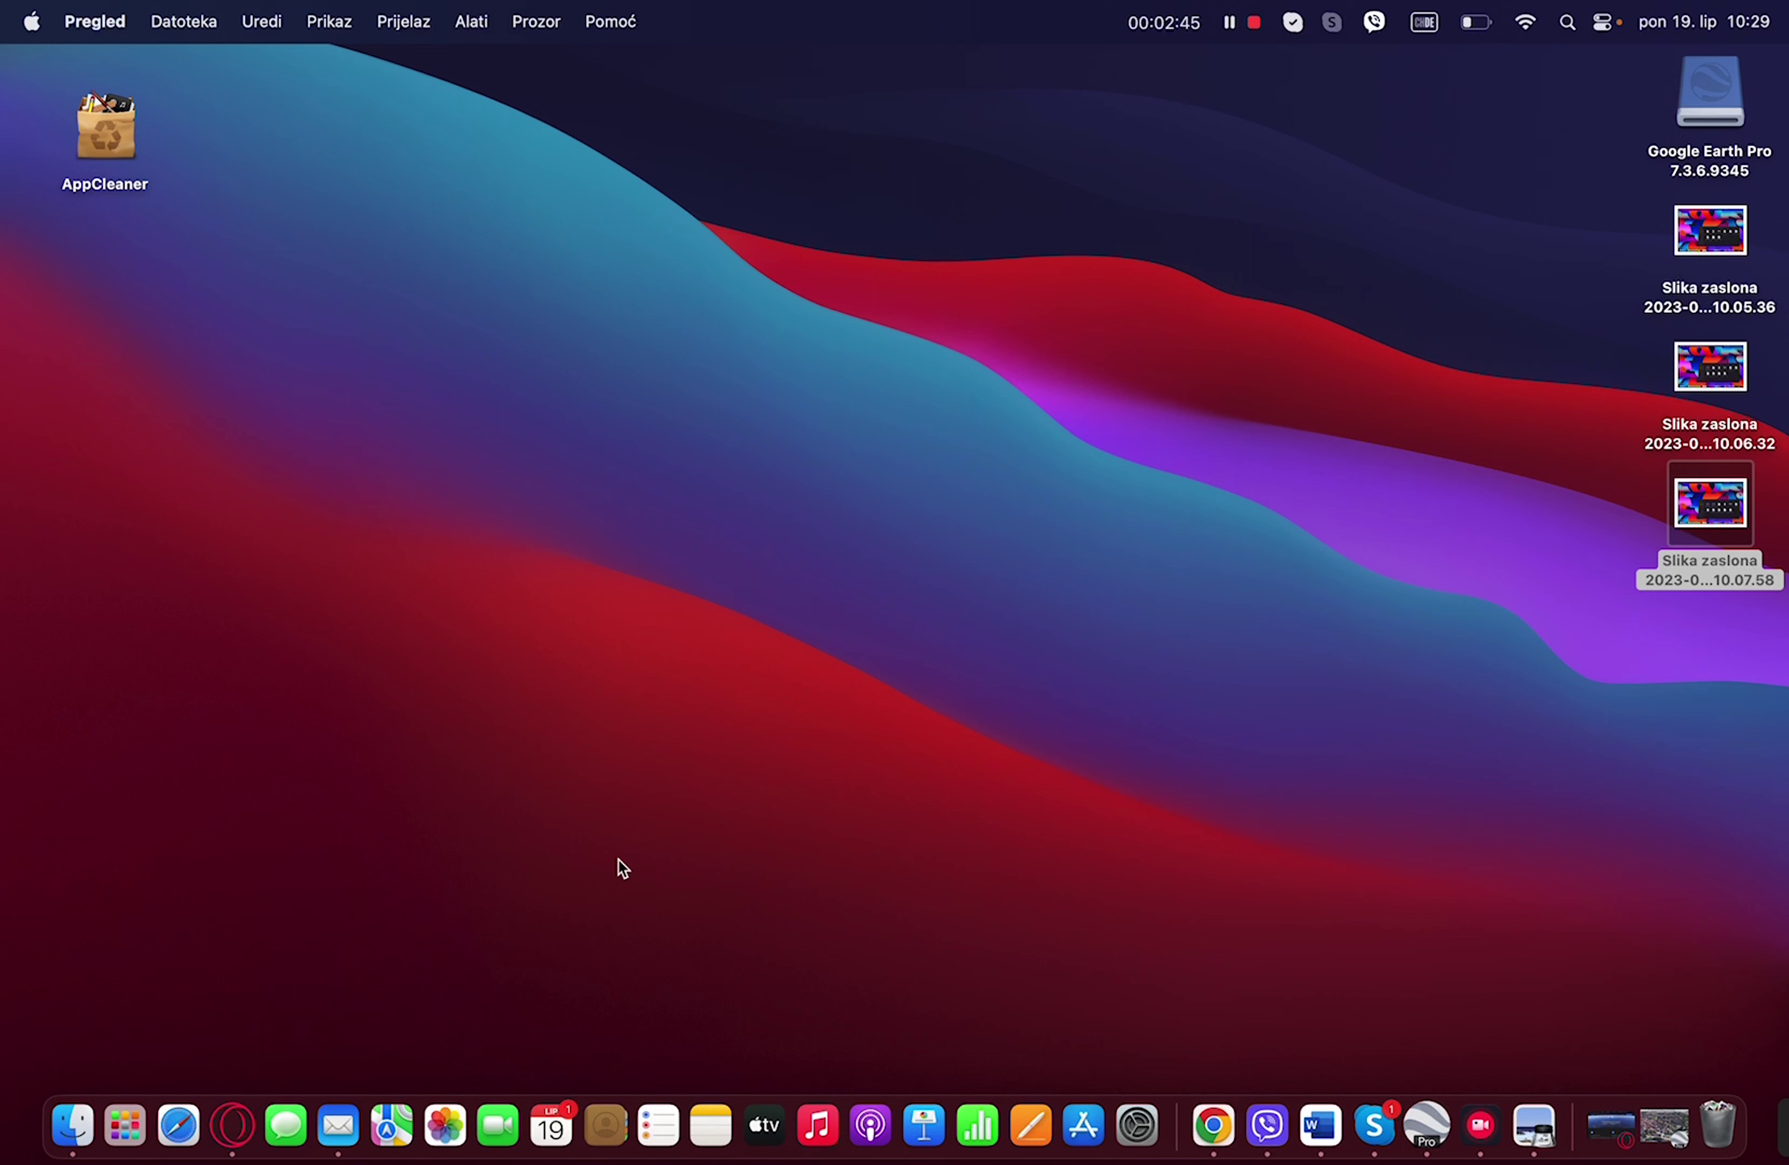
- Launch the Foto app from Launchpad and expand its window to full screen
click(125, 1125)
click(124, 1125)
click(124, 1123)
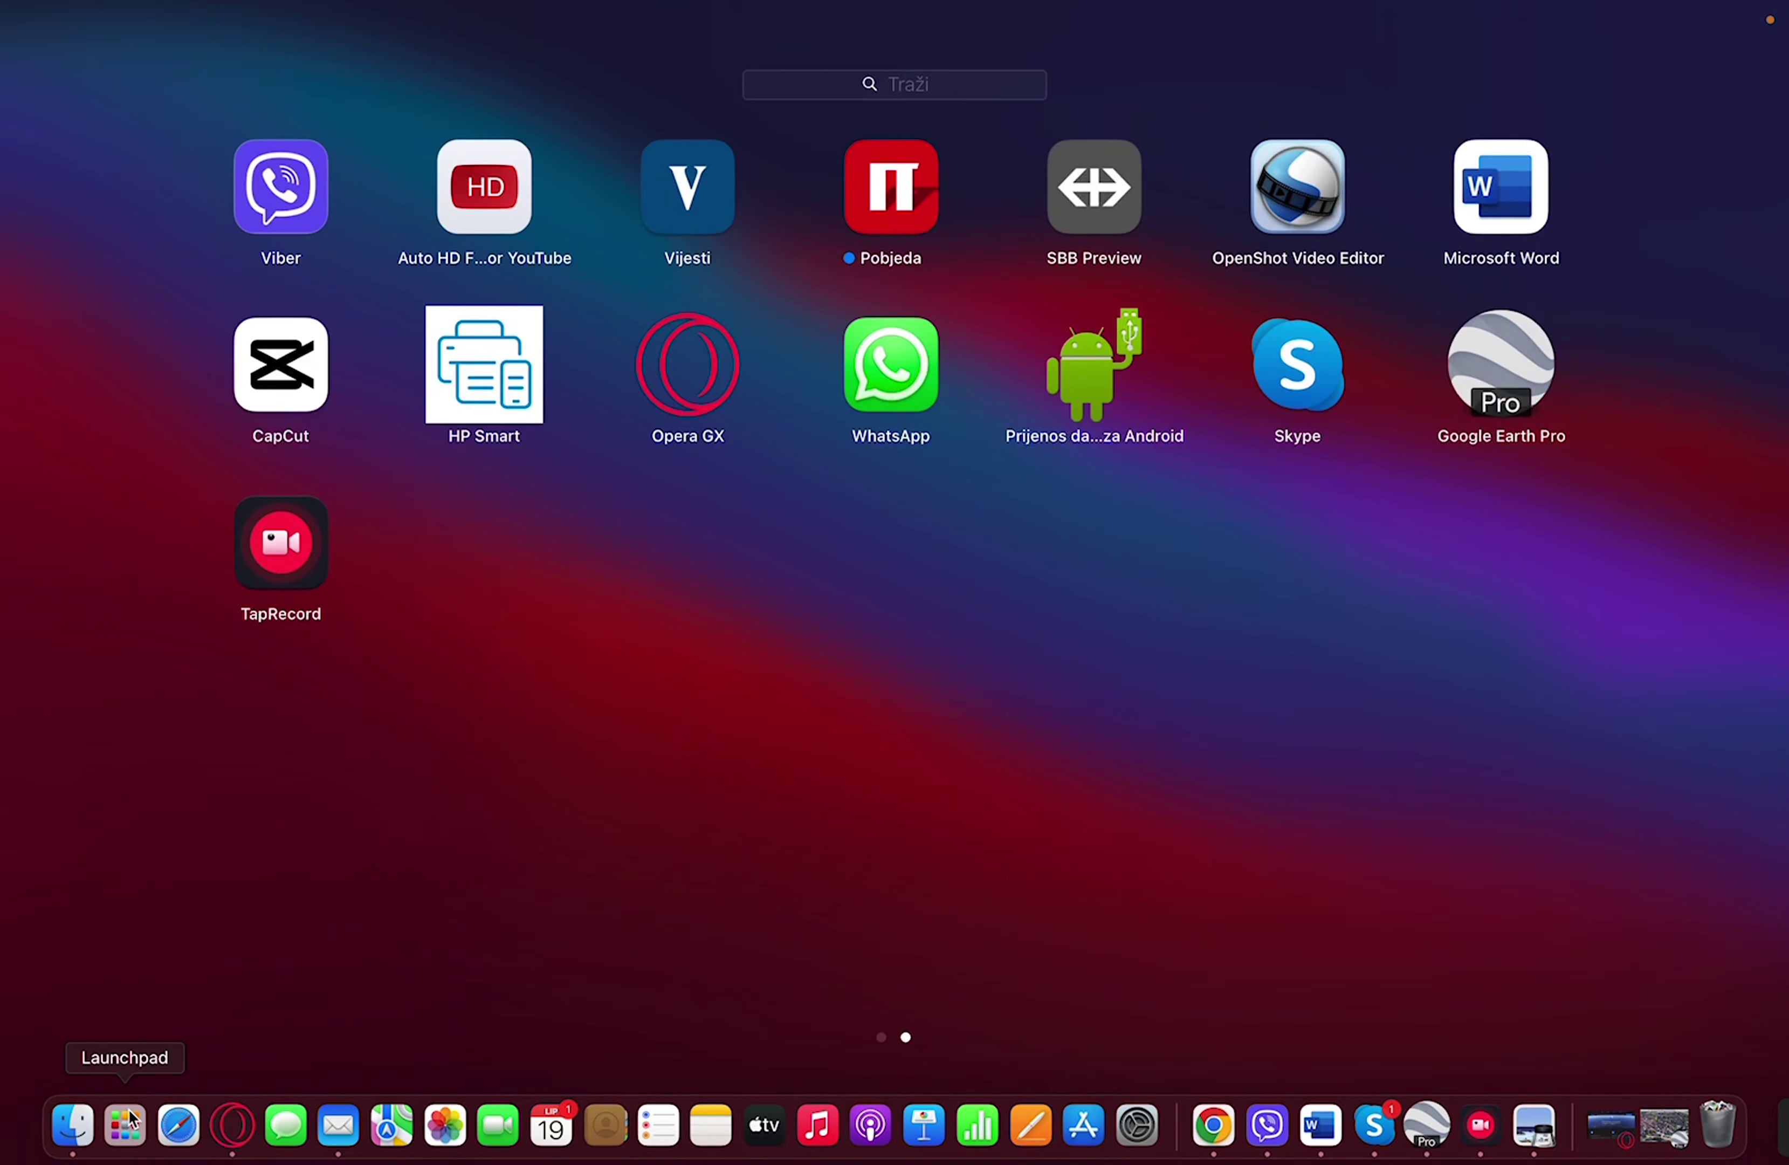
scroll(739, 851, left, 5)
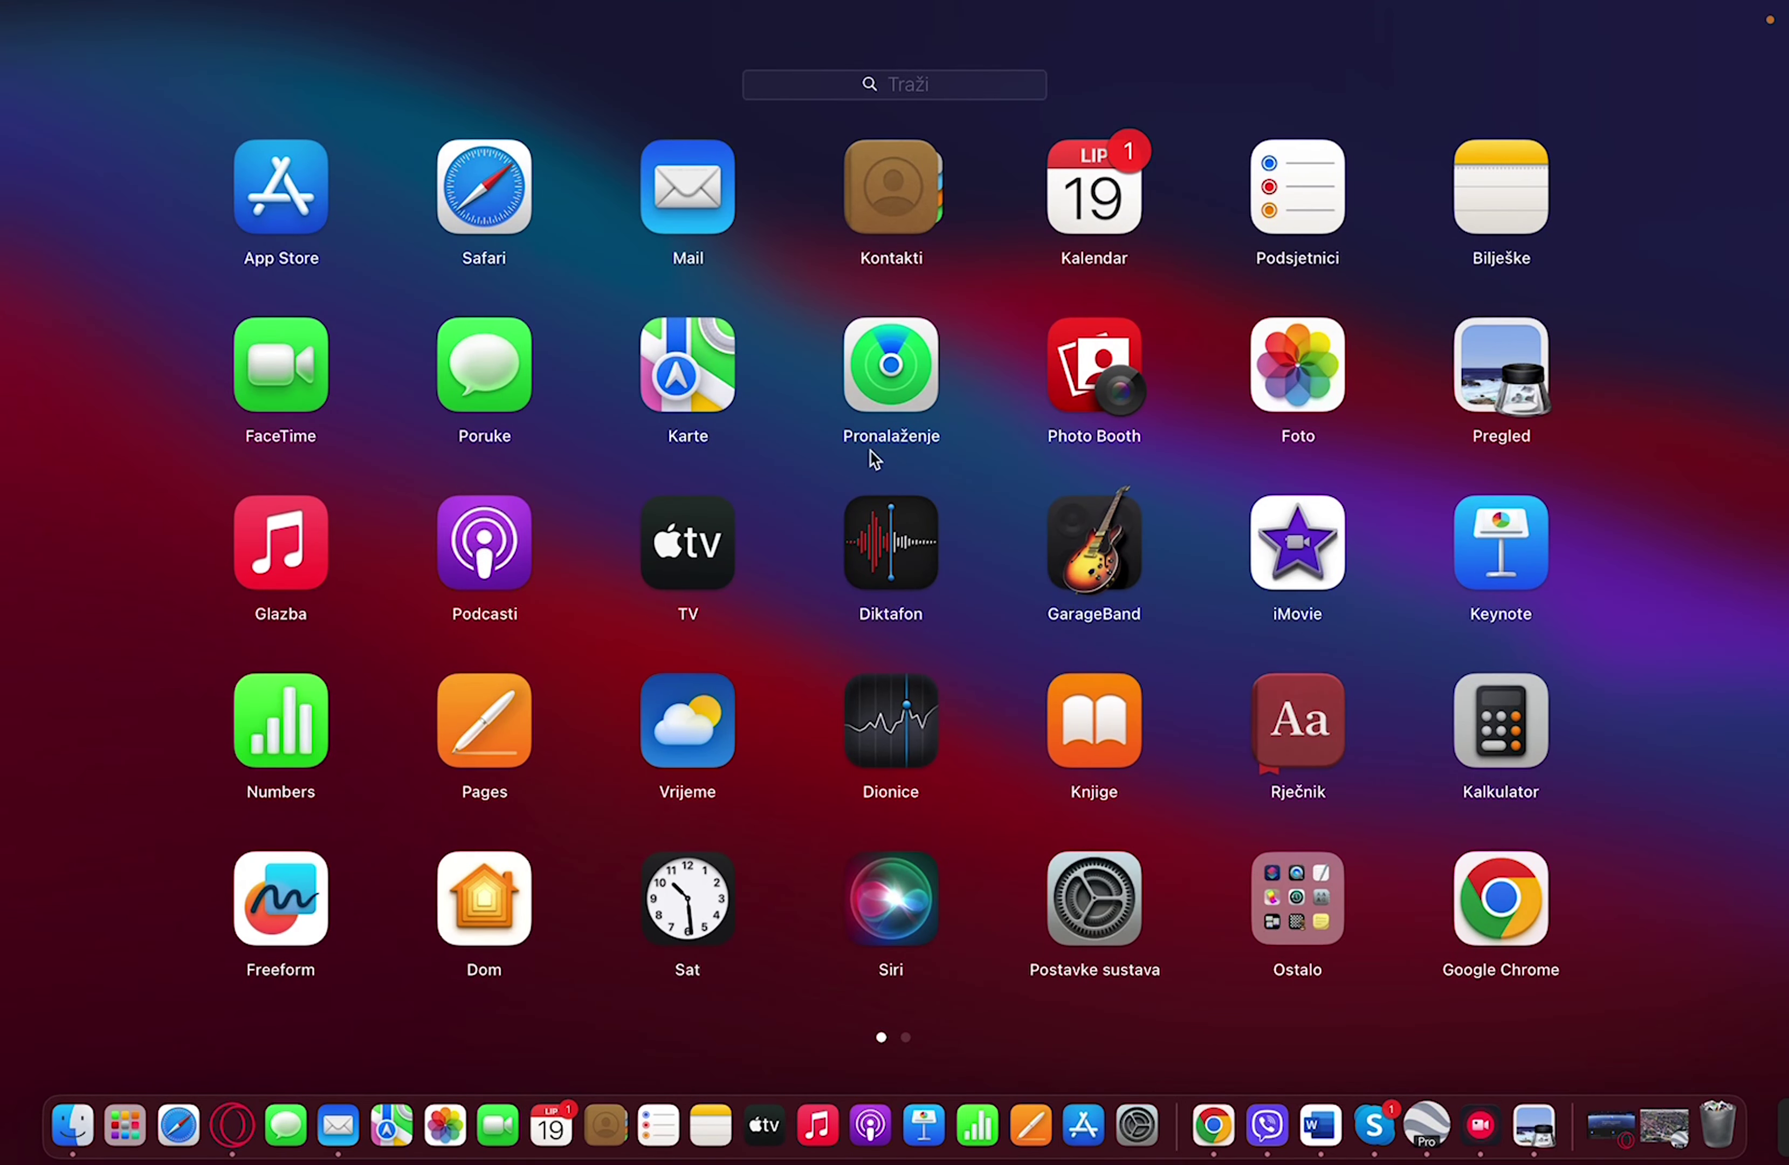
click(1271, 363)
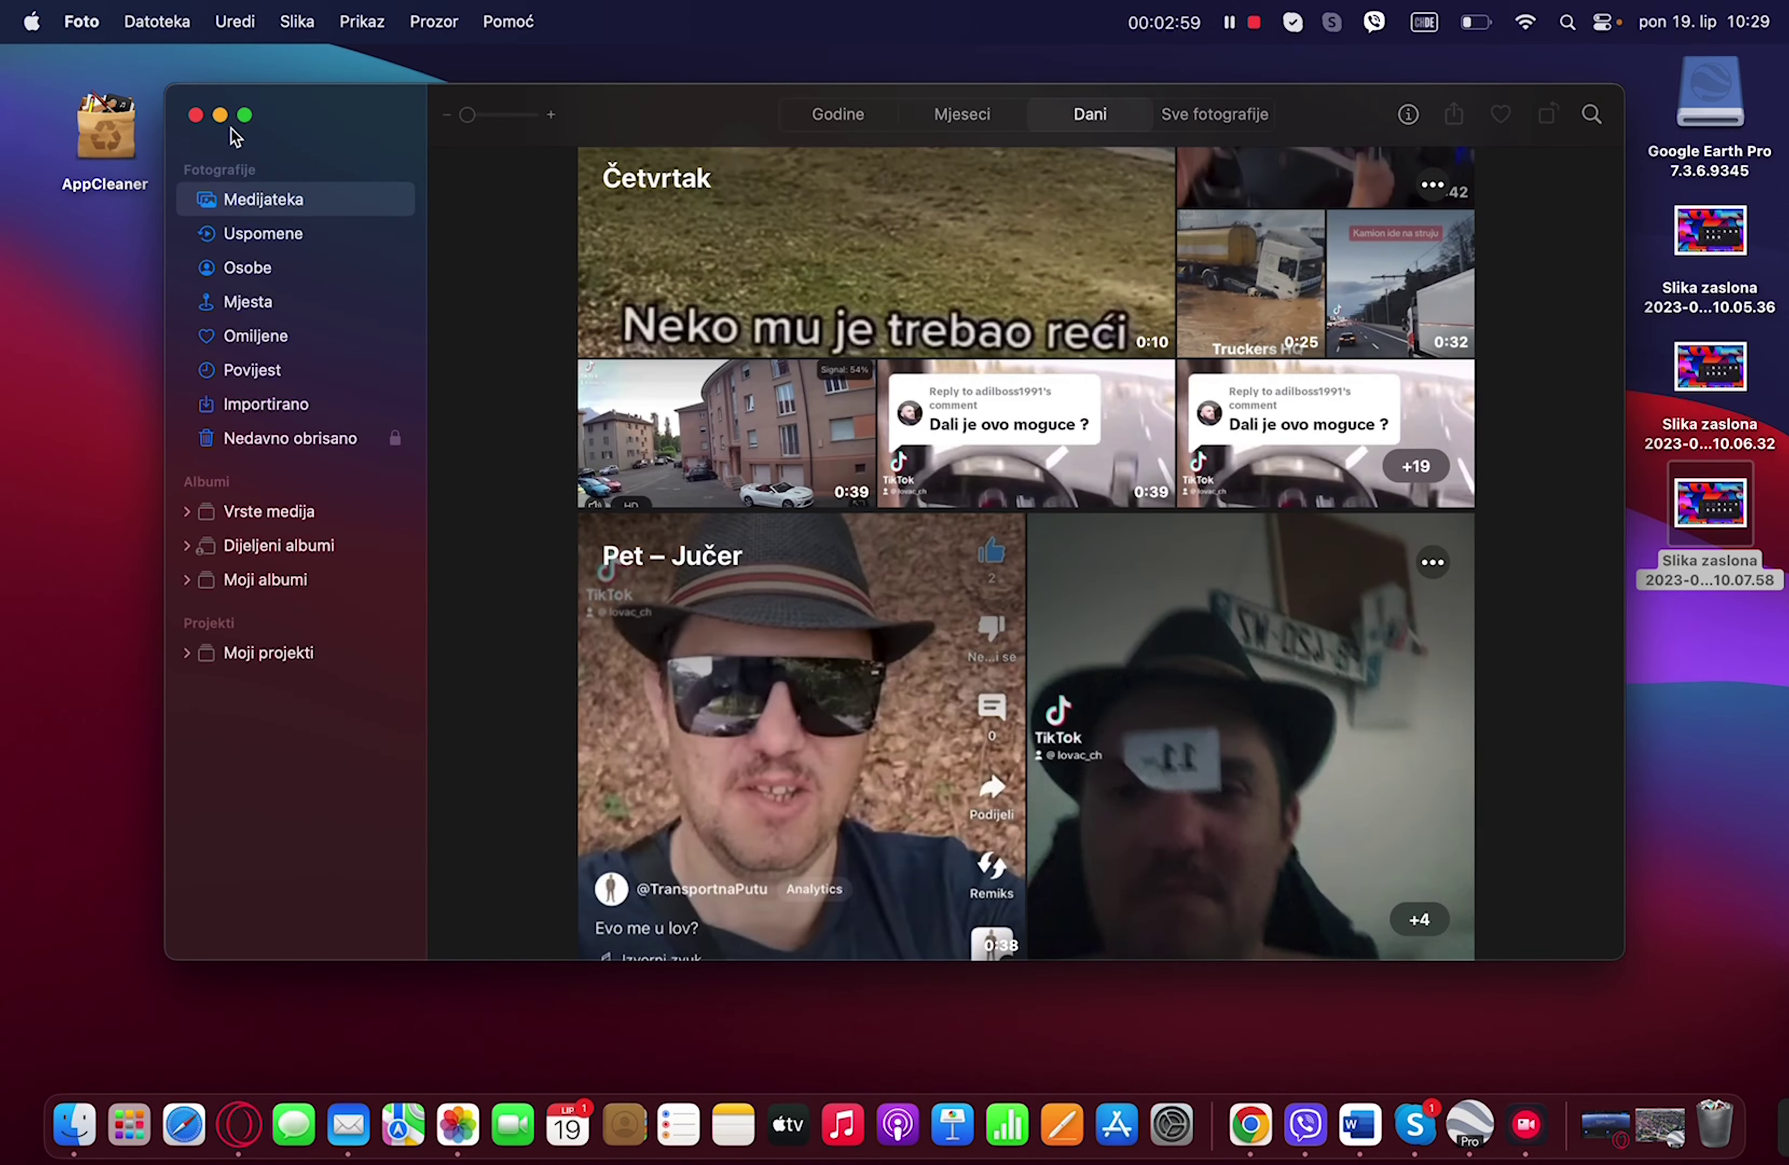
click(245, 115)
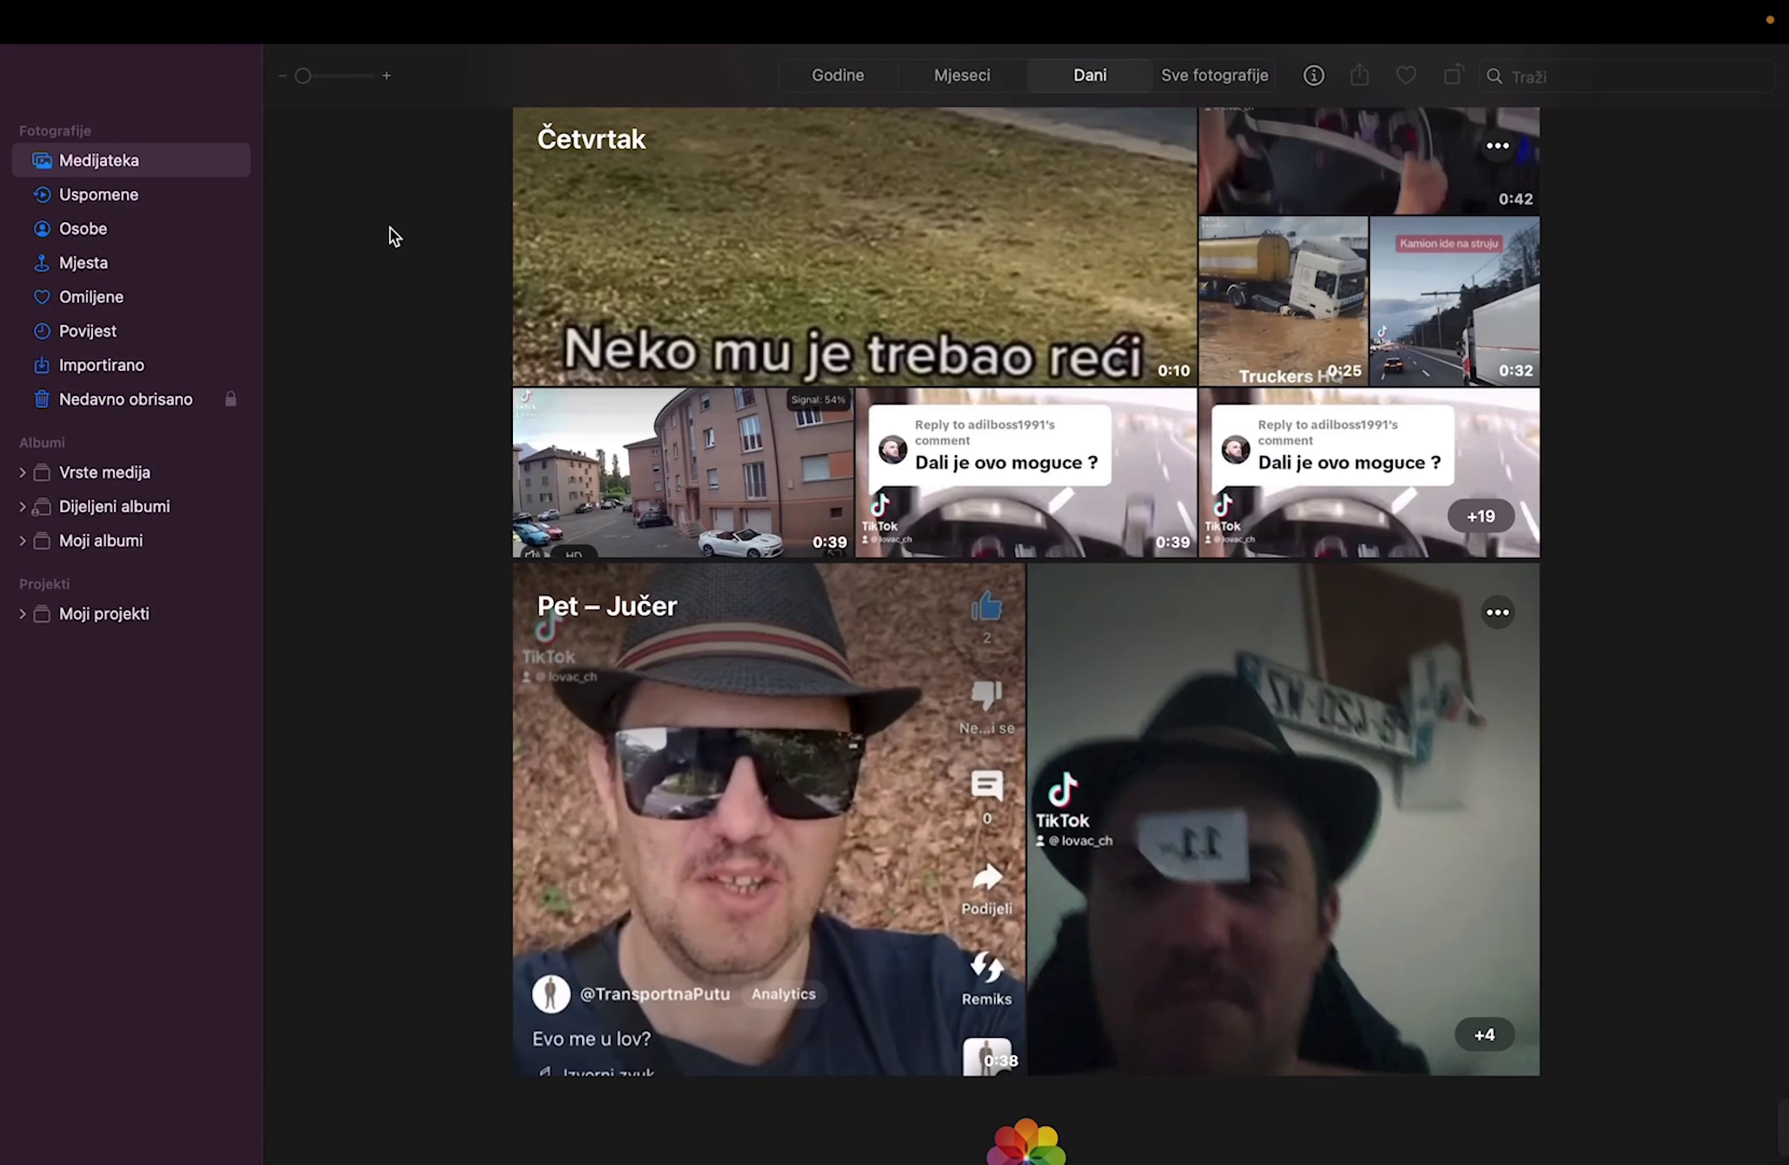
- Look through the Uspomene, Osobe and Mjesta sections, then return to Medijateka
click(115, 197)
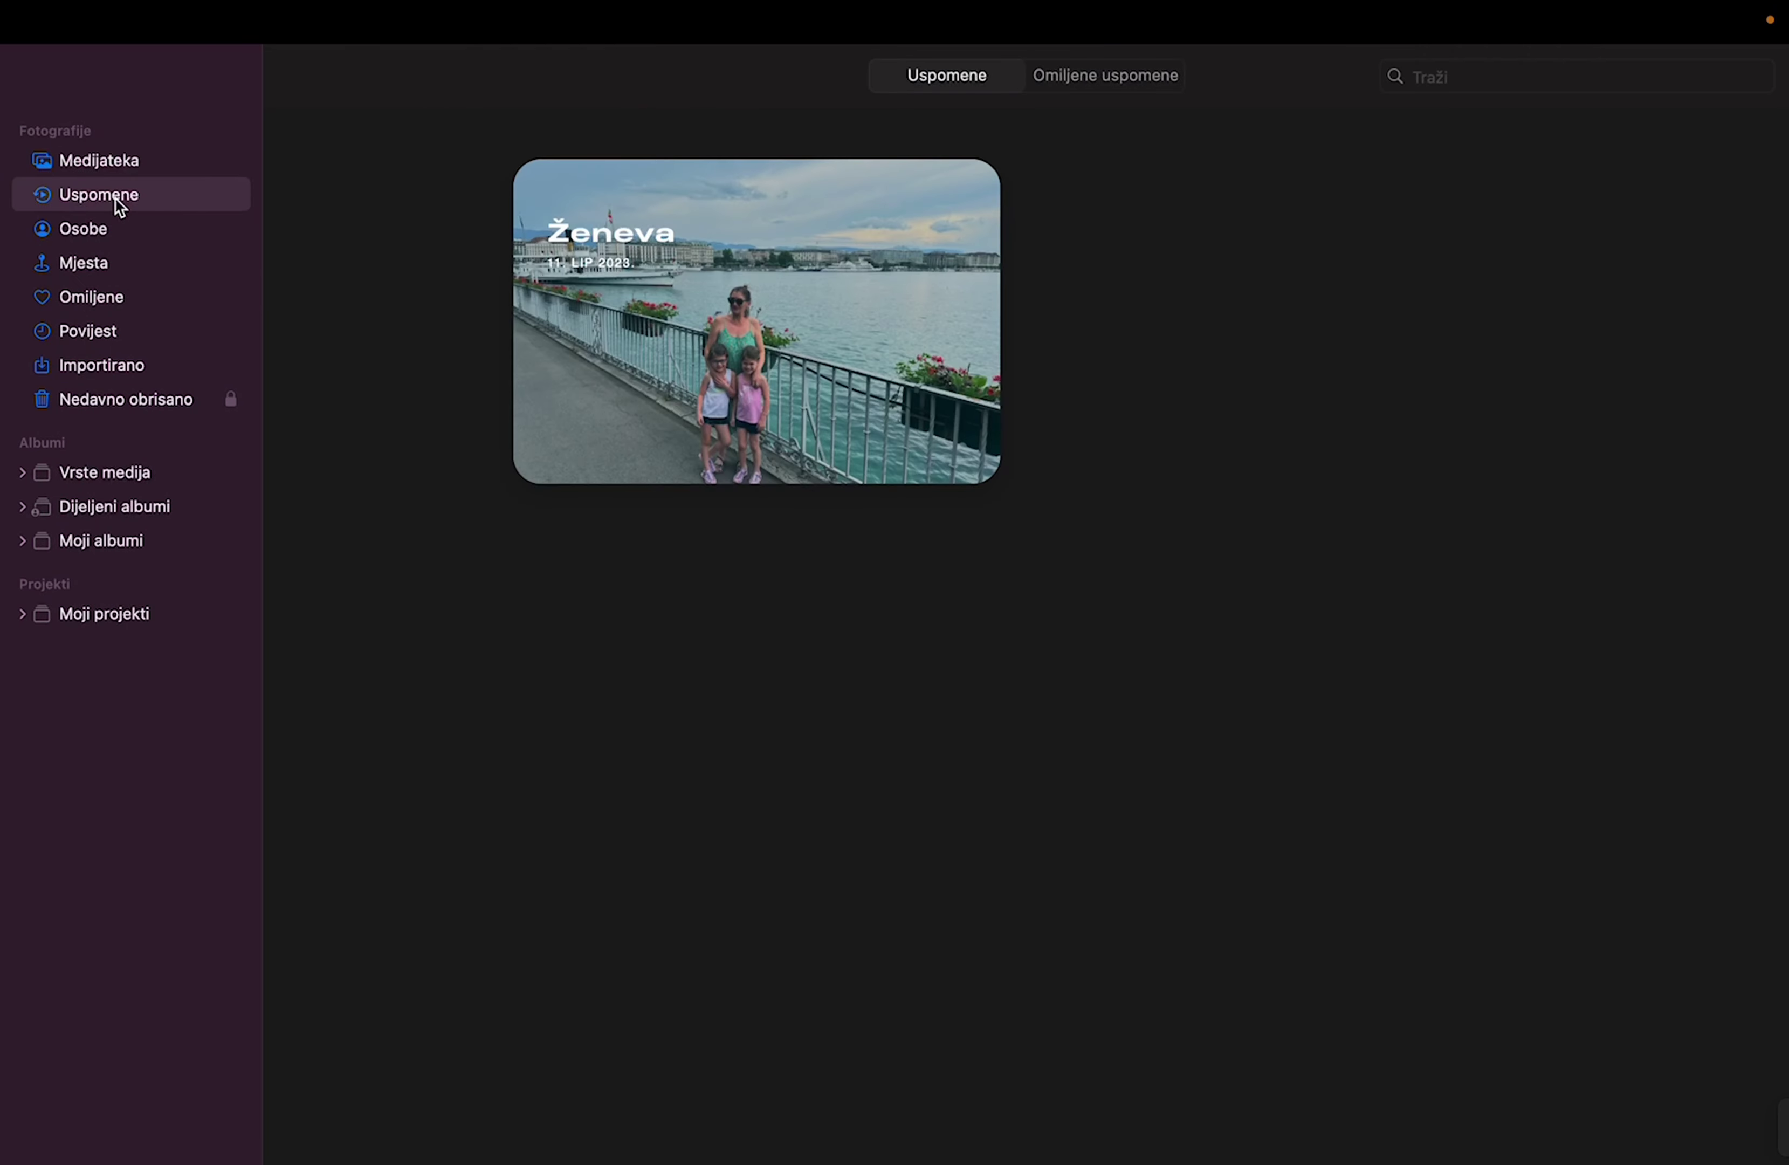
click(102, 240)
click(98, 267)
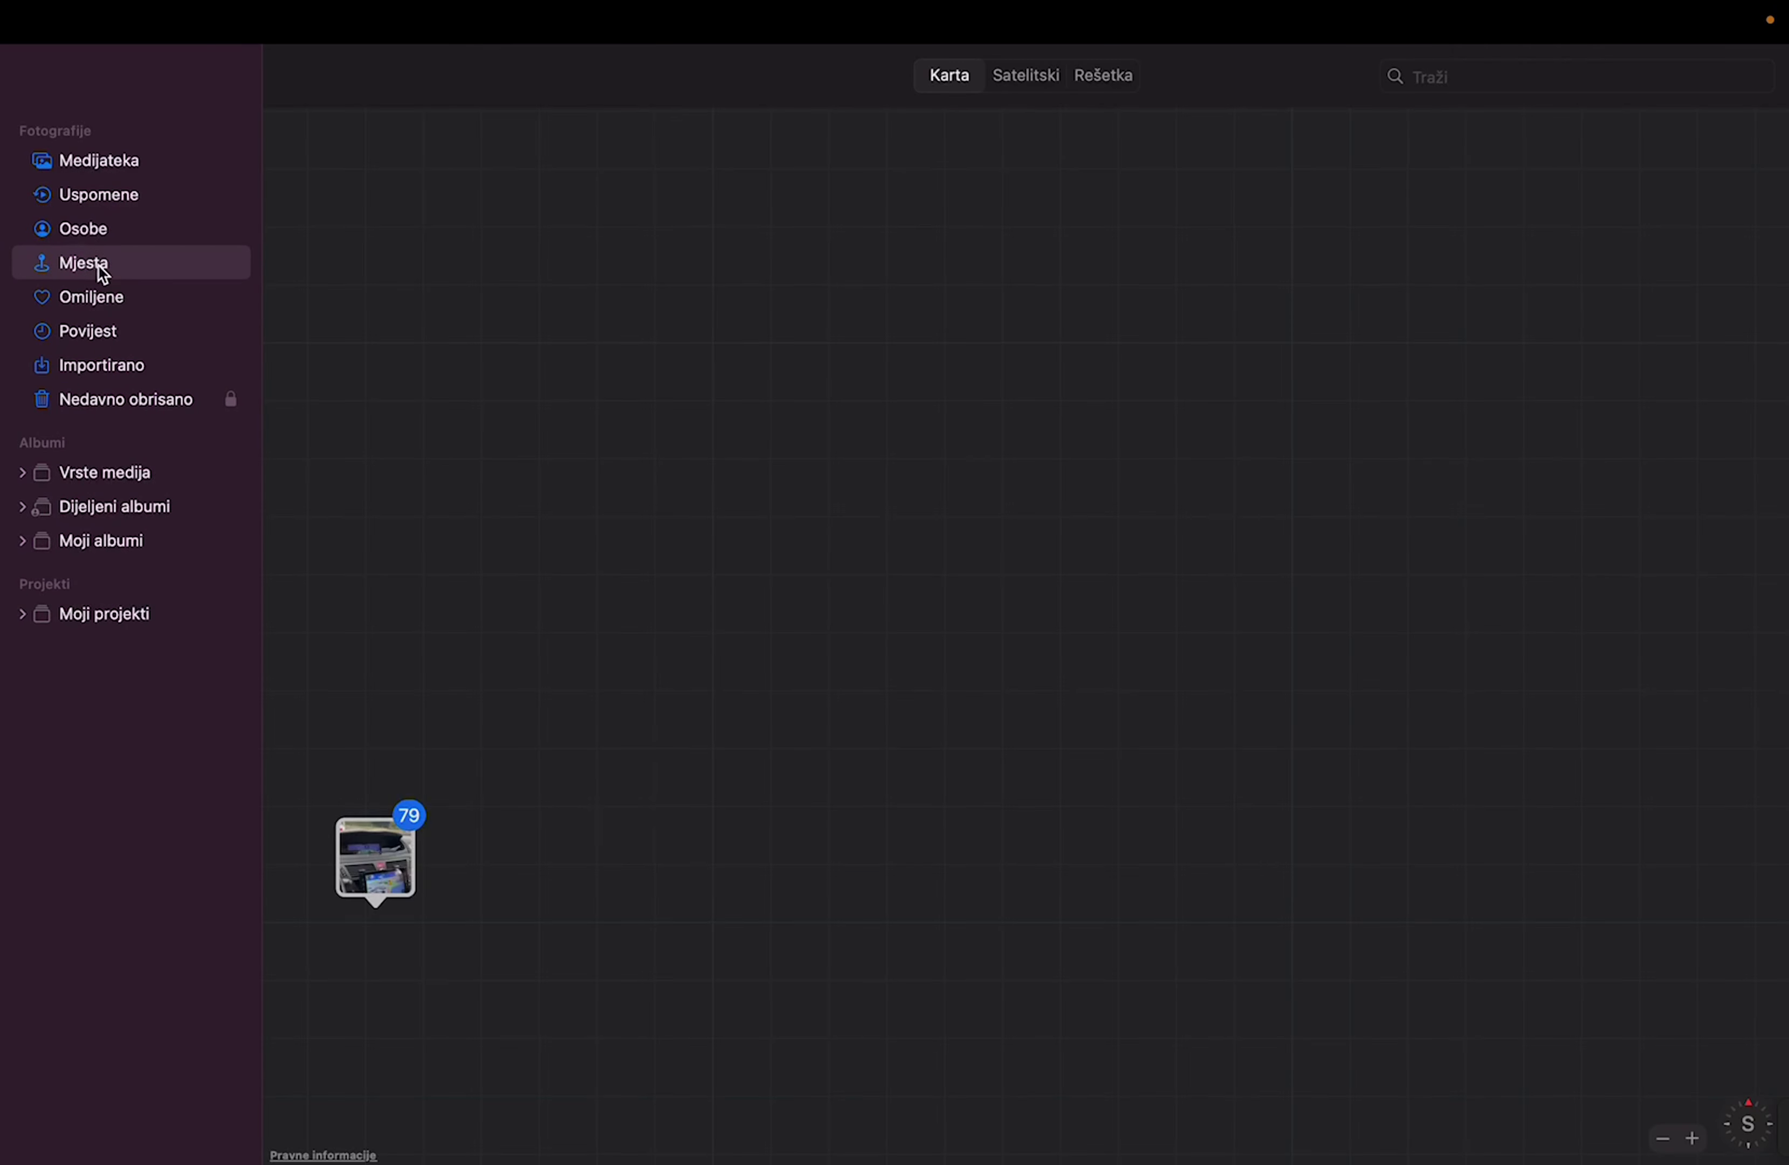
click(97, 165)
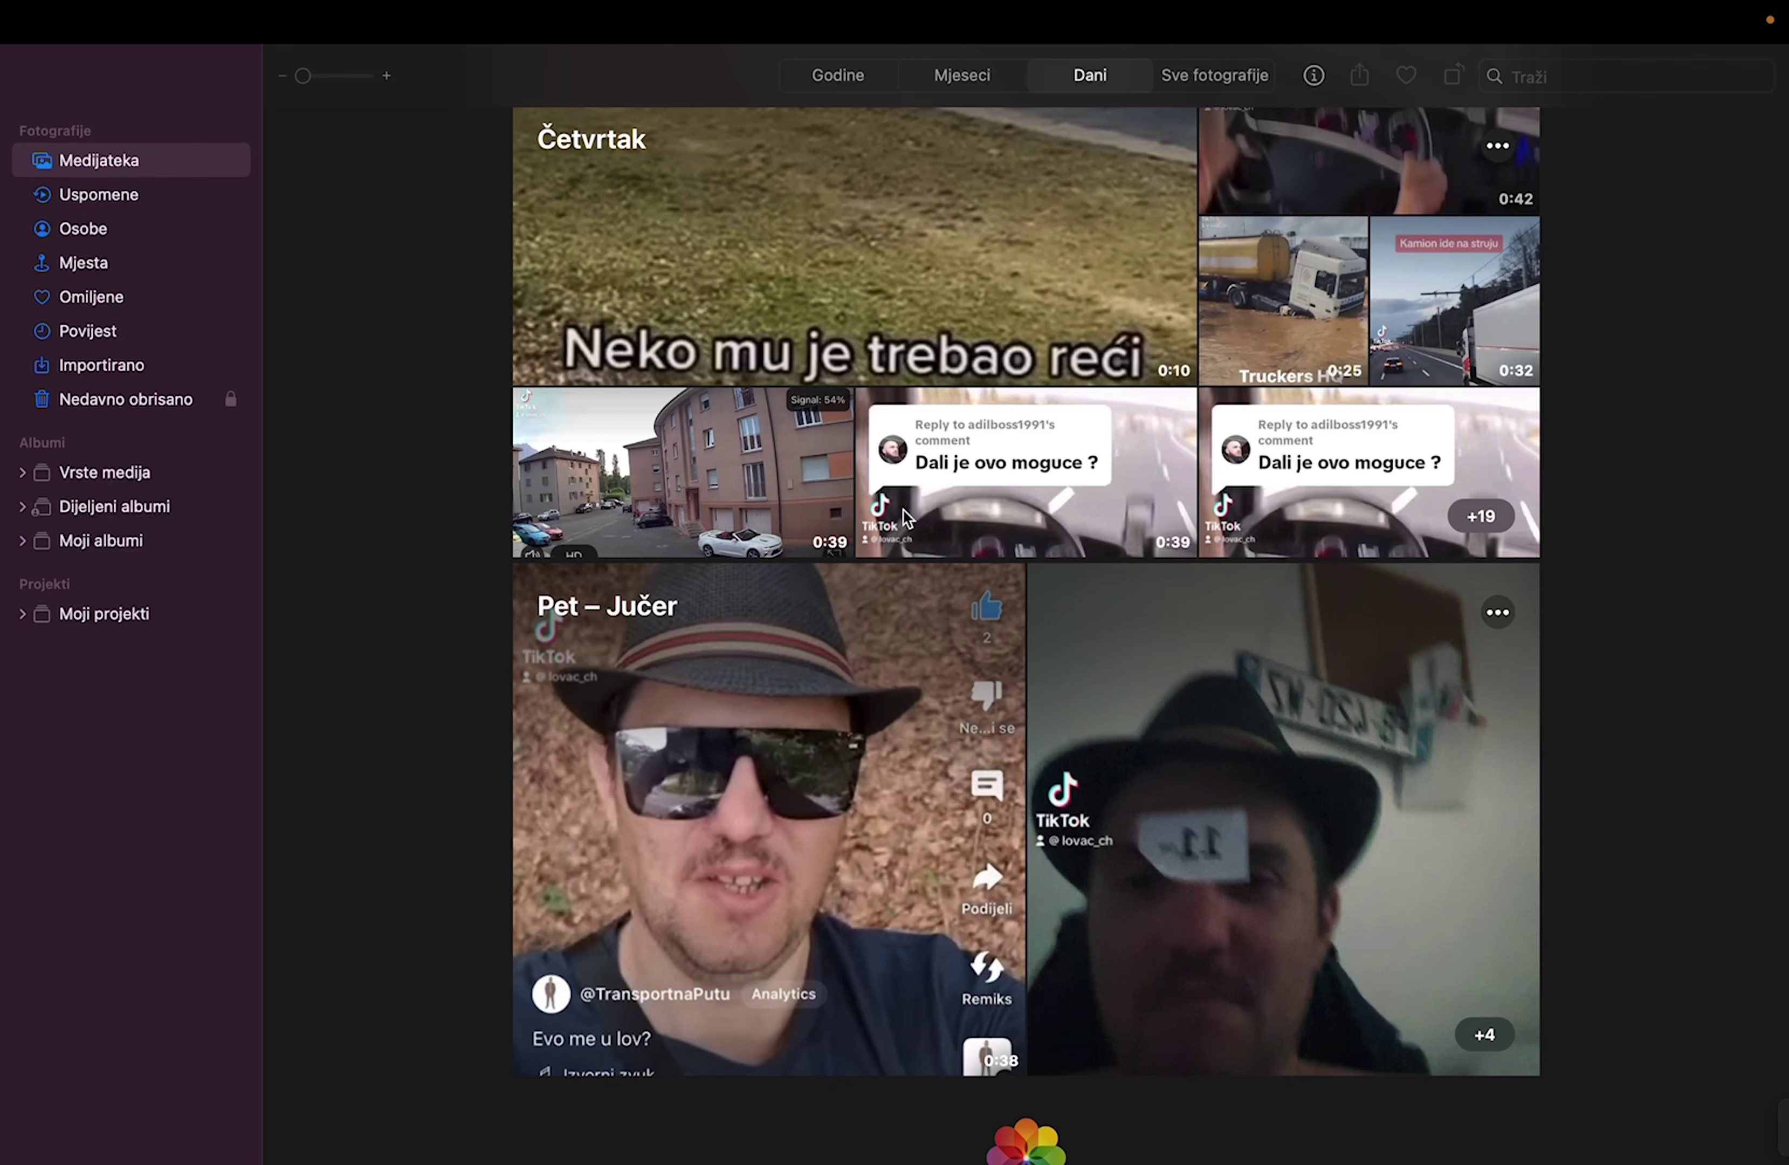
- Browse the library's day-by-day view from the most recent items back to 11. lip in Ženeva
key(Down)
key(Down)
key(Down)
key(Down)
key(Down)
key(Down)
key(Up)
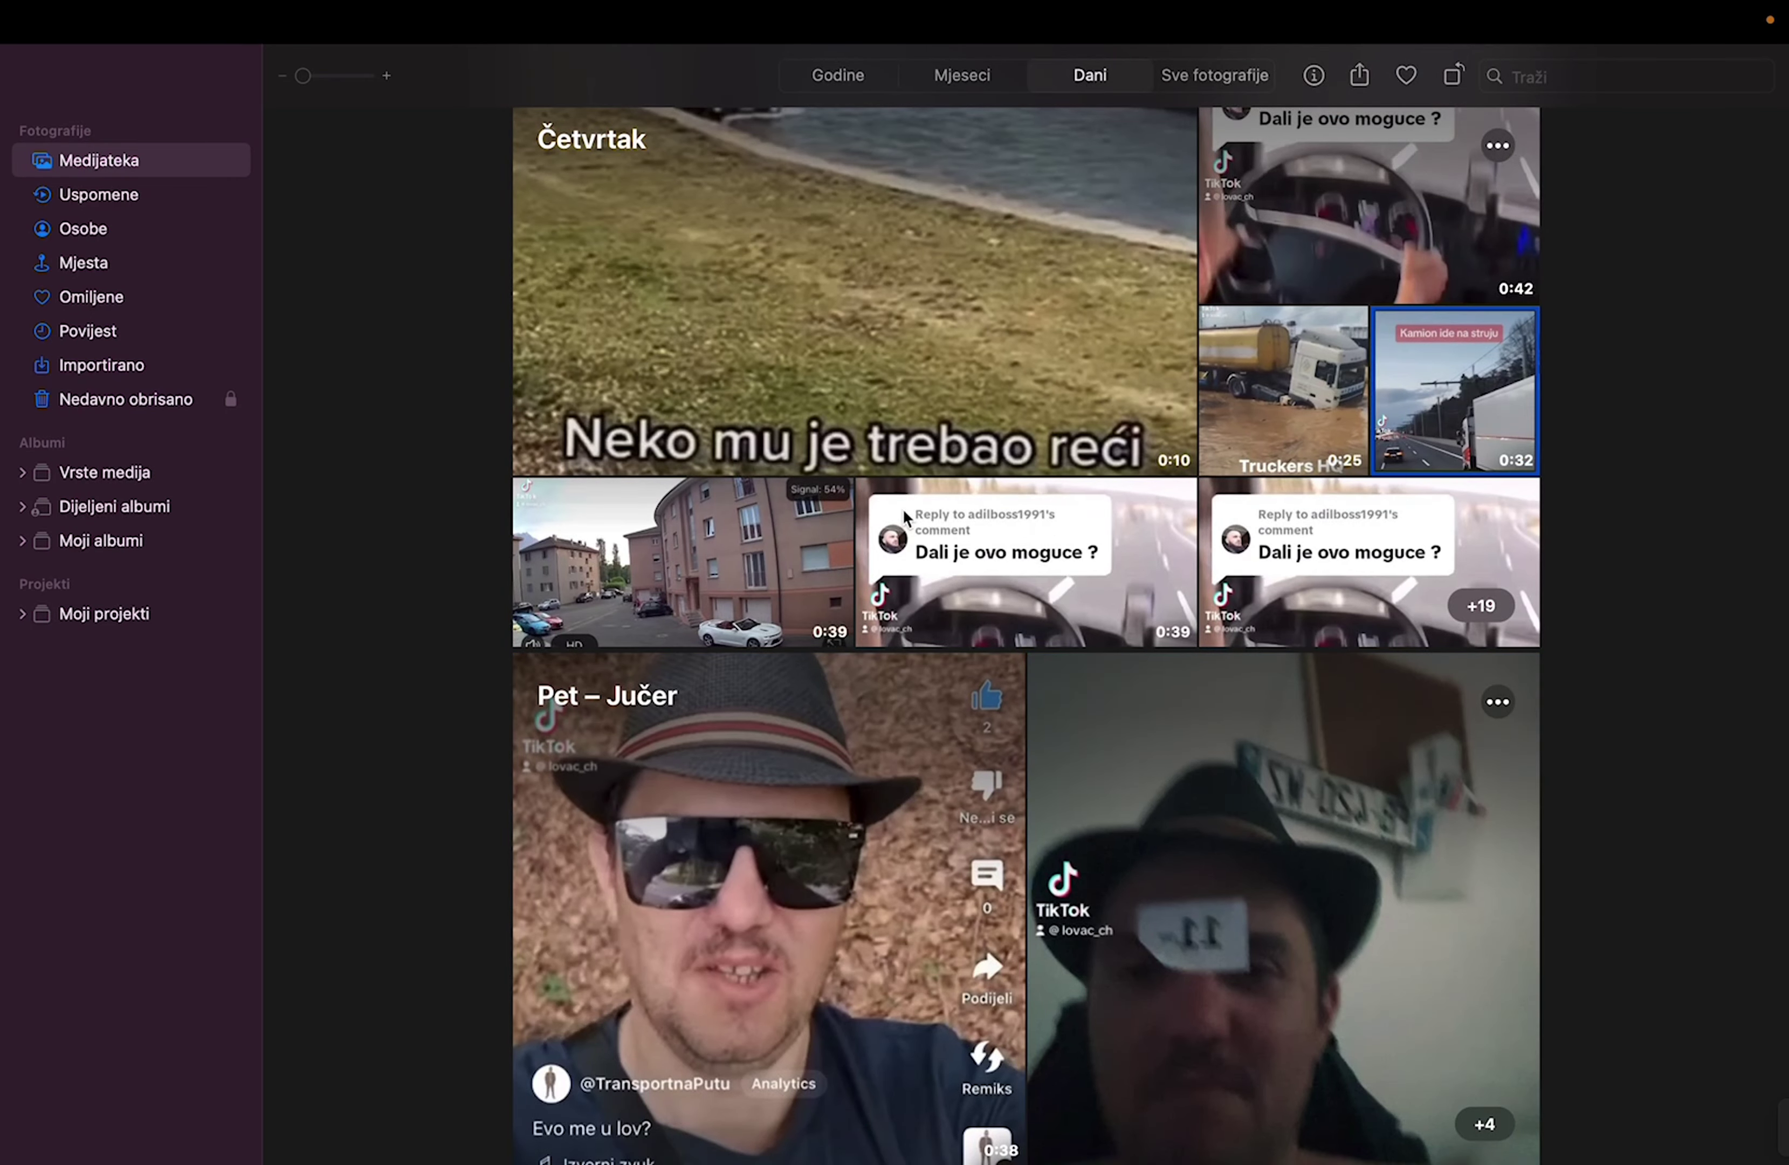
key(Down)
key(Down)
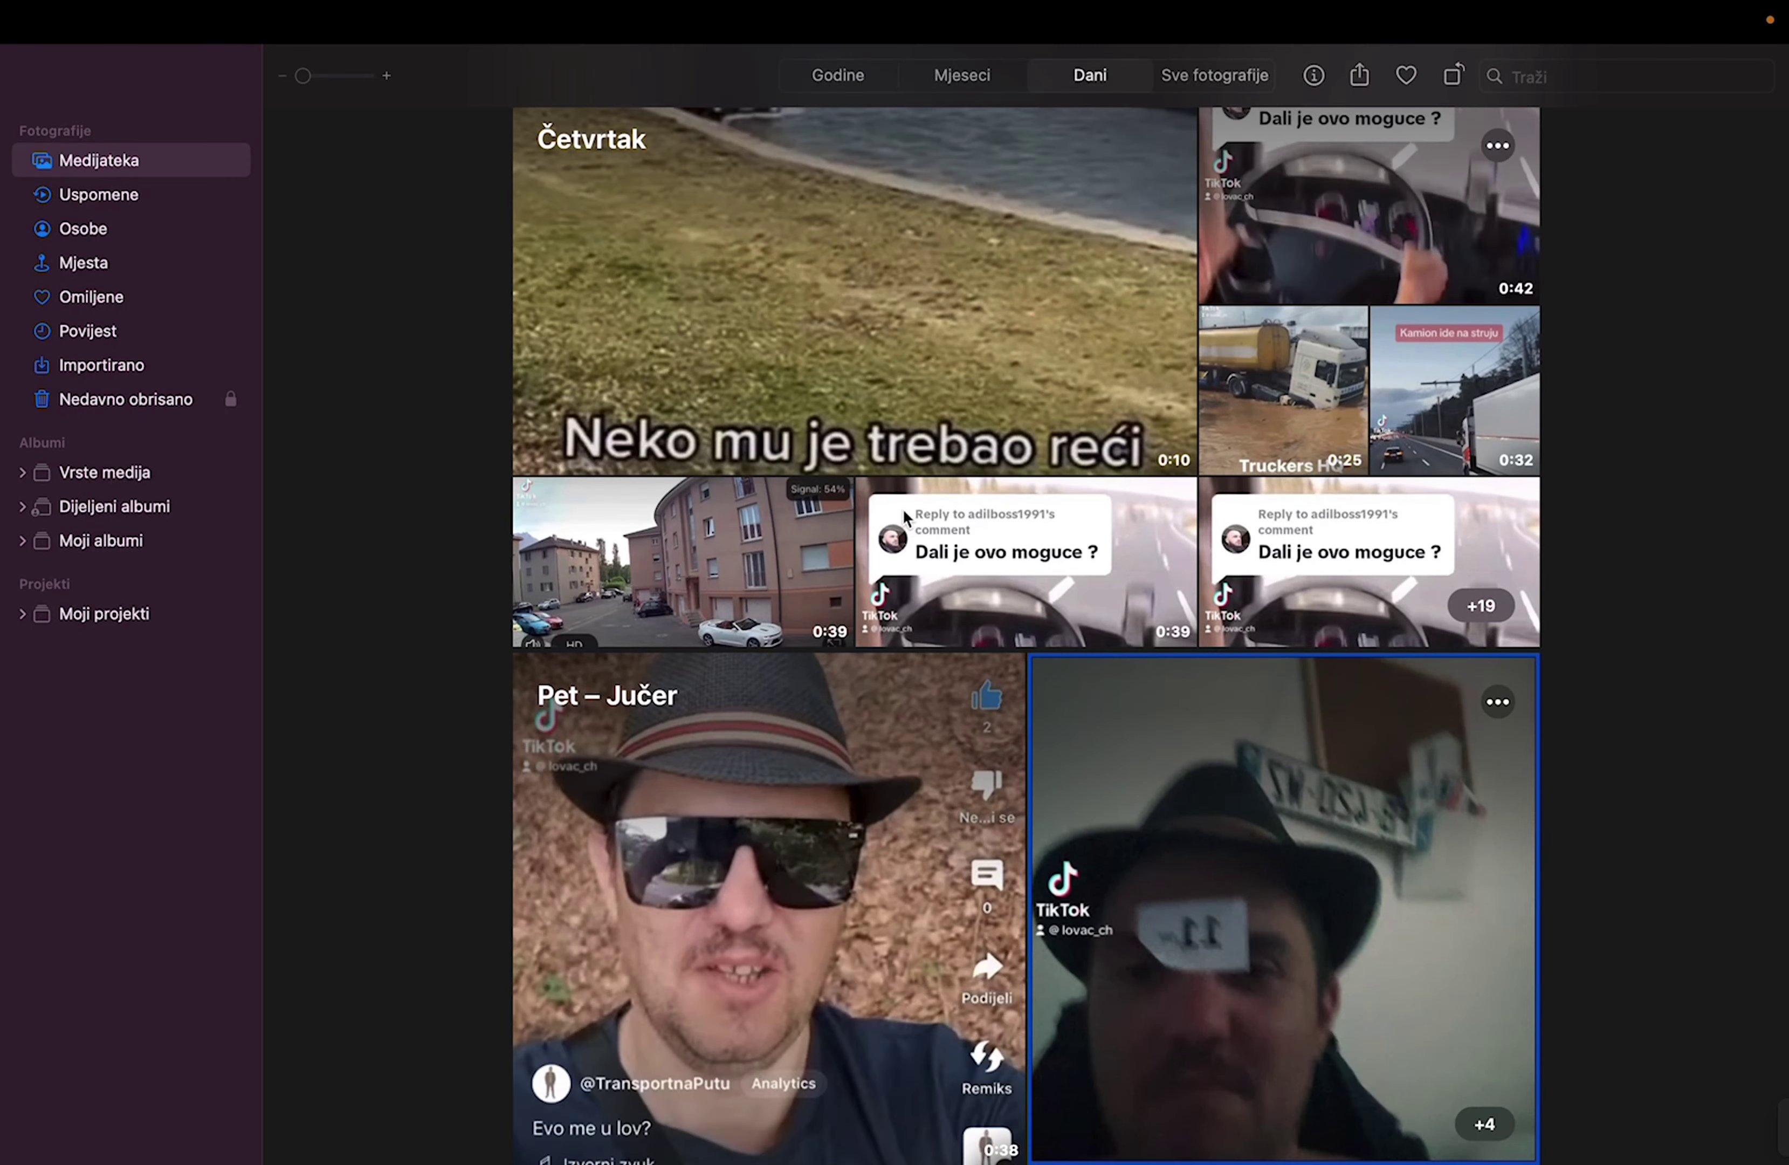
key(Up)
key(Up)
key(Up)
key(Up)
key(Up)
key(Up)
key(Up)
key(Up)
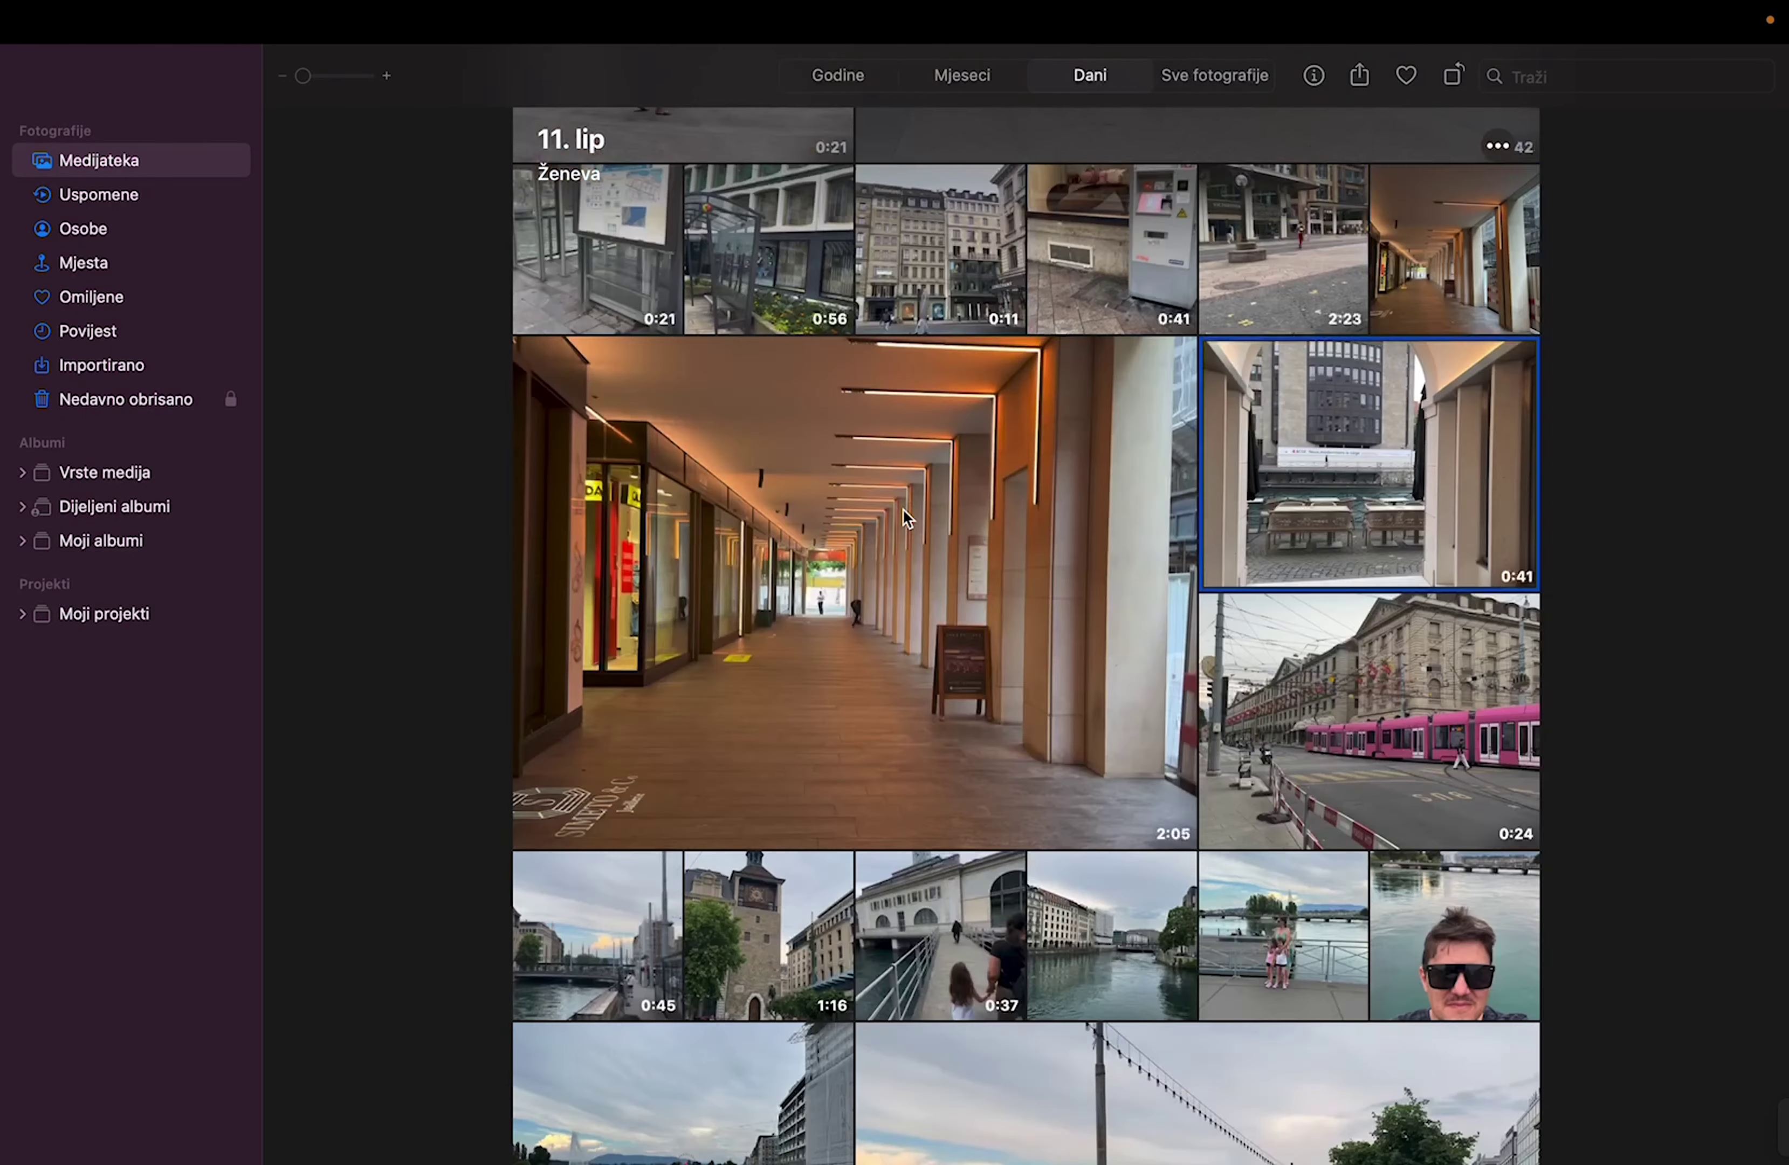
key(Up)
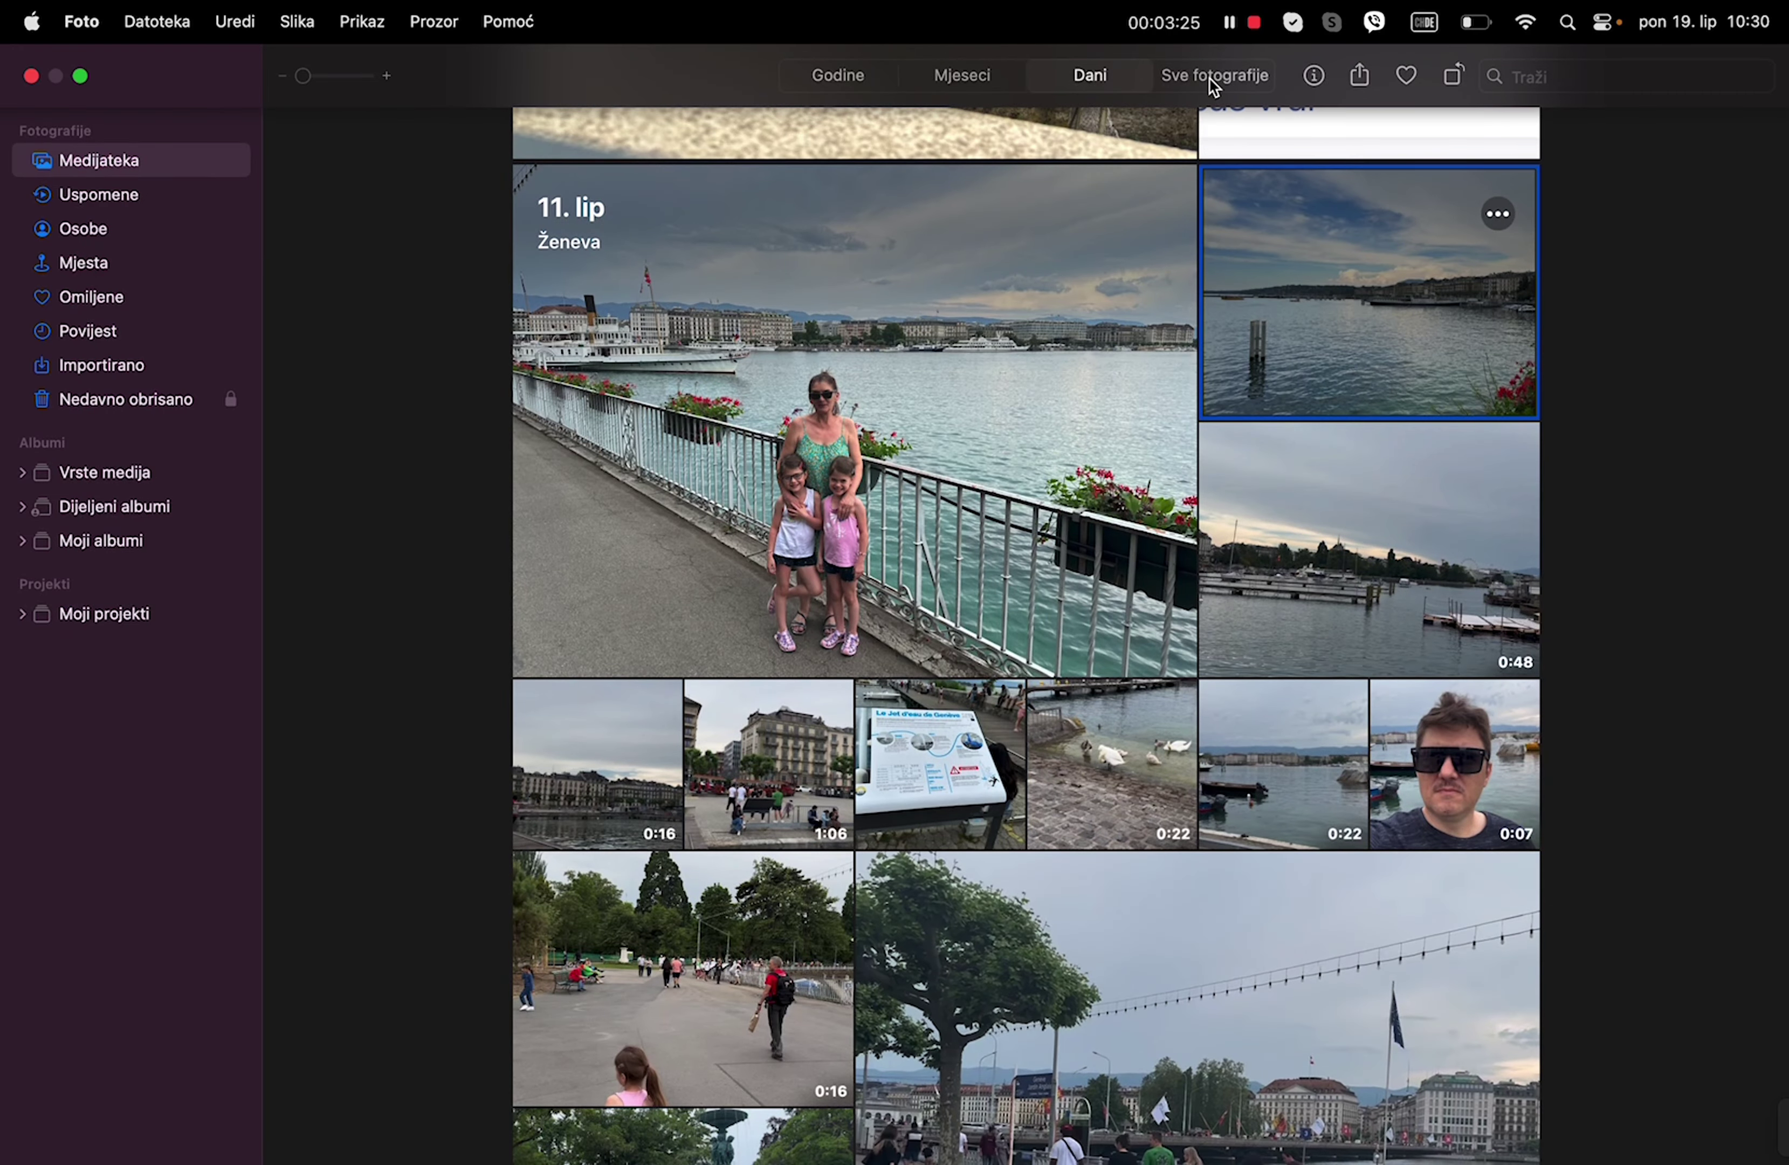
- Show all photos in the library and browse the grid forward and back between April and May 2023
click(1211, 77)
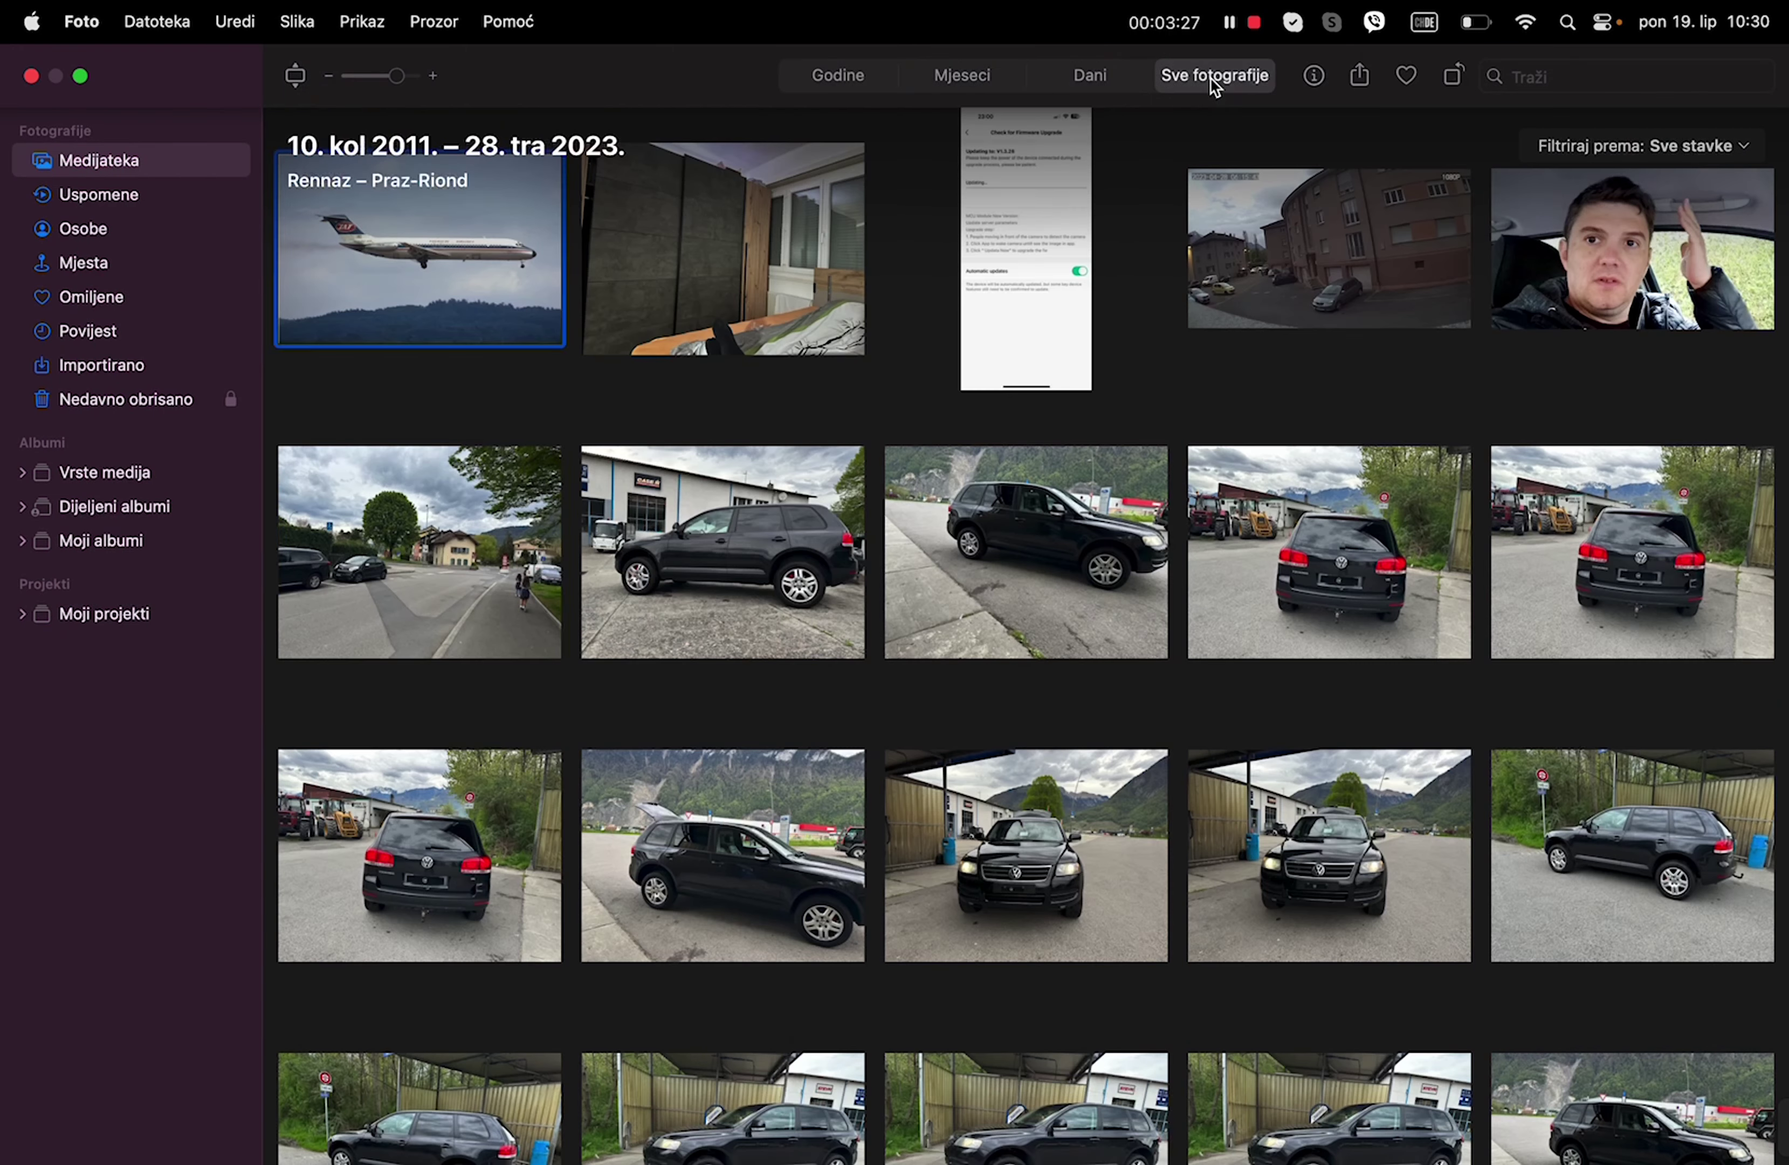
key(Down)
key(Up)
key(Down)
key(Down)
key(Down)
key(Down)
key(Down)
key(Down)
key(Down)
key(Down)
key(Down)
key(Down)
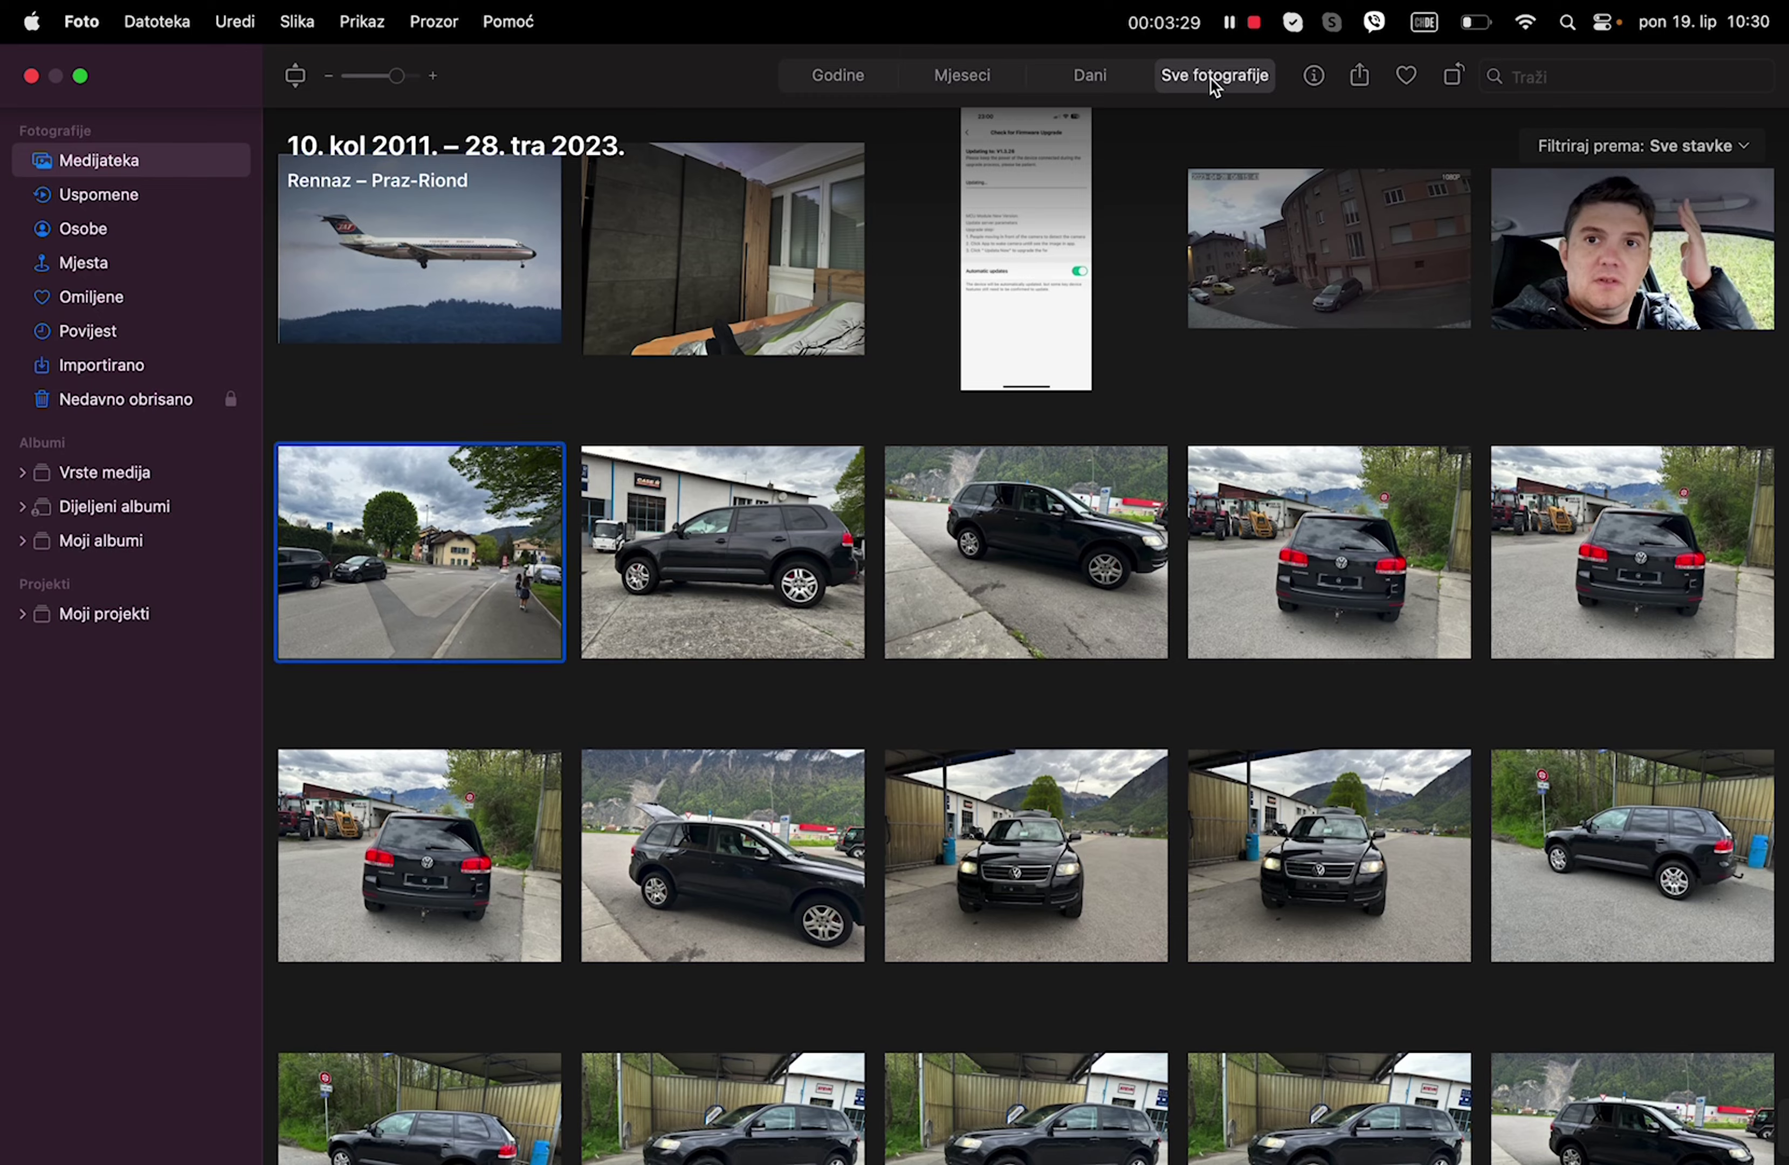
key(Down)
key(Down)
key(Down)
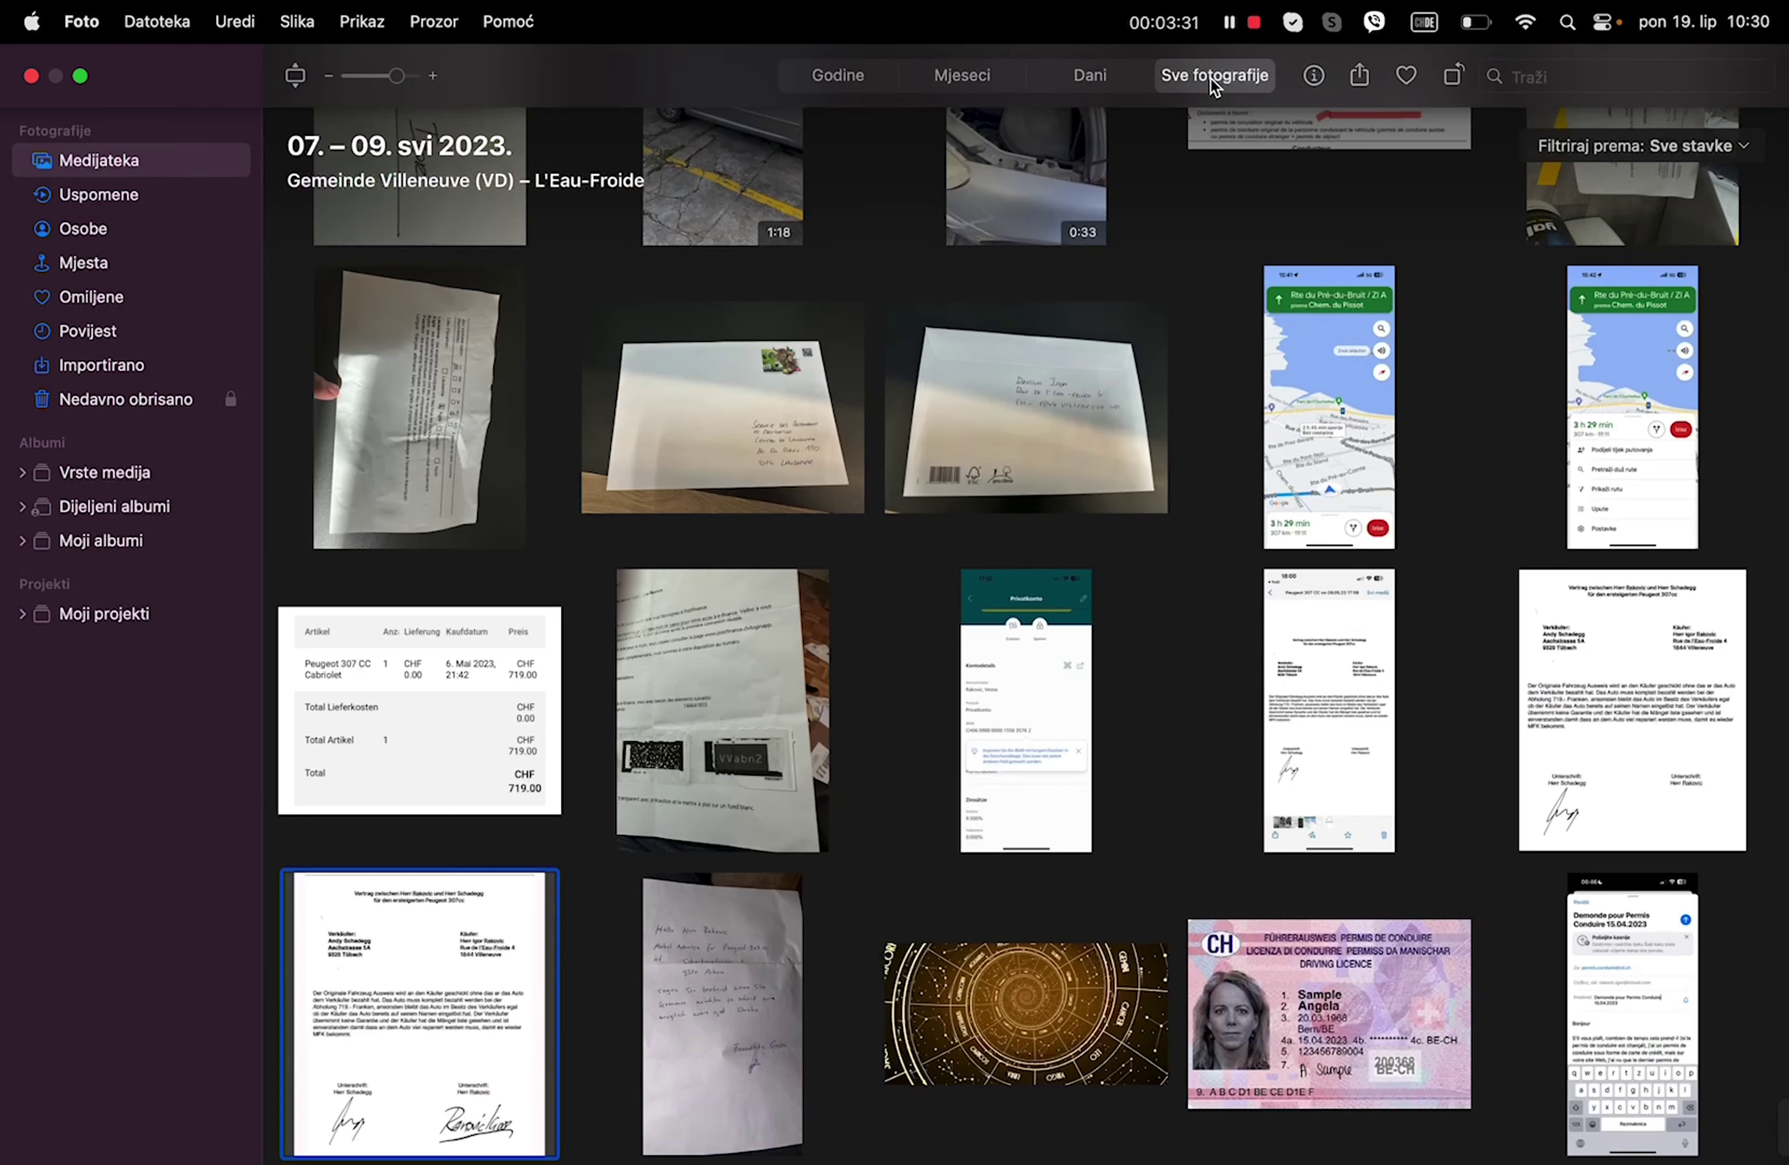
key(Up)
key(Up)
key(Up)
key(Up)
key(Up)
key(Up)
key(Up)
key(Up)
key(Up)
key(Up)
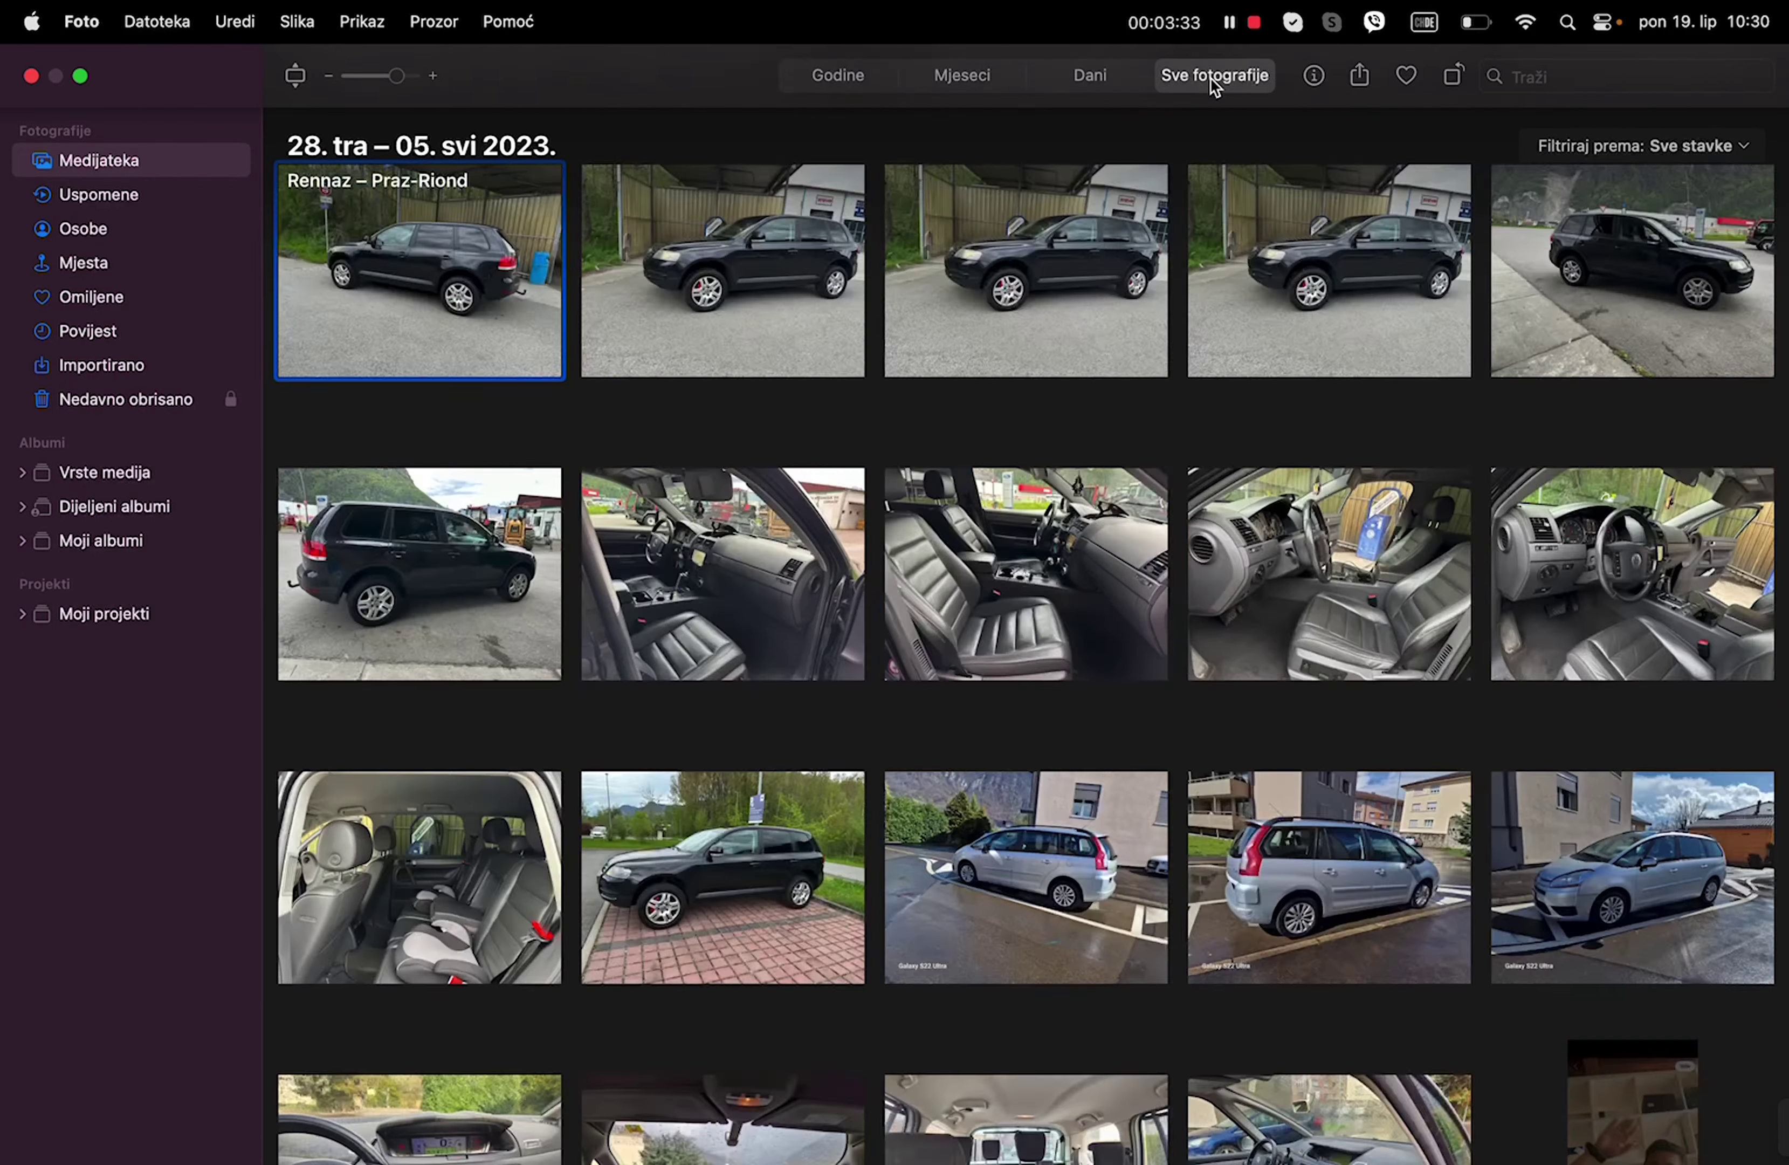
- View a photo of the black car at full size, page through the photos following it, and return to the grid
click(765, 588)
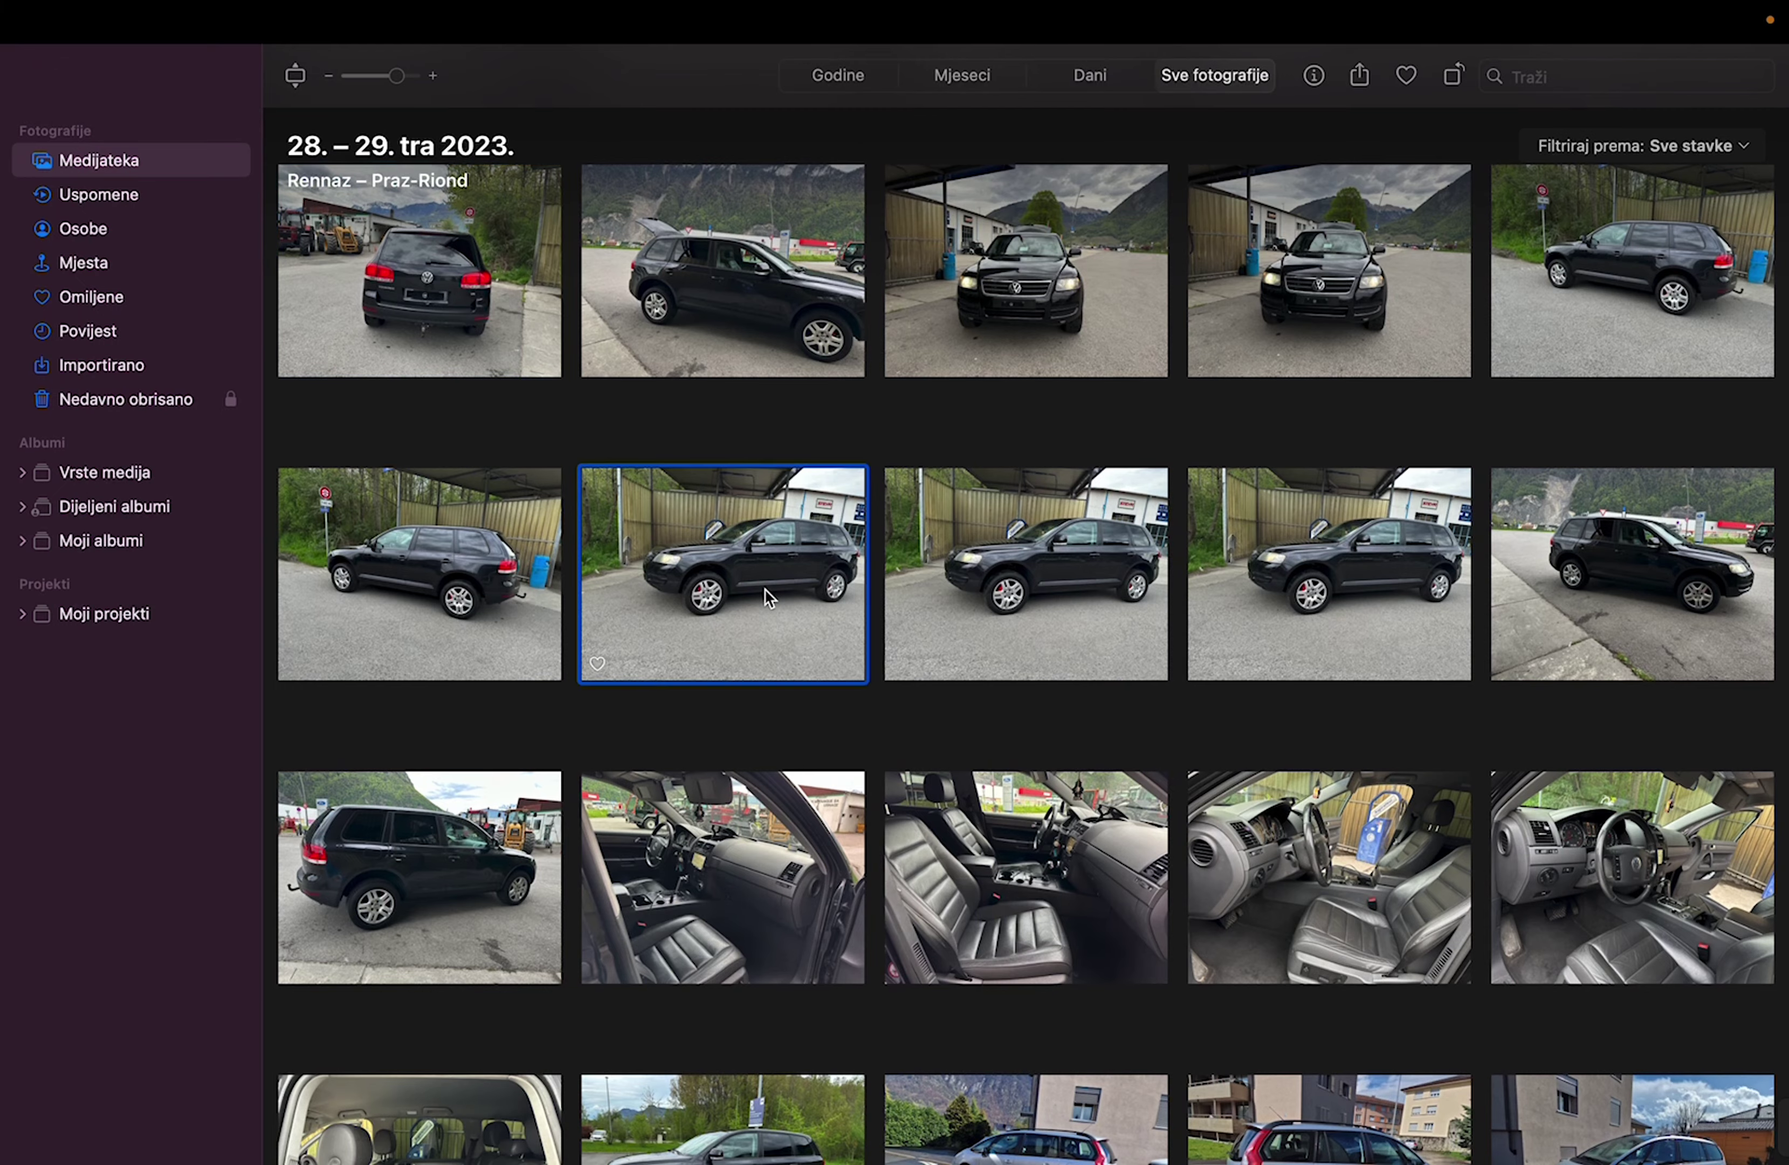
double_click(764, 589)
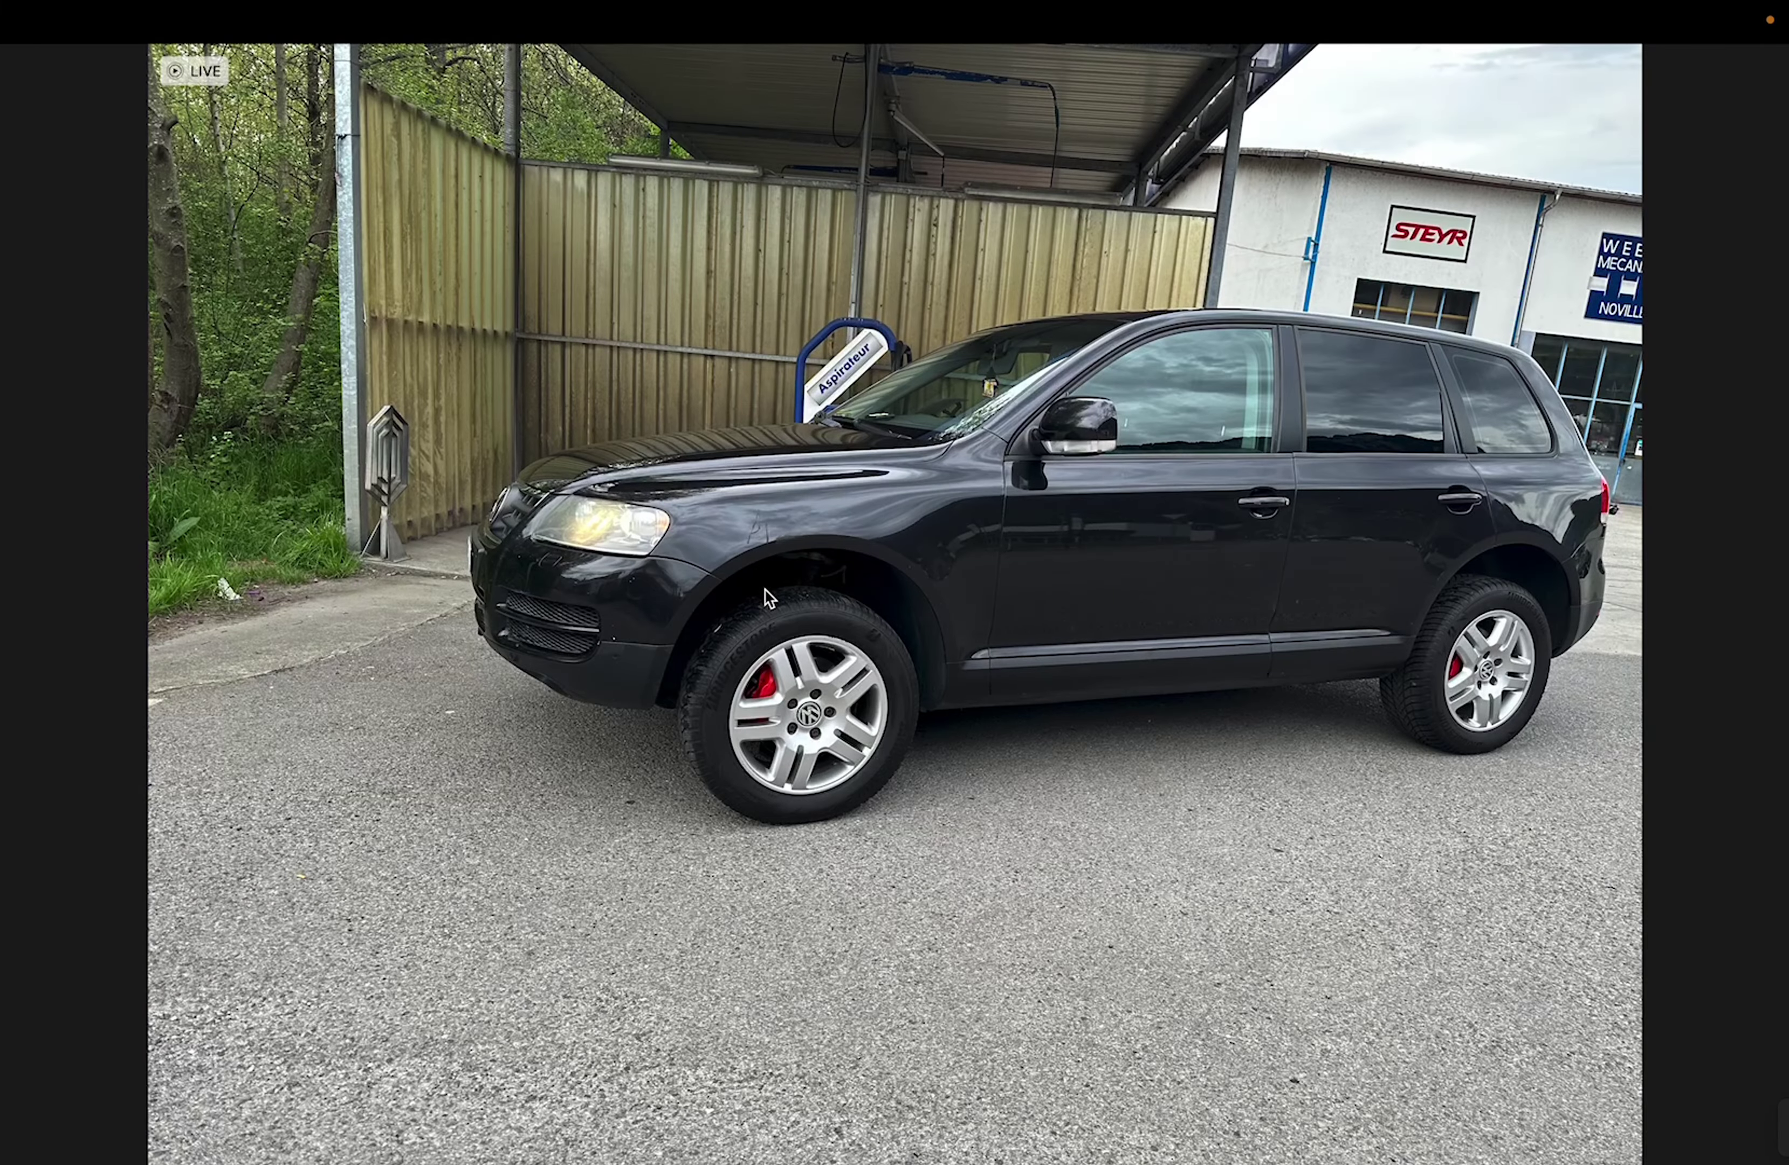
key(Right)
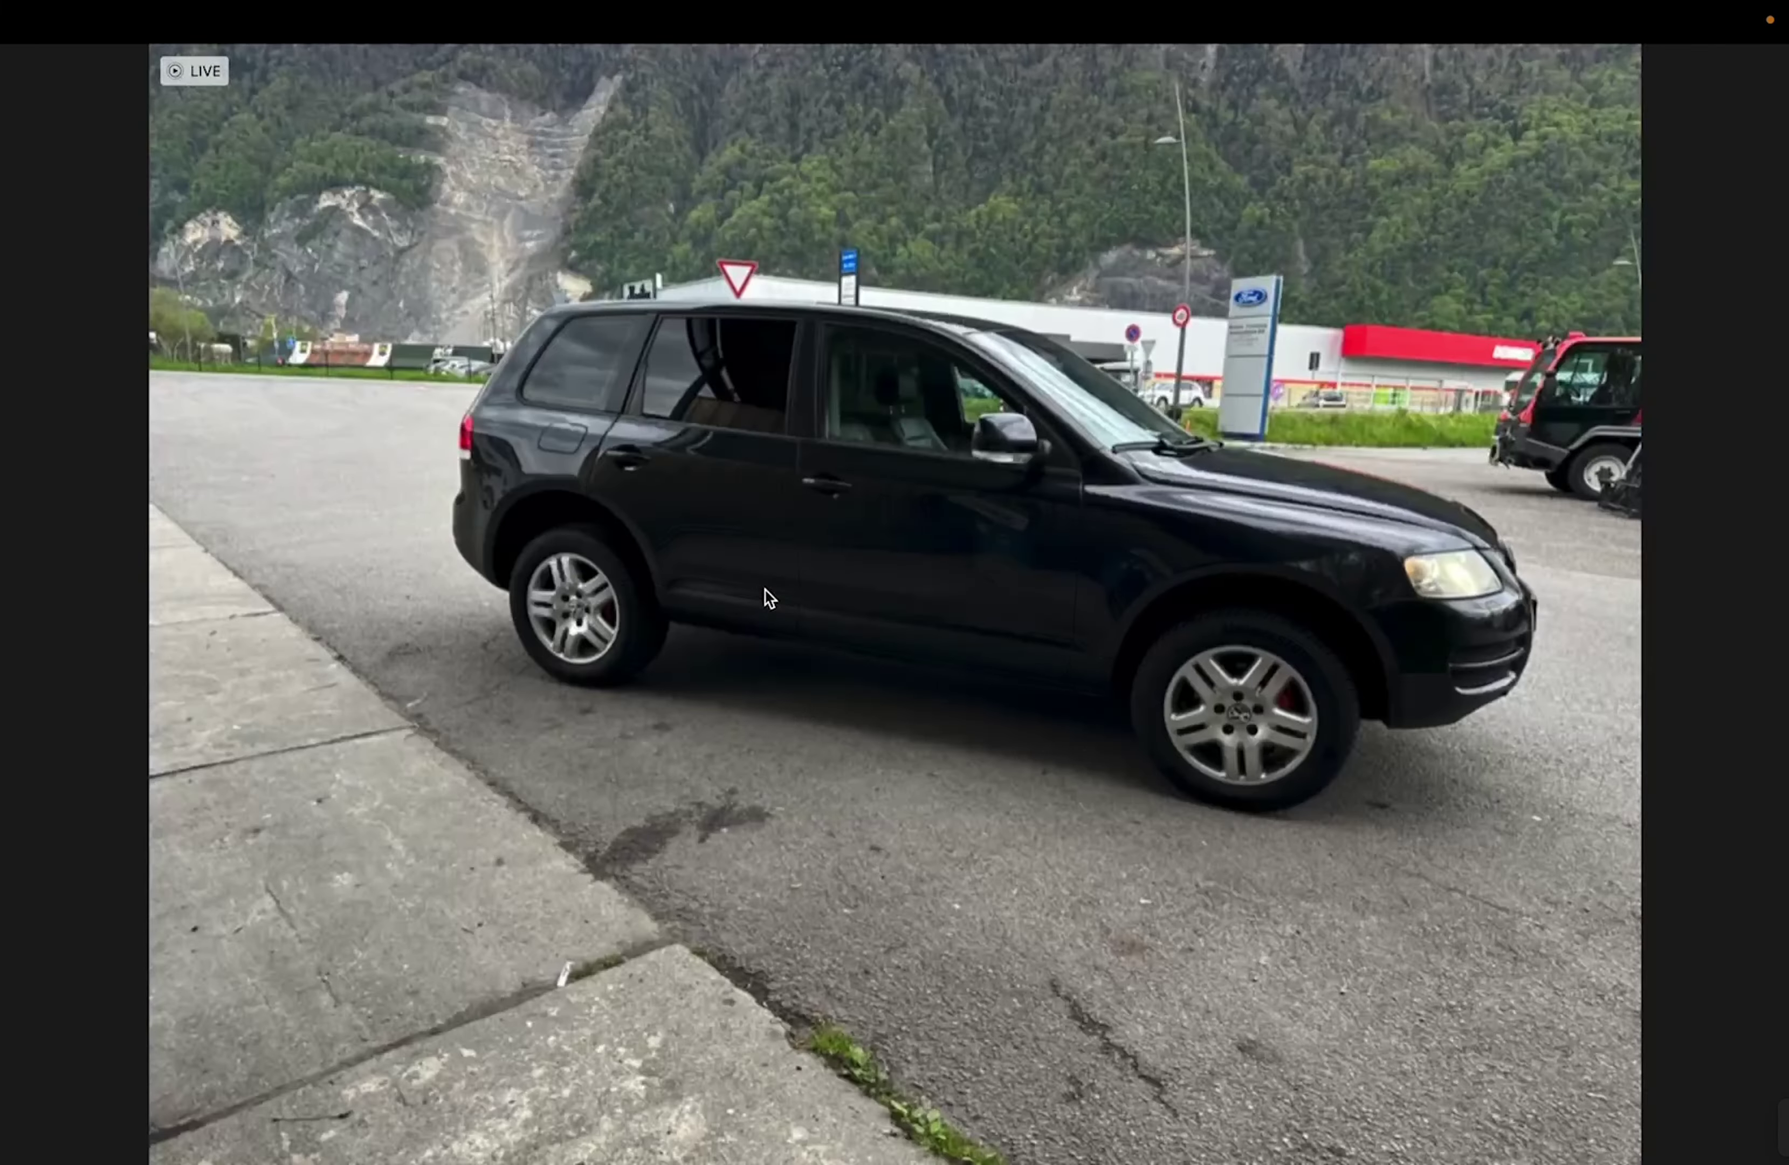
key(Right)
key(Right)
key(Right)
key(Right)
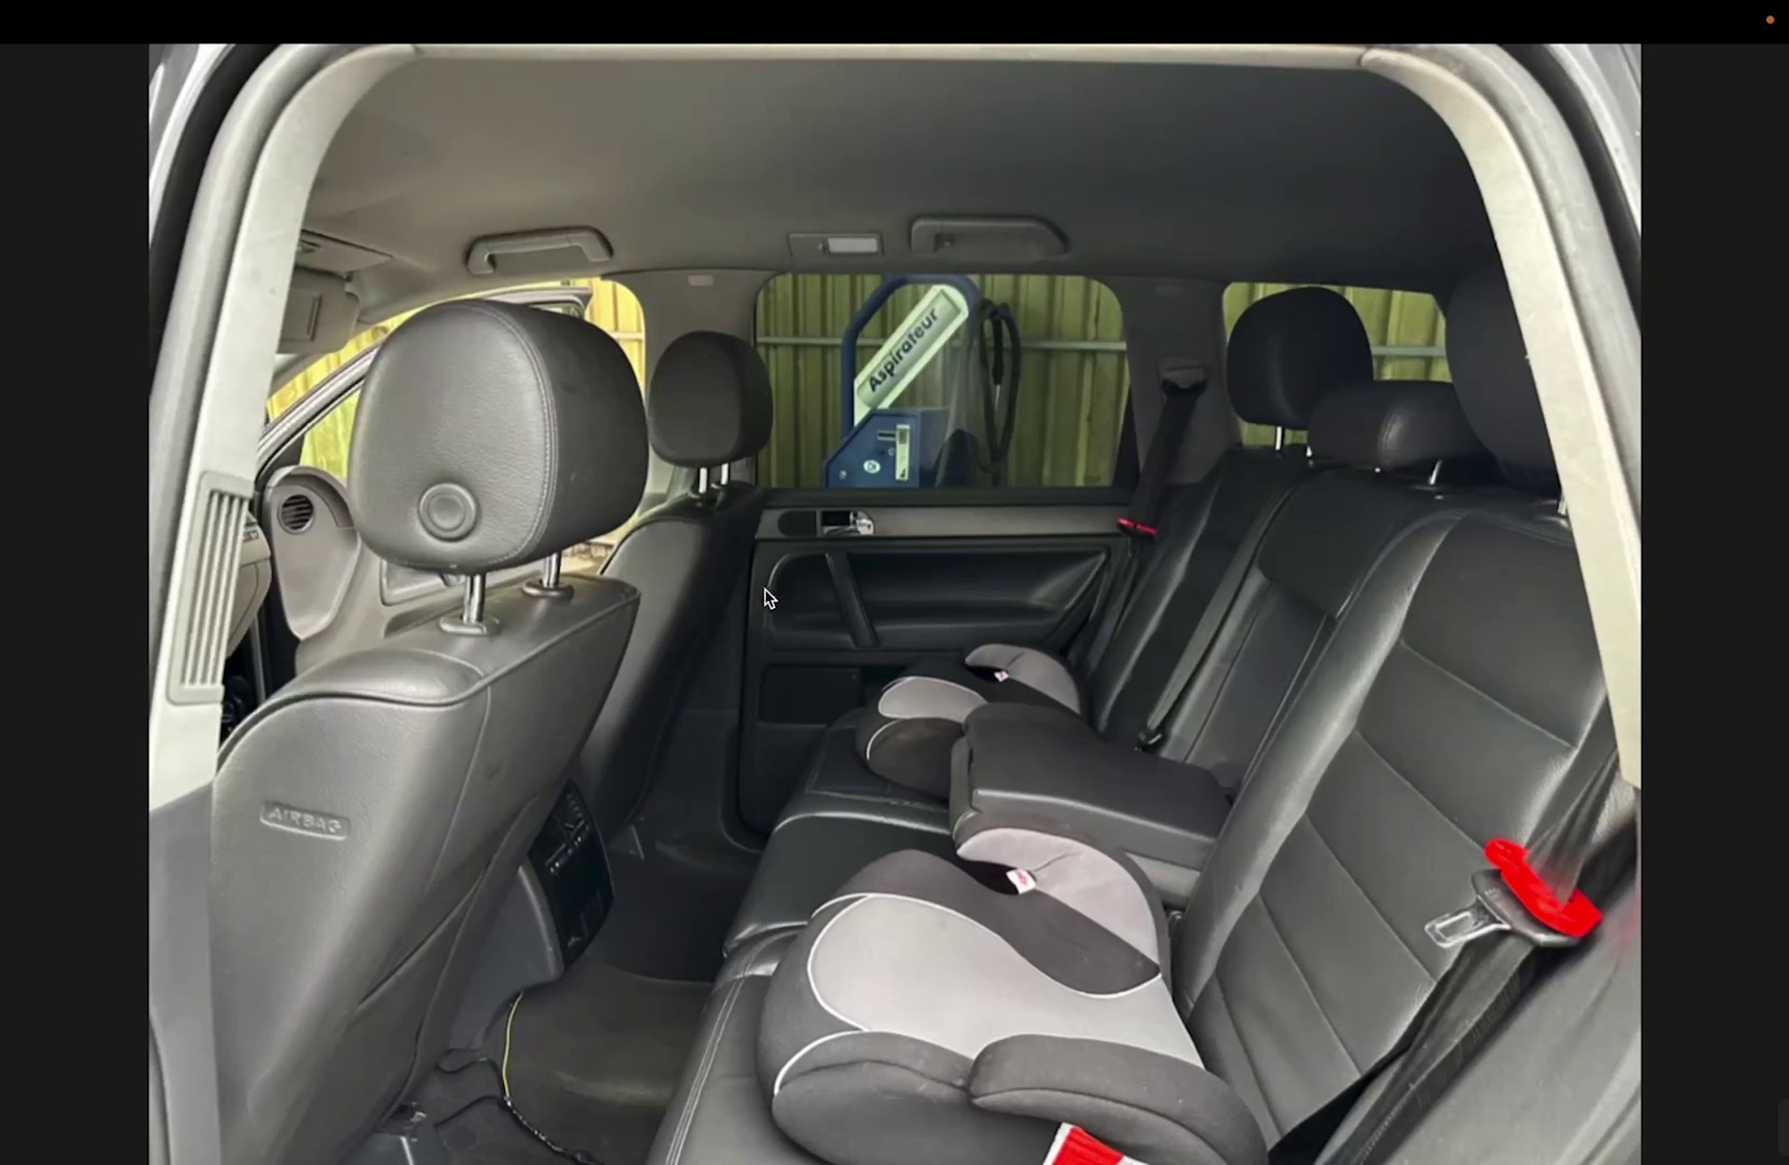
key(Right)
key(Right)
key(Right)
key(Right)
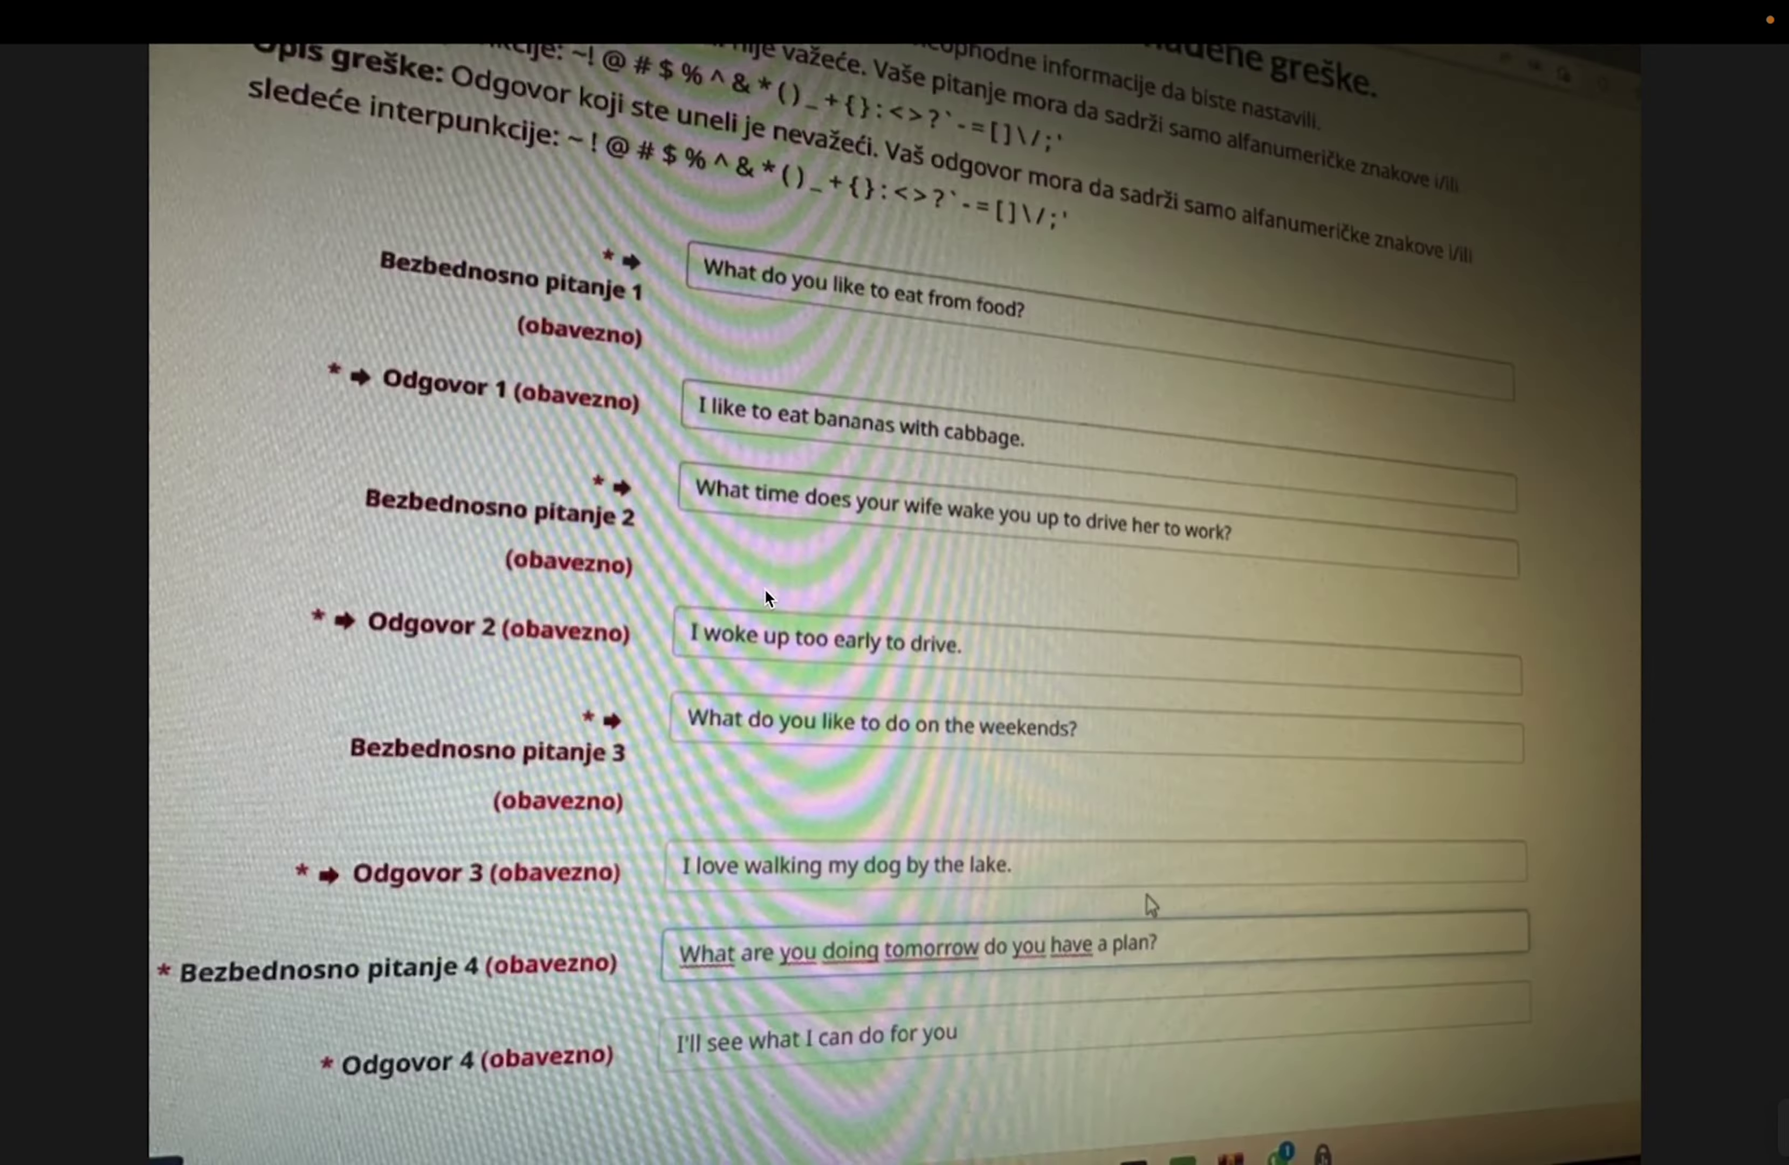
key(Right)
key(Right)
key(Right)
key(Right)
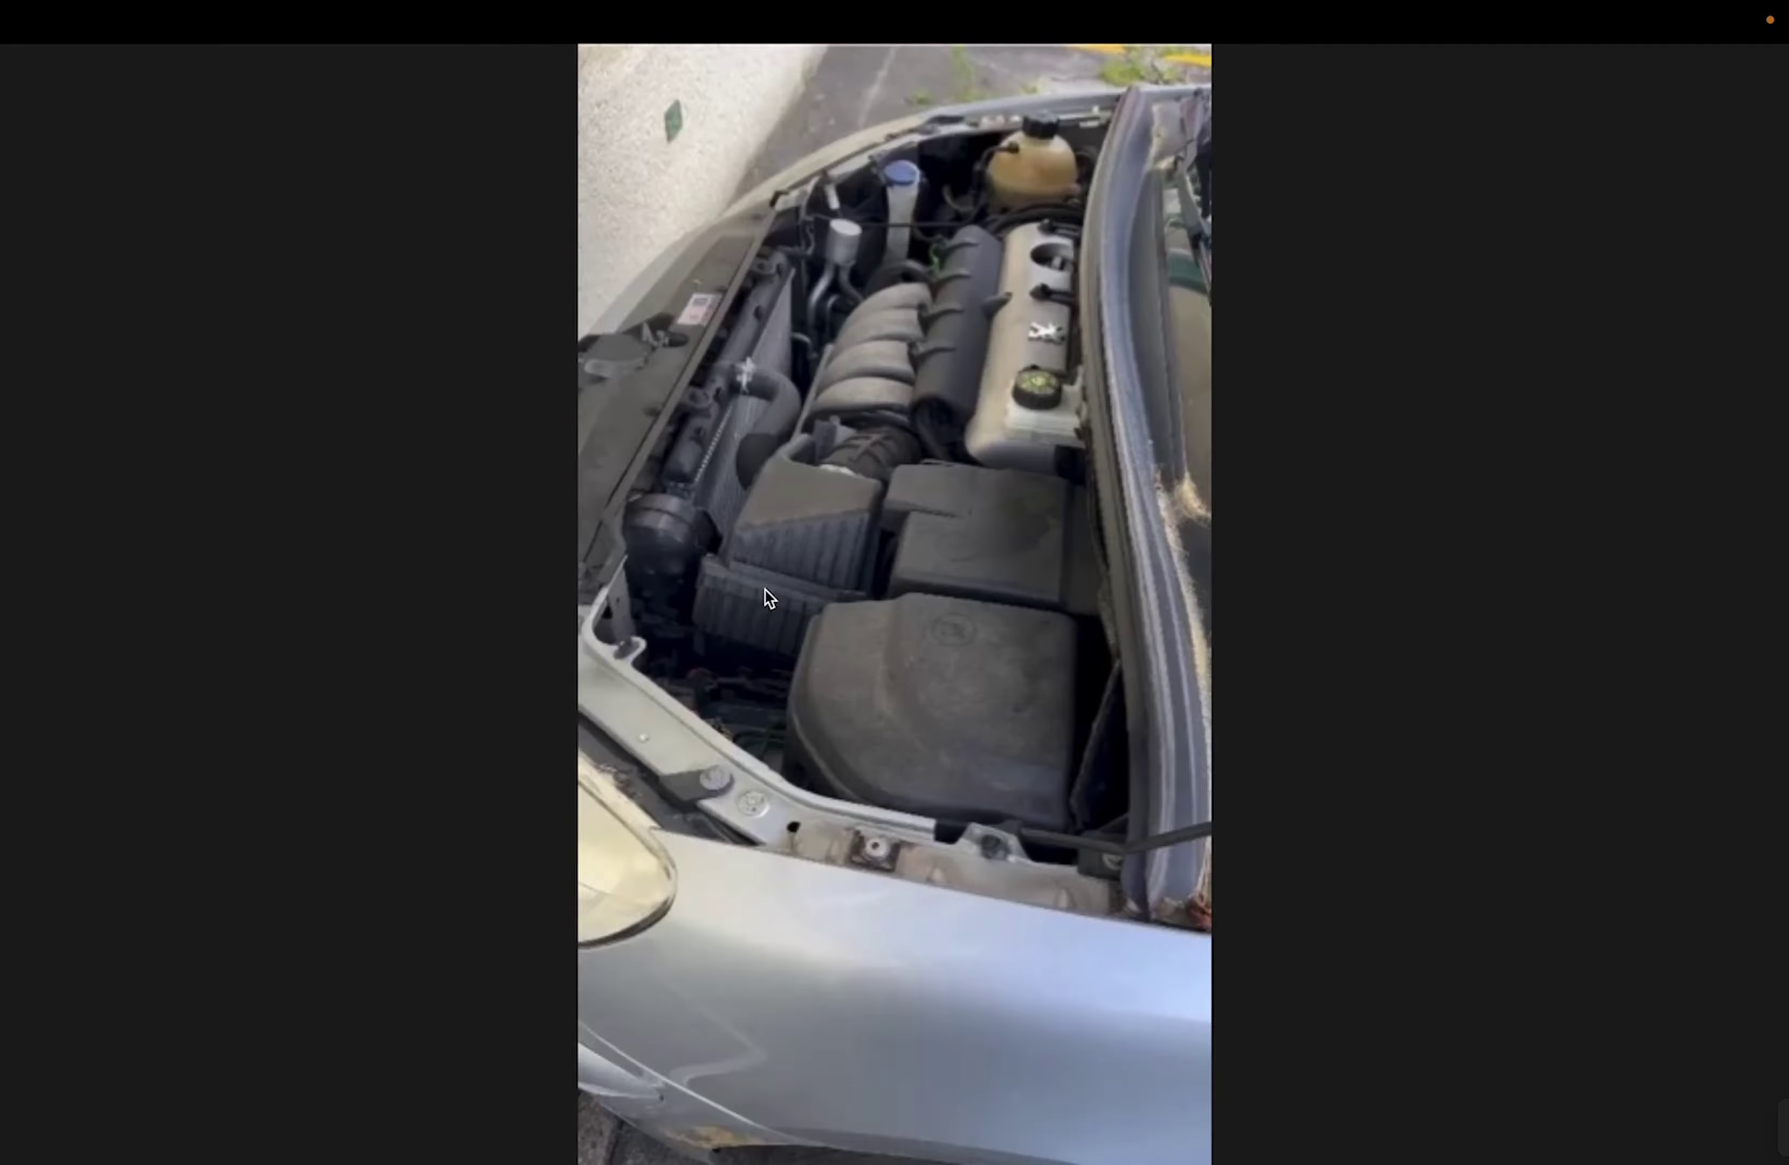
key(Right)
key(Right)
key(Right)
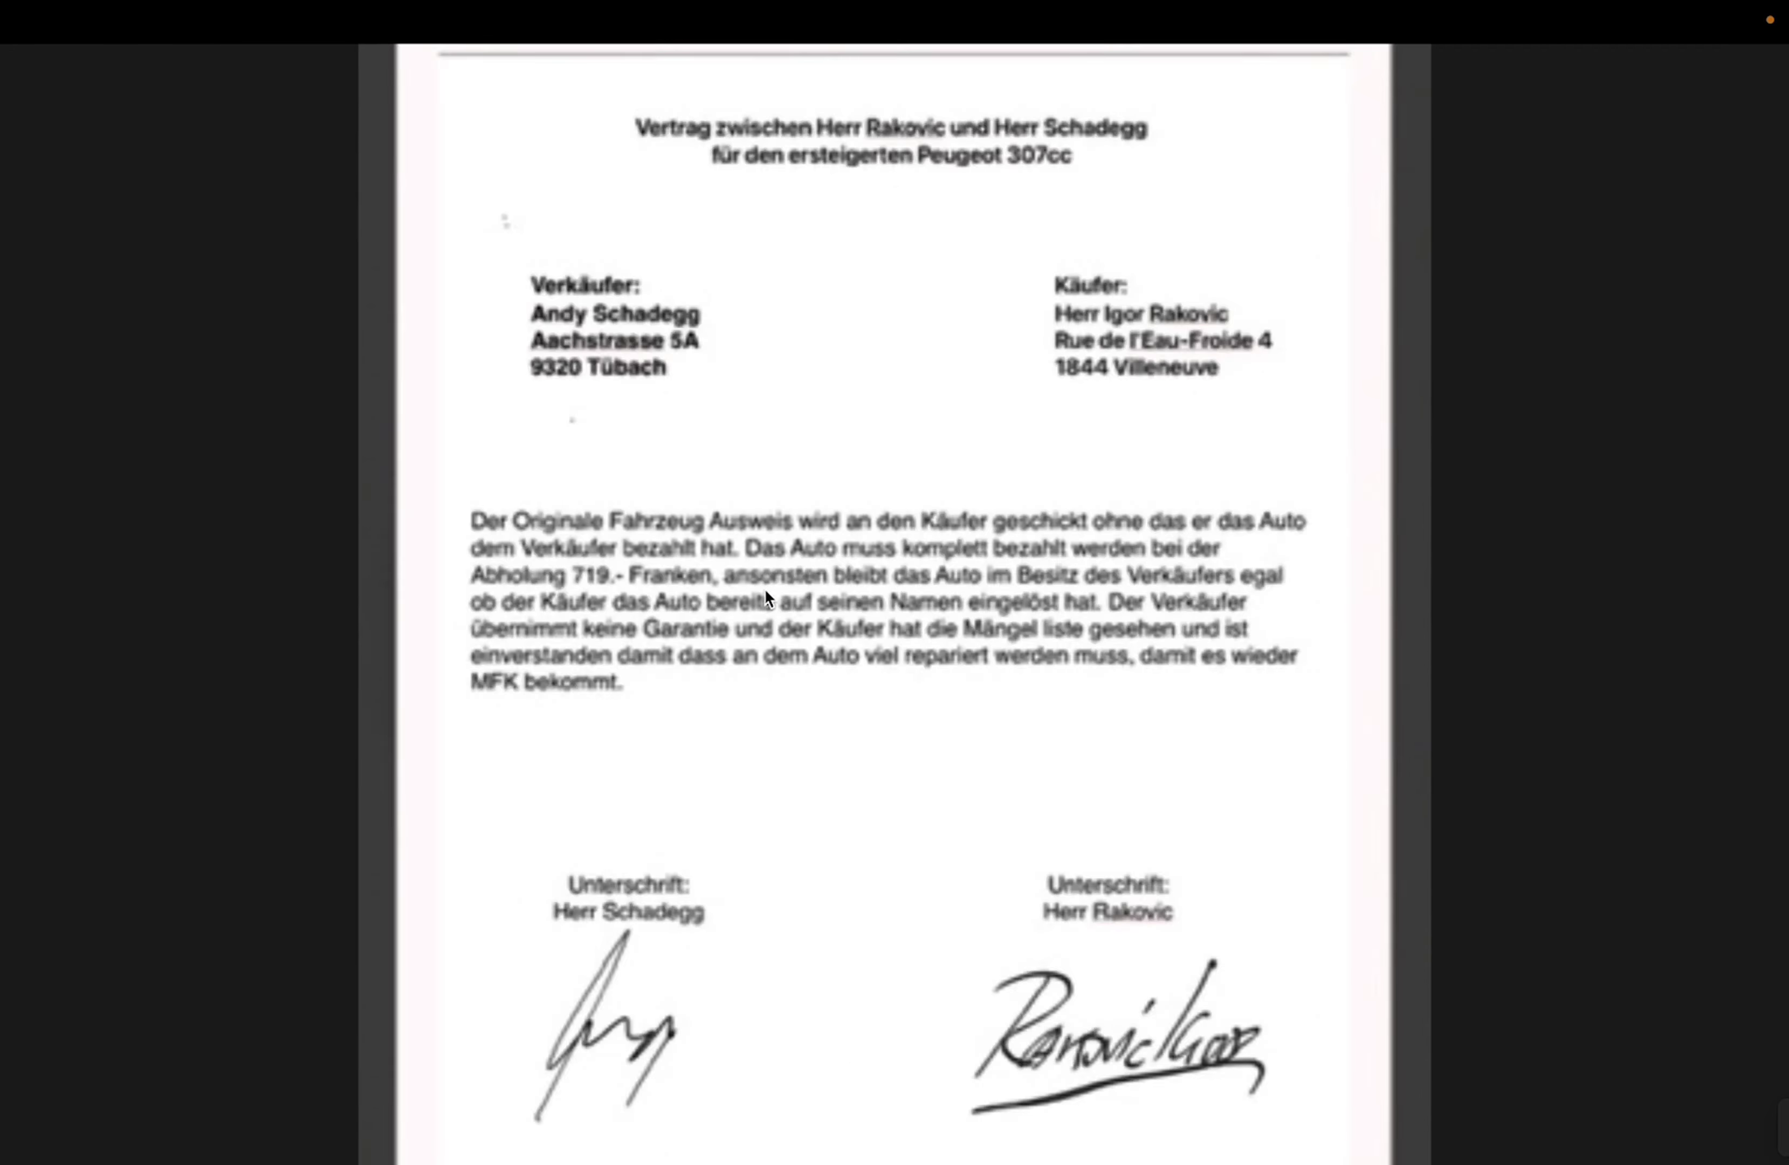
key(Escape)
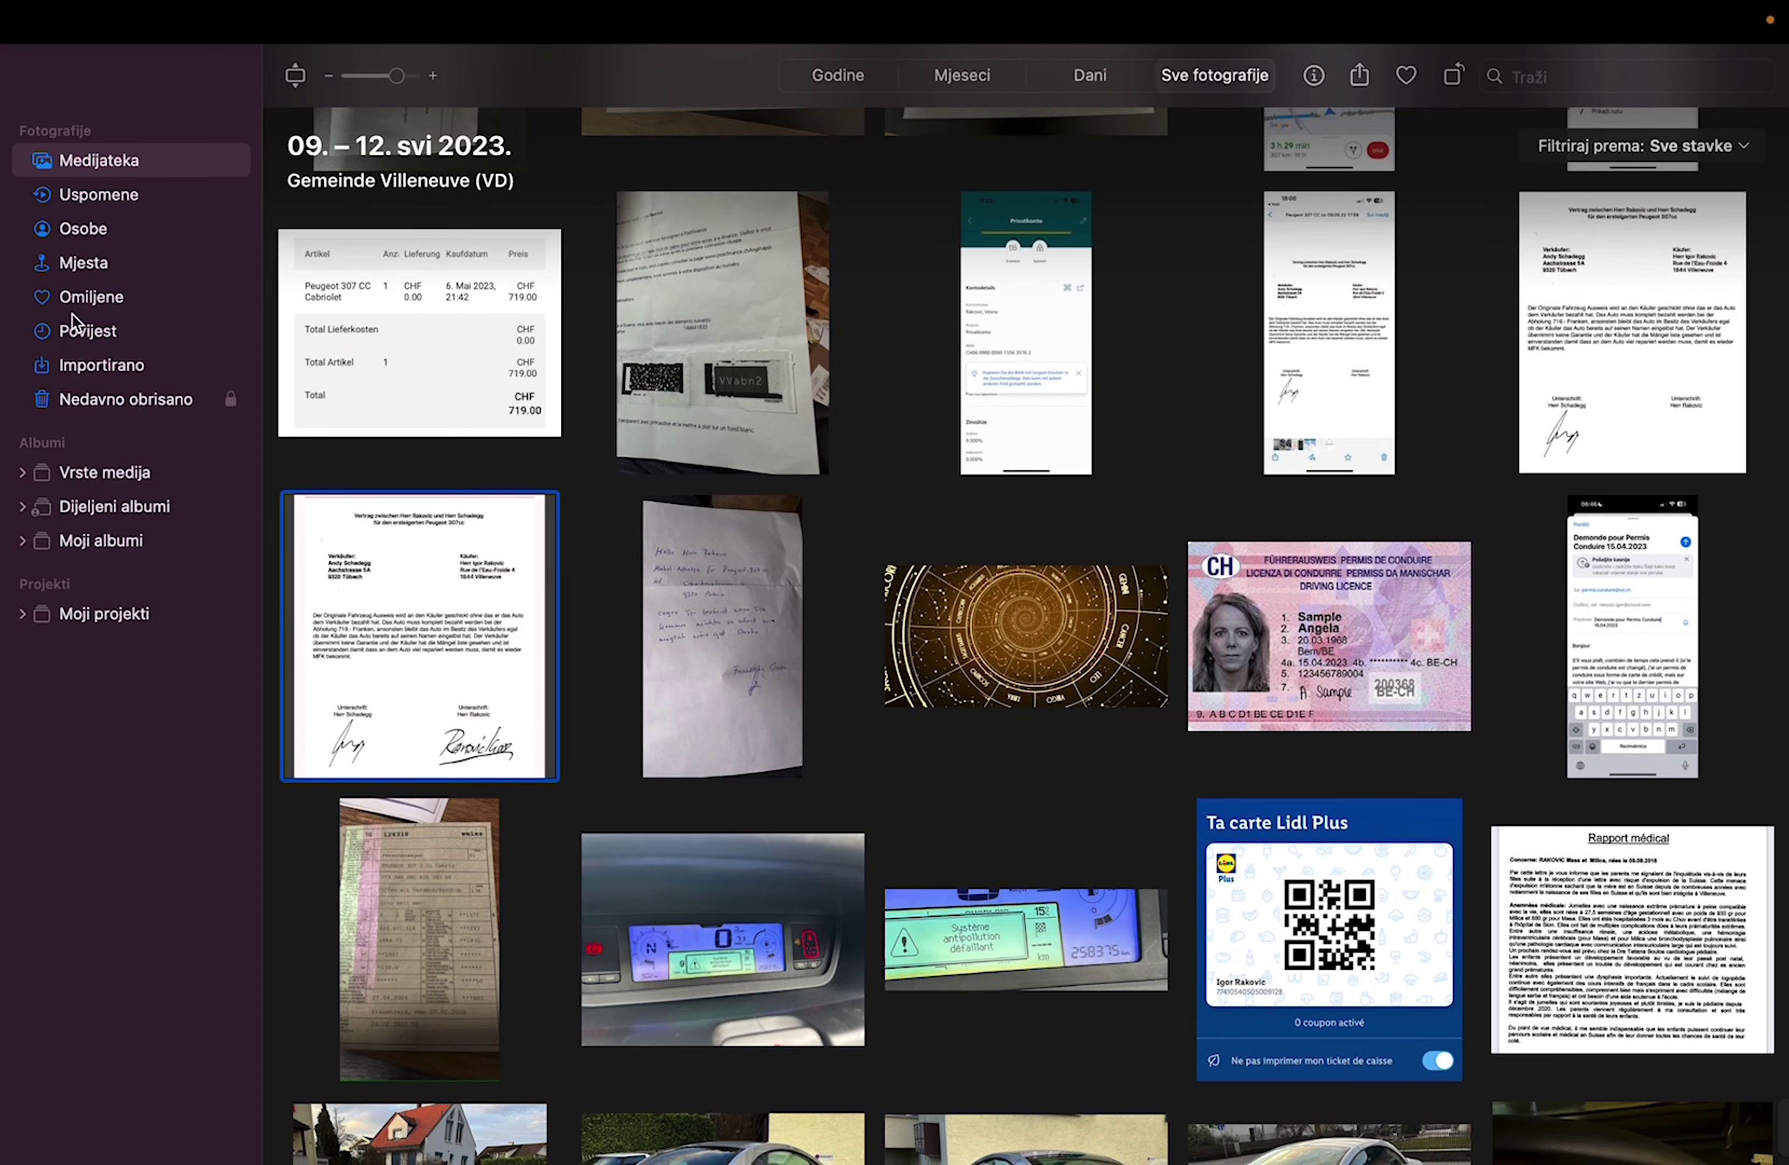
- Show the Povijest collection and browse it from June 2023 back to the April and May 2023 photos
mouse_move(147, 44)
click(103, 339)
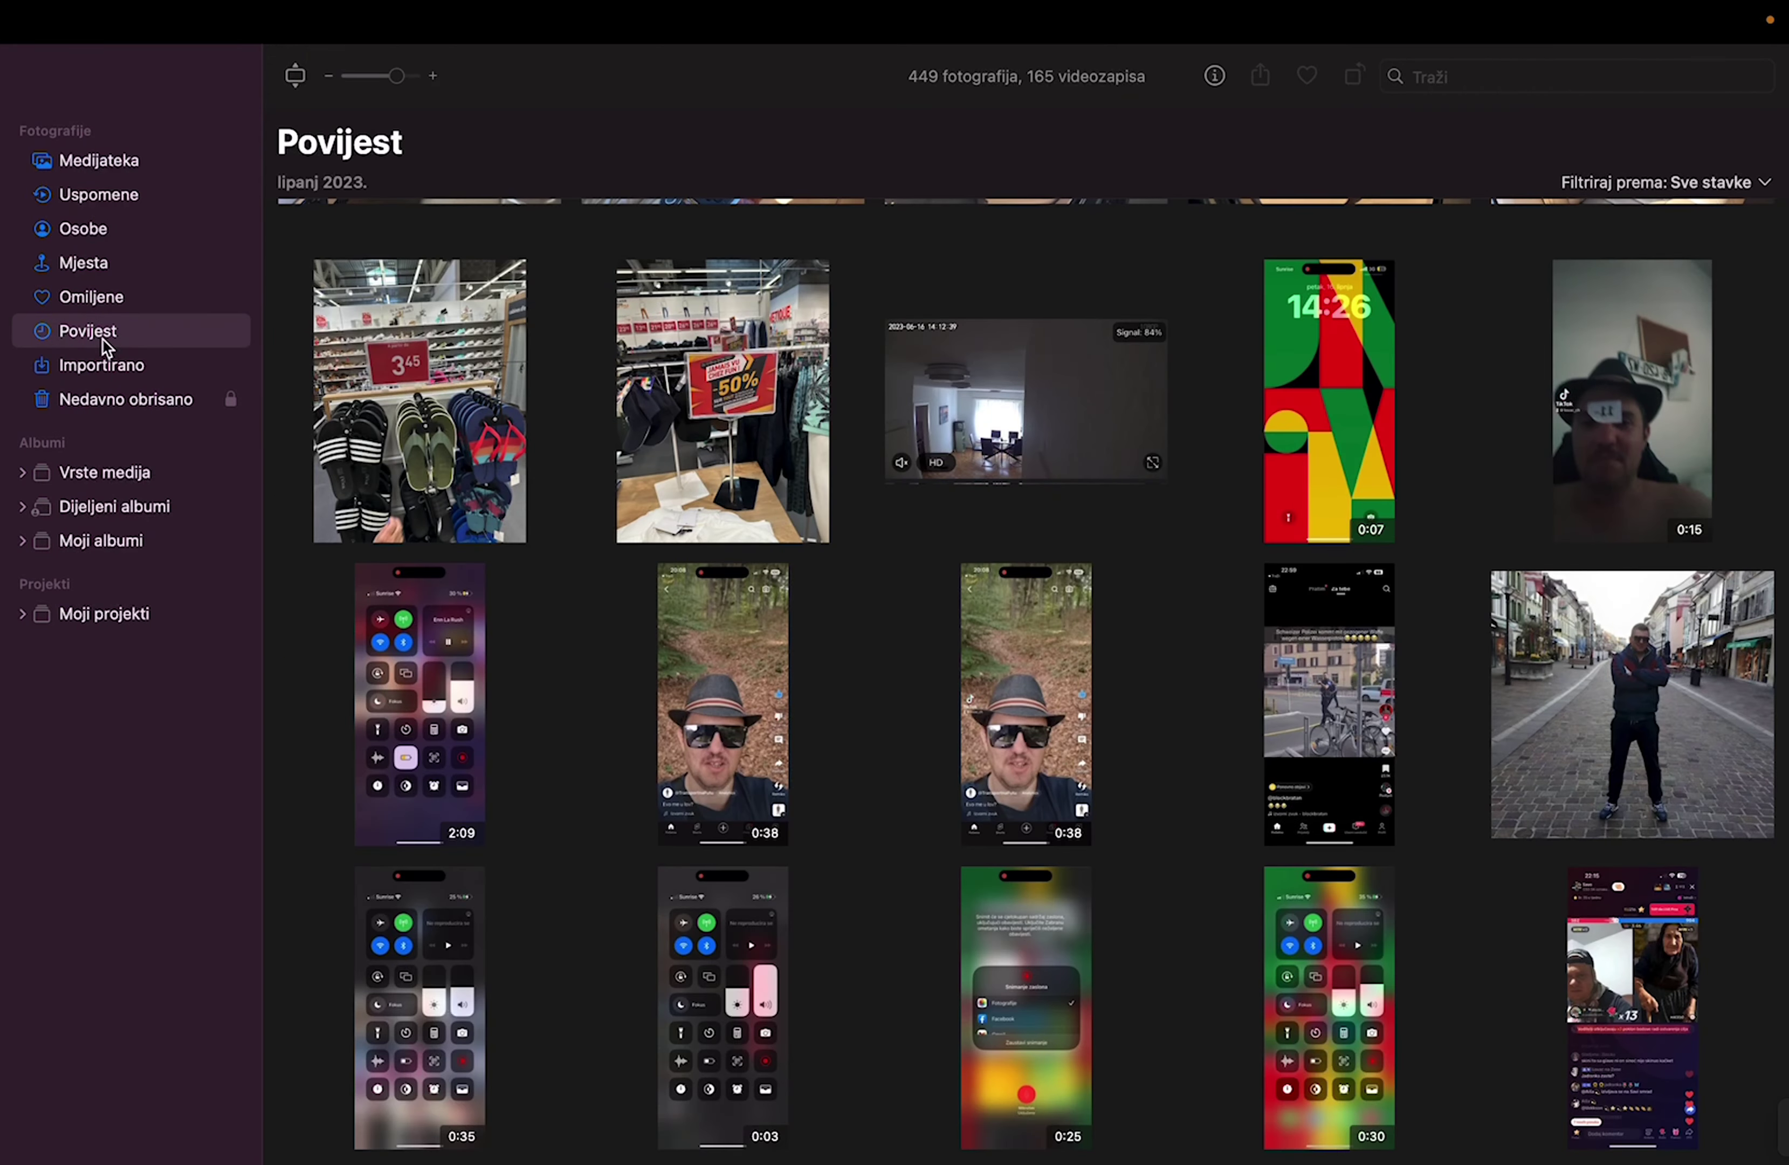
key(Up)
key(Up)
key(Up)
key(Up)
key(Up)
key(Up)
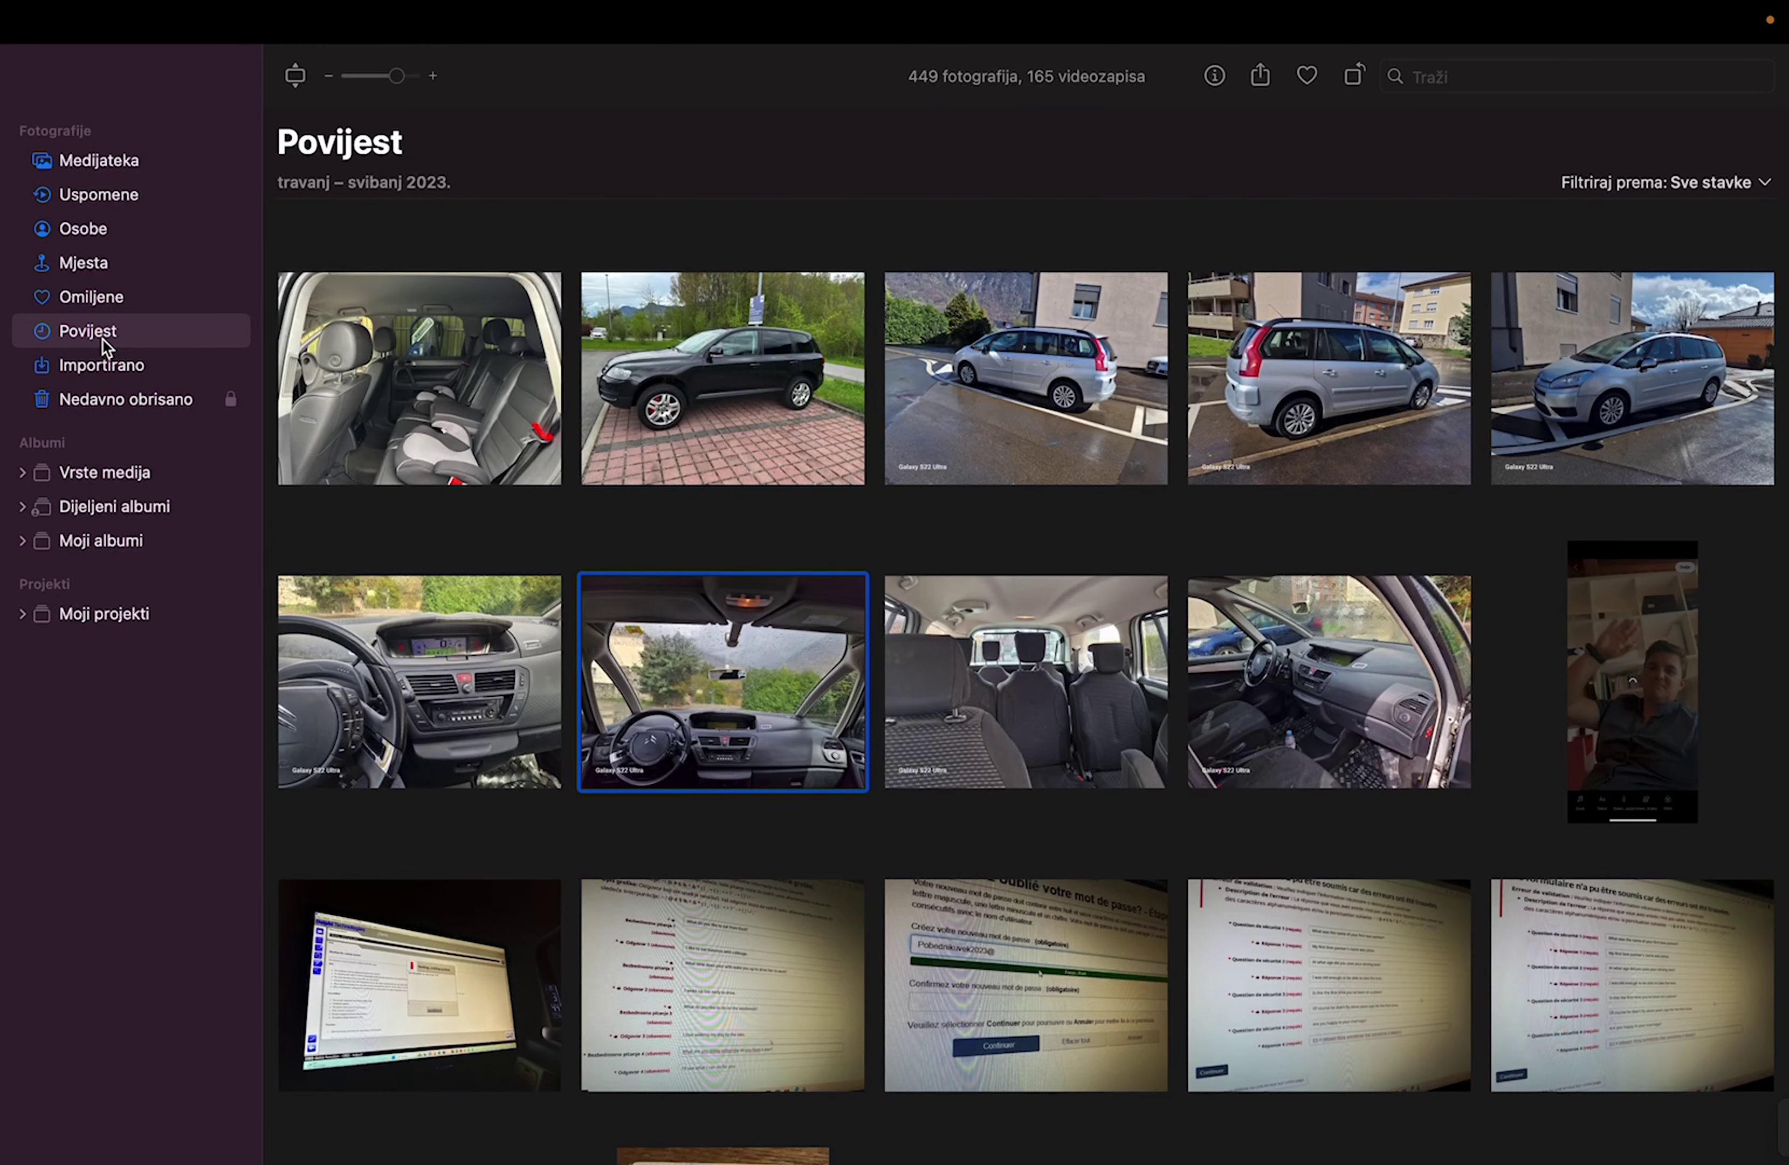
- Check the Importirano and Nedavno obrisano albums, cancelling the authentication request for the locked one
click(100, 364)
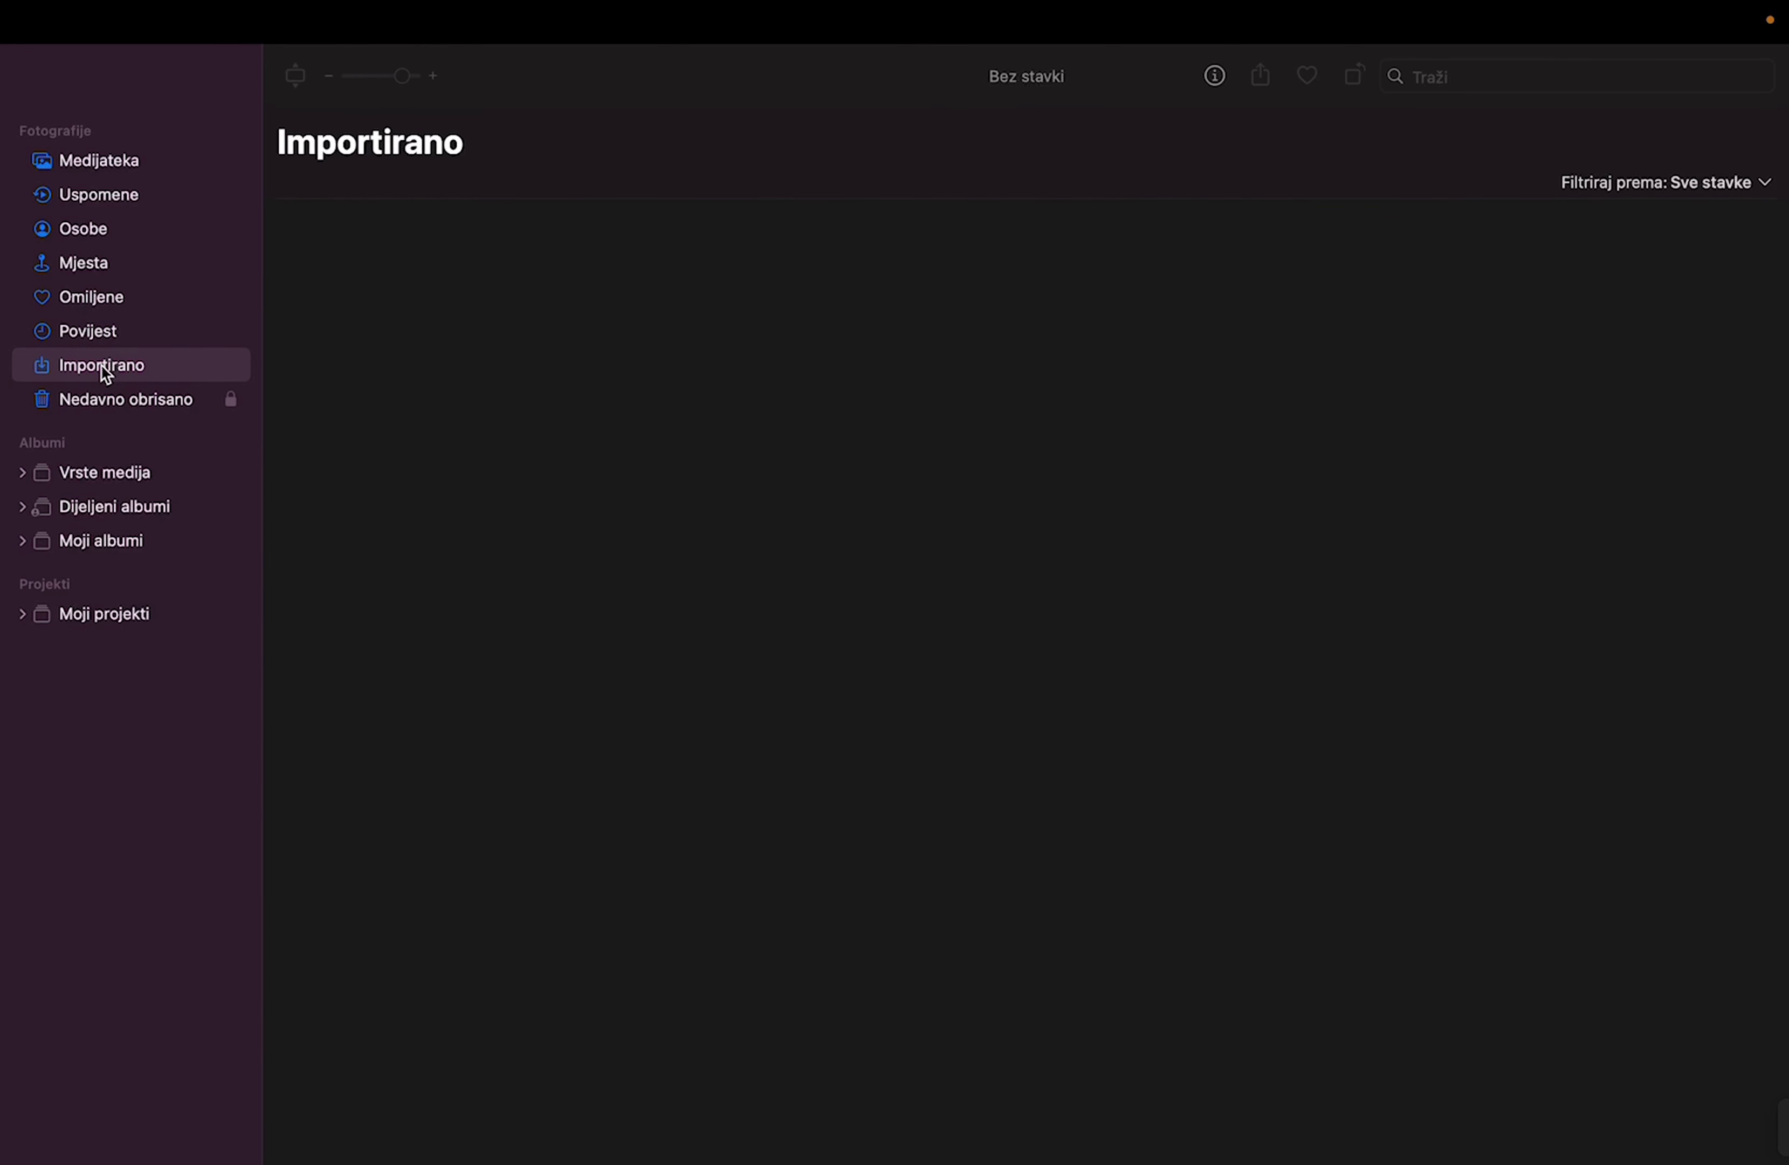
click(117, 401)
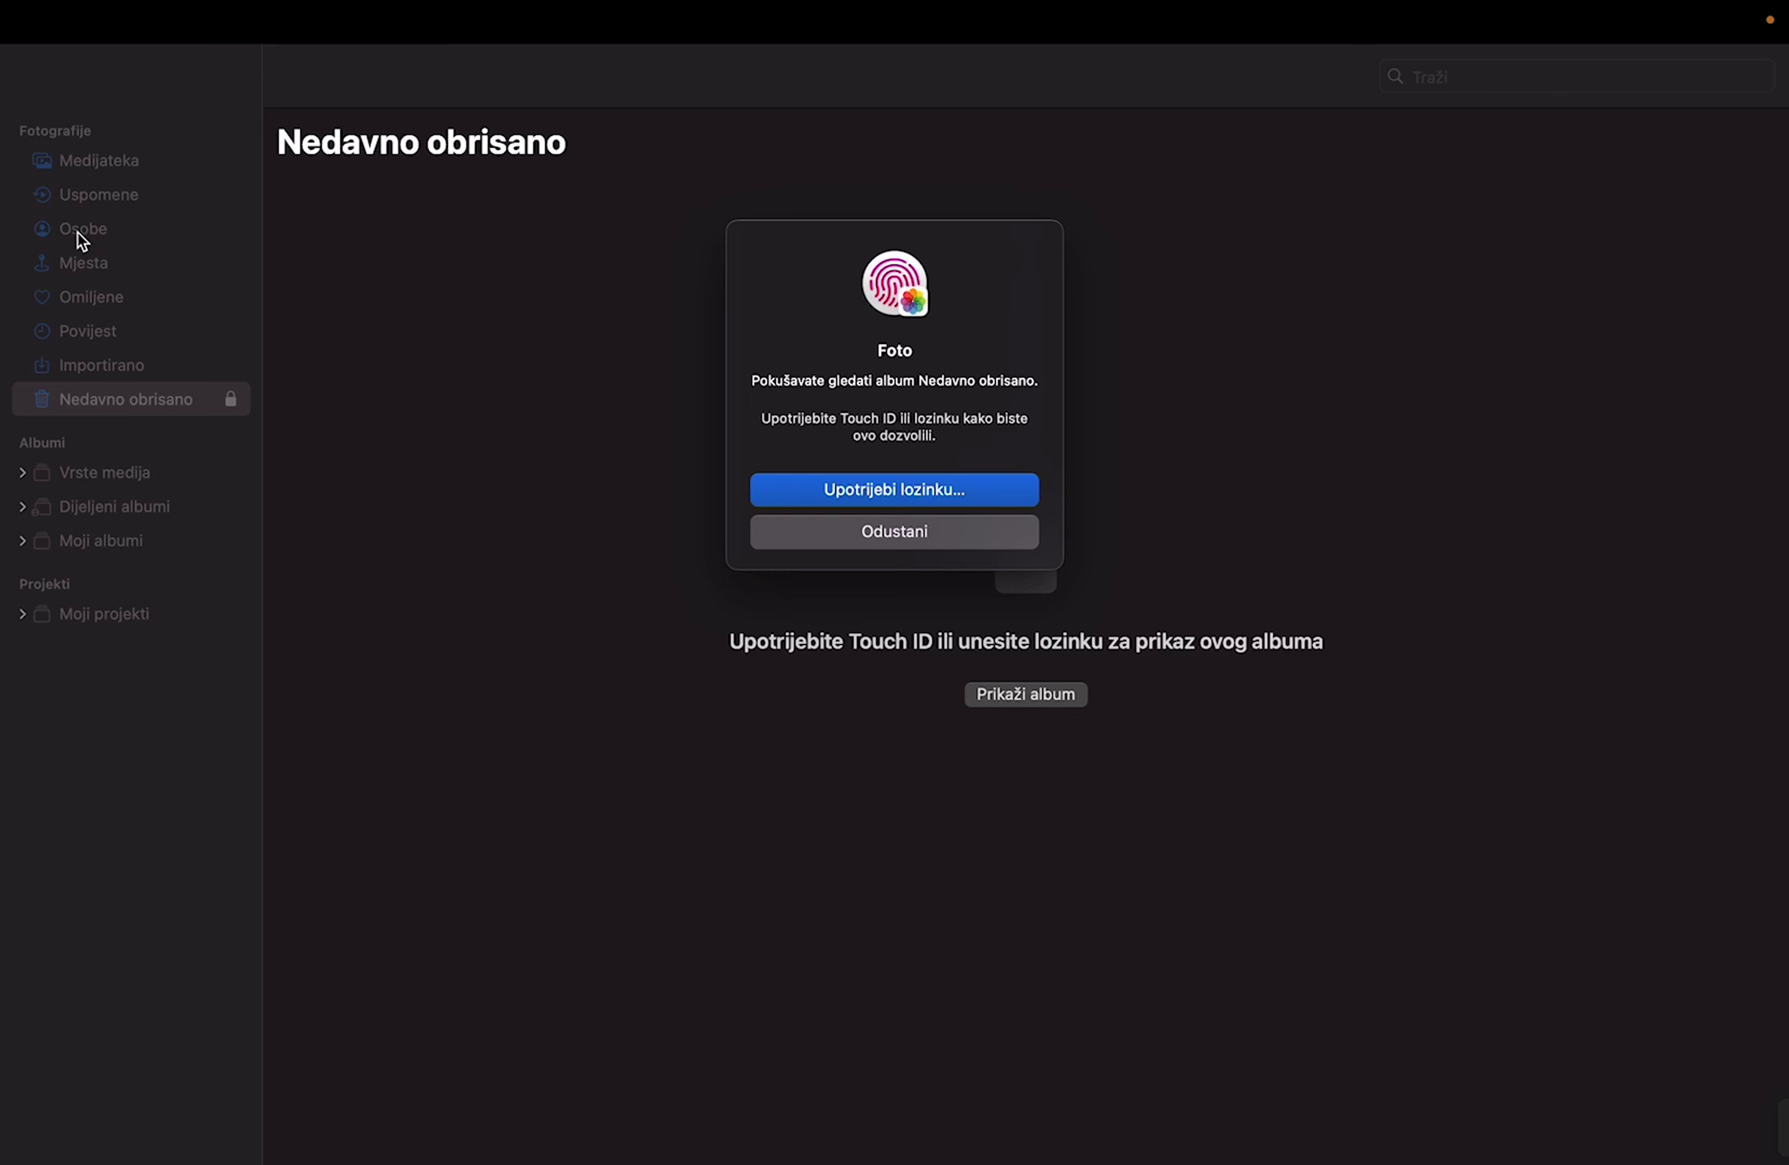
click(786, 524)
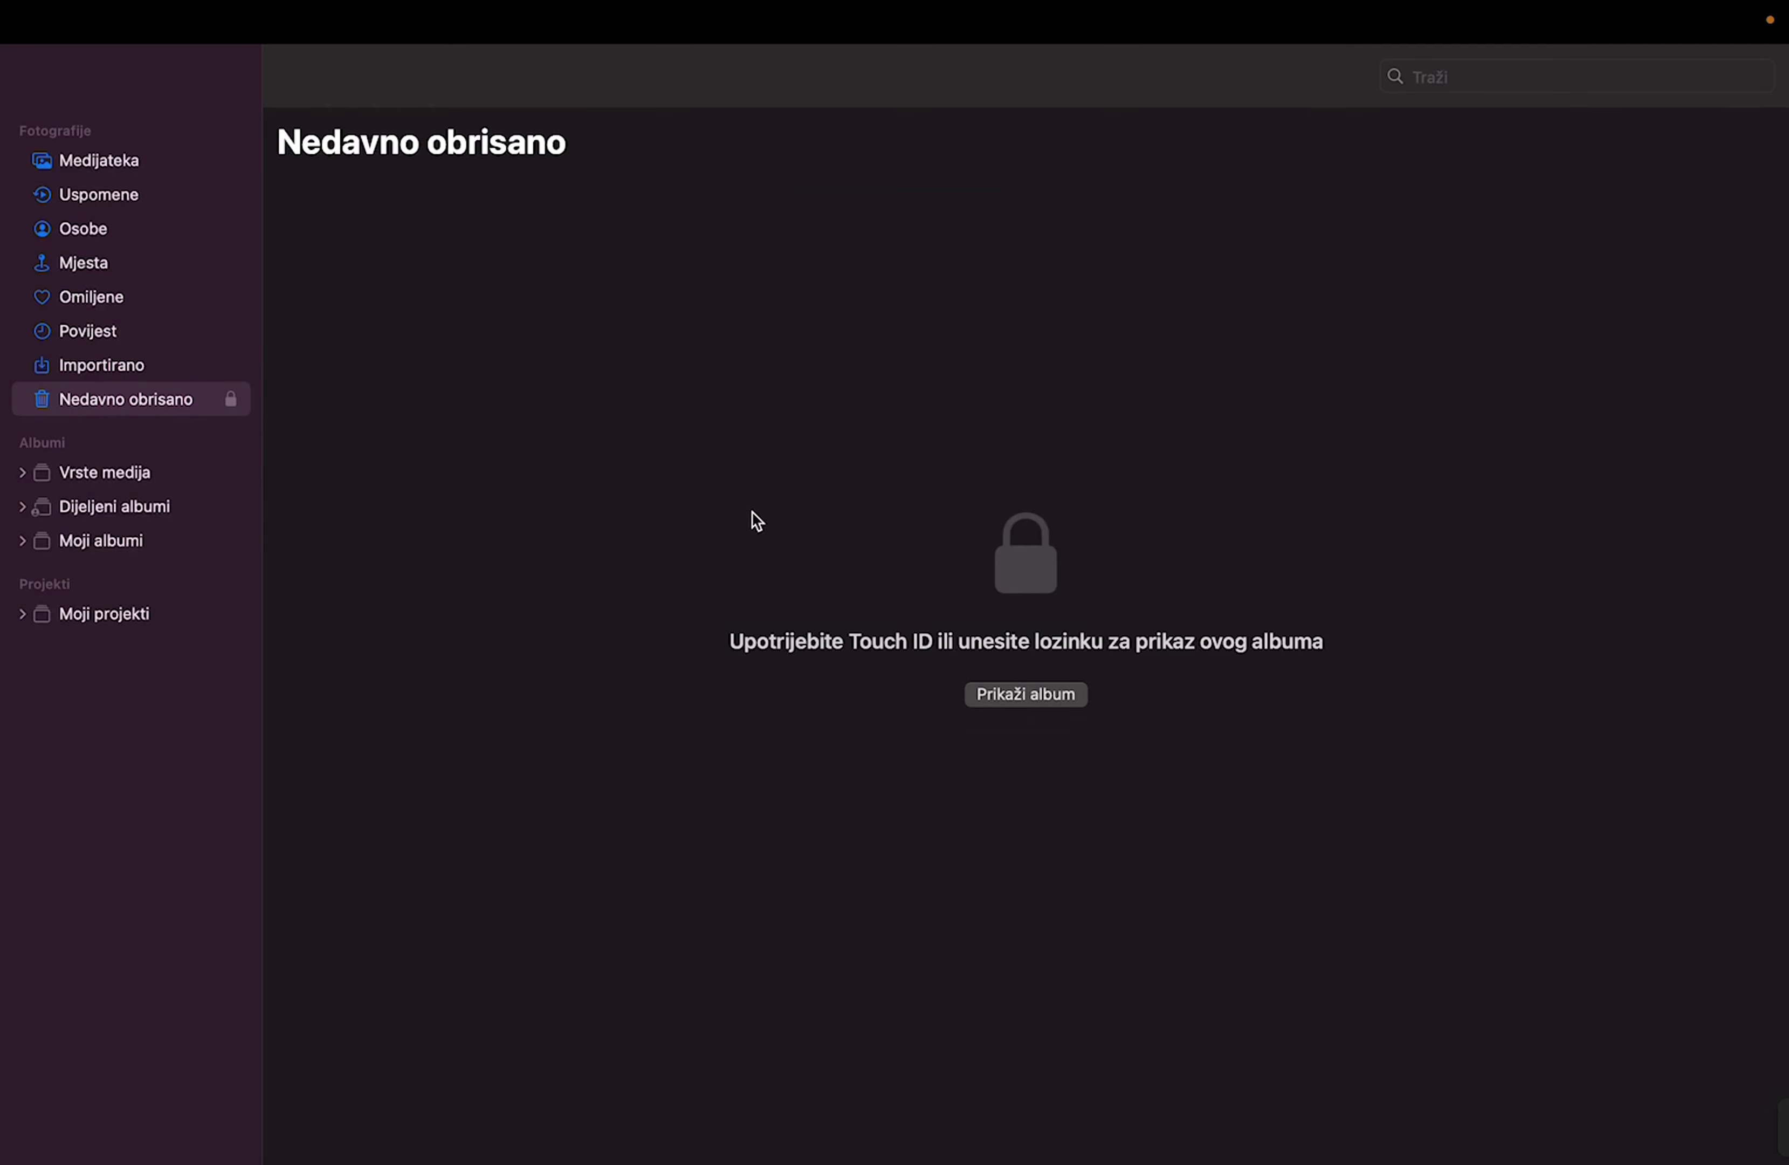
- Revisit the Povijest collection and go back to the Medijateka library
click(86, 268)
click(99, 344)
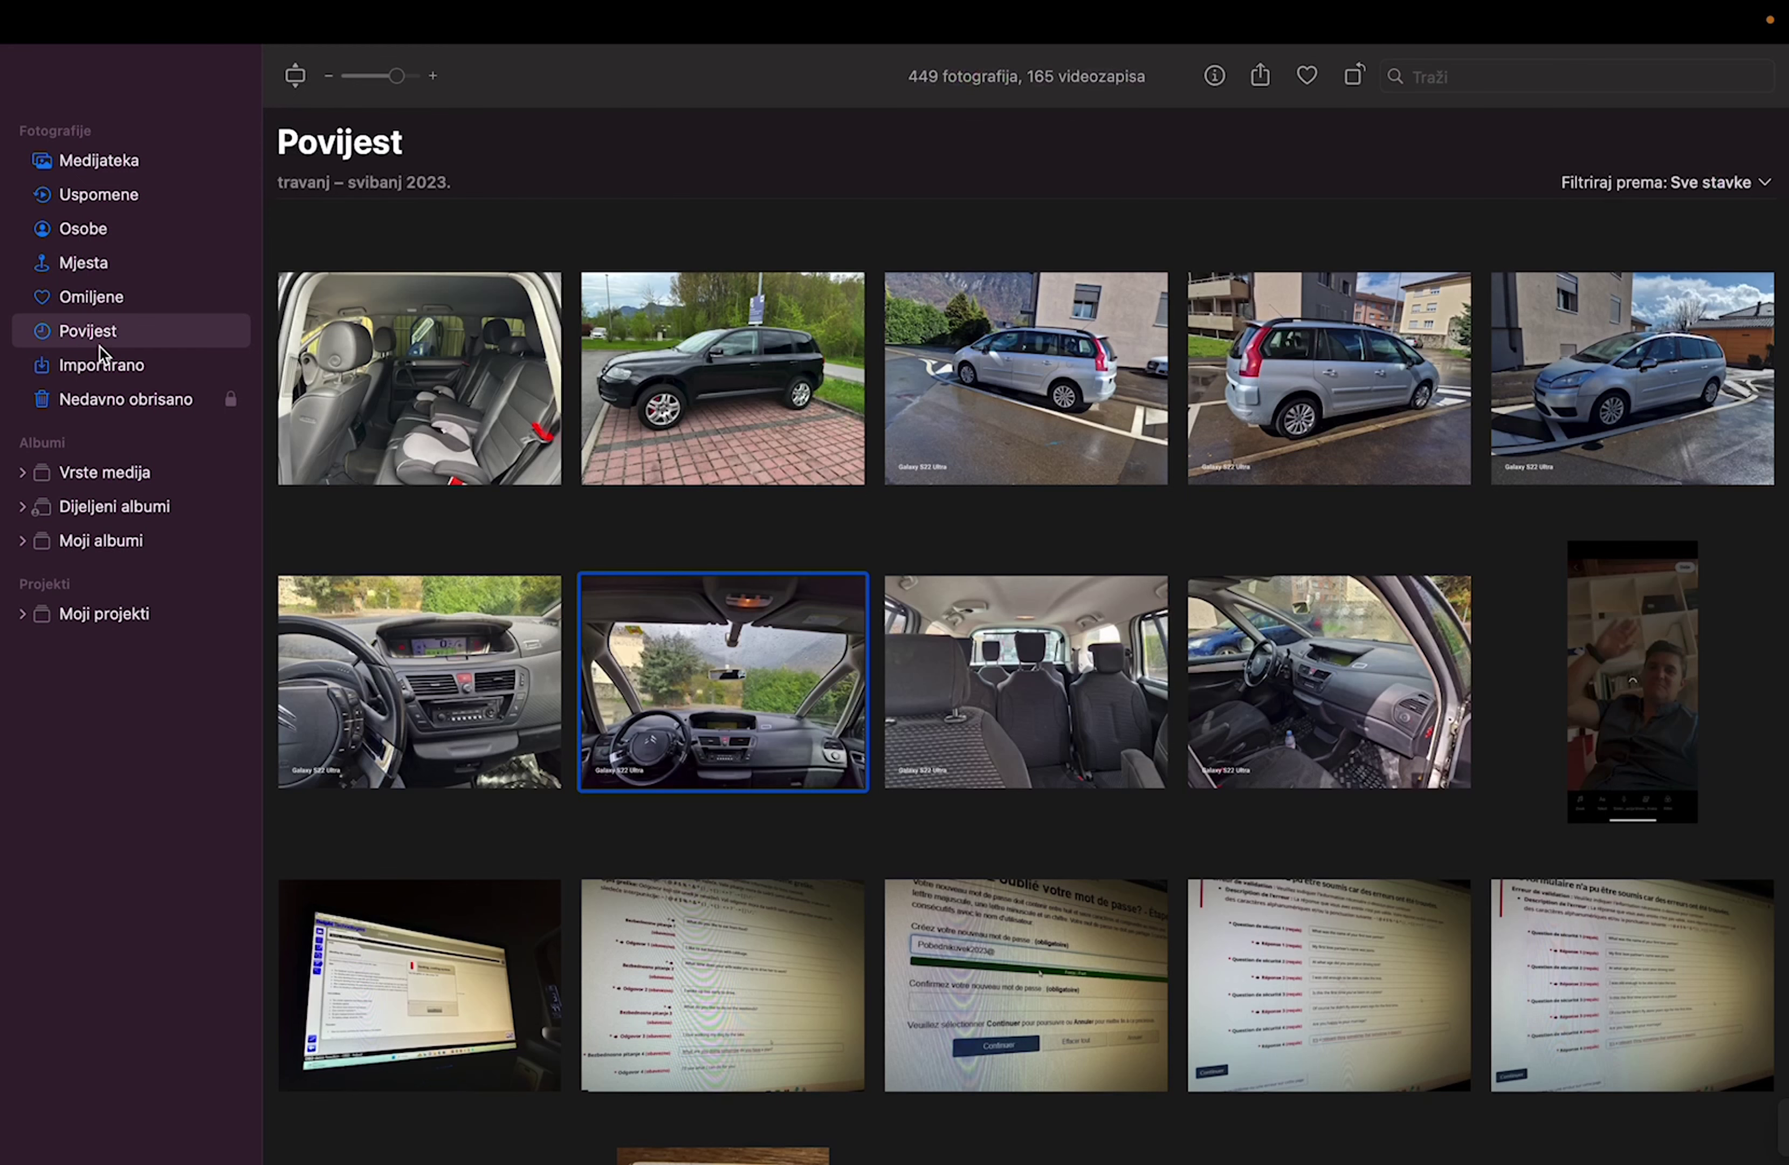
click(95, 185)
click(100, 173)
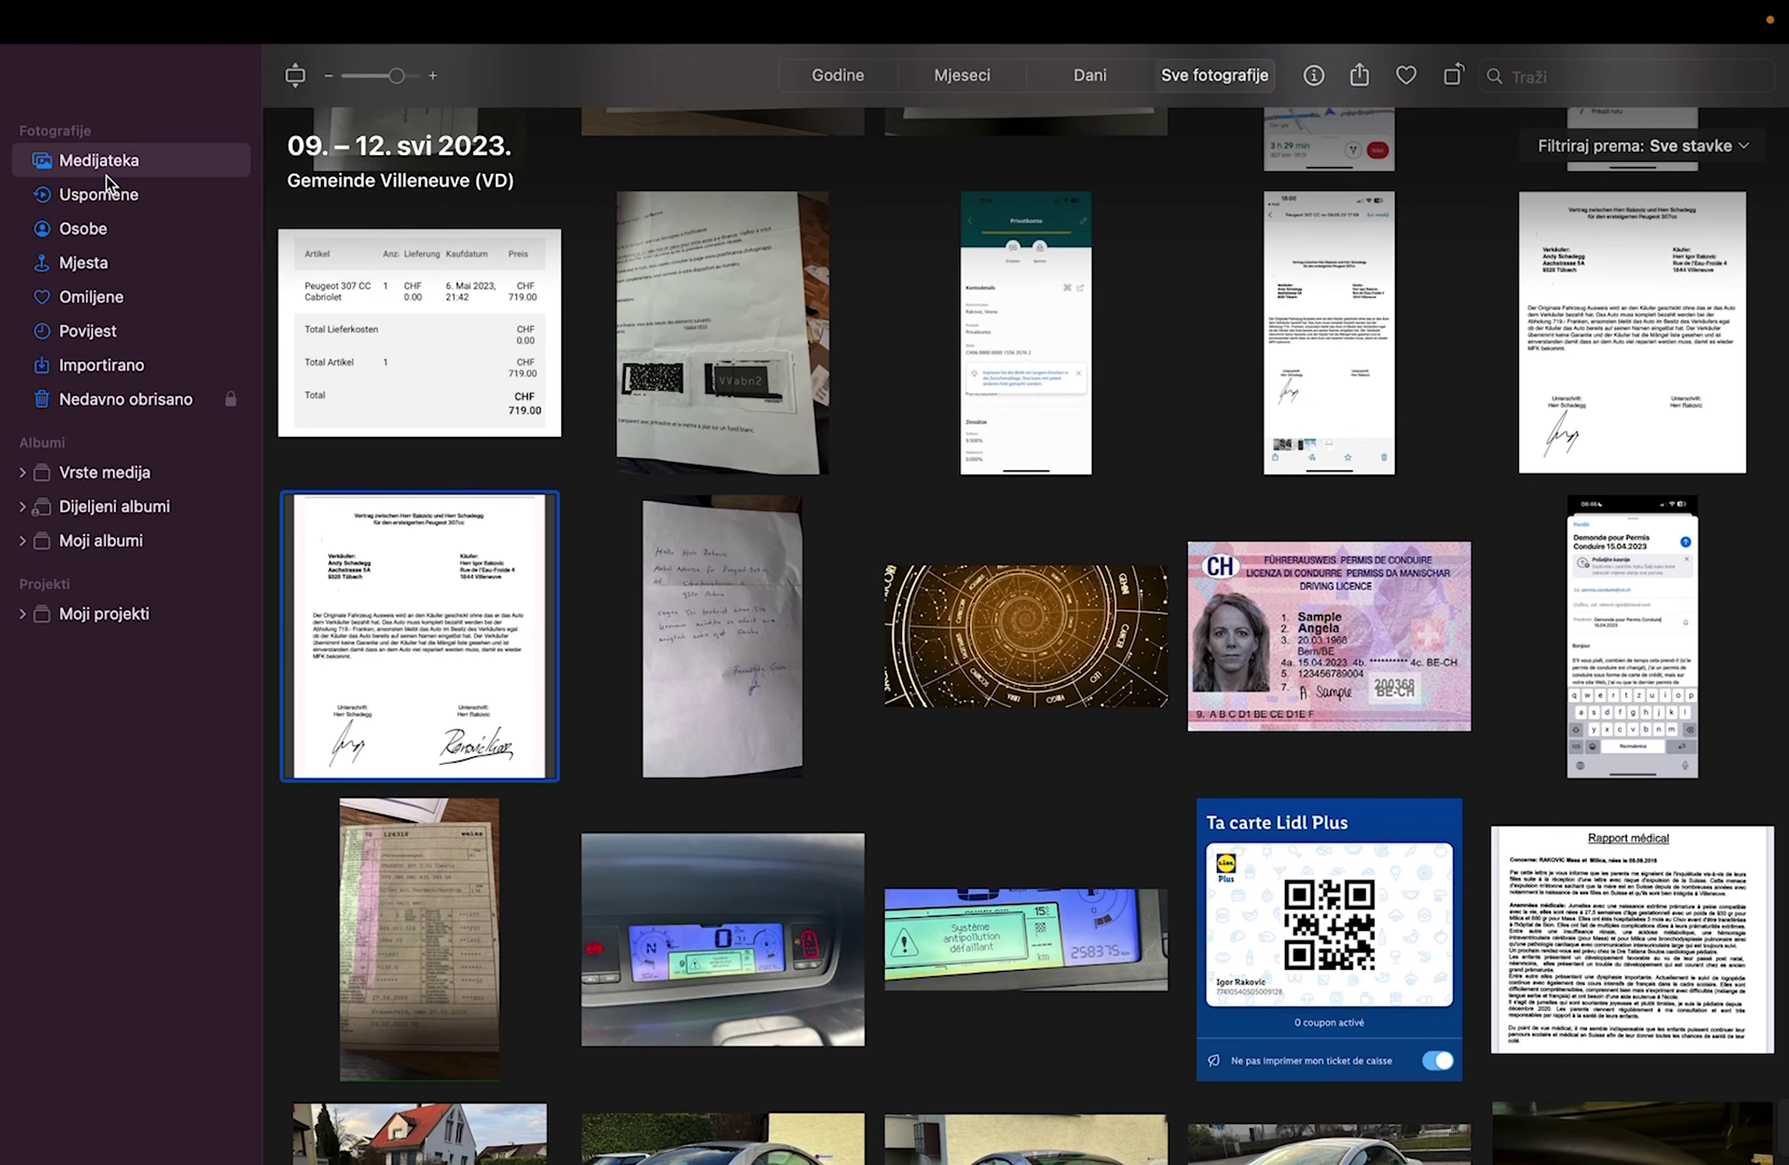
- Close the photo library window and deselect the screenshot file on the desktop
mouse_move(21, 4)
click(31, 75)
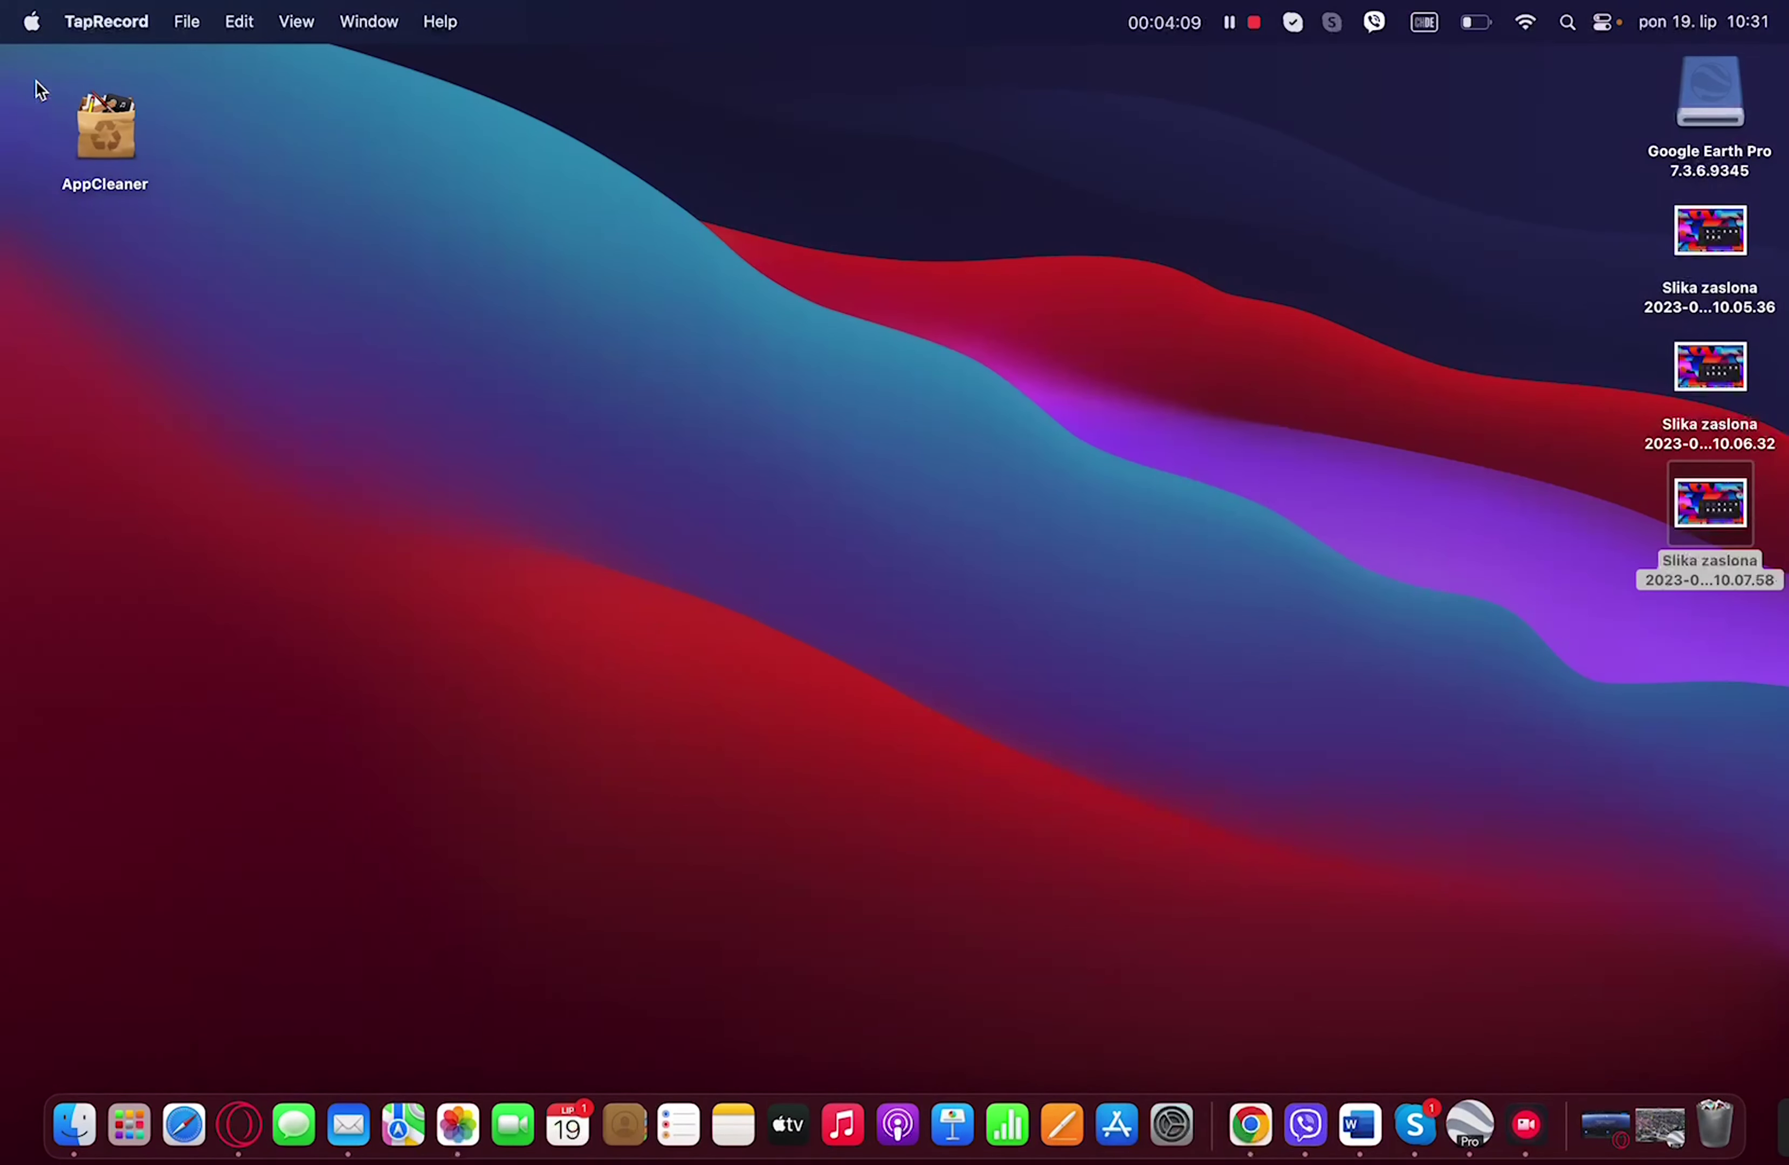
click(1517, 383)
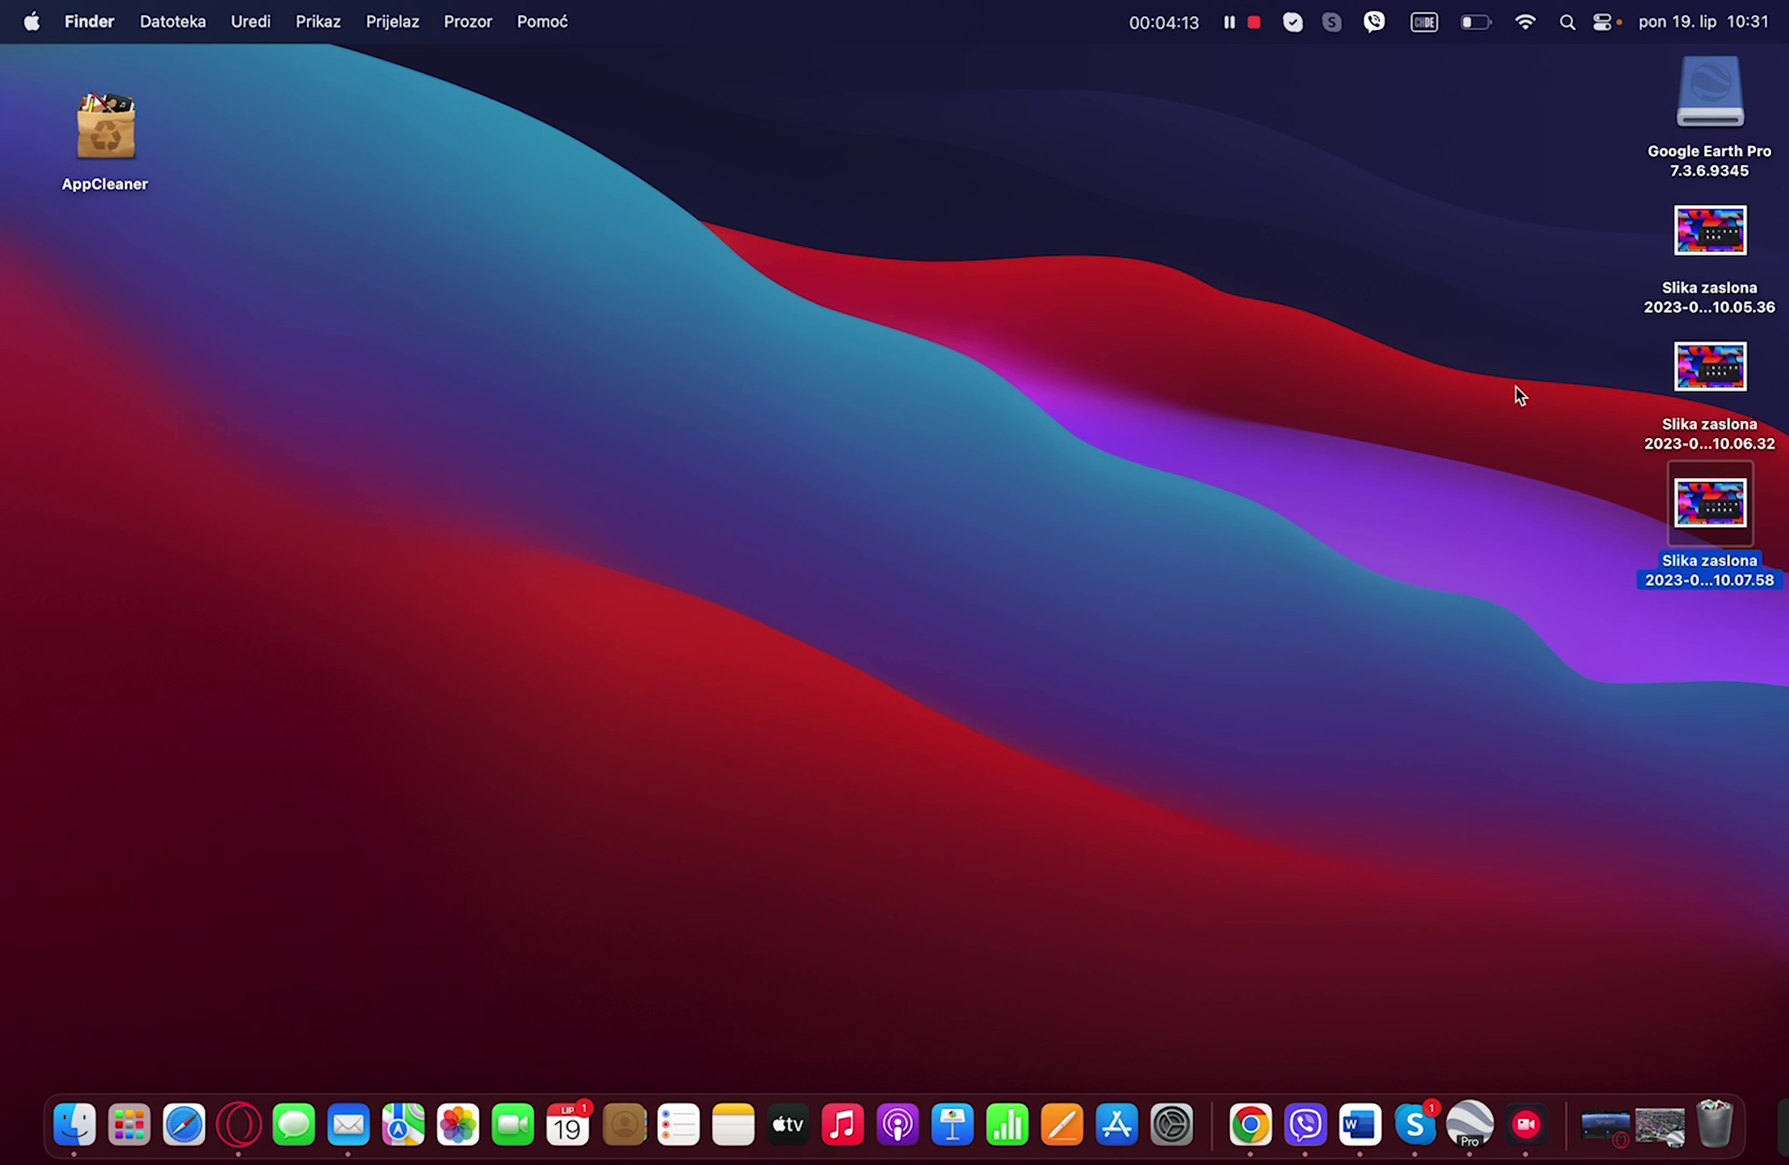
click(1515, 384)
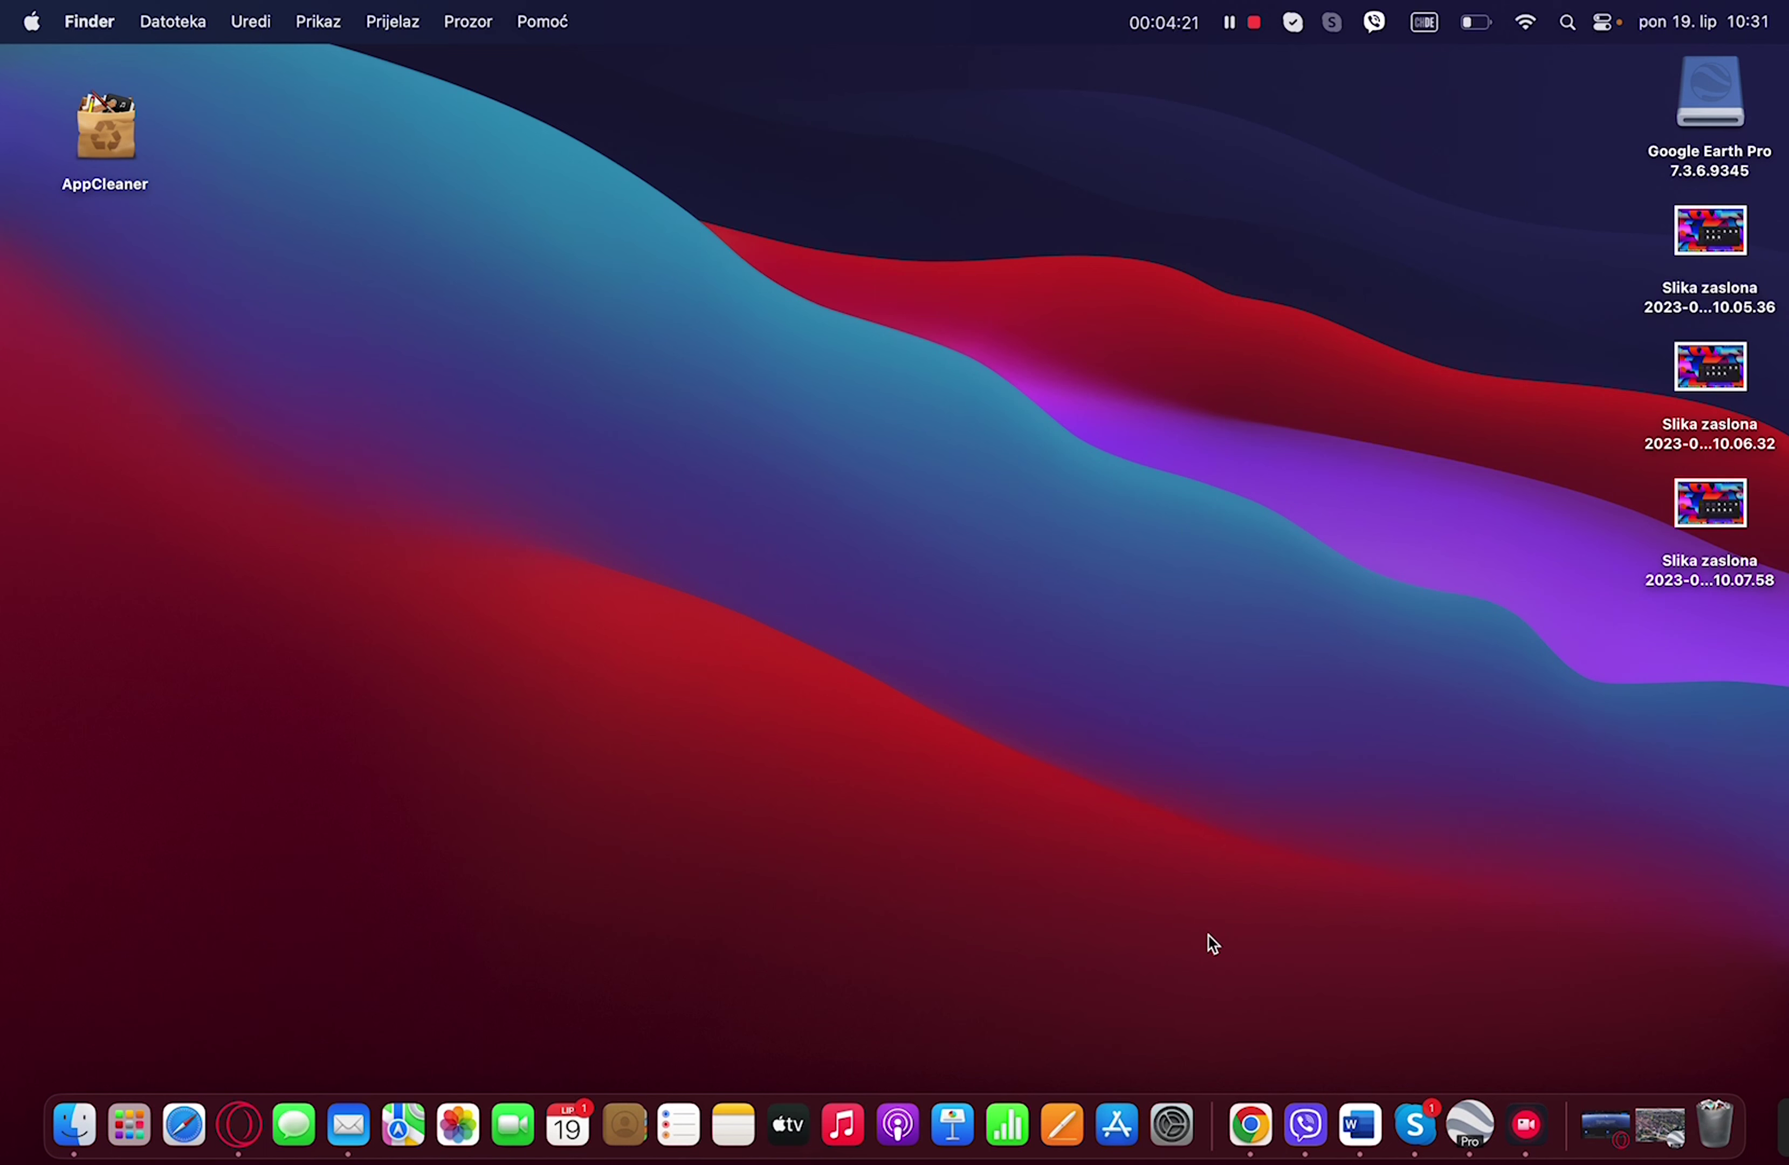
- Start the built-in screenshot tool, select the screenshot mode for a selected part, then switch to screen recording of a selected part
key(super+shift+5)
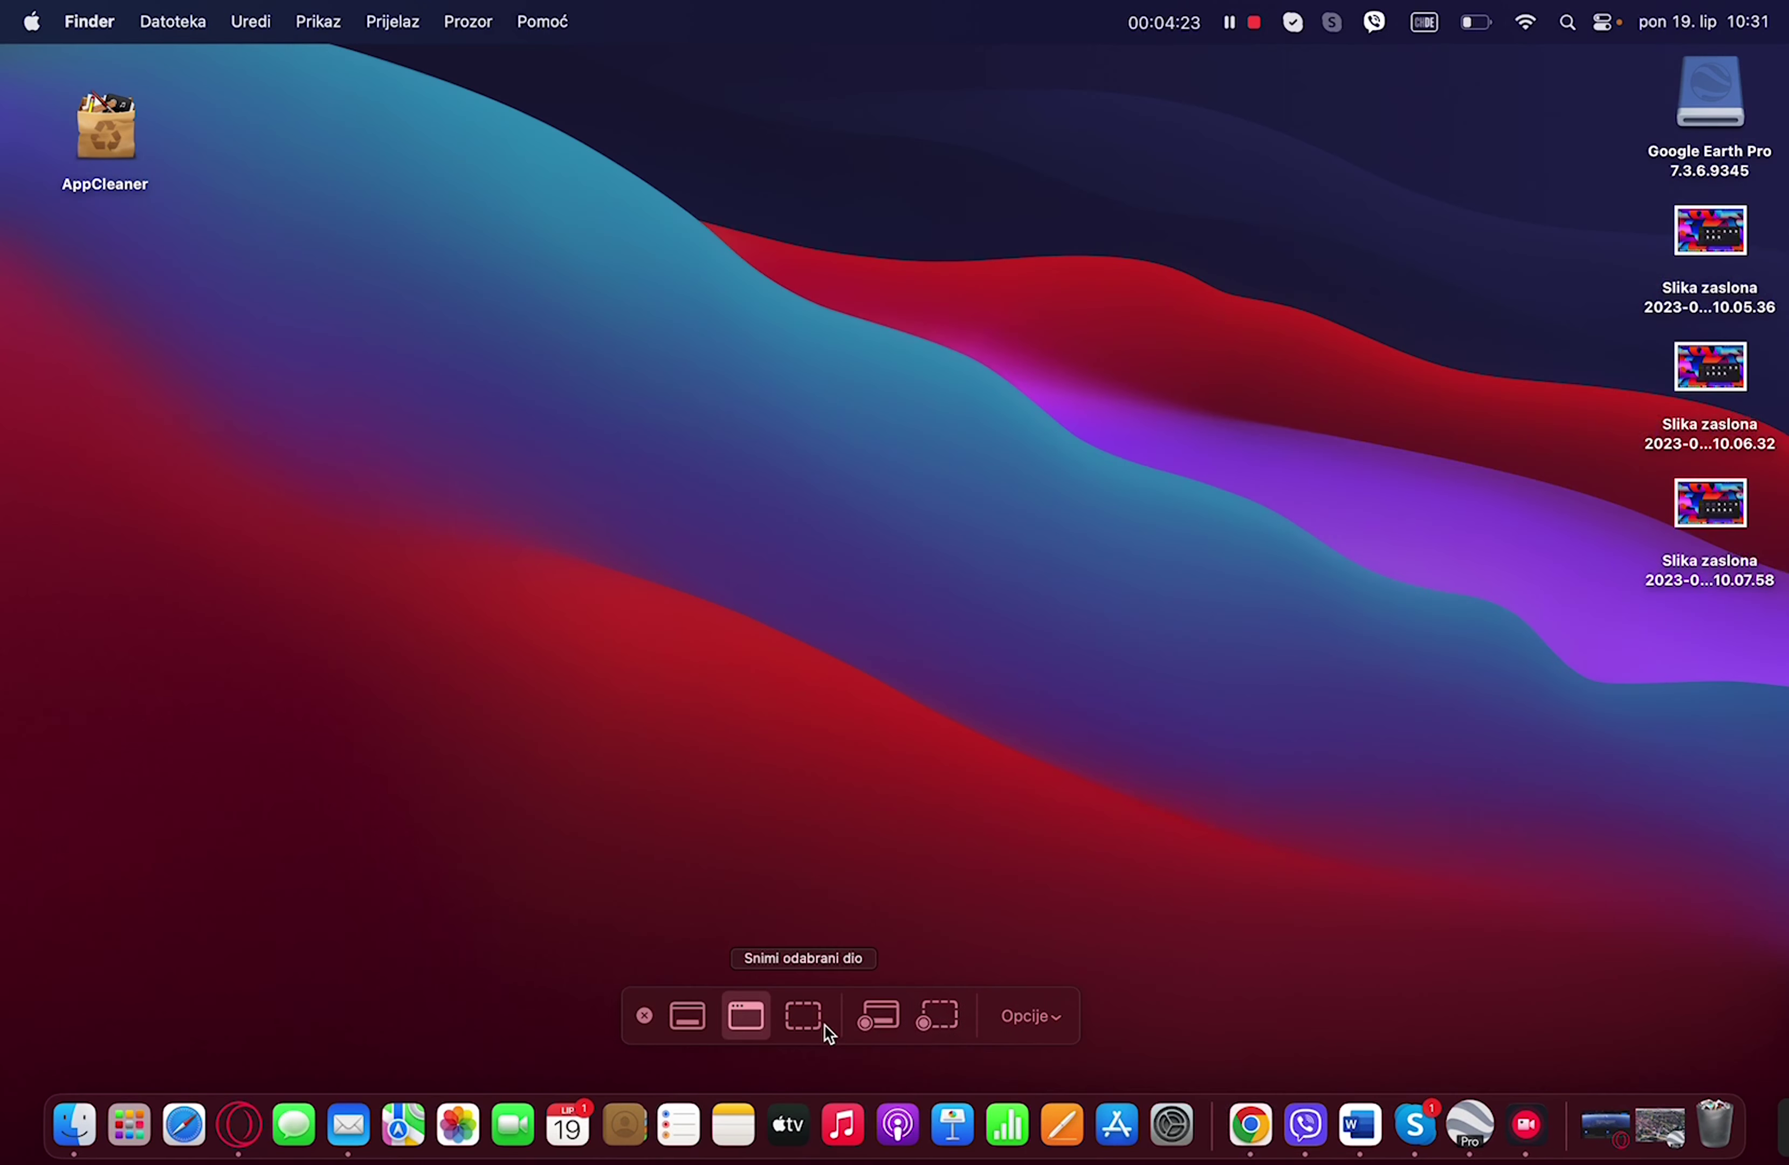
click(805, 1020)
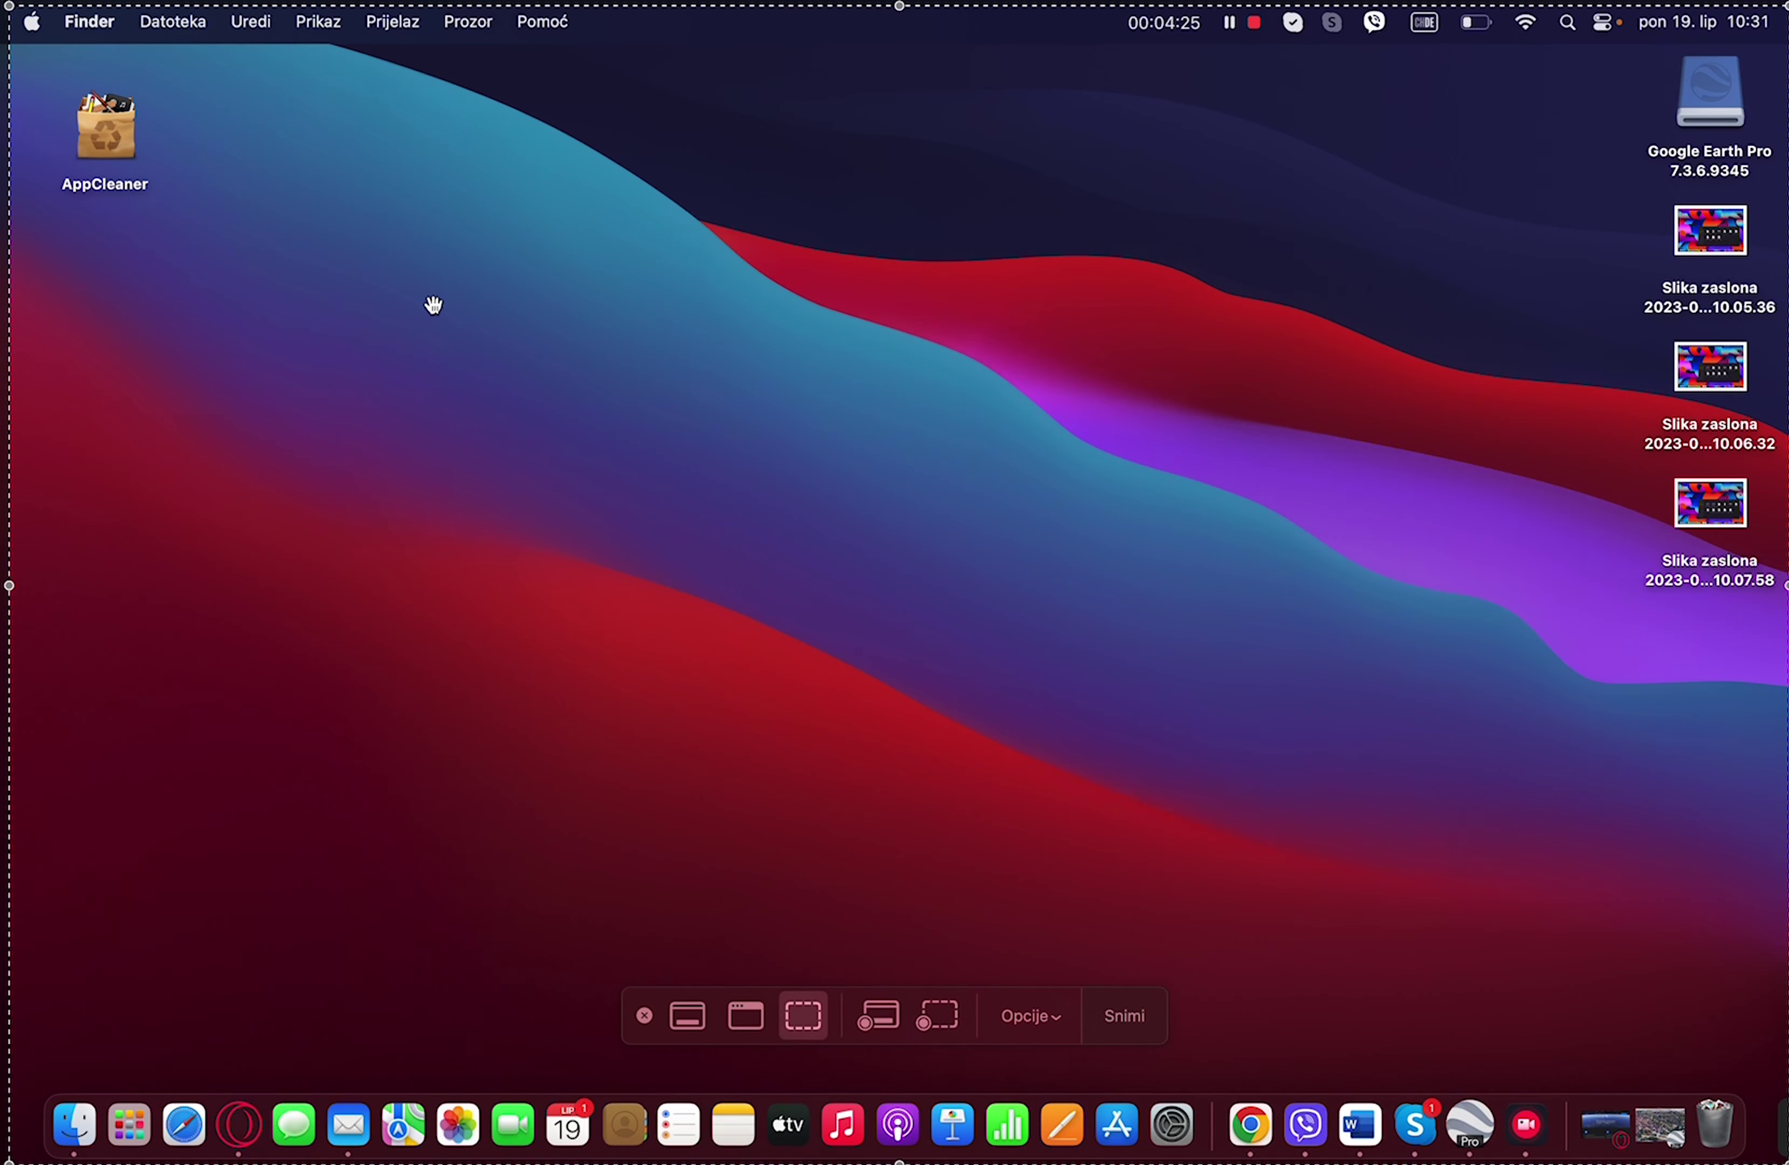
click(955, 1013)
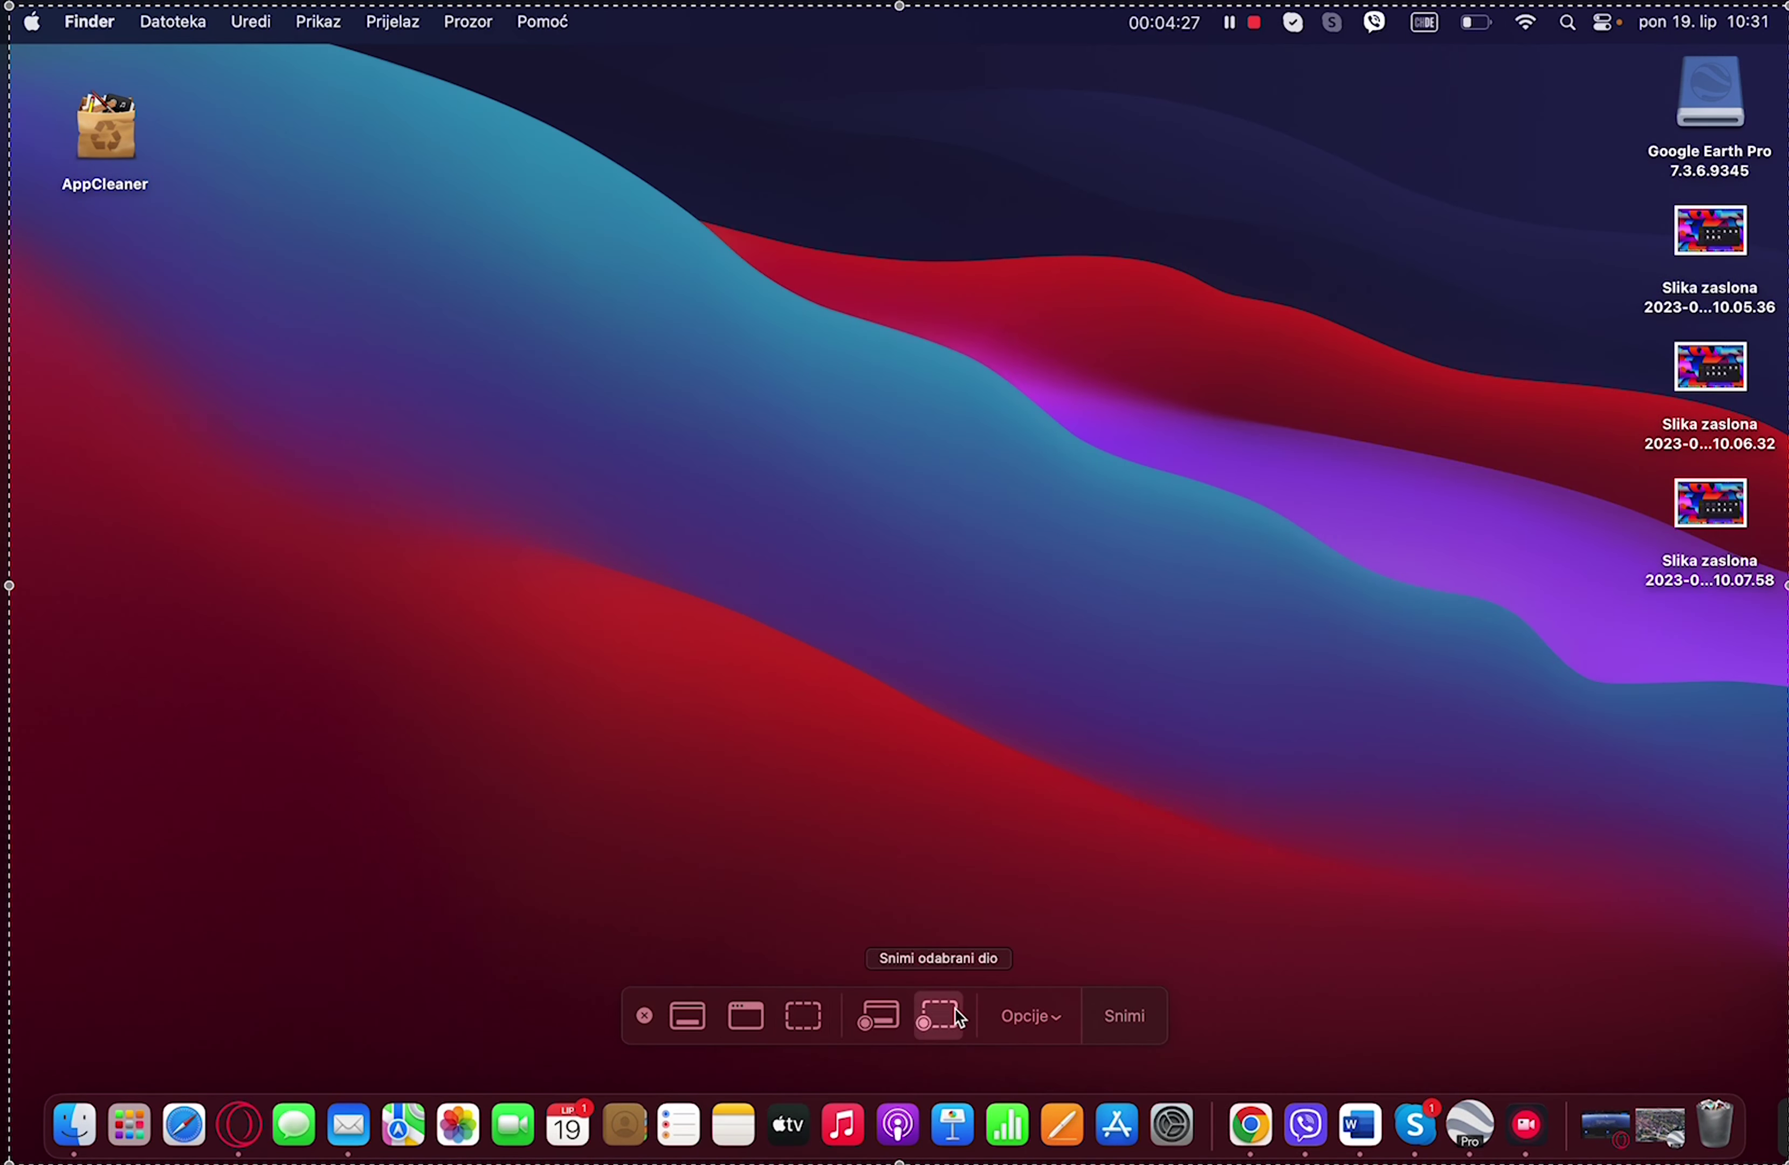
- Set the capture save location to Radna površina and review the capture options
click(1009, 1016)
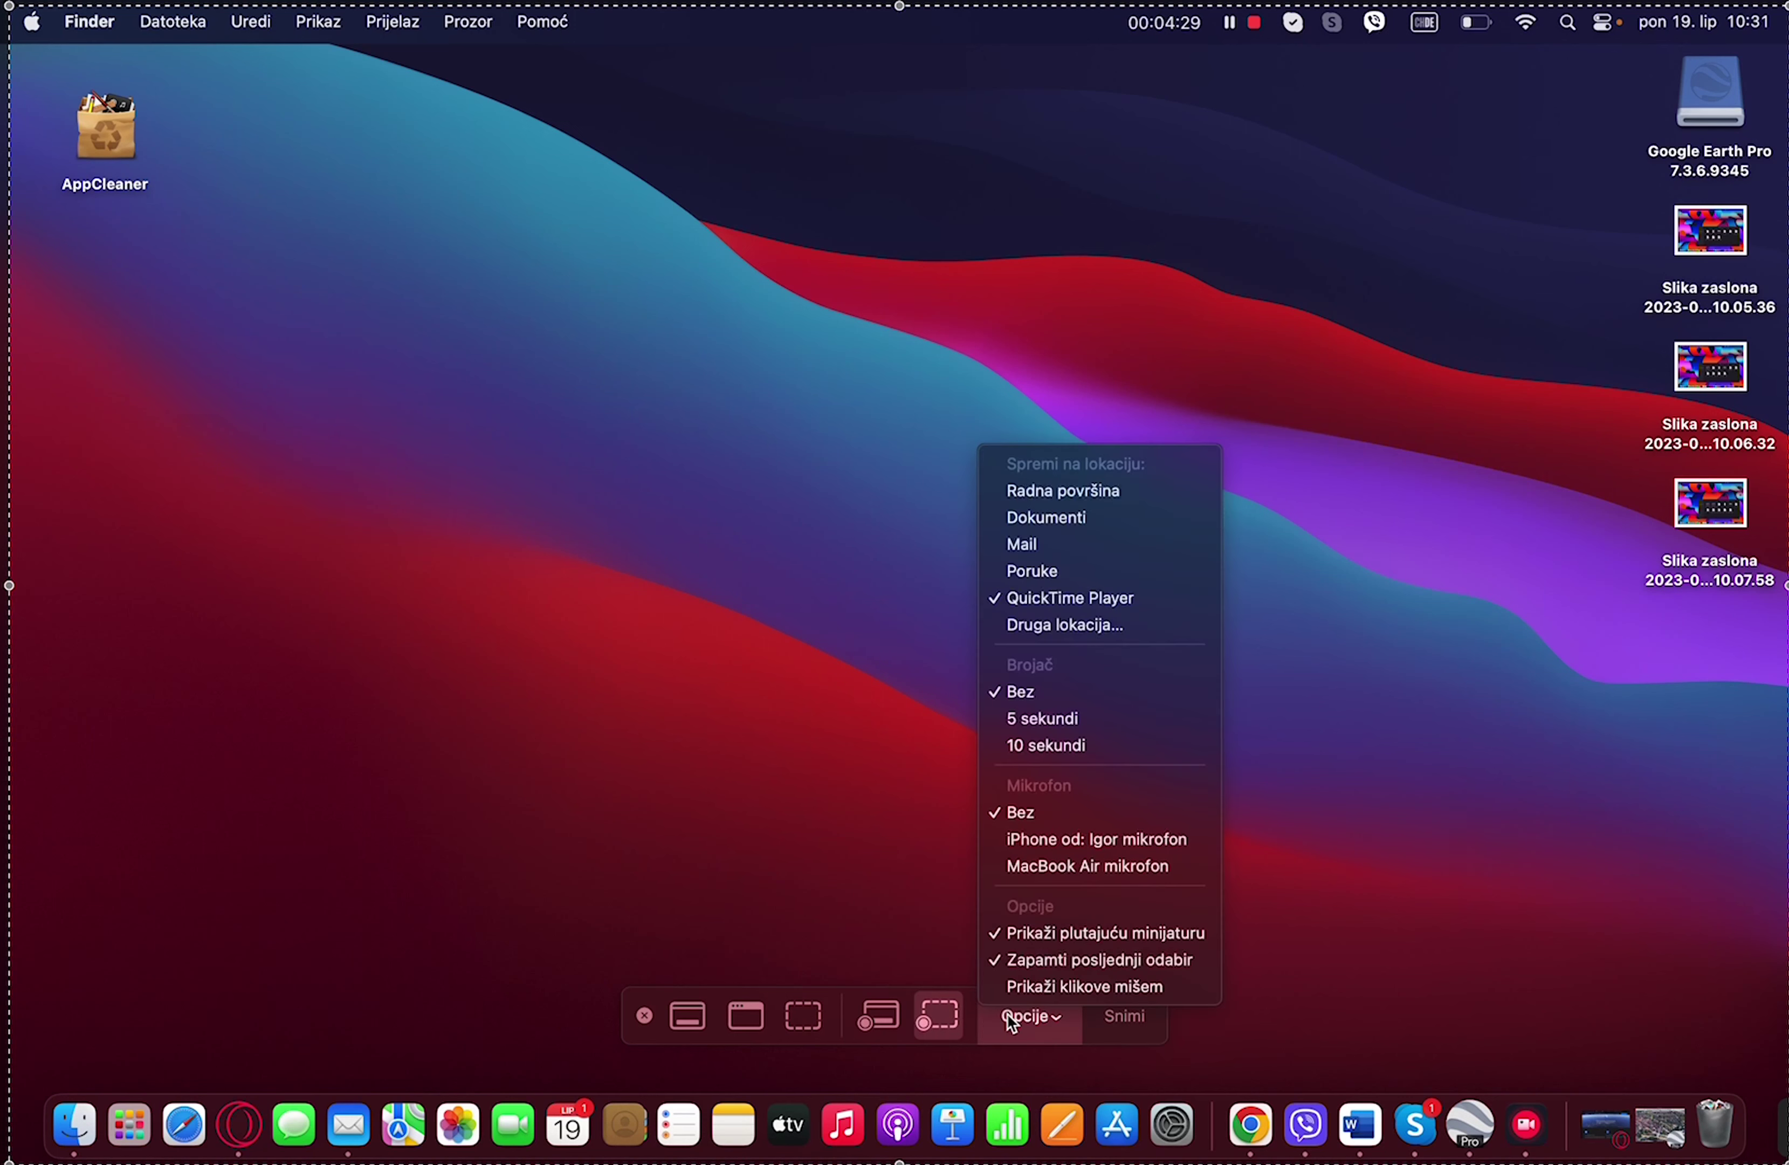
click(1007, 1012)
click(1036, 1025)
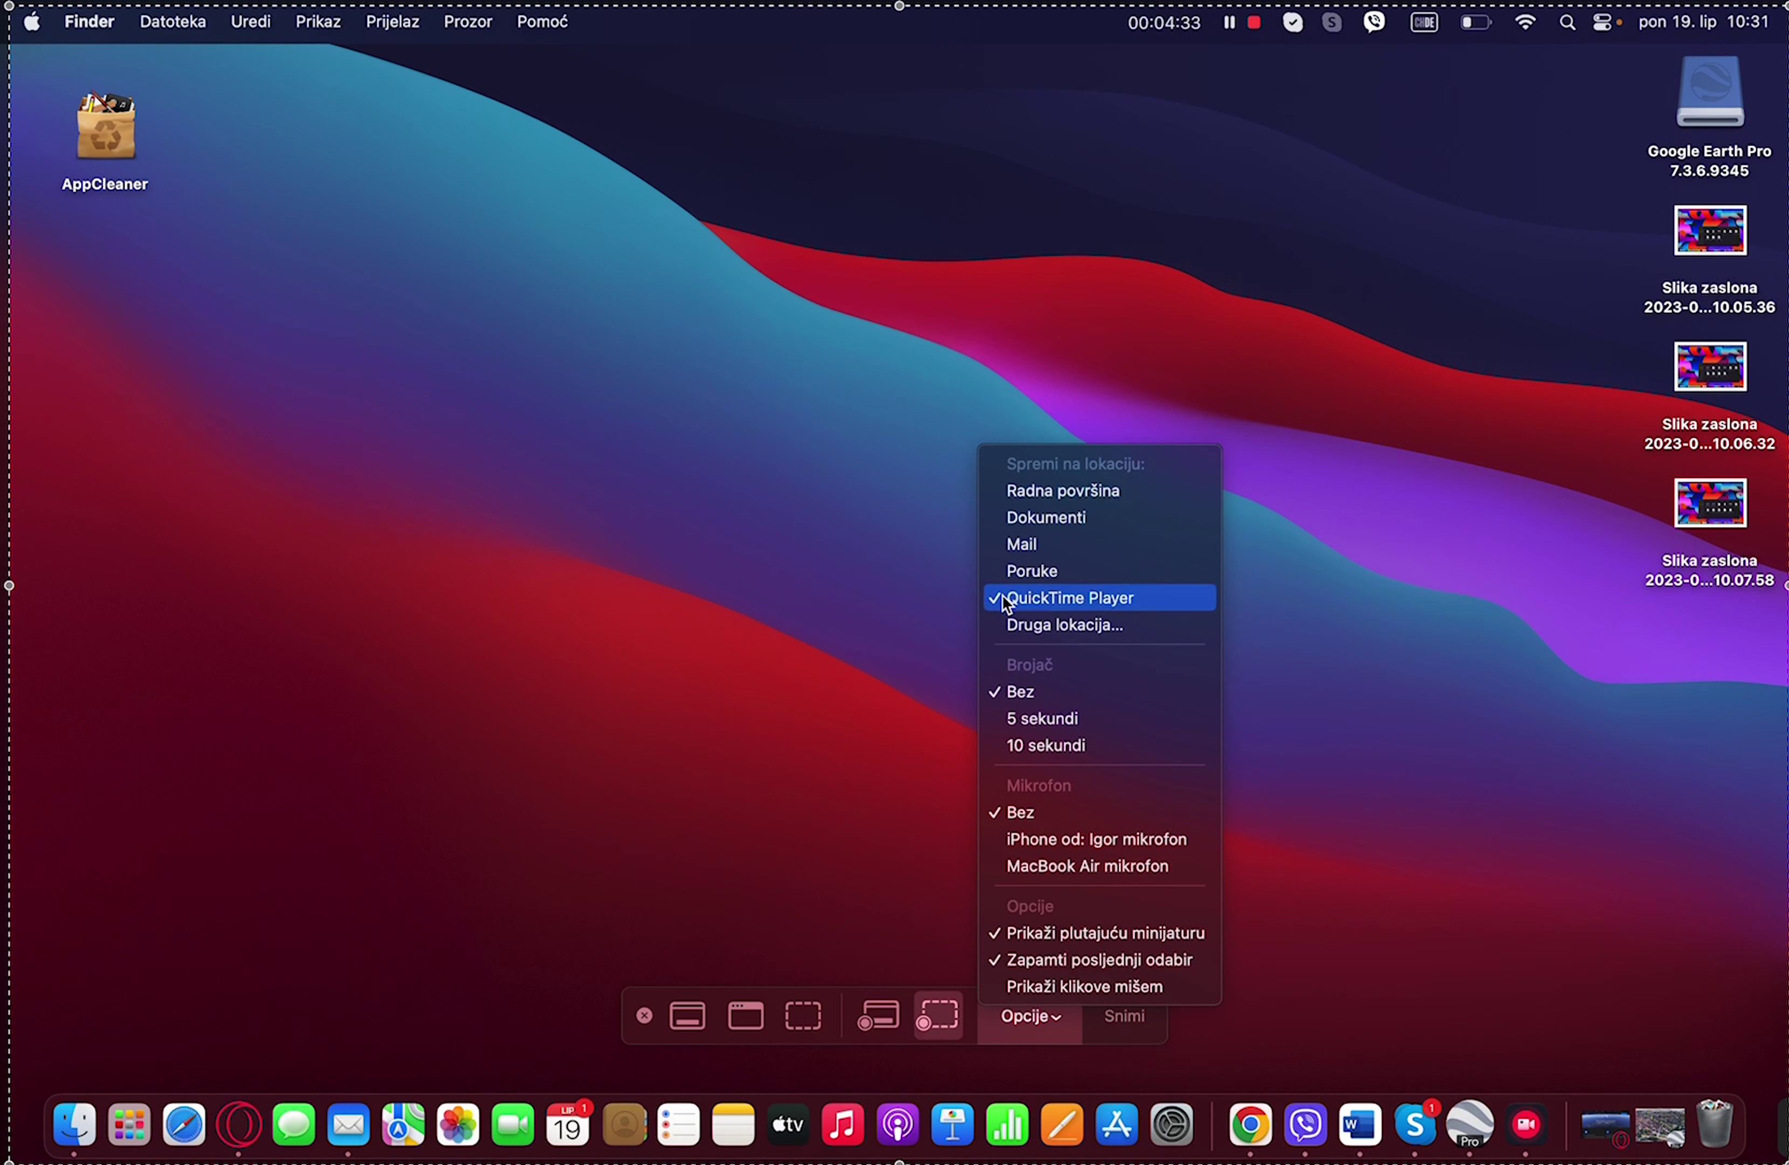
click(1000, 598)
click(1021, 1010)
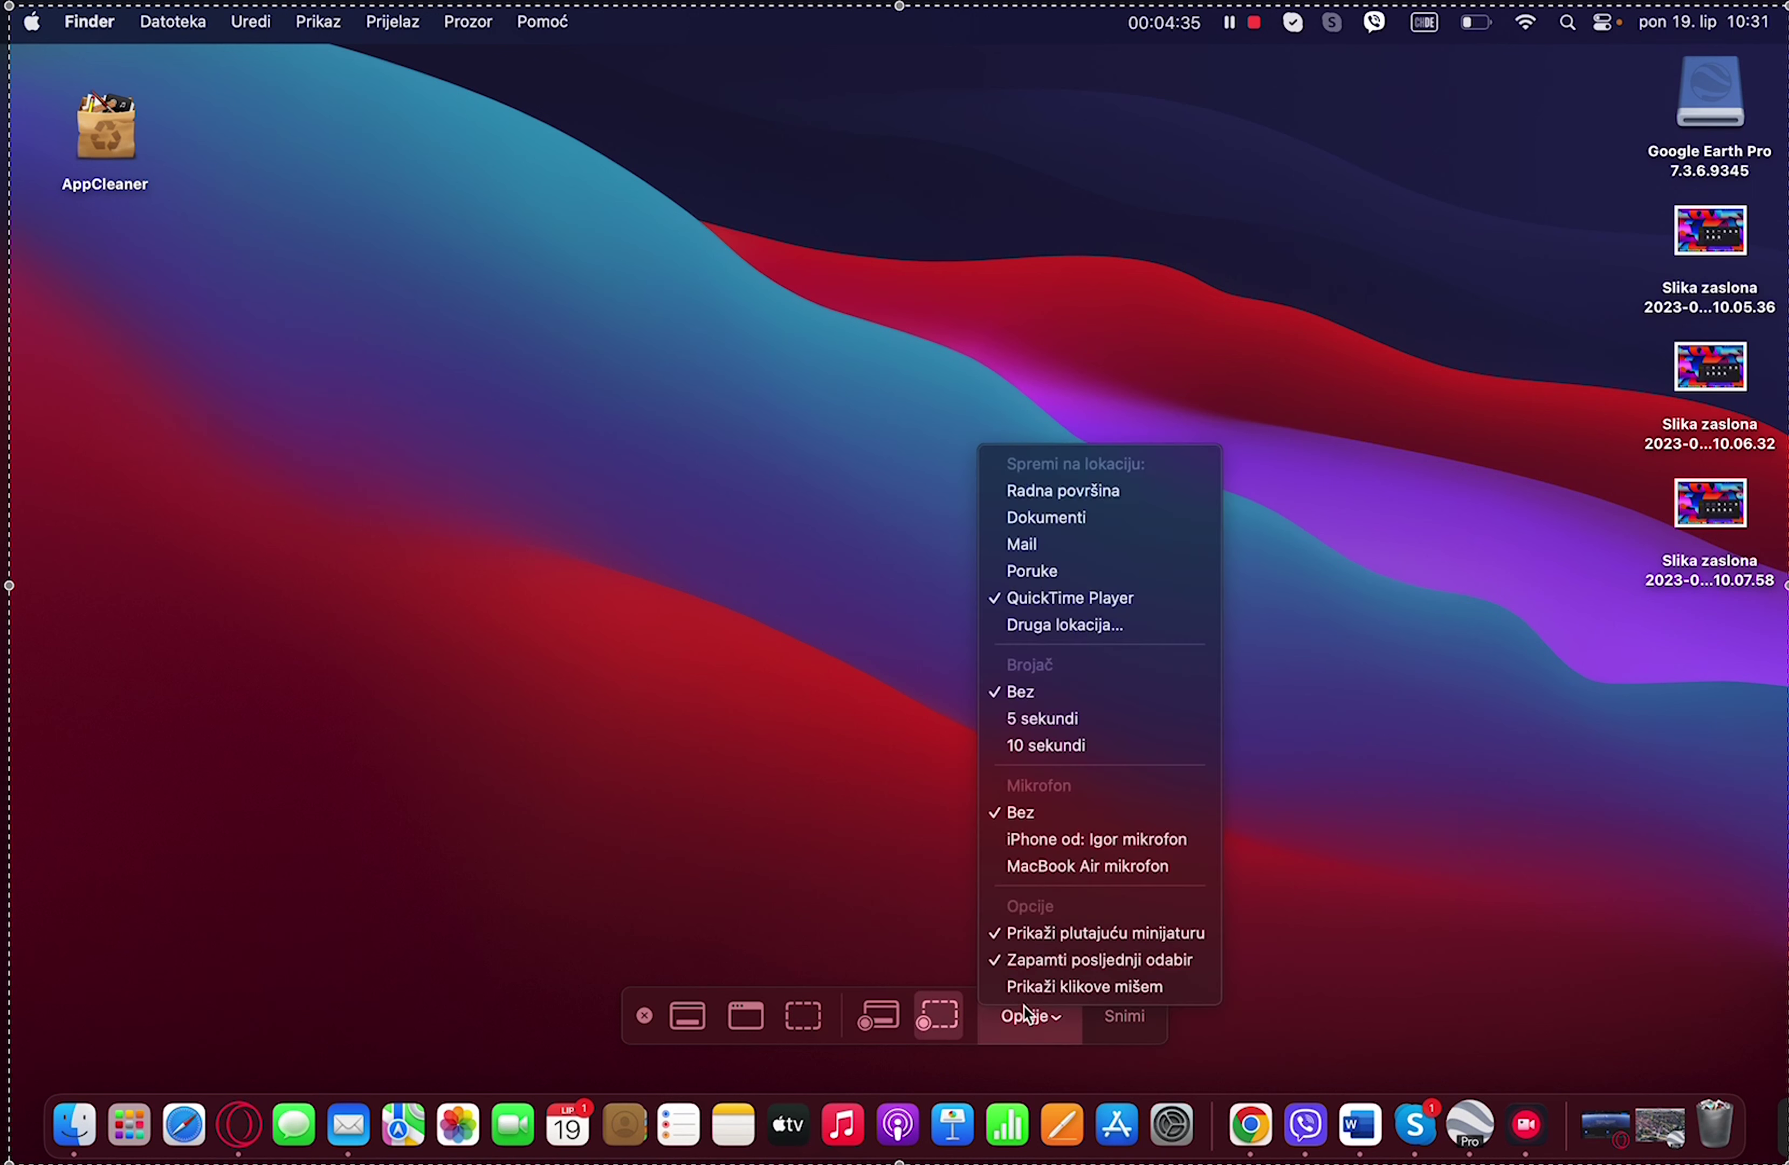
click(997, 605)
click(1062, 1025)
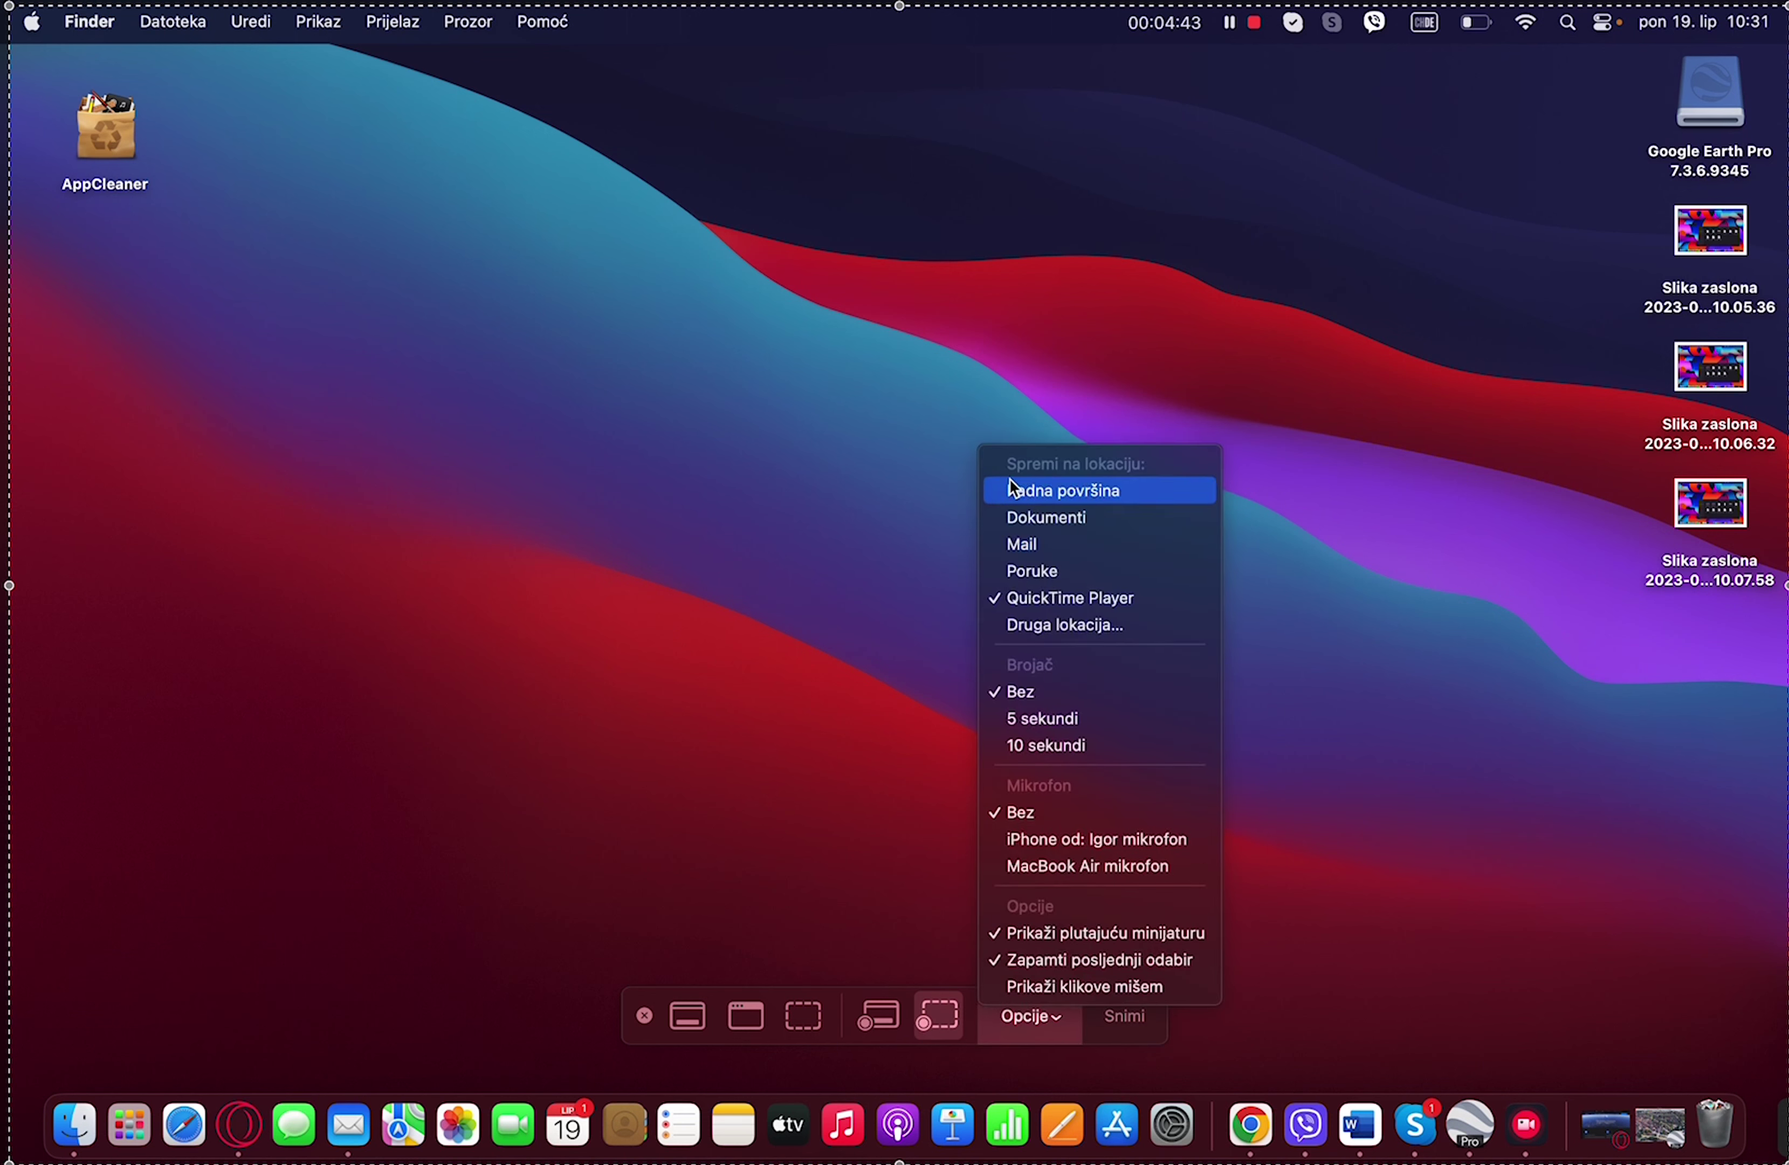
click(1009, 500)
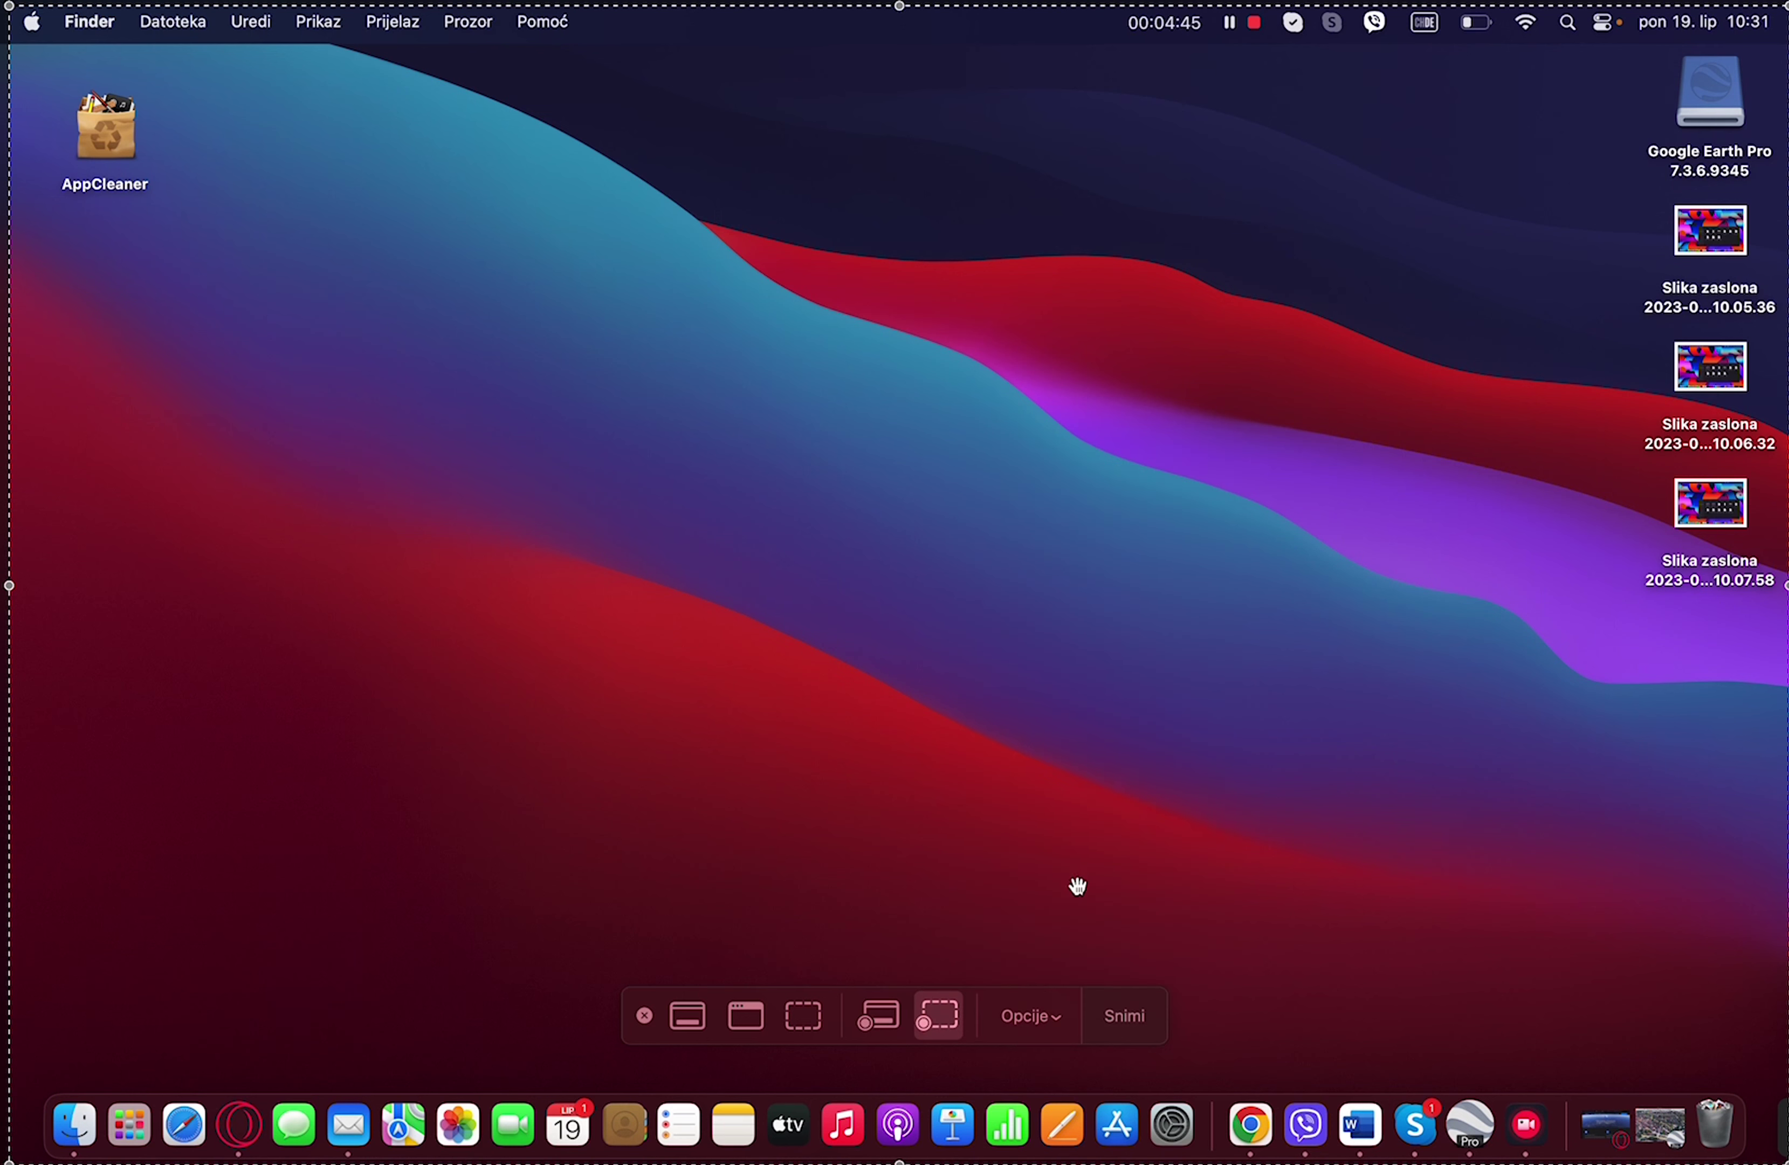
click(1044, 1028)
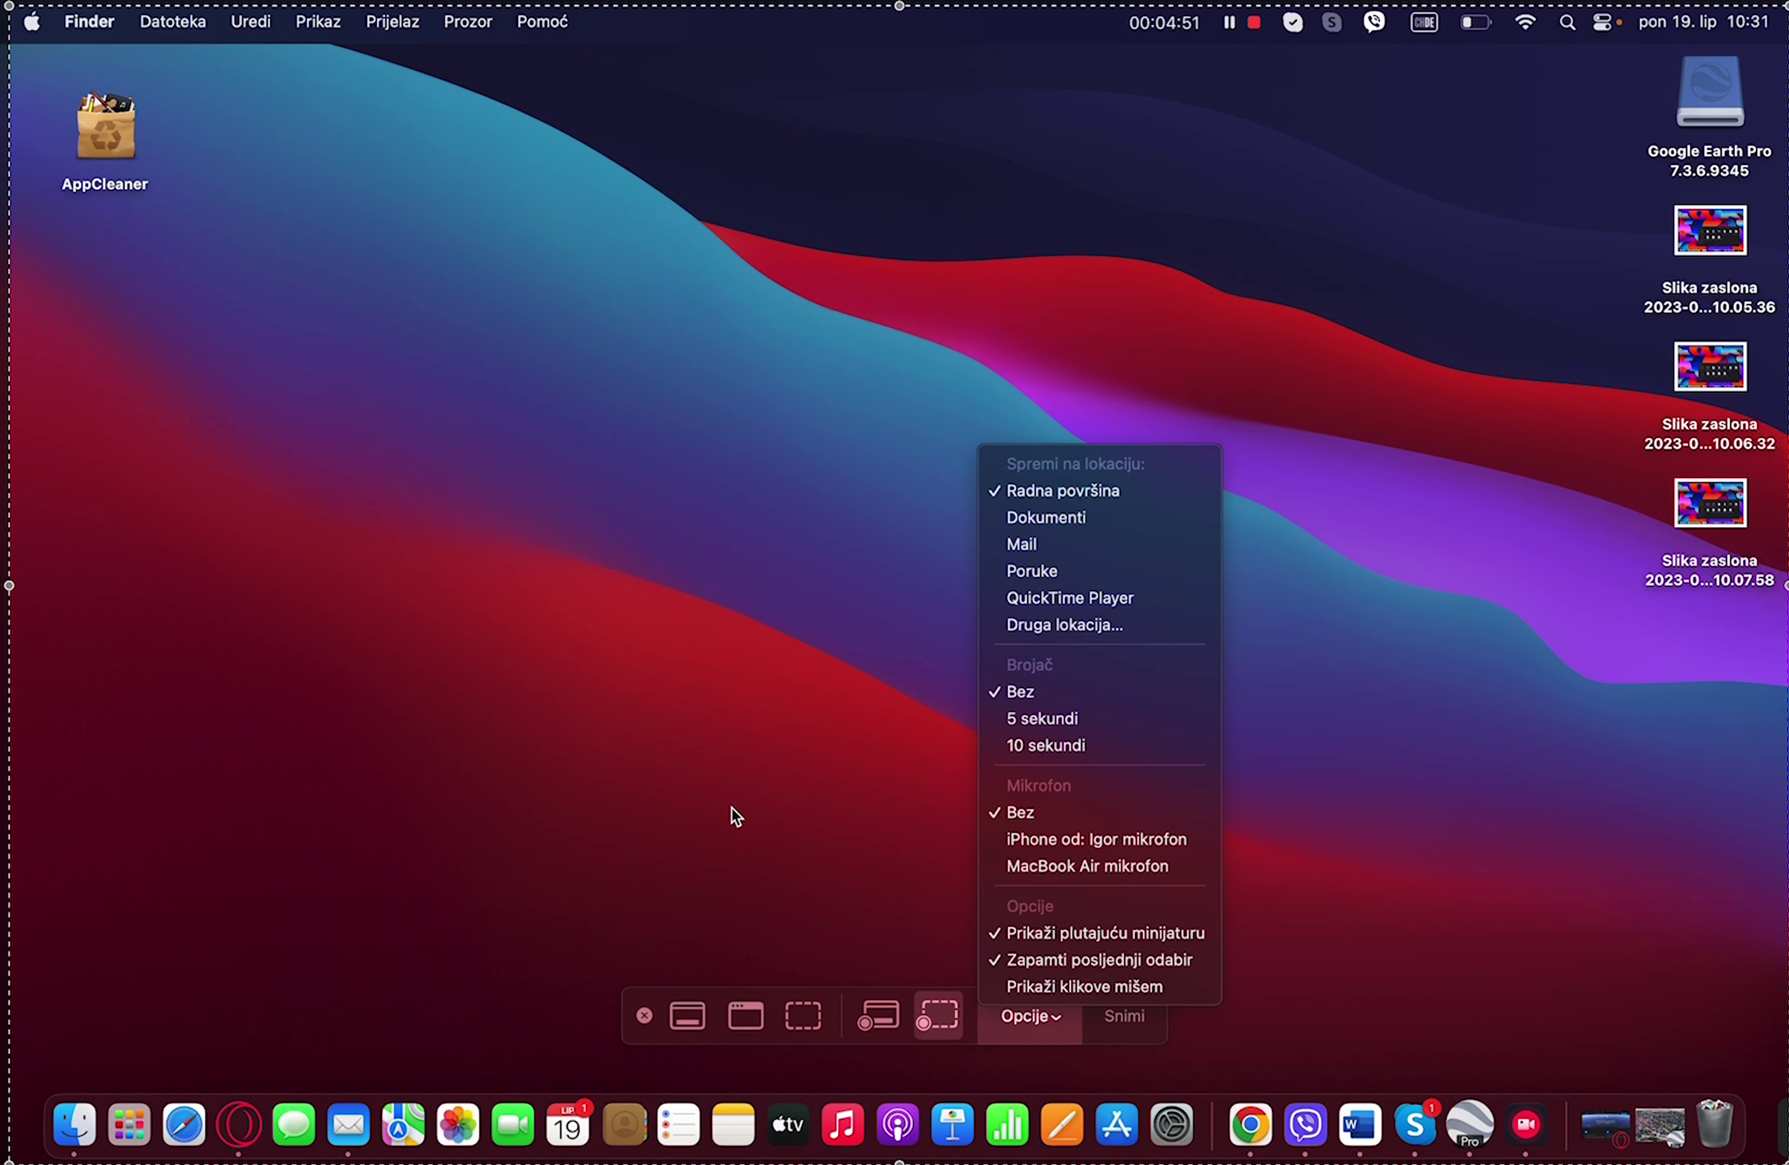
- Move the capture controls aside, take a screenshot of the entire screen, and view its preview before closing it
drag(632, 1018, 268, 1000)
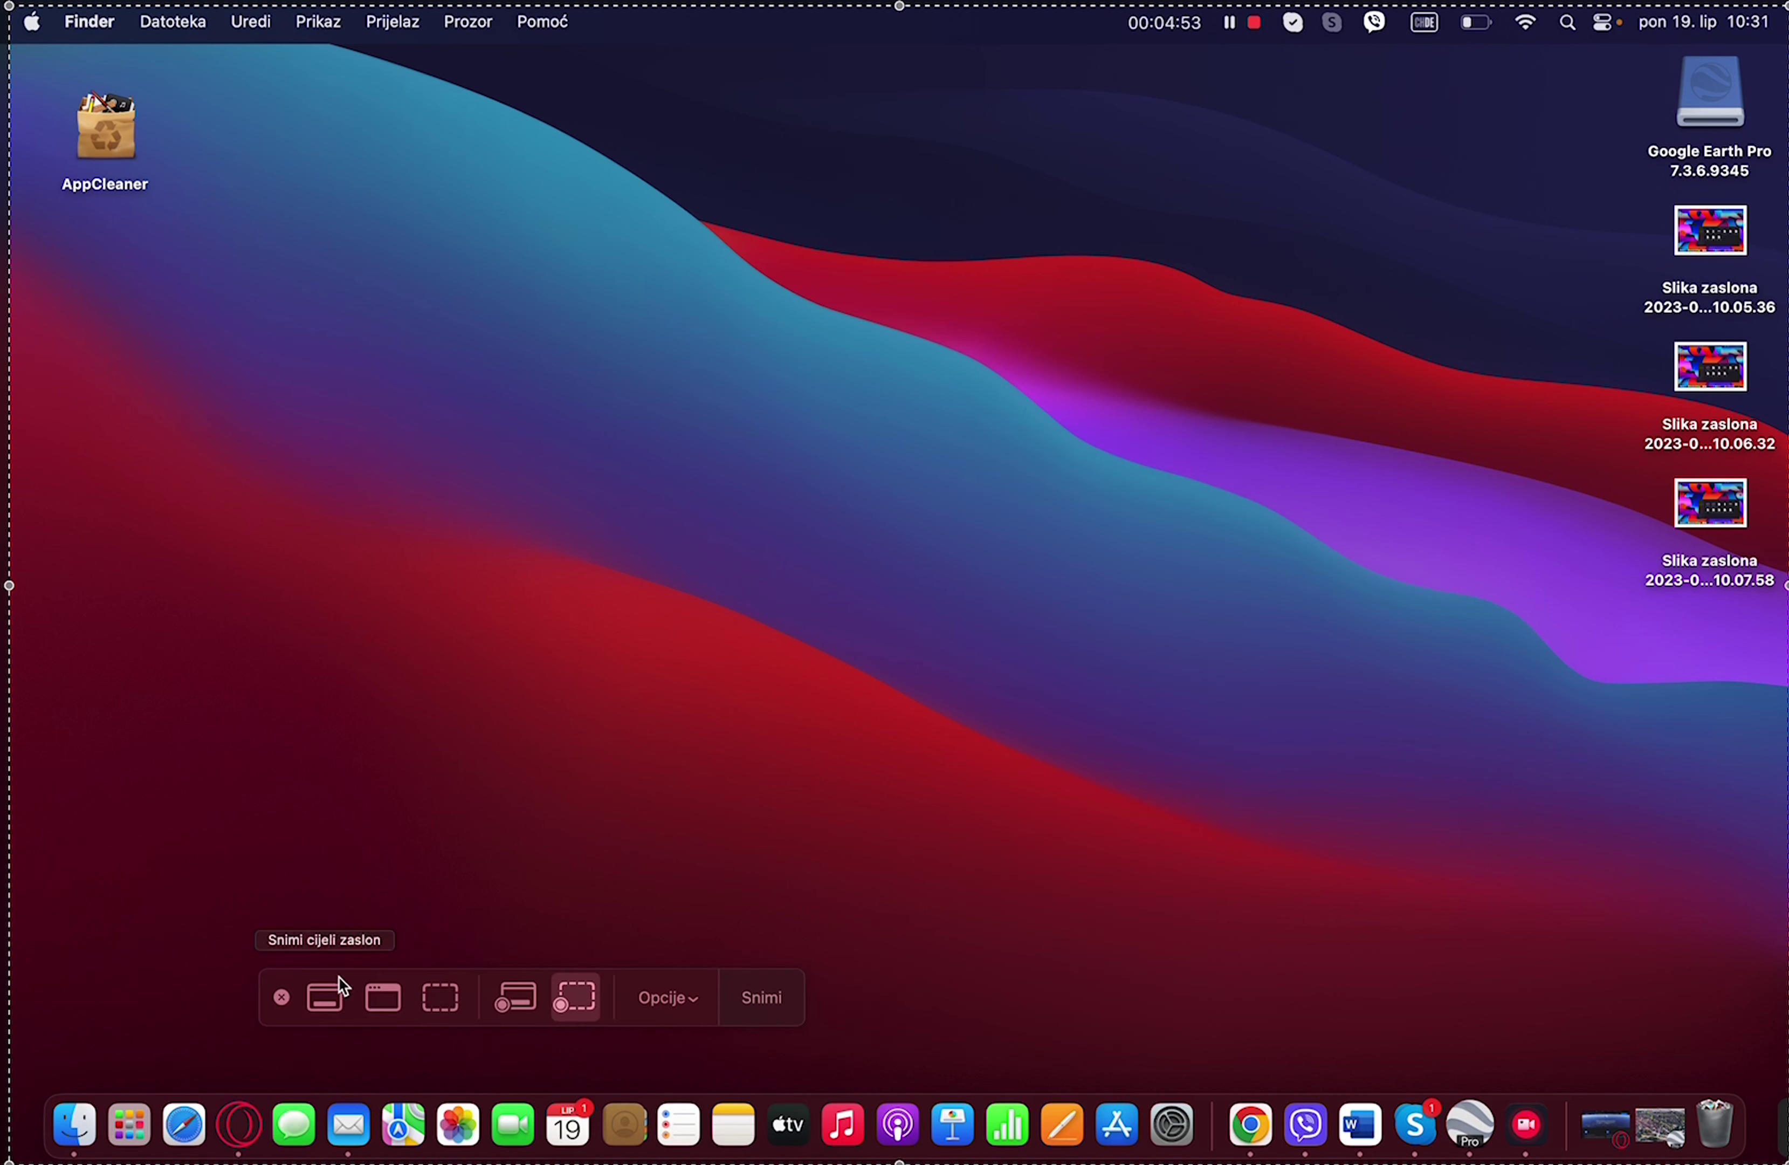
click(333, 1016)
click(669, 537)
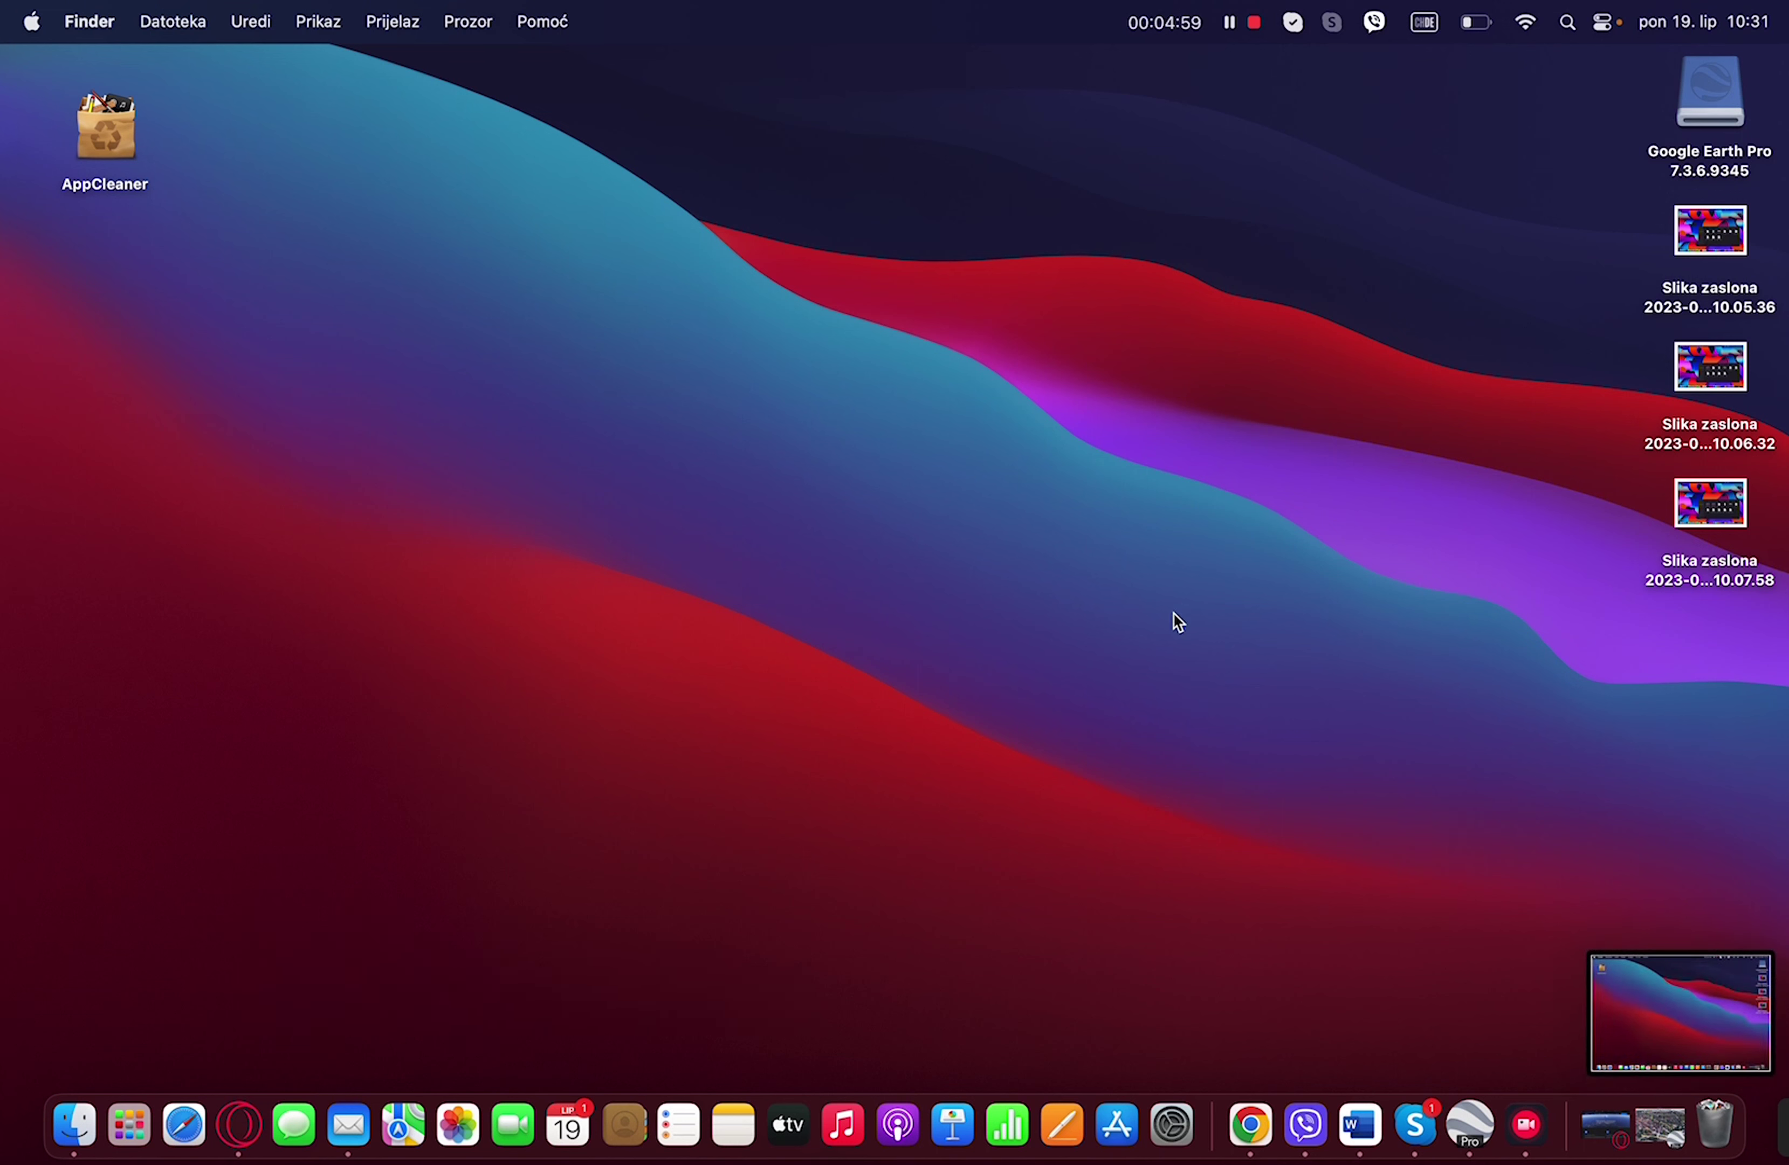
click(1679, 993)
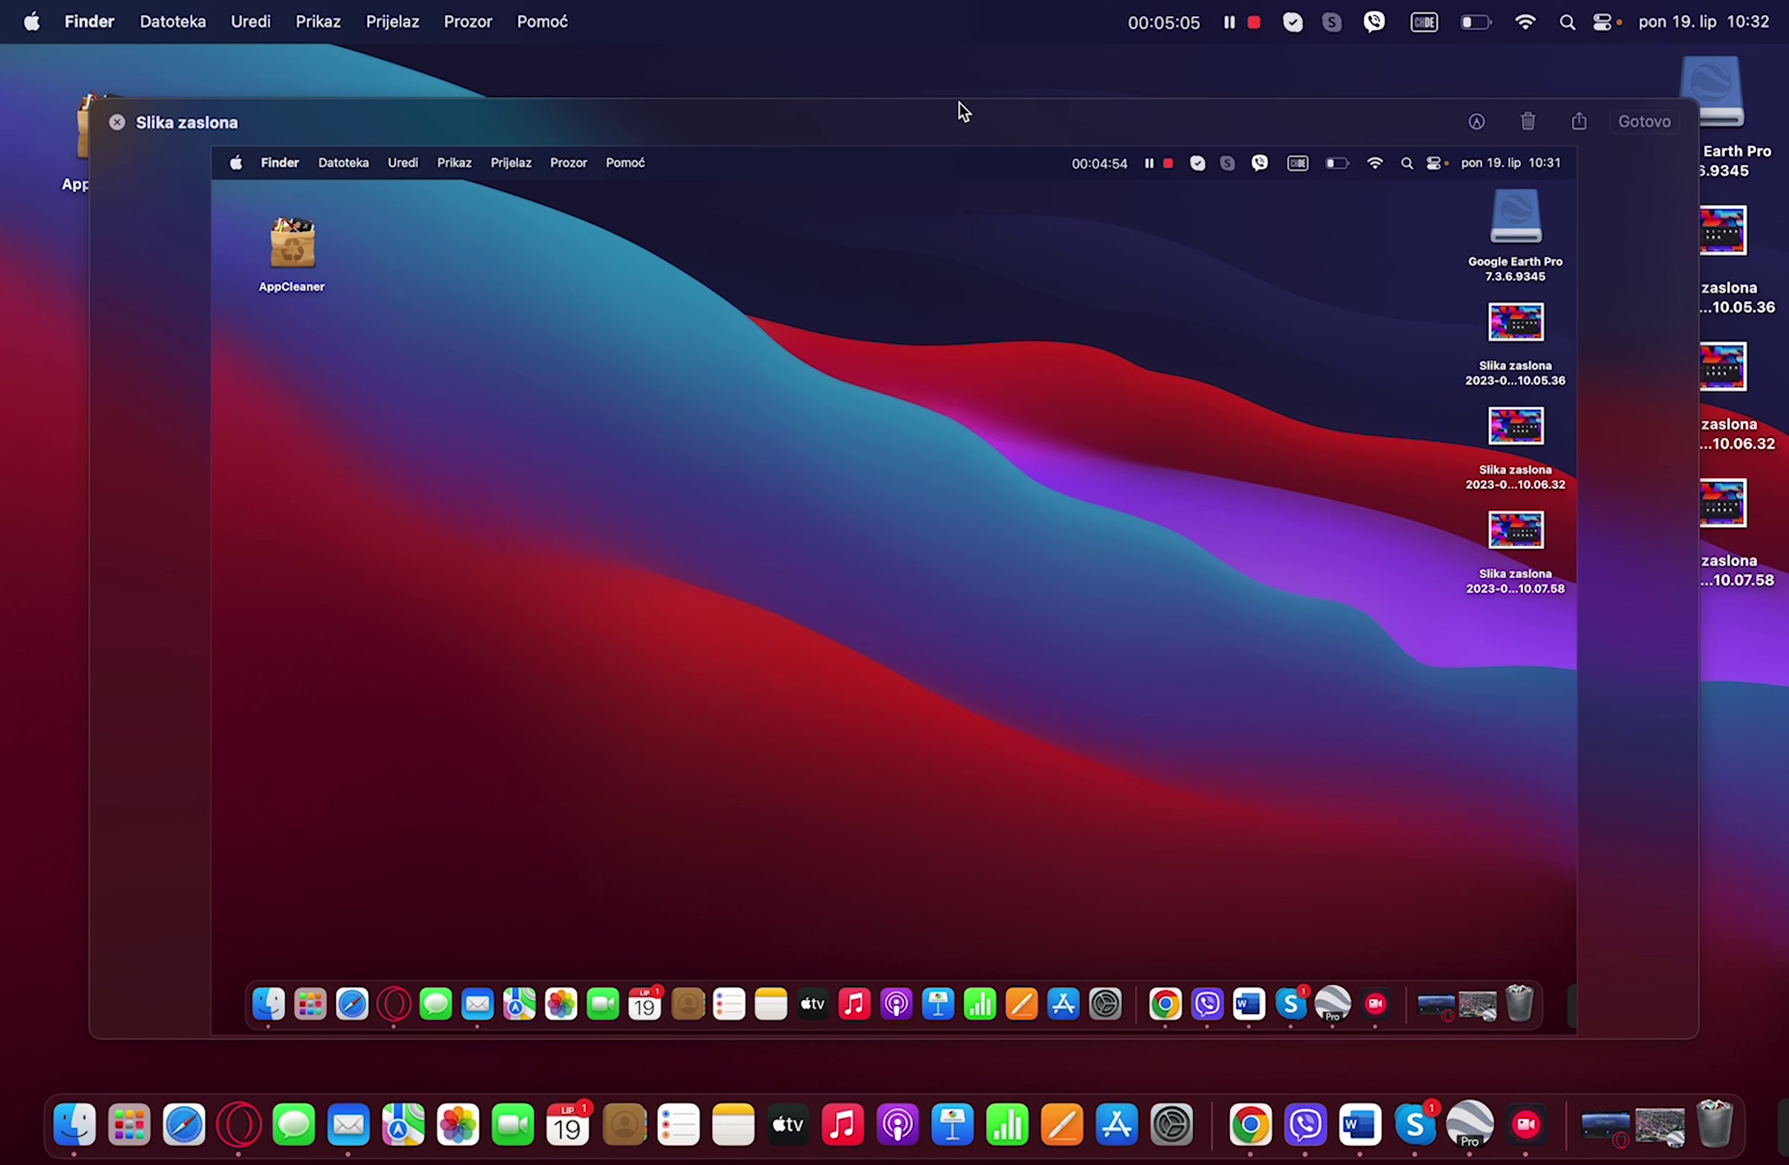
click(117, 121)
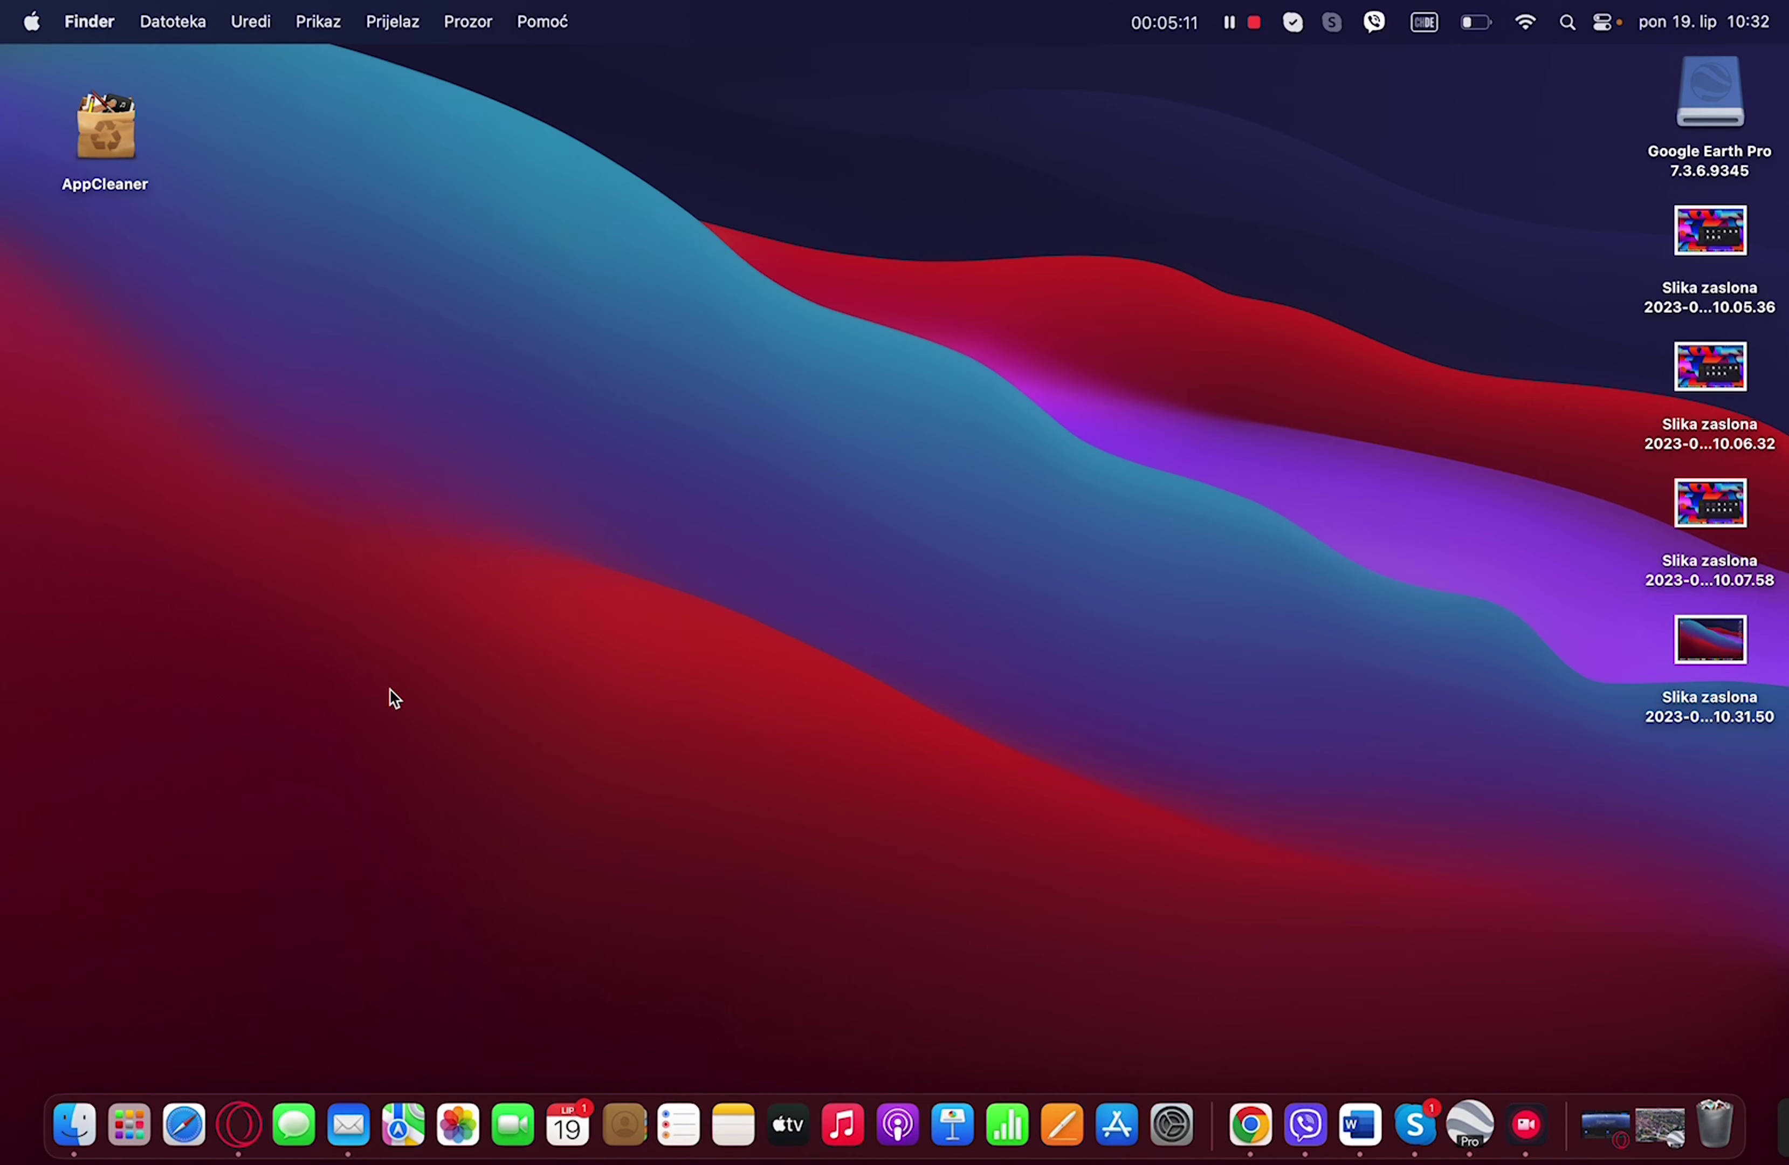
- Open Postavke sustava from Launchpad and show the Pozadina settings
click(128, 1125)
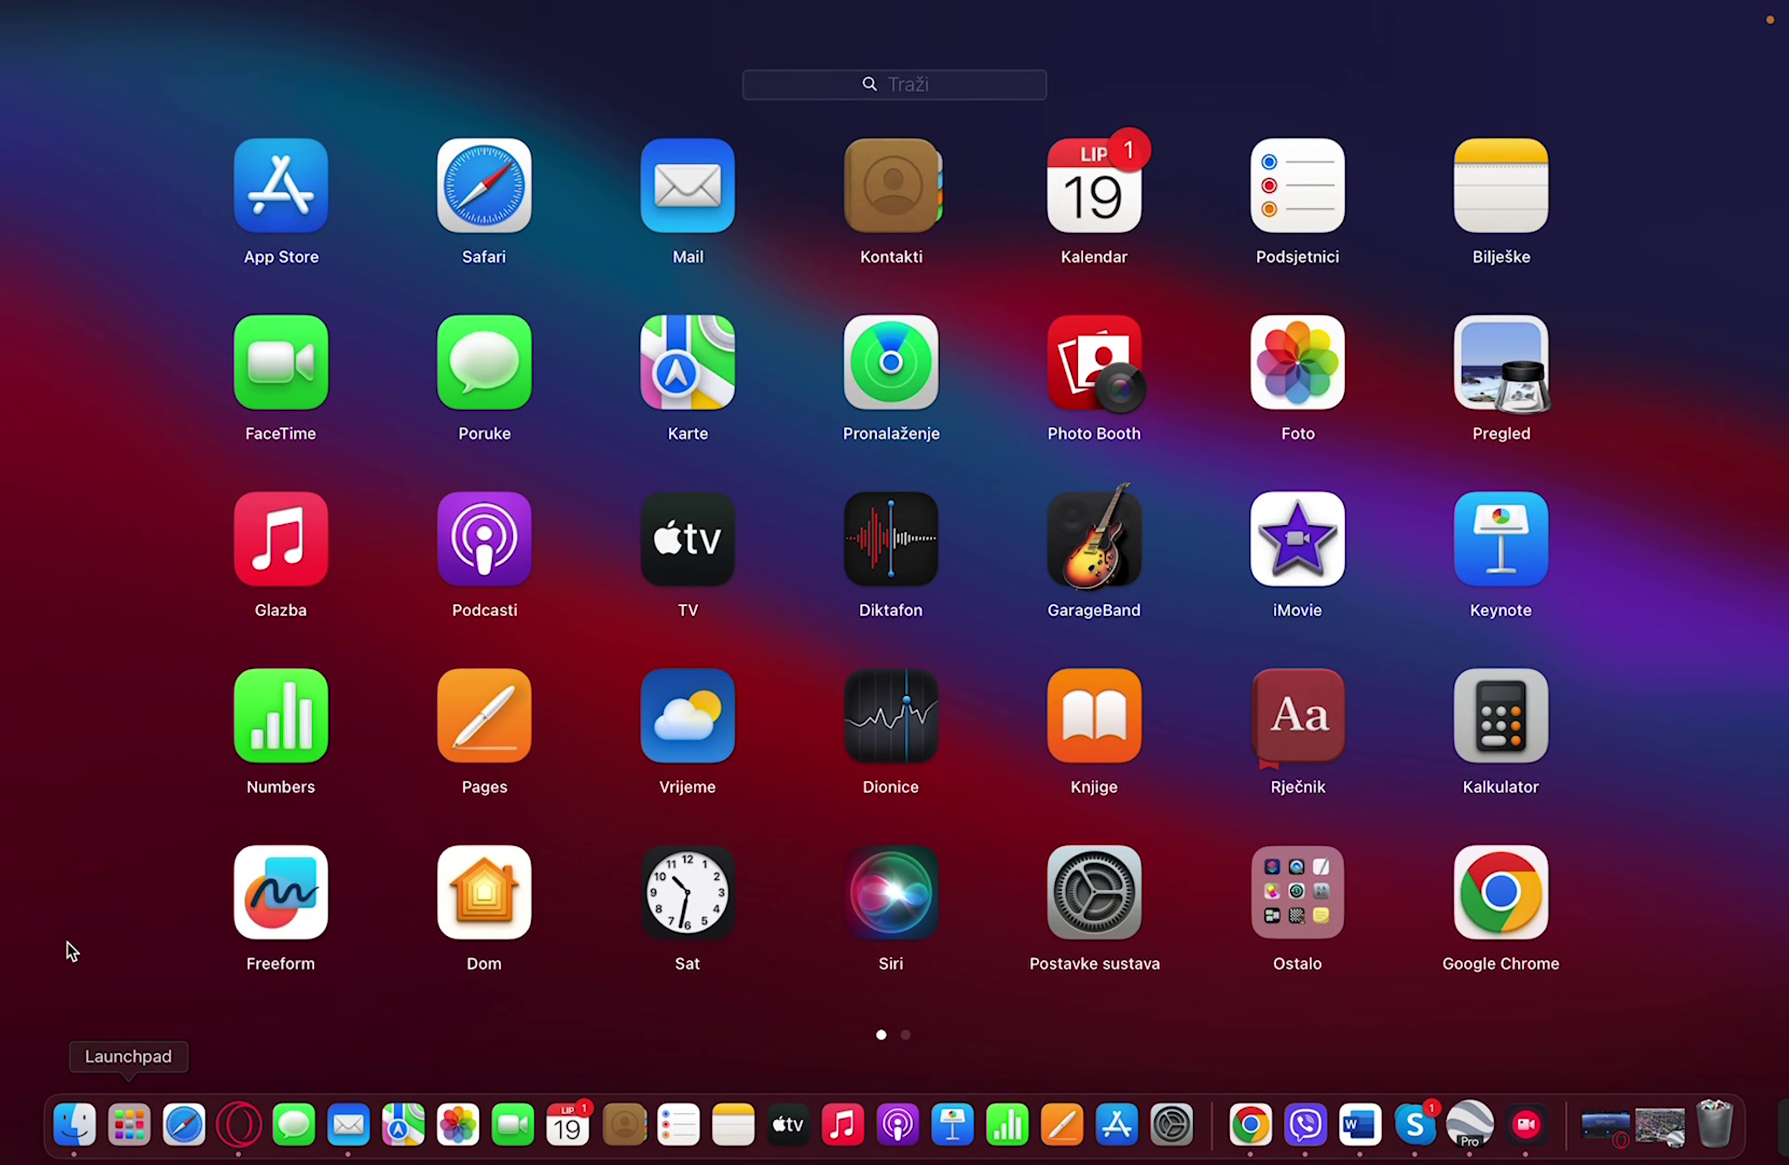
click(1098, 882)
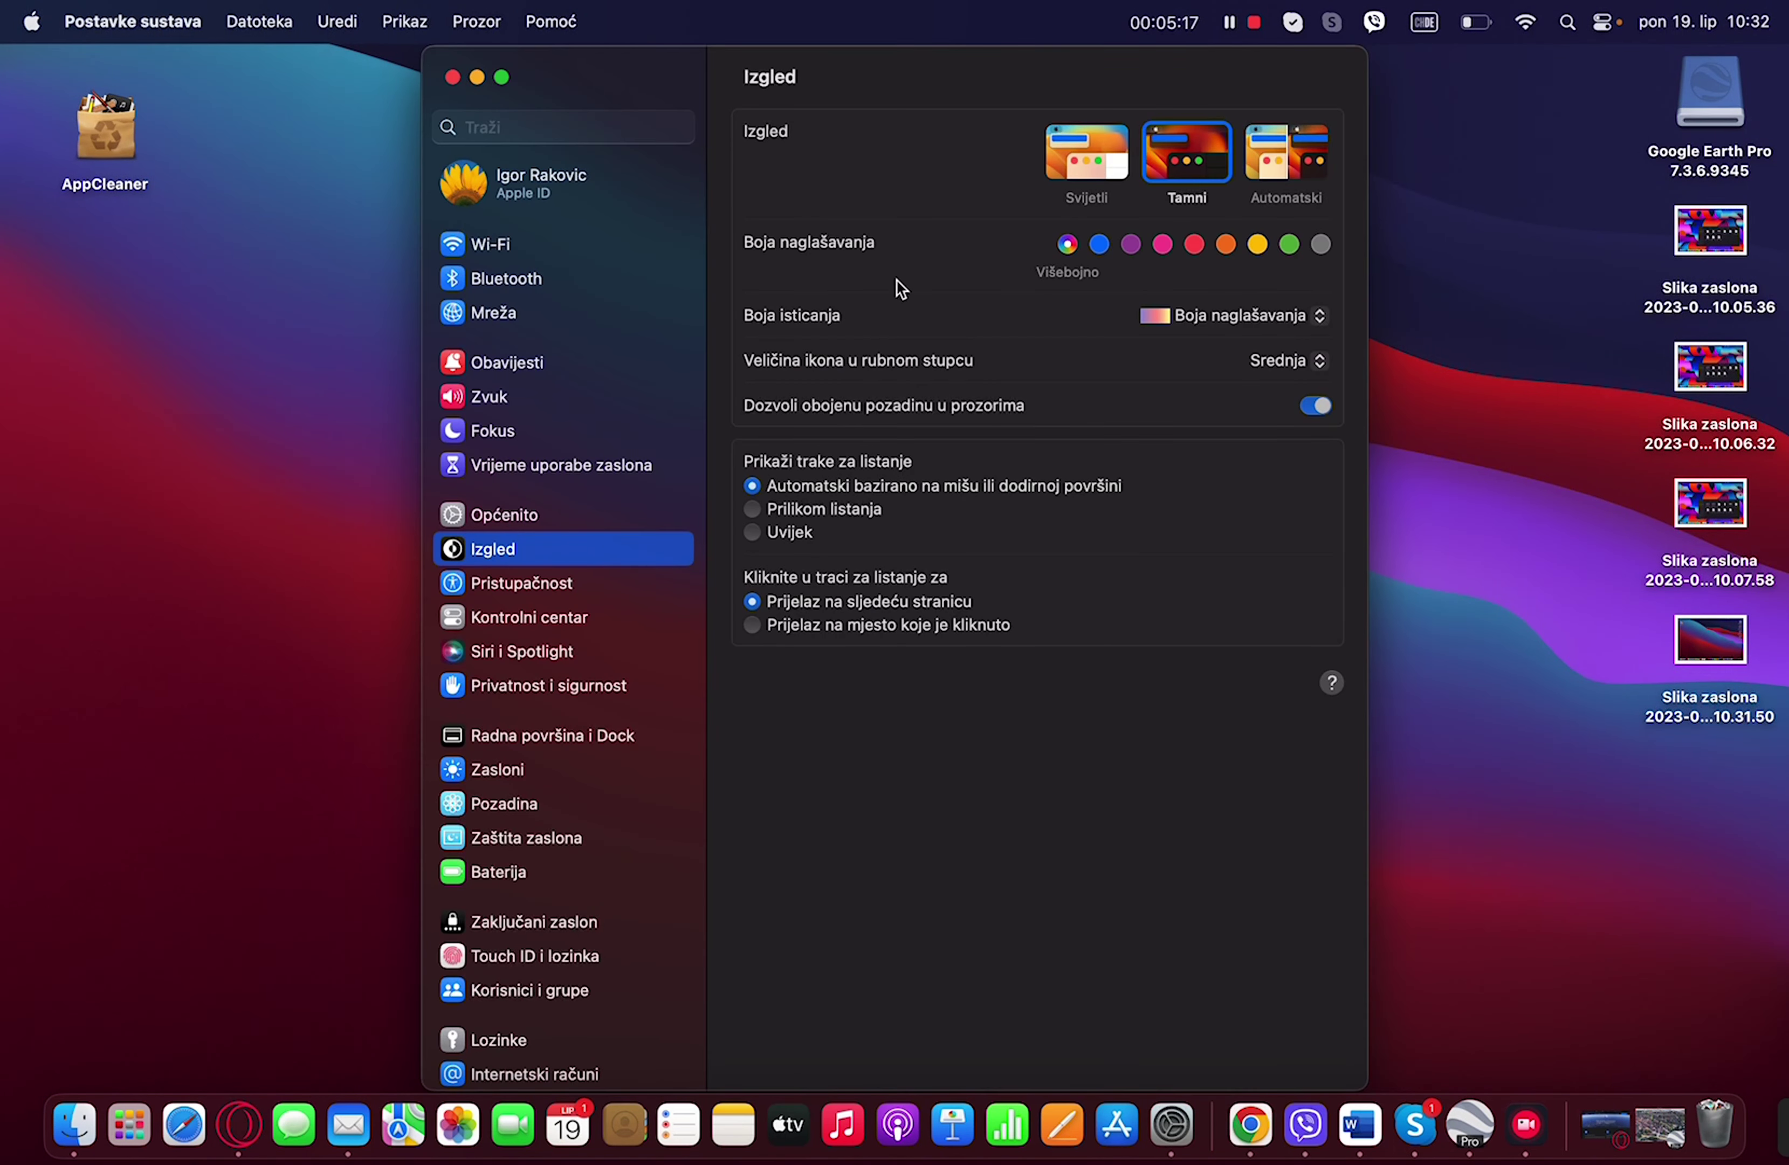
click(523, 772)
click(519, 806)
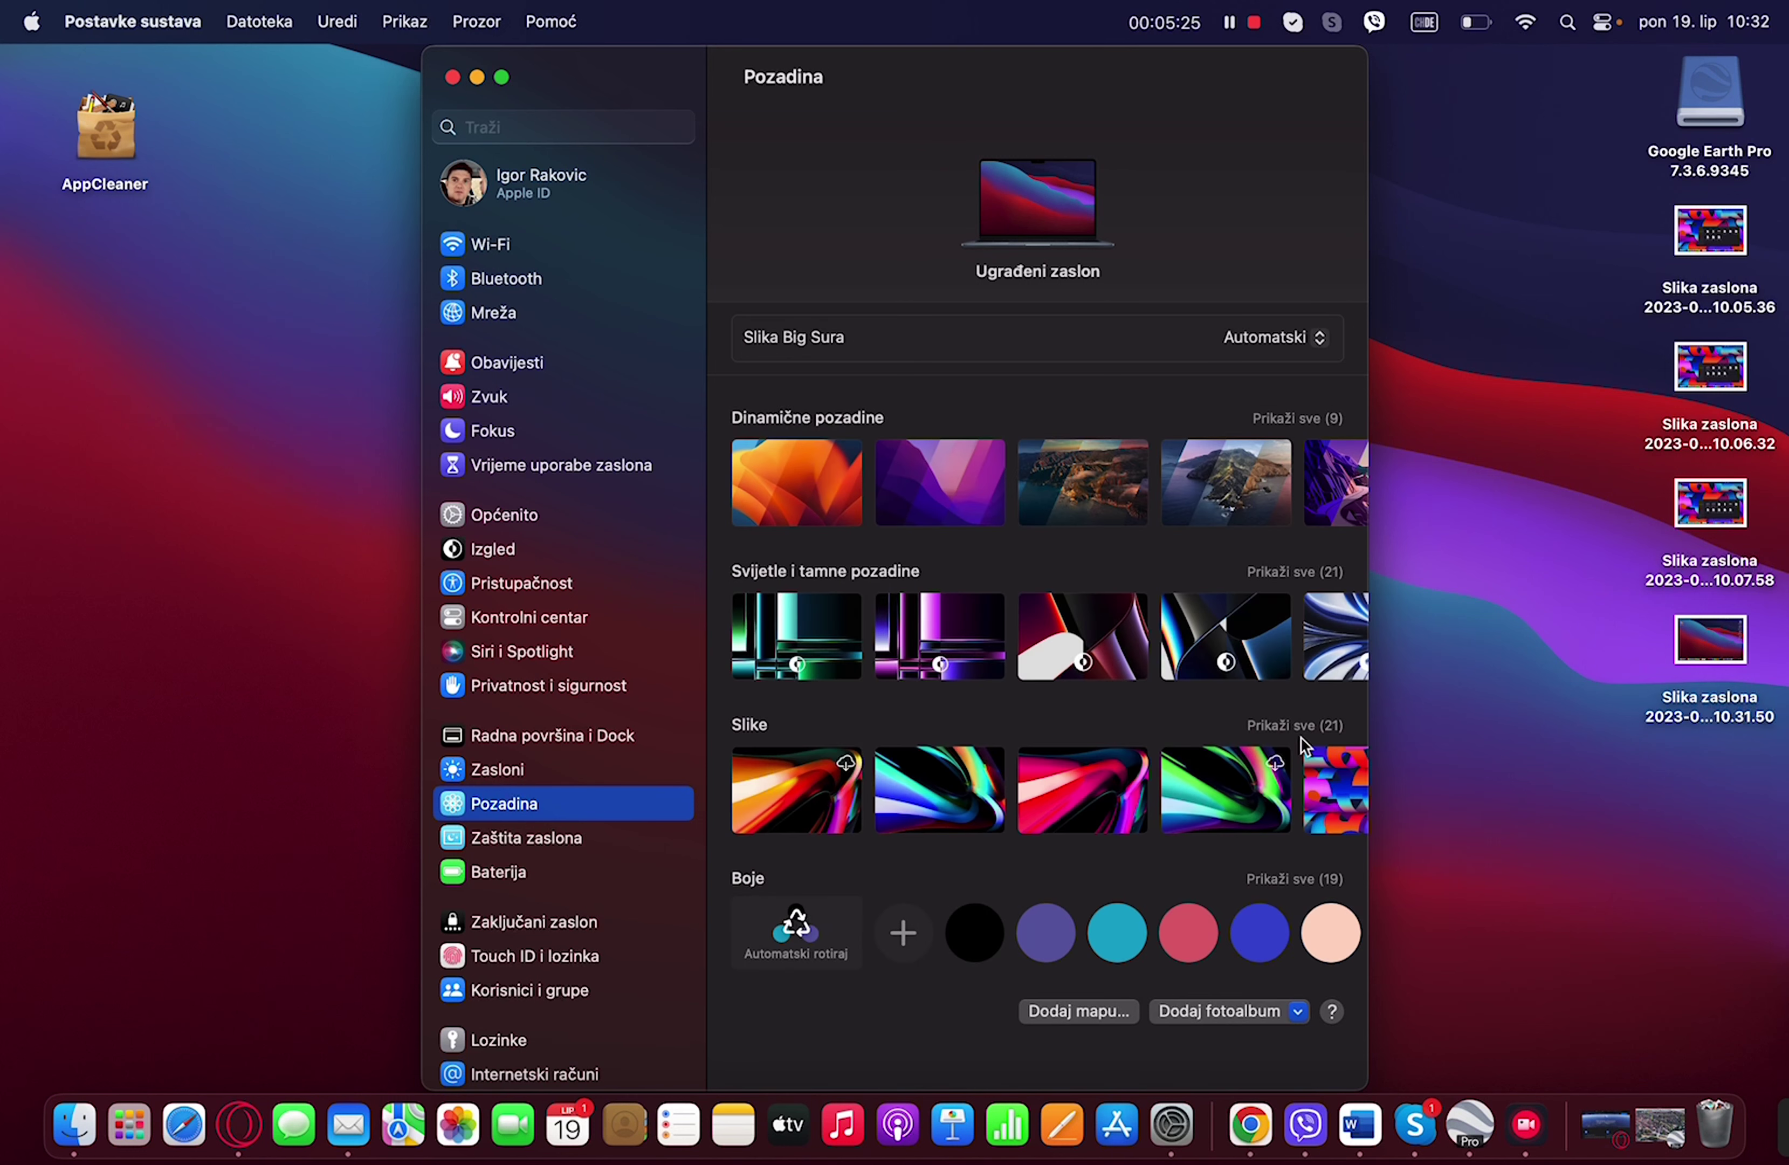
- Expand the Boje and Slike collections, download and apply the Horizont Big Sura wallpaper, and close the settings
click(1312, 879)
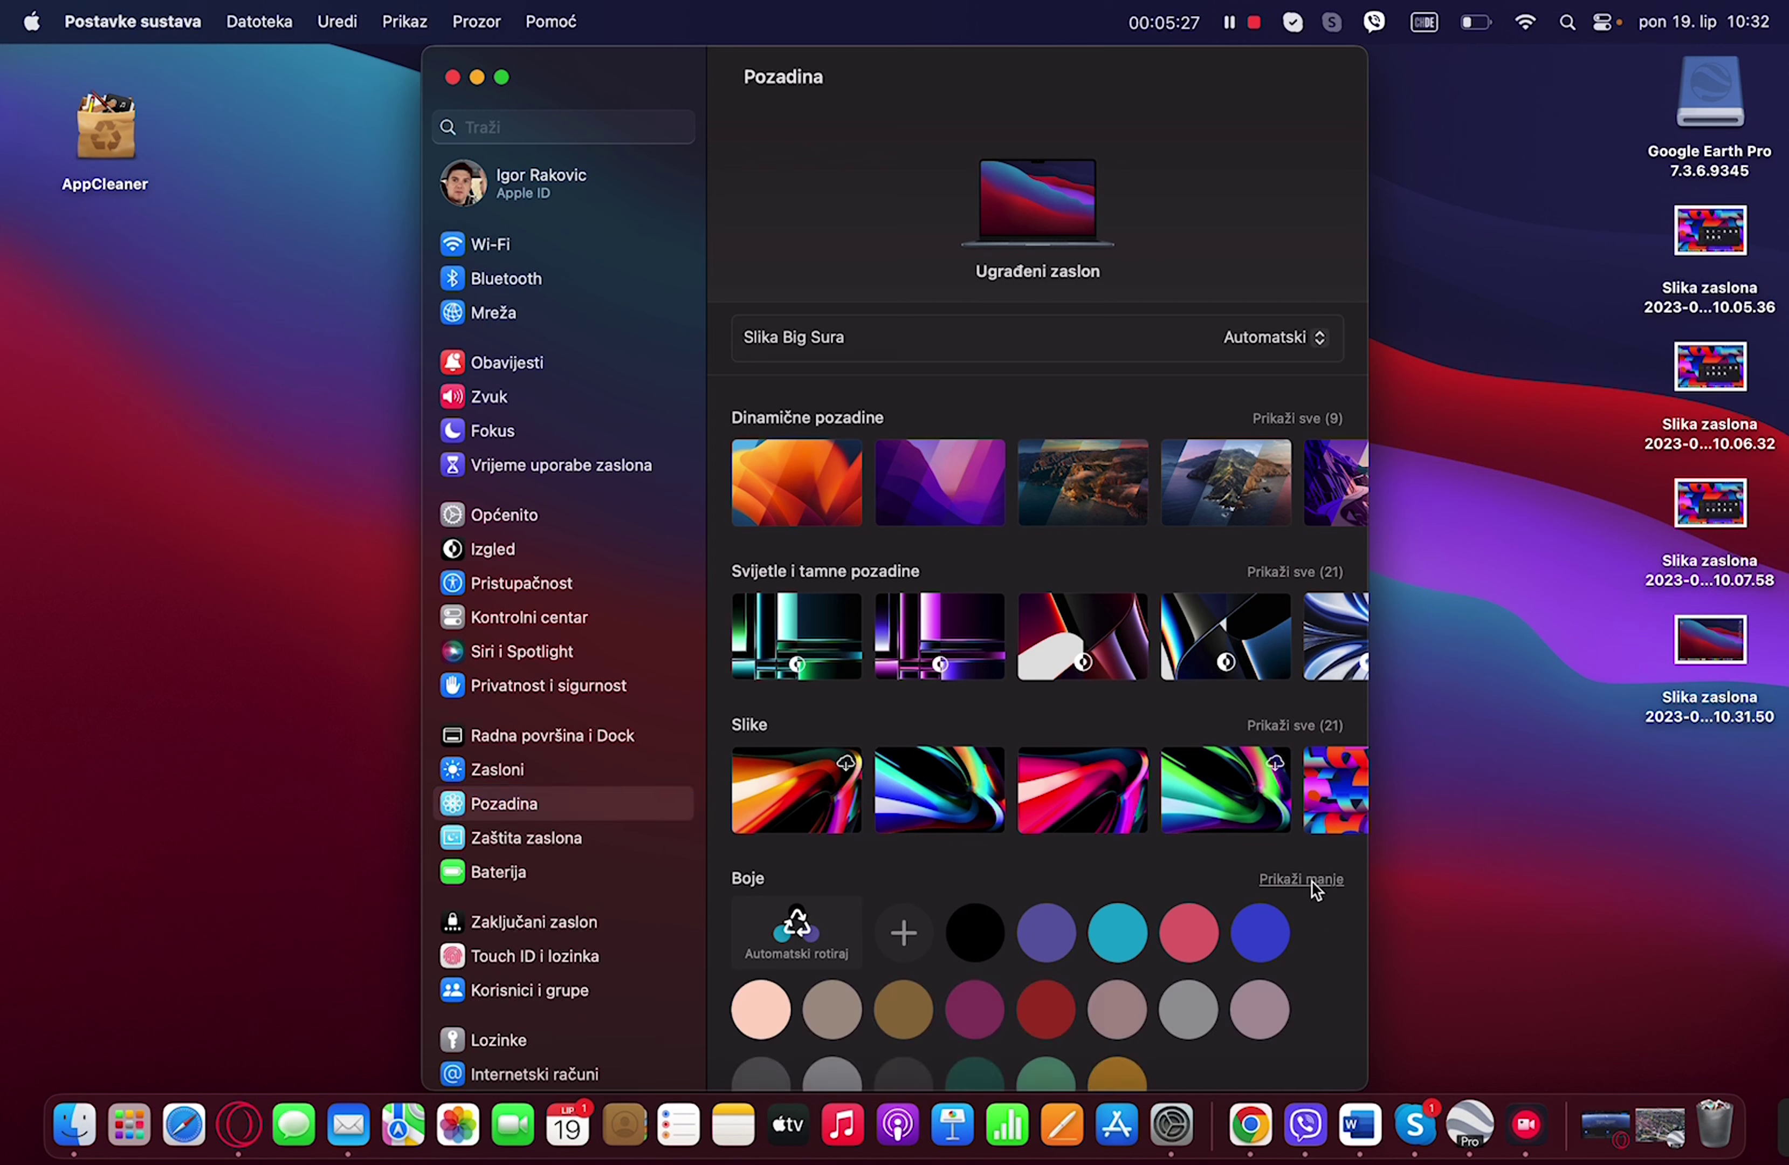
click(1308, 725)
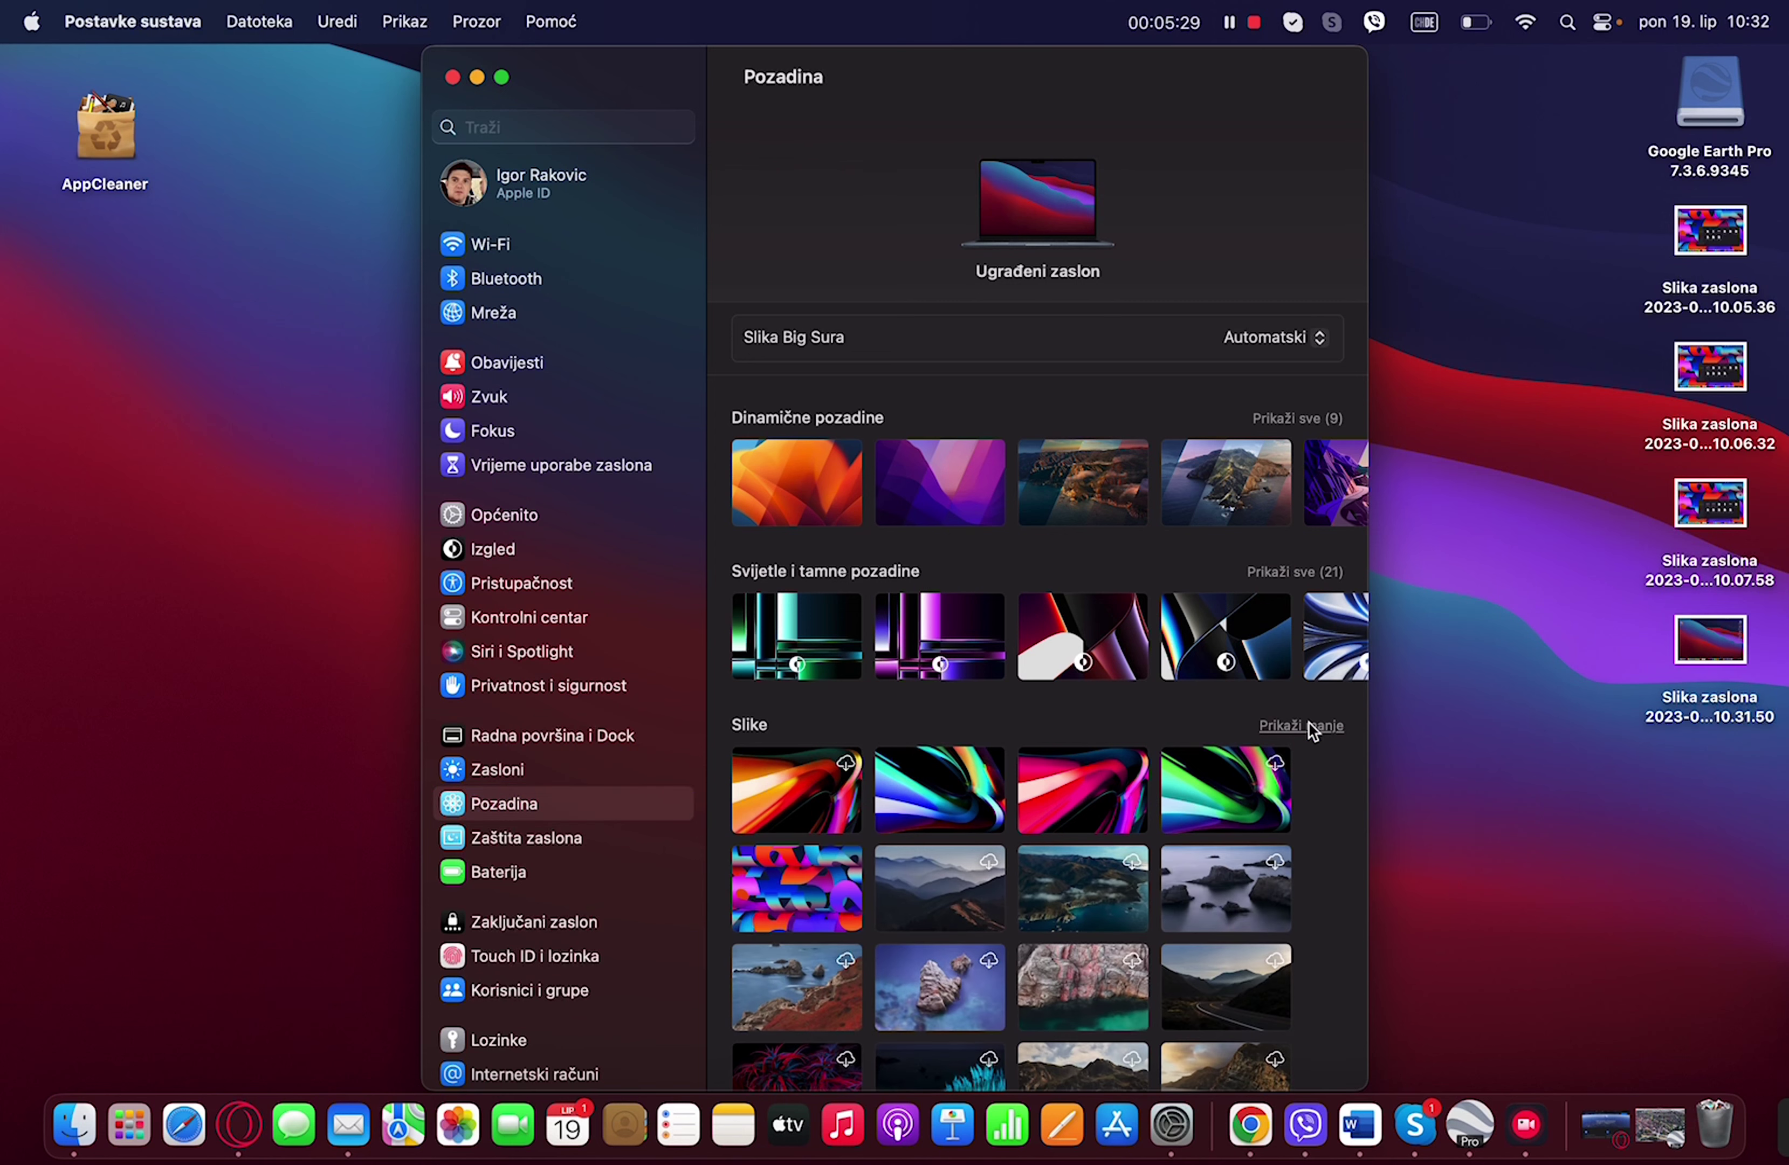
click(1231, 890)
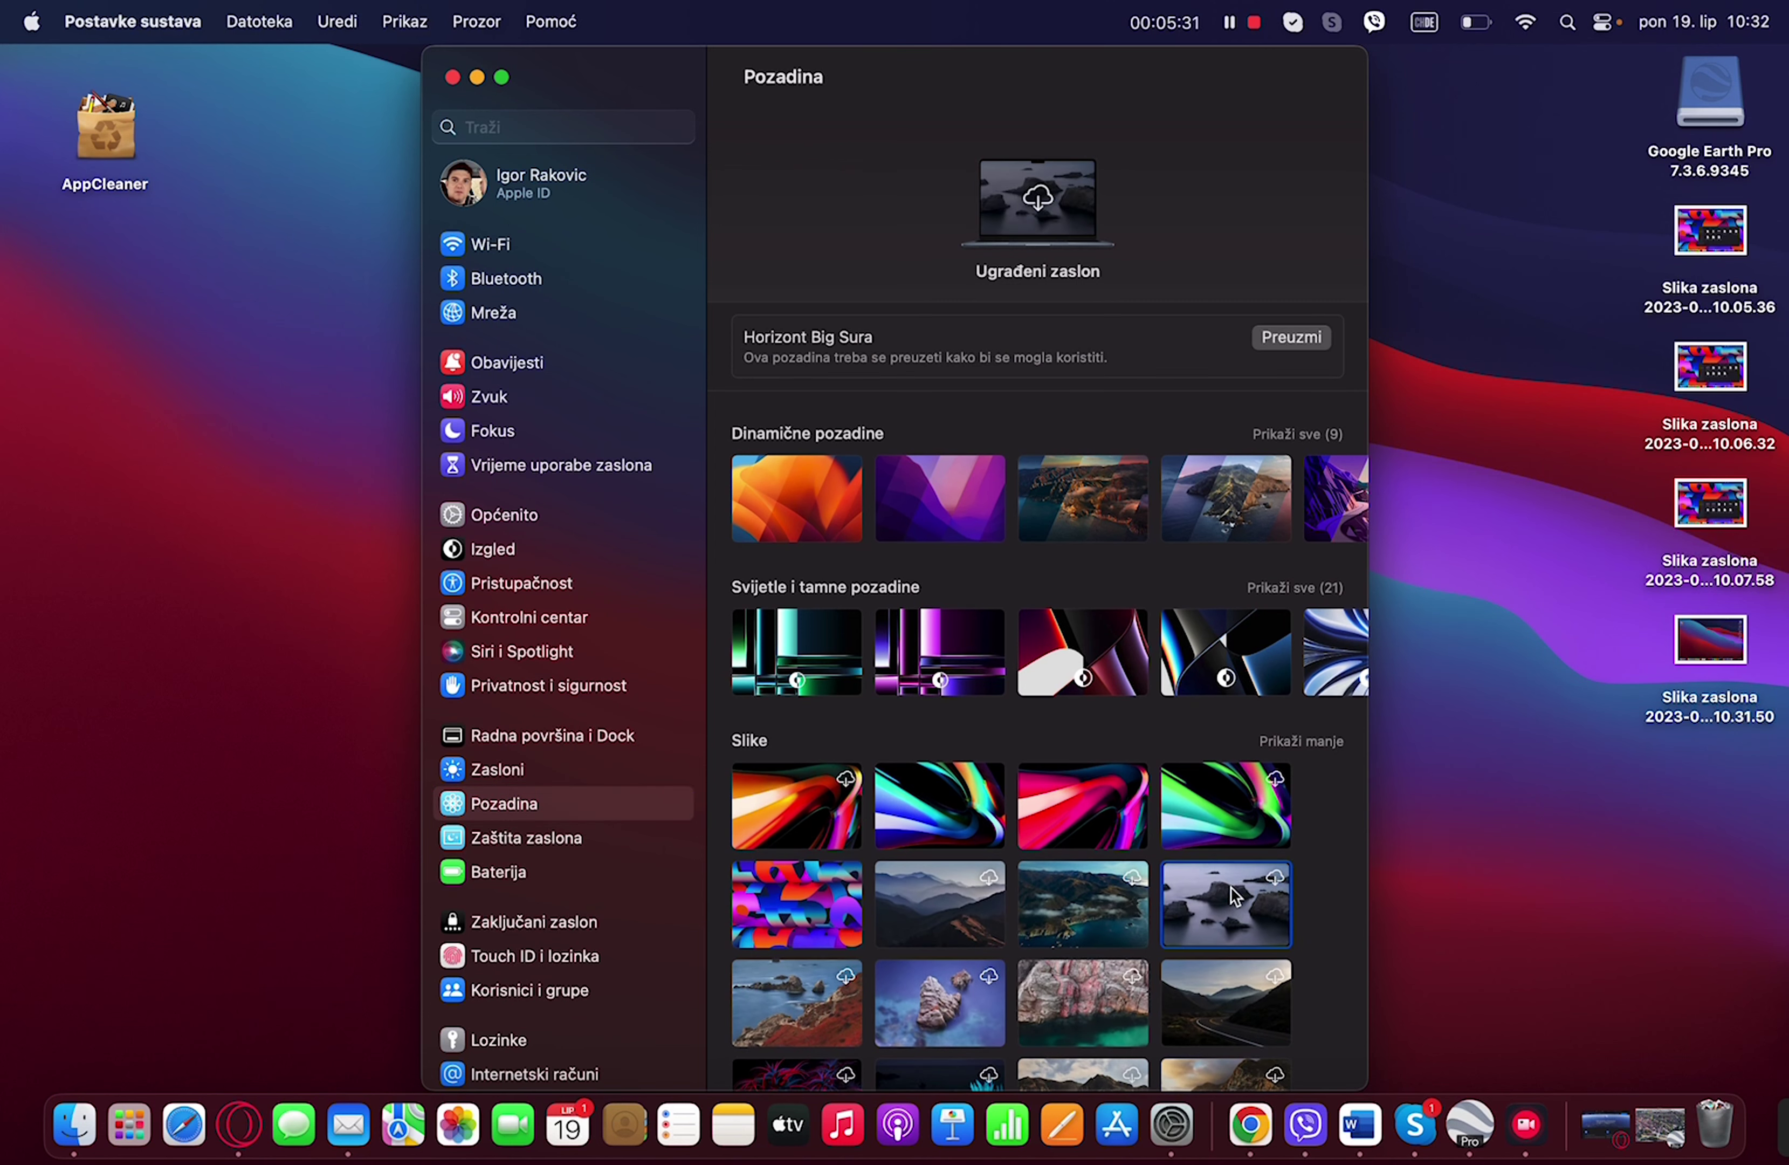
click(1273, 878)
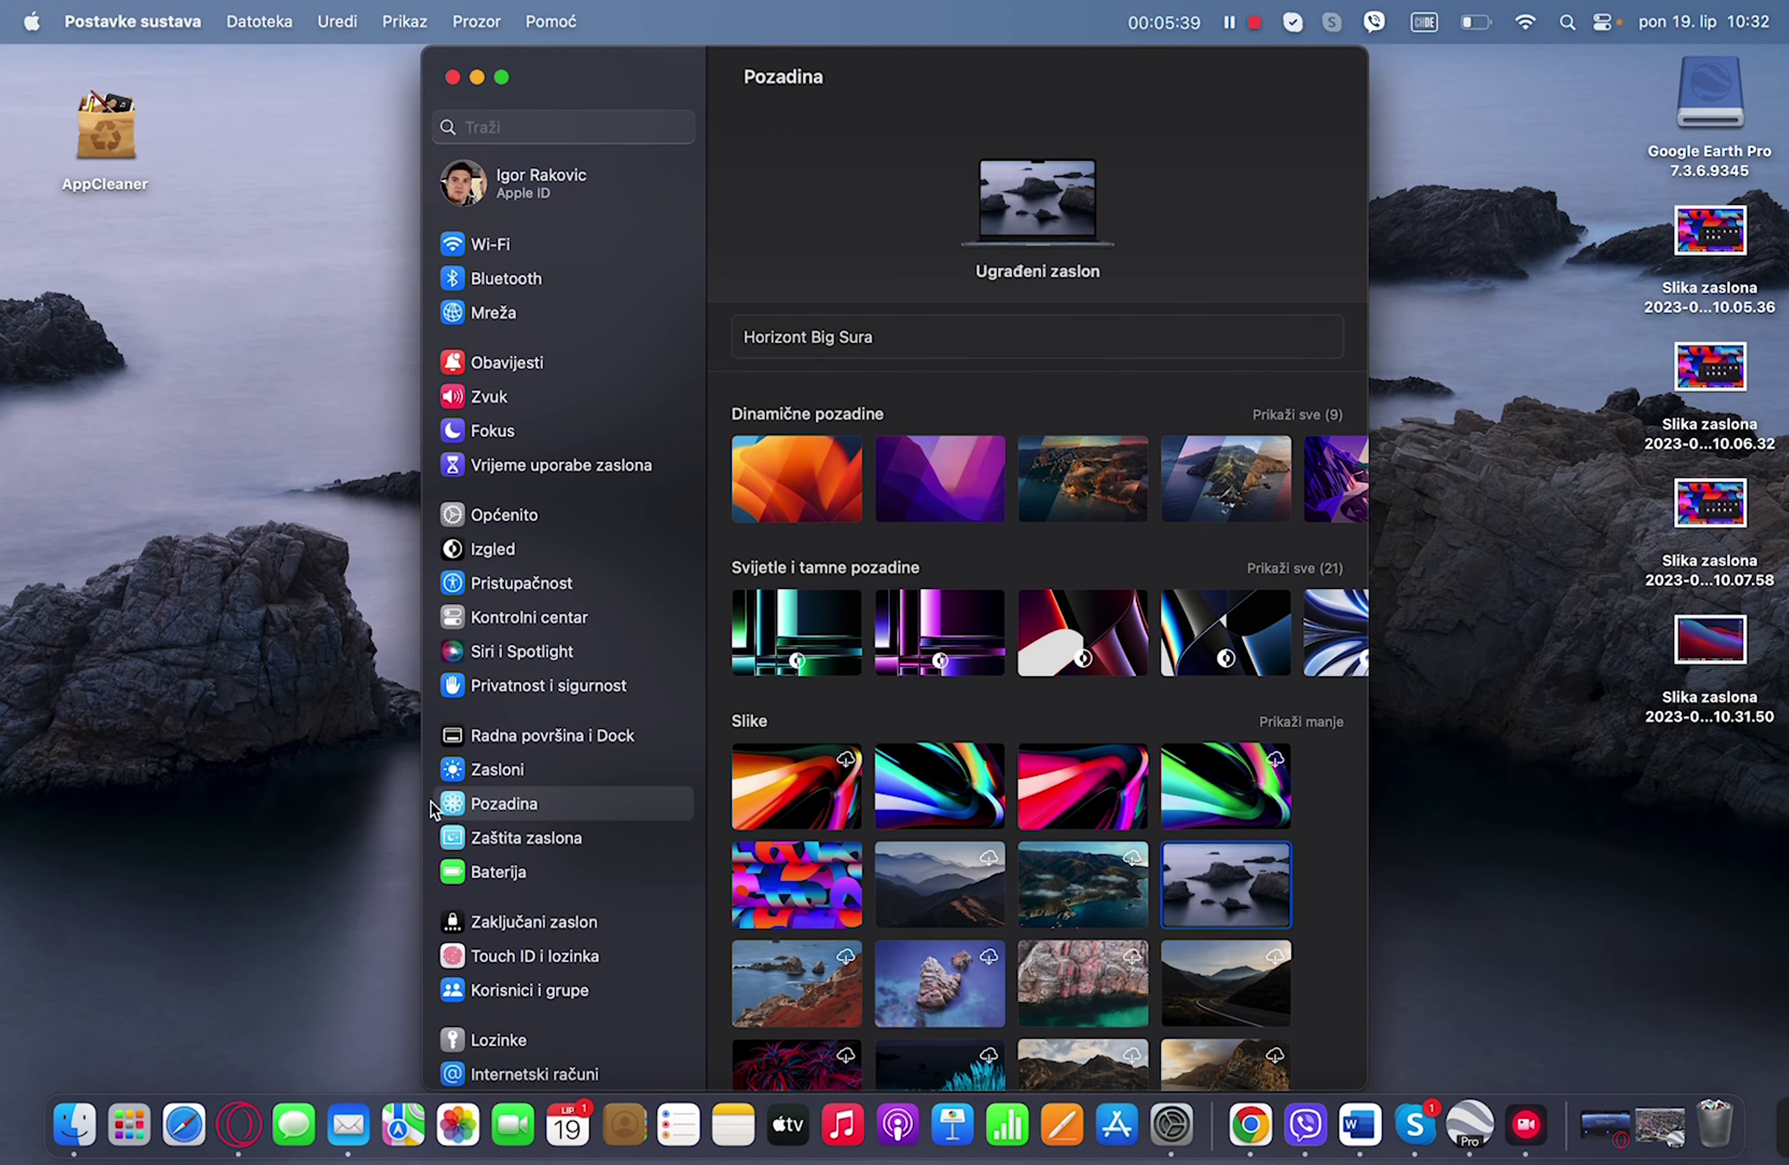
click(226, 676)
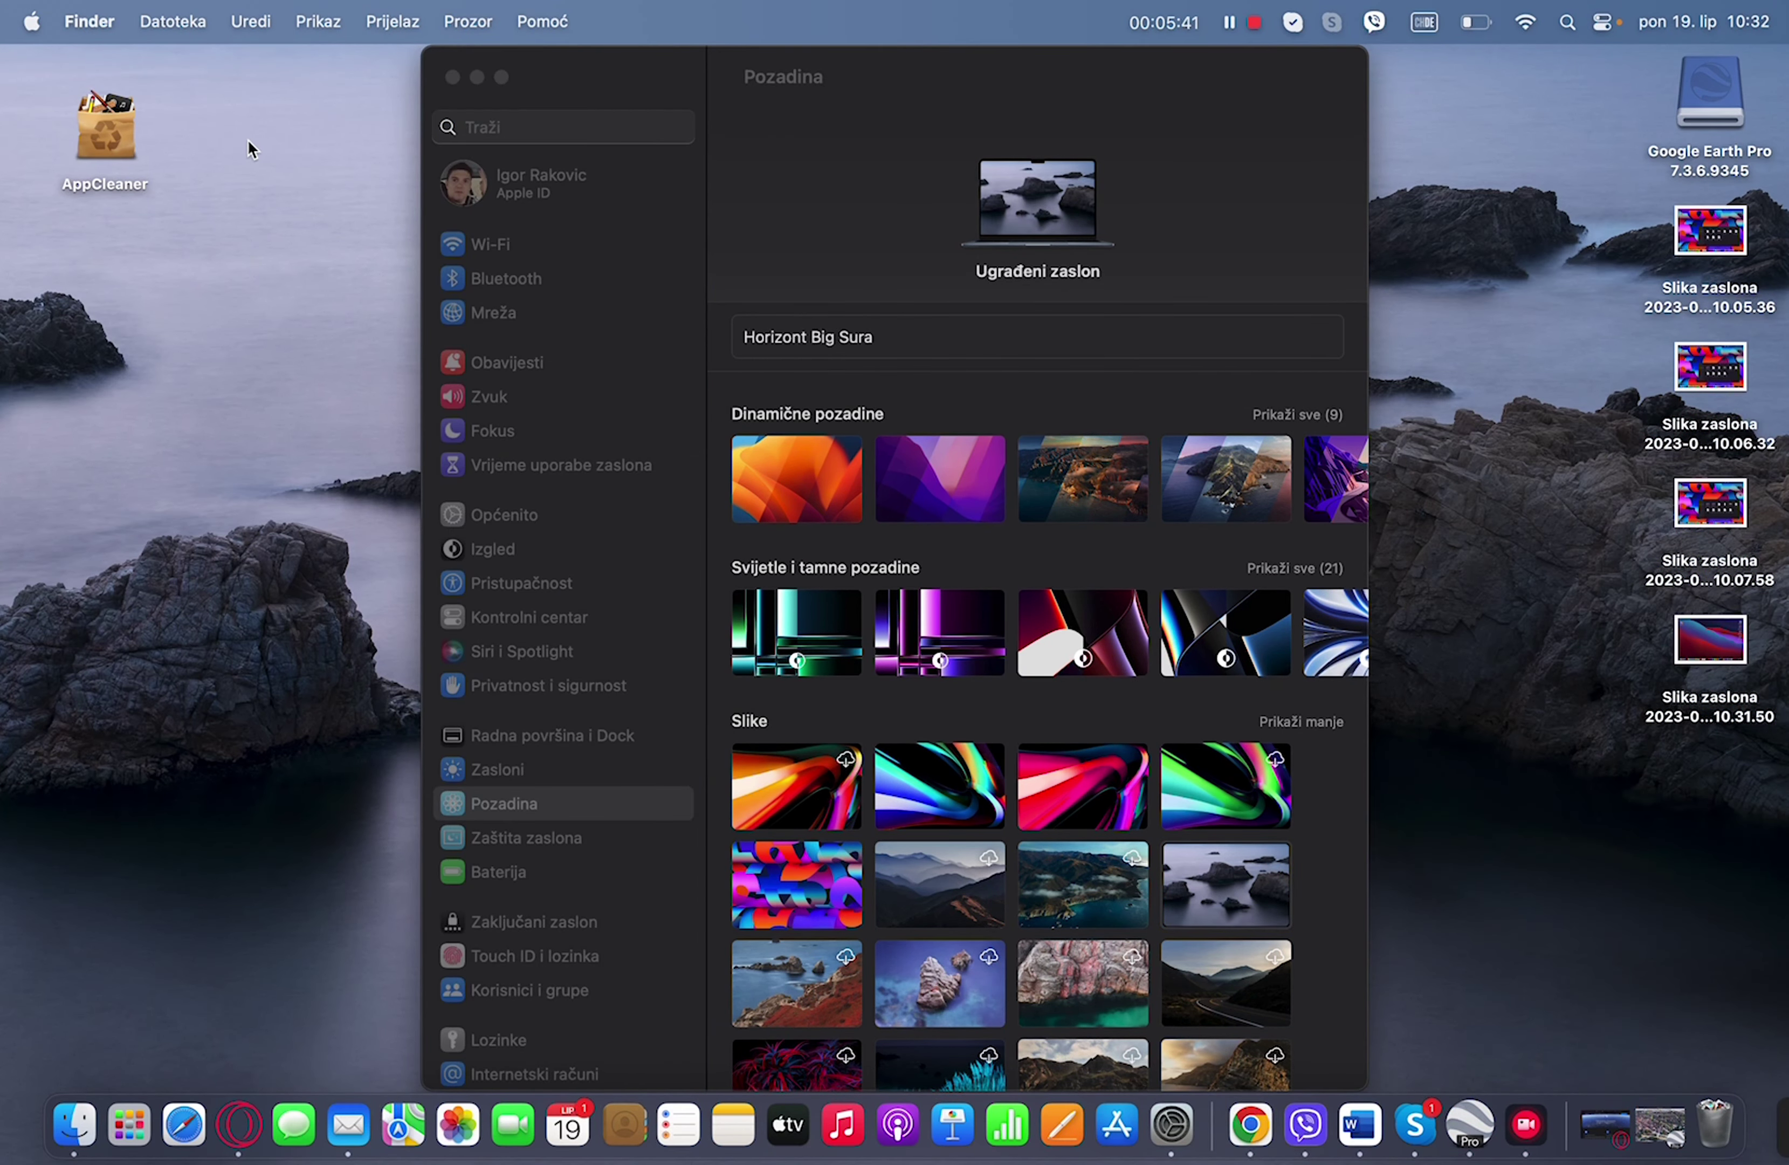
click(452, 77)
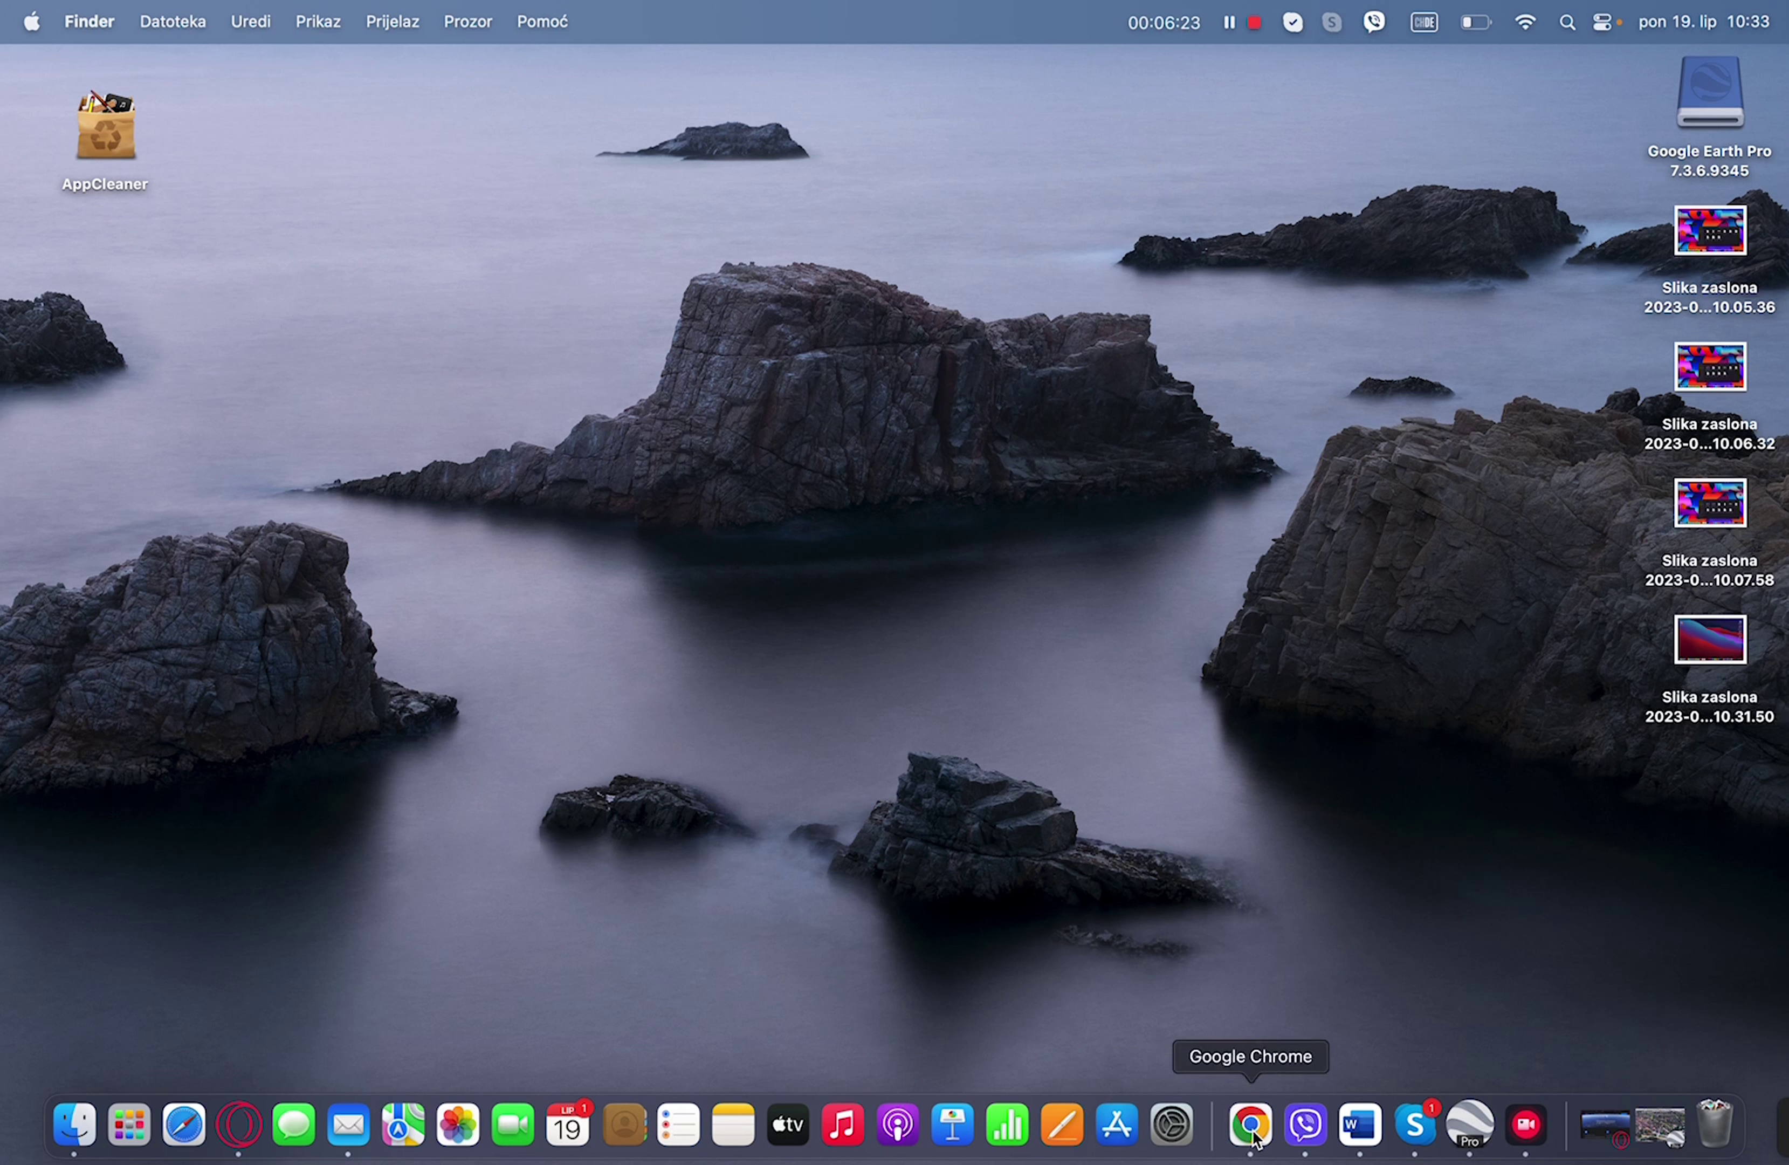
- Switch to Google Earth Pro in full screen, zoom out to the whole globe, and rotate it to central and southern Africa
click(1467, 1139)
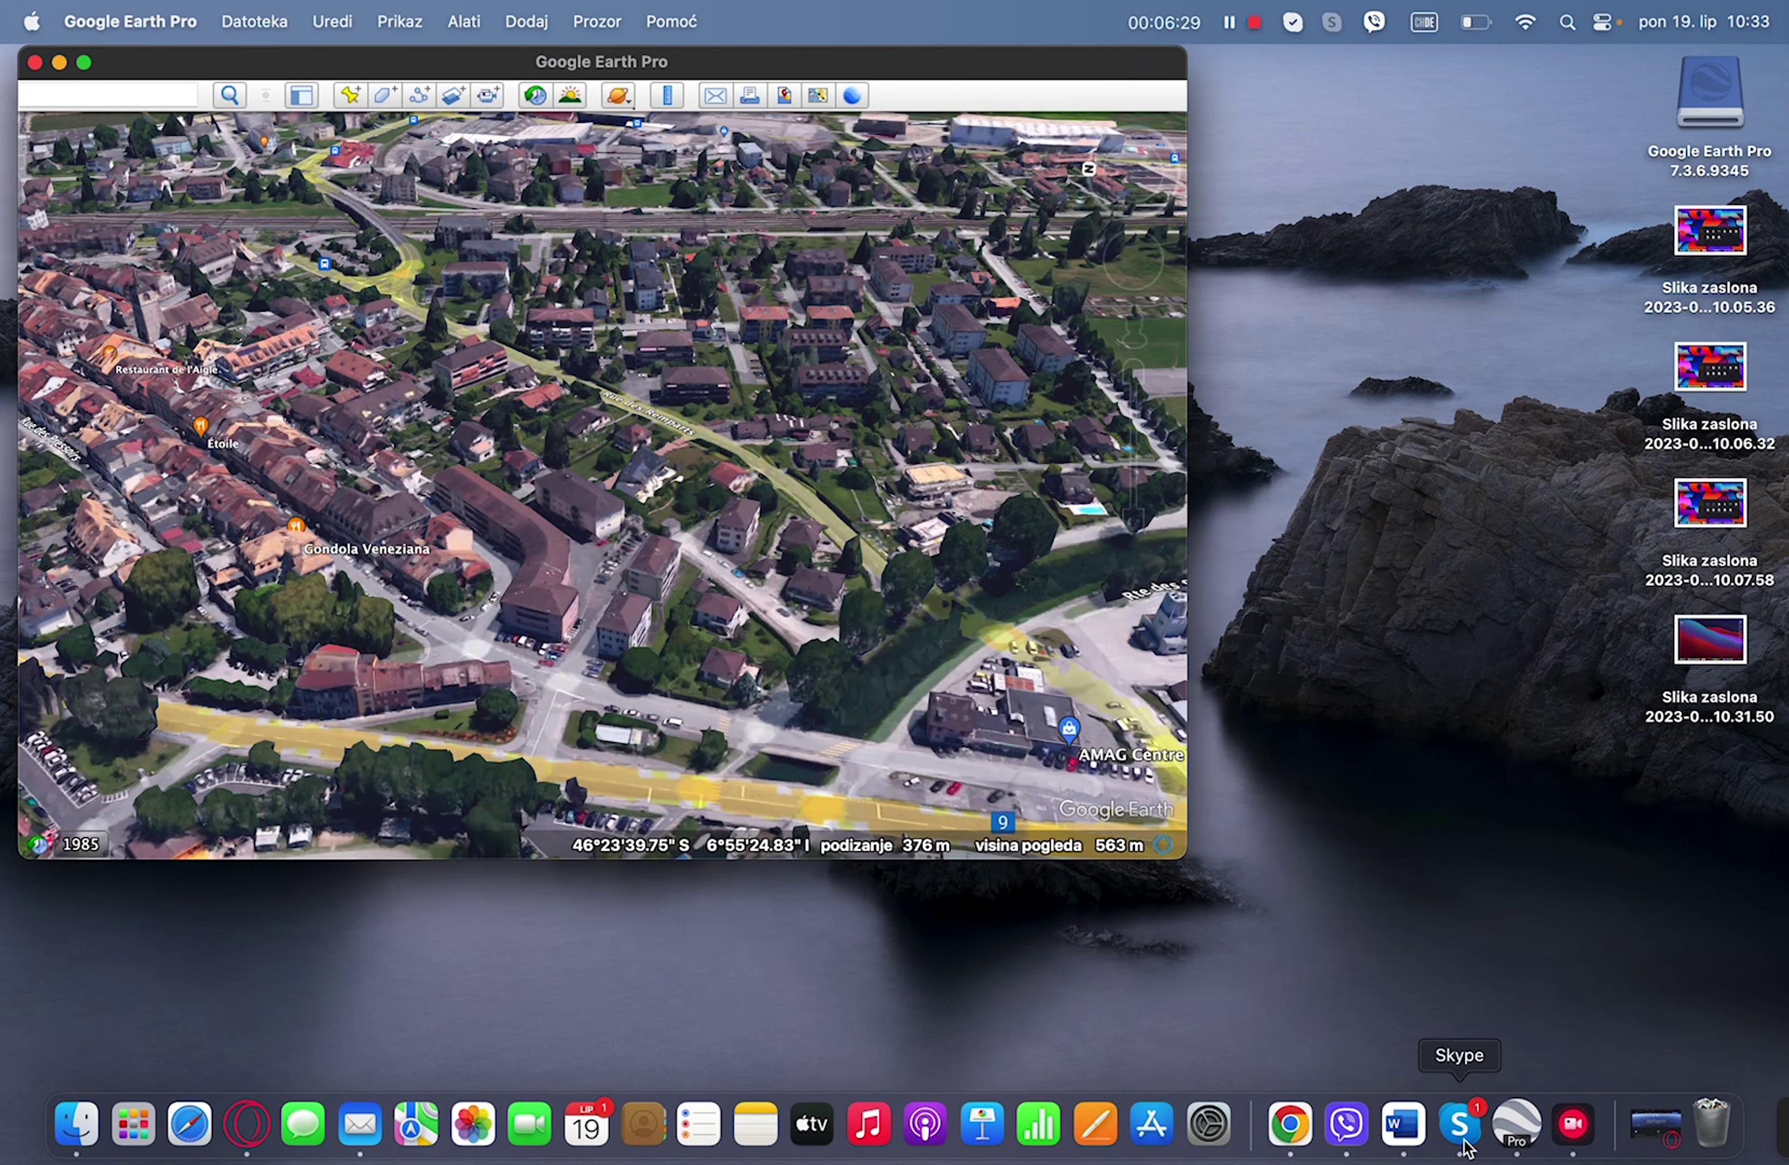
click(83, 62)
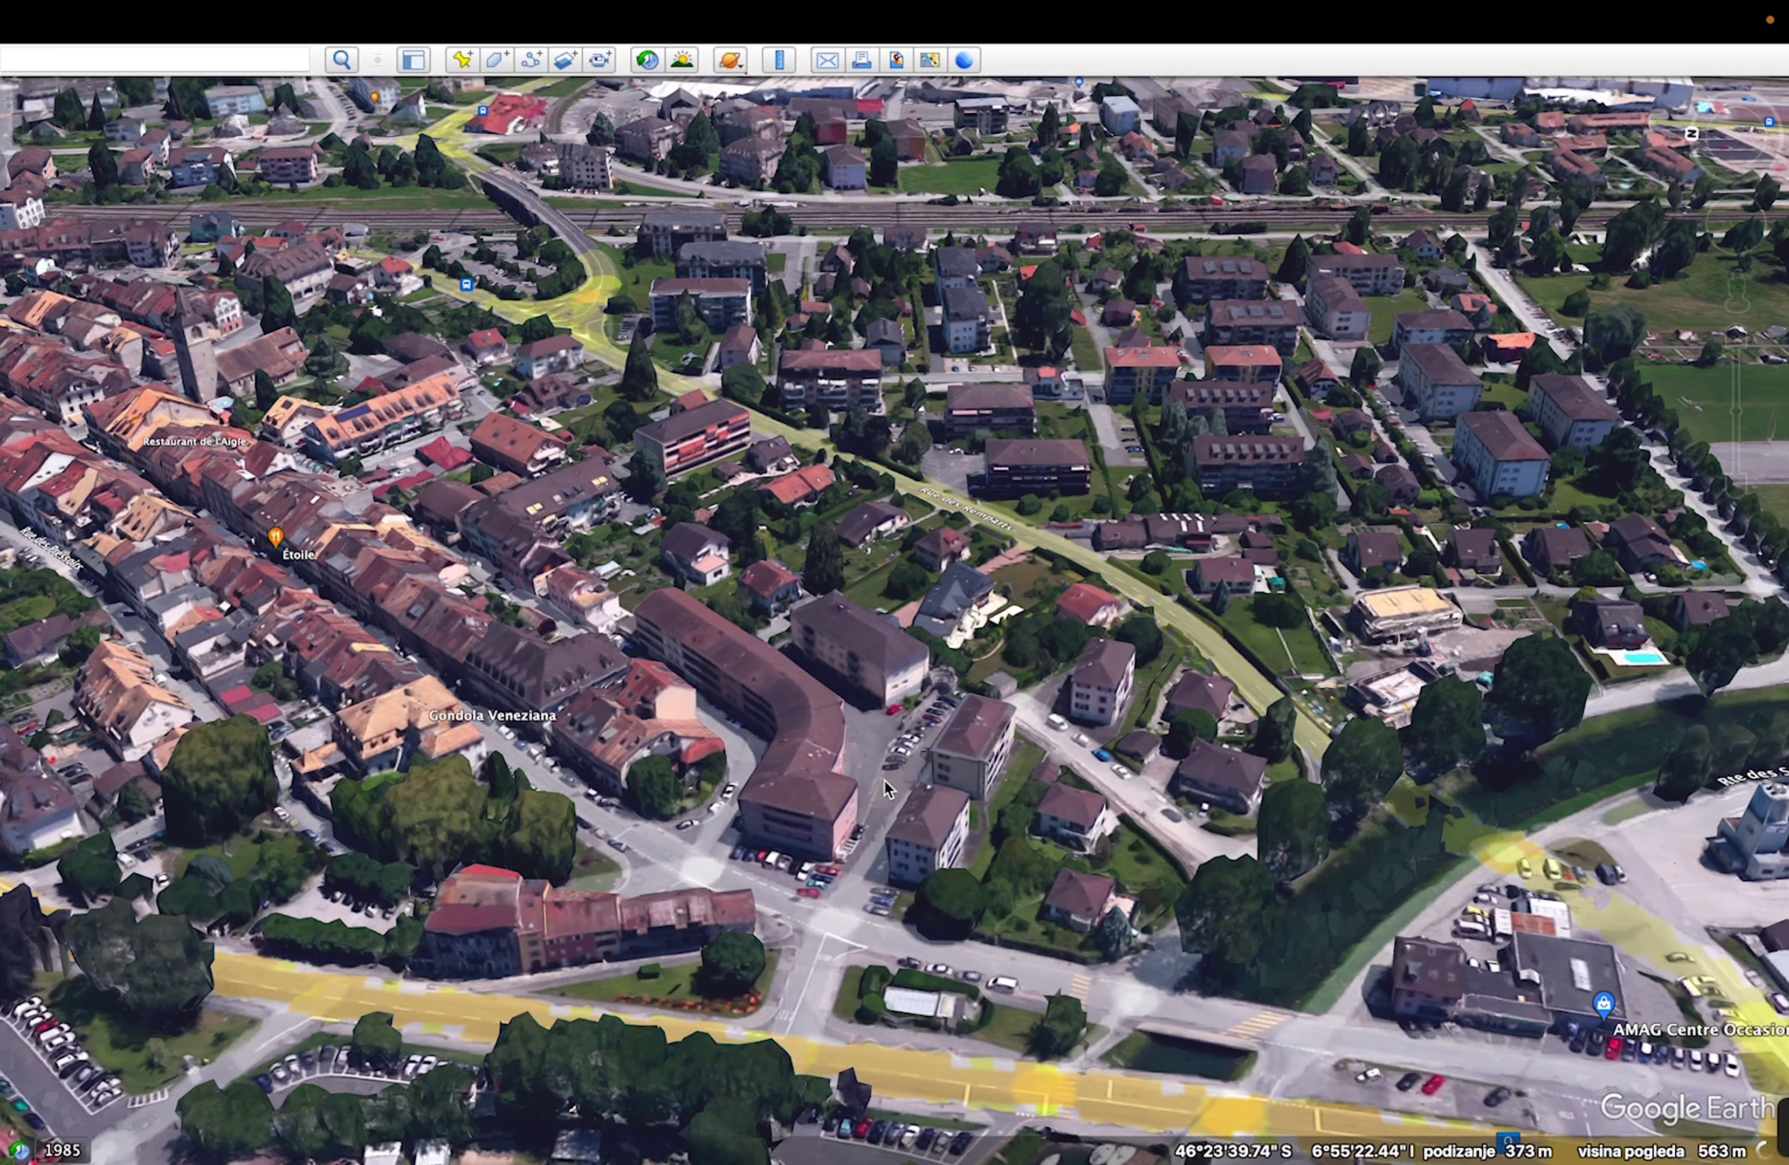
click(1737, 488)
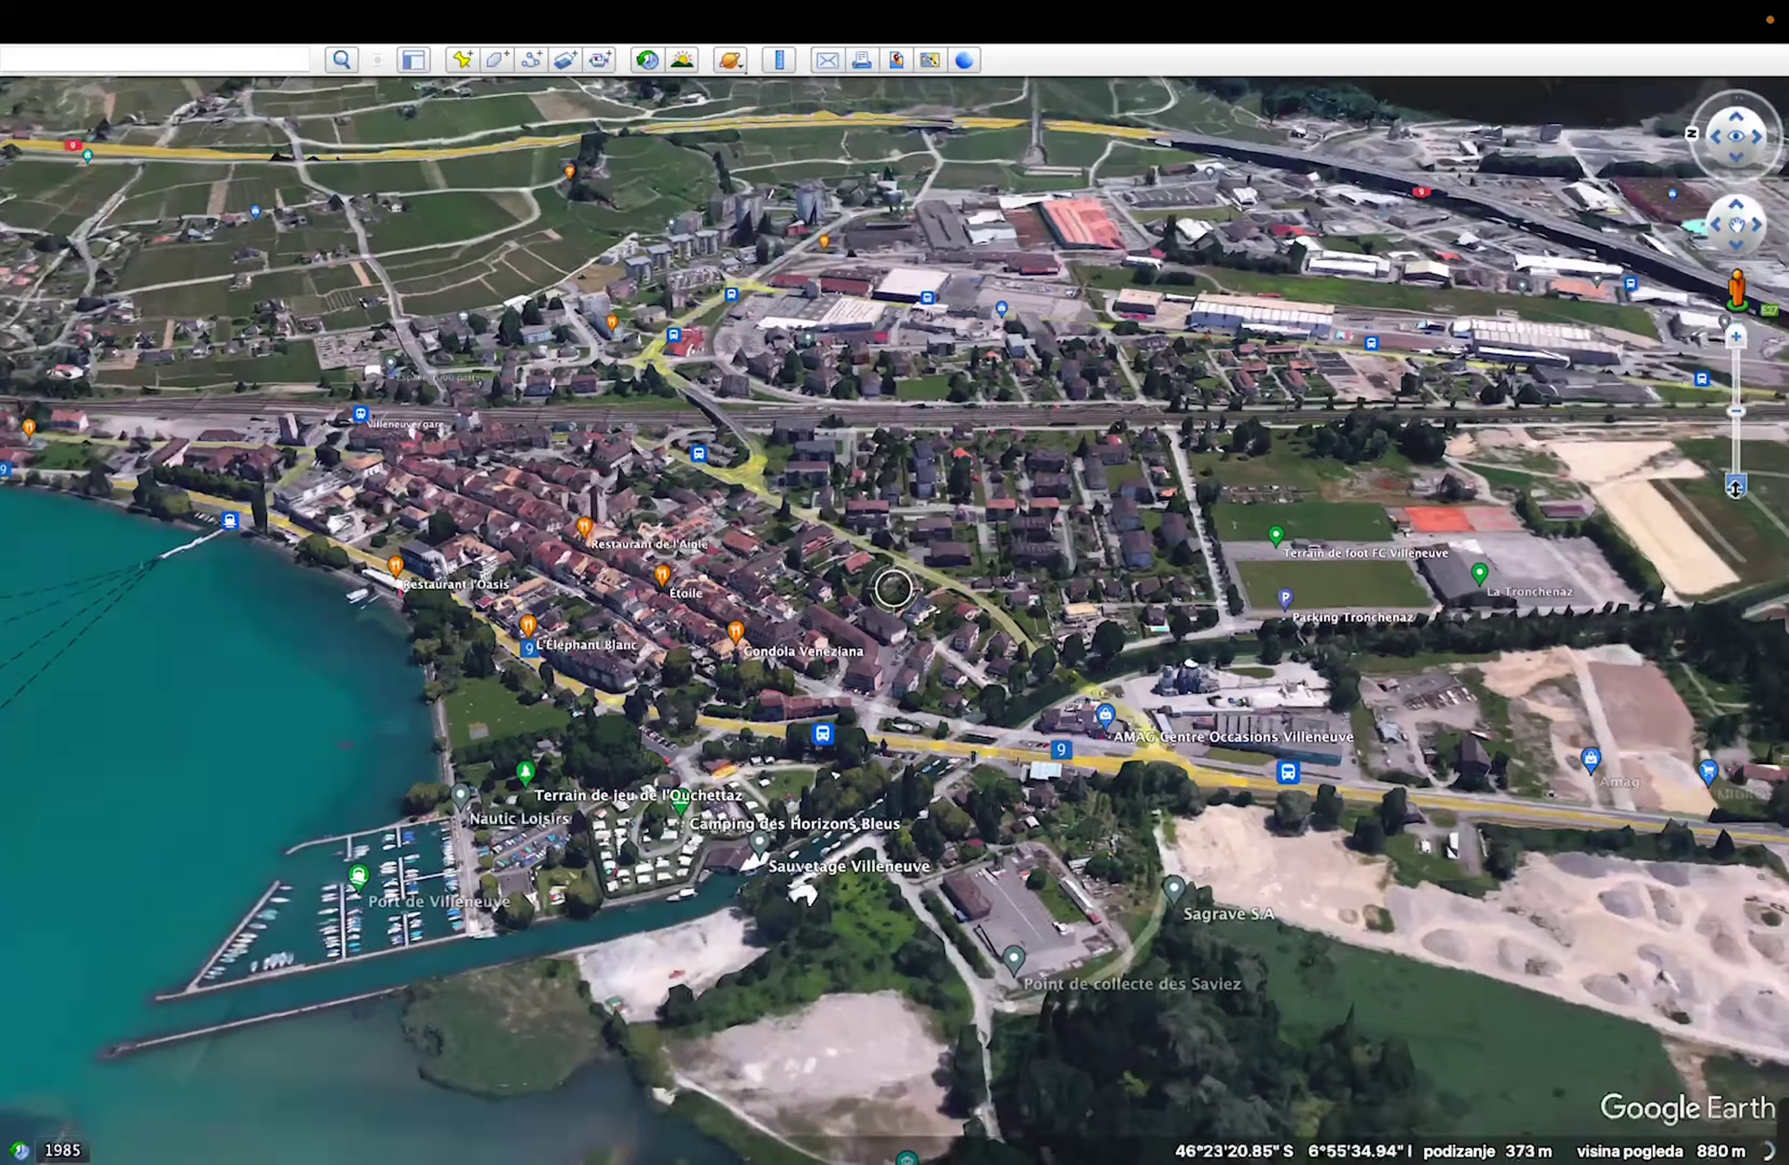
drag(1736, 488, 1736, 489)
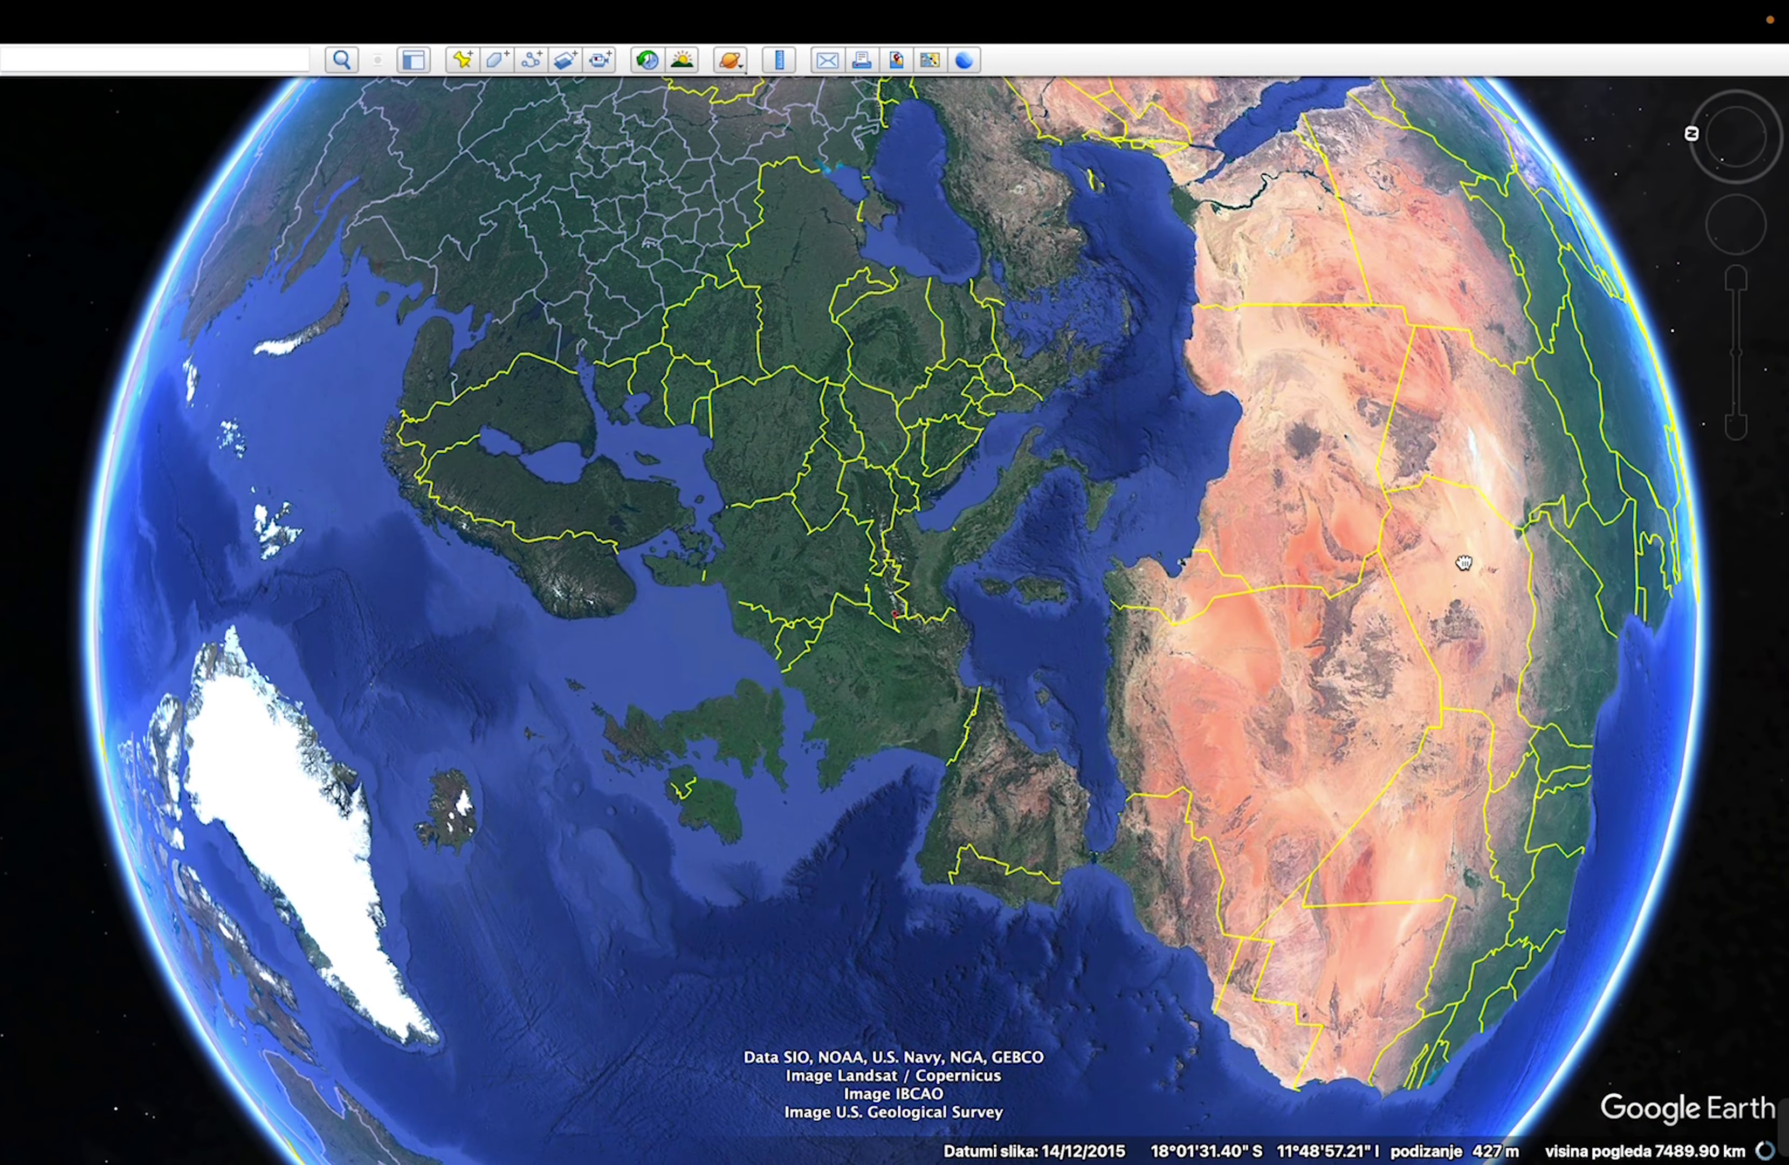
drag(1464, 562, 1070, 602)
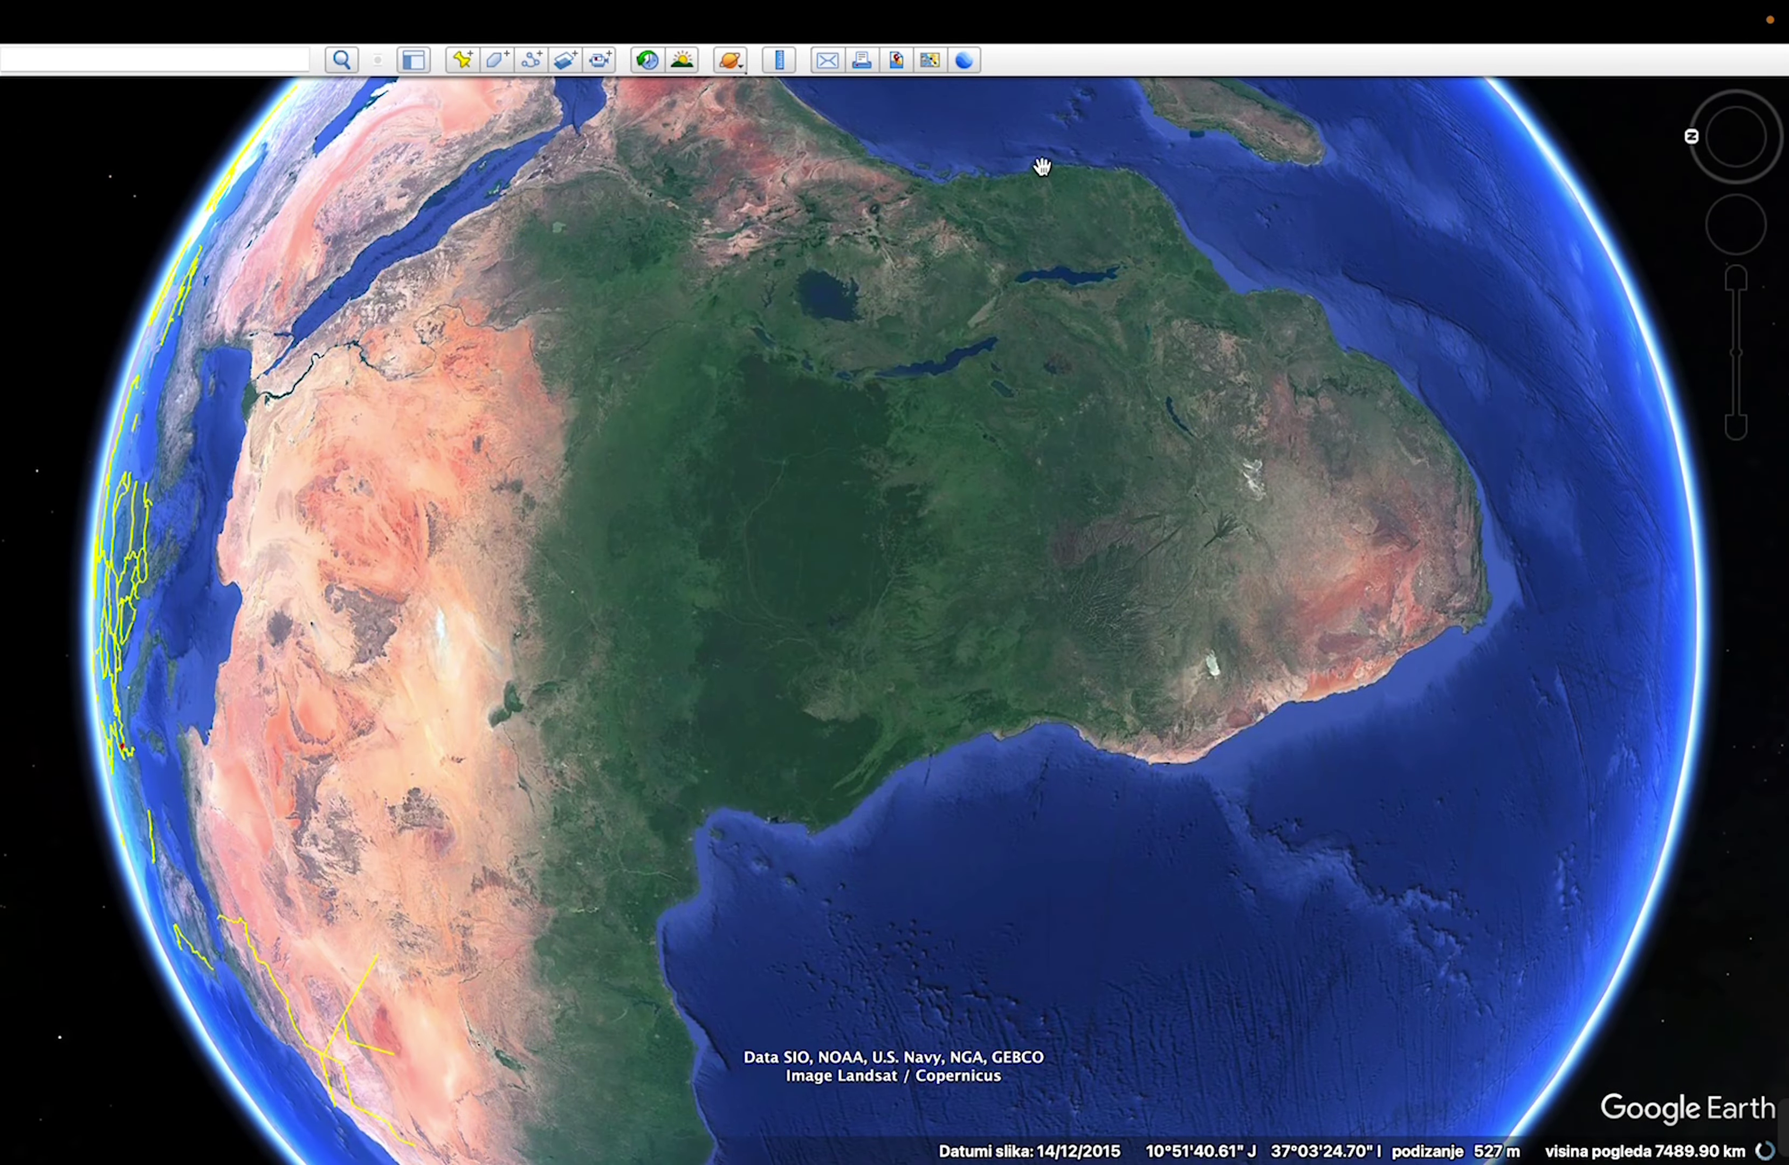
- Show the web version of Google Earth in Safari, close that window, and return to Google Earth Pro
click(966, 60)
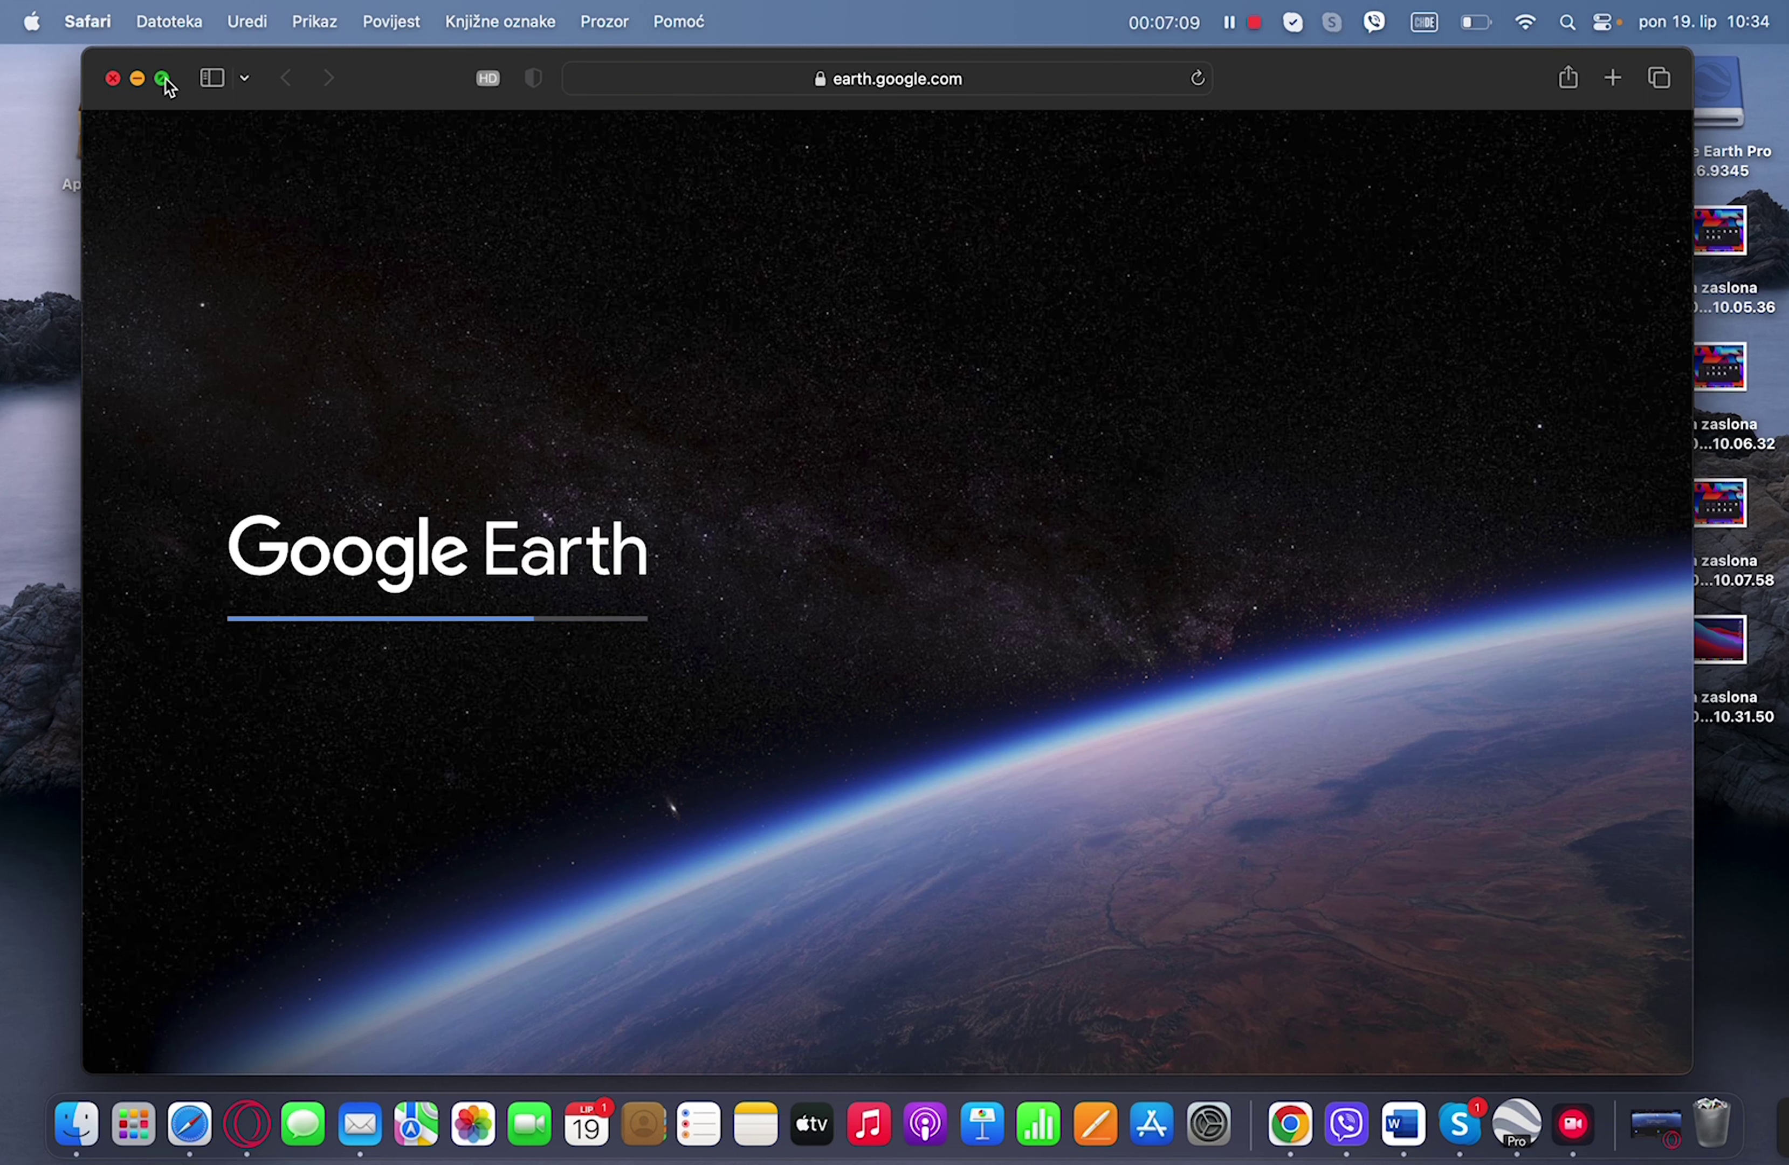
click(113, 79)
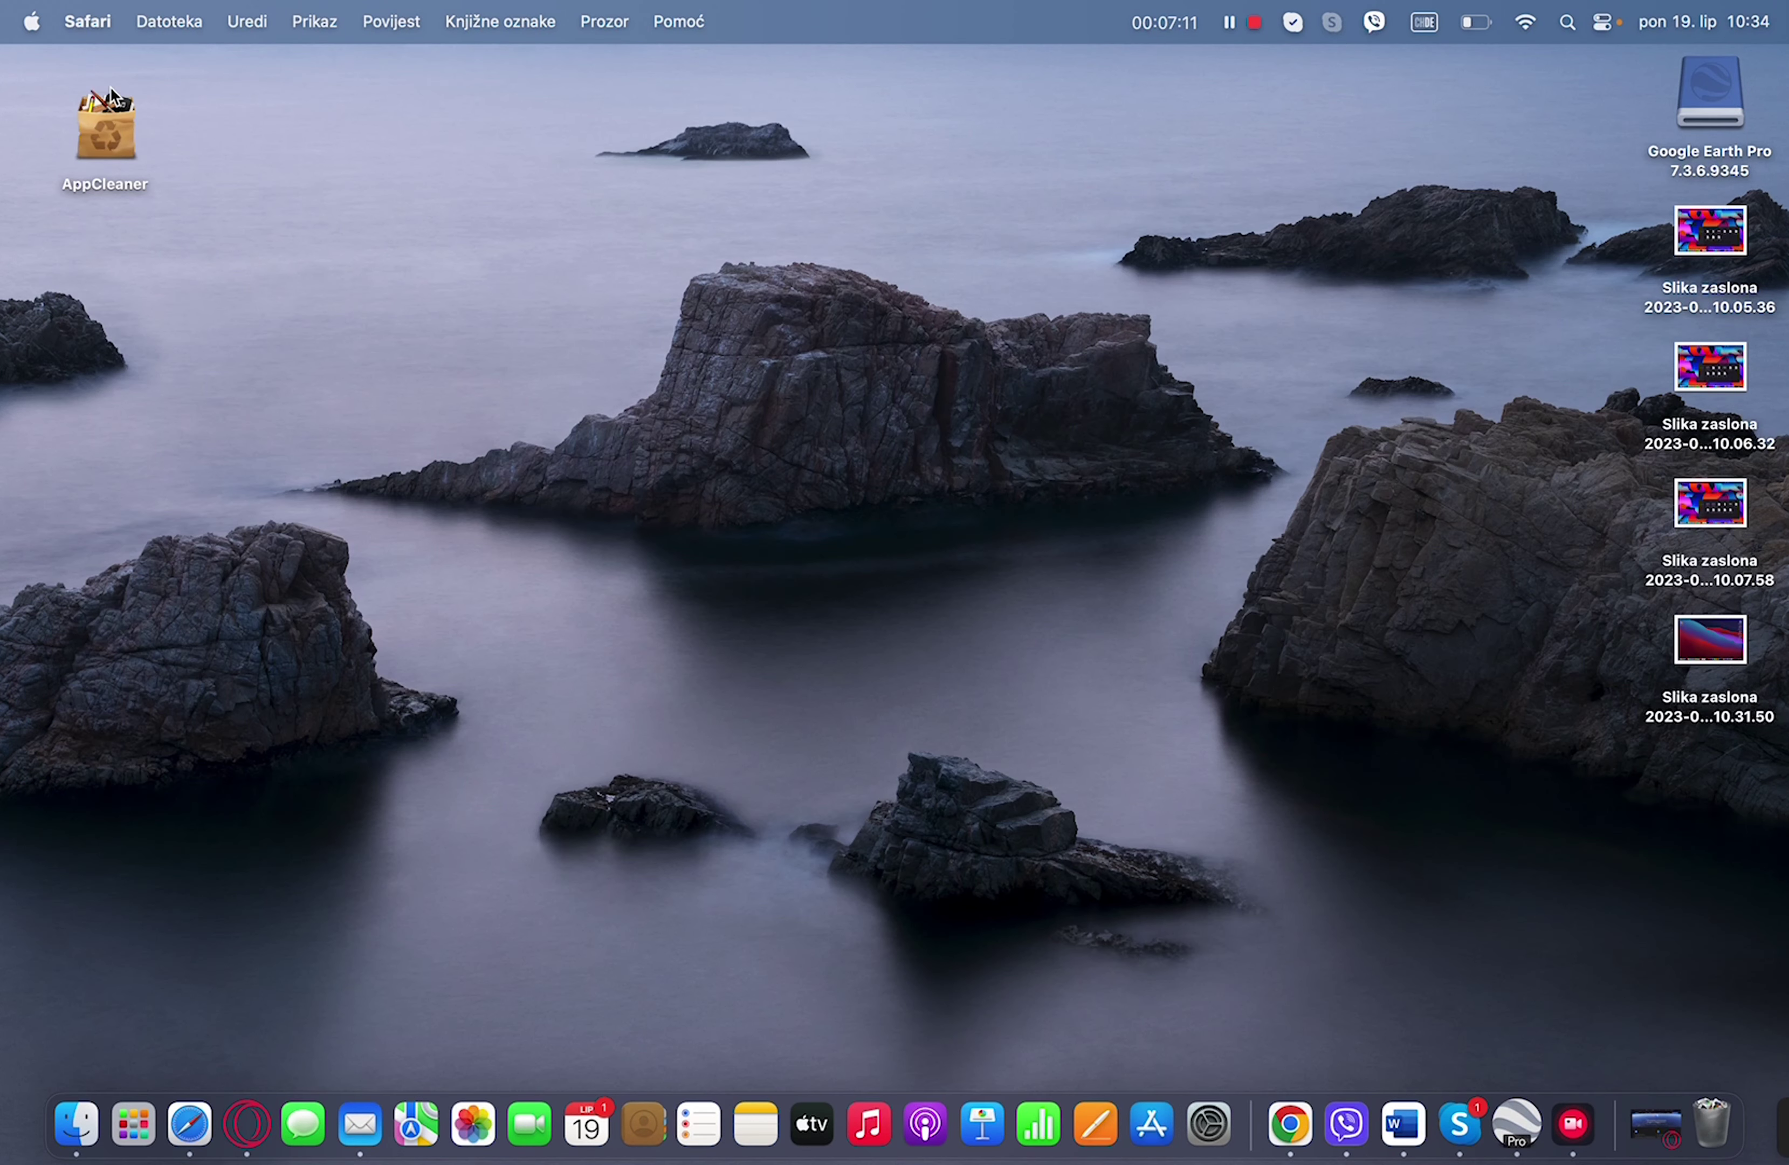
click(1516, 1123)
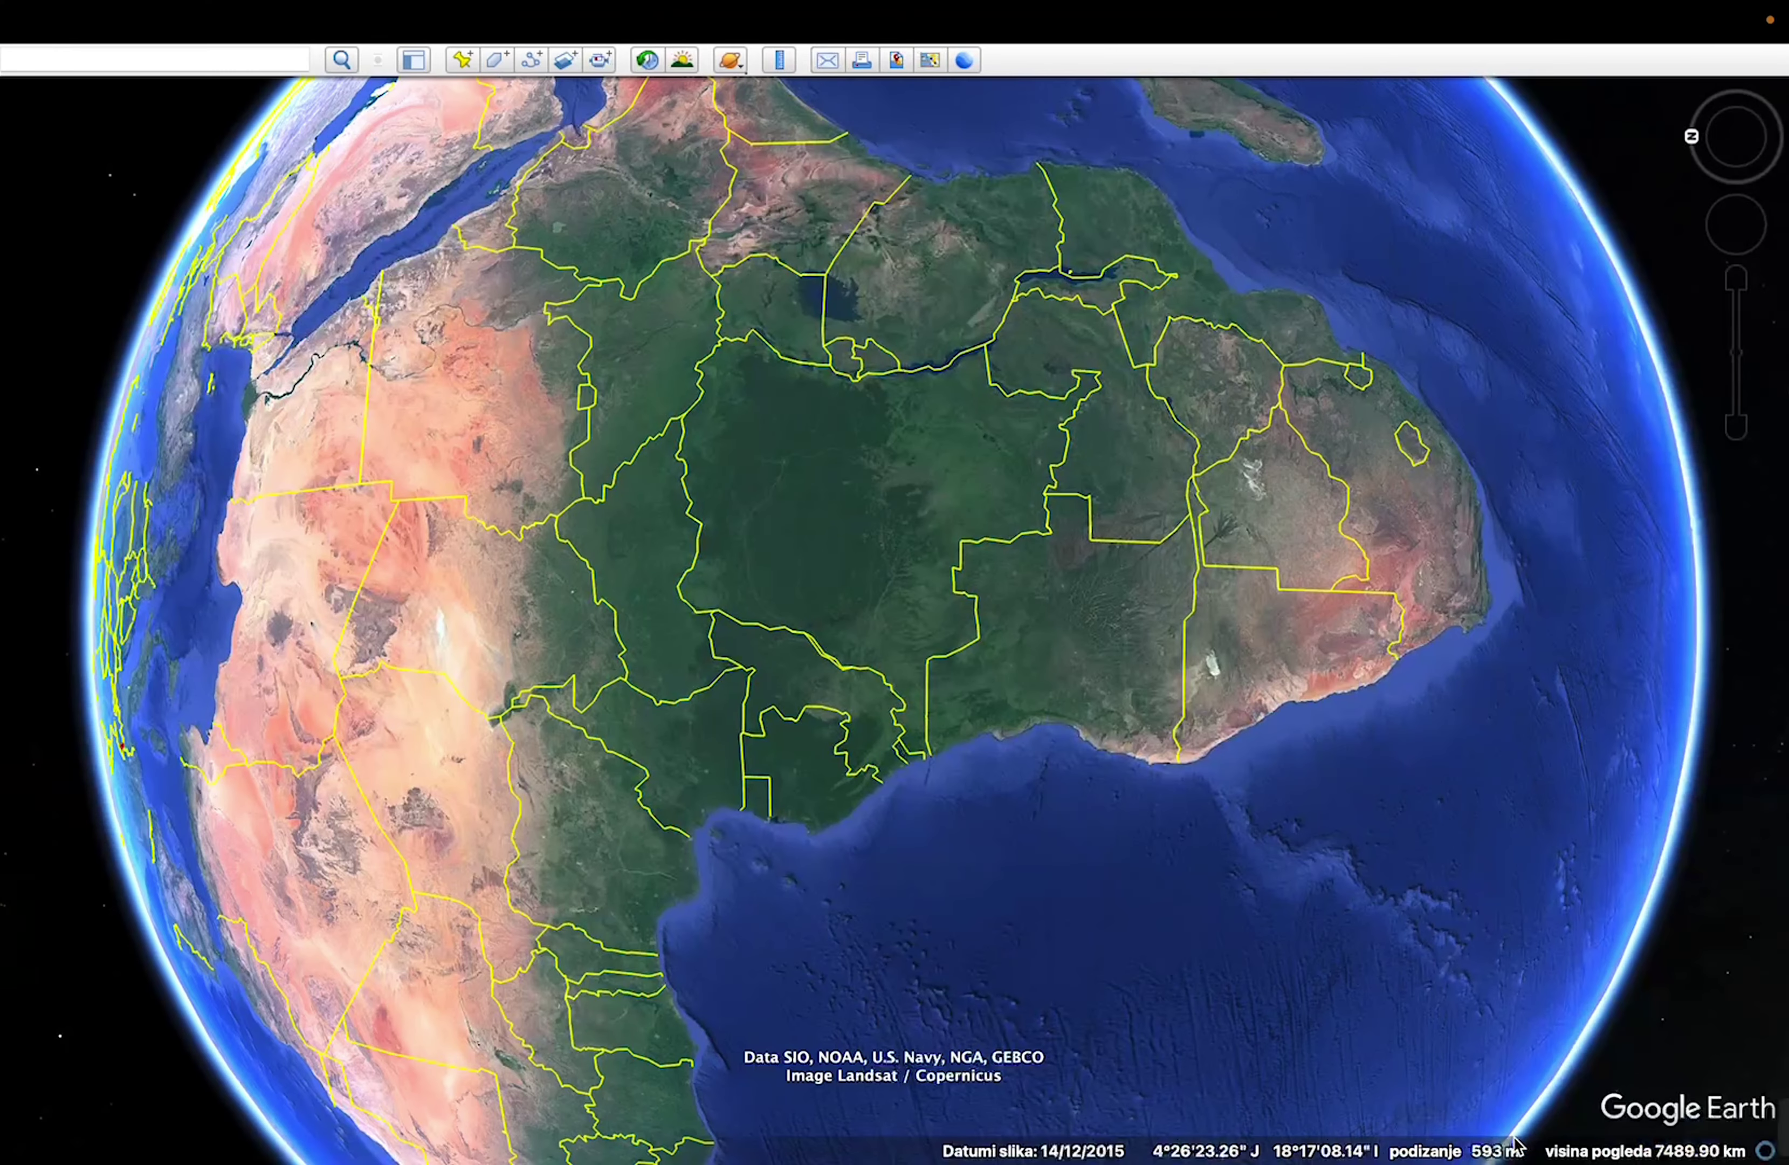
- Switch the displayed planet from Zemlja to Mars, rotate it, and zoom in on the surface near Beagle 2 Lander and Du Martheray
click(740, 66)
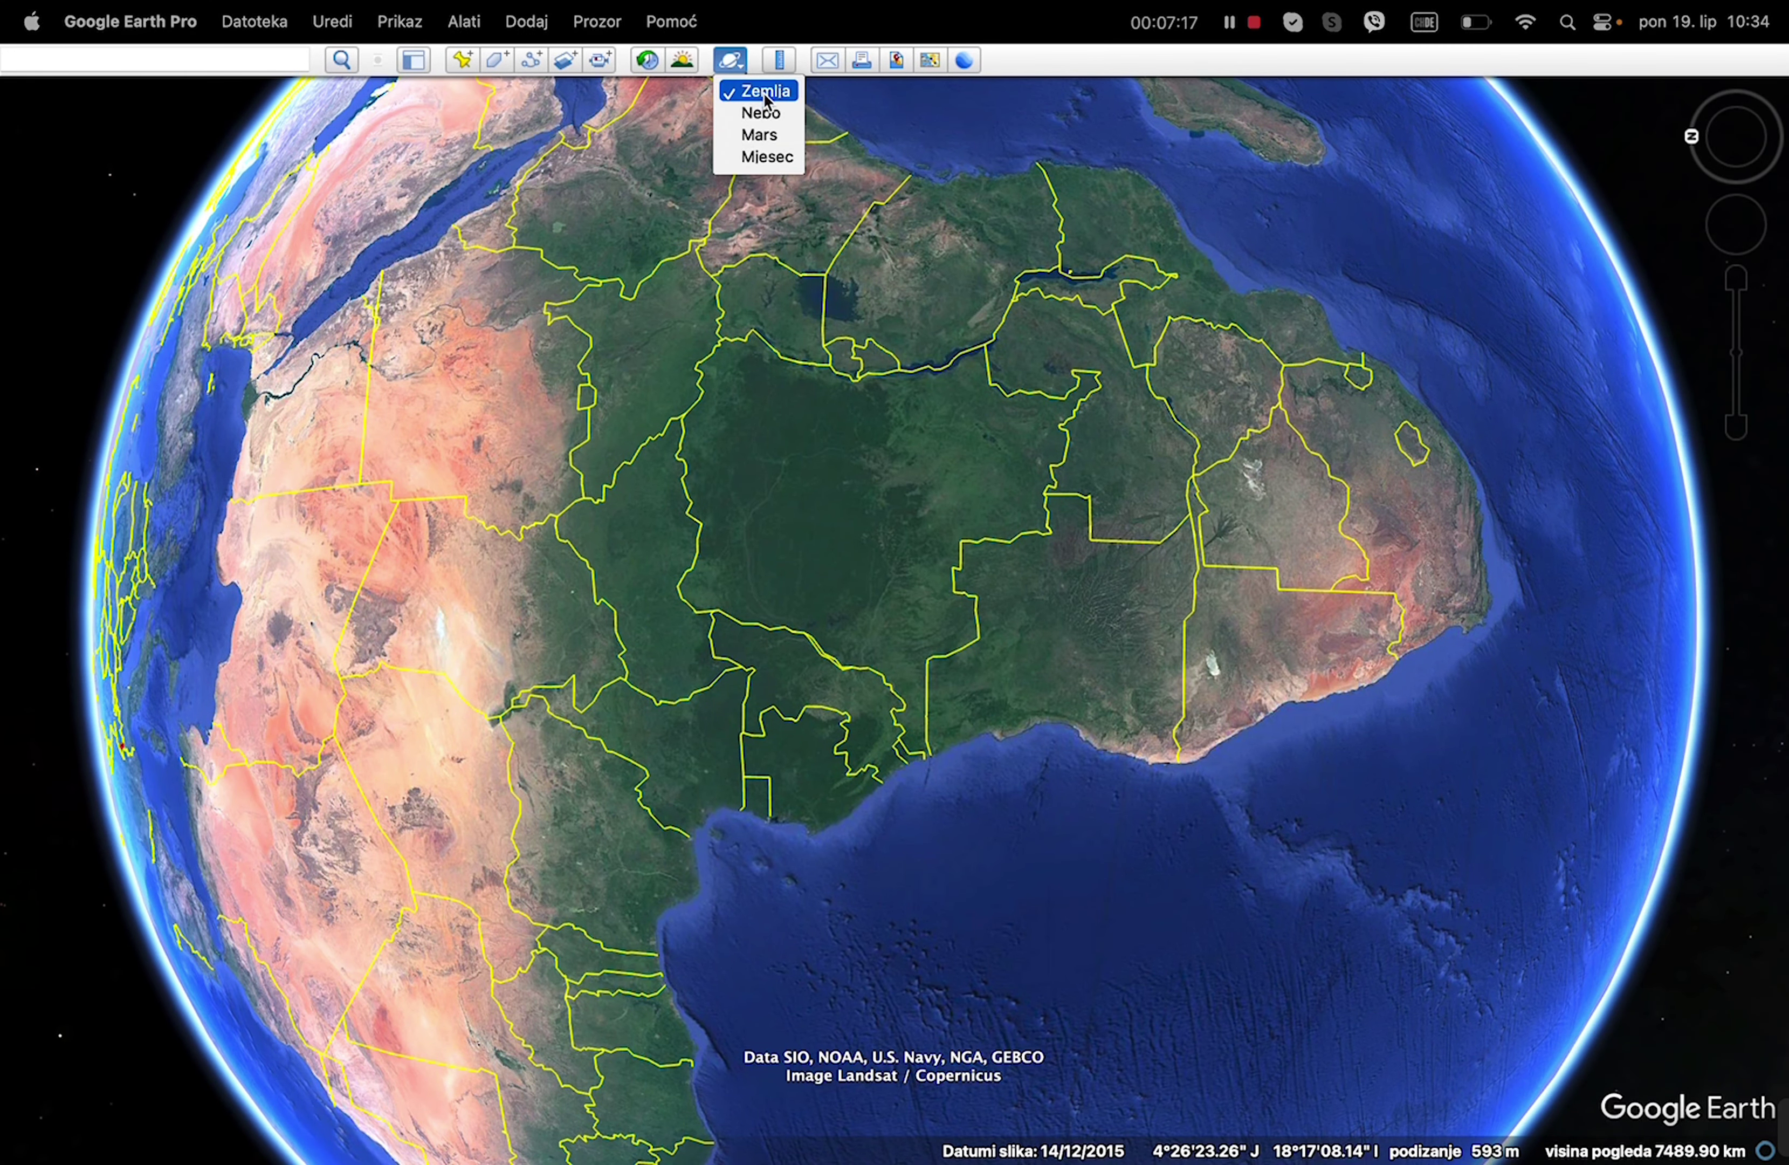
click(759, 135)
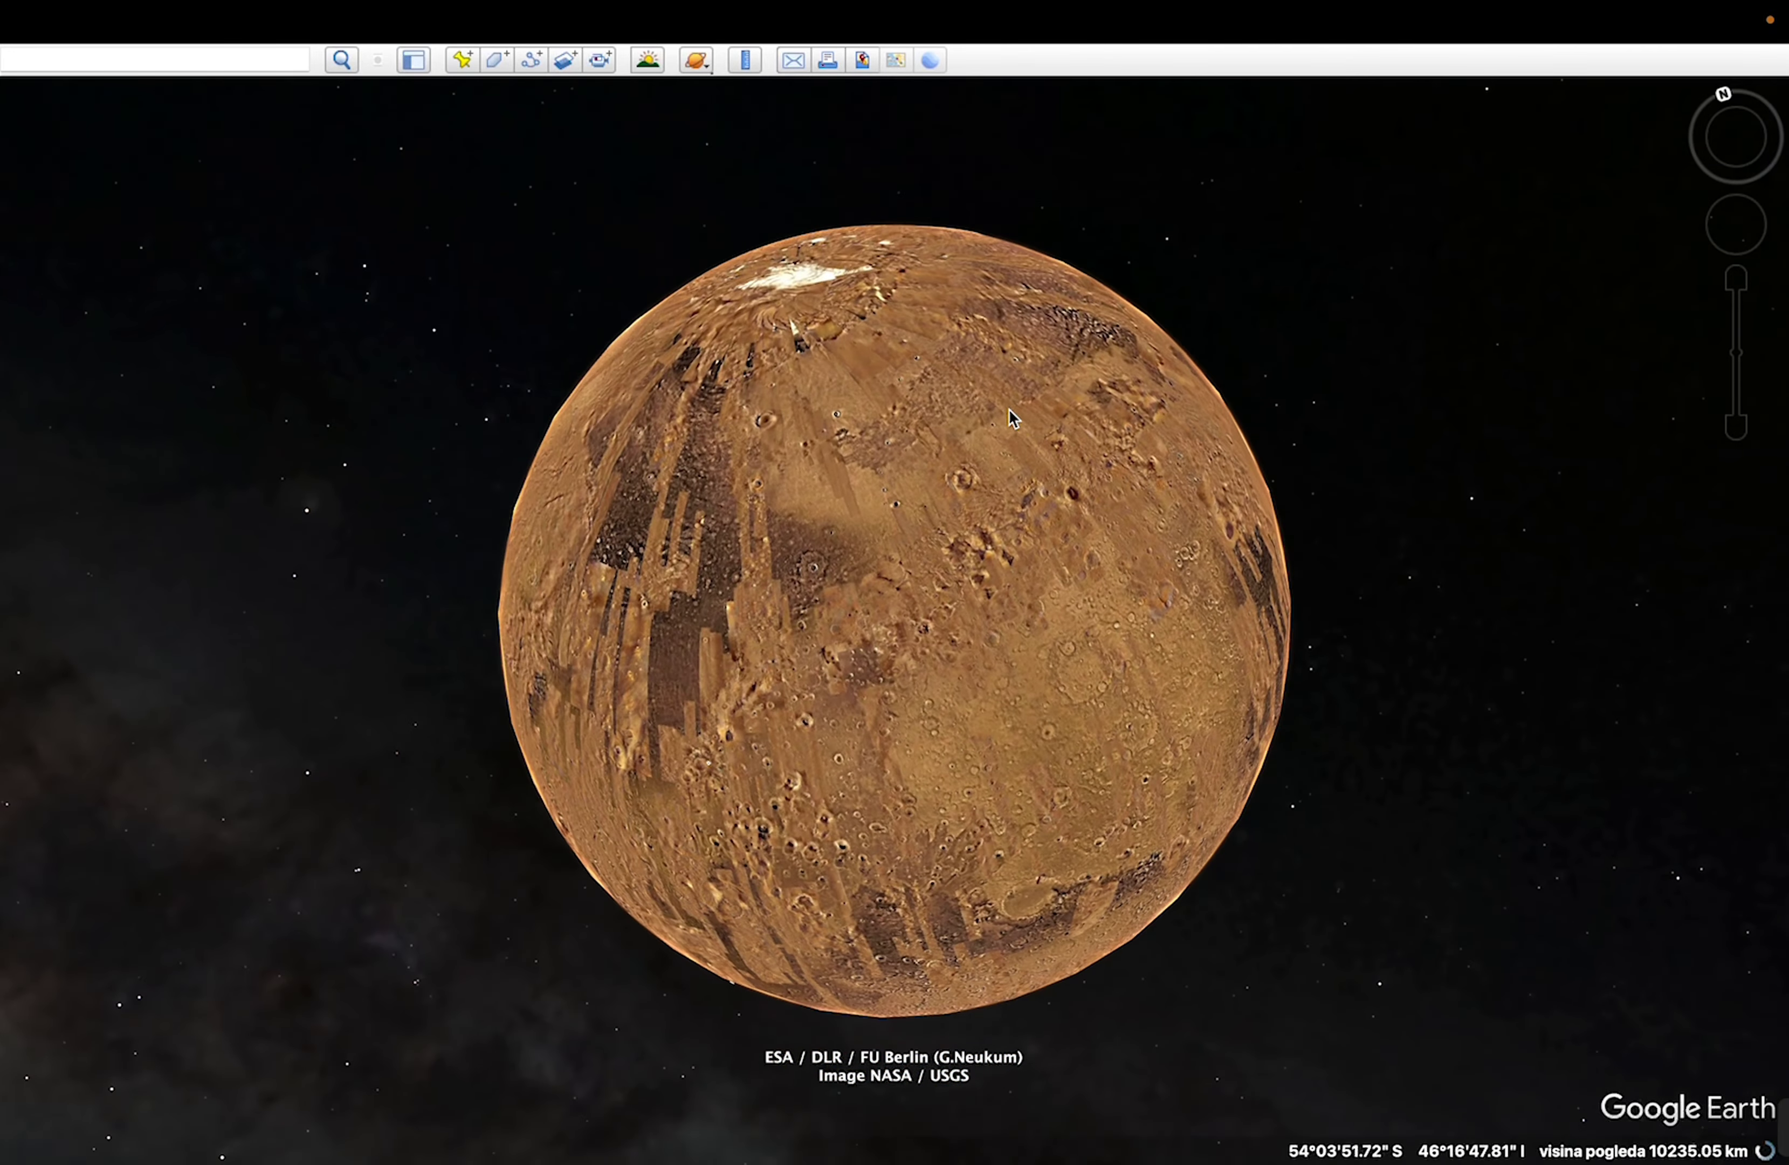
drag(1008, 408, 760, 700)
drag(810, 618, 948, 721)
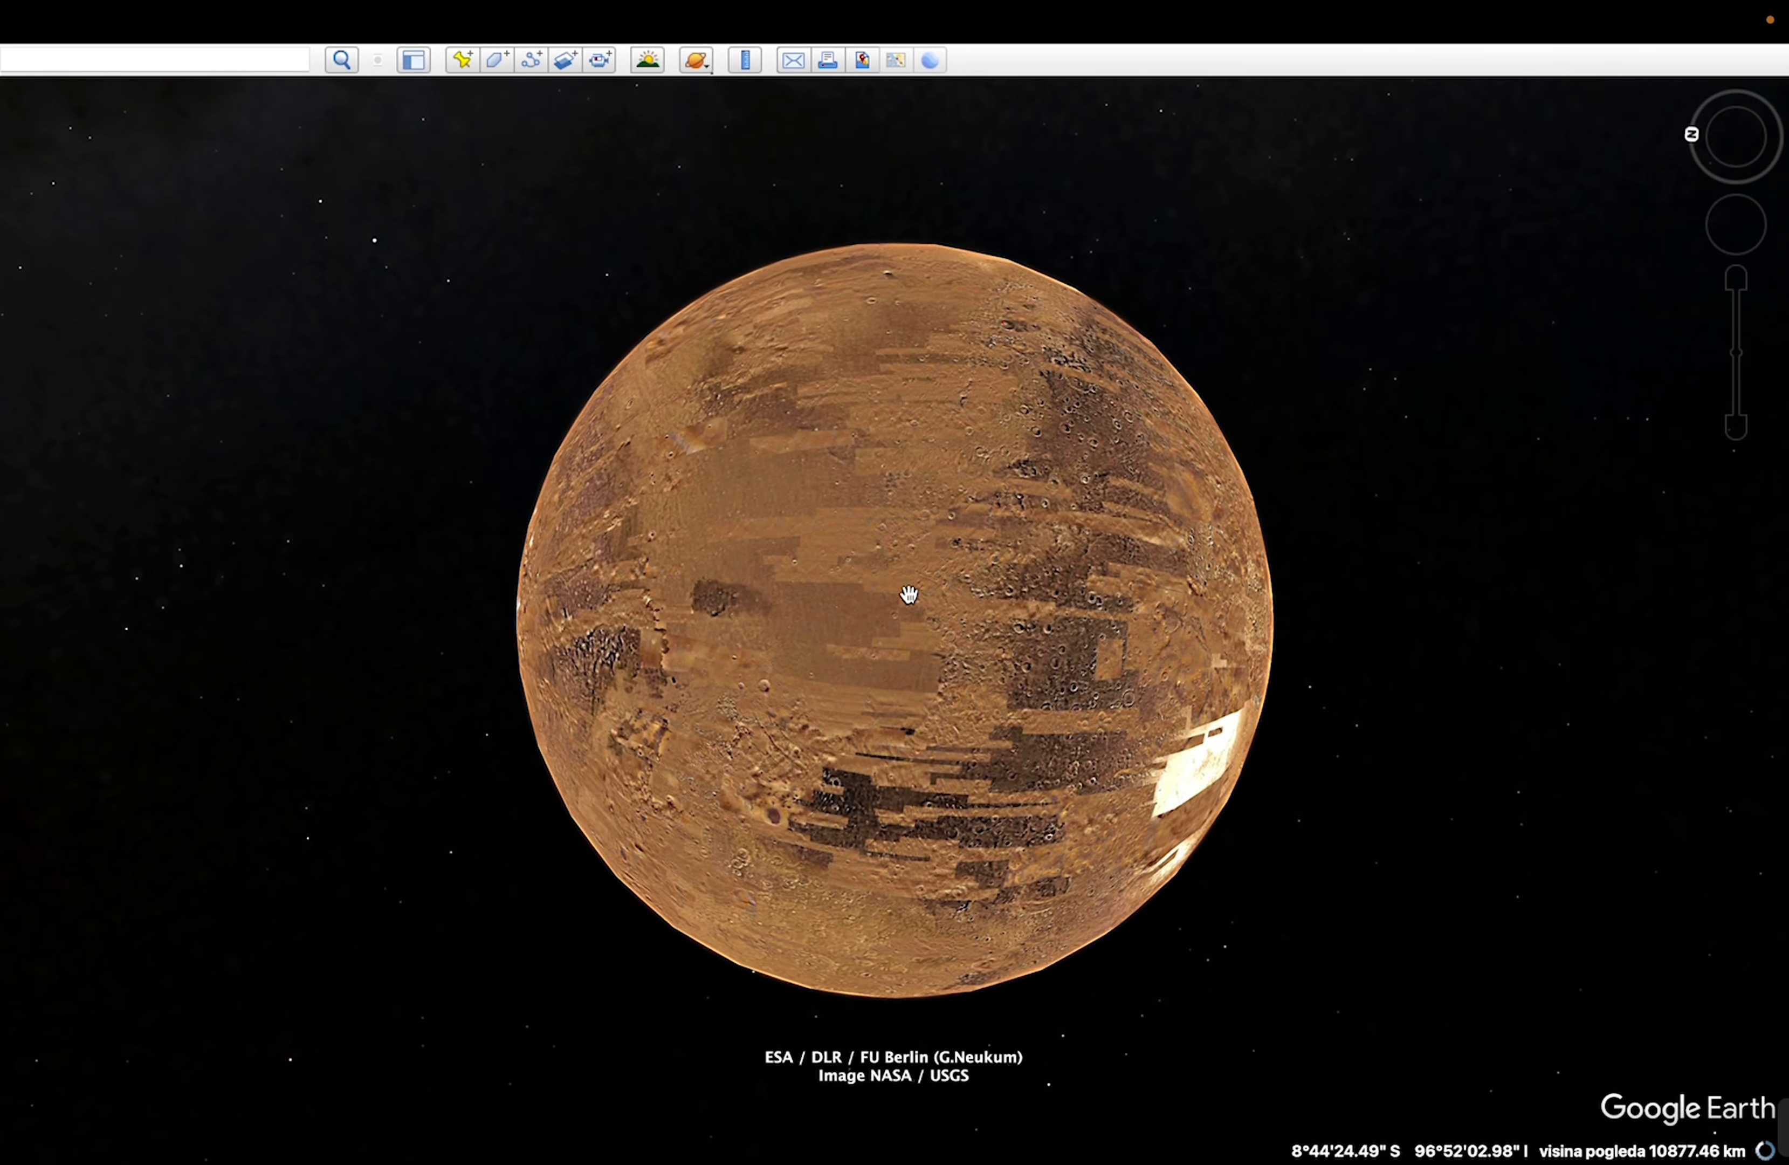
mouse_move(1733, 336)
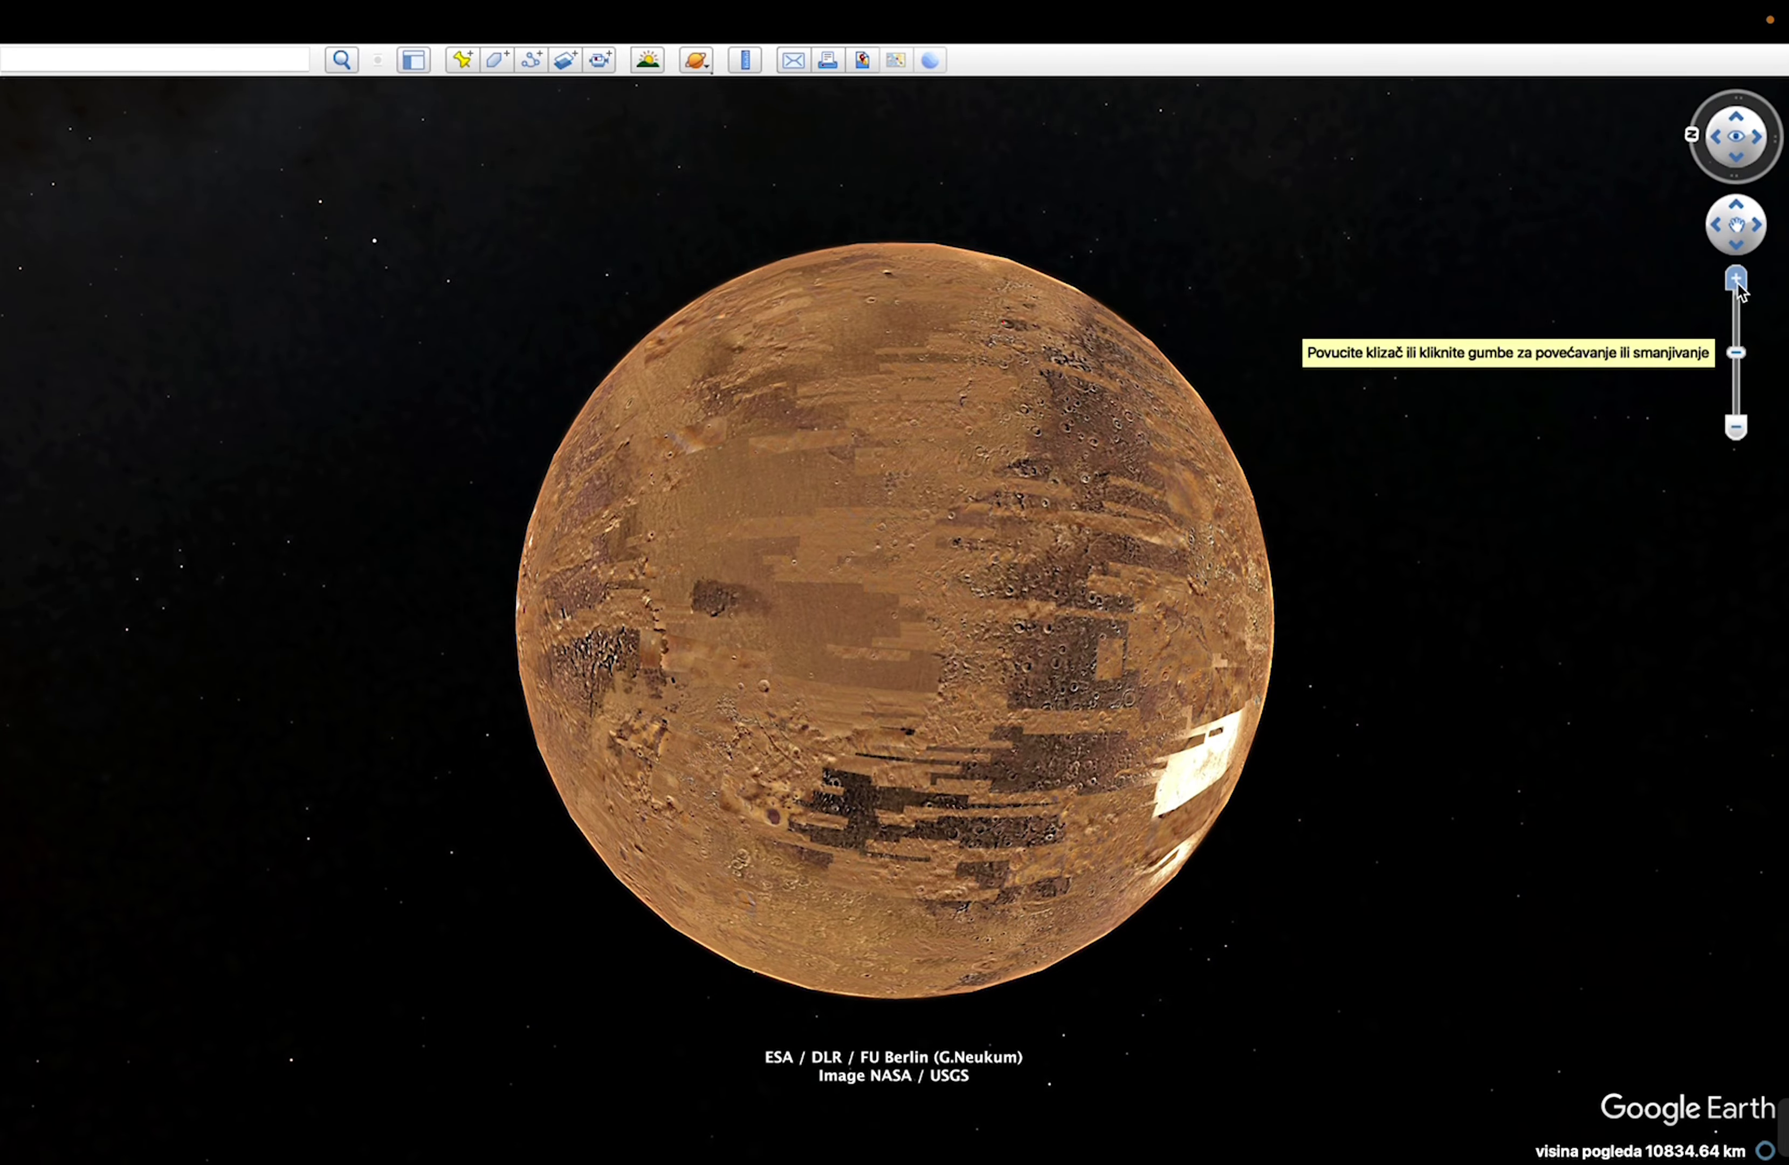
click(1737, 280)
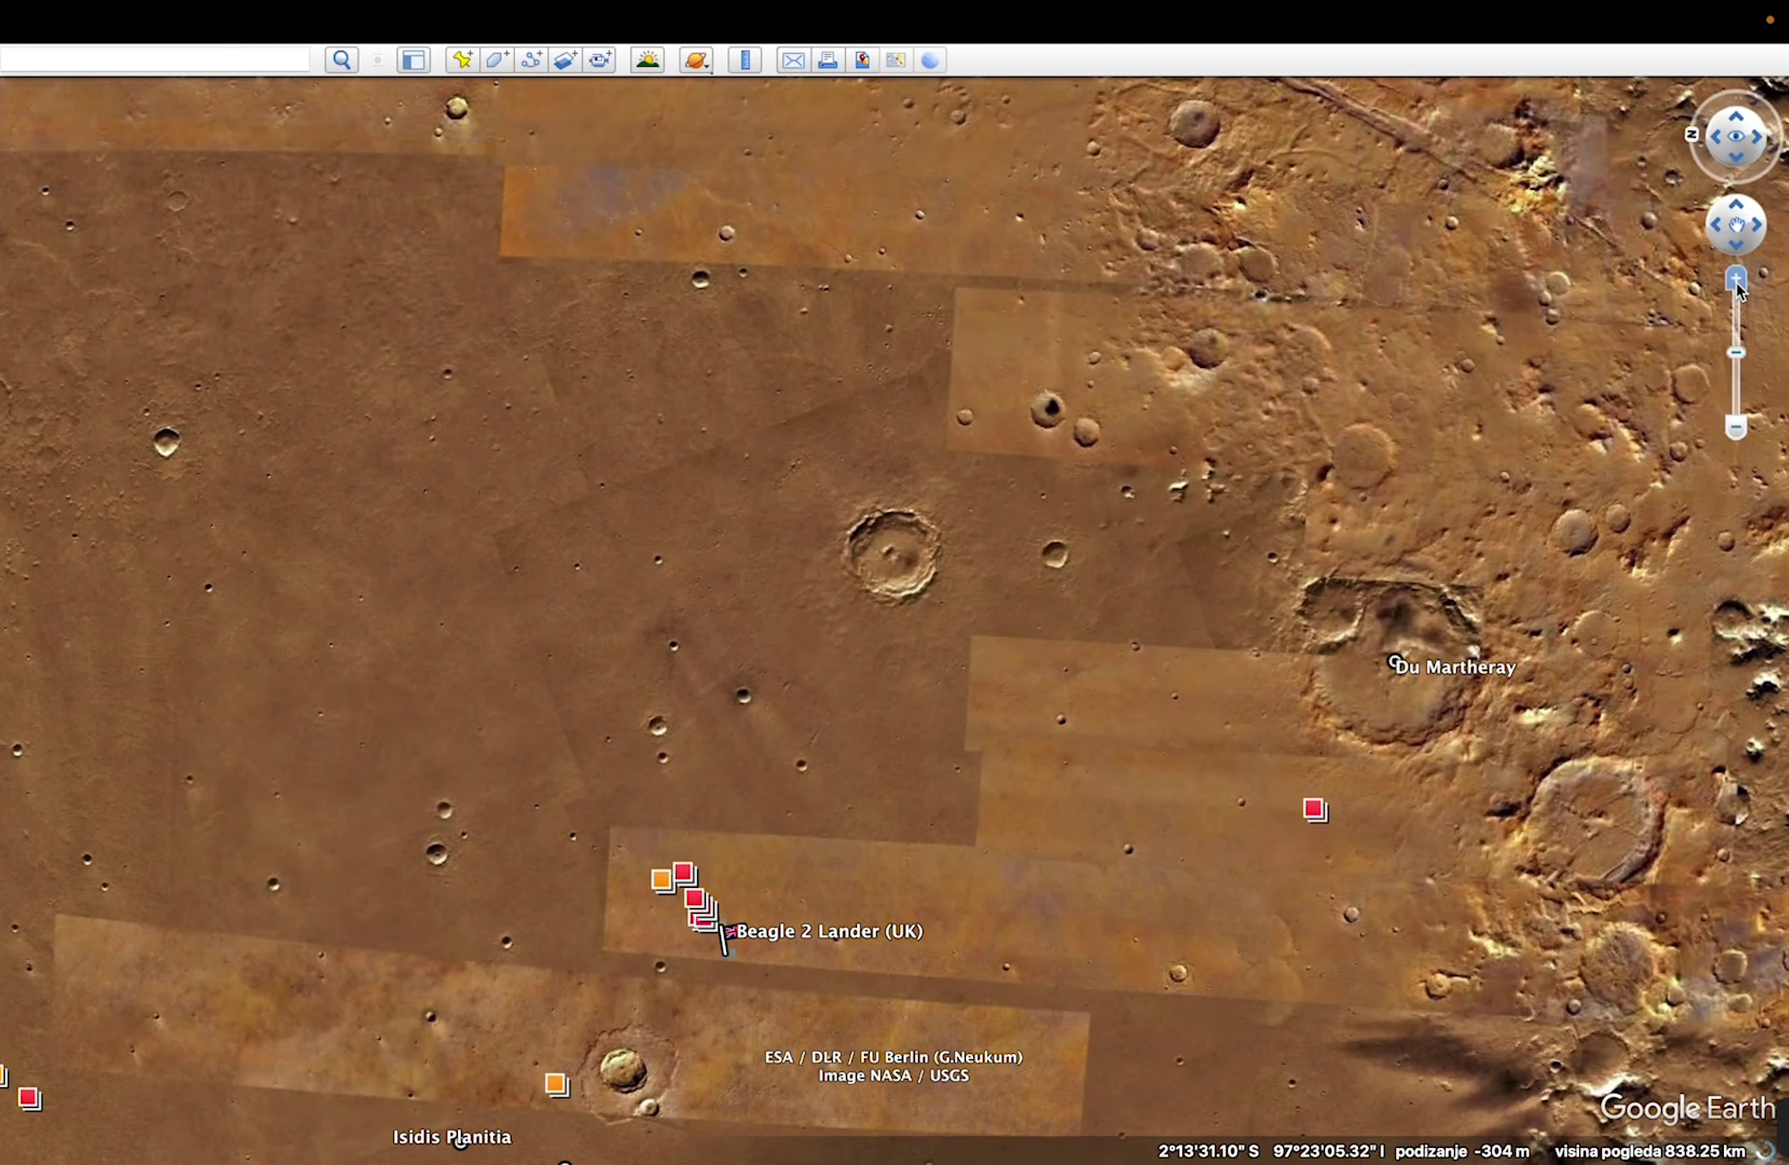
- View the details of the HiRISE and Context Camera images near Beagle 2 Lander, and dismiss them
click(683, 880)
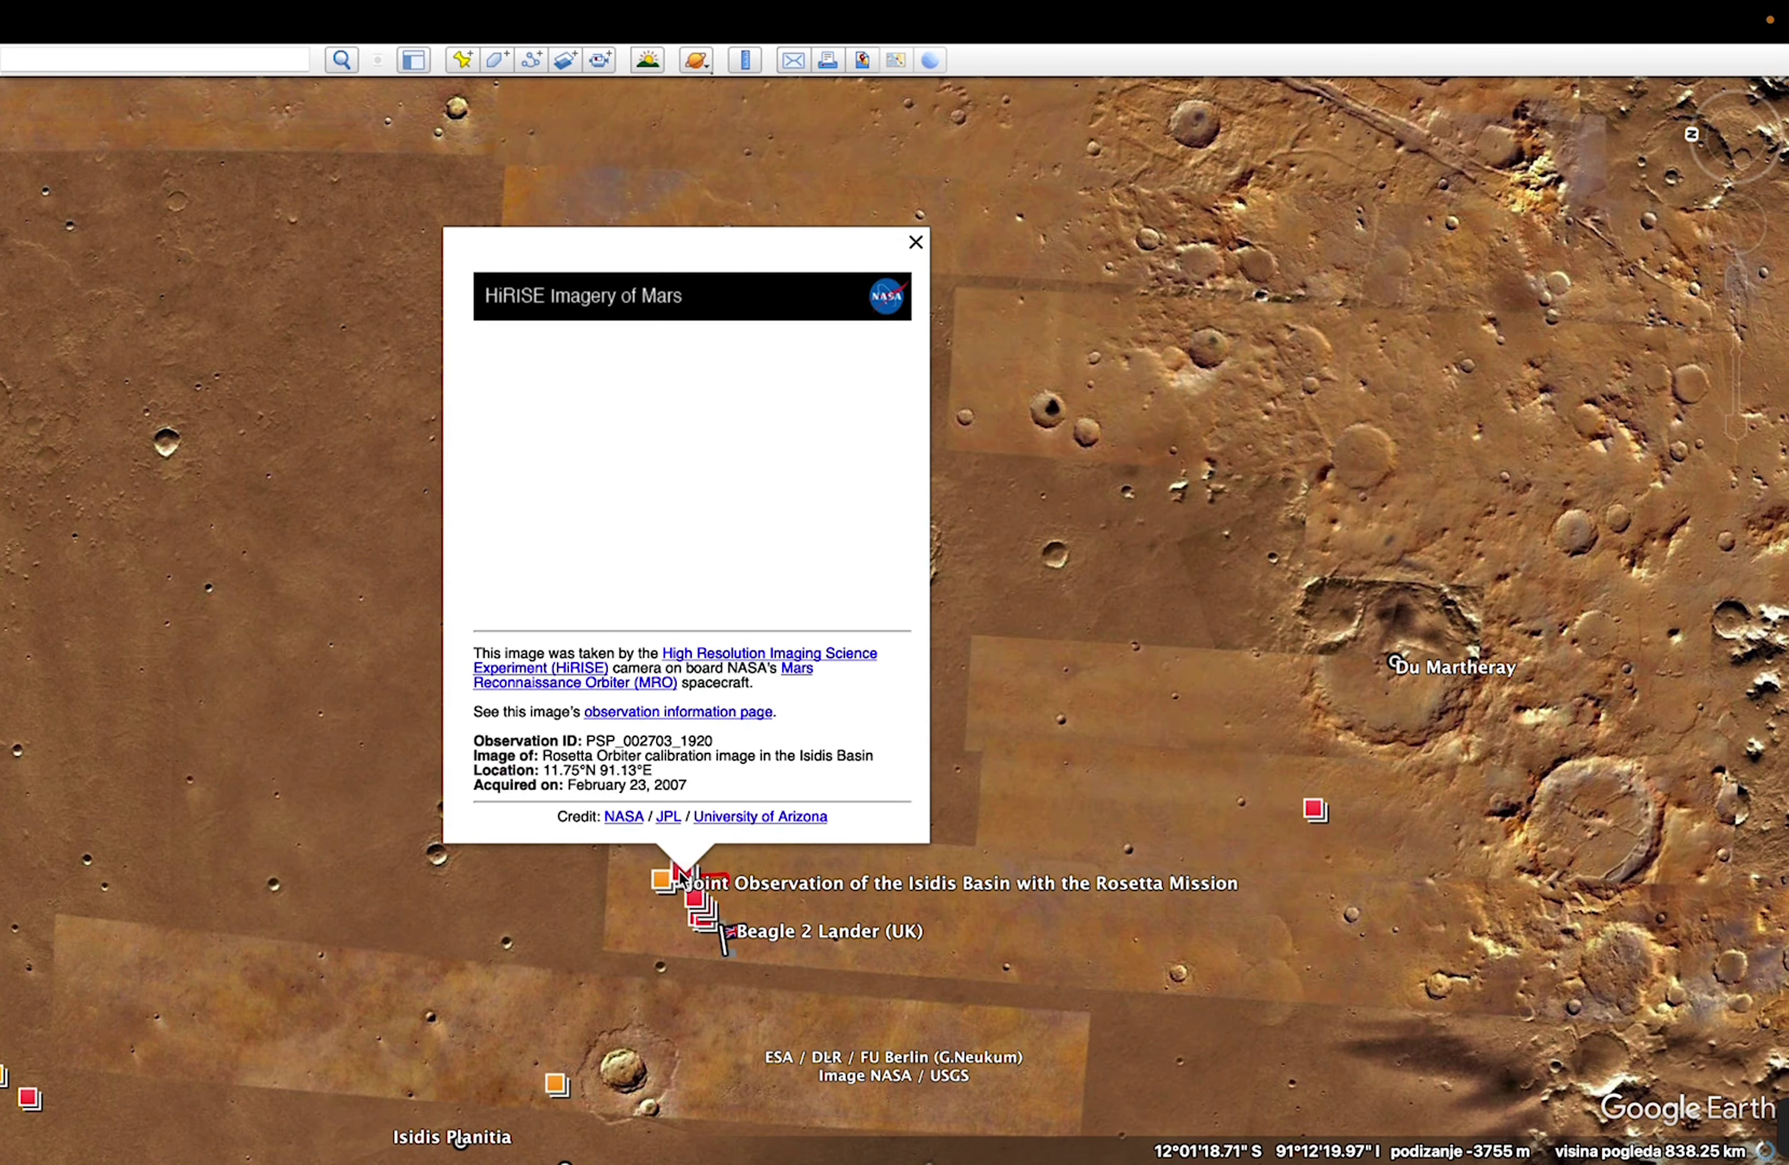
click(663, 889)
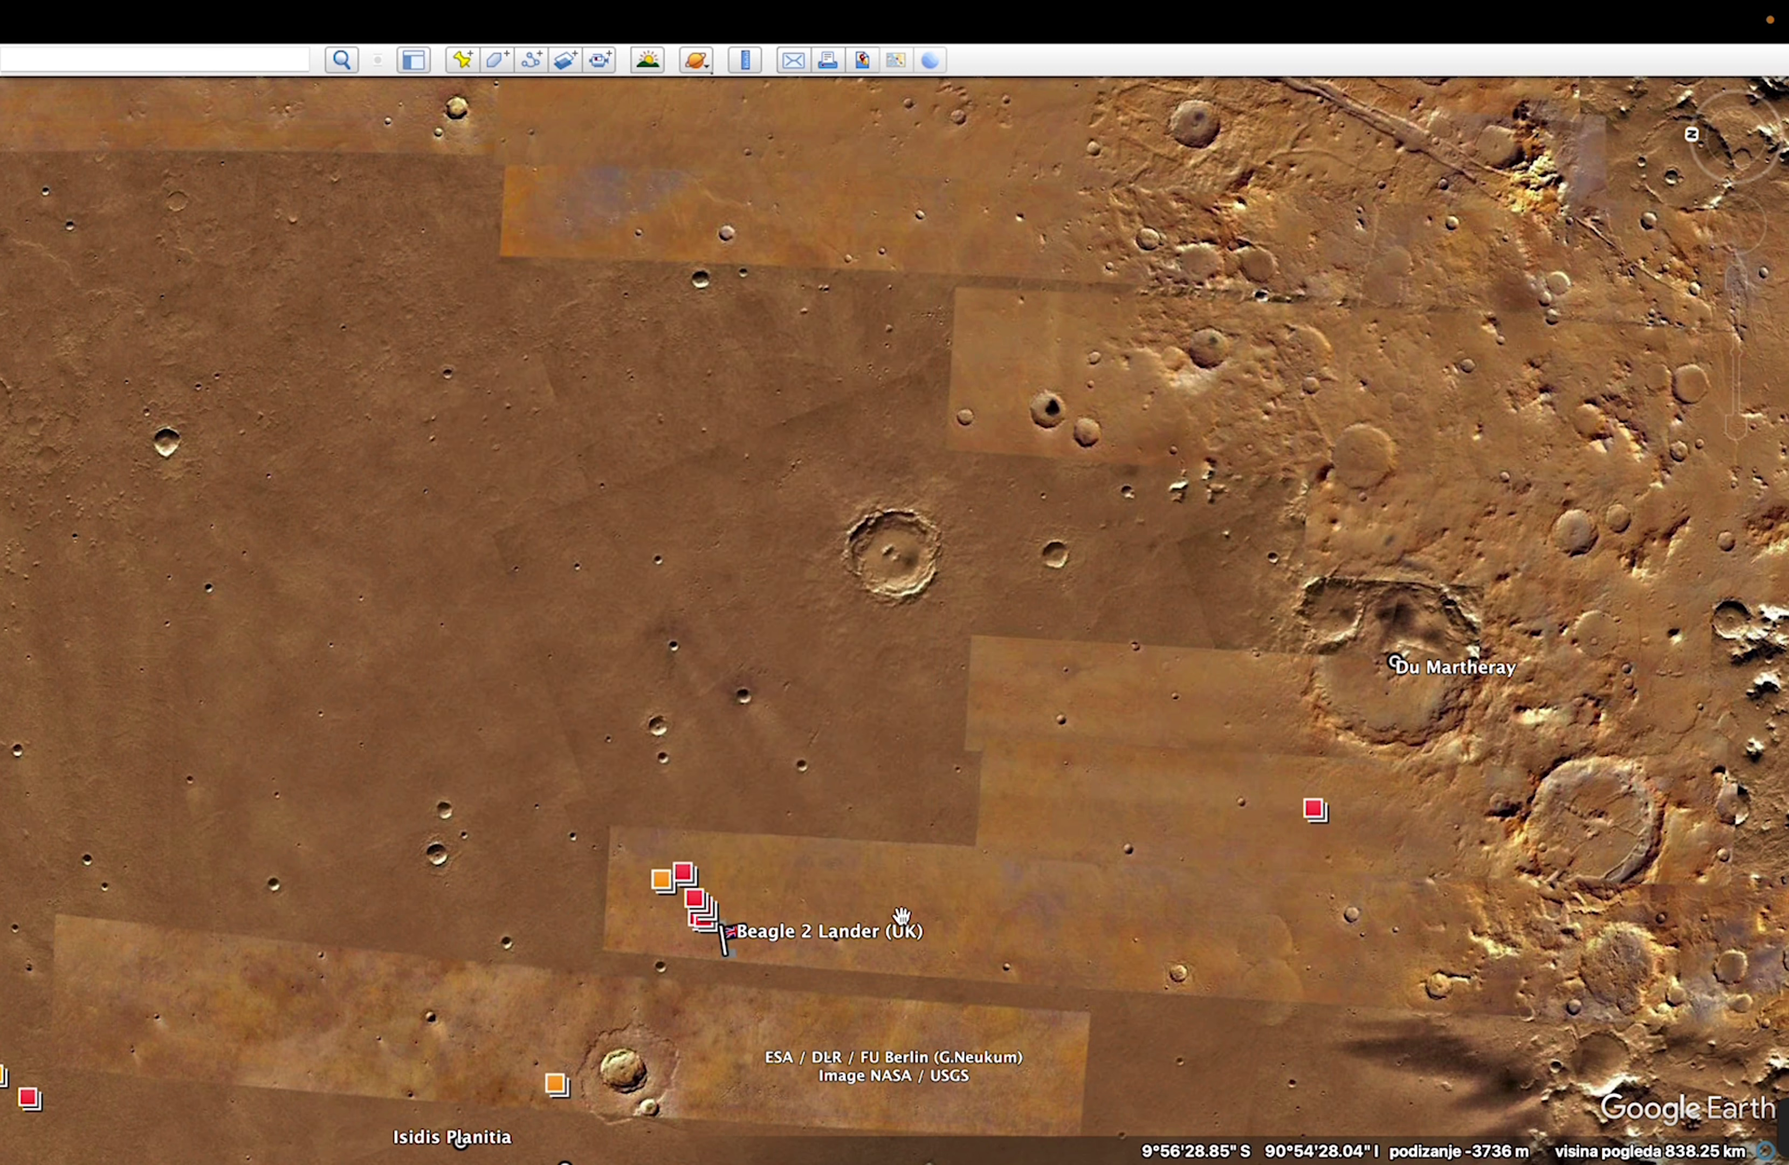
click(658, 885)
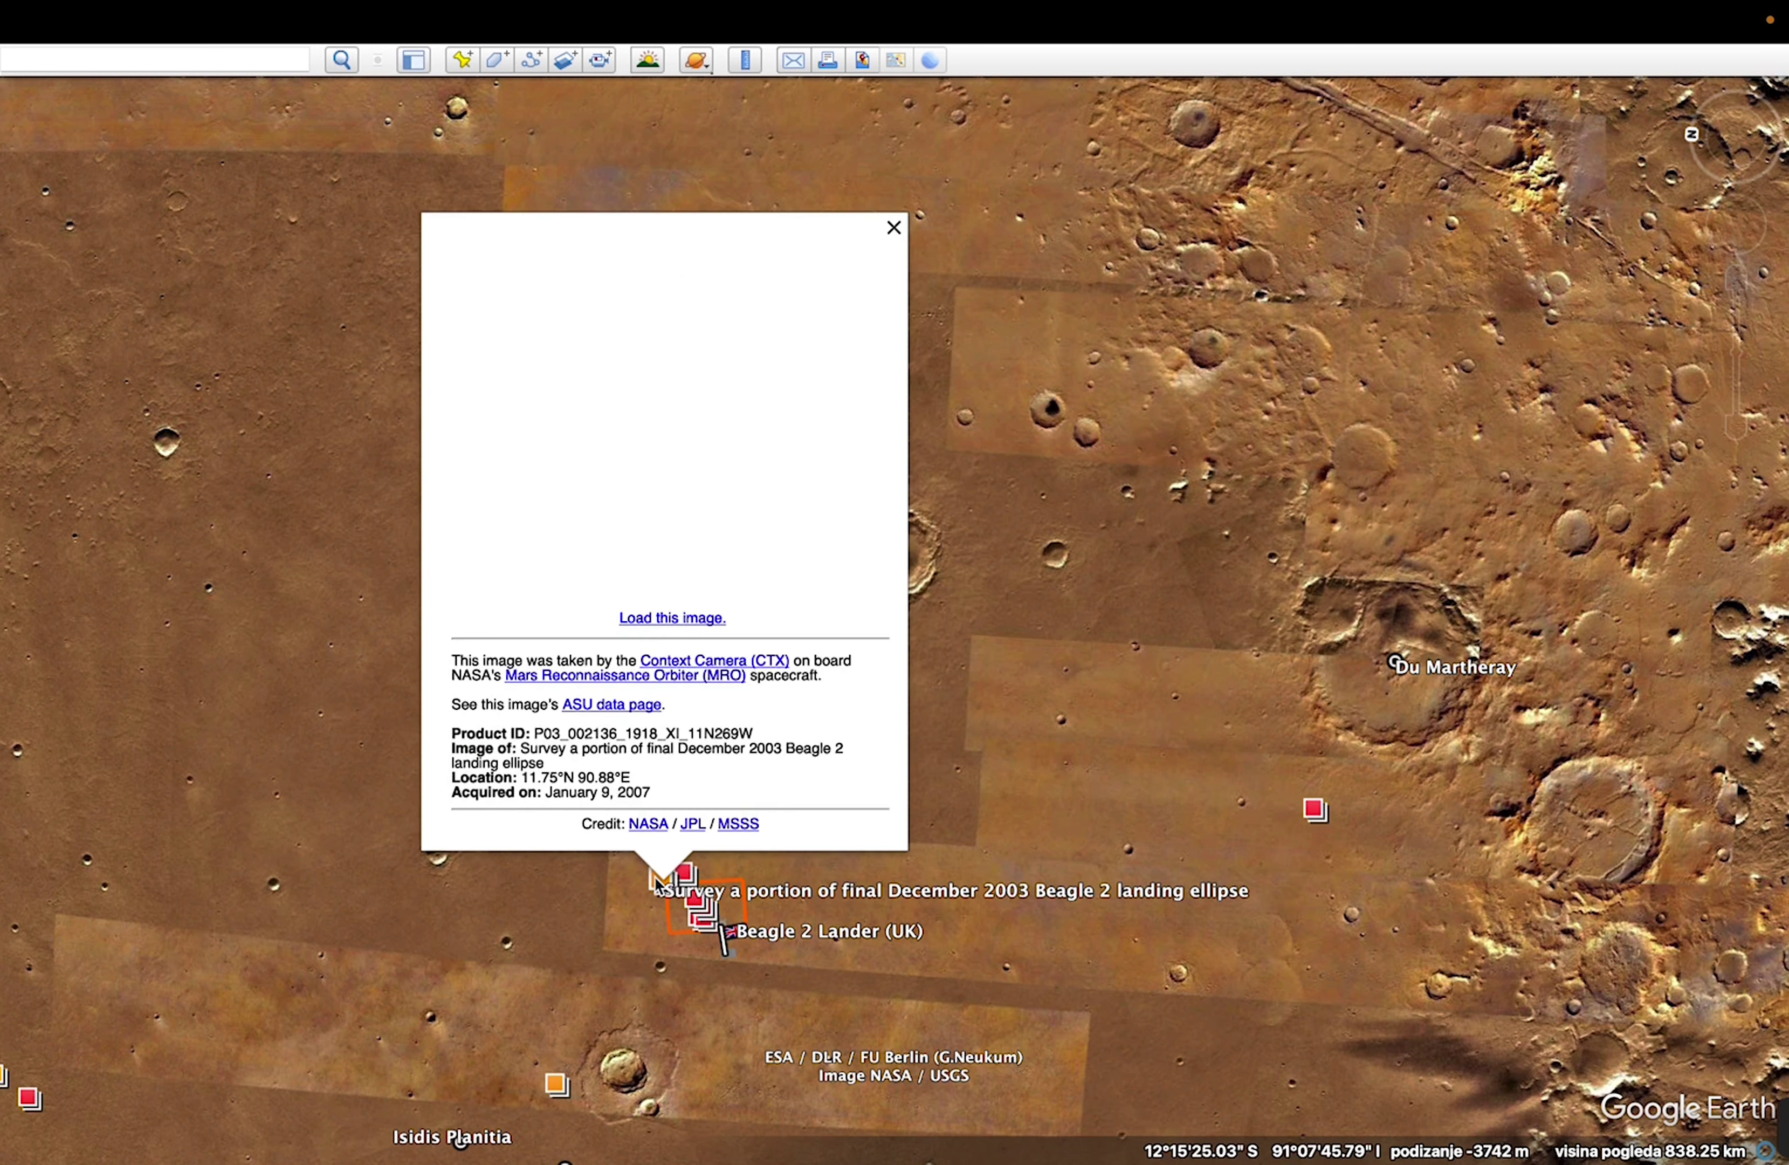
click(1076, 668)
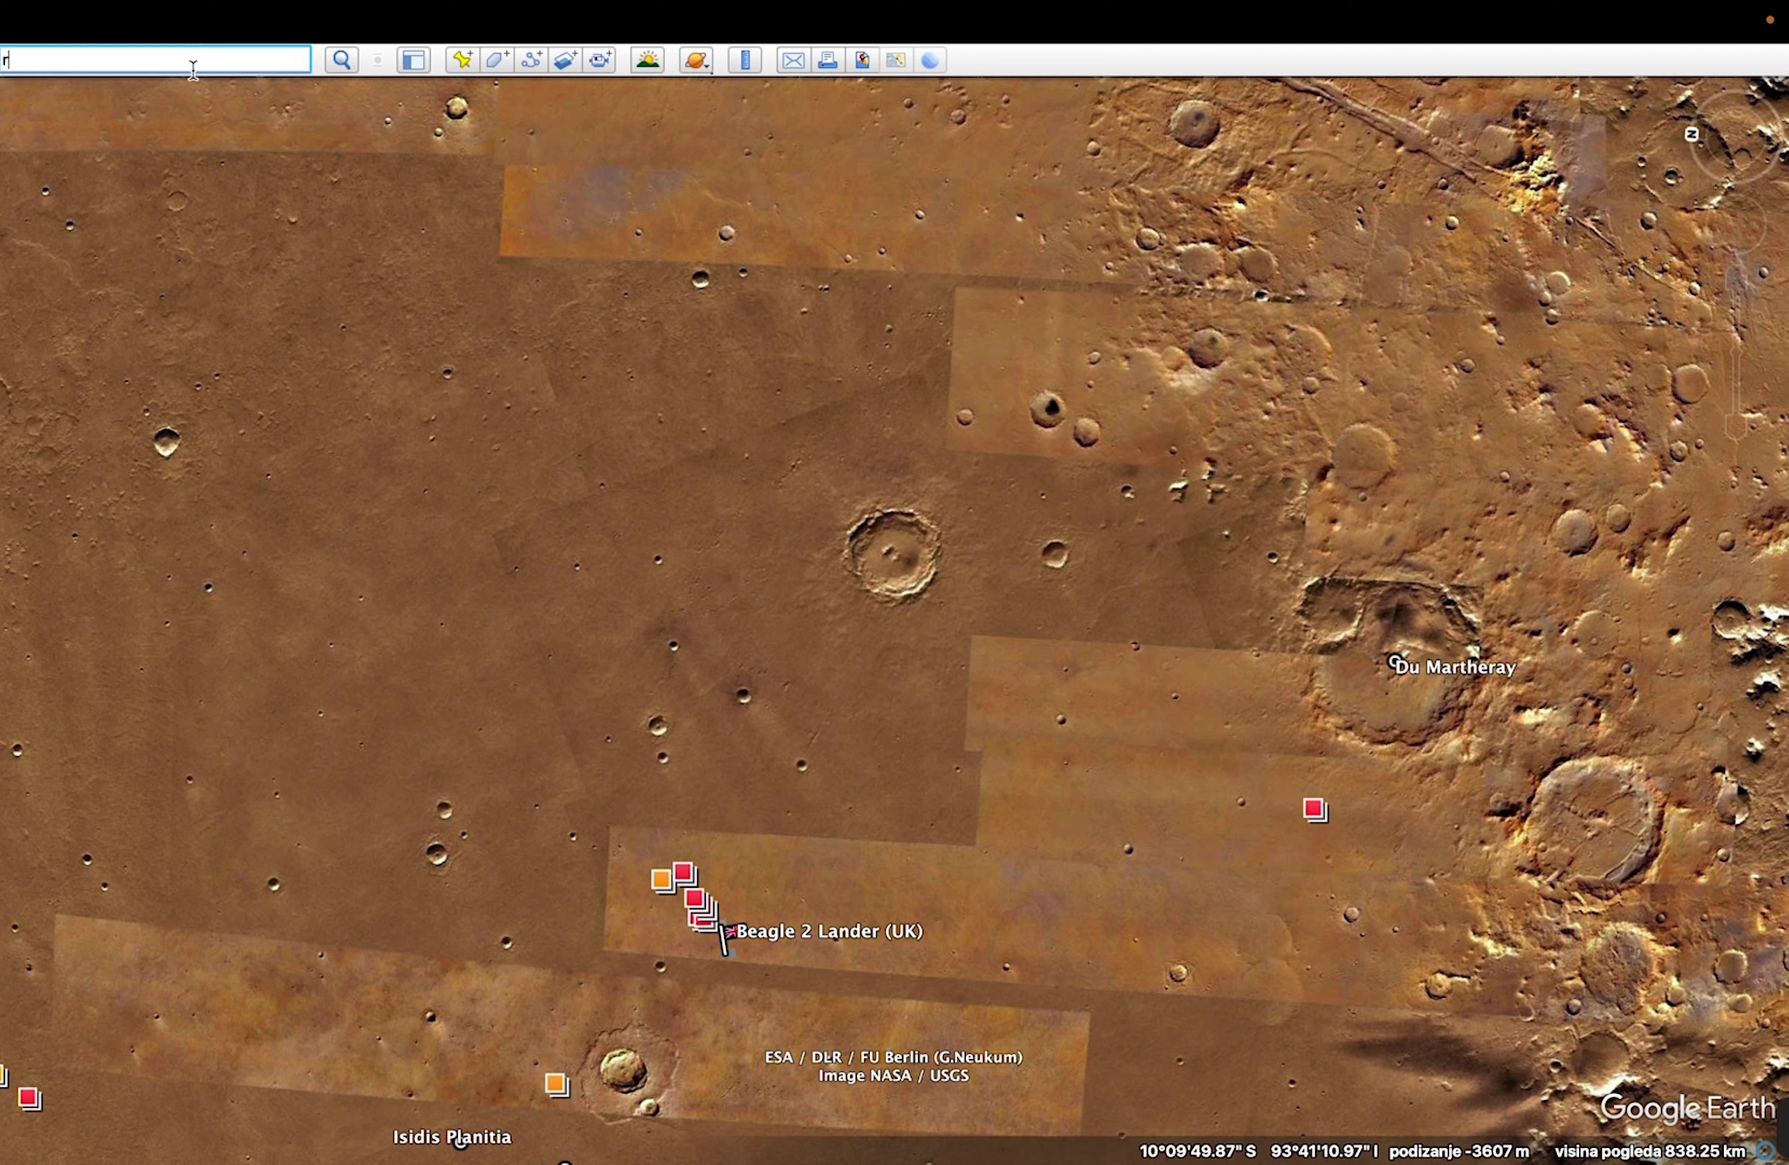
- Search Mars for "rover" and explore the surface around Libya Montes
mouse_move(352, 11)
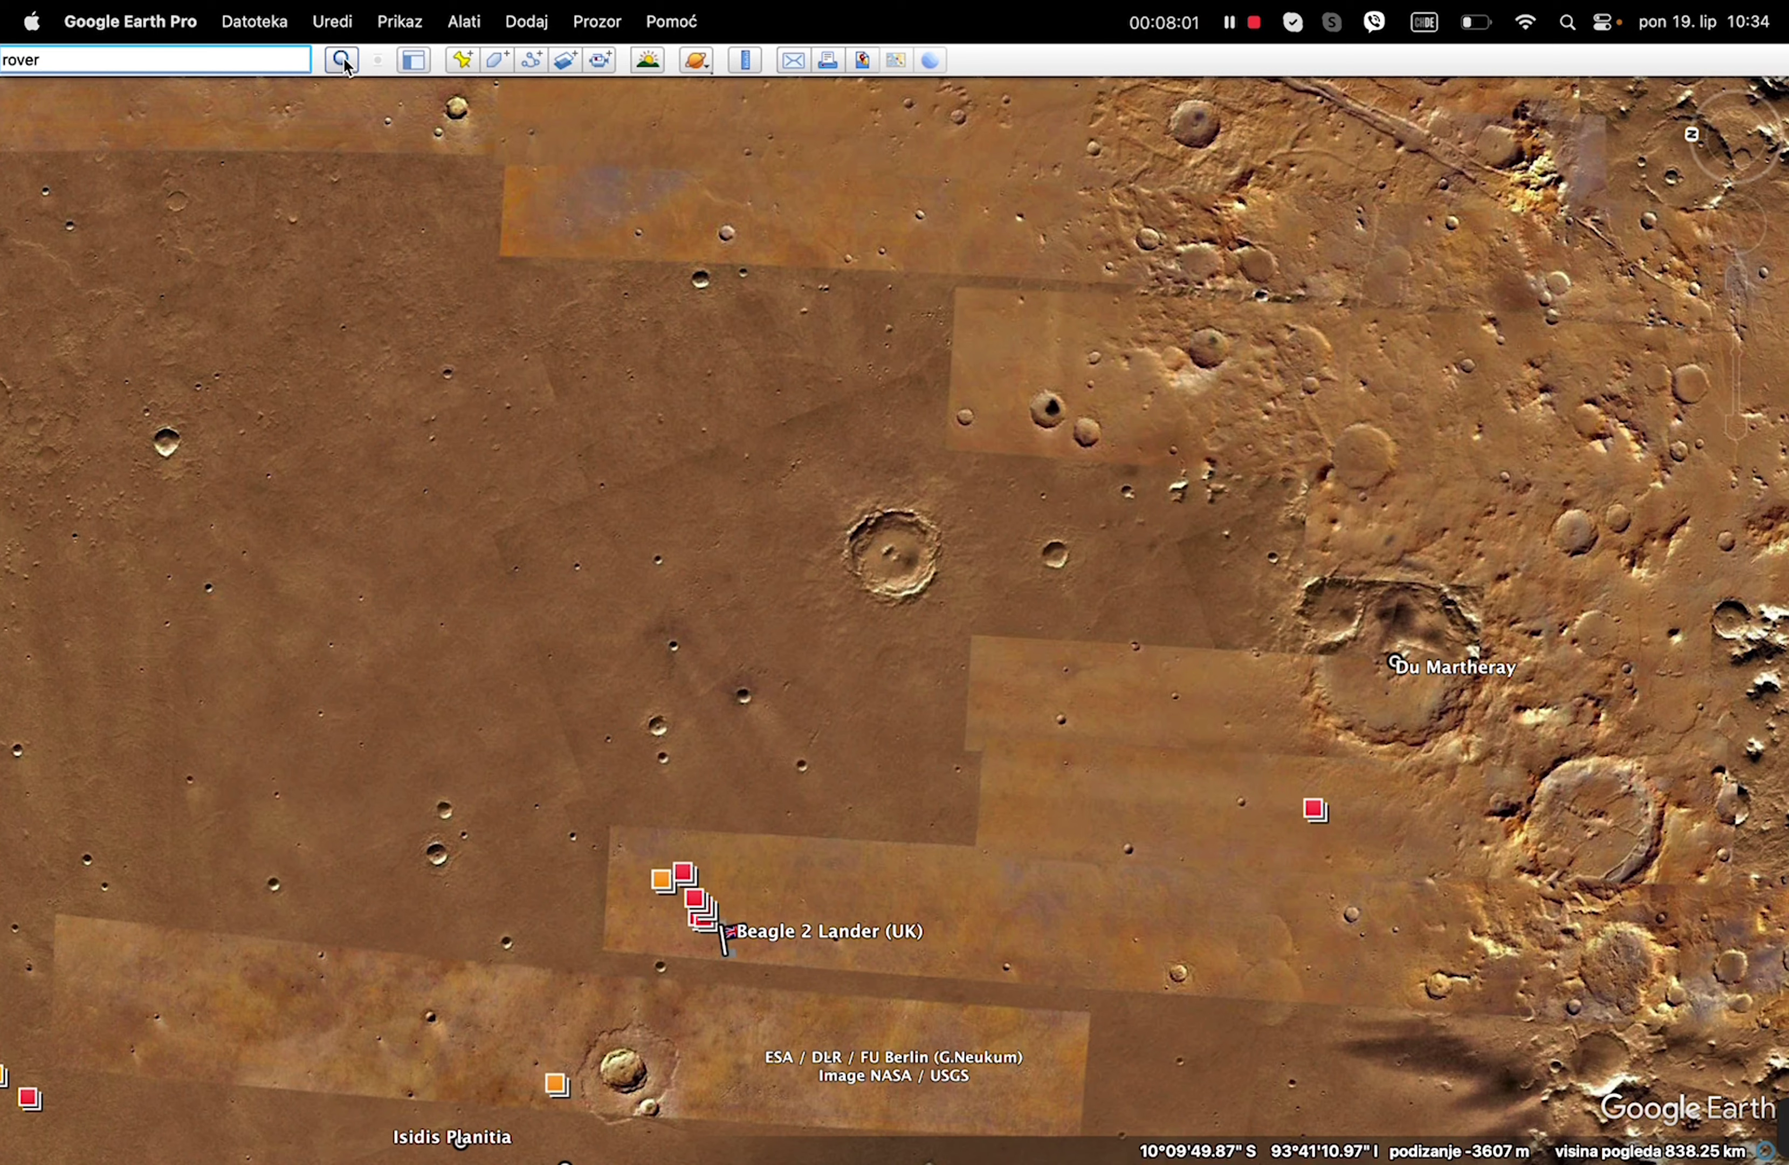
drag(1437, 923, 1286, 870)
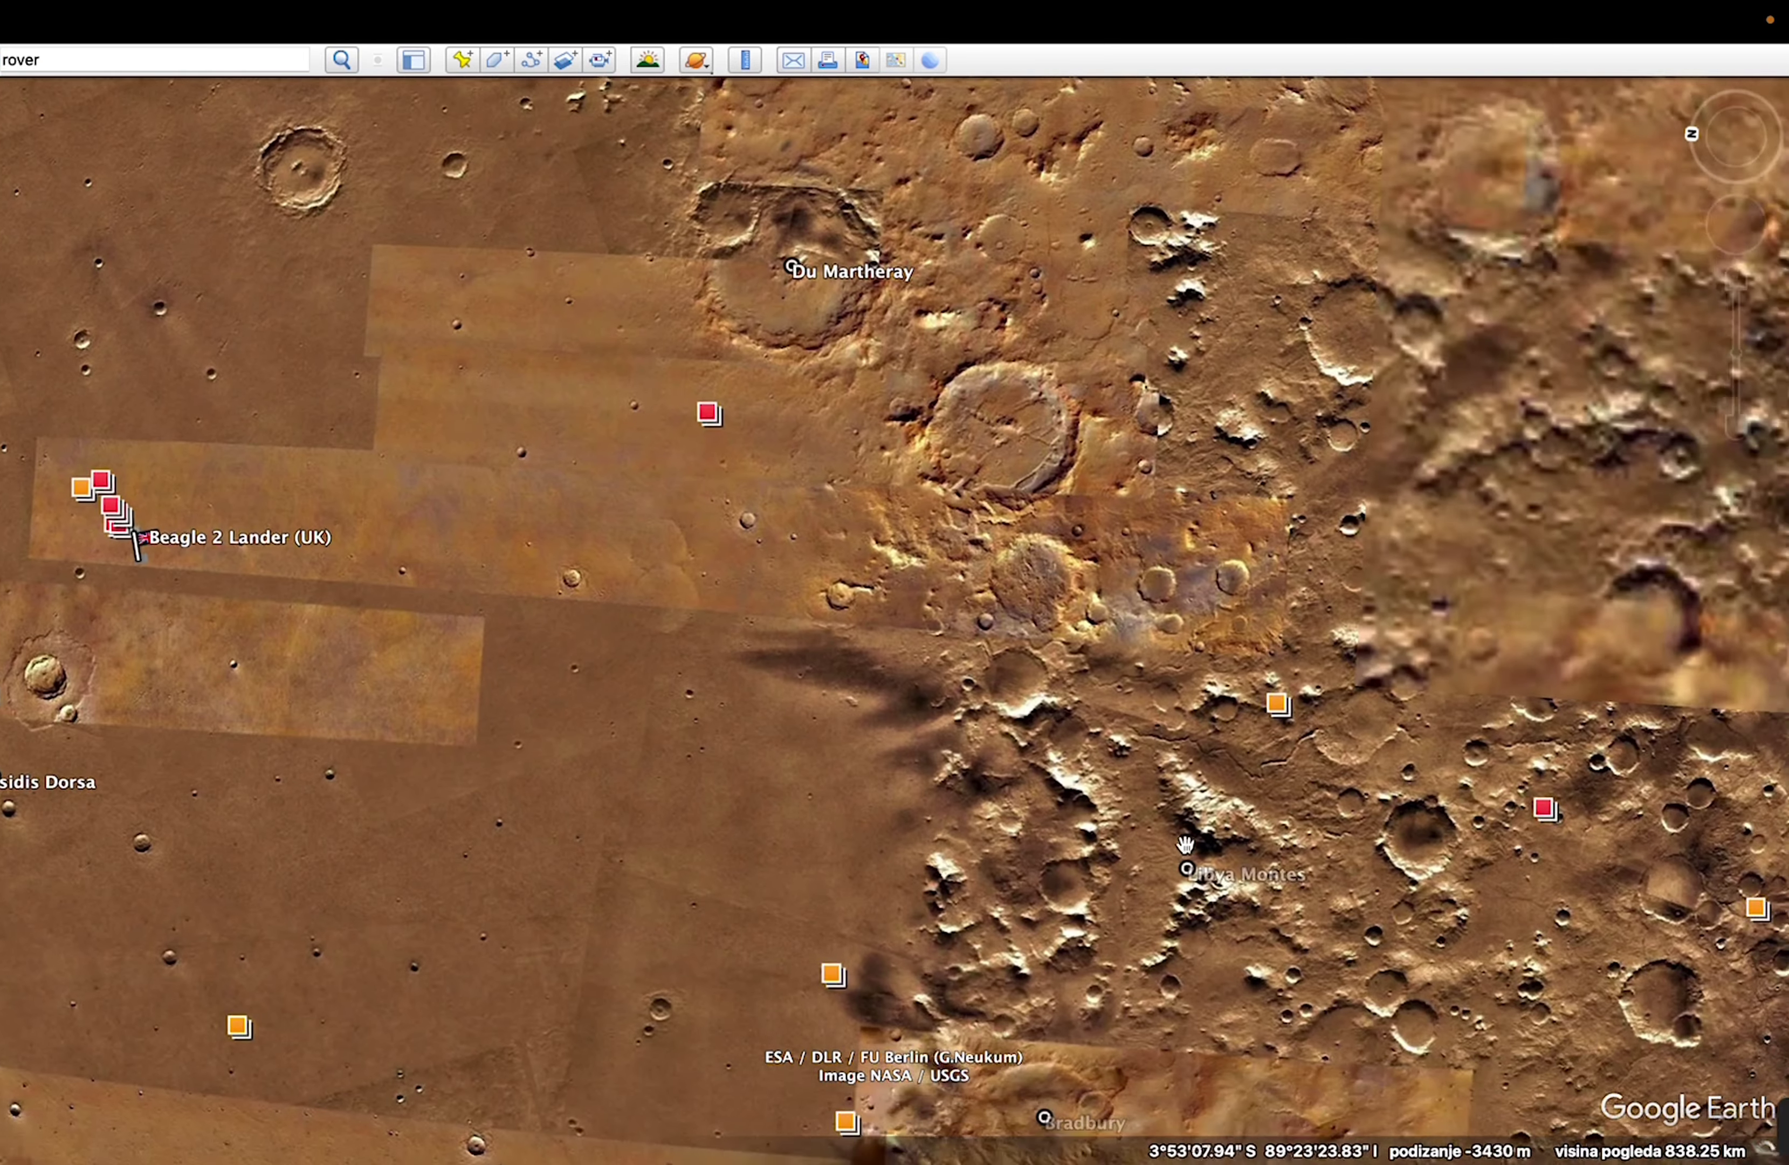
drag(1186, 844, 817, 635)
- Show the HiRISE image details and web page for the fresh crater south of Isidis region, and return to Mars
click(1138, 599)
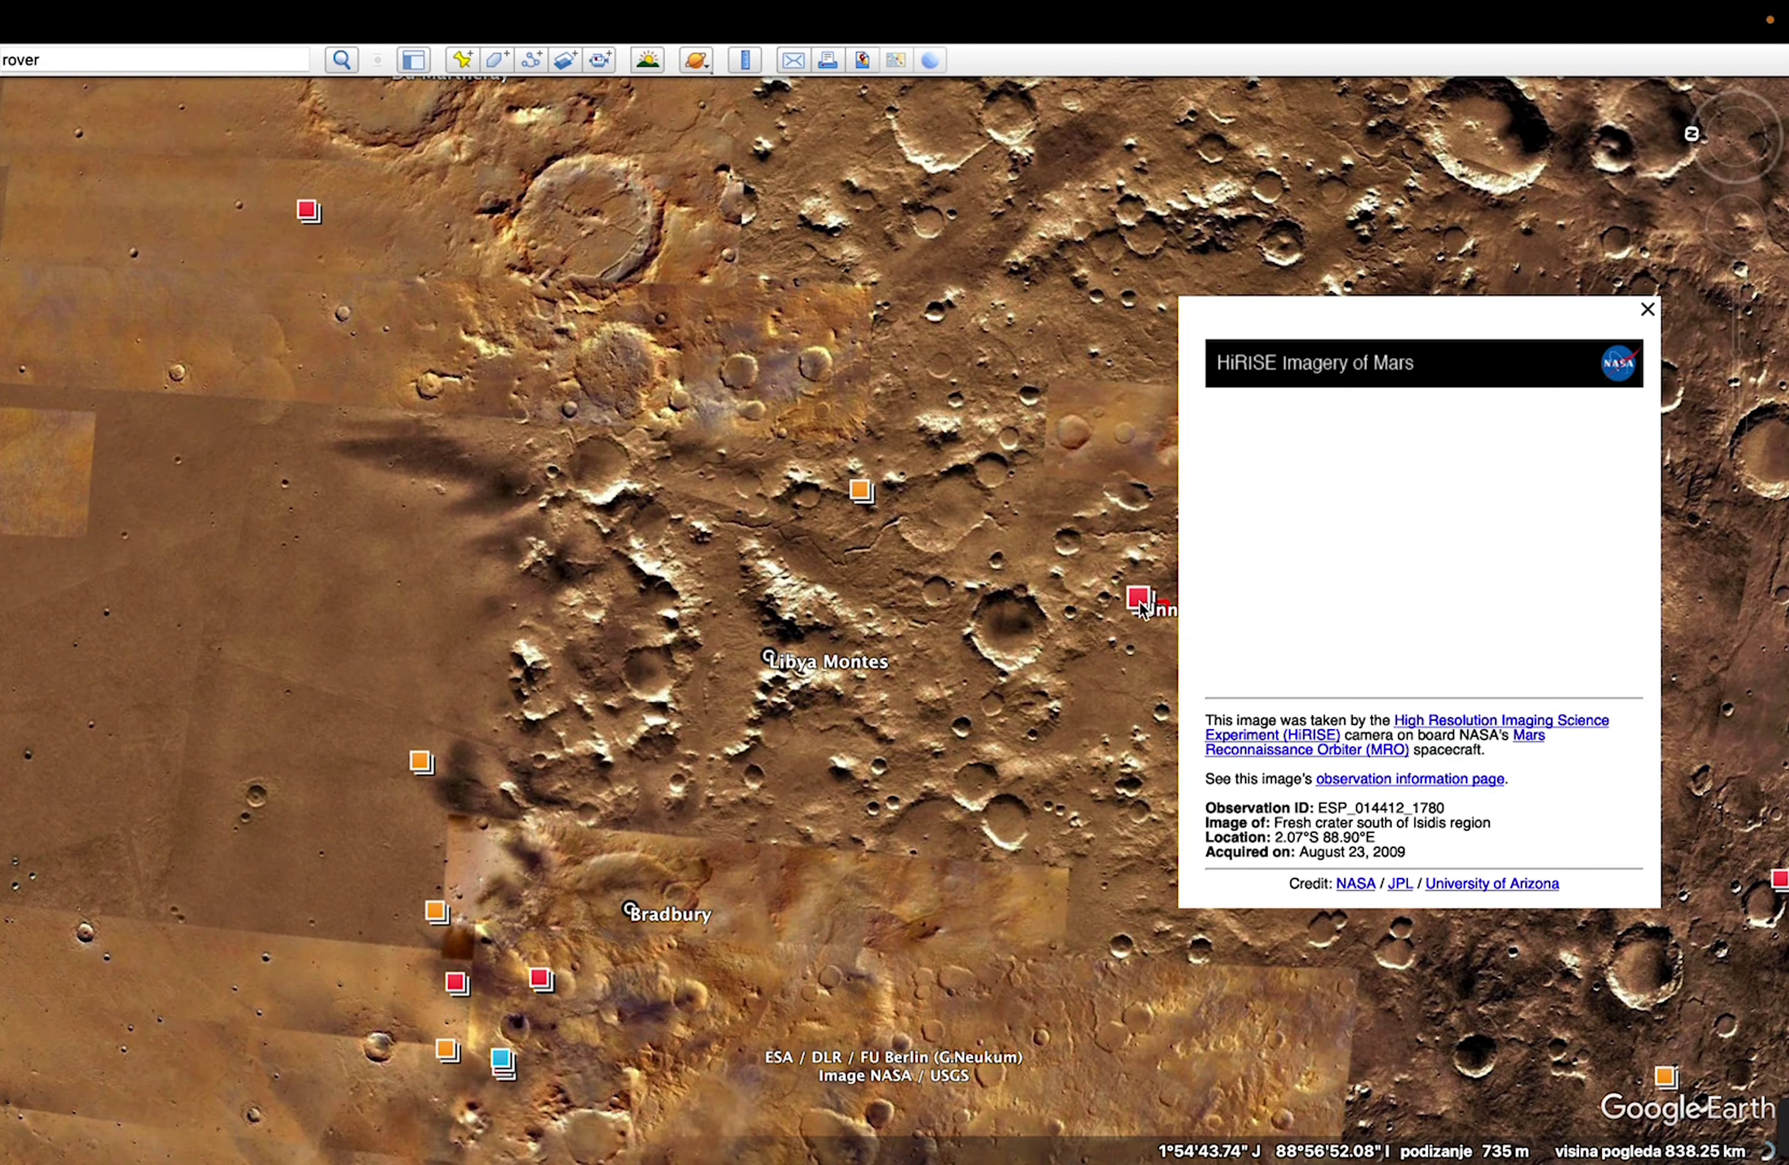
click(1371, 539)
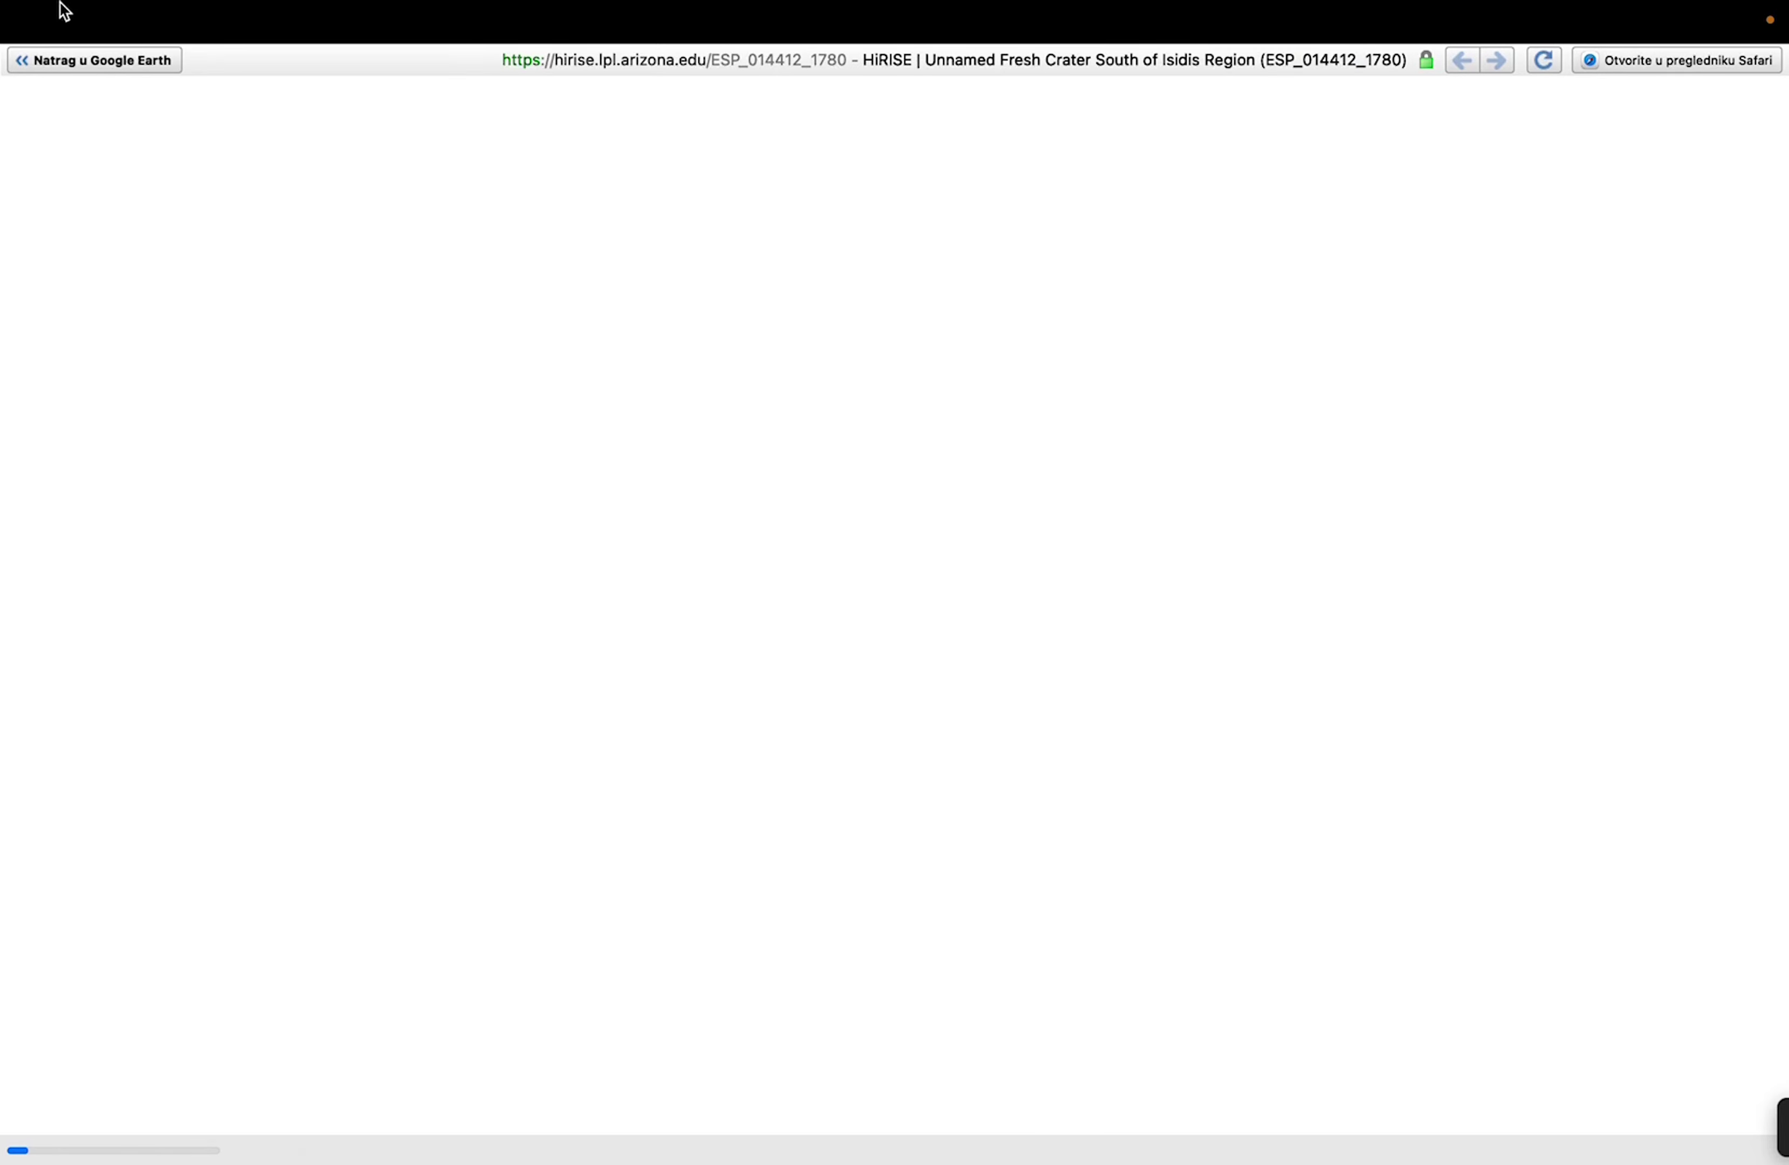
click(69, 60)
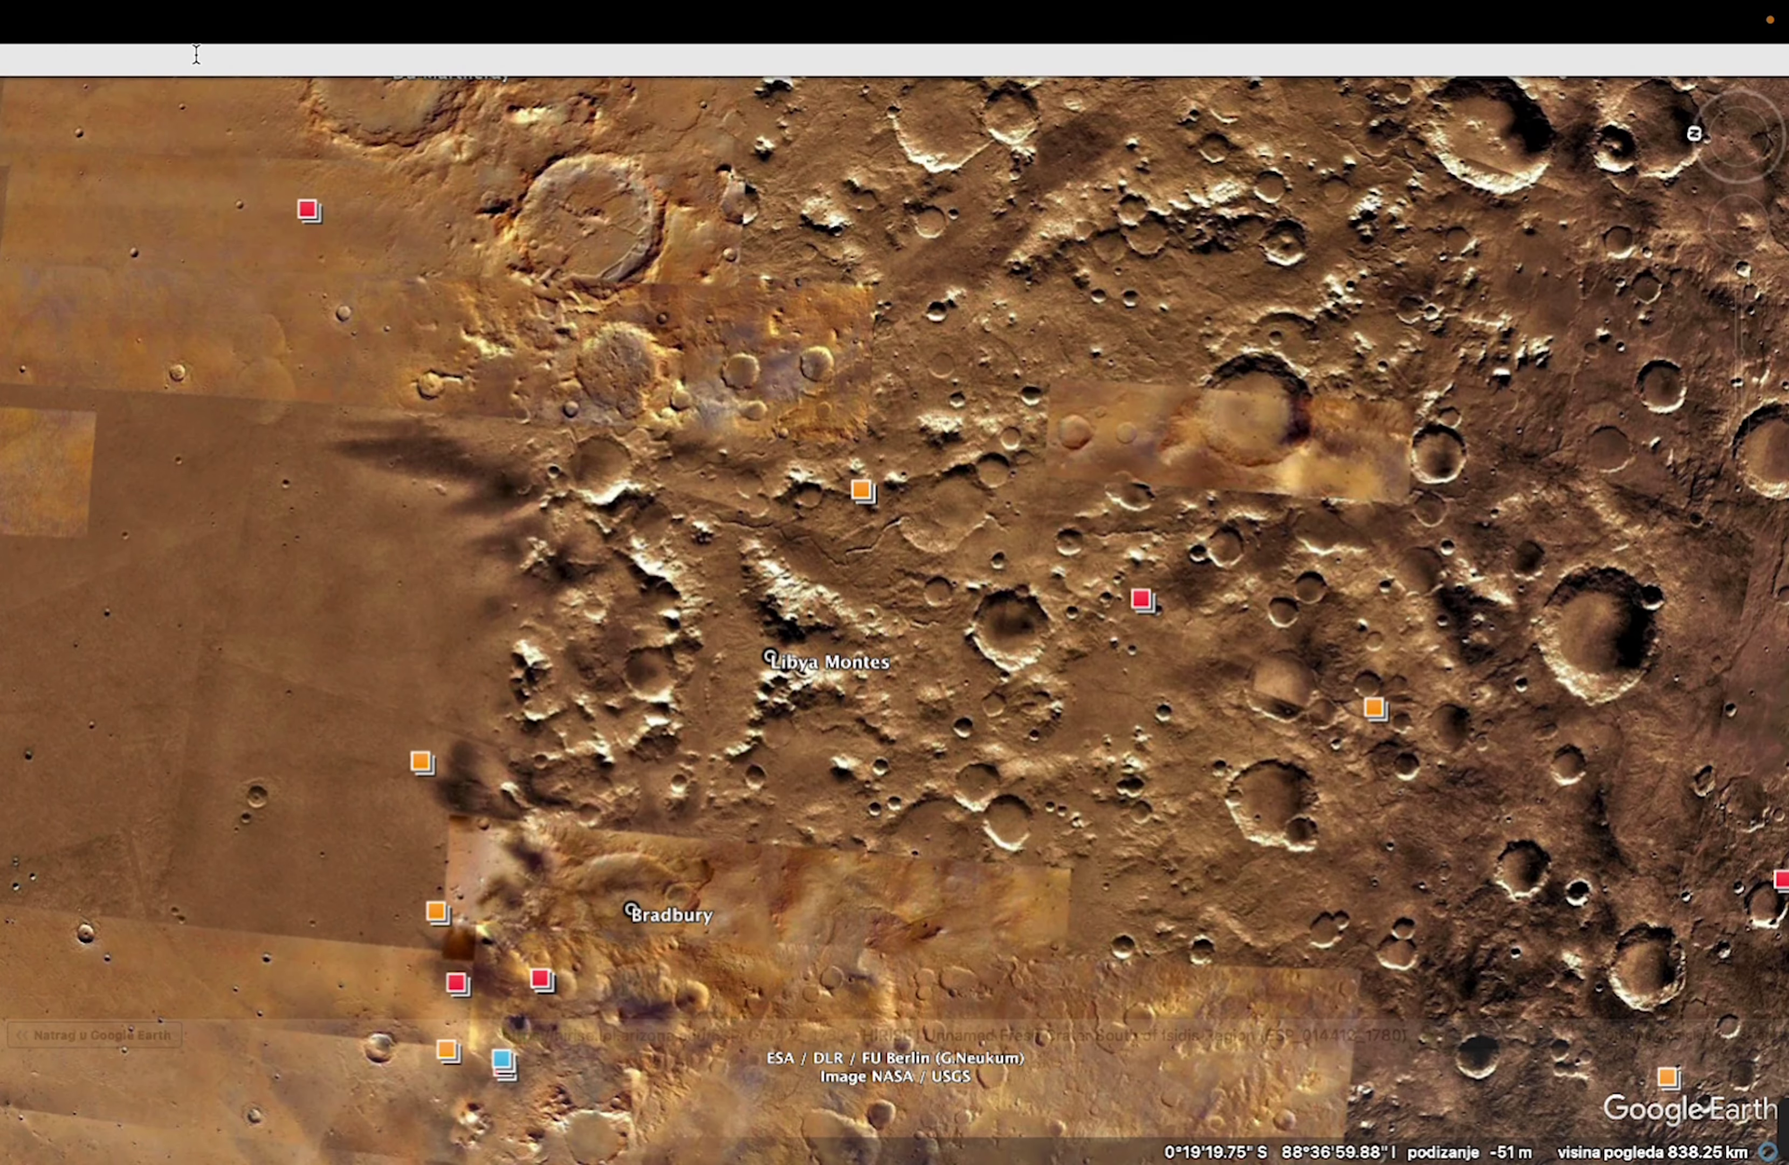
- Switch the displayed planet from Mars to Zemlja and fly to New York by searching for "new york"
click(699, 62)
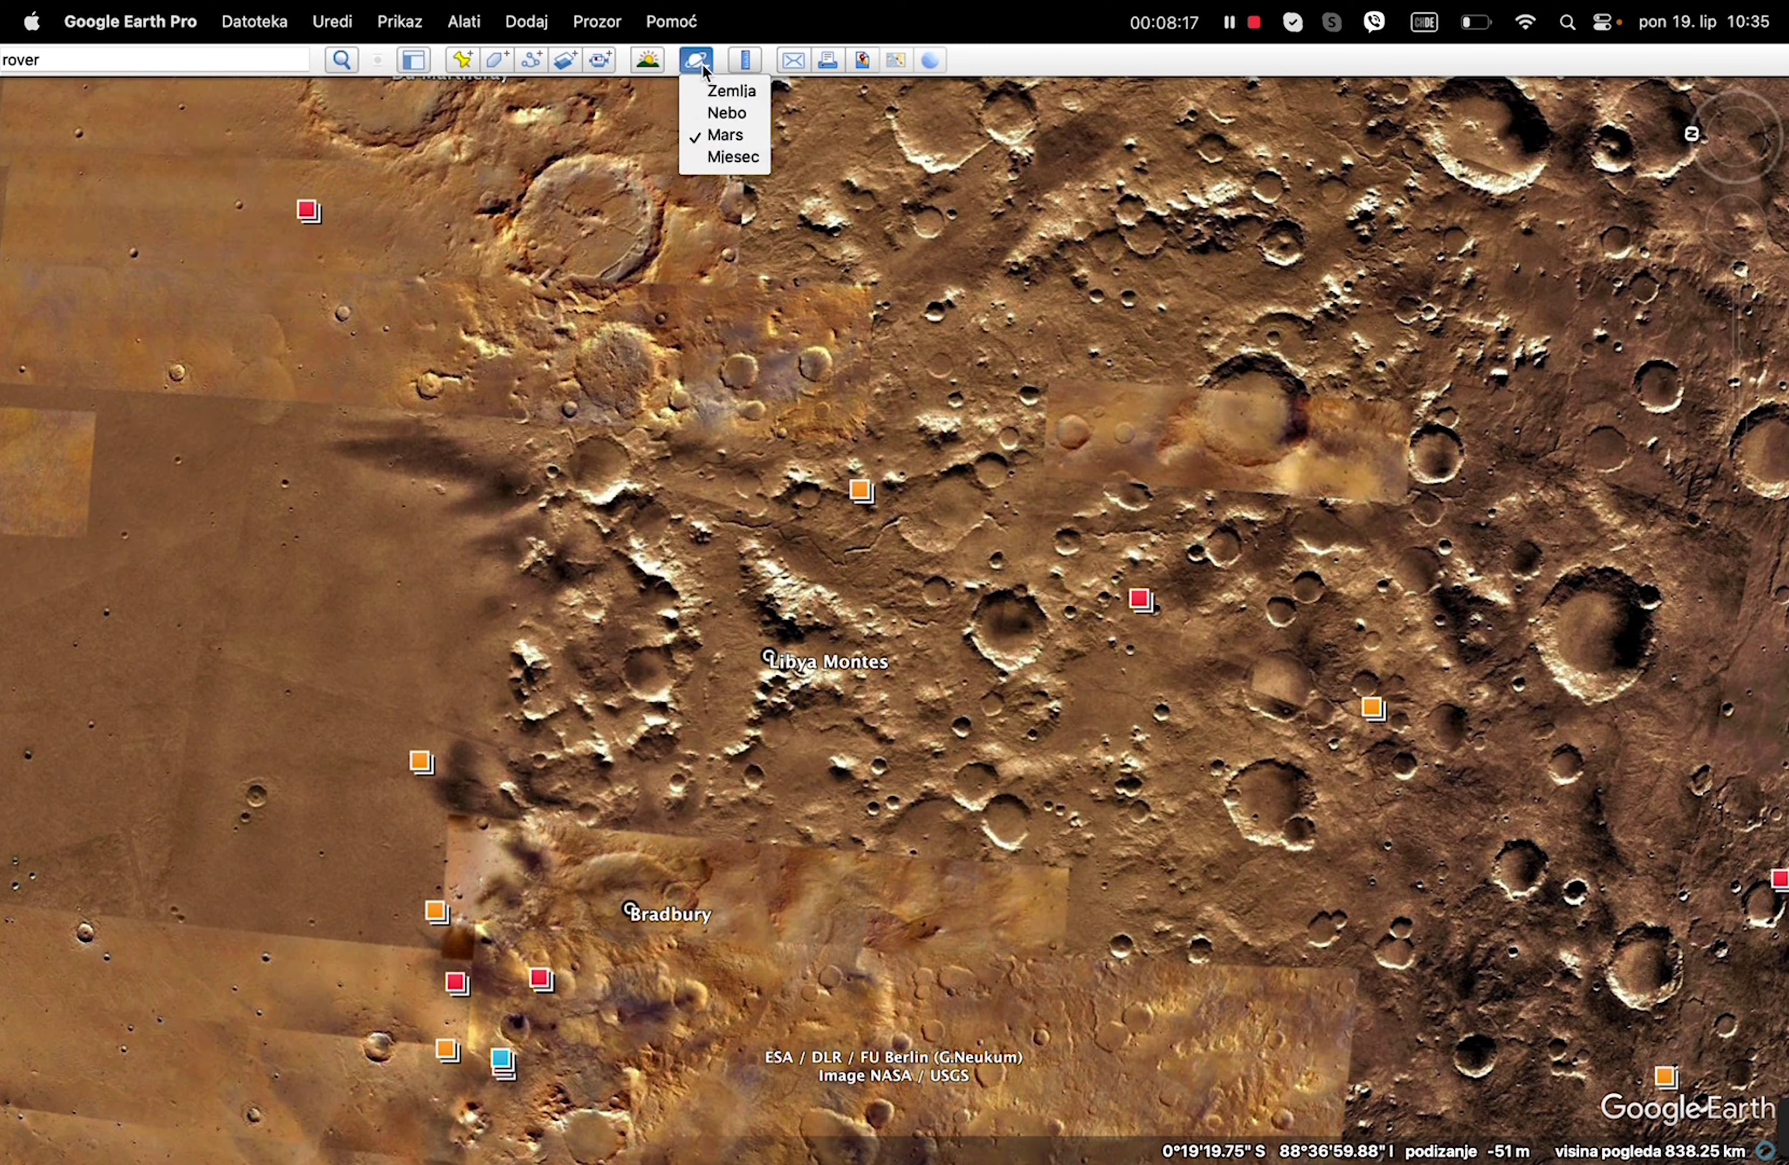
click(711, 92)
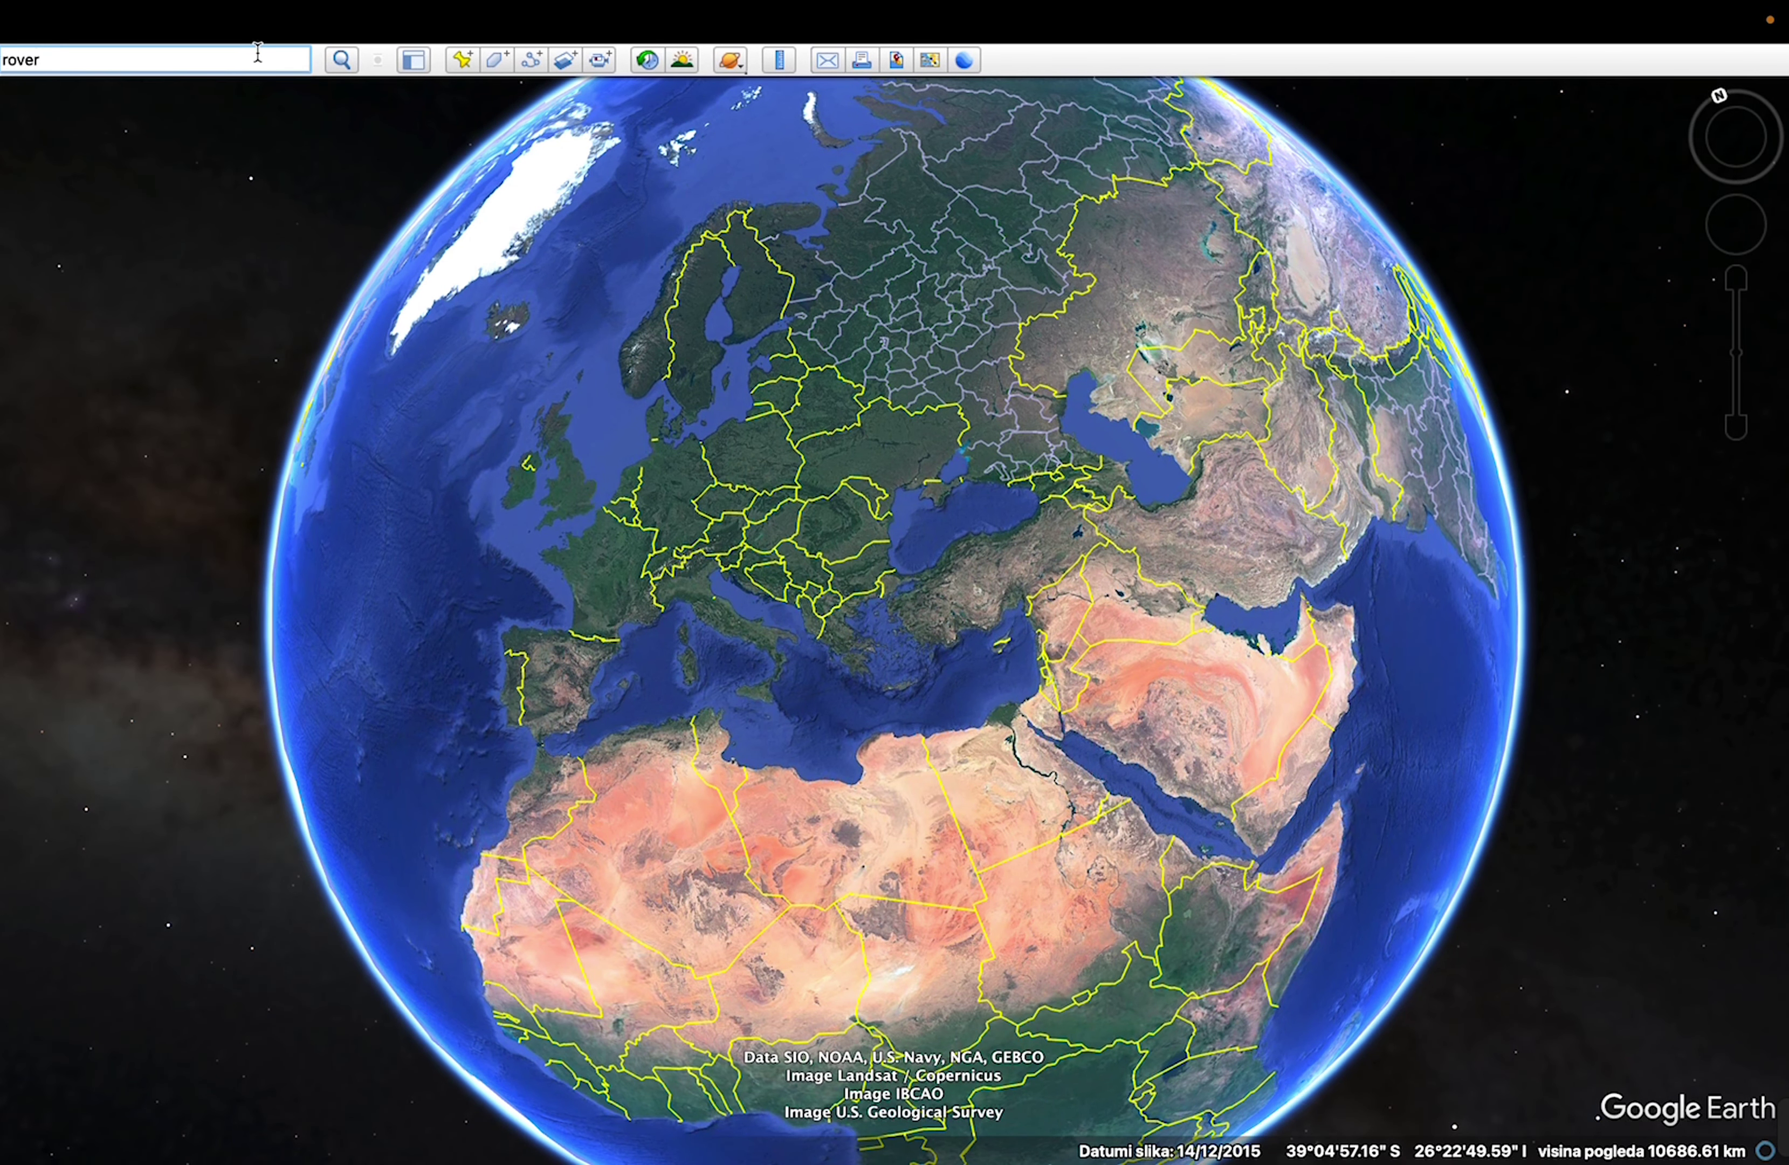
key(BackSpace)
key(BackSpace)
key(BackSpace)
key(BackSpace)
key(BackSpace)
text(new )
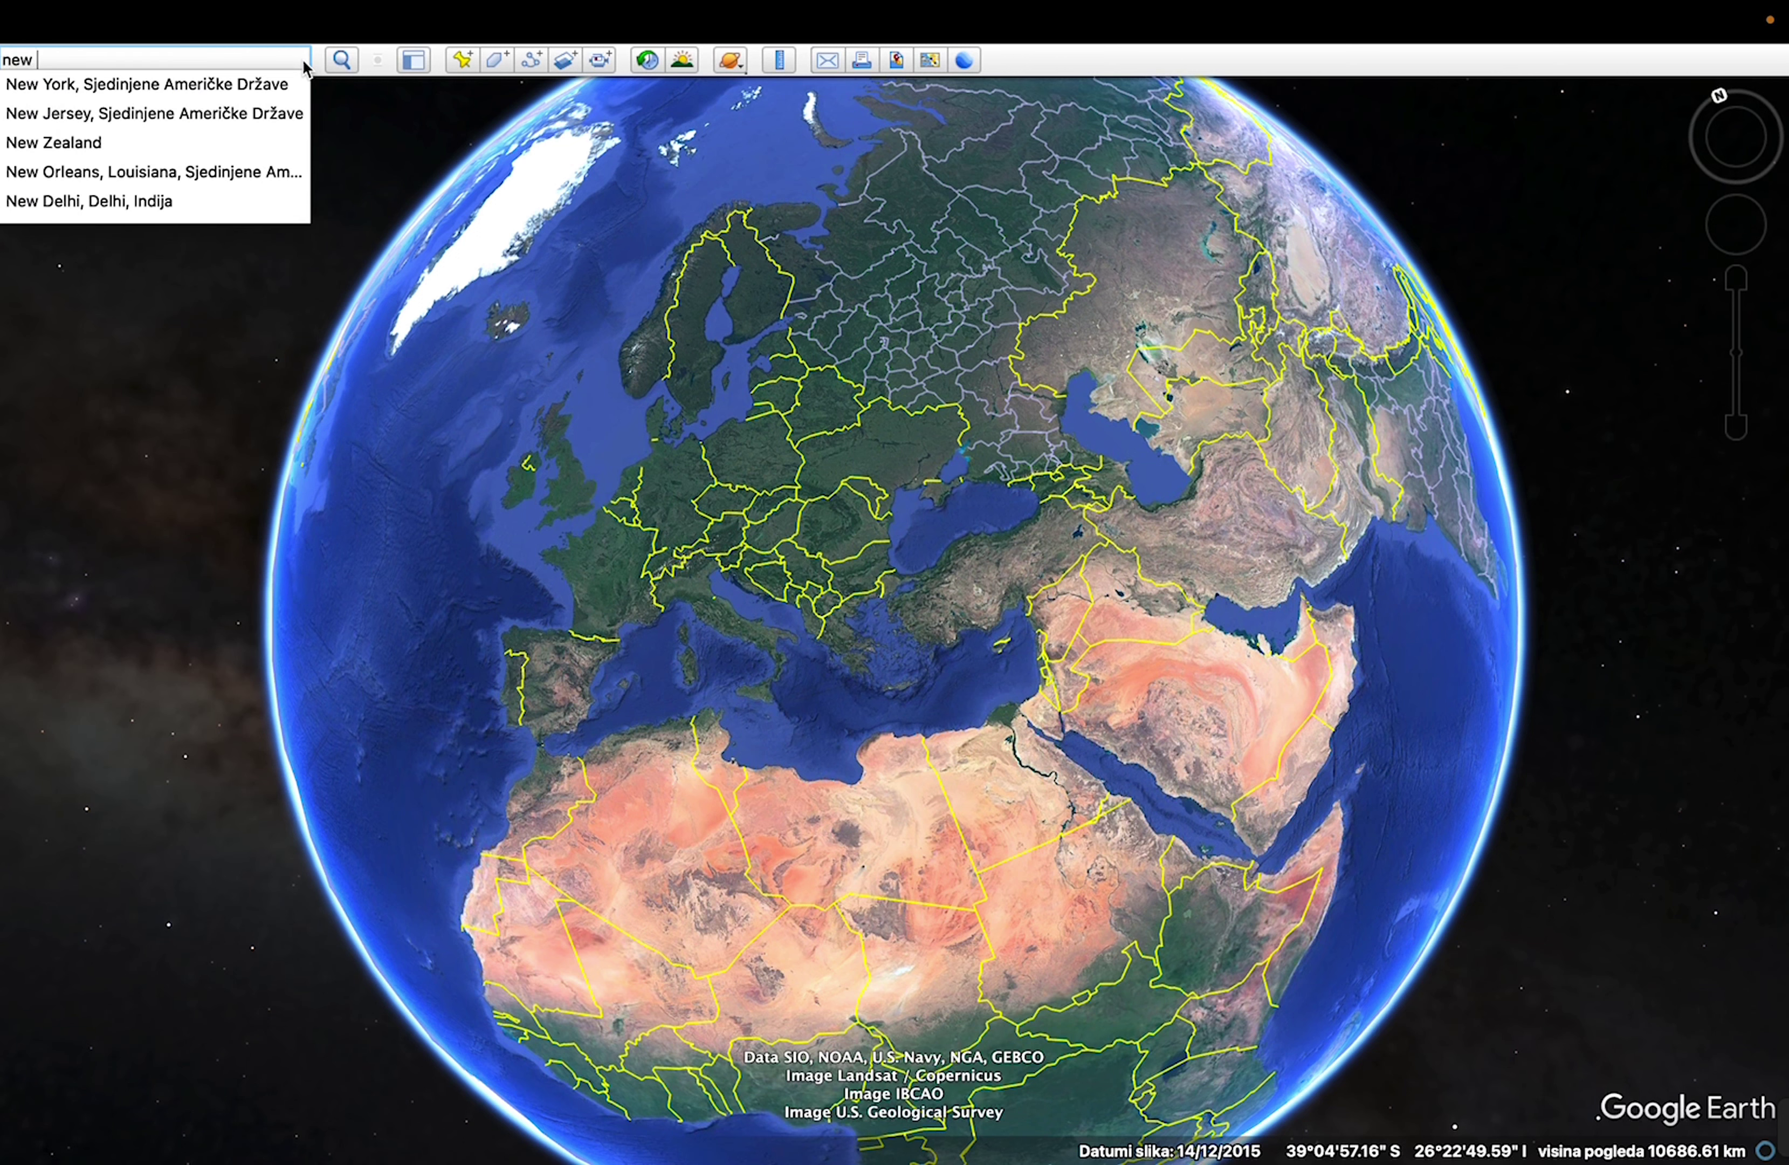
text(york)
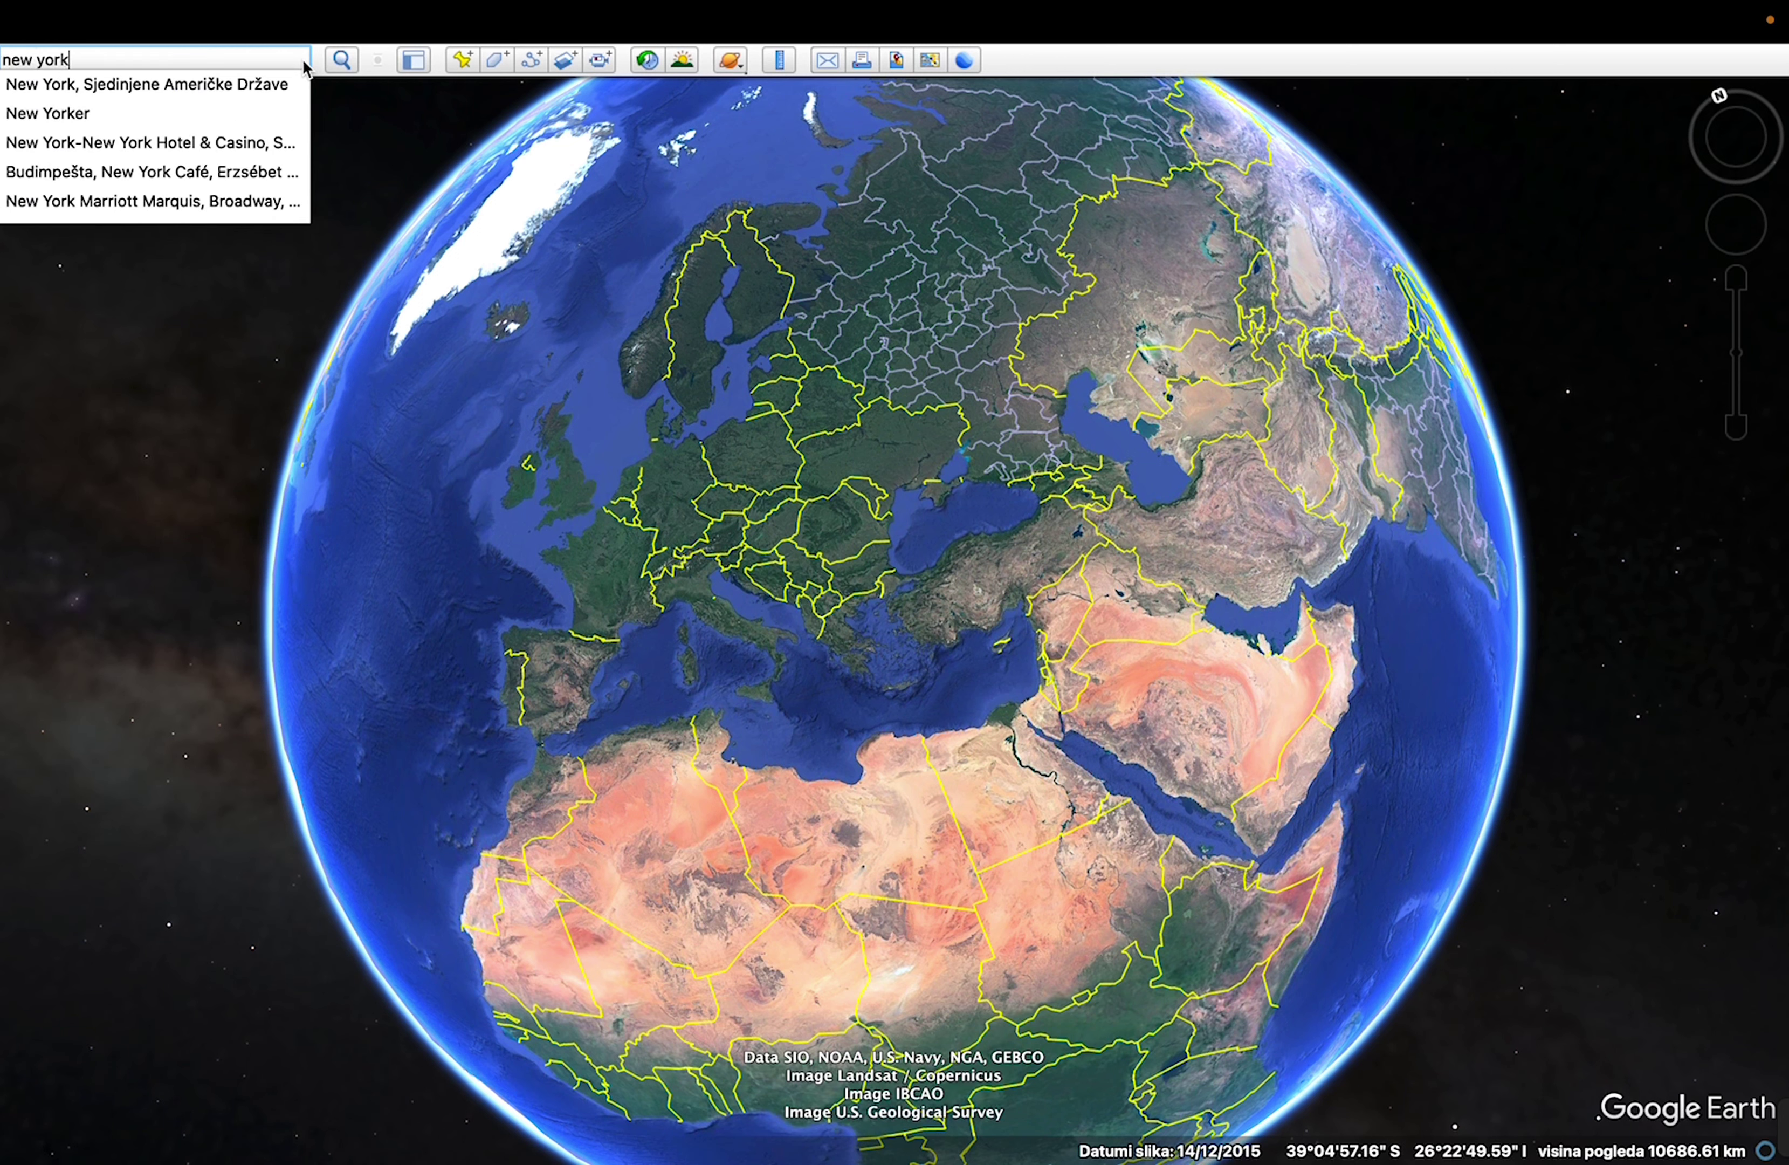
key(Return)
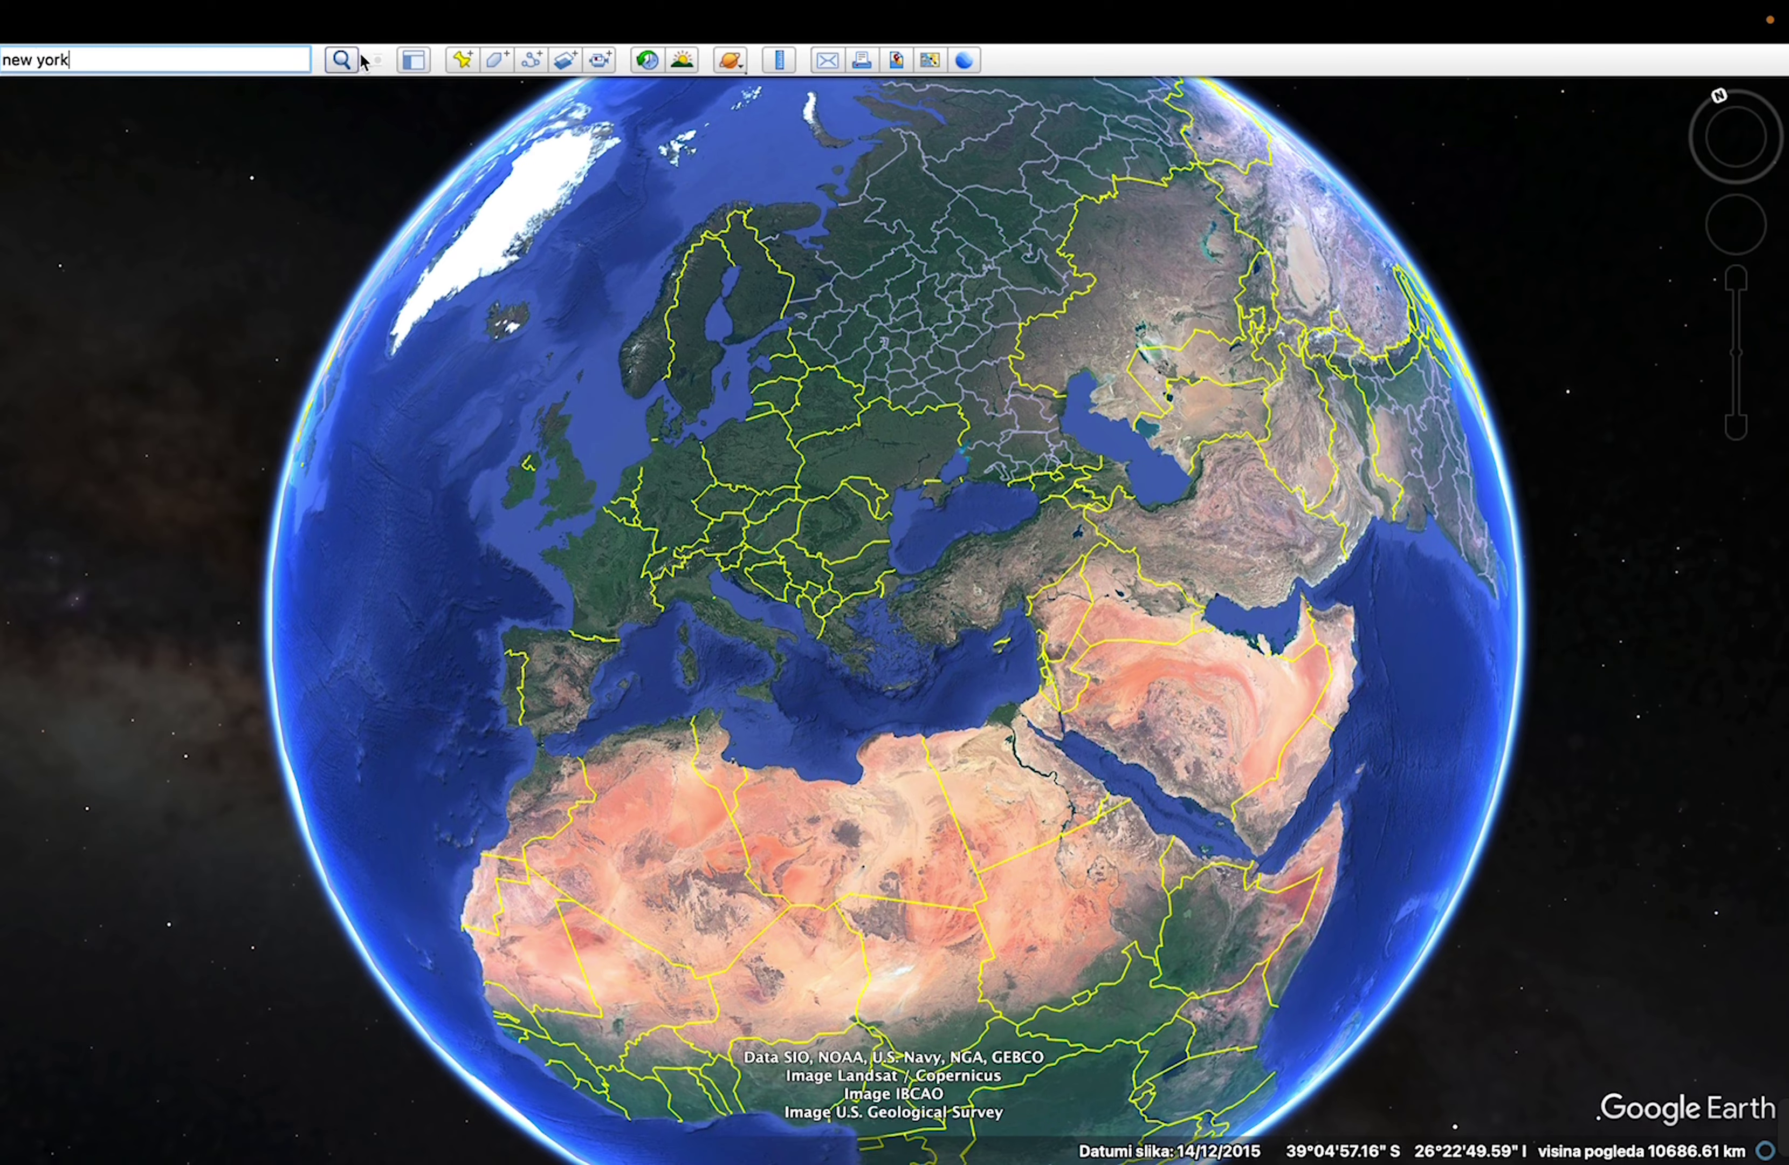
click(348, 62)
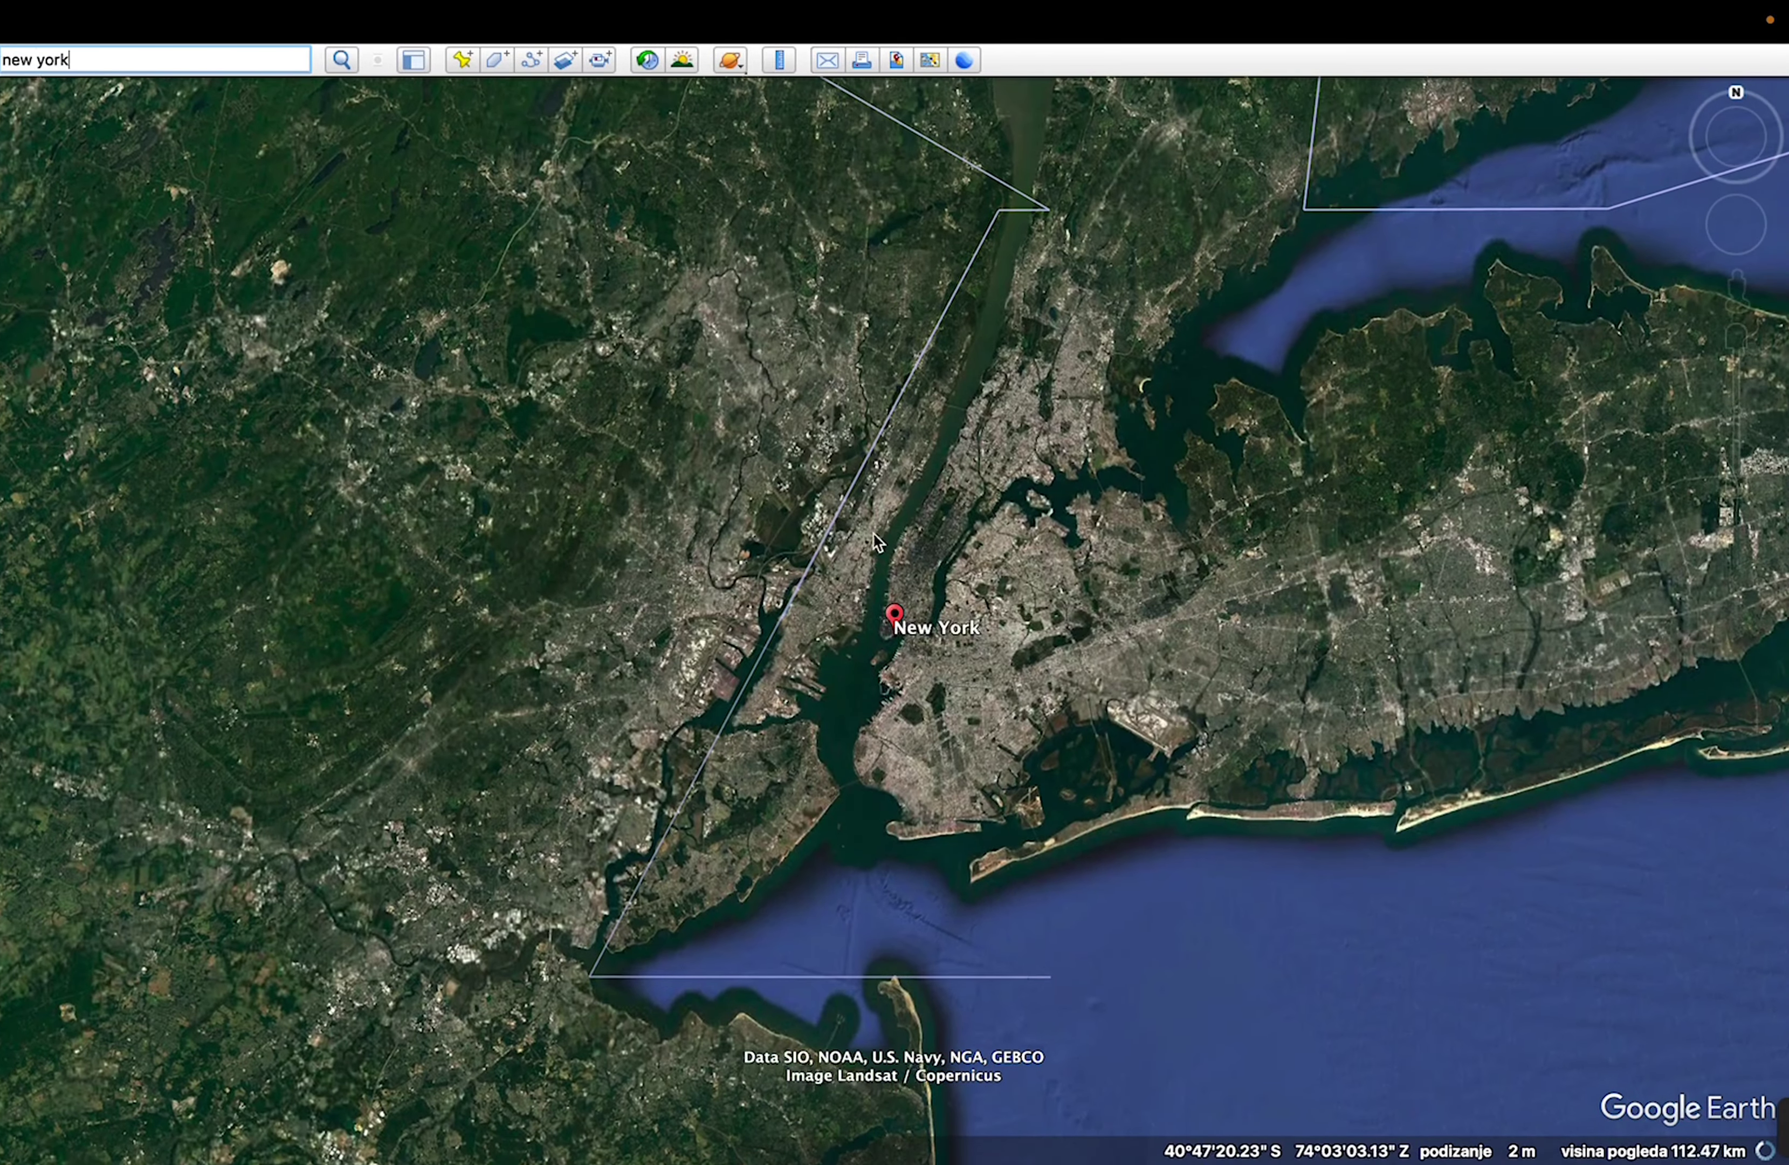
- Explore the 3D buildings of Lower Manhattan up close, around One World Observatory, and from above the harbour near Governors Island
click(1737, 338)
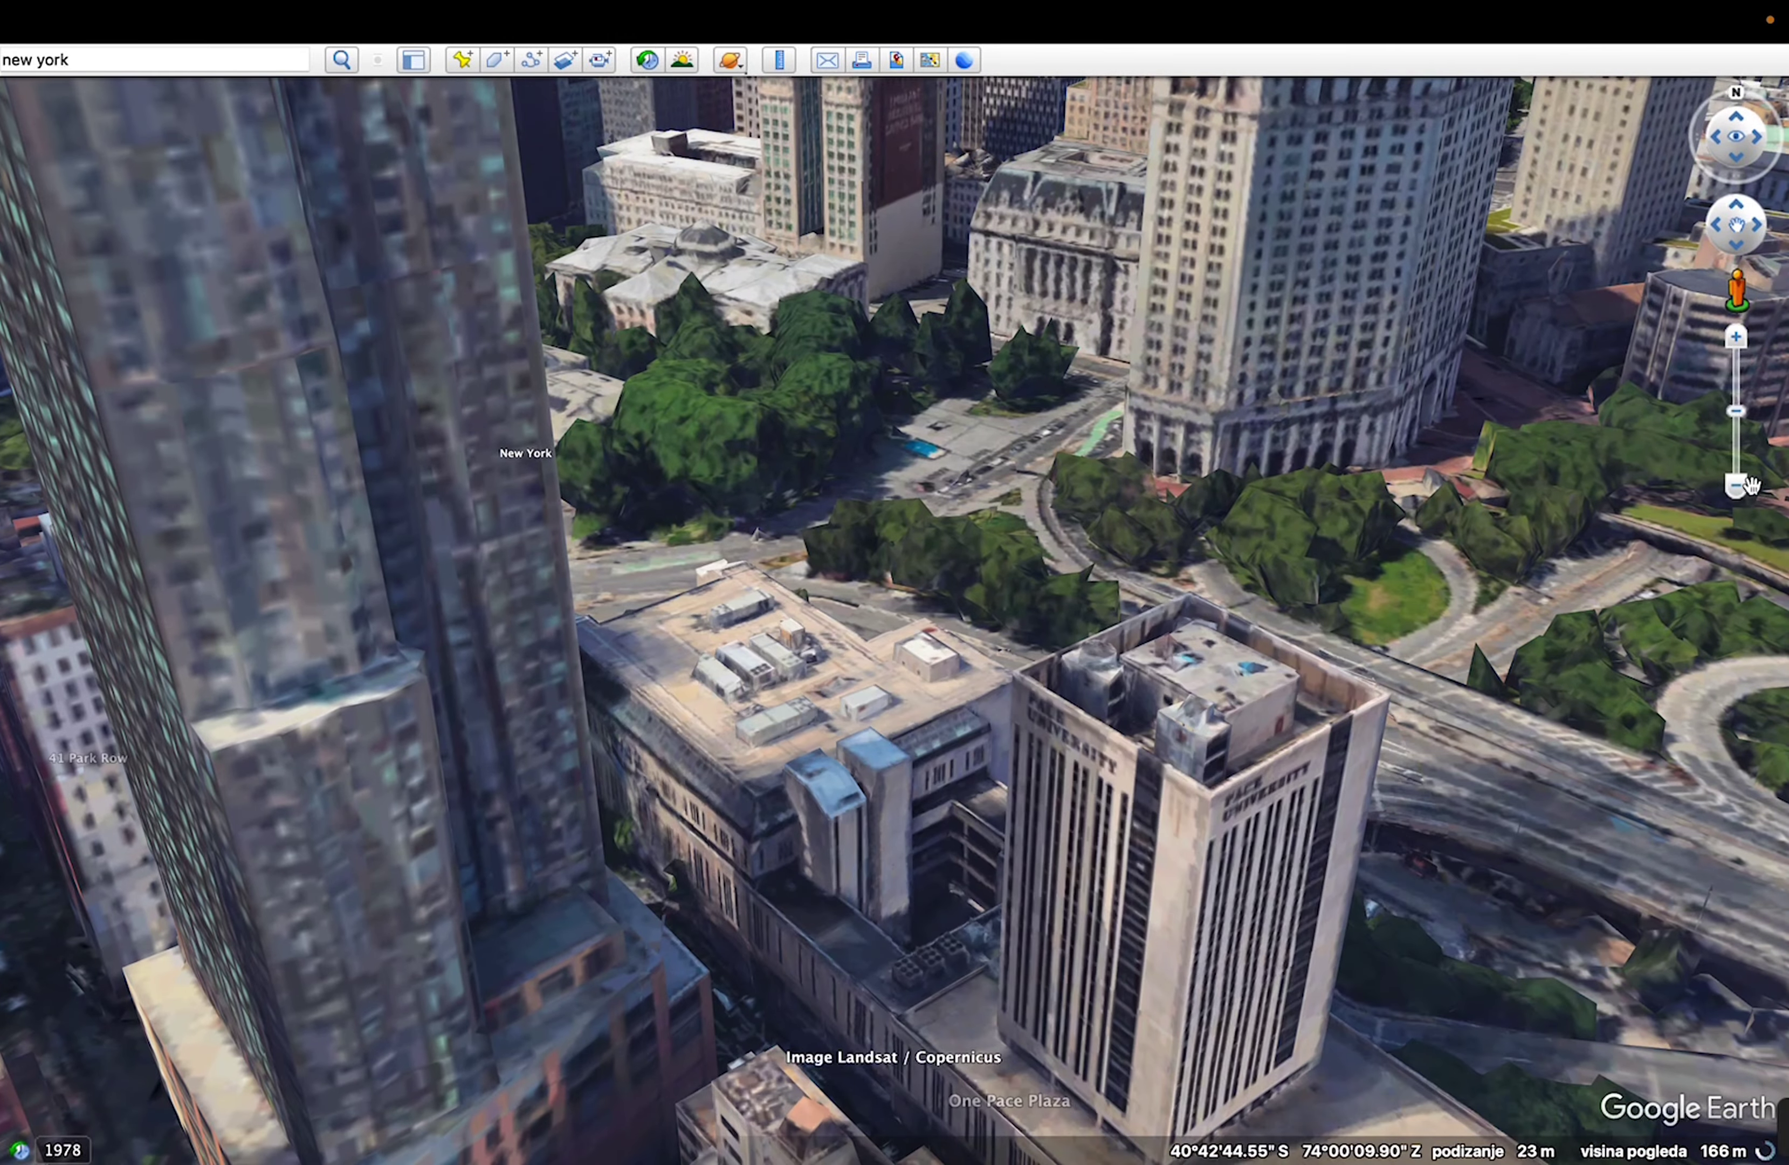
click(1747, 484)
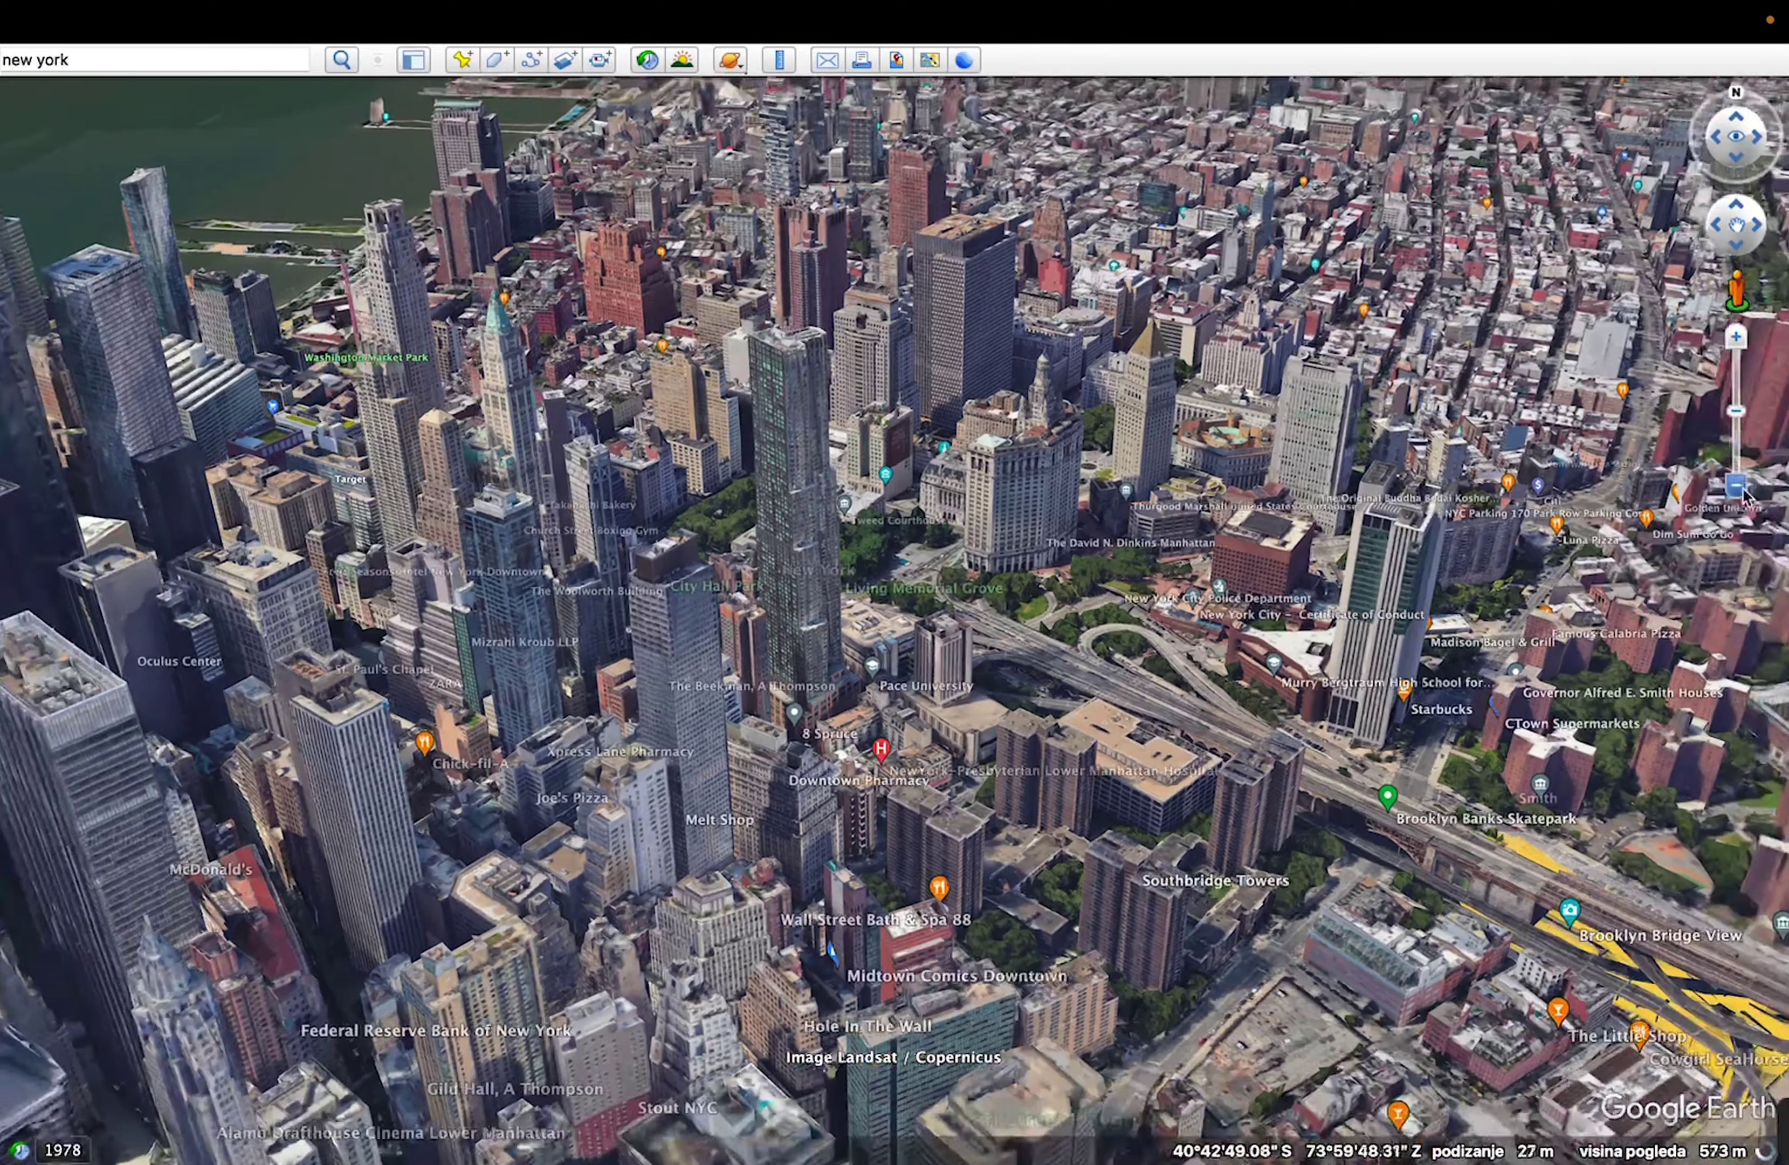
drag(1142, 643, 1359, 578)
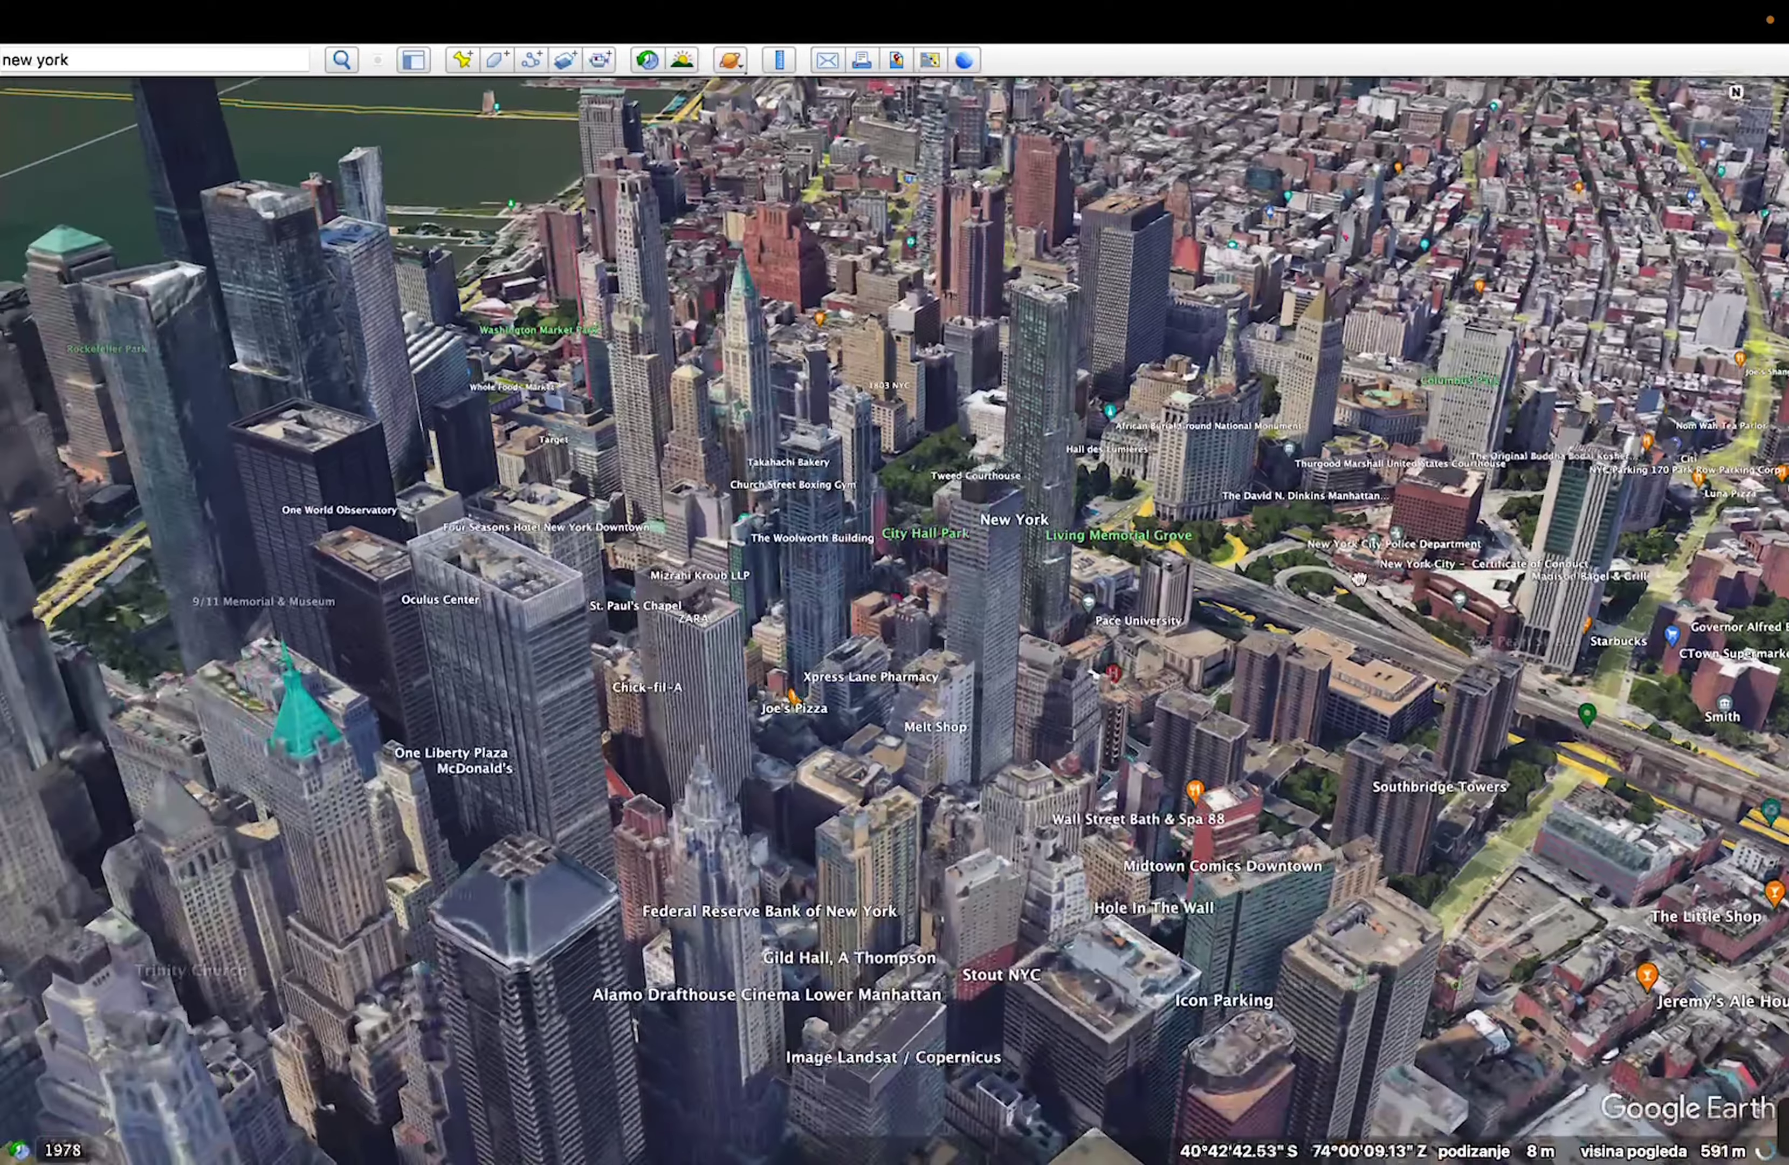
drag(597, 348, 1042, 598)
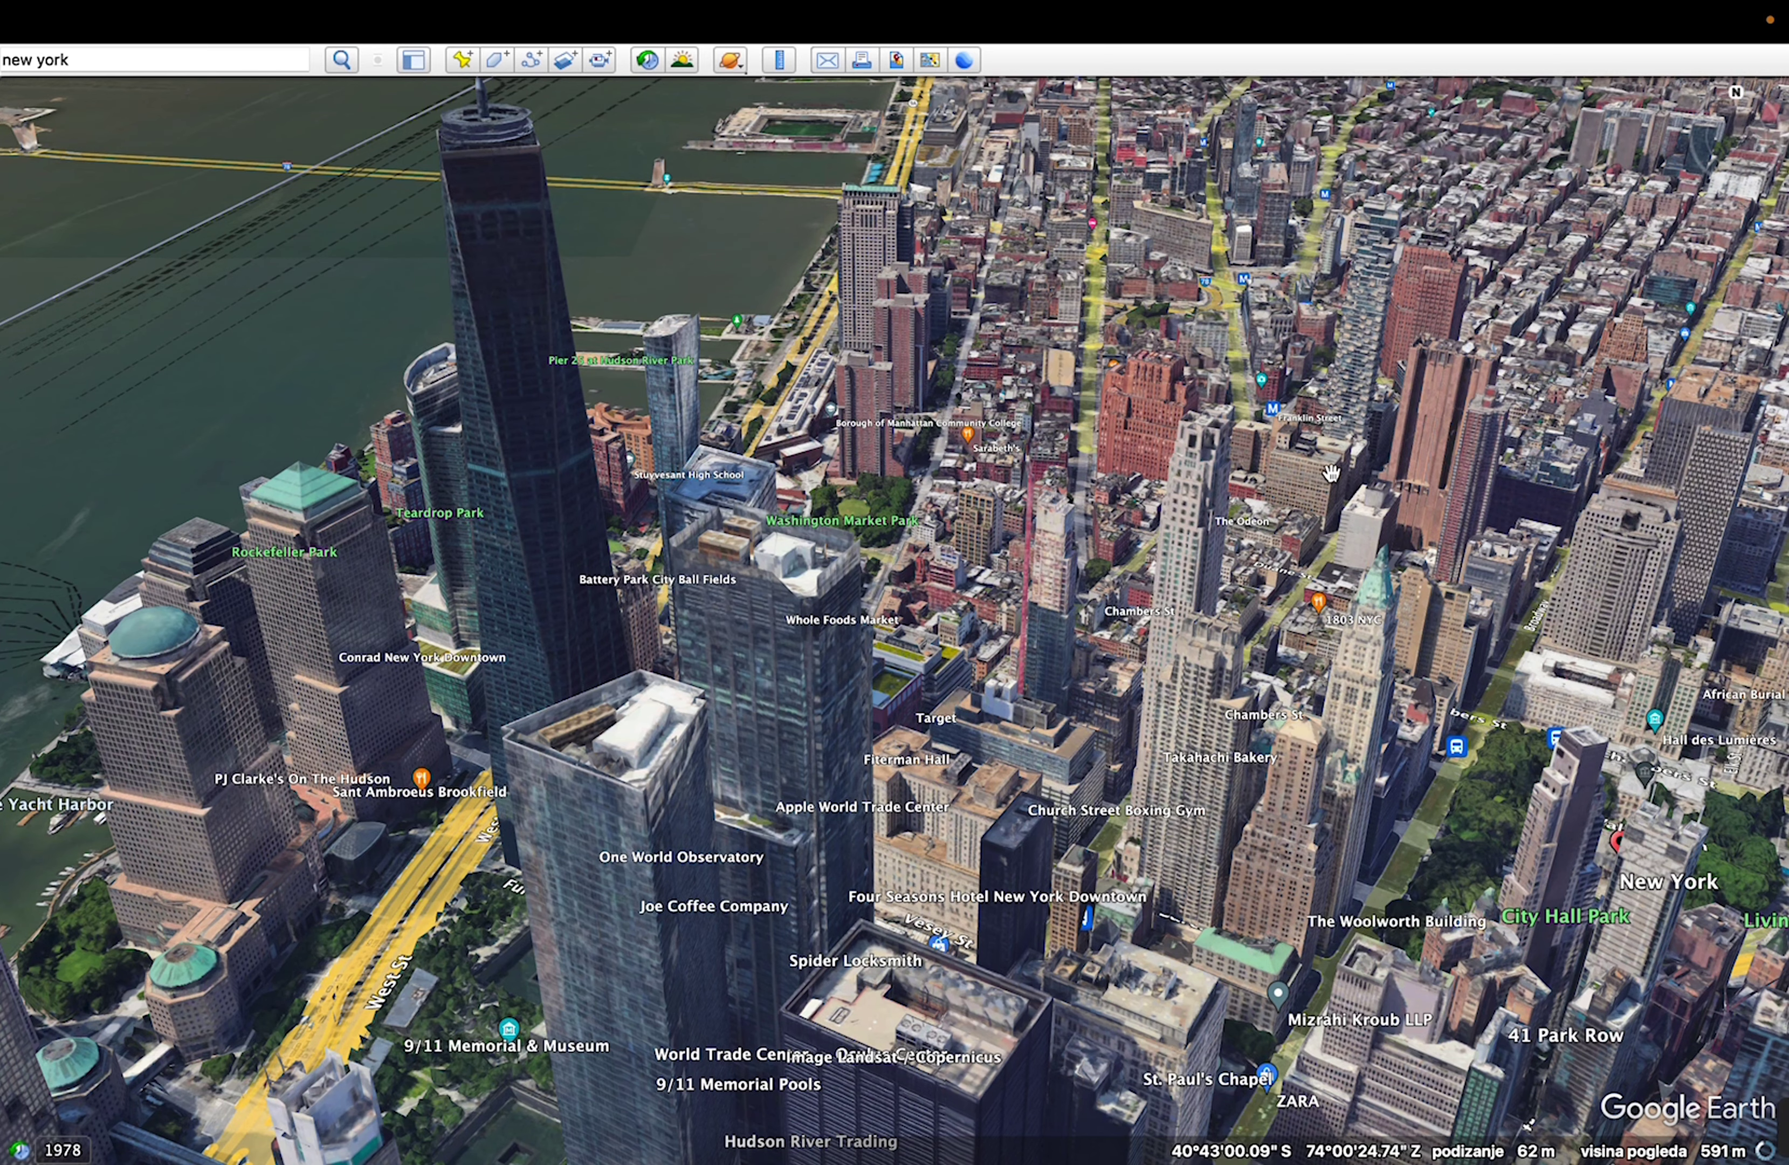
drag(1331, 473, 1236, 613)
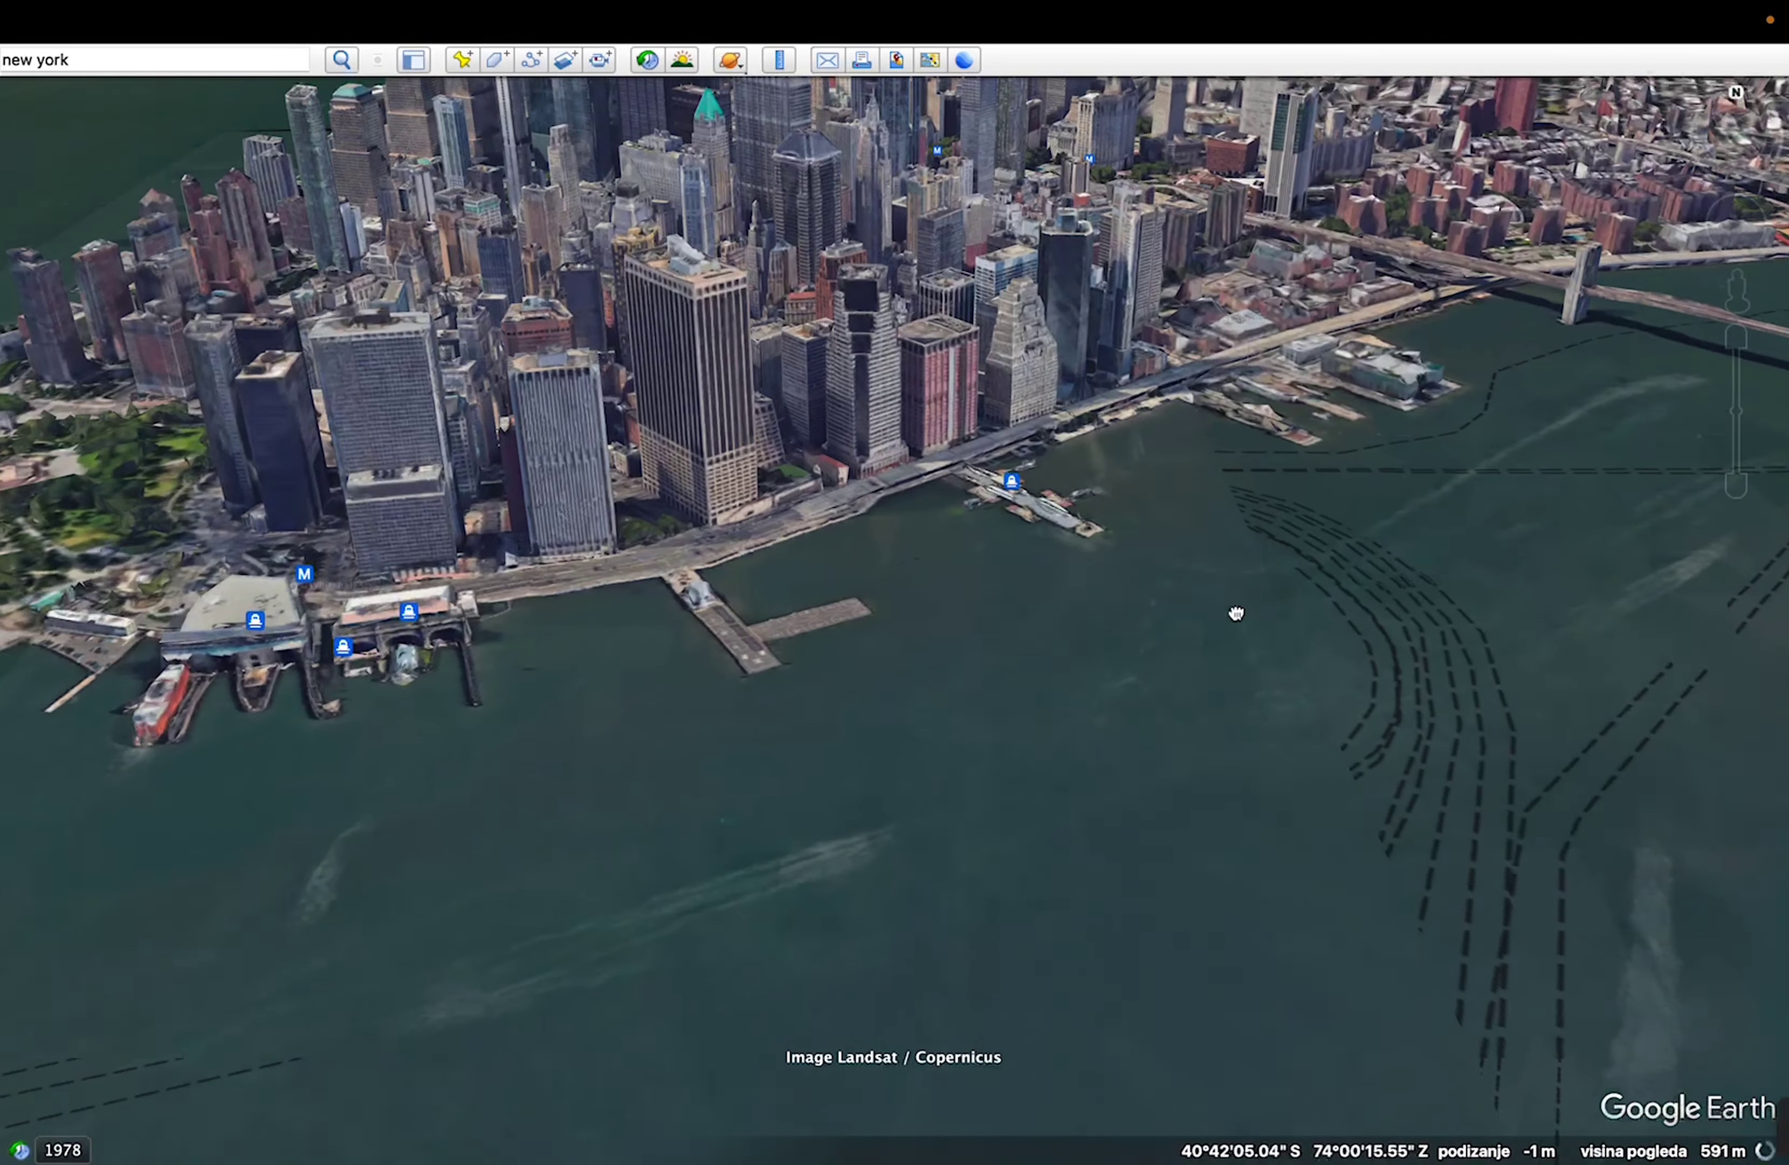
click(1733, 496)
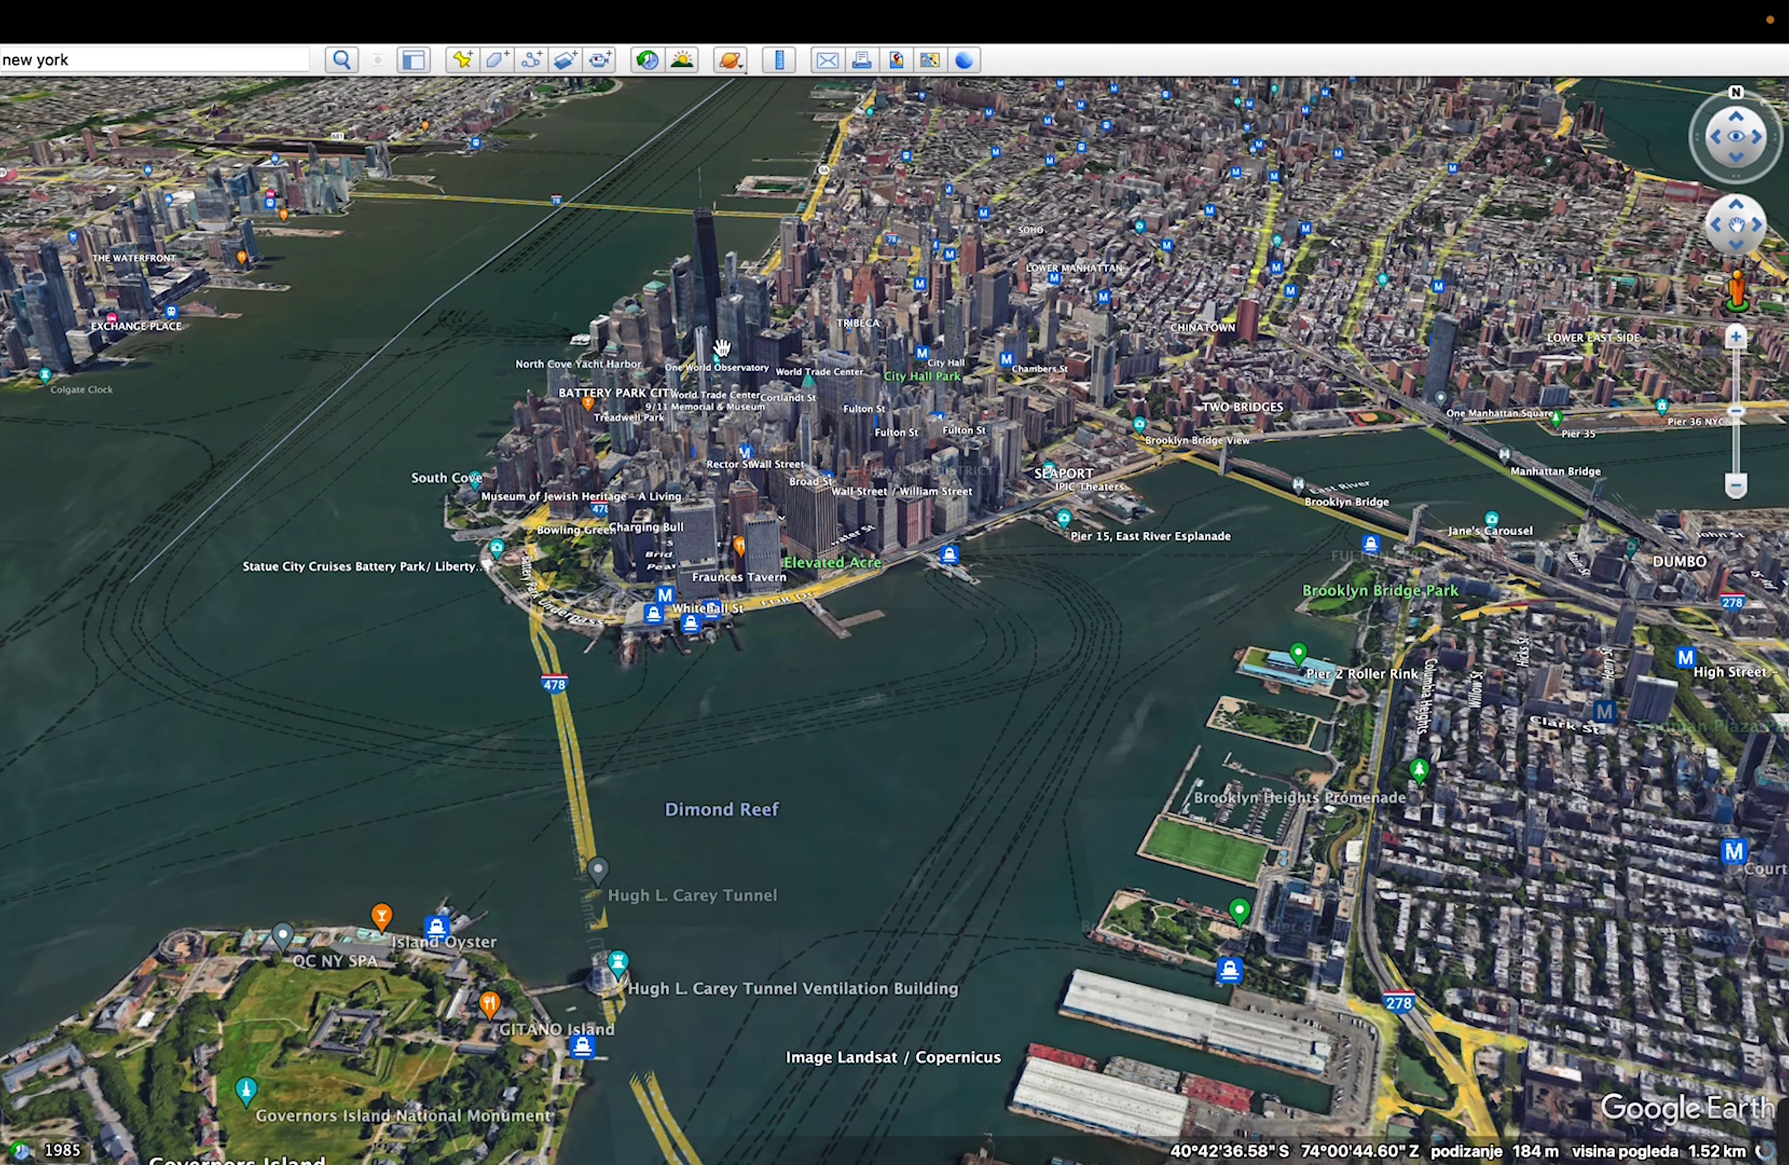
- Close Google Earth Pro and switch to Opera GX
mouse_move(22, 26)
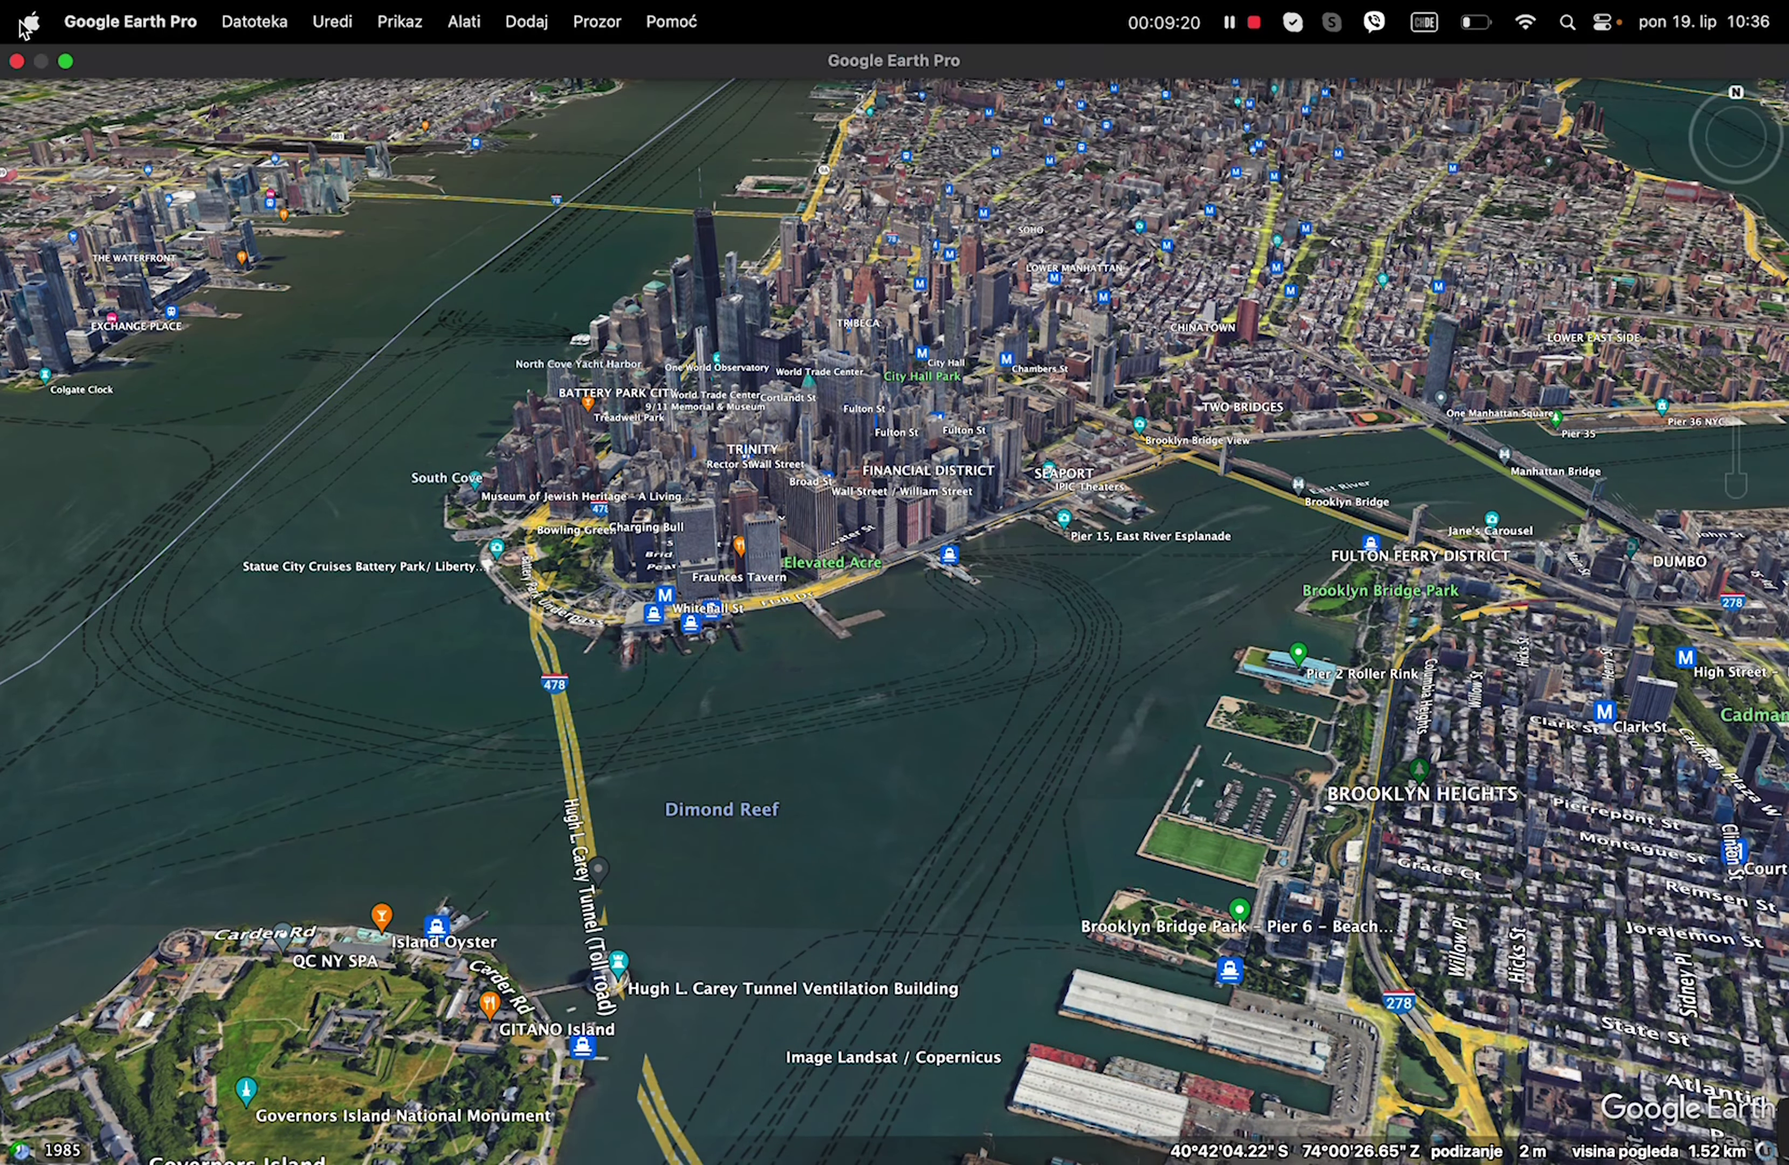
click(17, 60)
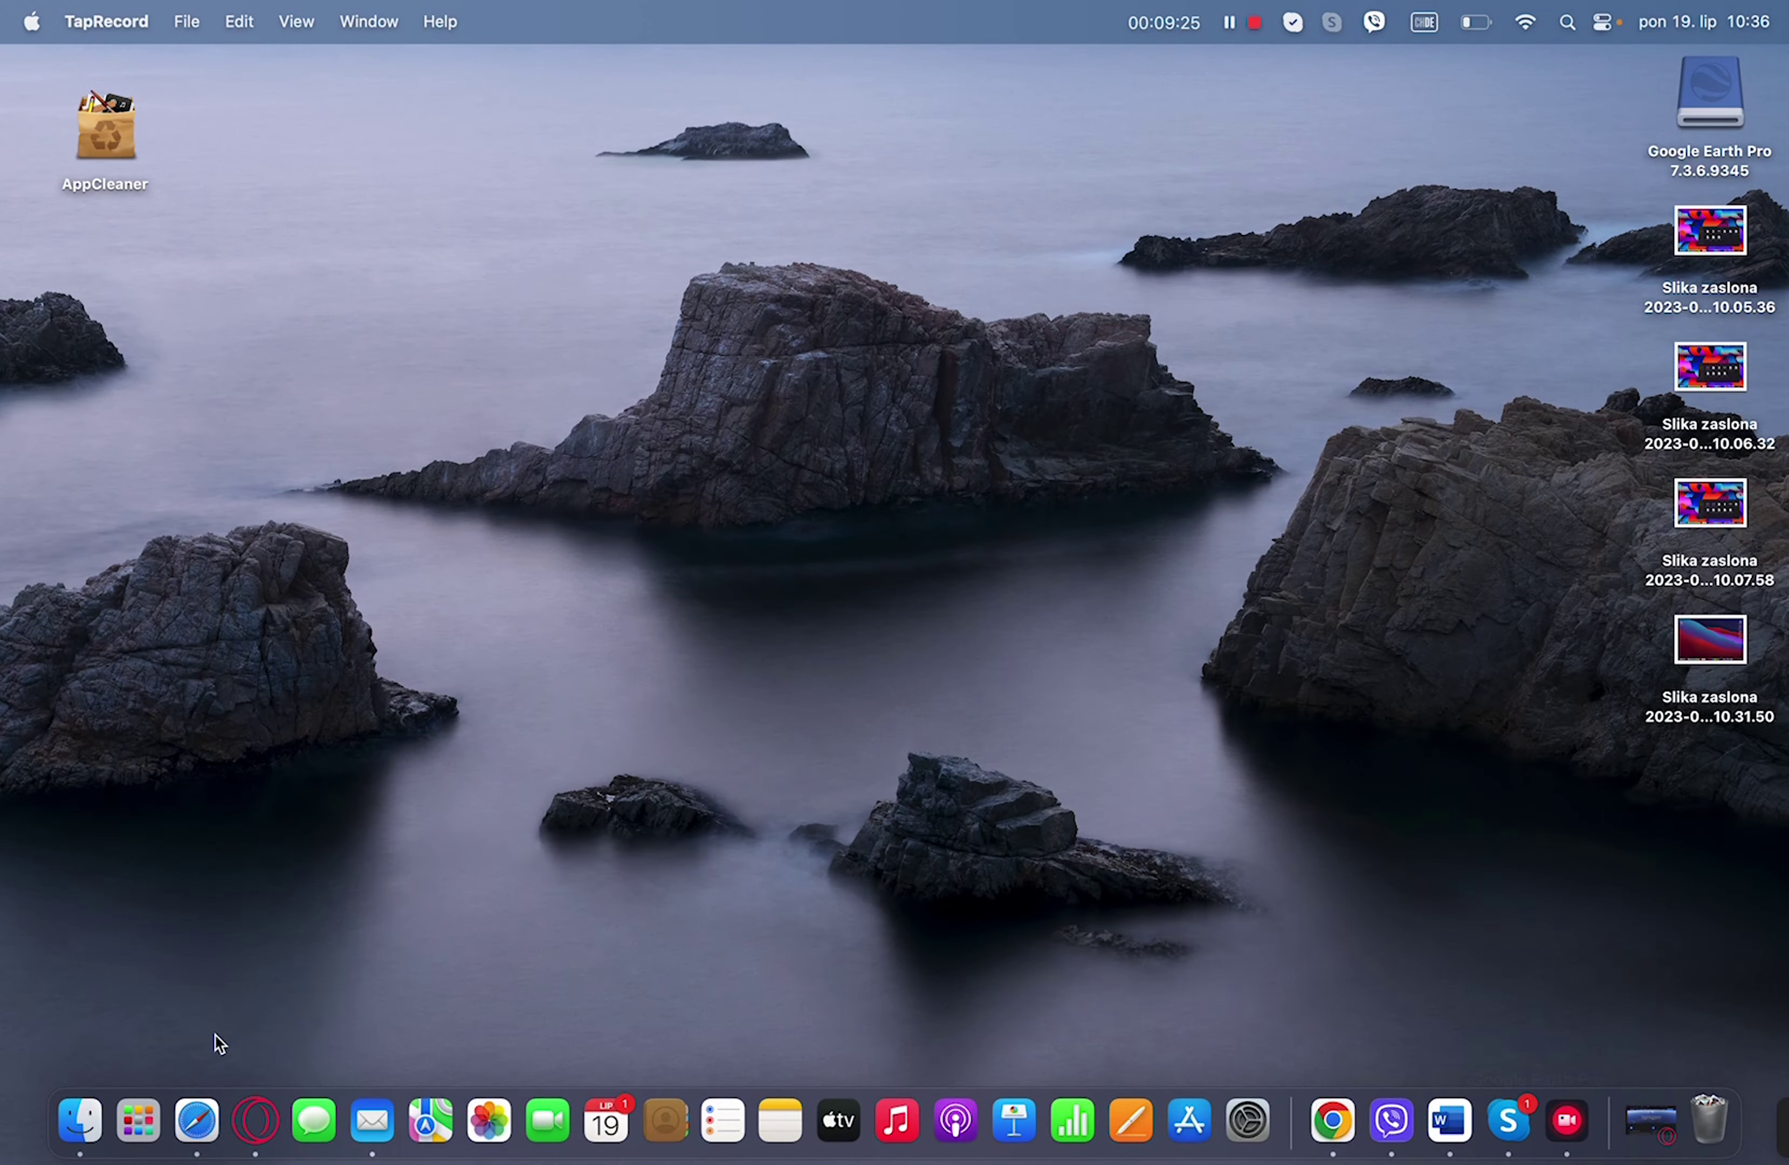
click(256, 1119)
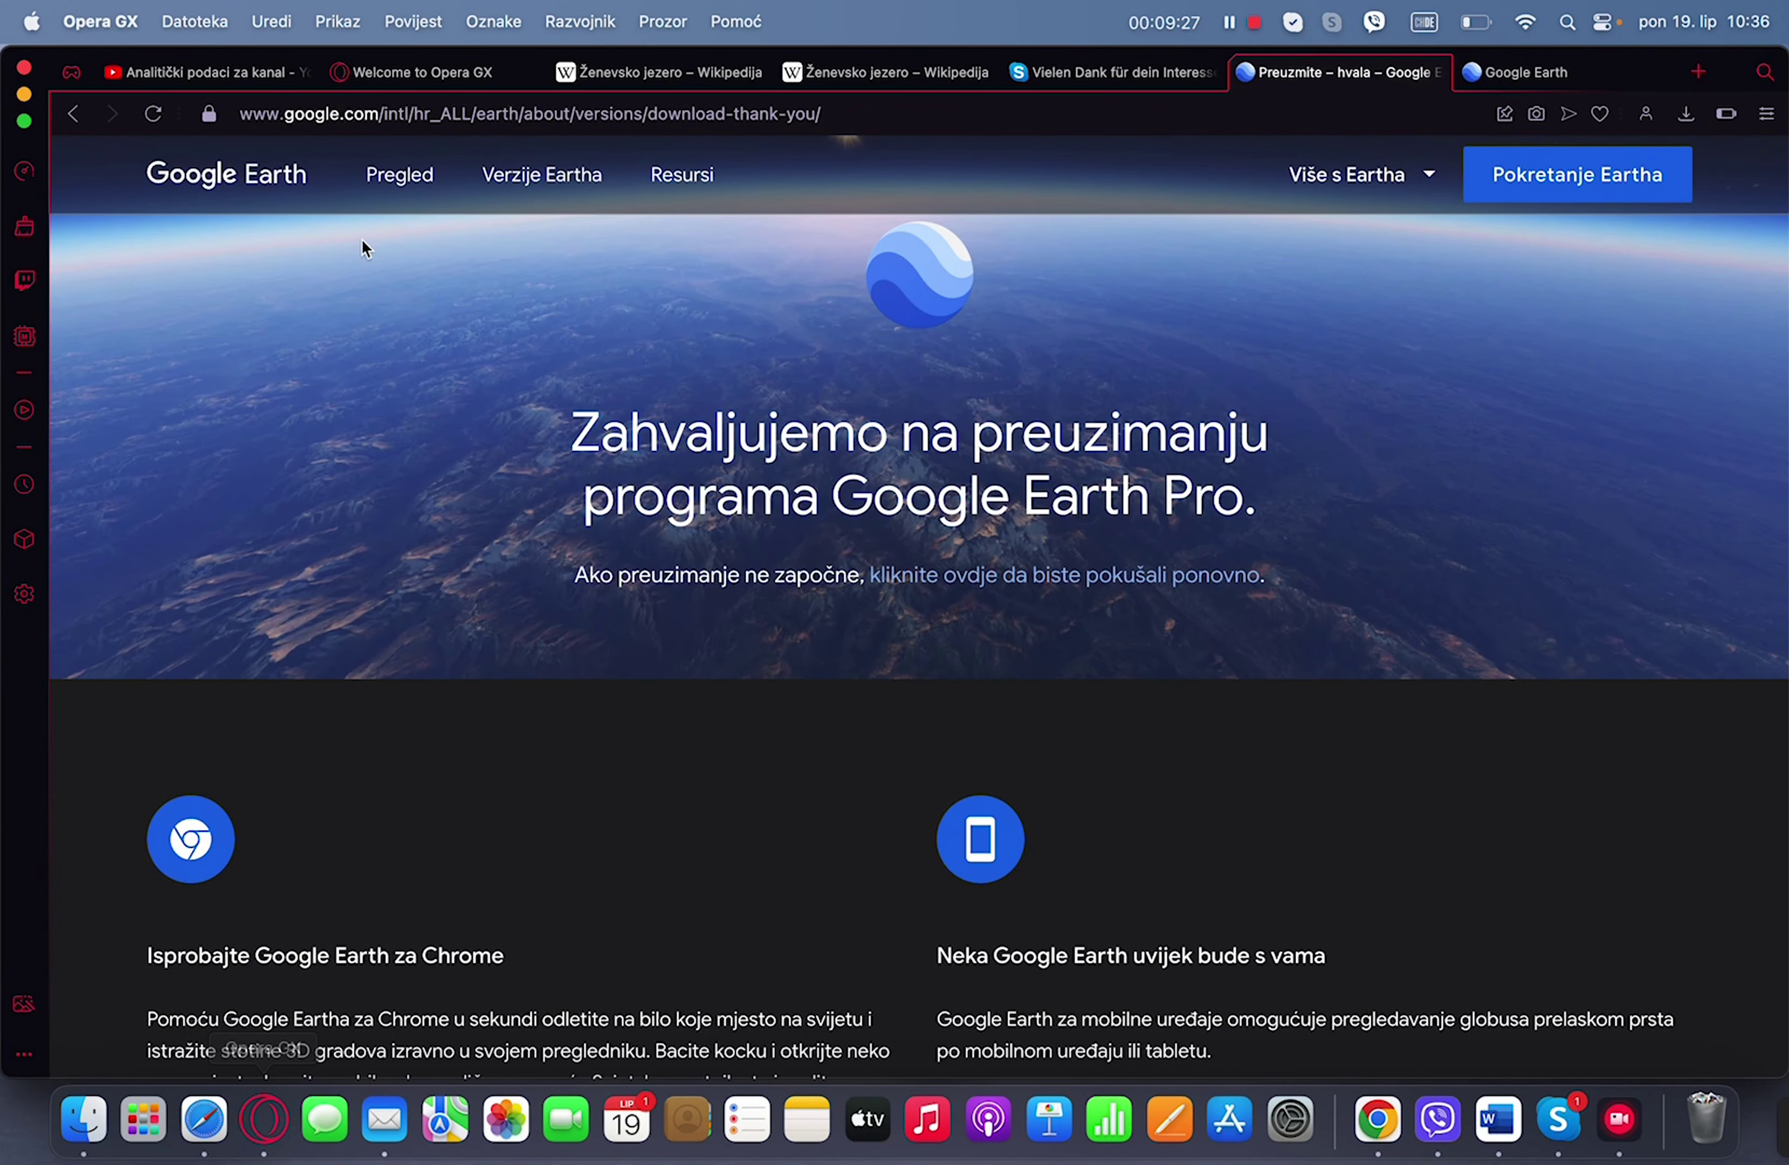
- Look through the open Welcome to Opera GX, YouTube Studio analytics and Ženevsko jezero Wikipedia tabs
click(429, 72)
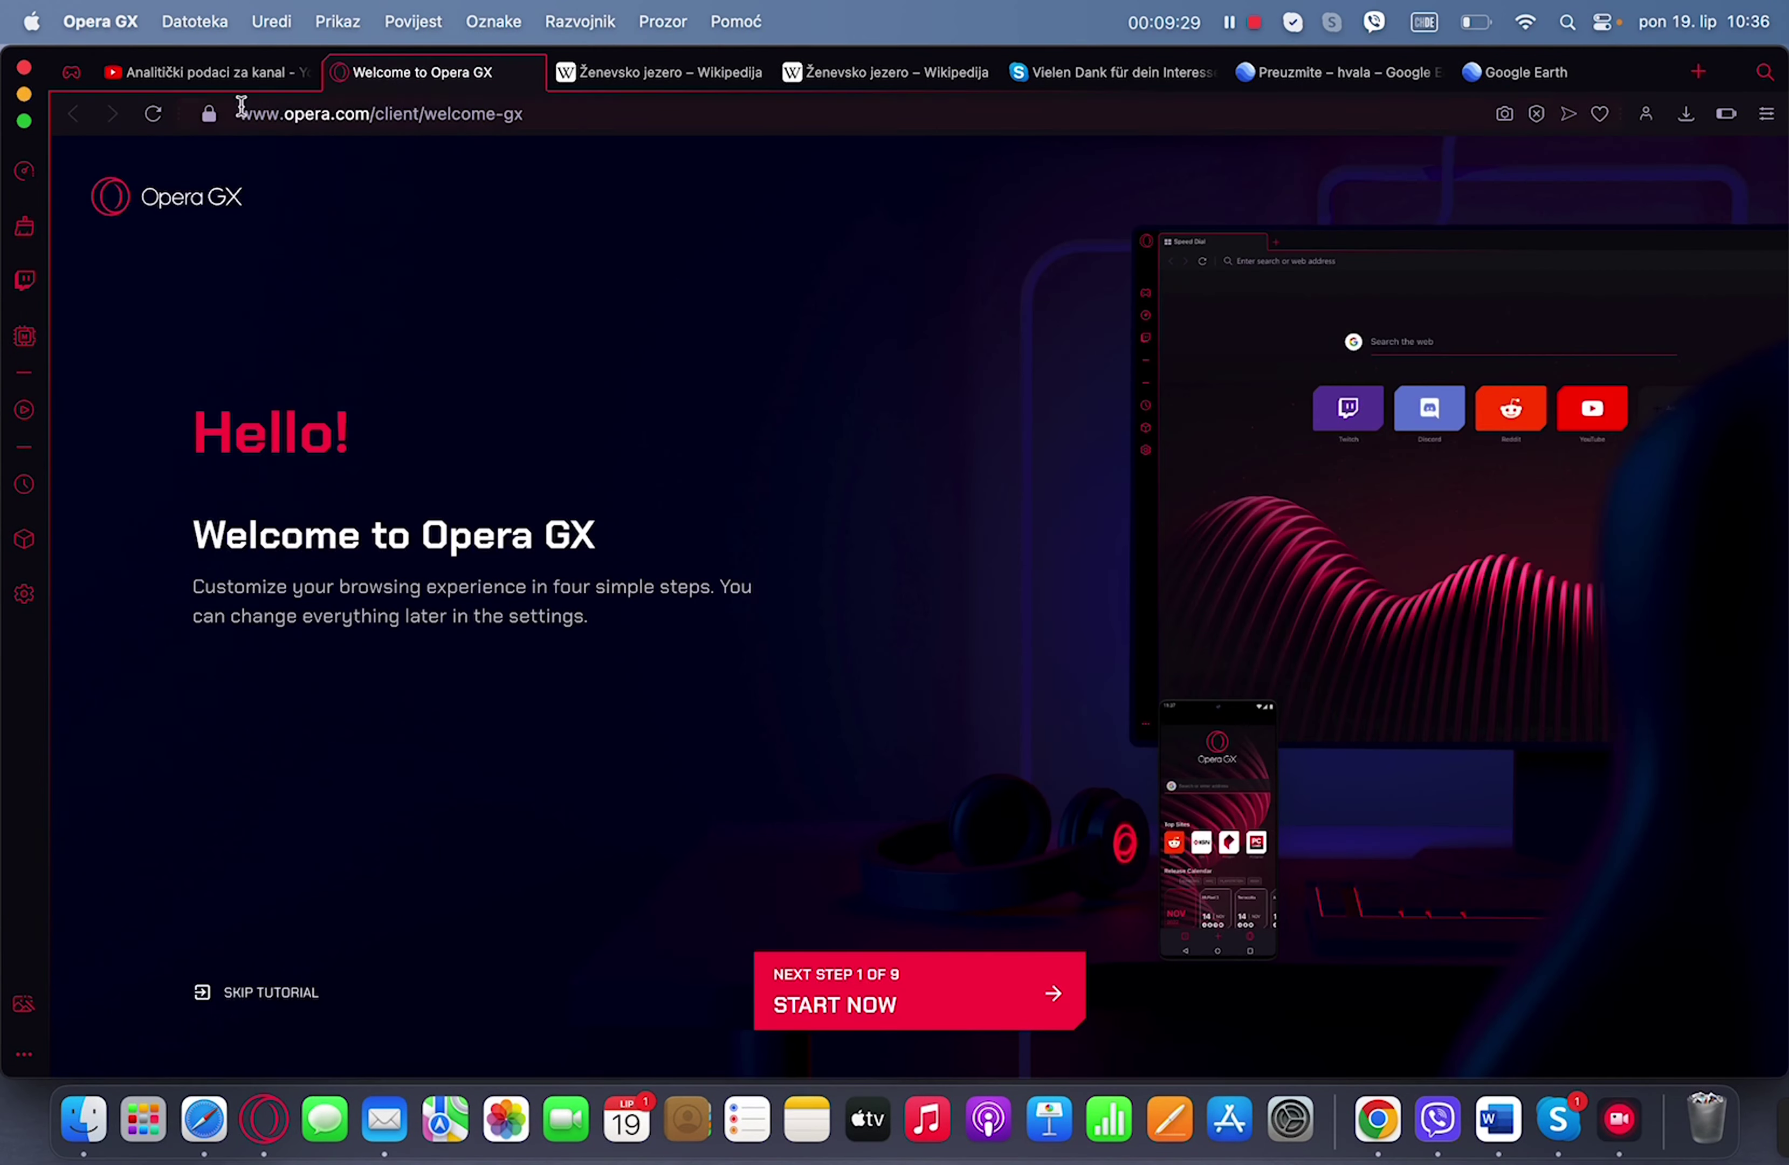
click(226, 69)
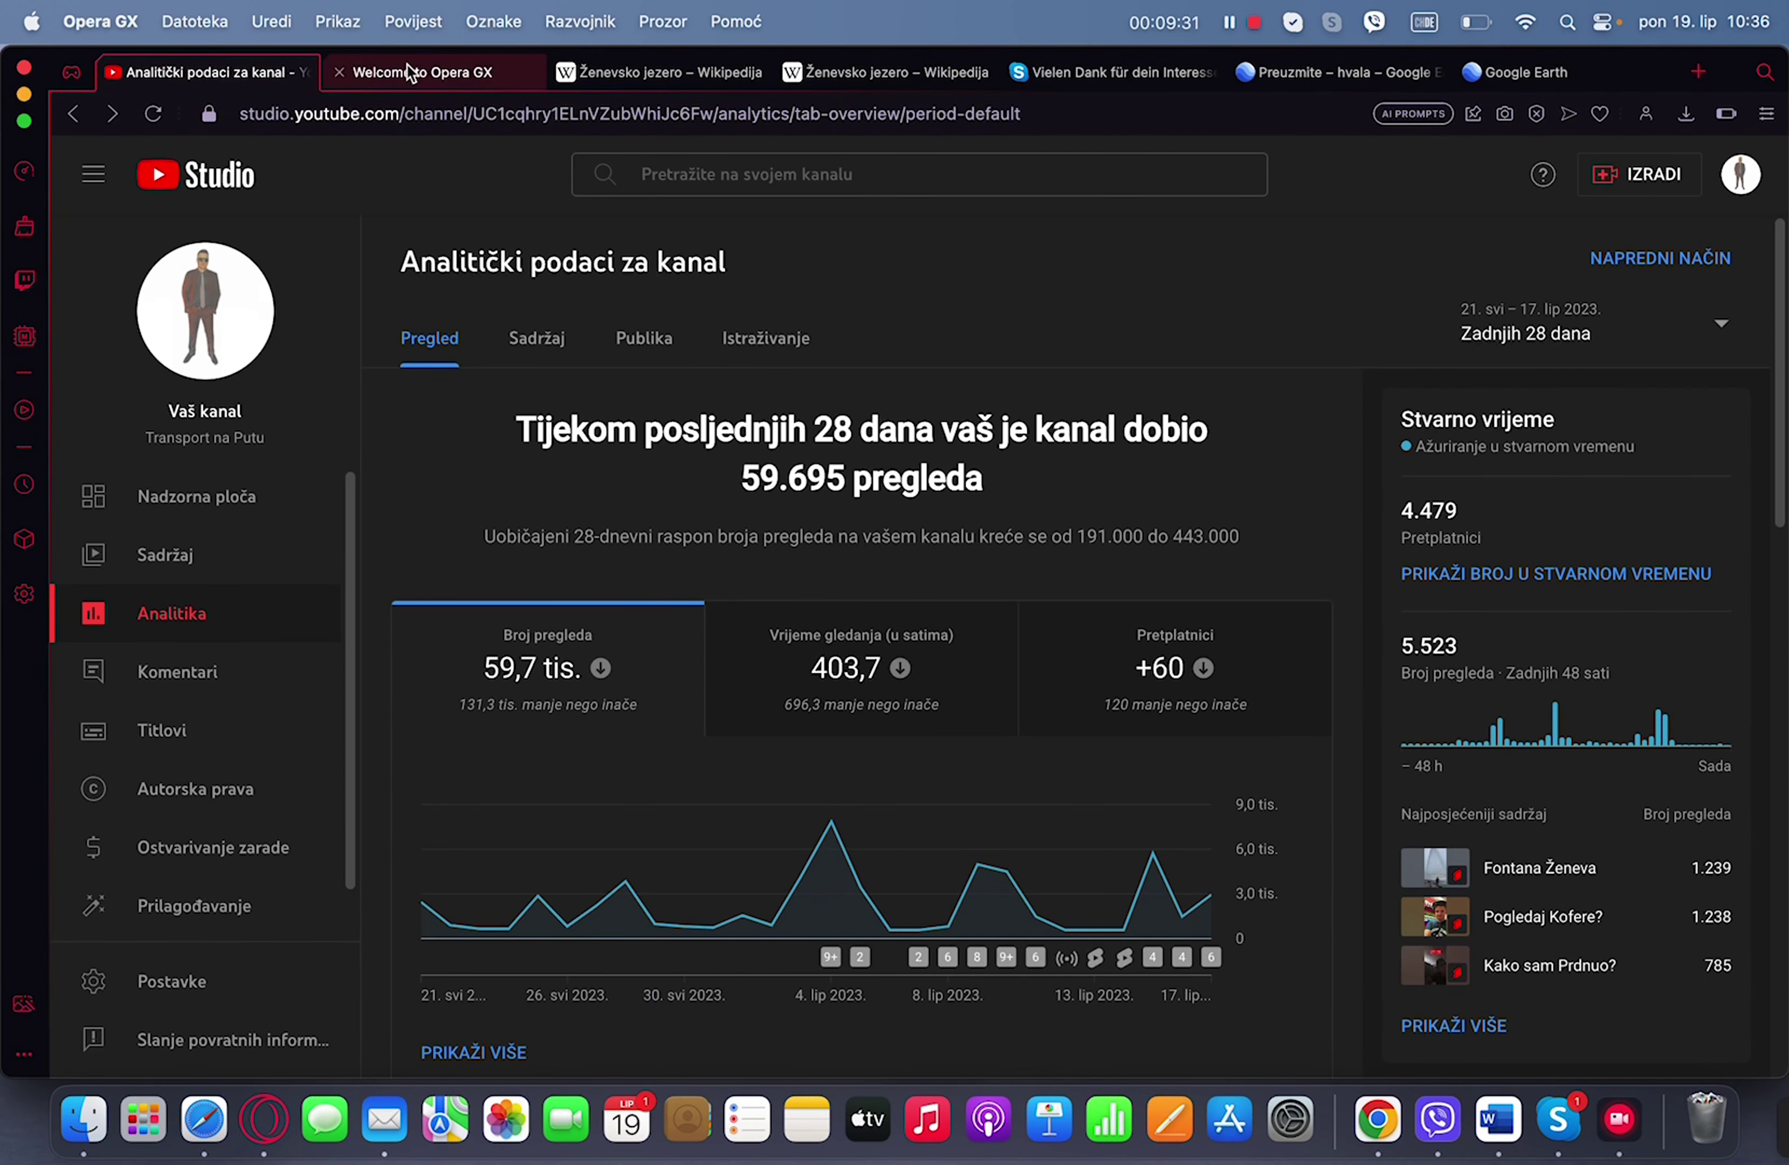
click(620, 68)
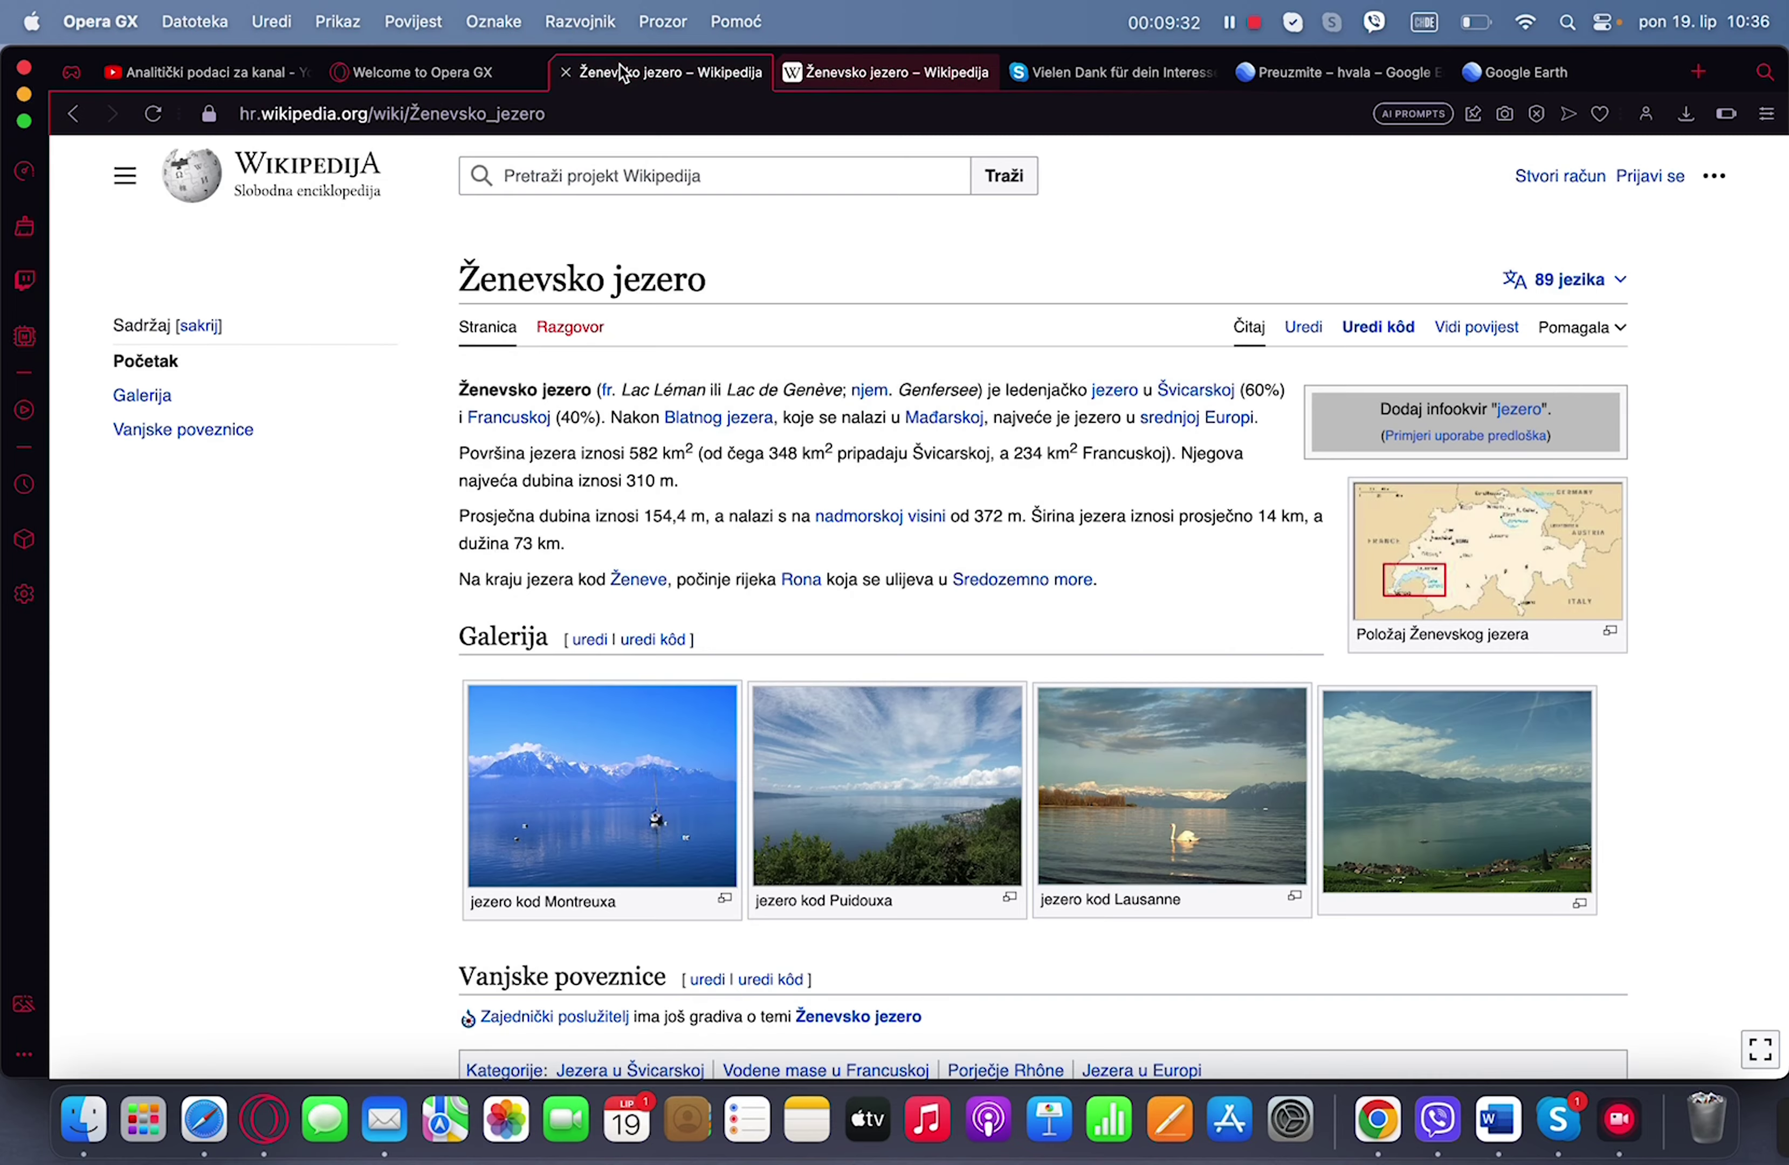
click(832, 72)
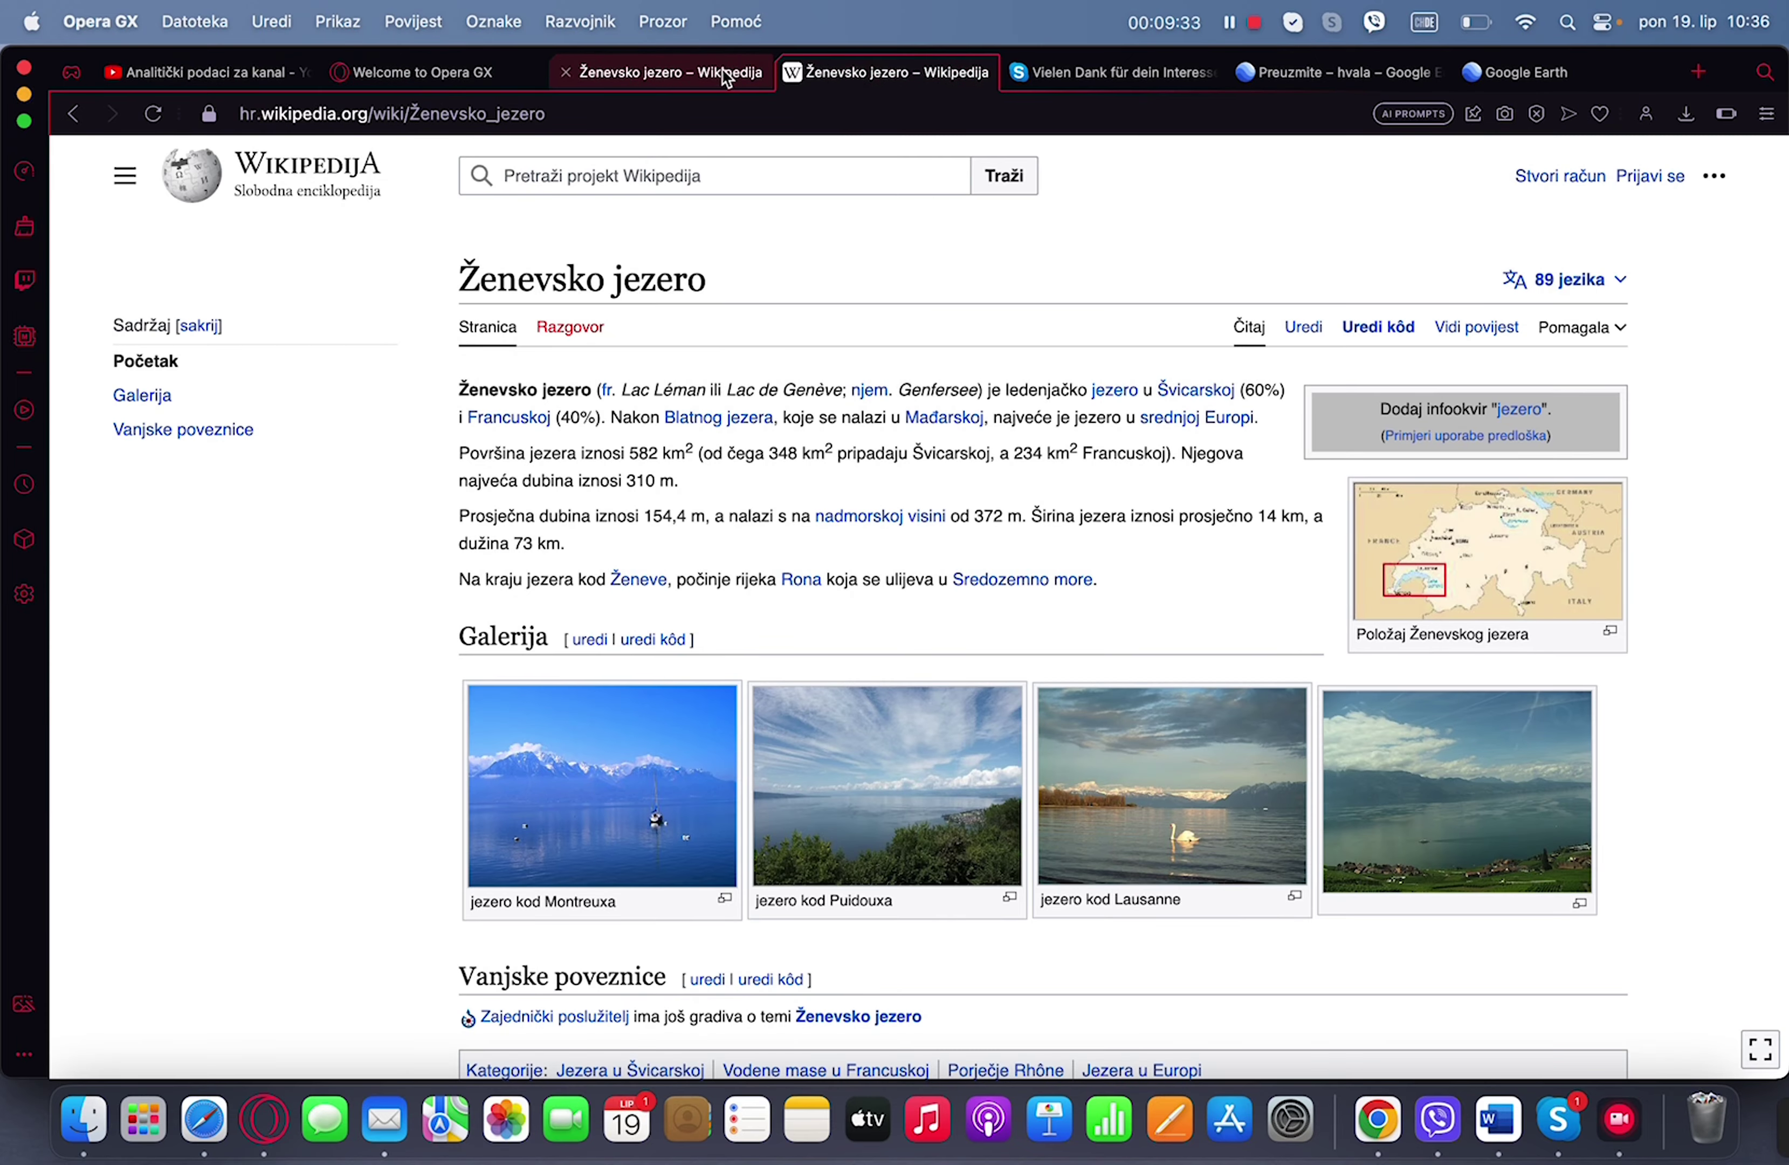
- Close all the open browser tabs, including Wikipedia, Skype, Google Earth, Welcome to Opera GX and YouTube Studio
click(566, 73)
click(565, 72)
click(566, 72)
click(566, 72)
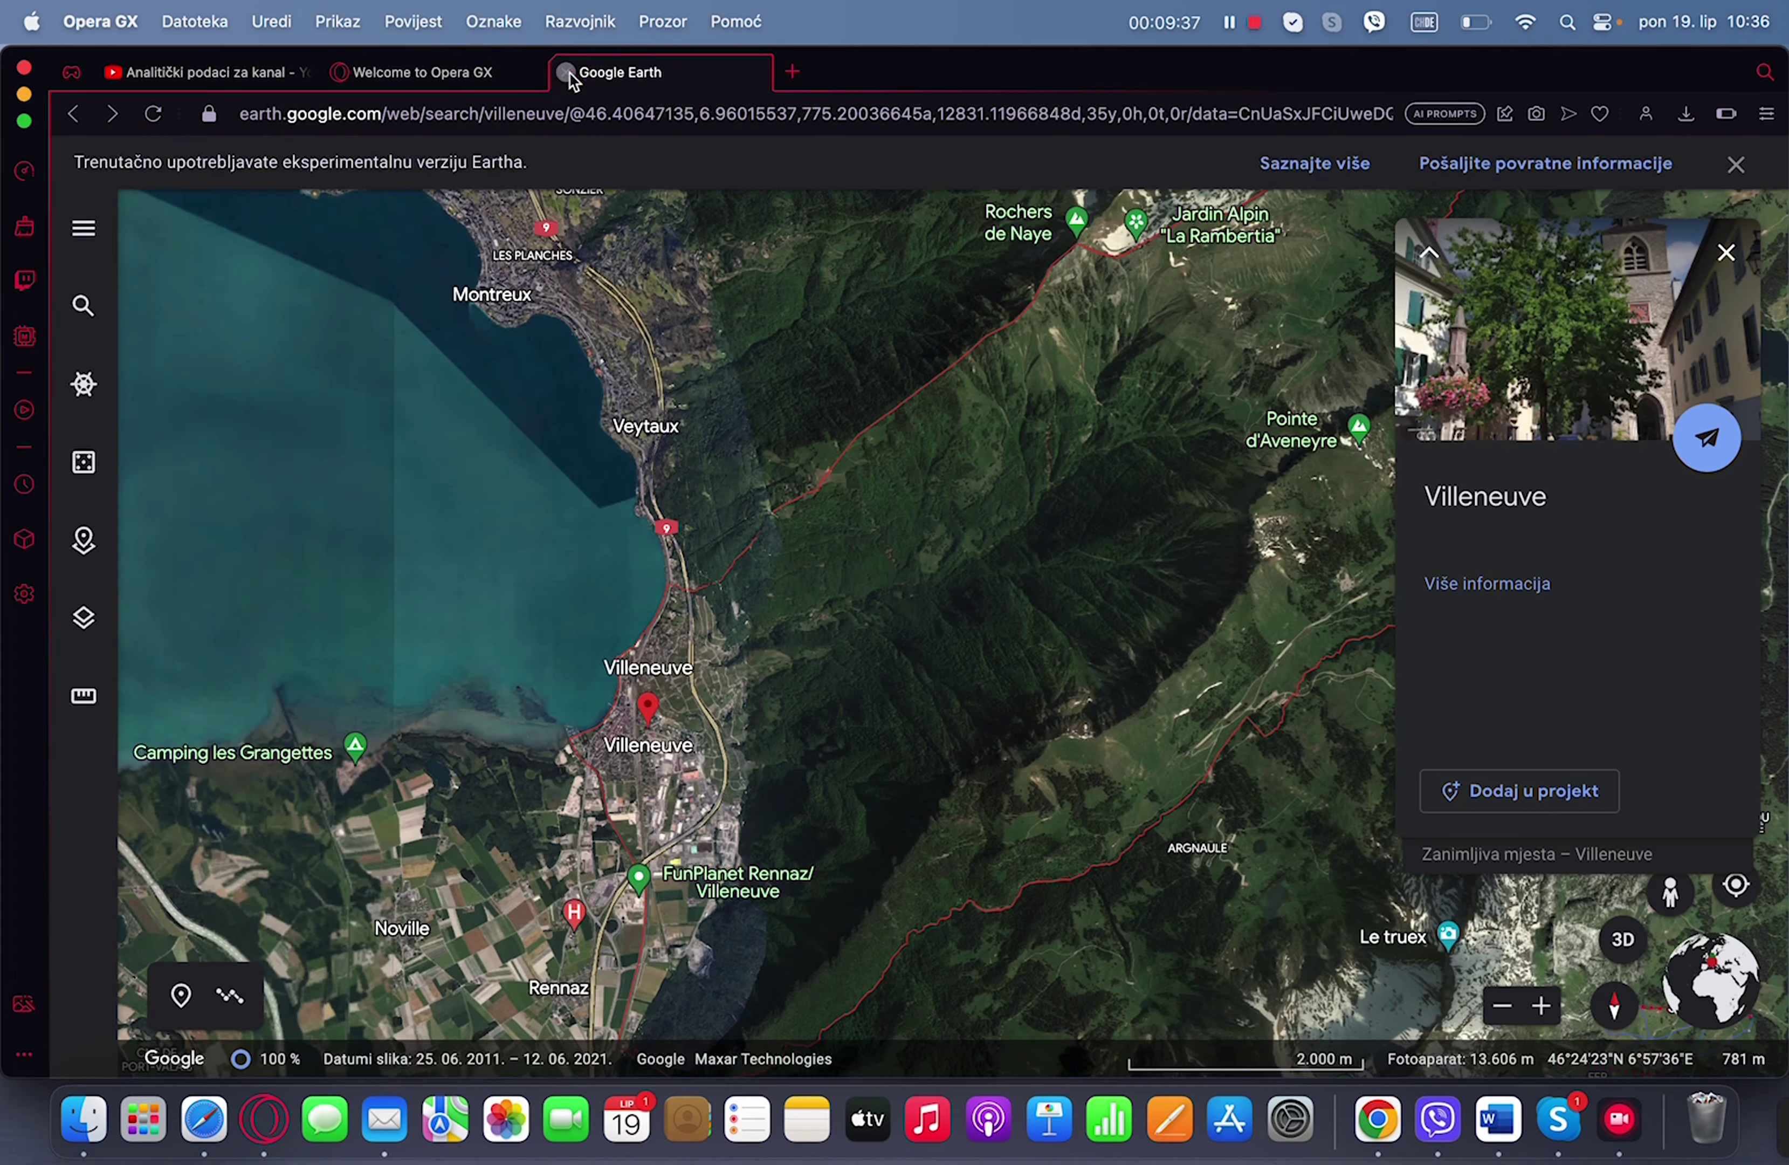
click(566, 73)
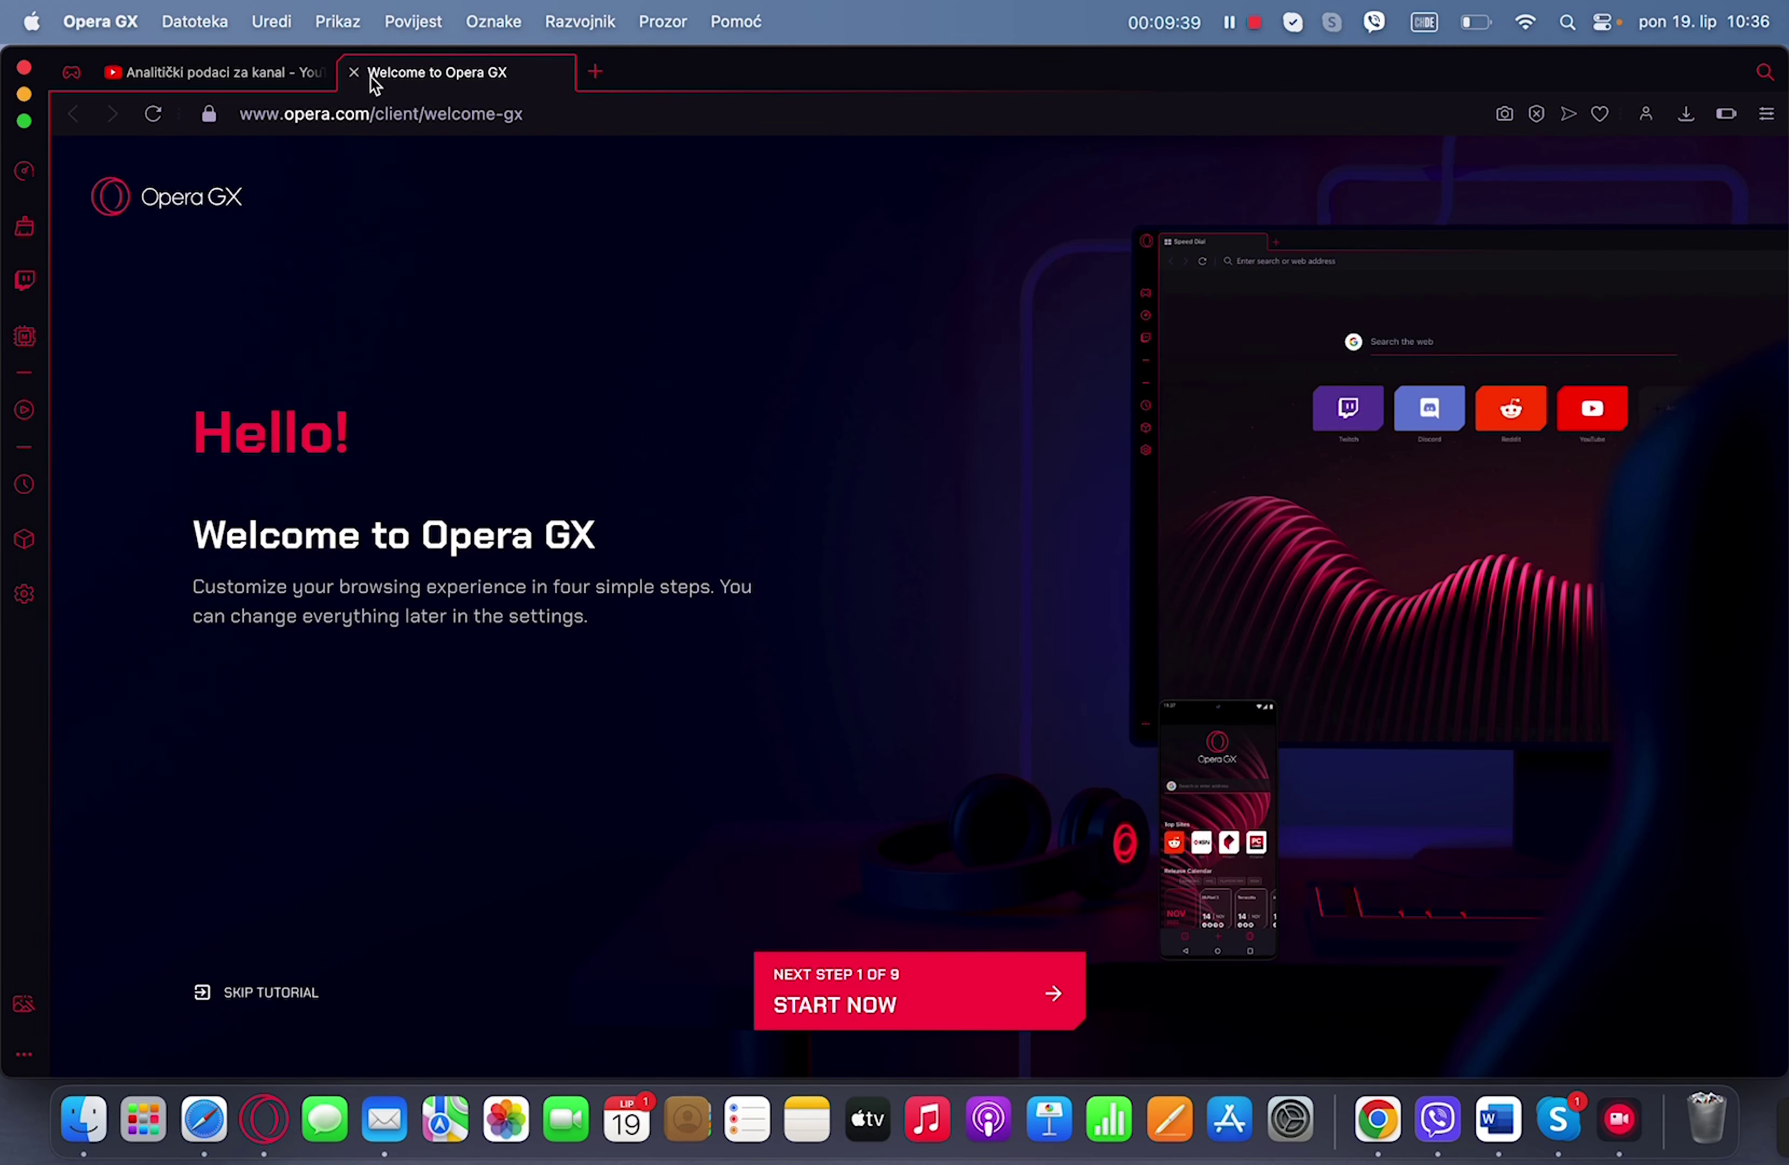
click(355, 73)
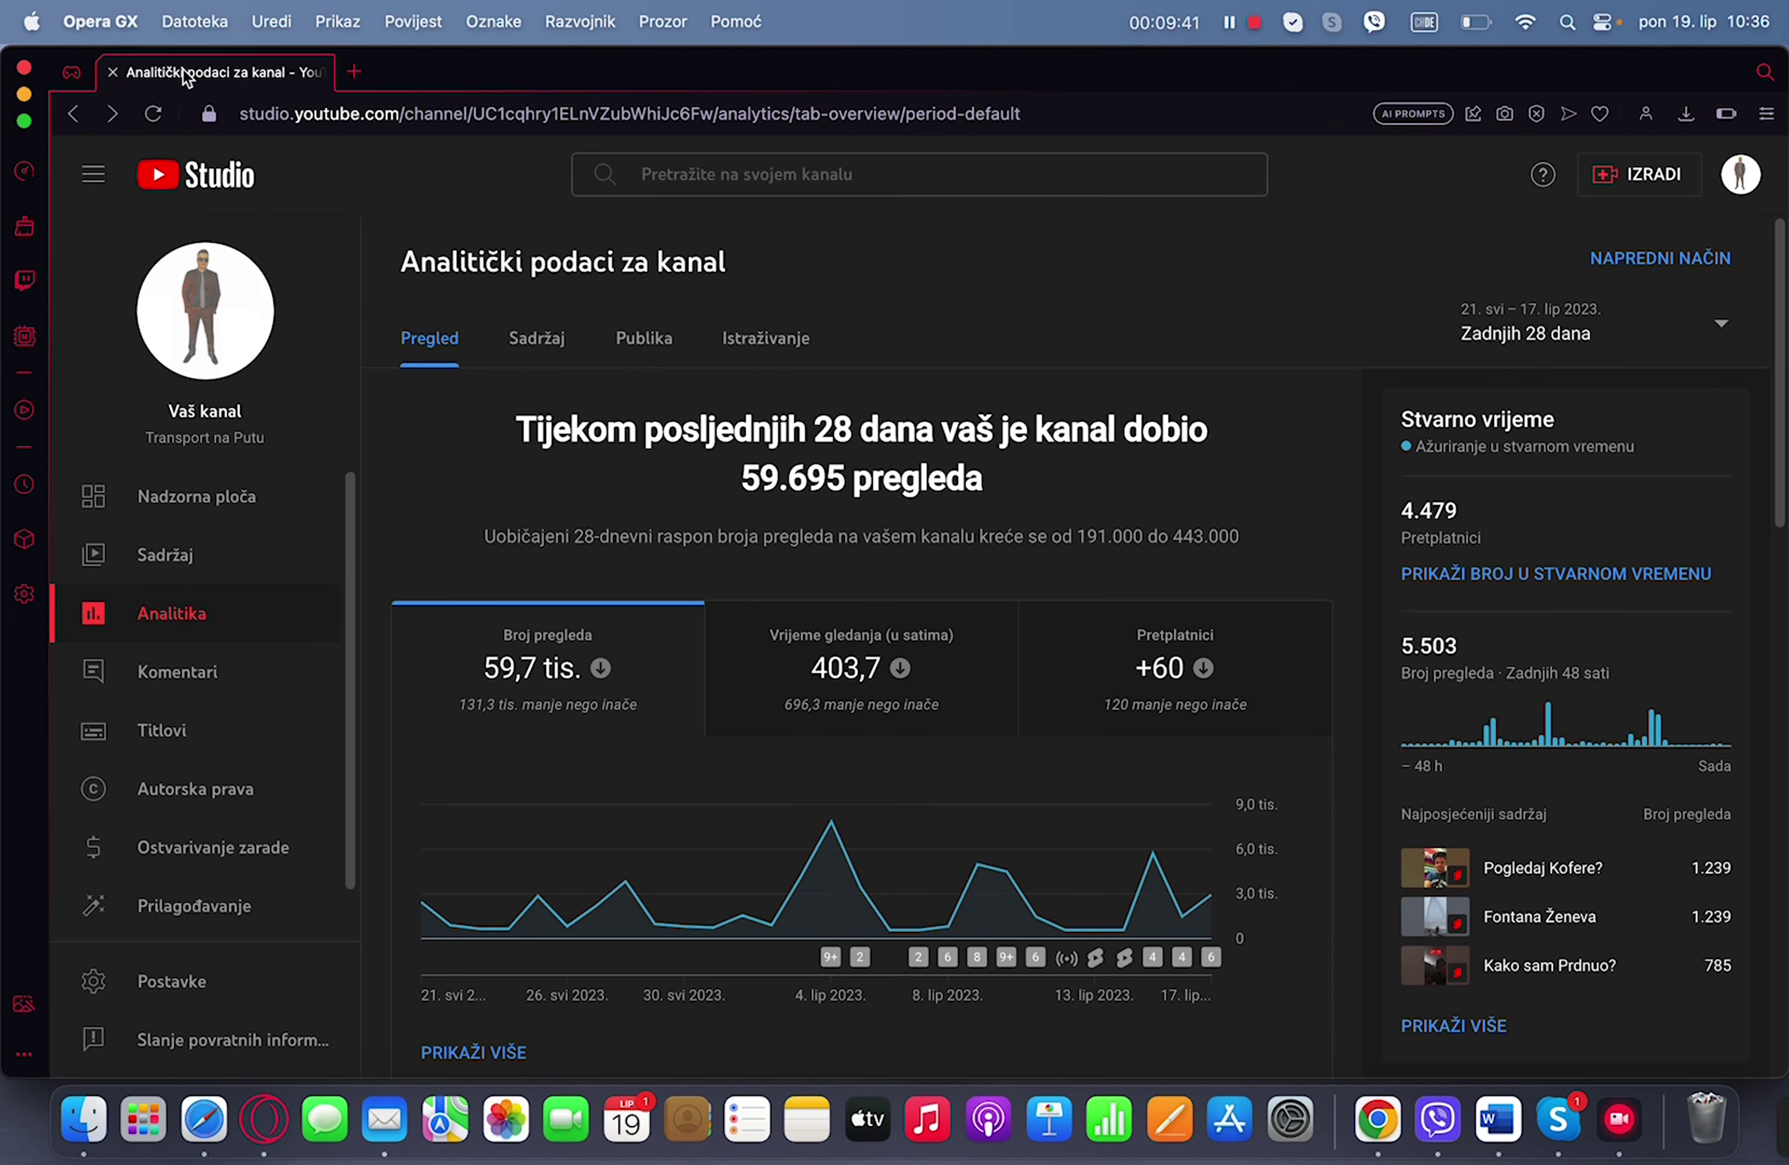
click(113, 71)
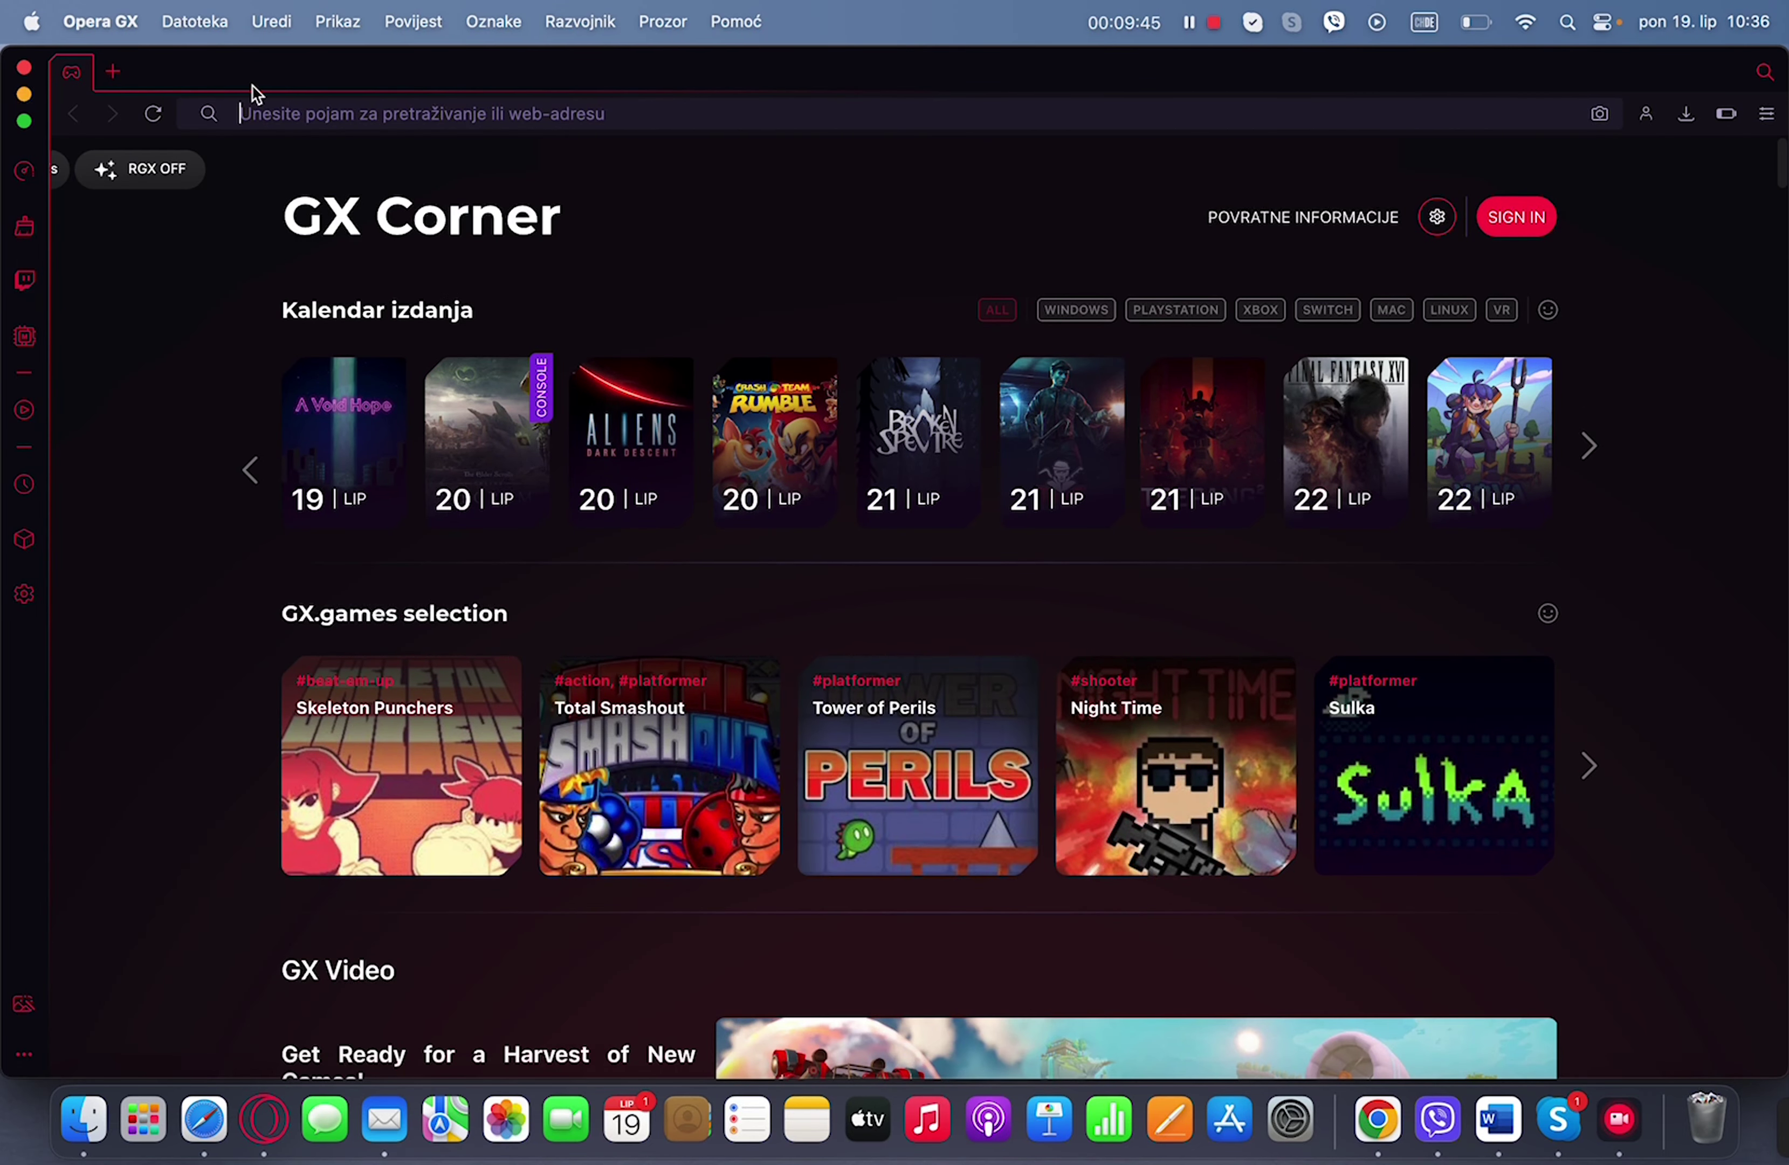
- Show the Brzo biranje page in a new tab, close the Opera GX window, and switch to Safari
click(113, 73)
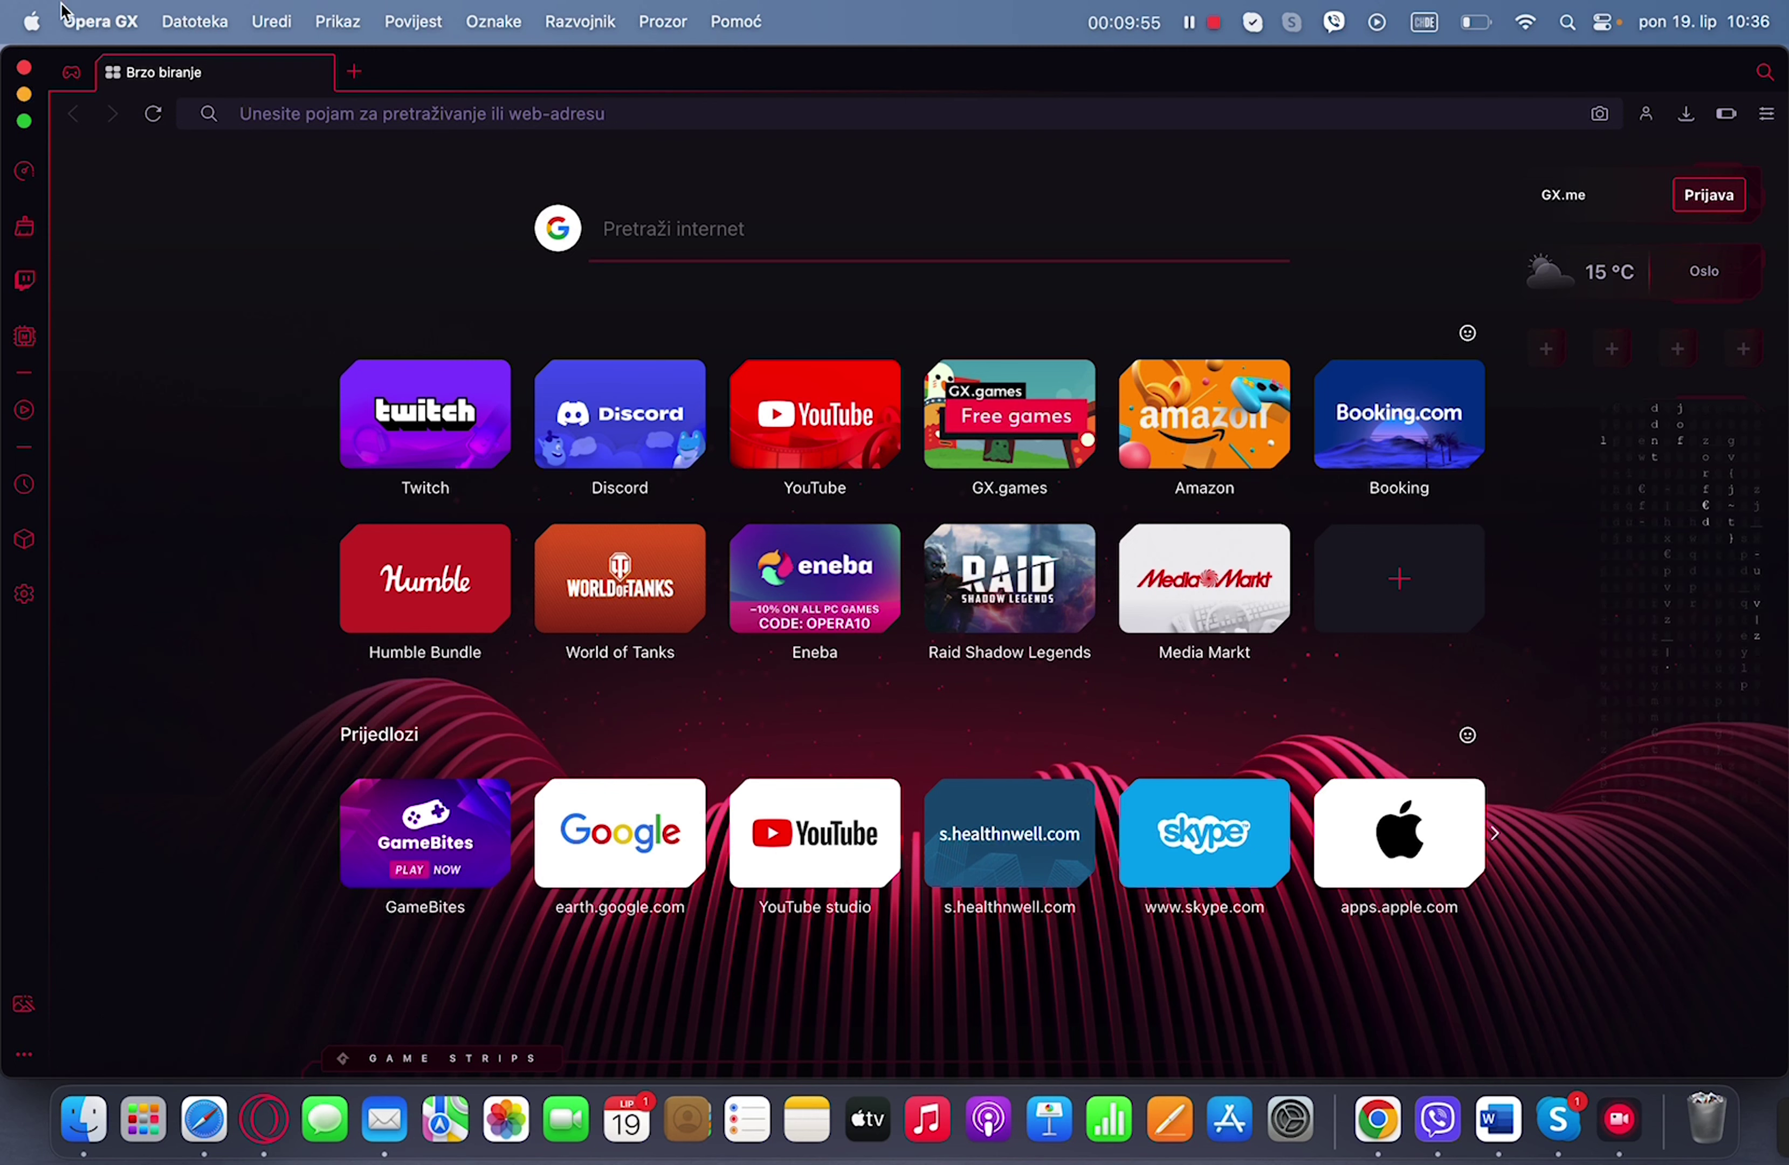
click(22, 69)
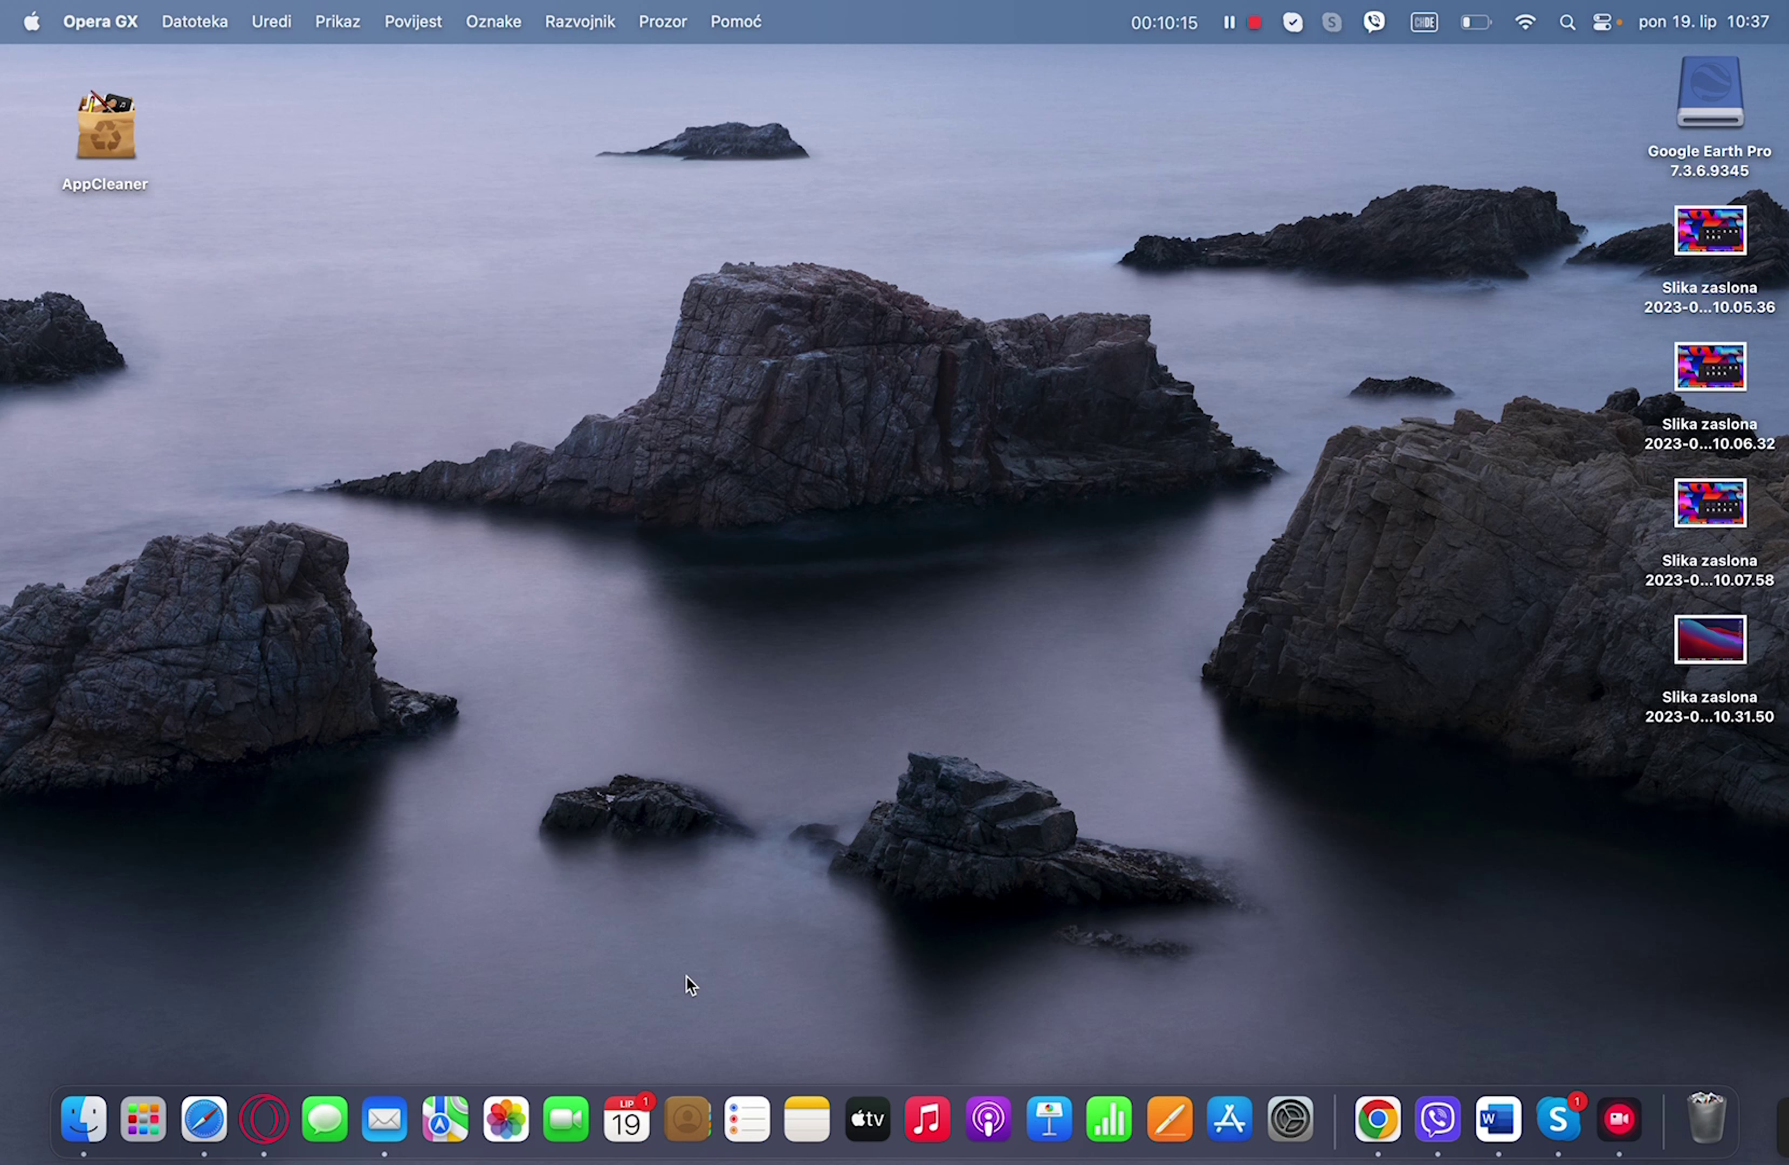
click(203, 1118)
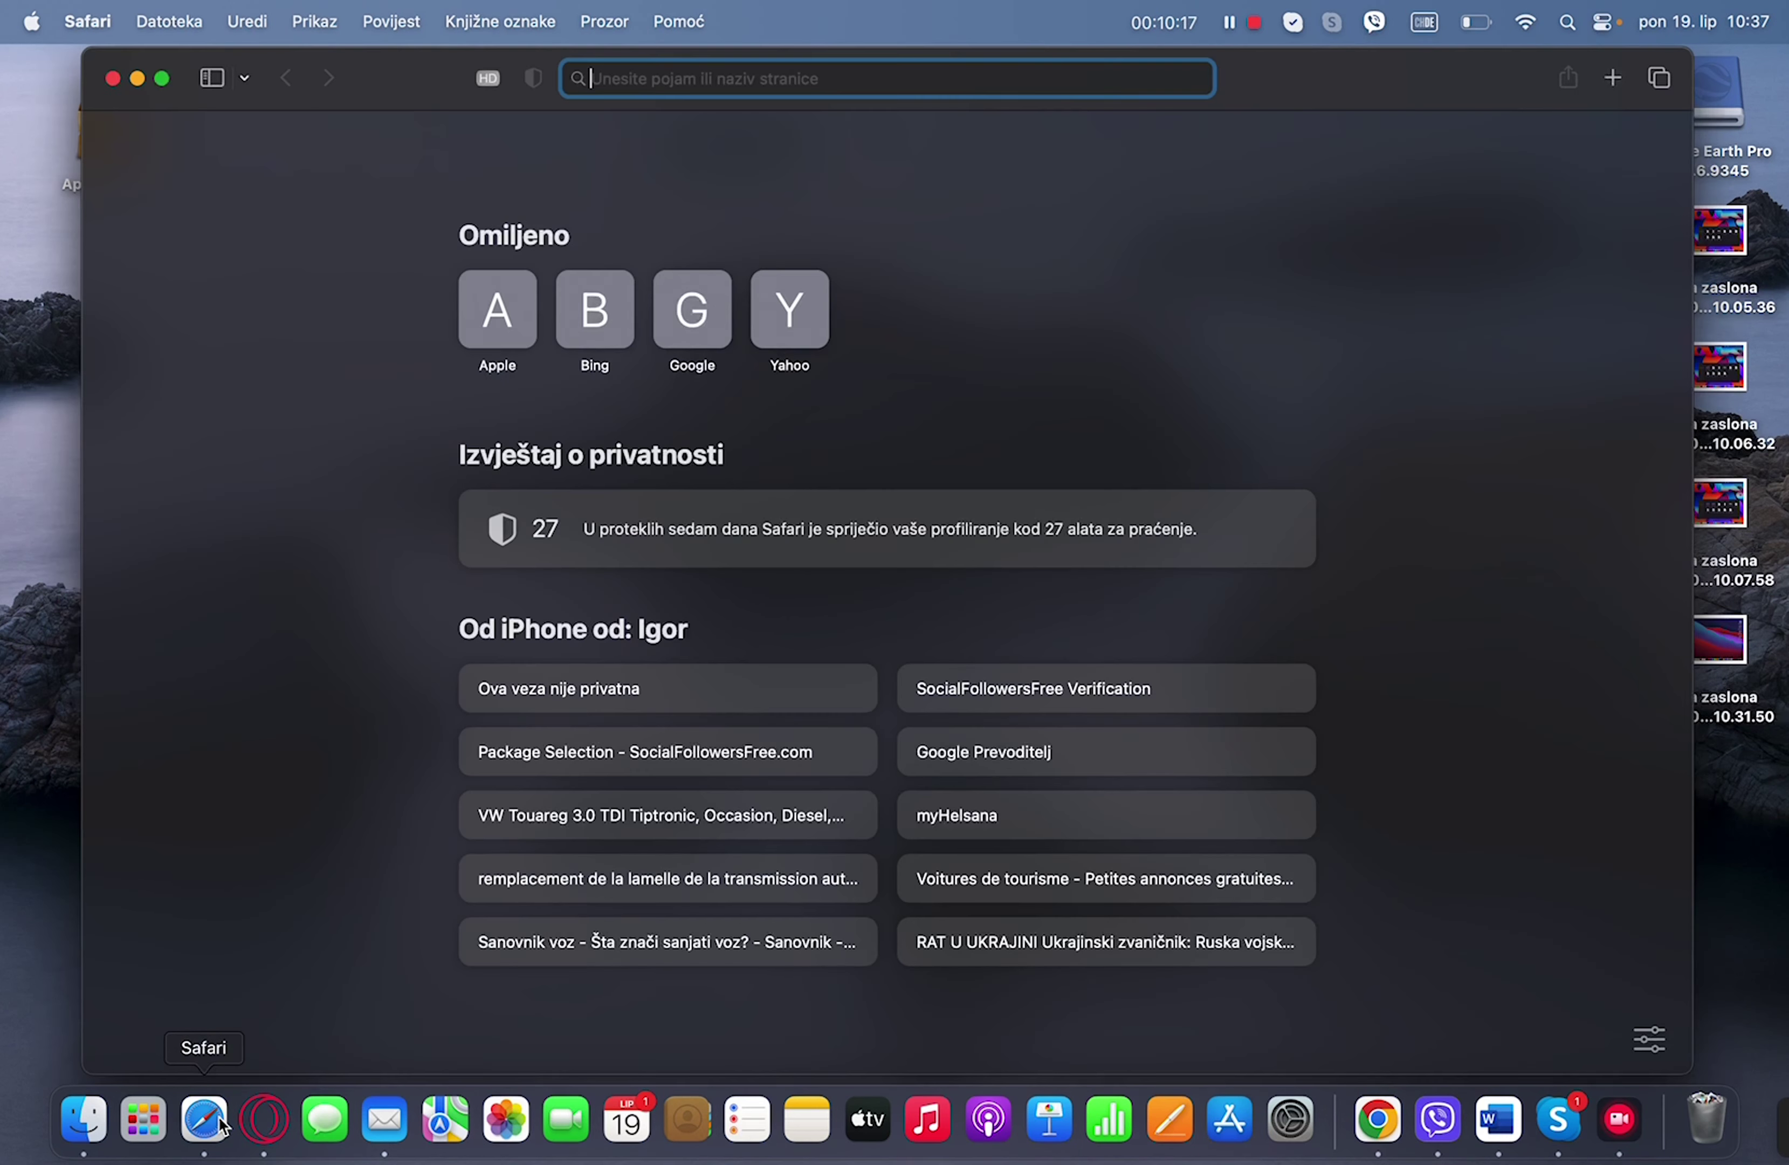
- Search Google for "facebook mac", view the "Facebook im App Store" result, and close the Safari window
click(665, 319)
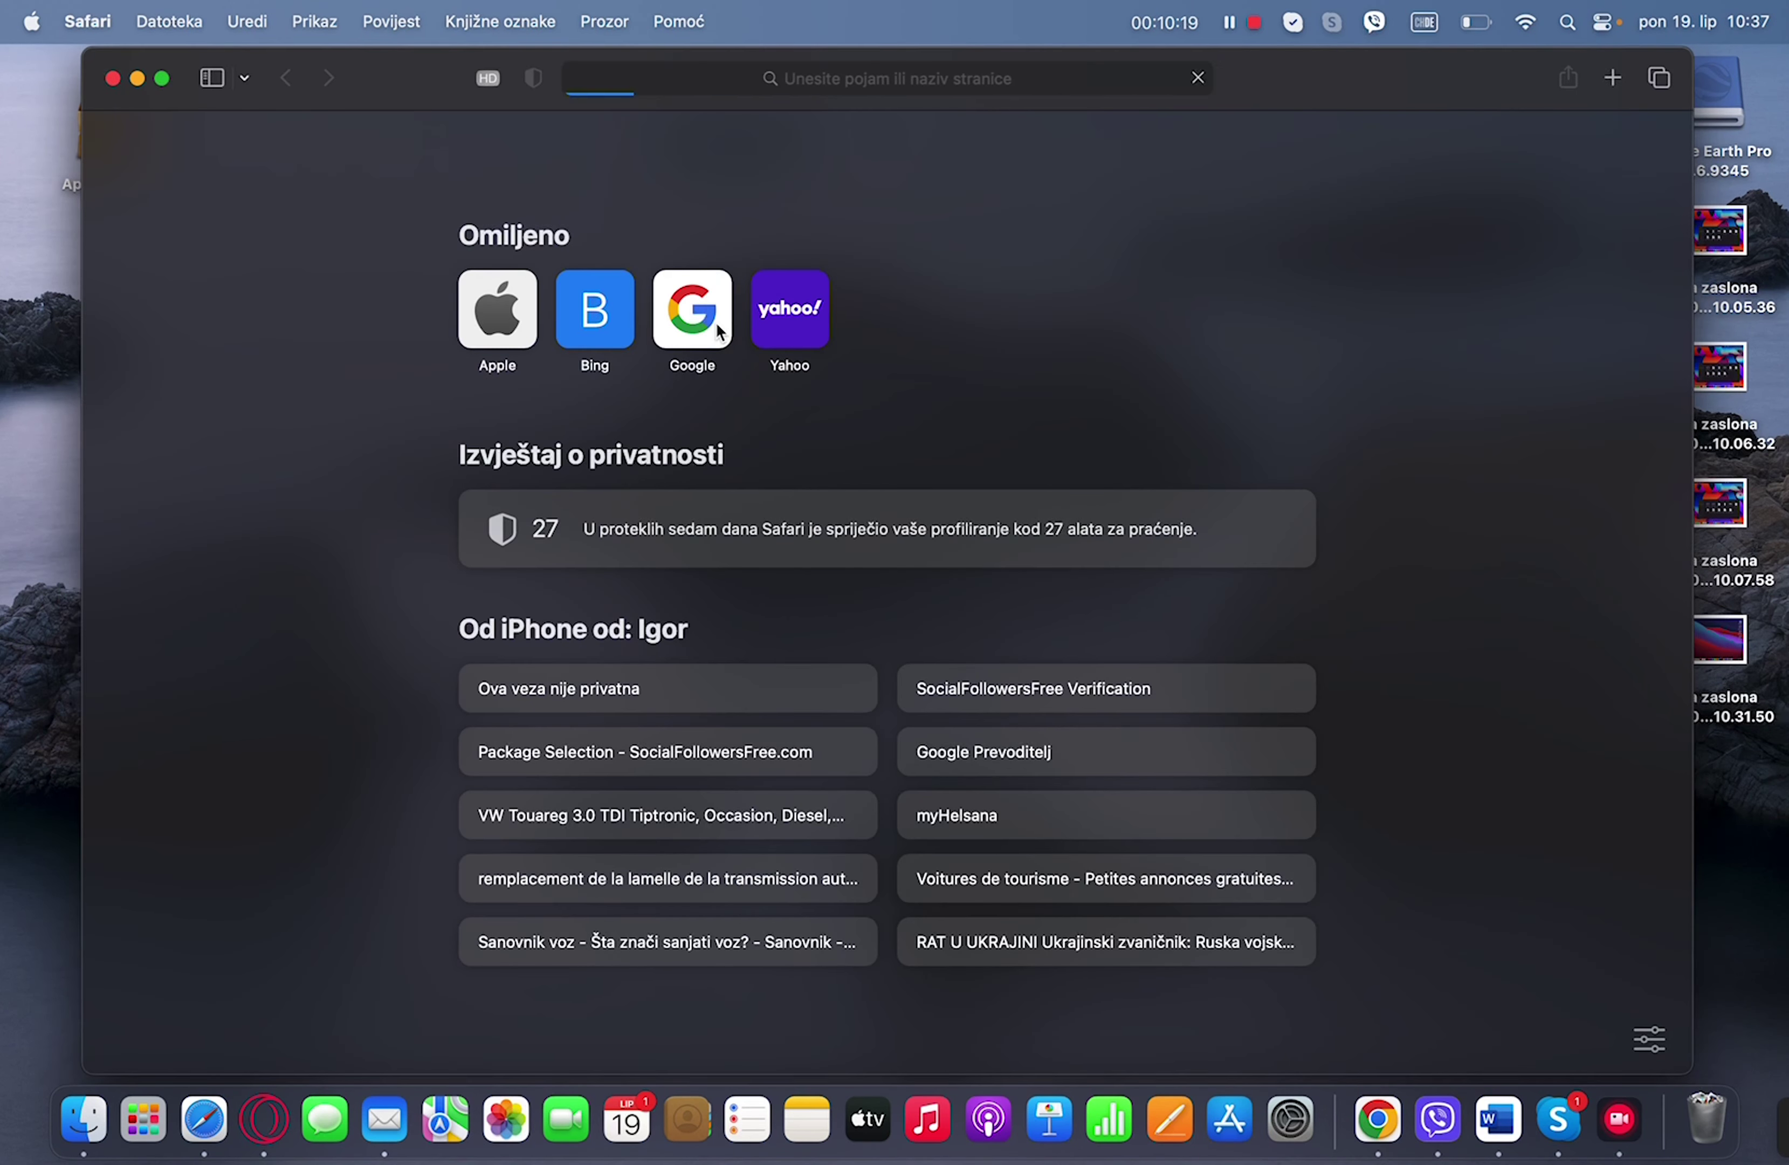
click(737, 524)
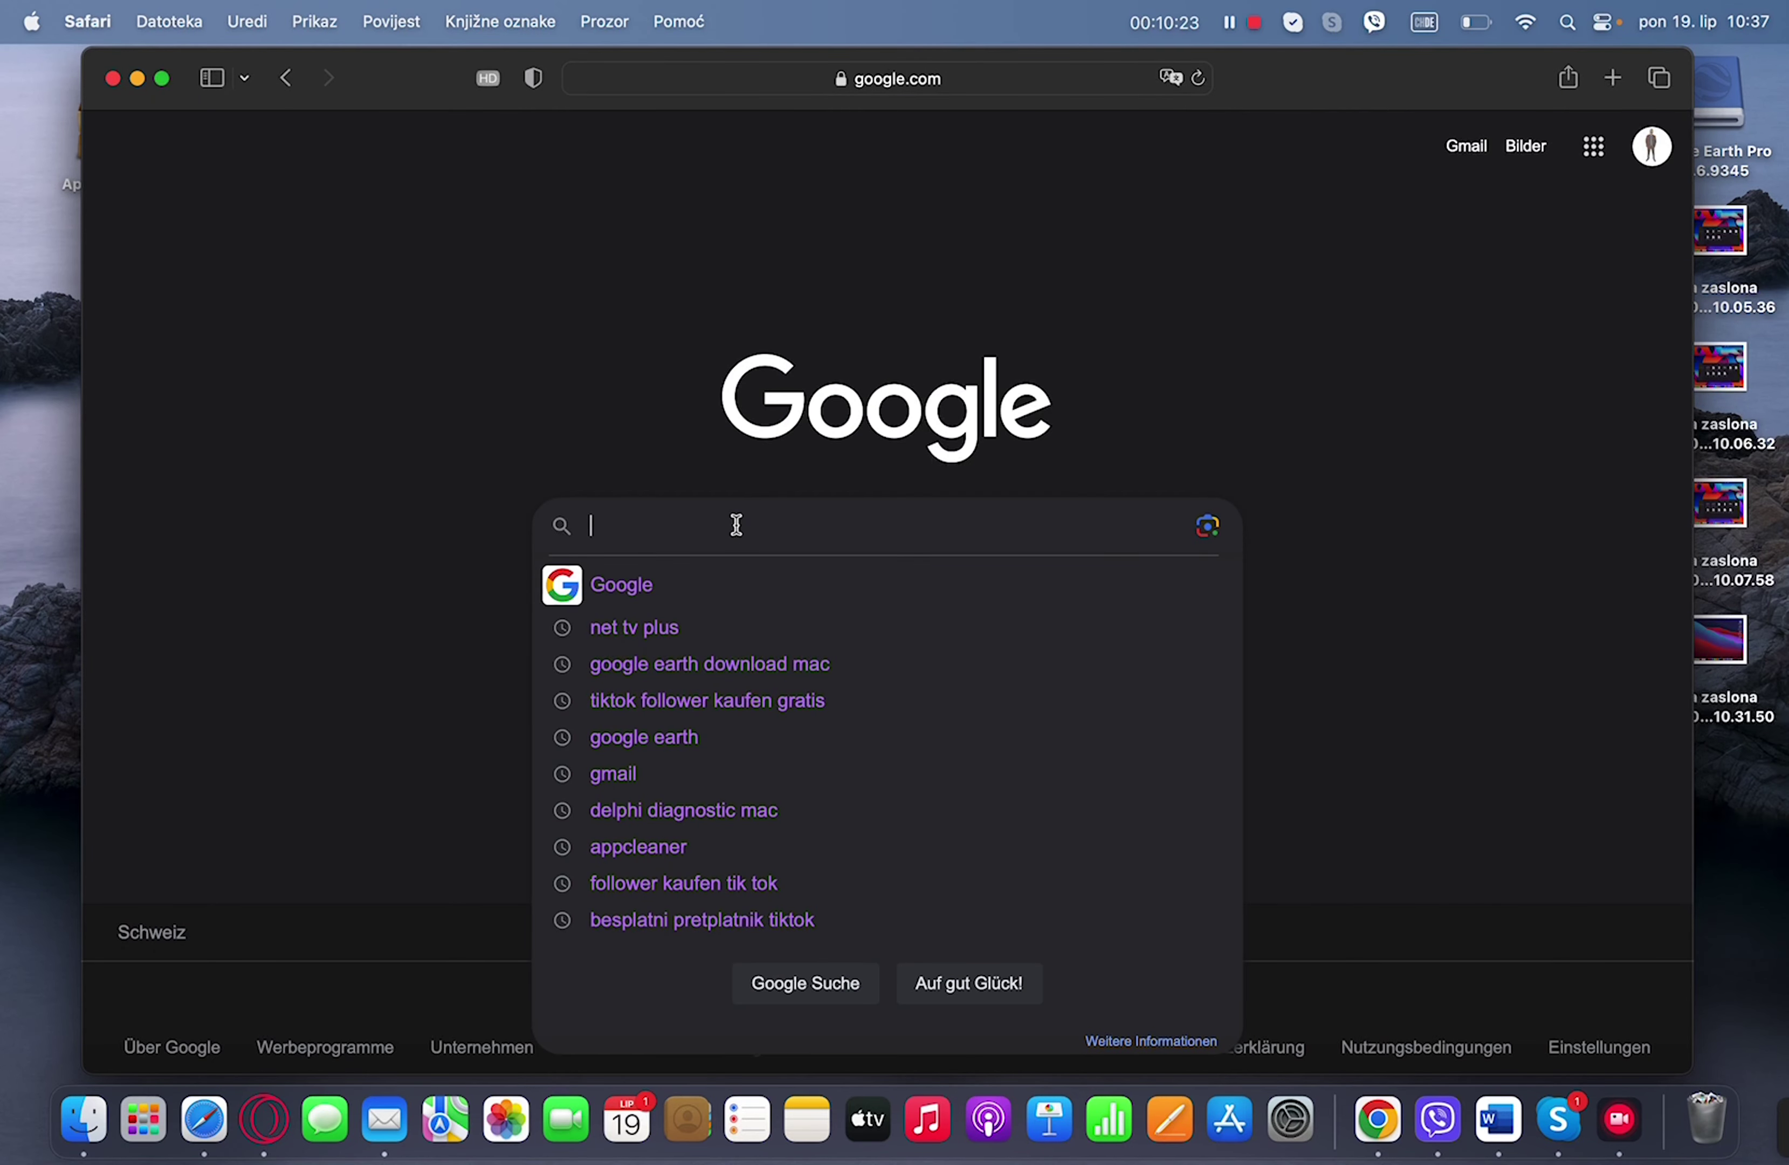
text(fa)
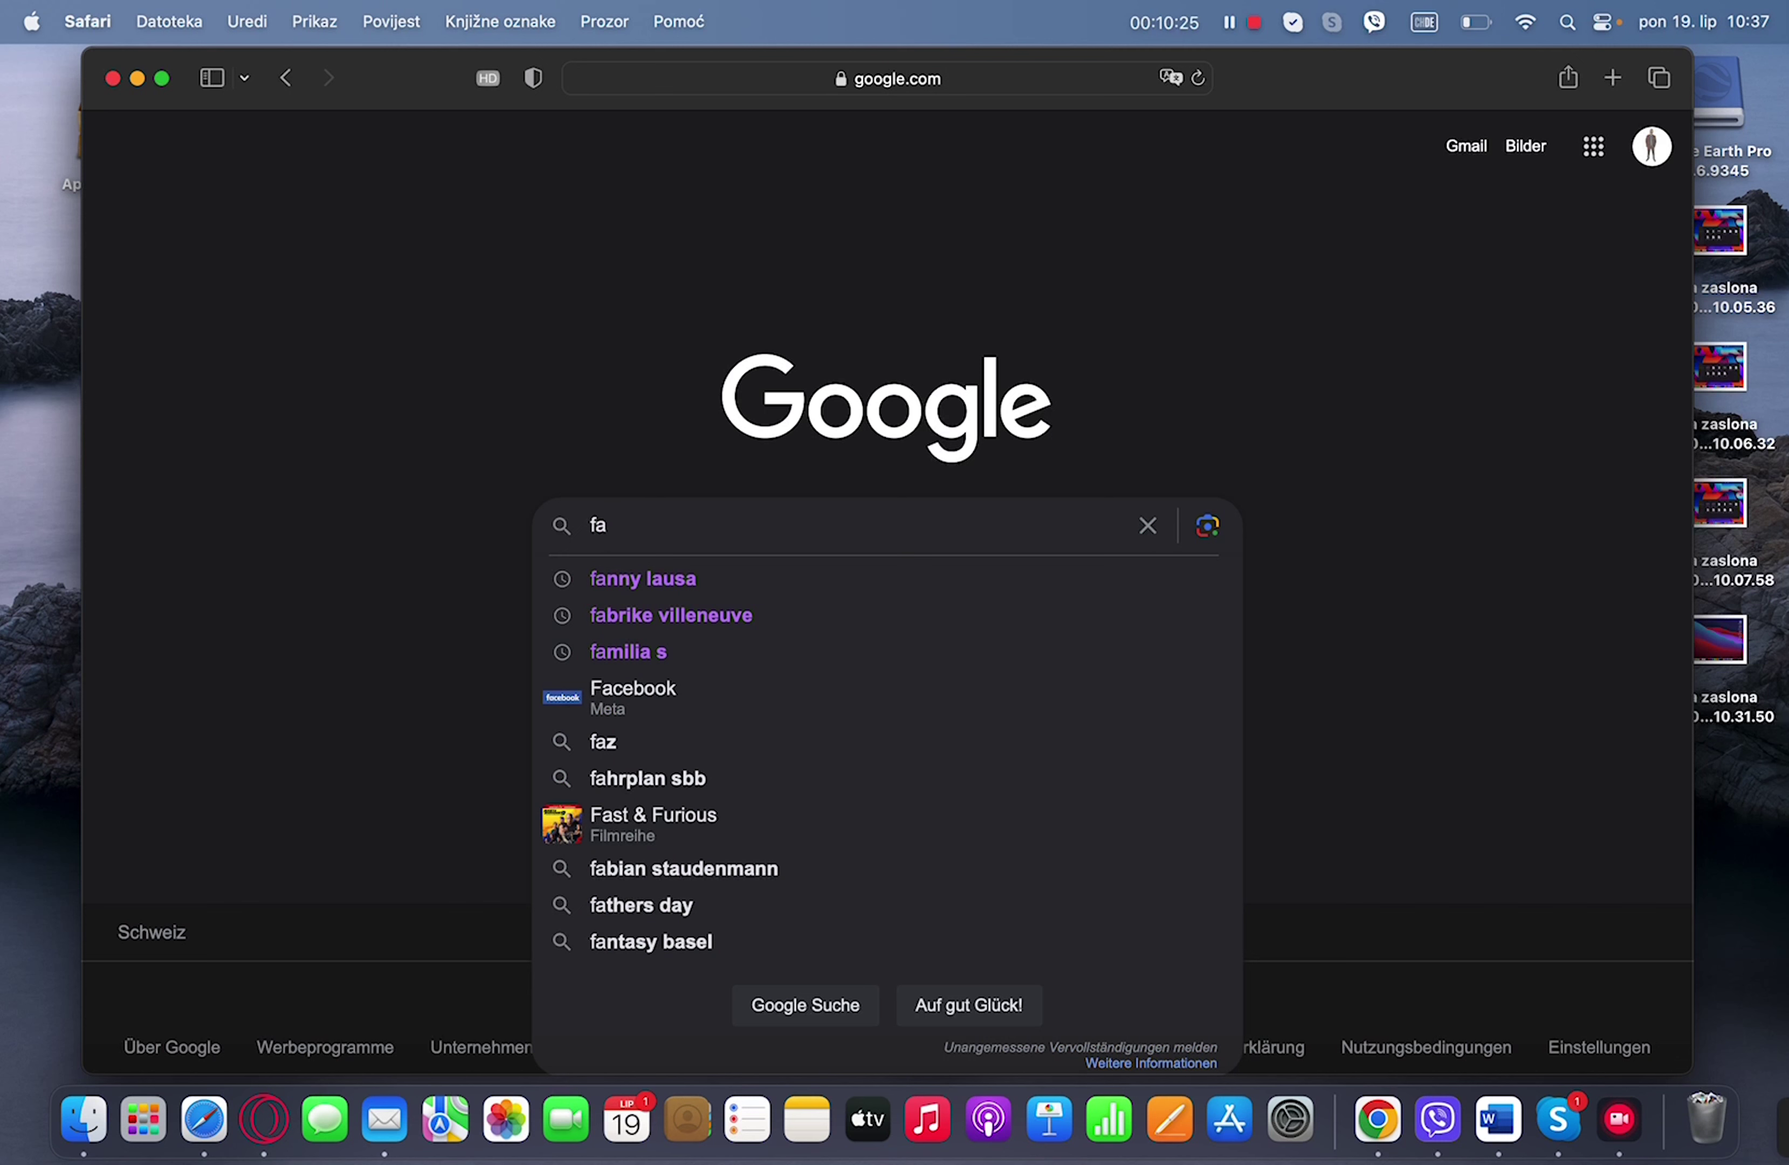
text(cebook )
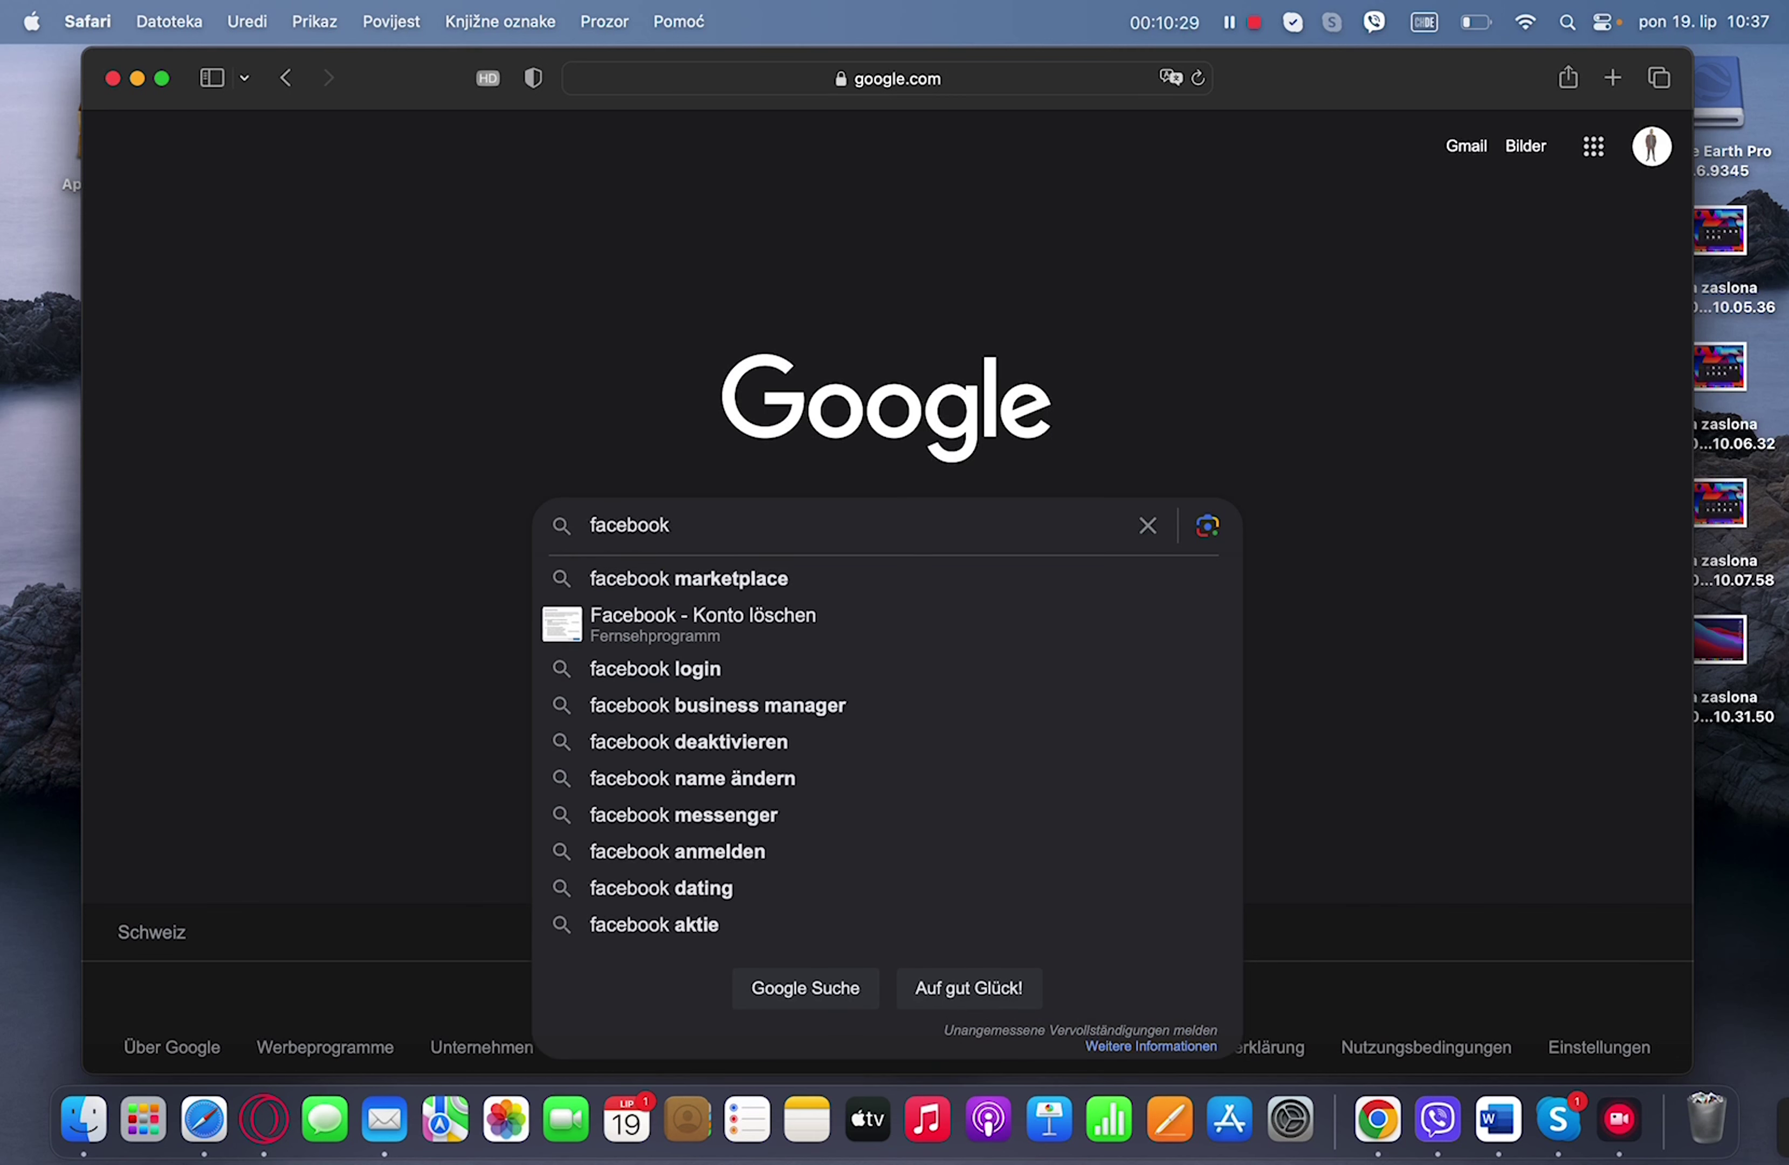
text(mac)
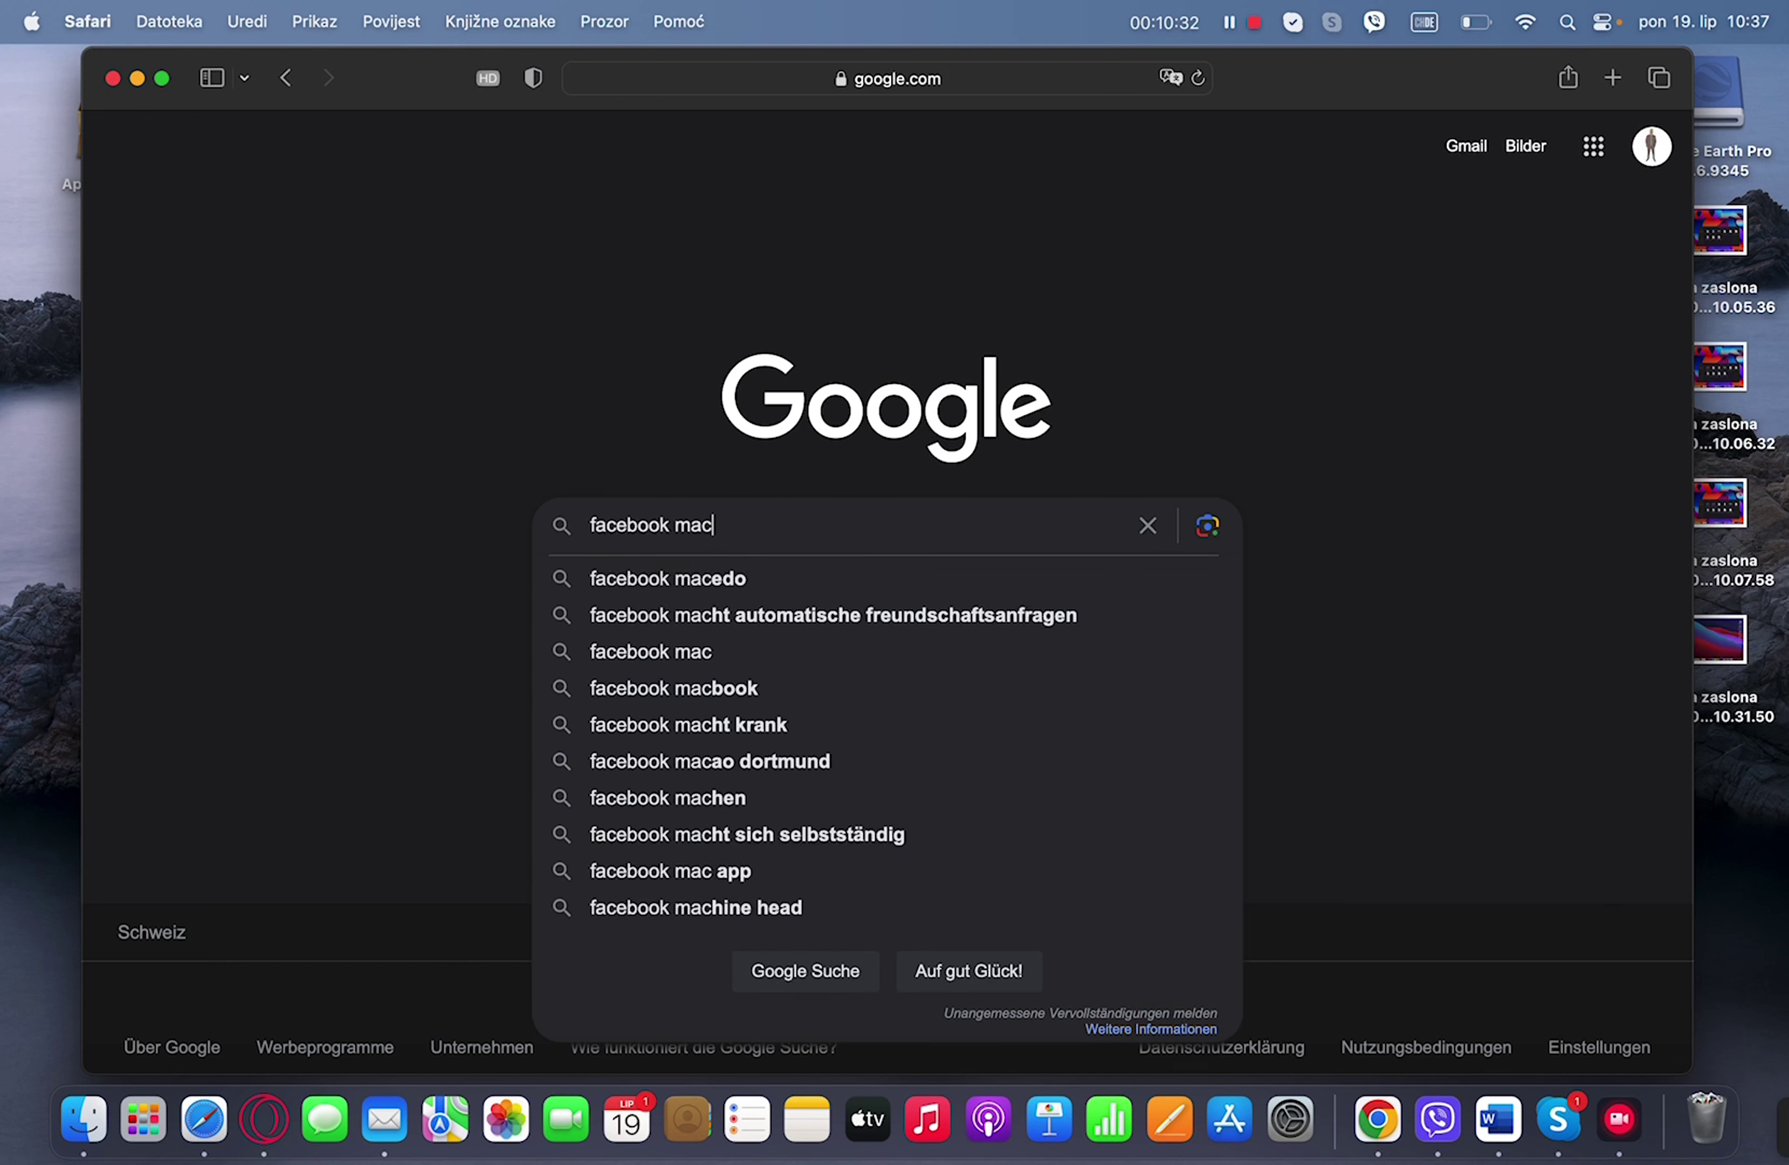
key(Return)
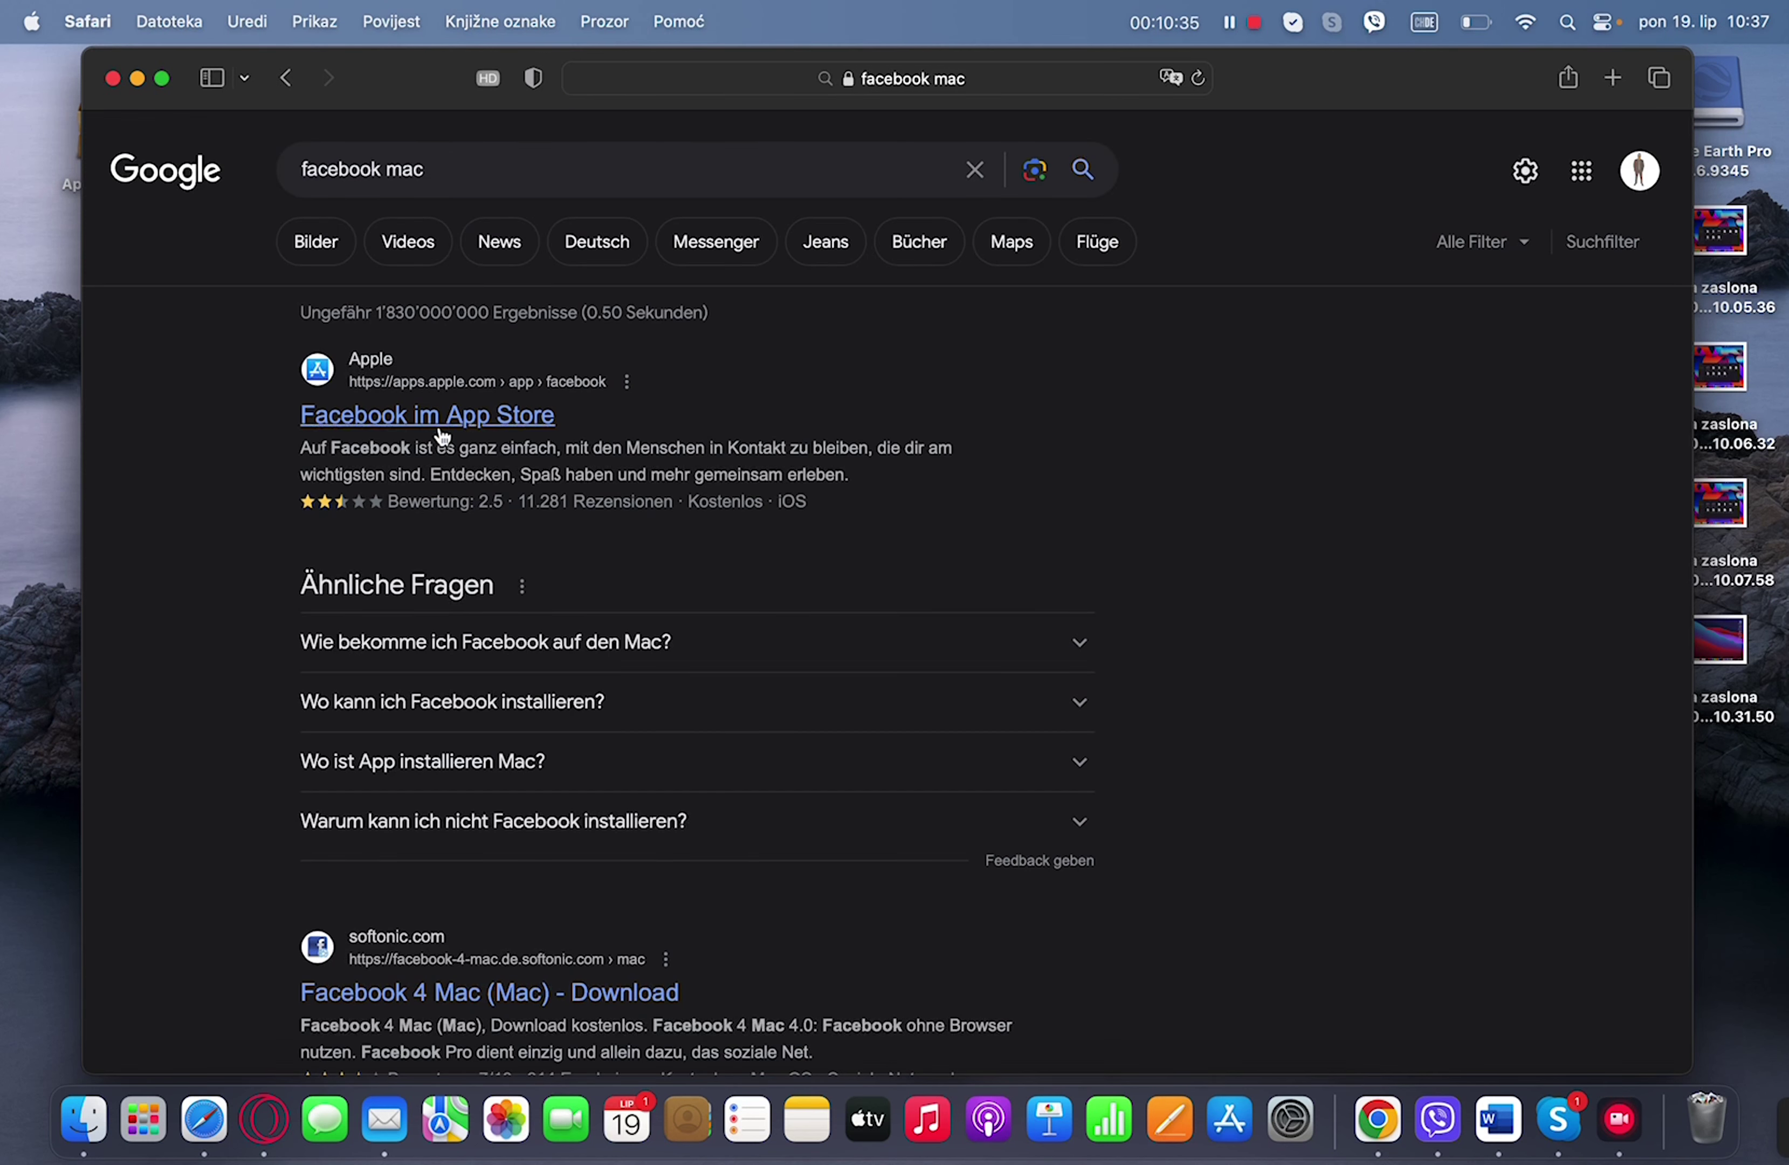
click(440, 424)
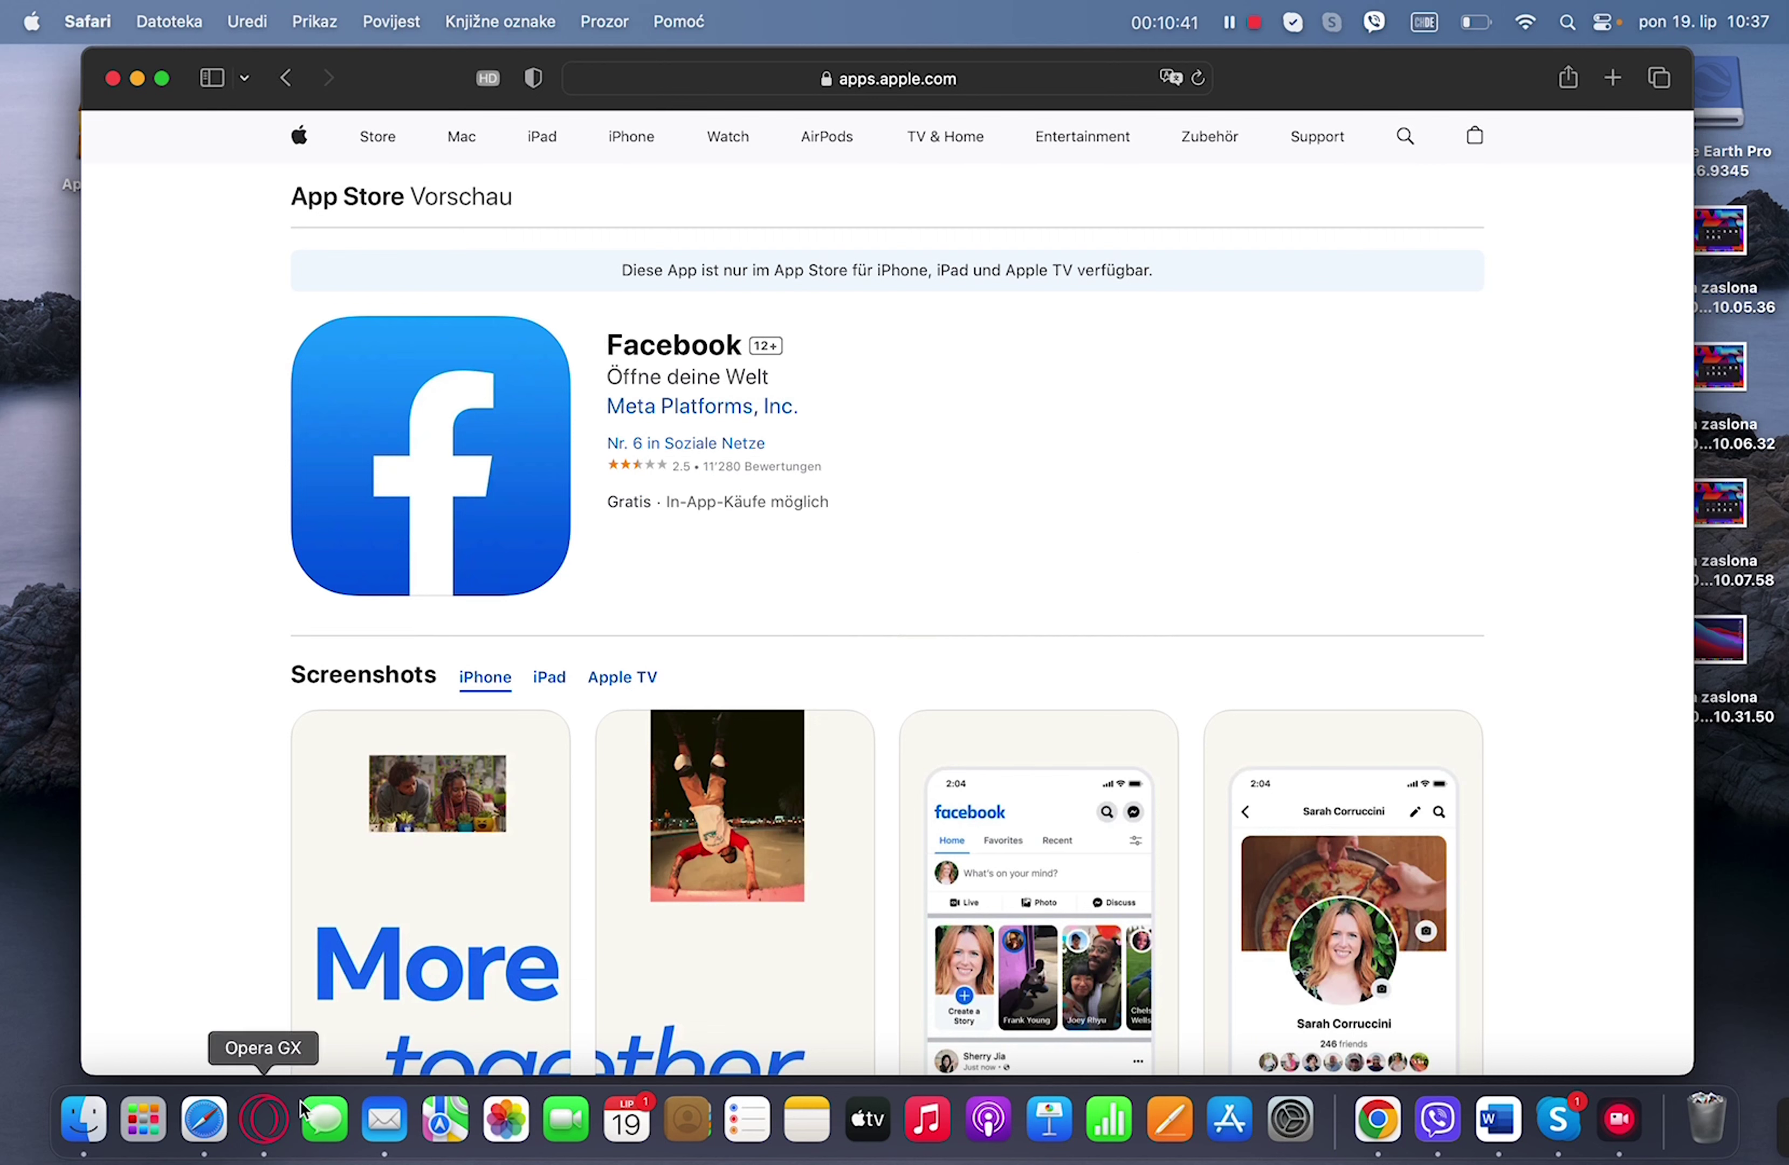
click(115, 83)
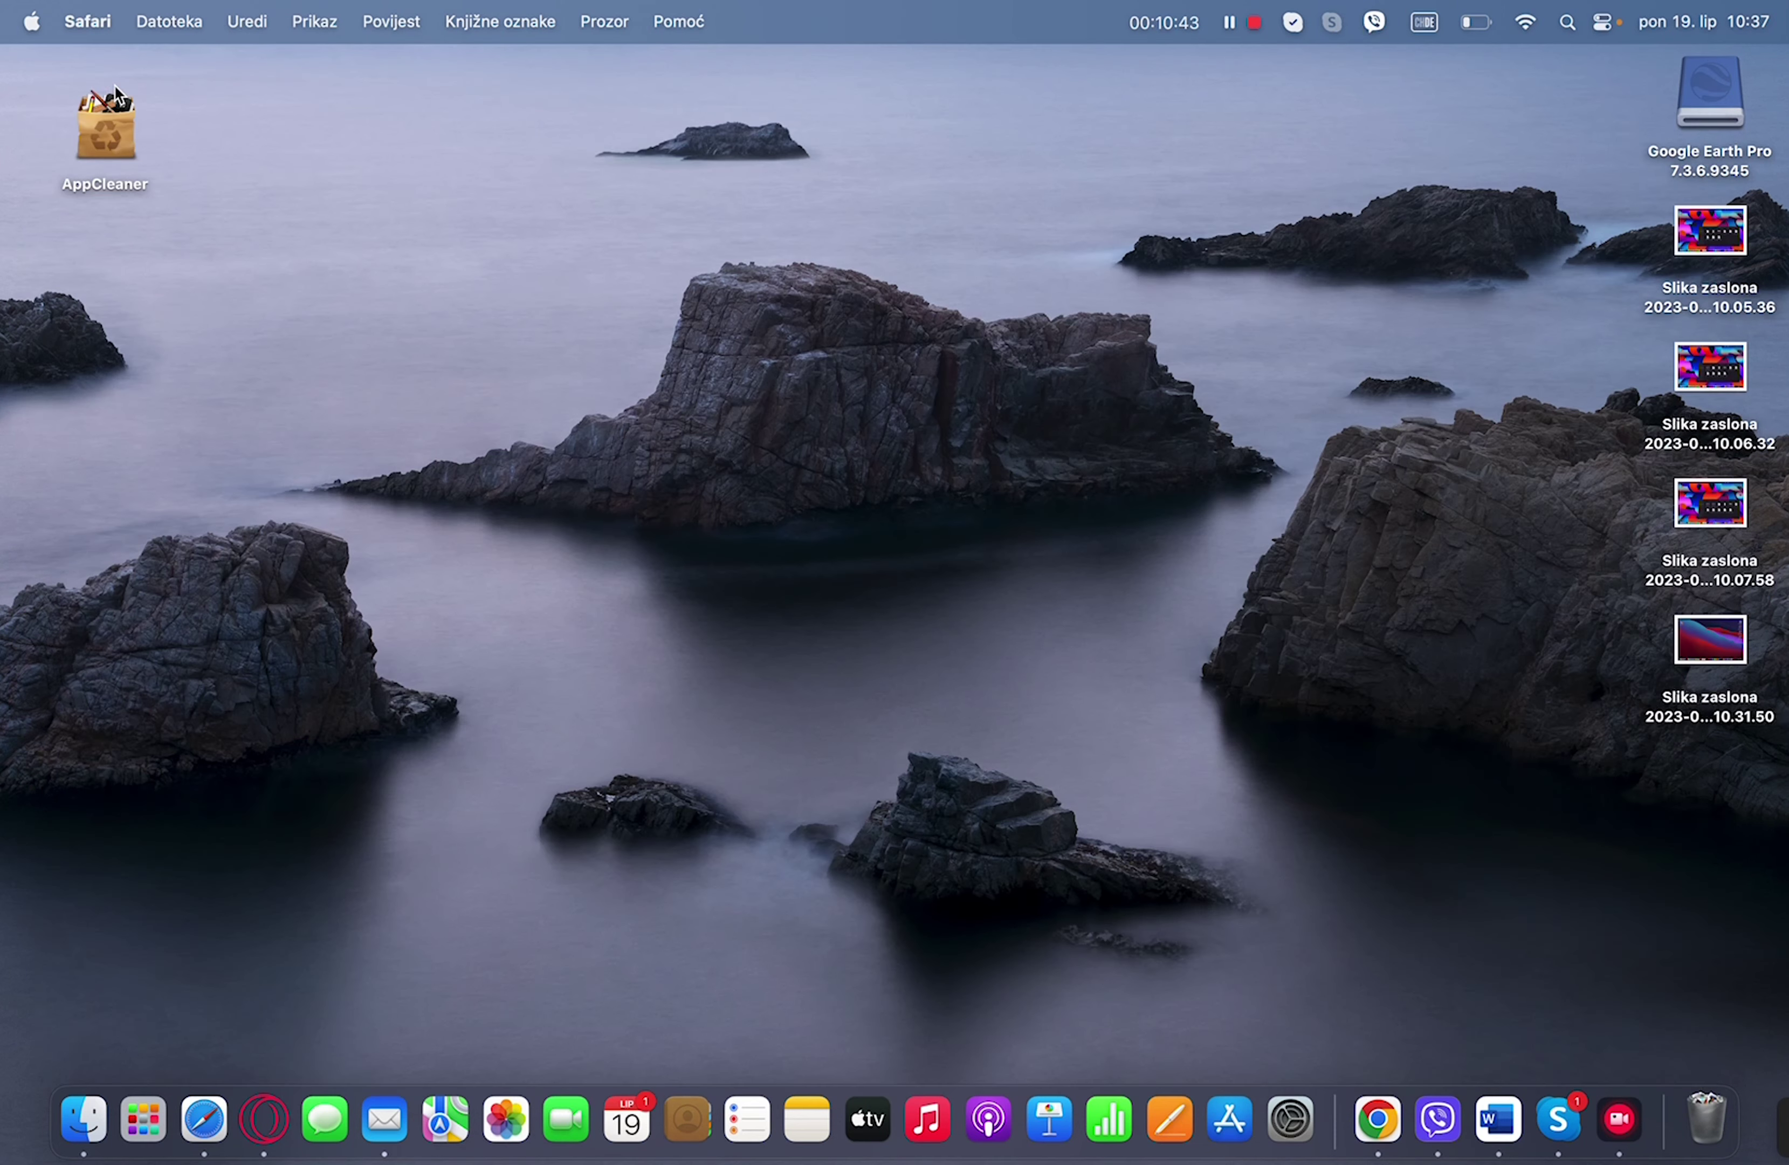
click(212, 1119)
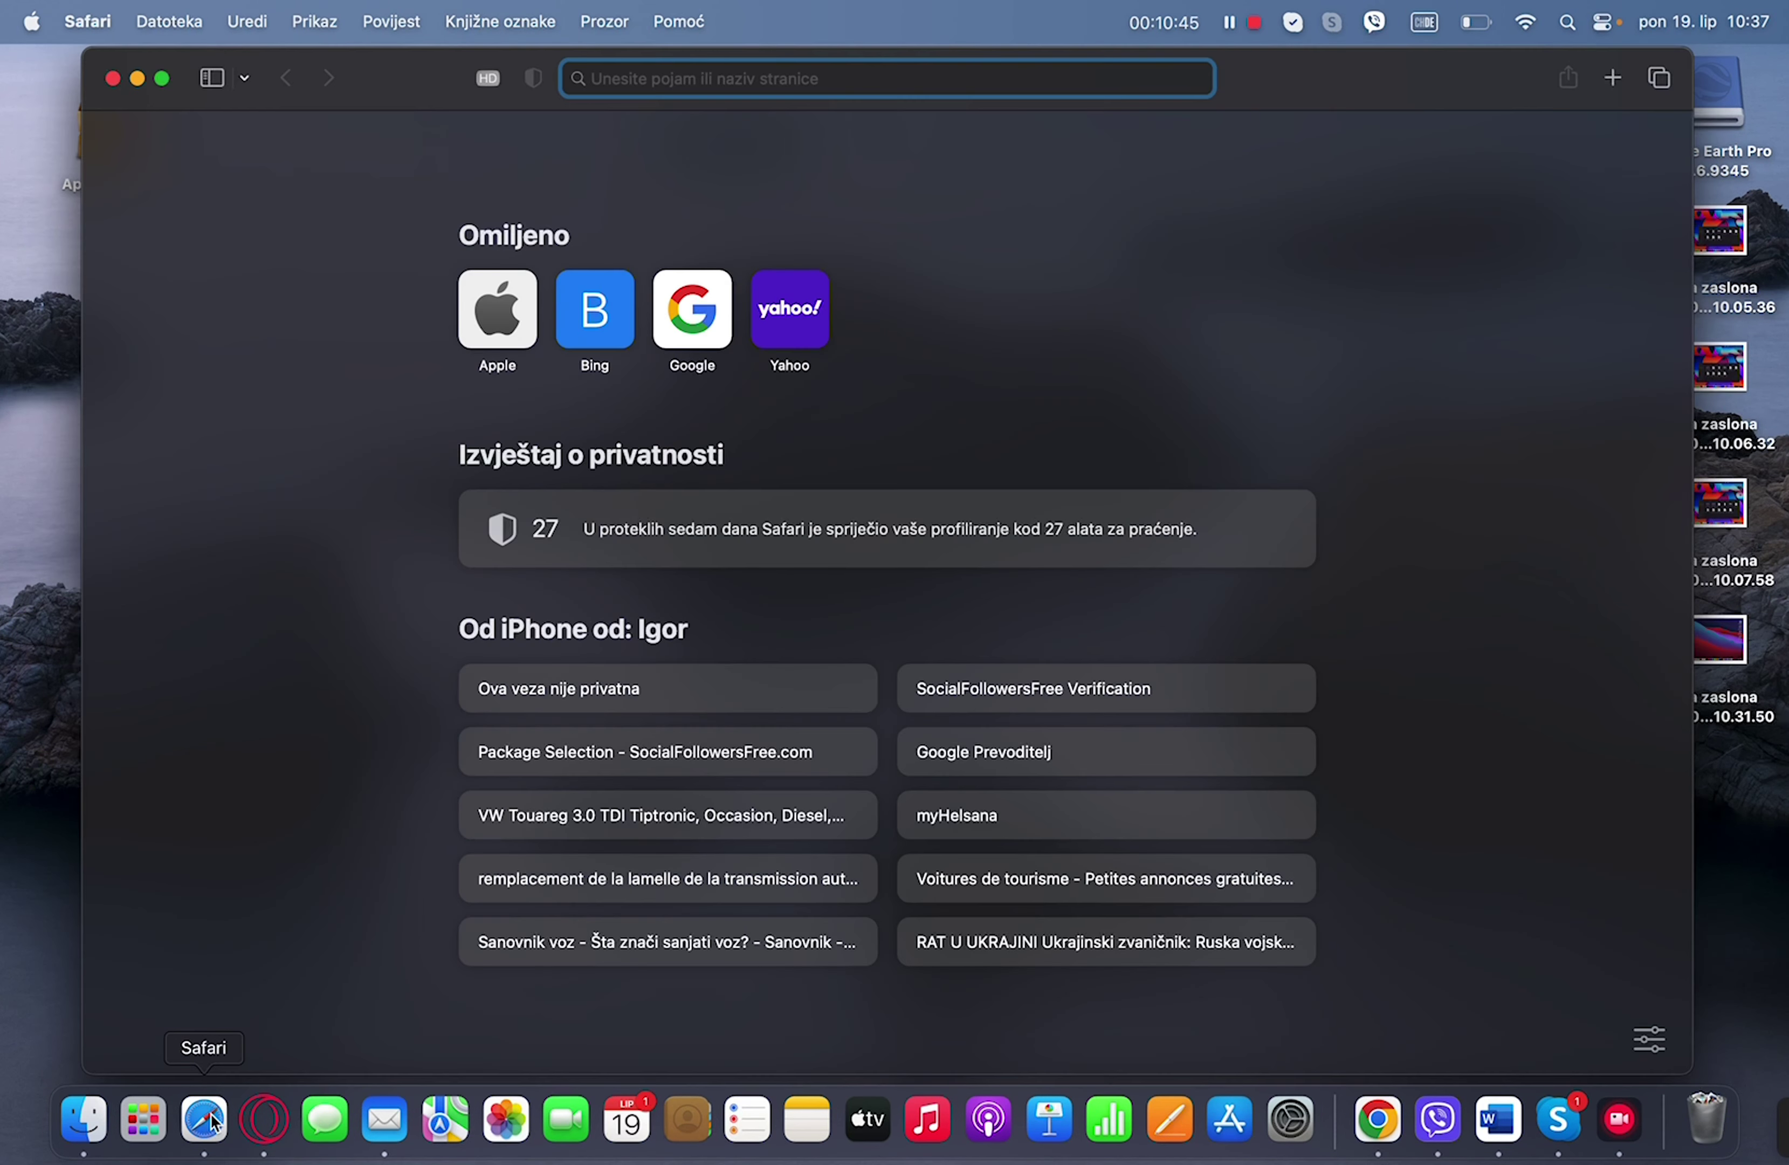
click(6, 949)
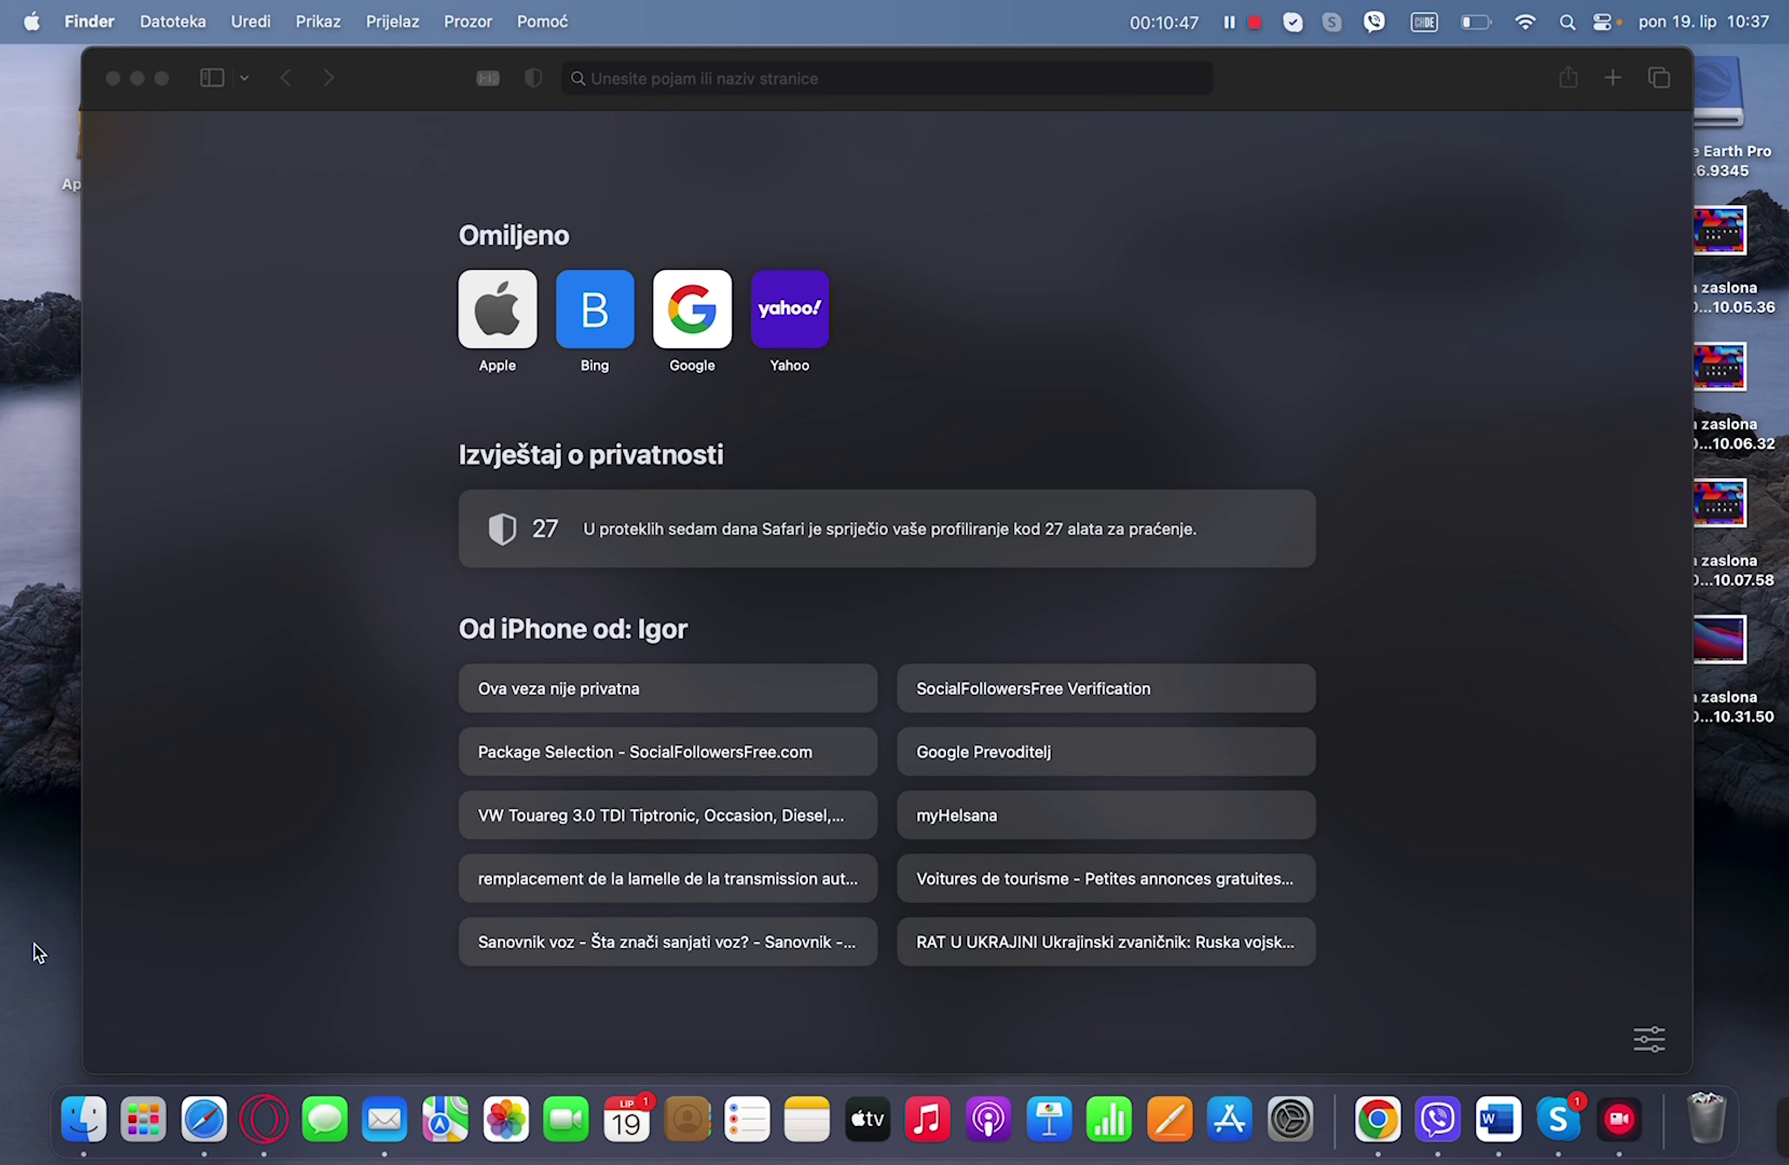
click(113, 77)
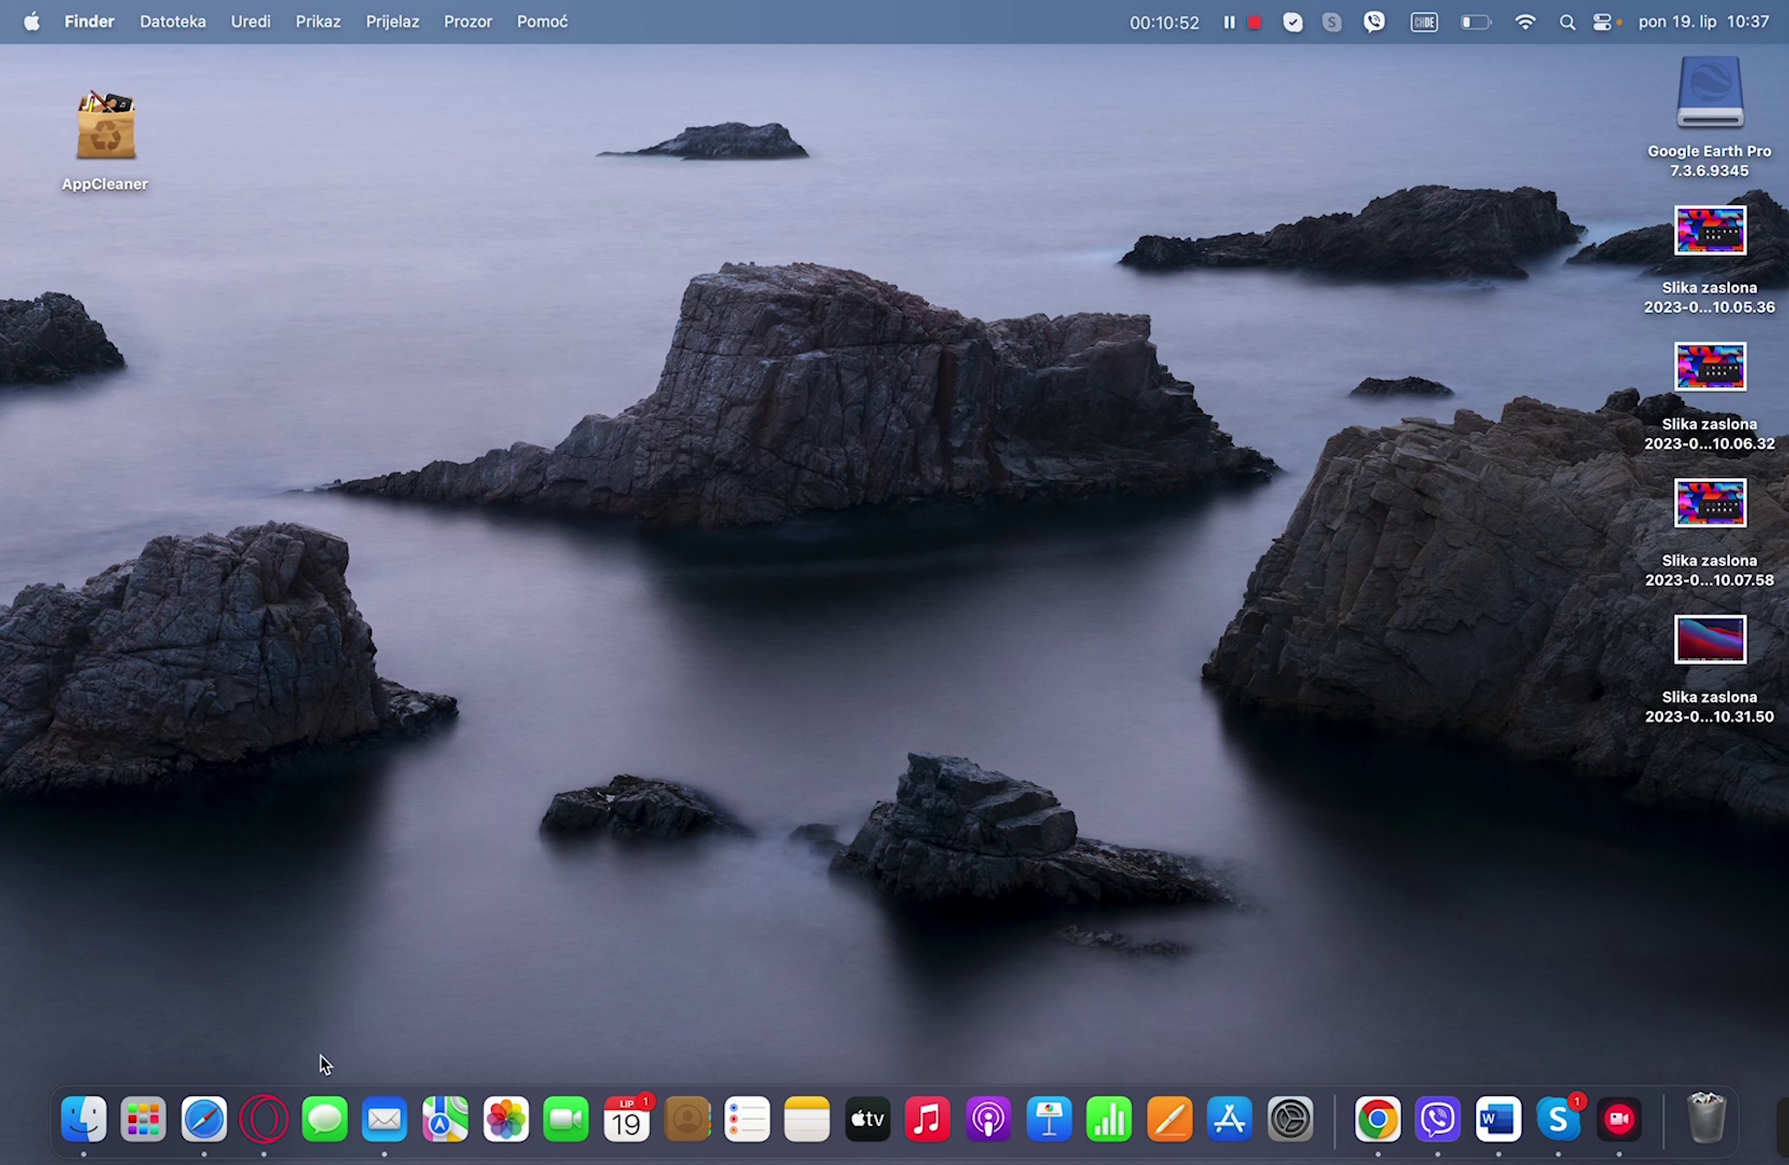
- Switch to the App Store and search for "facebook messenger"
click(1229, 1122)
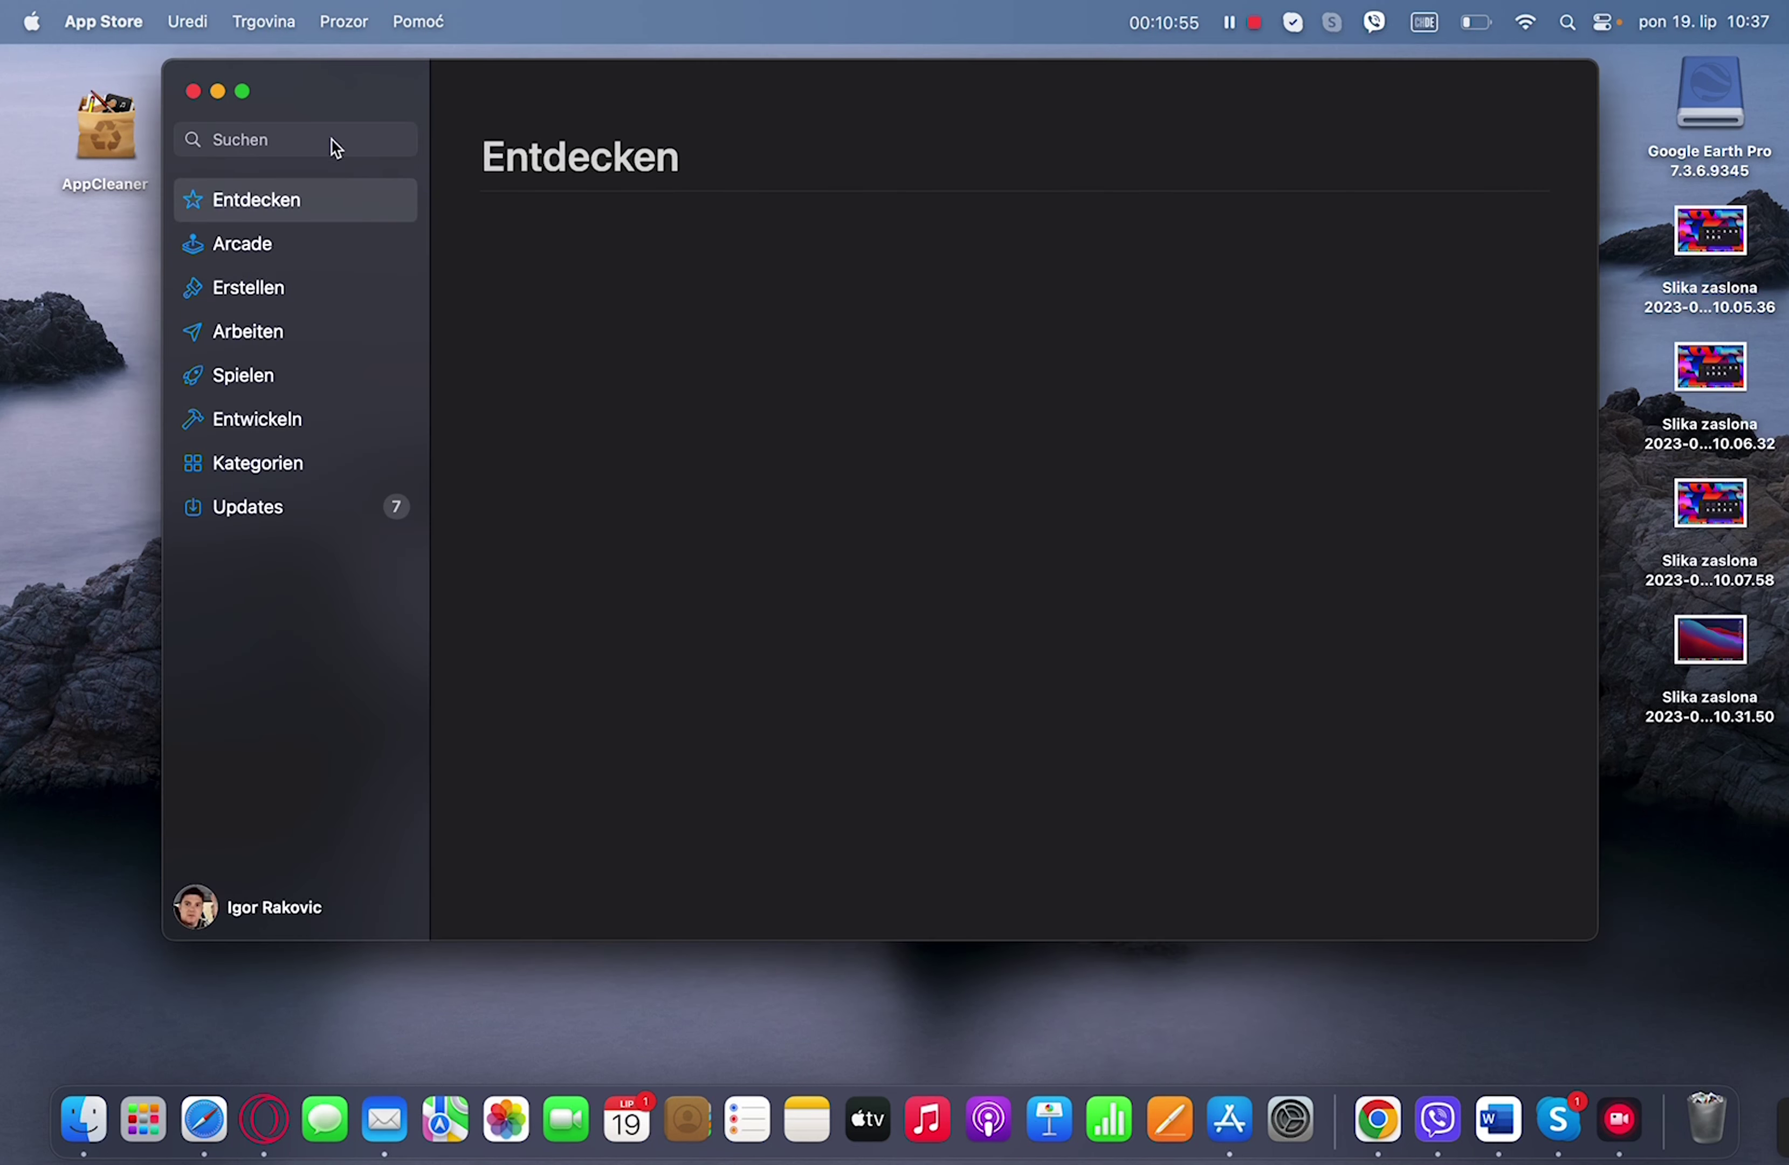
click(330, 137)
text(fa)
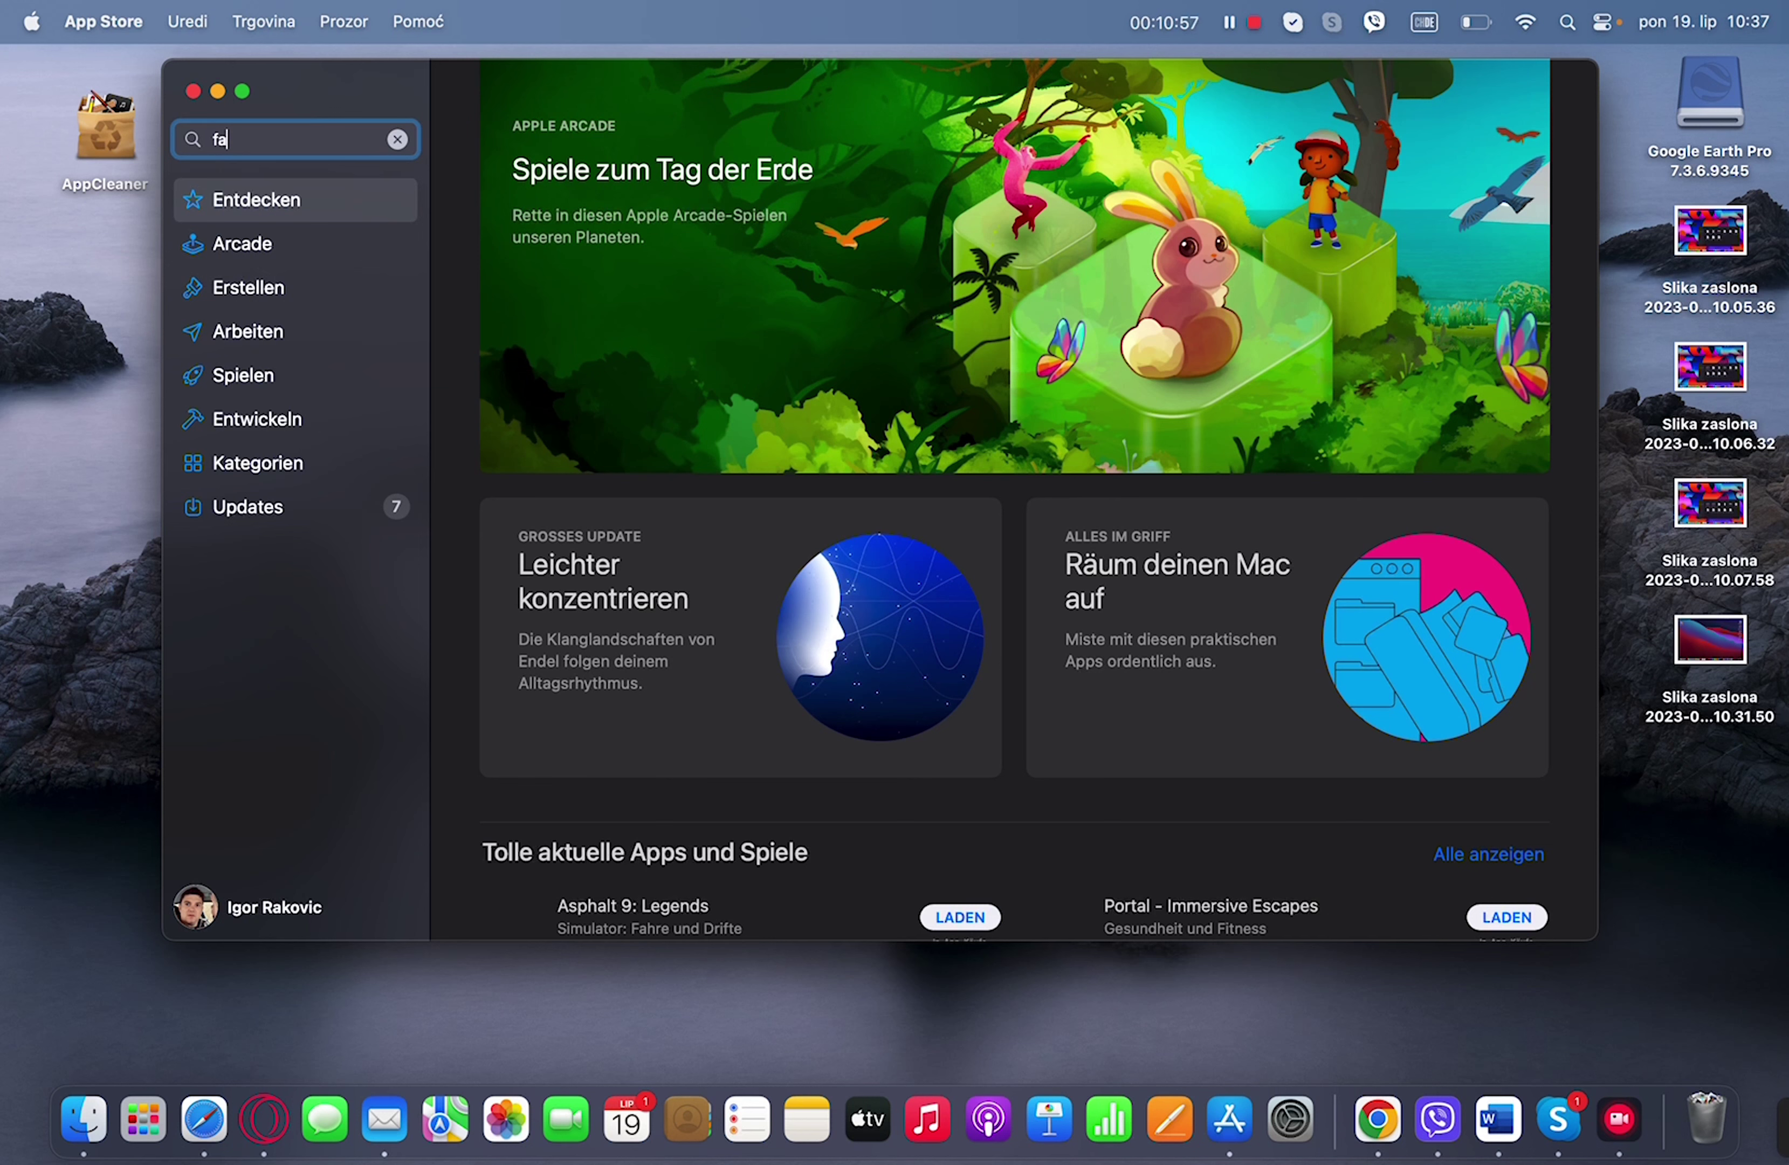
text(cebook)
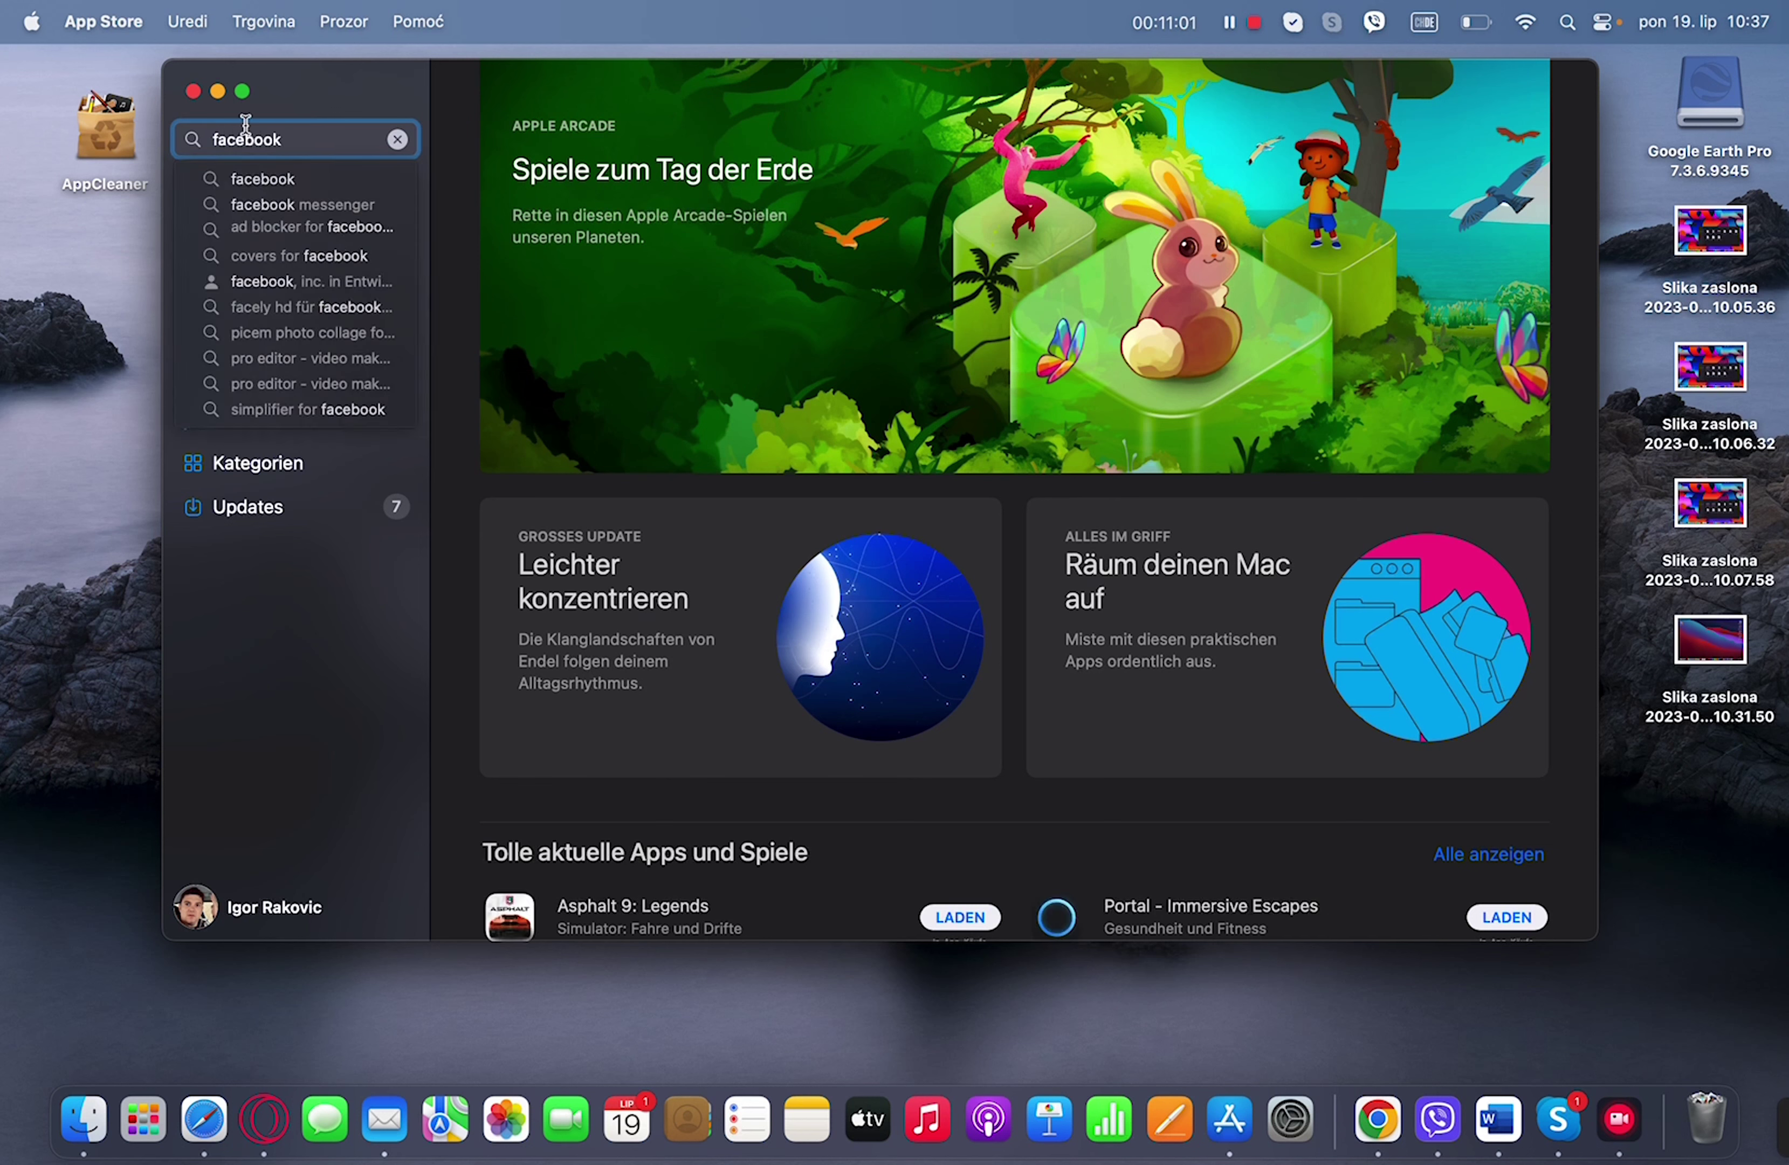
click(306, 203)
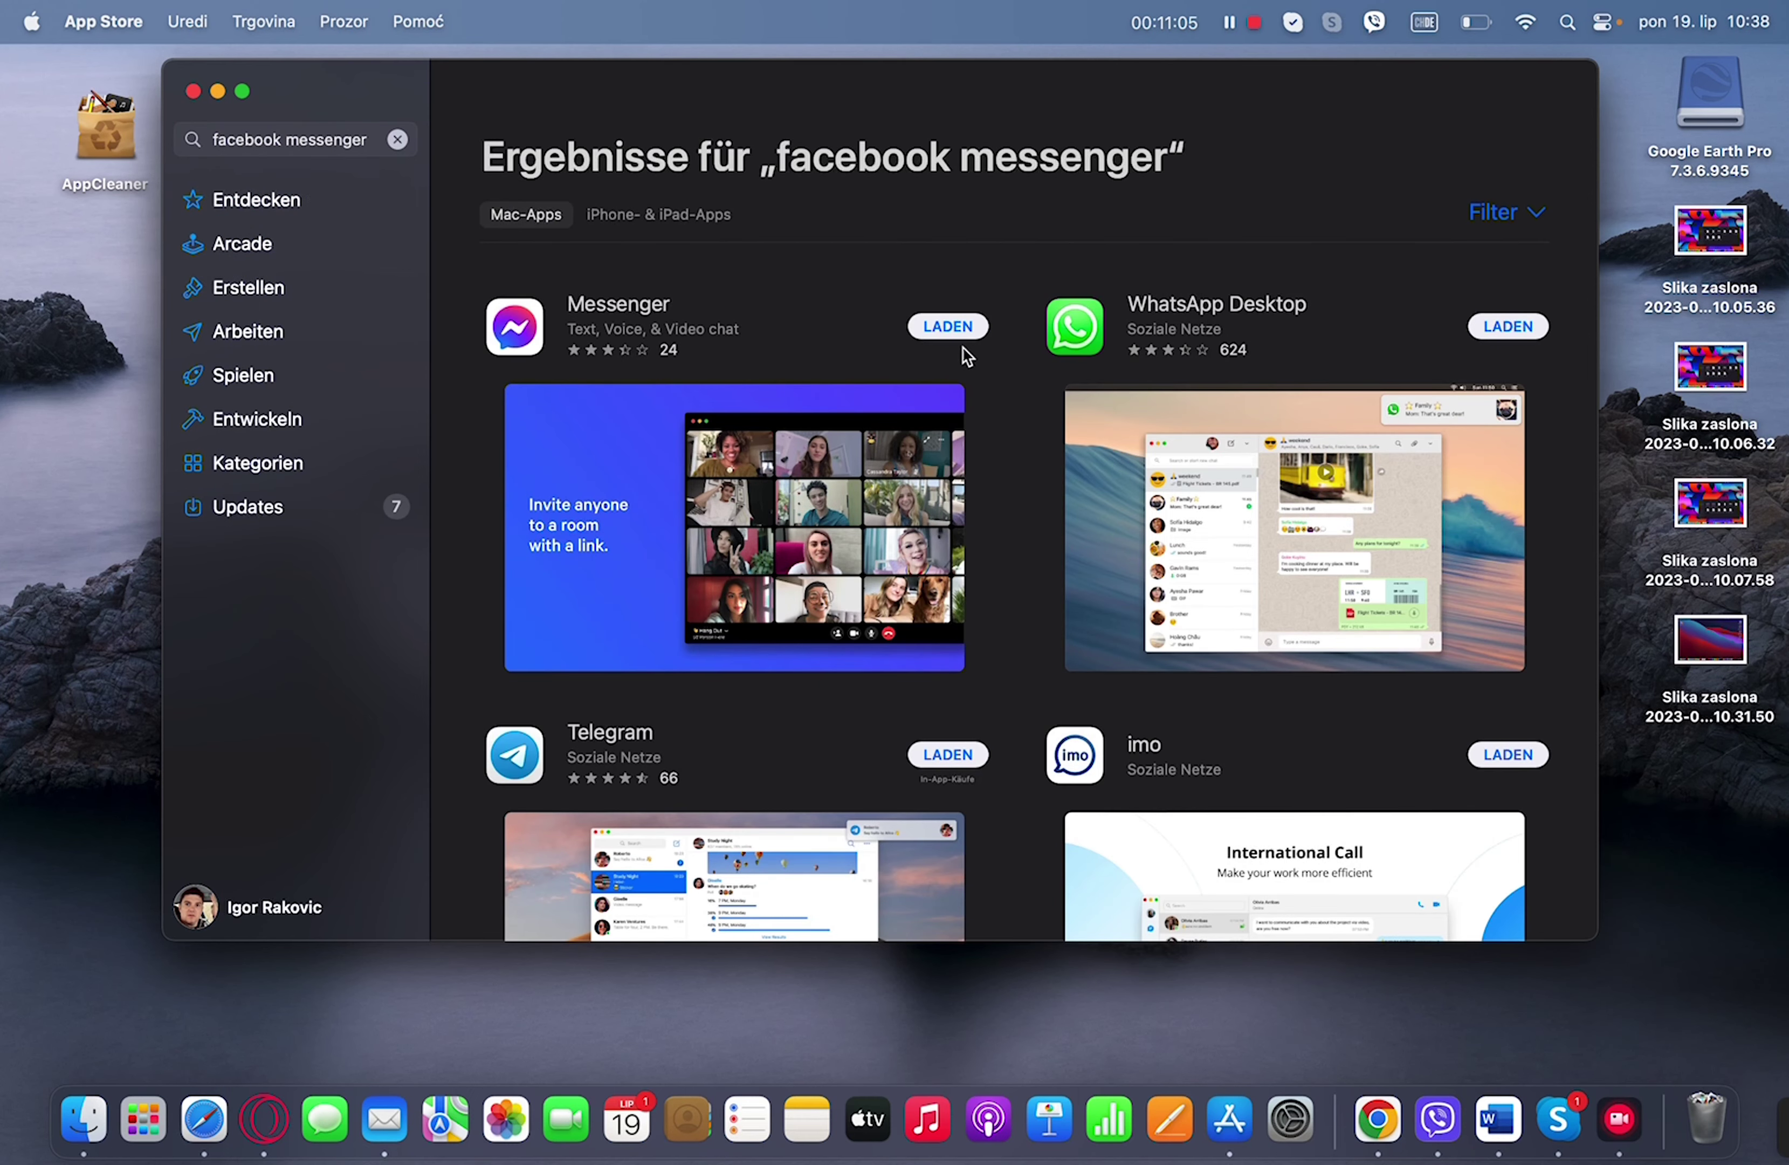
- Download and install the Messenger app from the search results
click(956, 329)
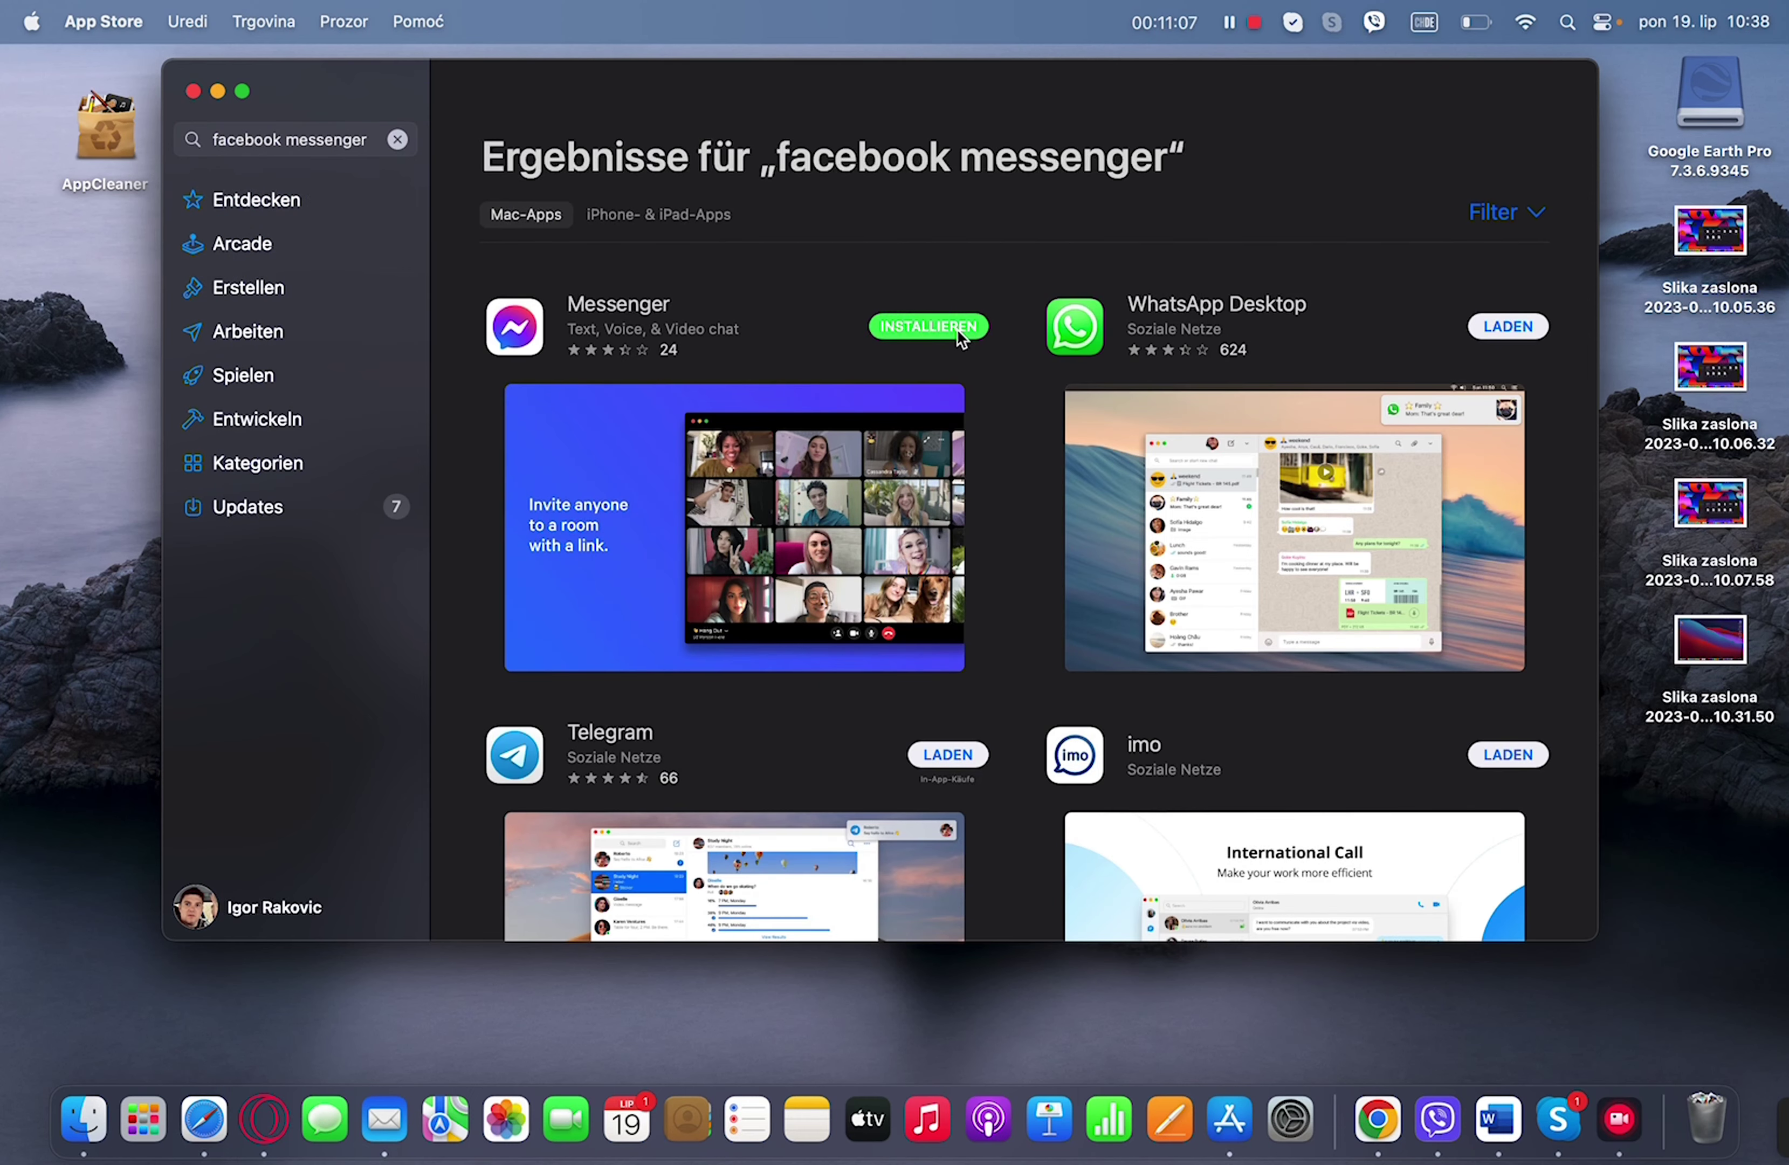
click(956, 329)
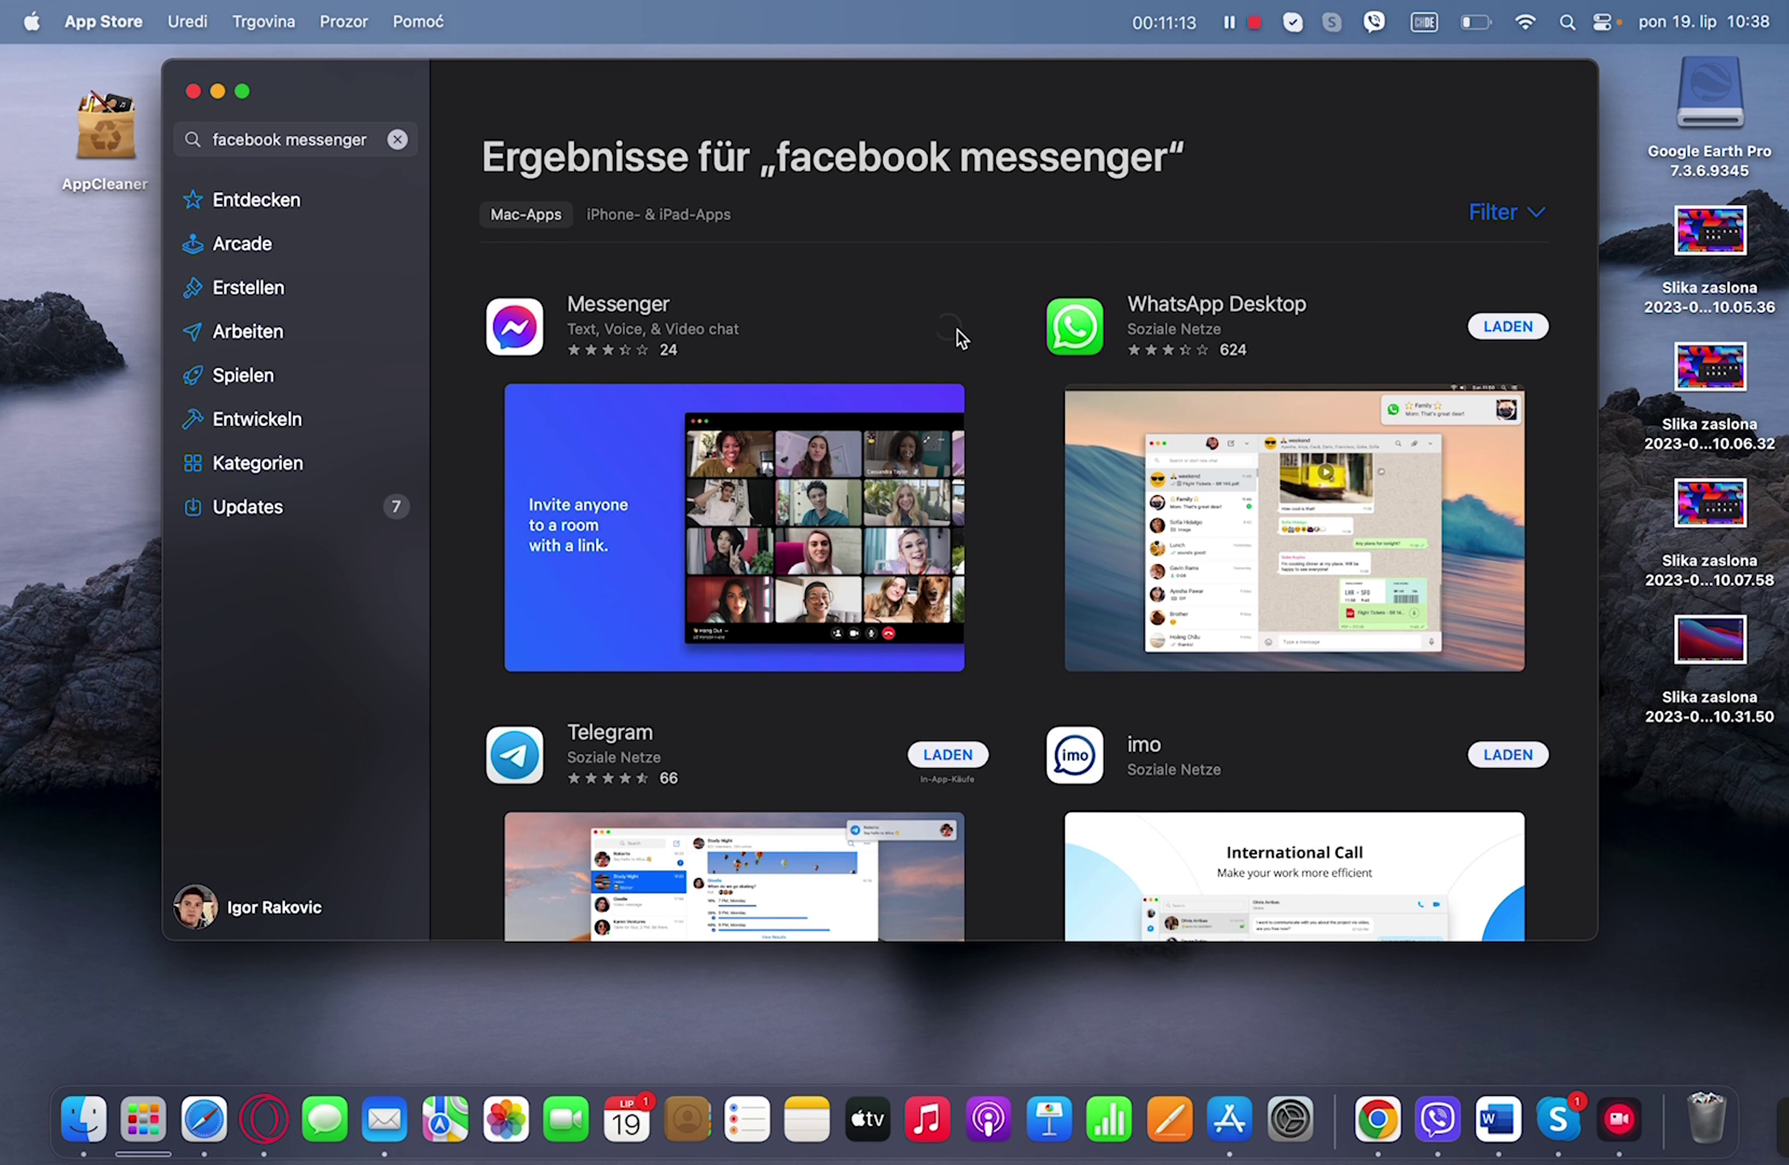
mouse_move(956, 332)
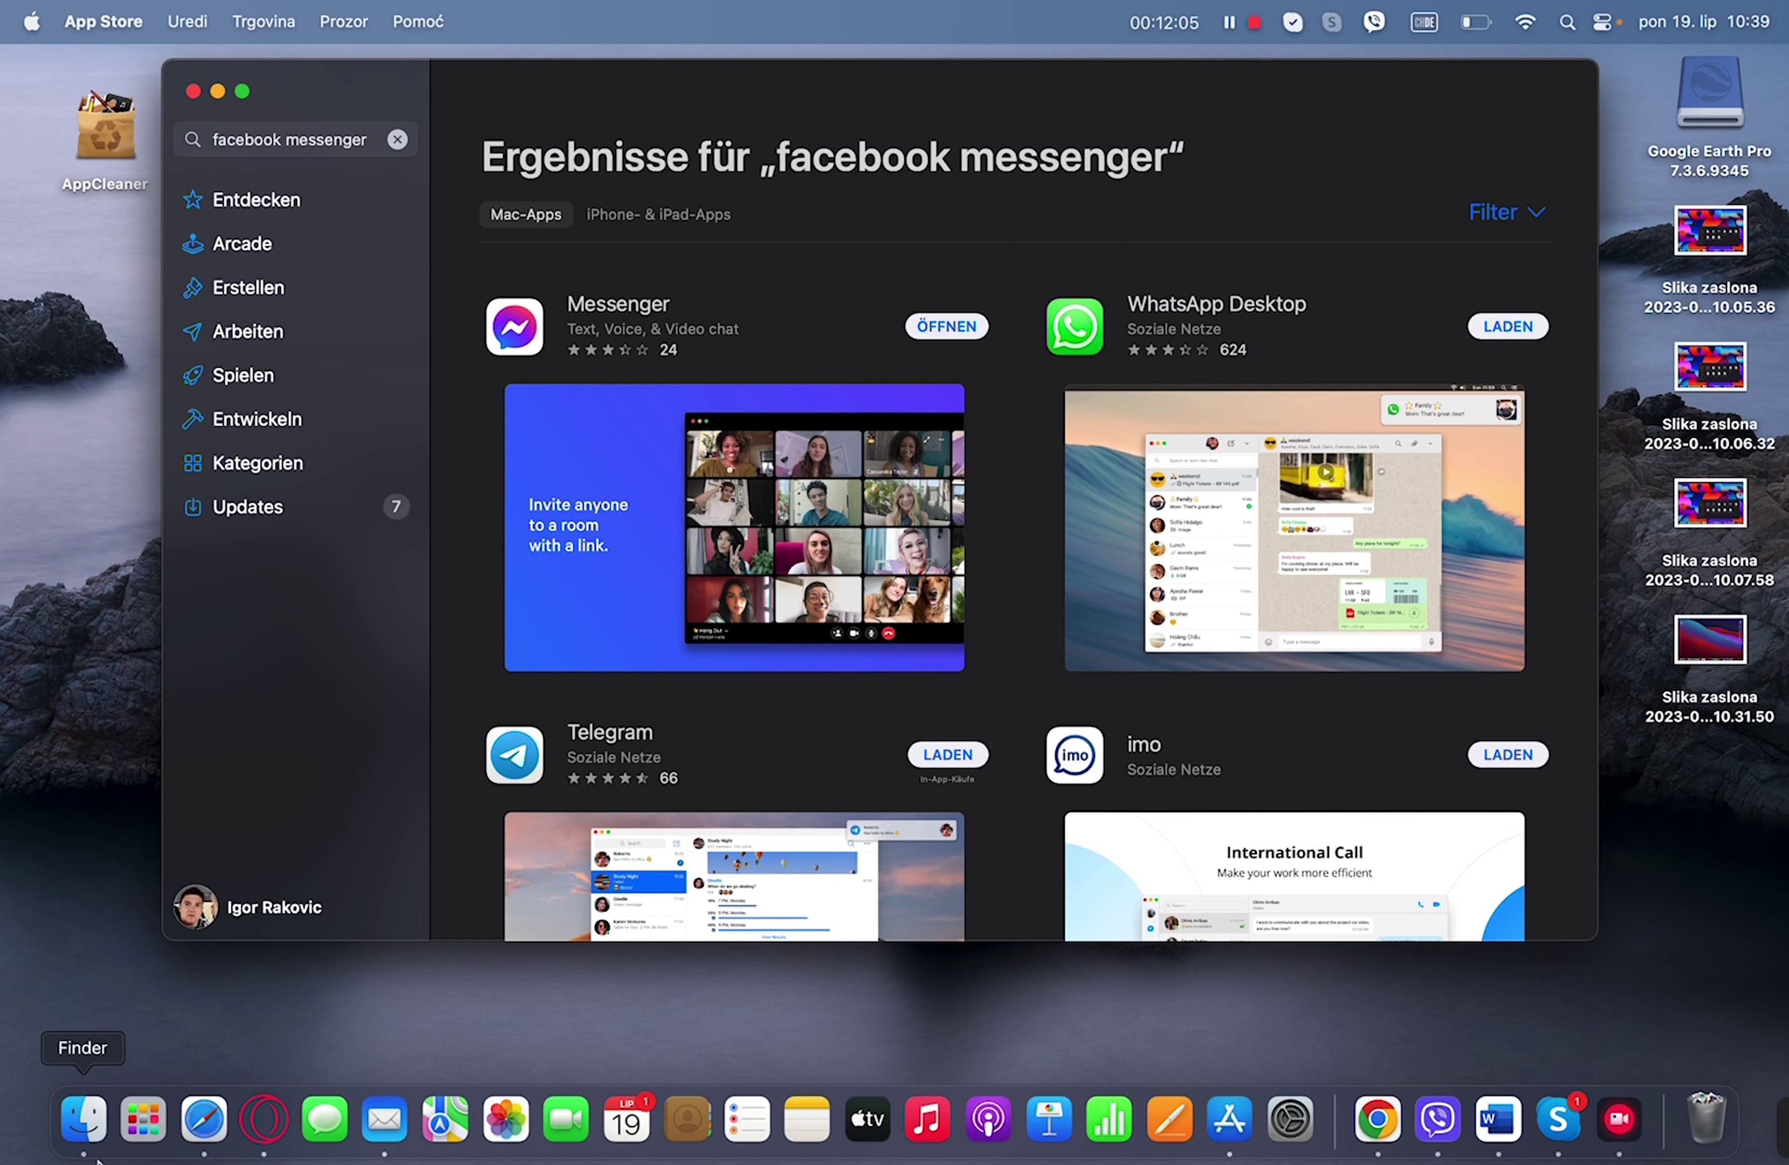
- Launch Messenger from Launchpad, start signing in through Facebook, and allow all cookies on the Facebook login page
click(143, 1118)
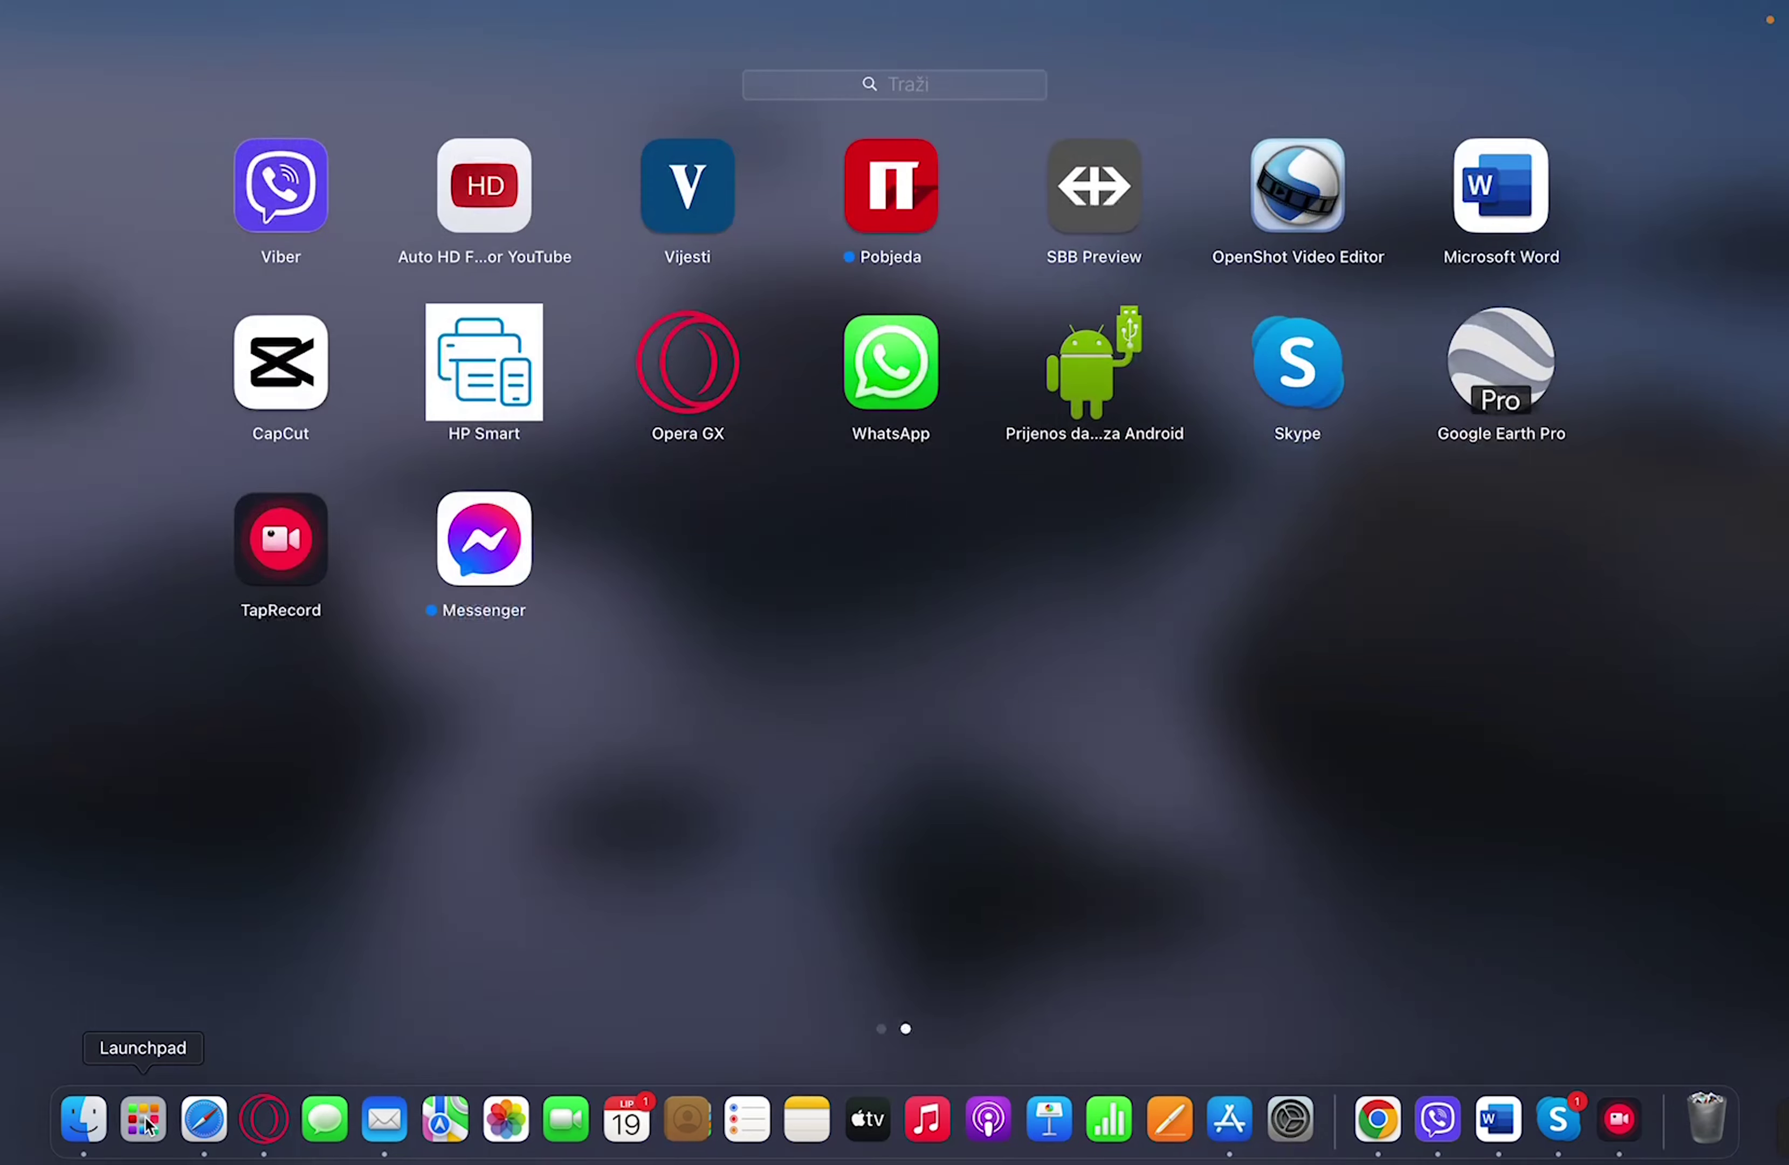
click(474, 569)
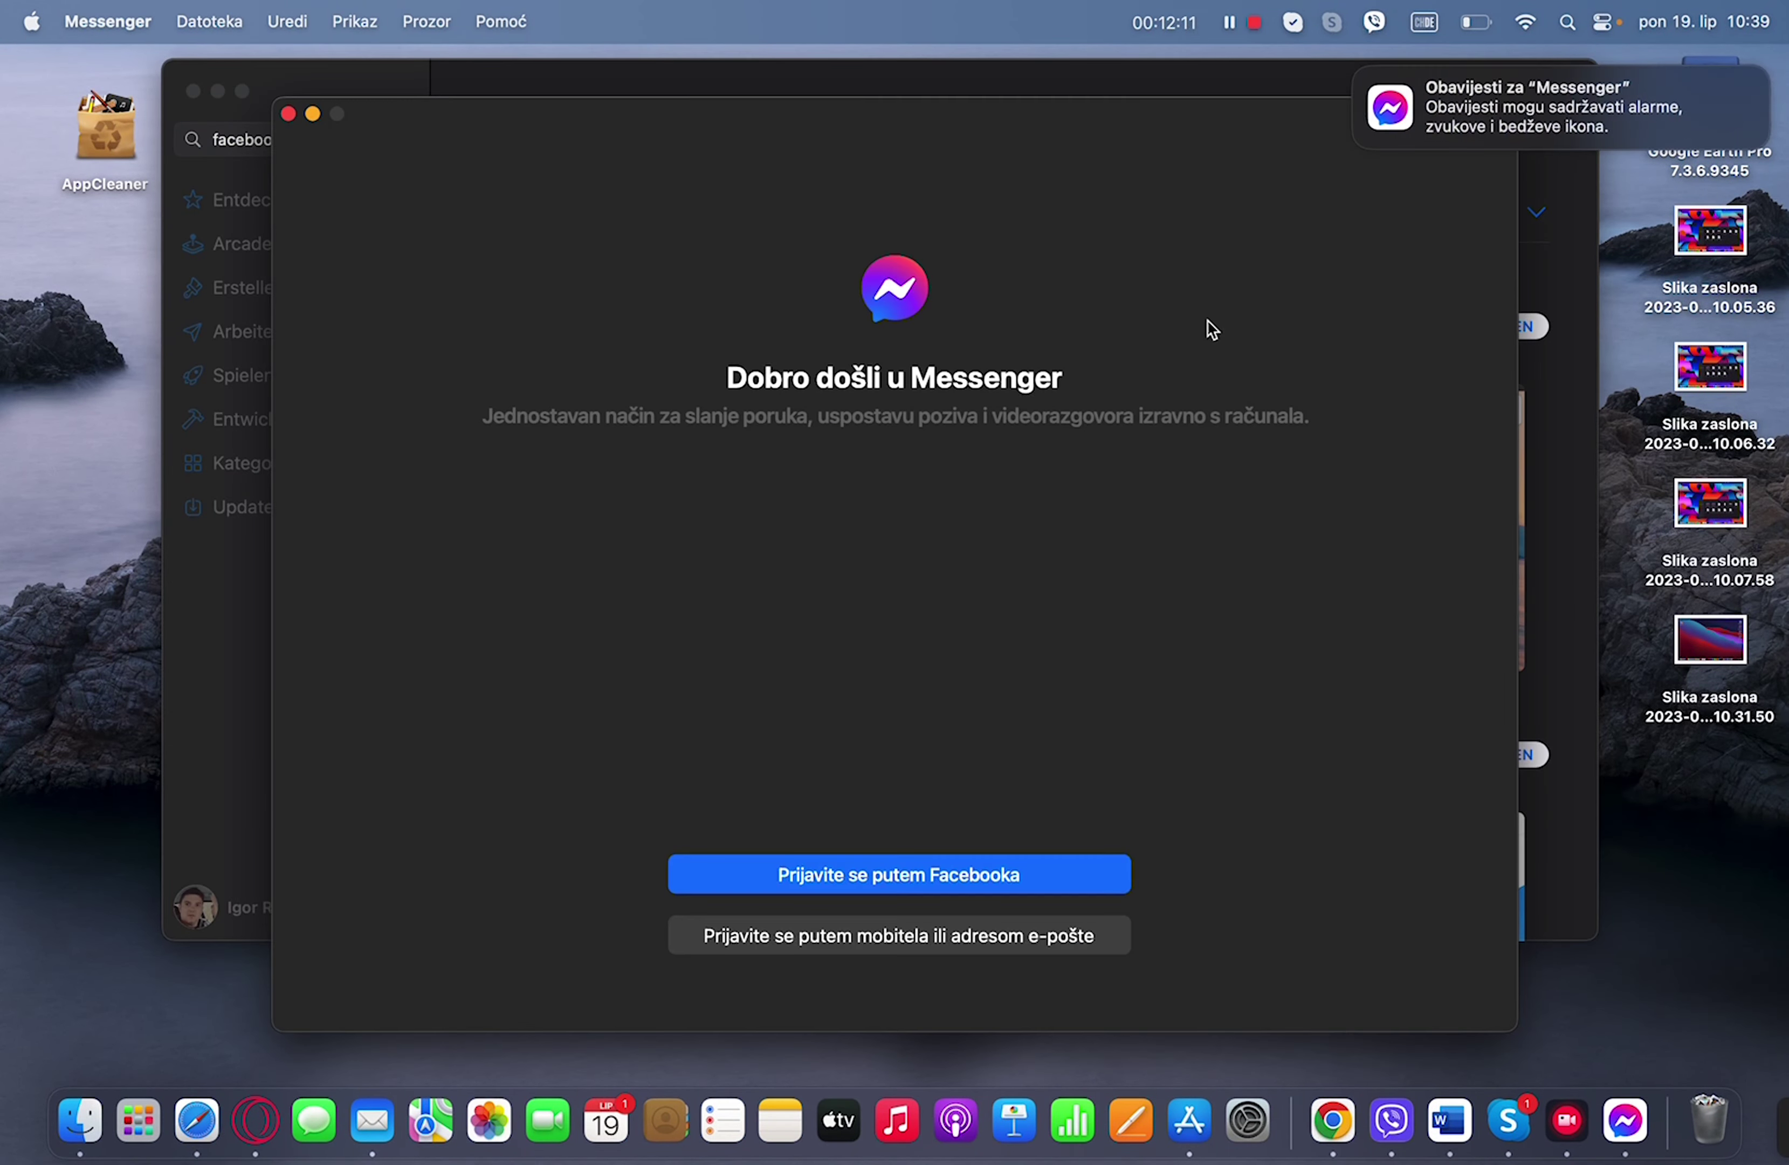
click(942, 873)
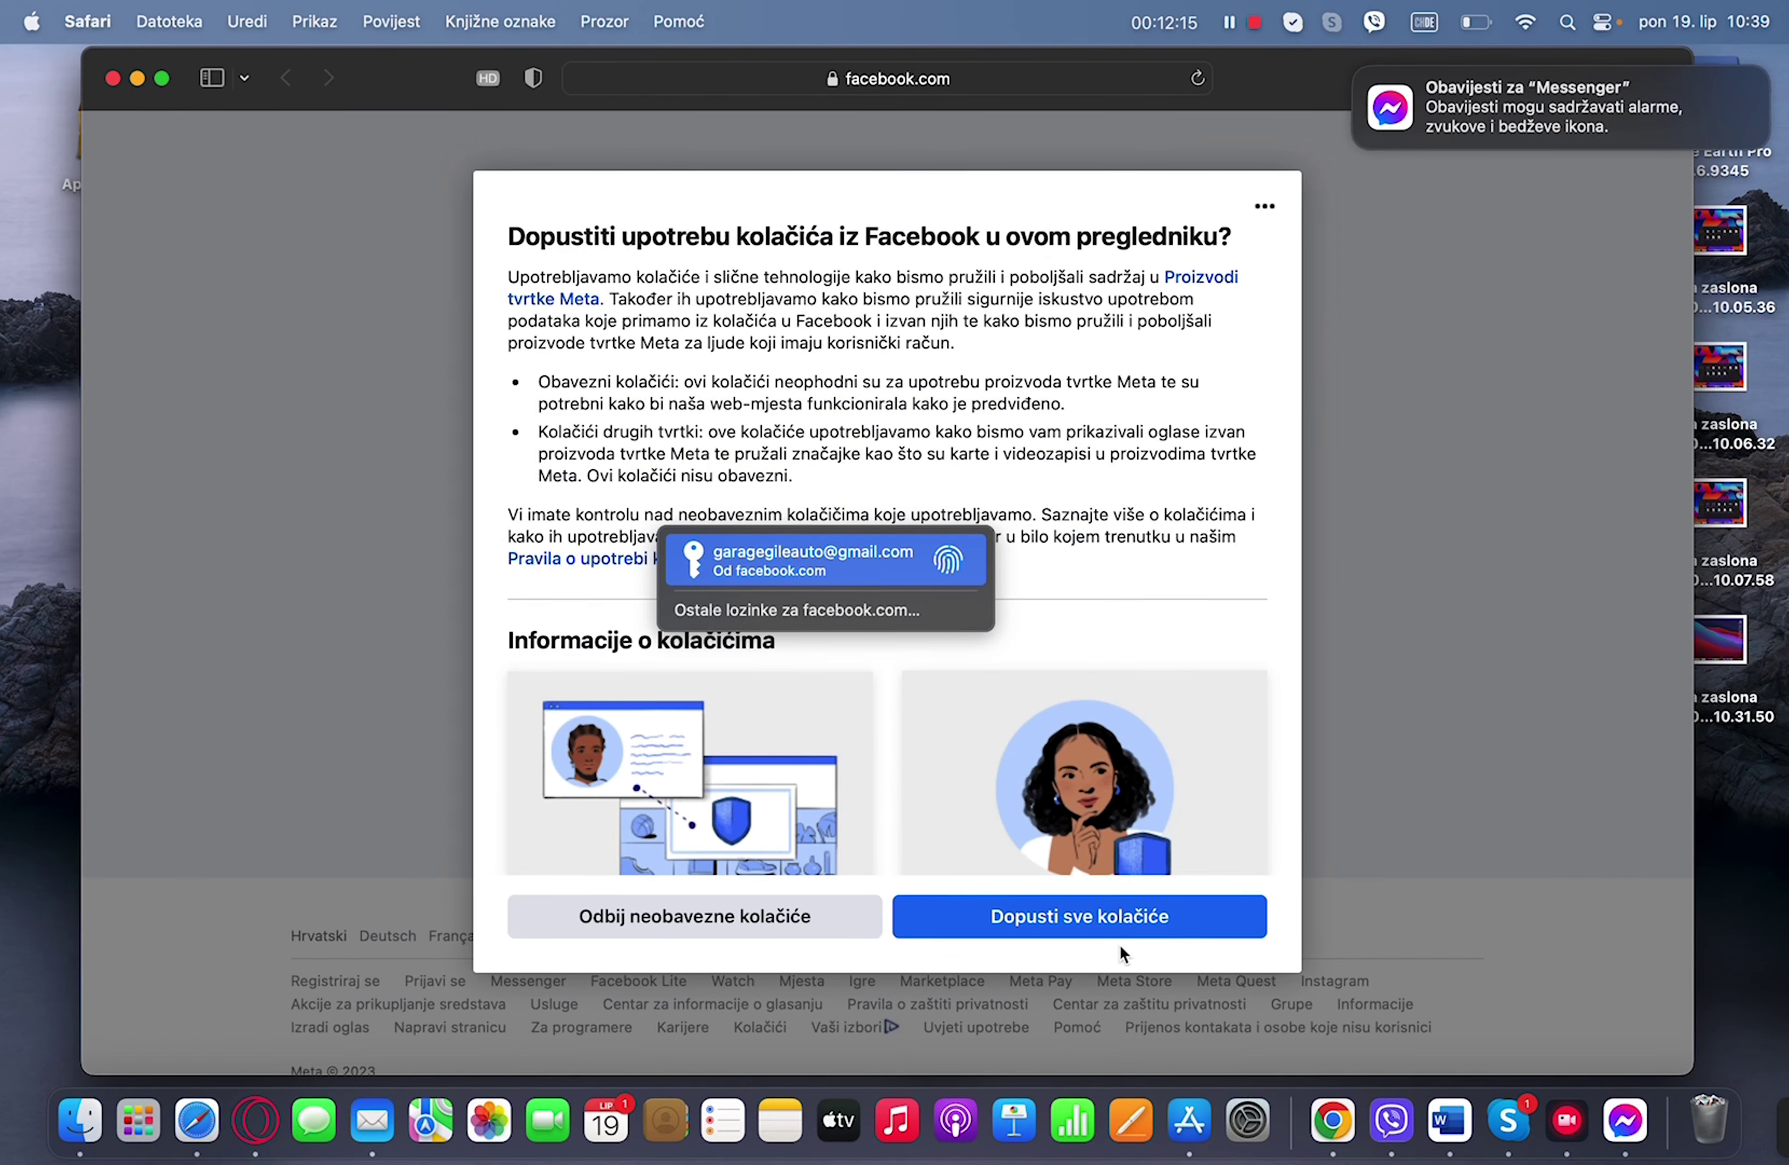
click(1122, 925)
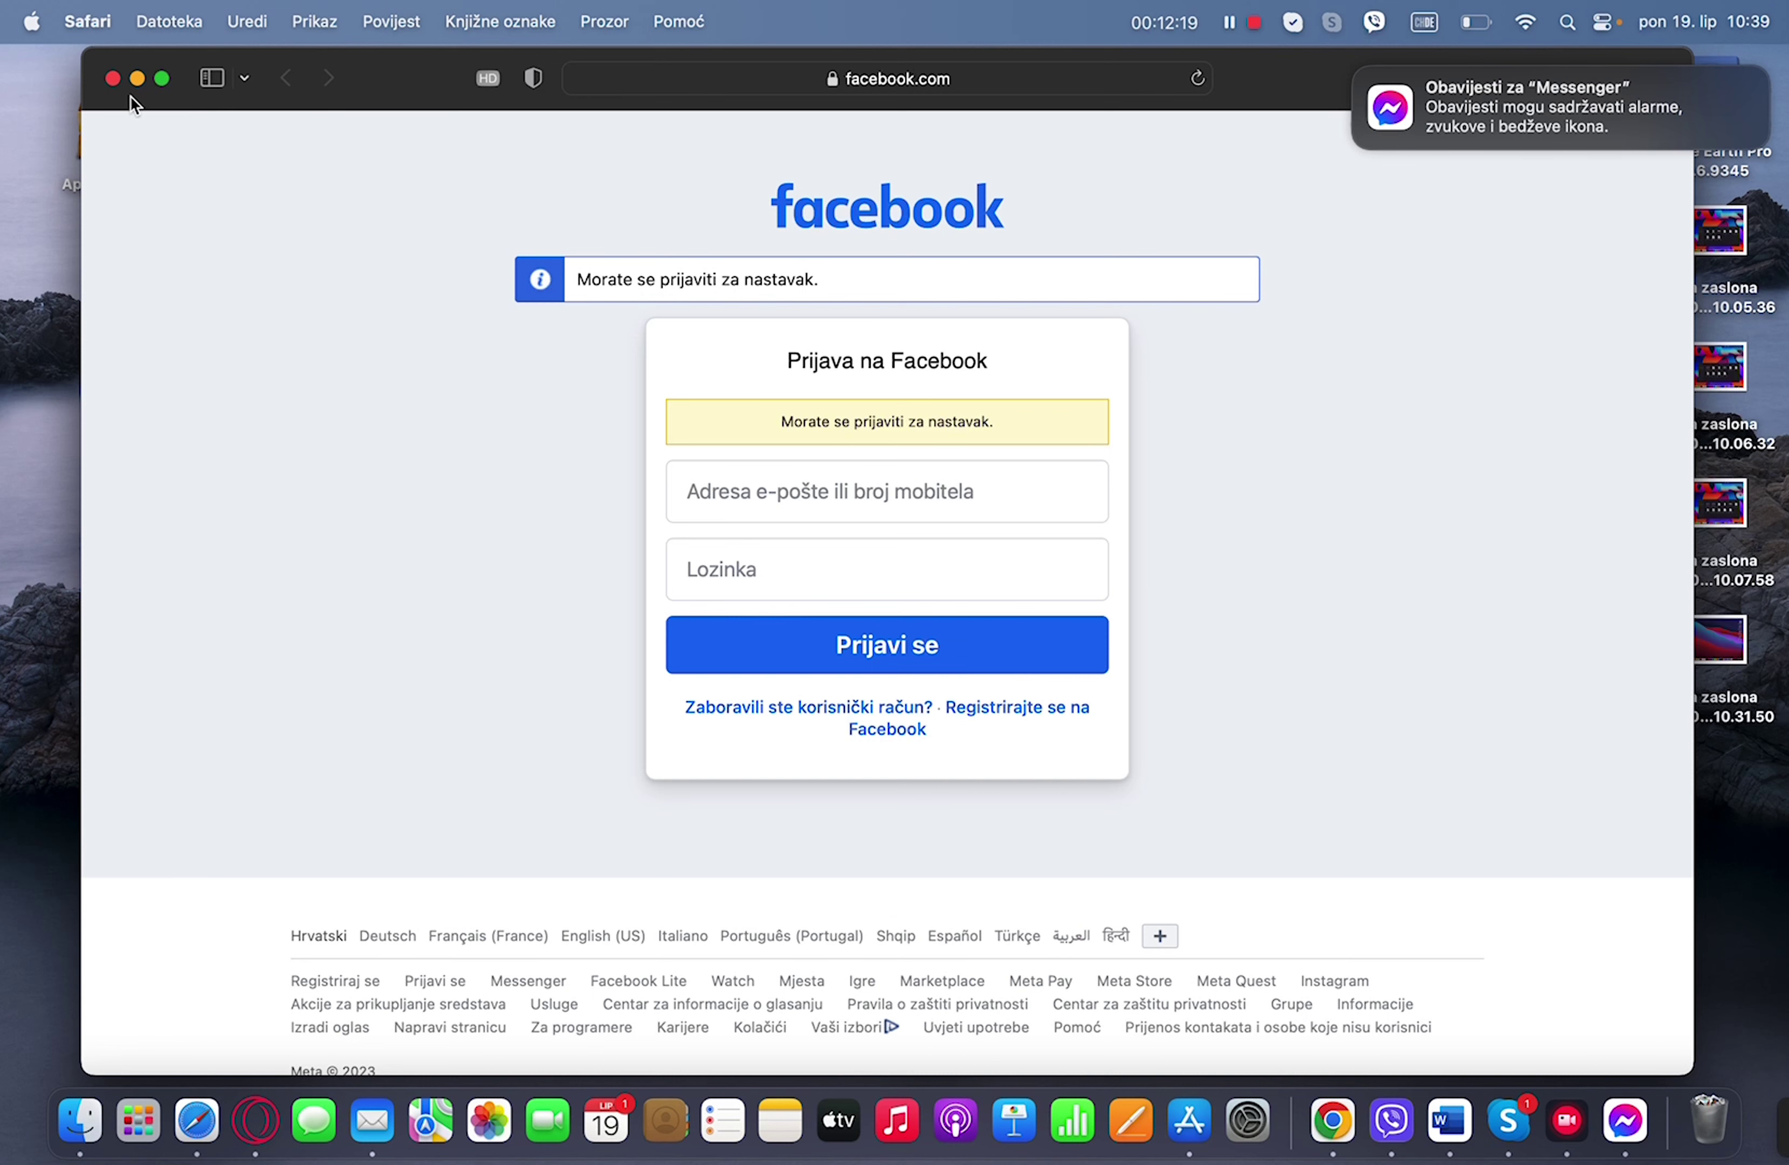
- Close the Facebook login page in Safari, the Messenger welcome window and the App Store
click(113, 78)
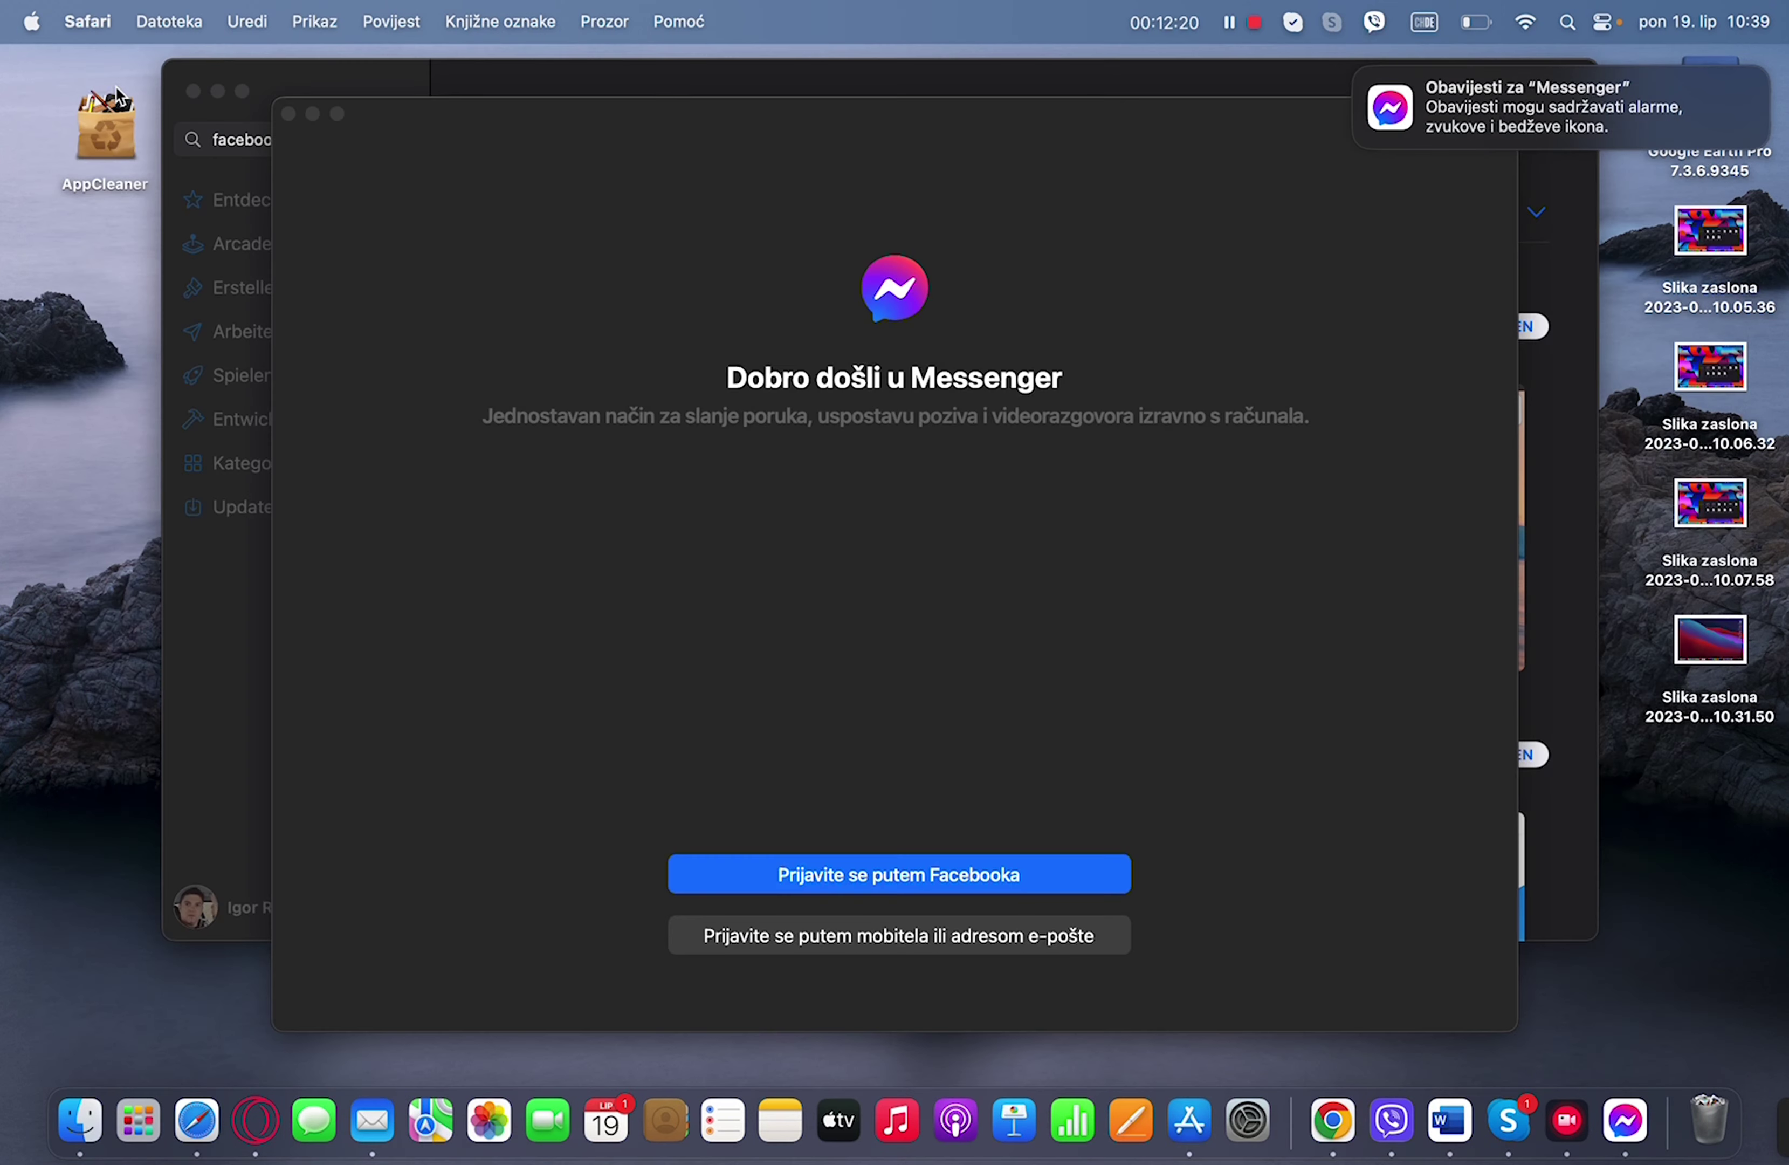
click(289, 115)
click(193, 92)
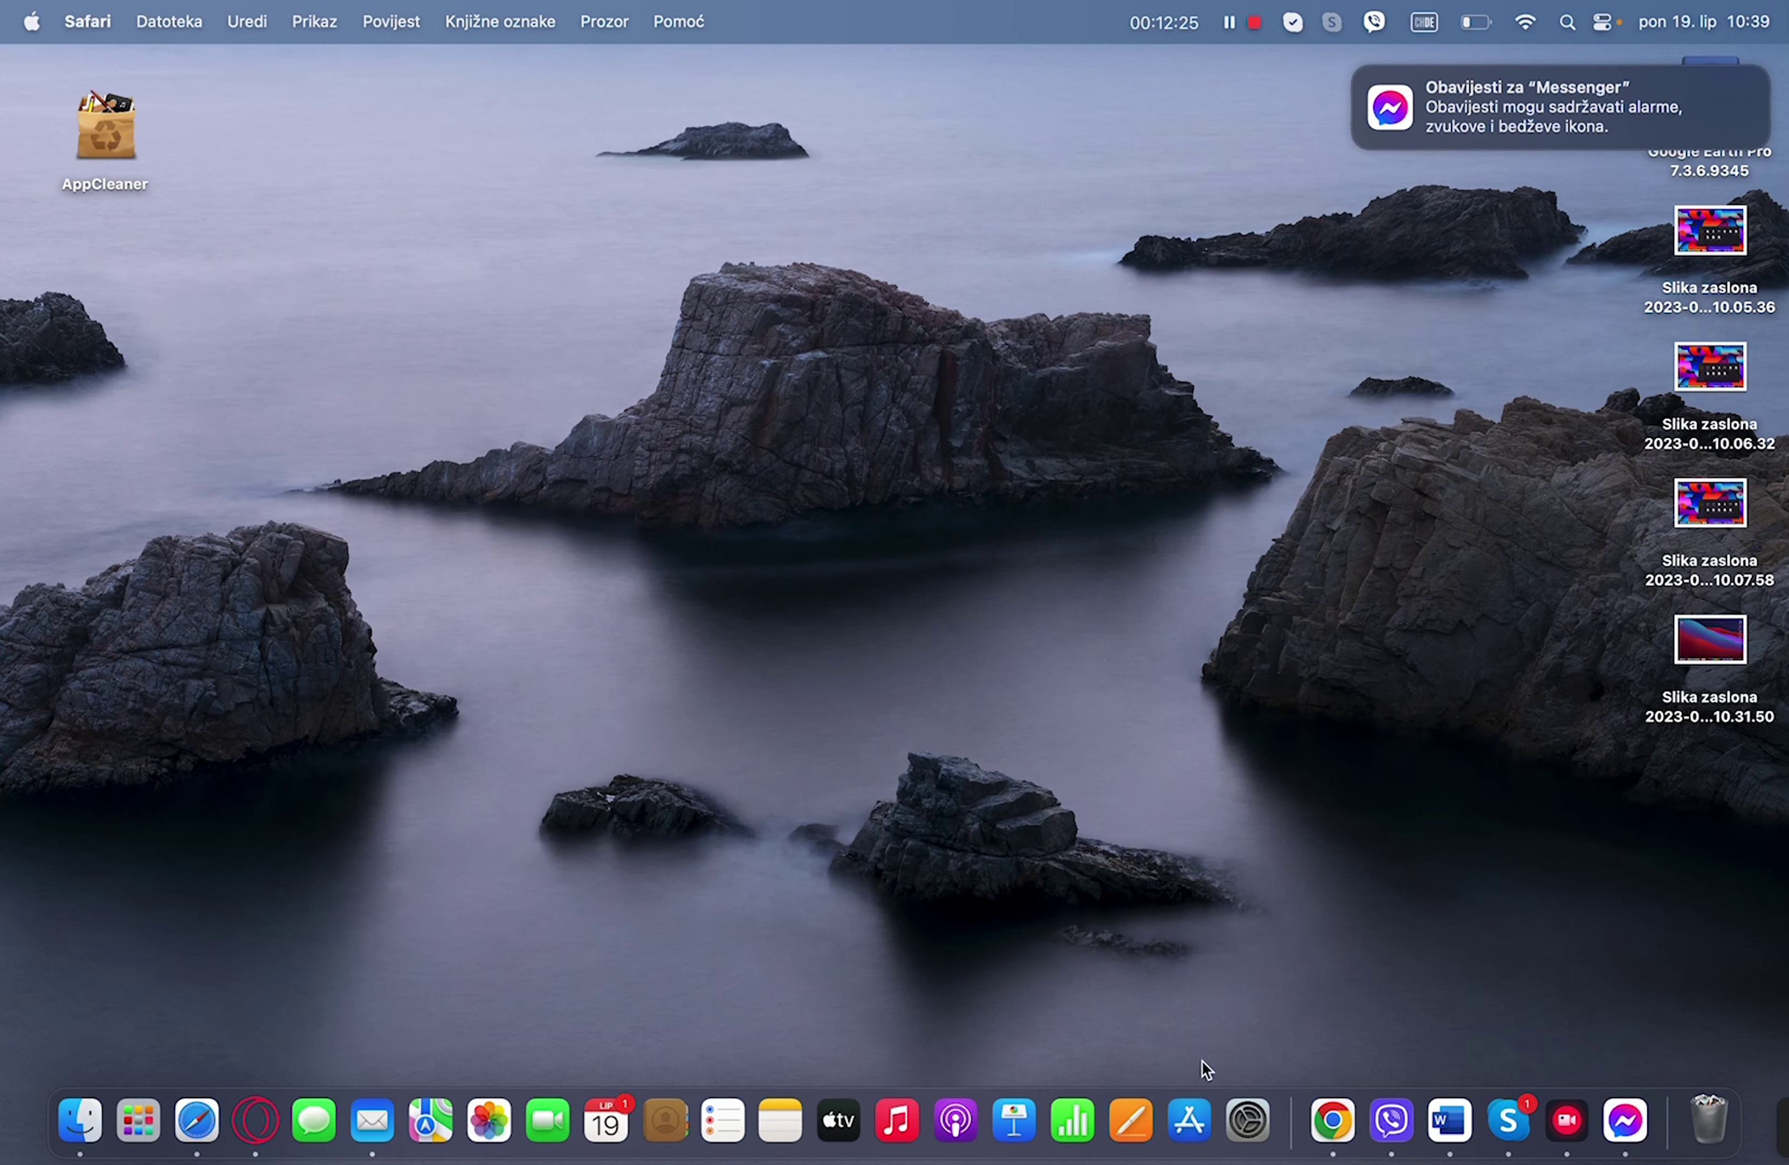
- Search the App Store for "facebook", view the results, and close the App Store
click(1190, 1118)
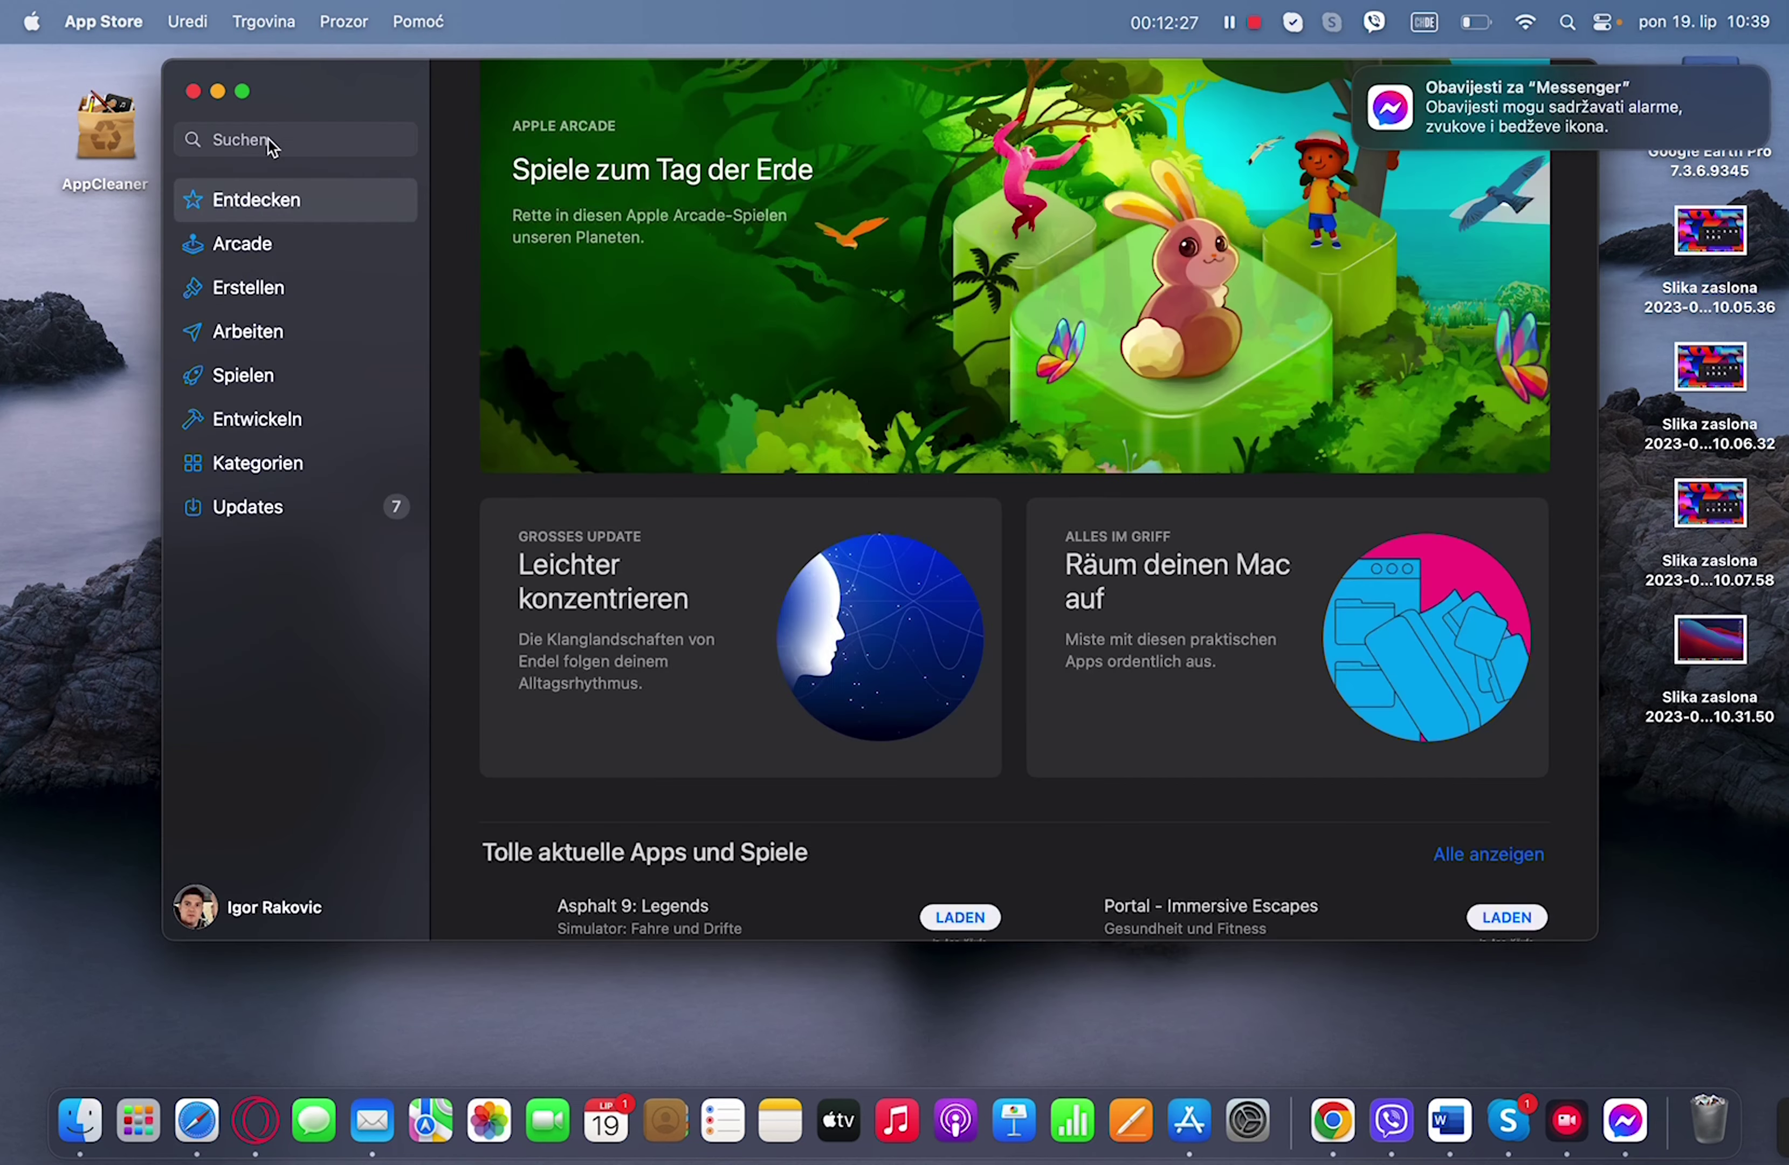
click(270, 143)
text(fa)
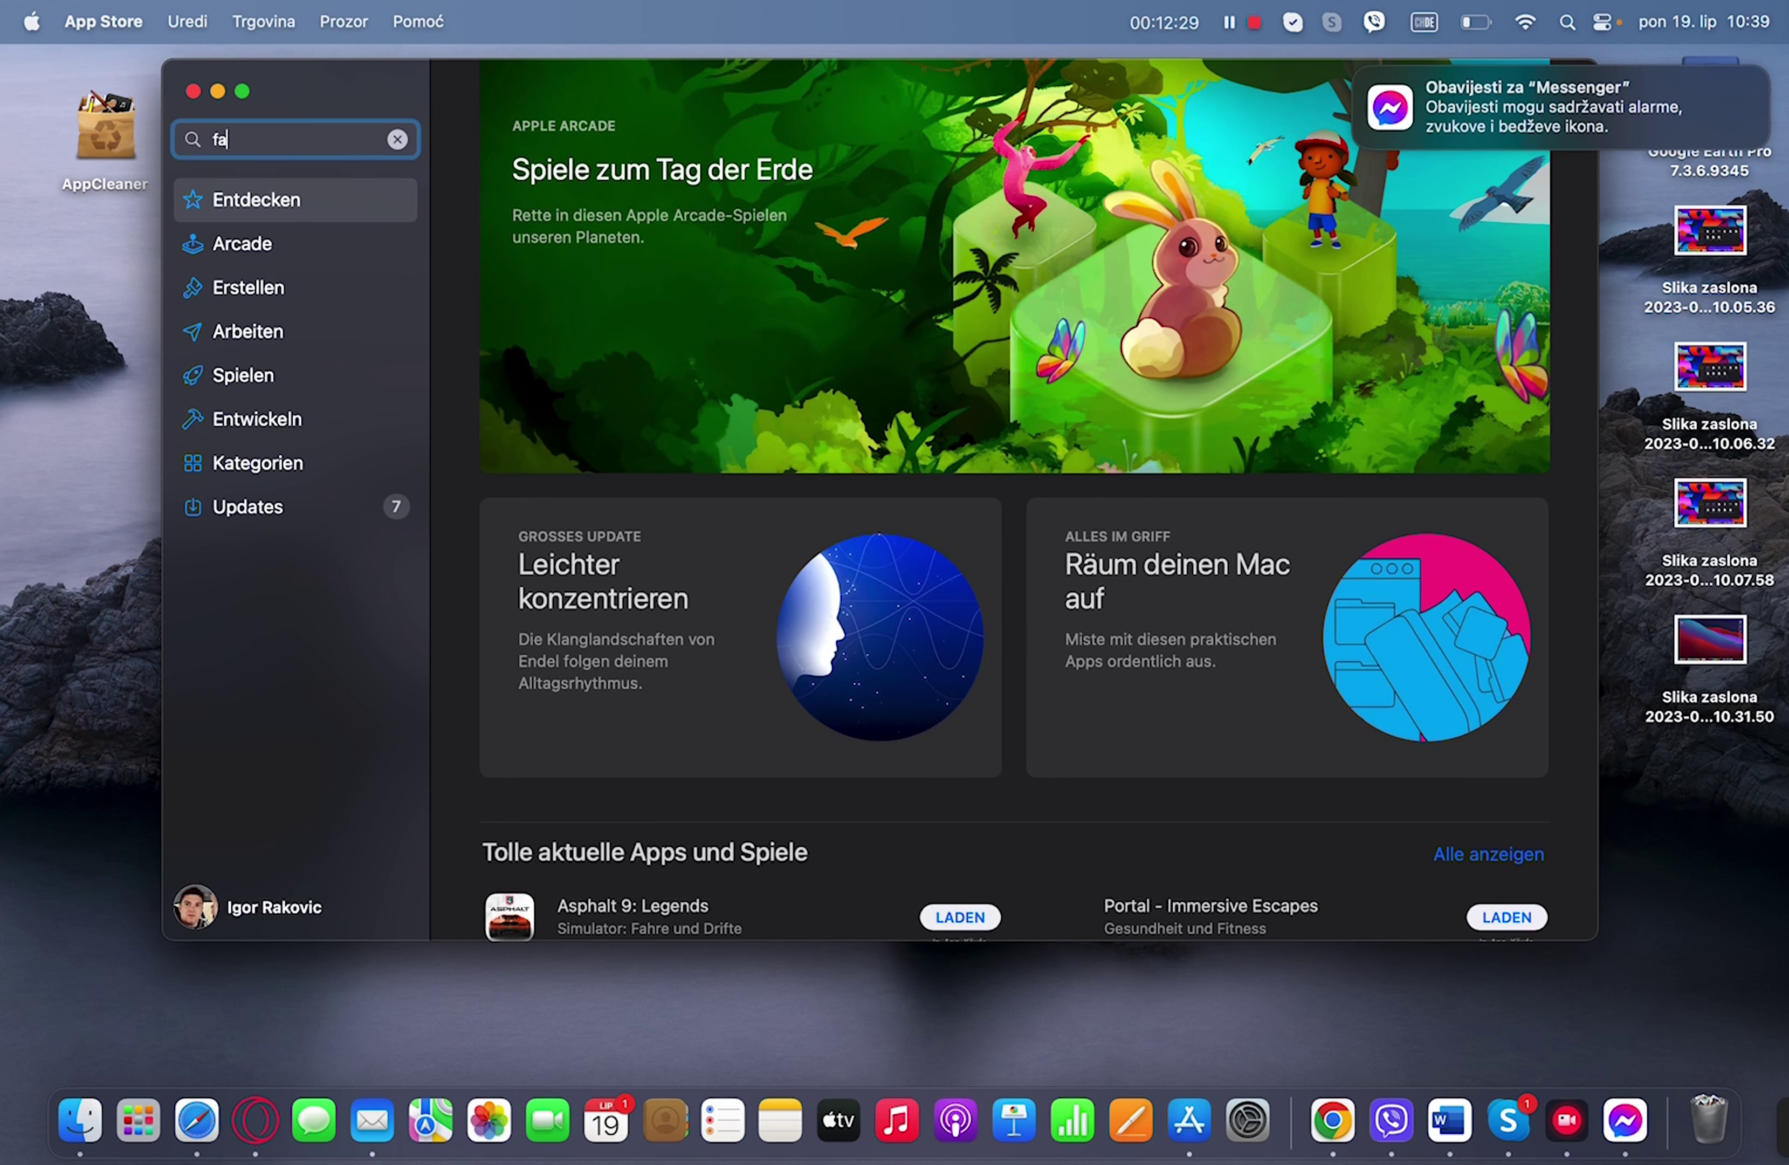
text(cebook)
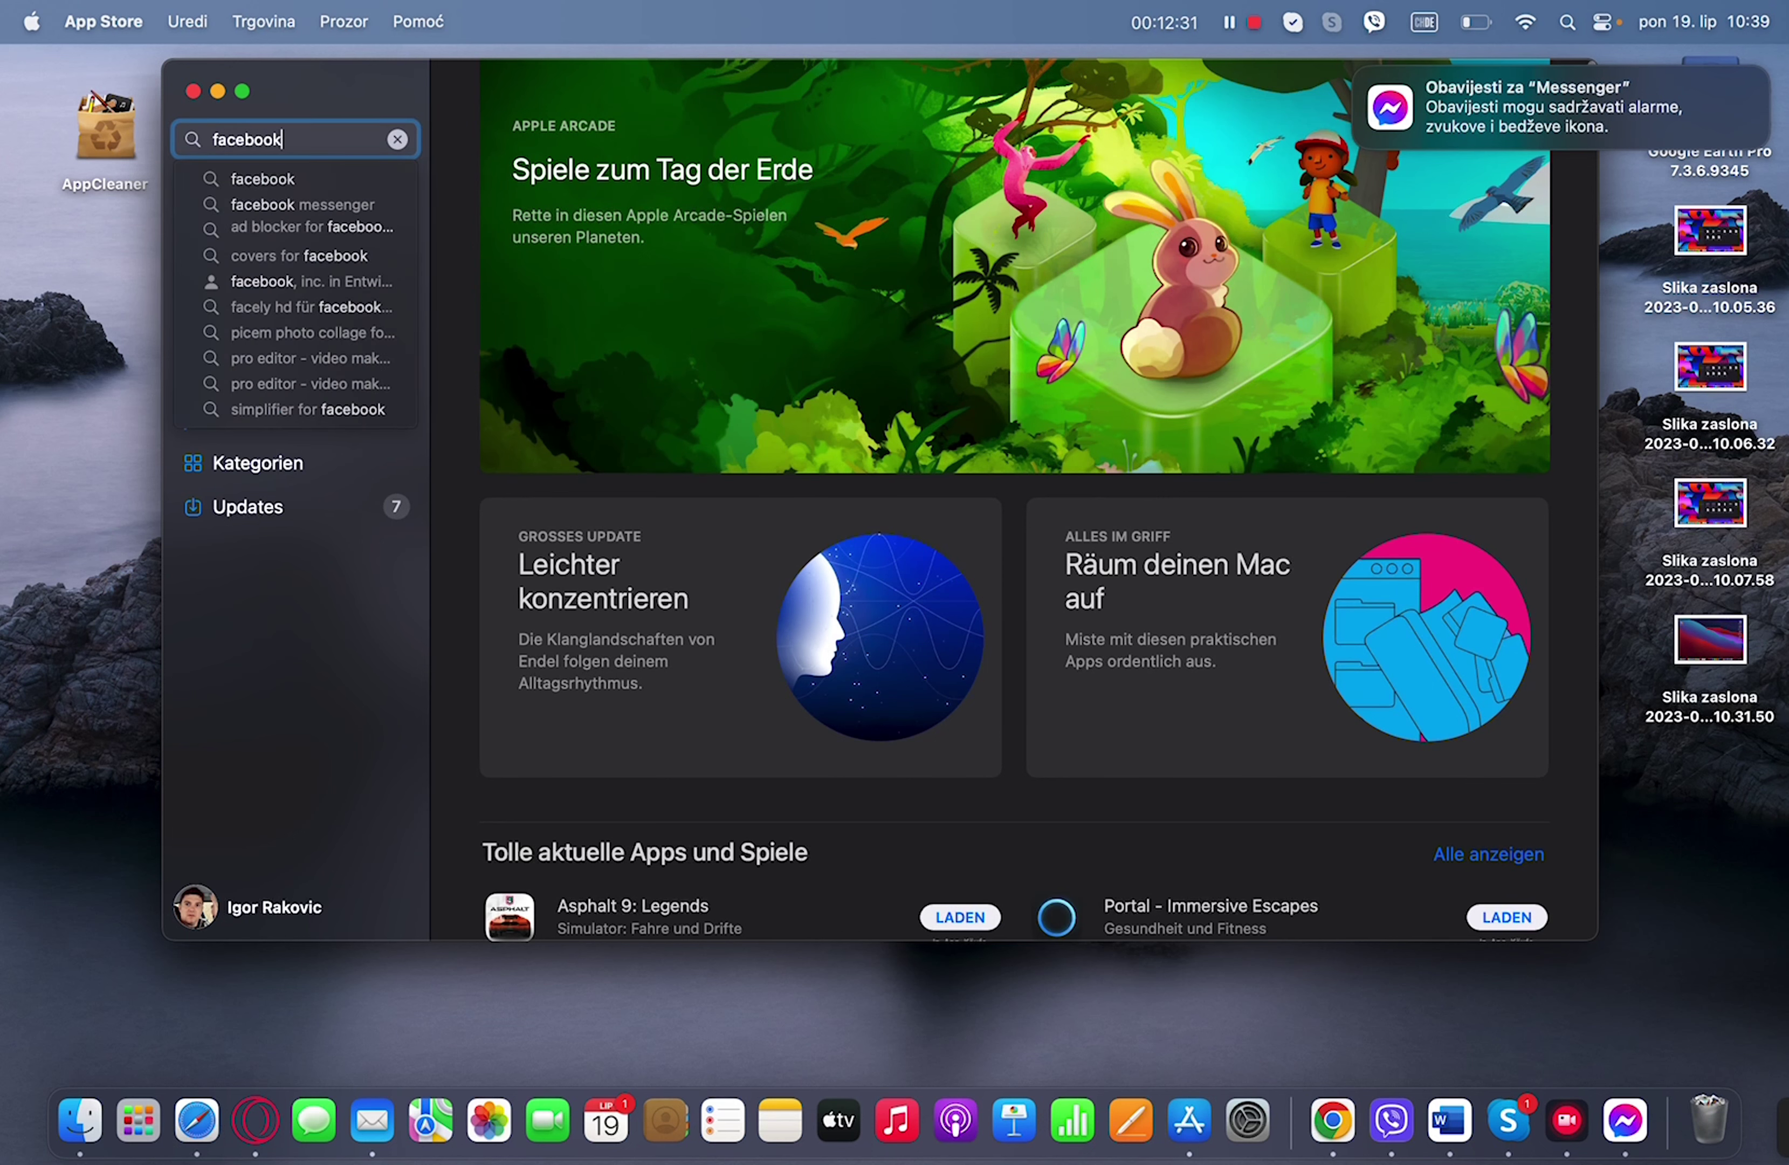
key(Return)
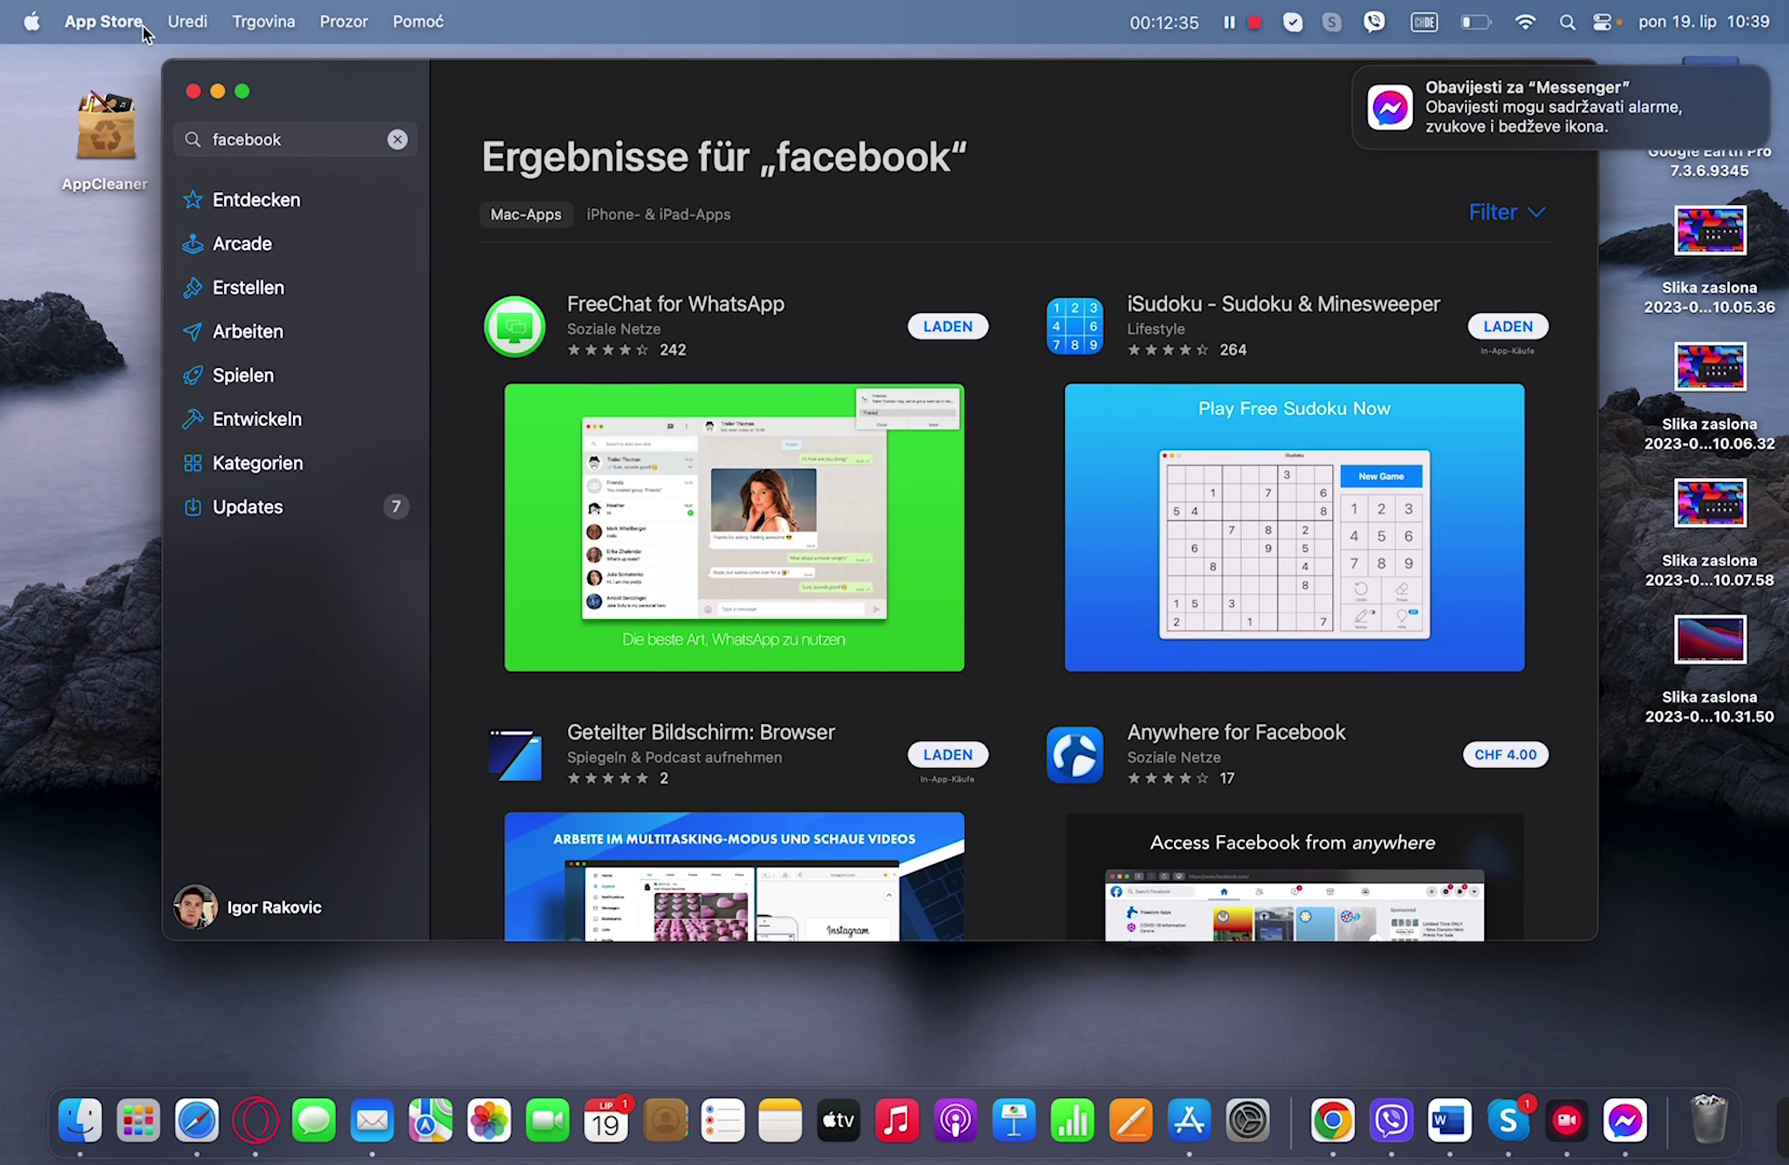
click(193, 91)
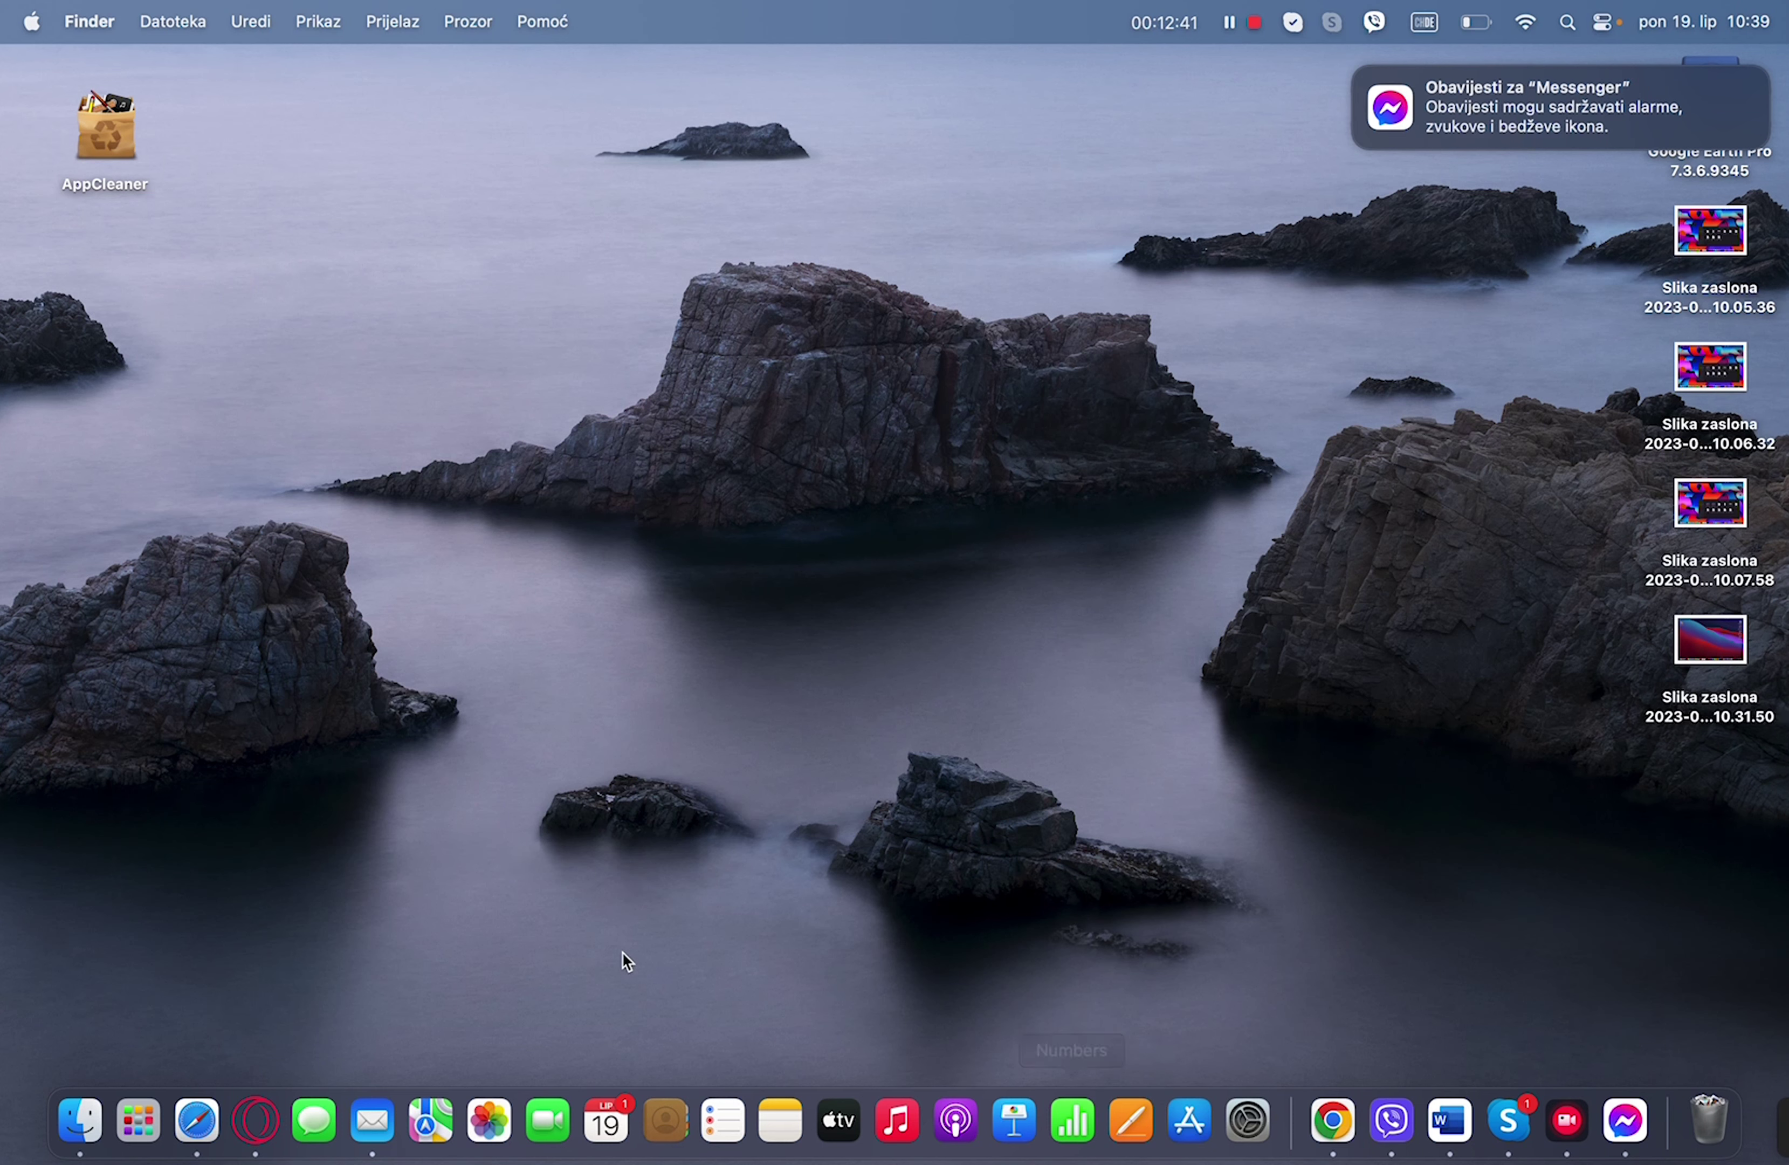
- Open Google from the favourites in Safari and enter "pobjeda" in its search field
click(199, 1127)
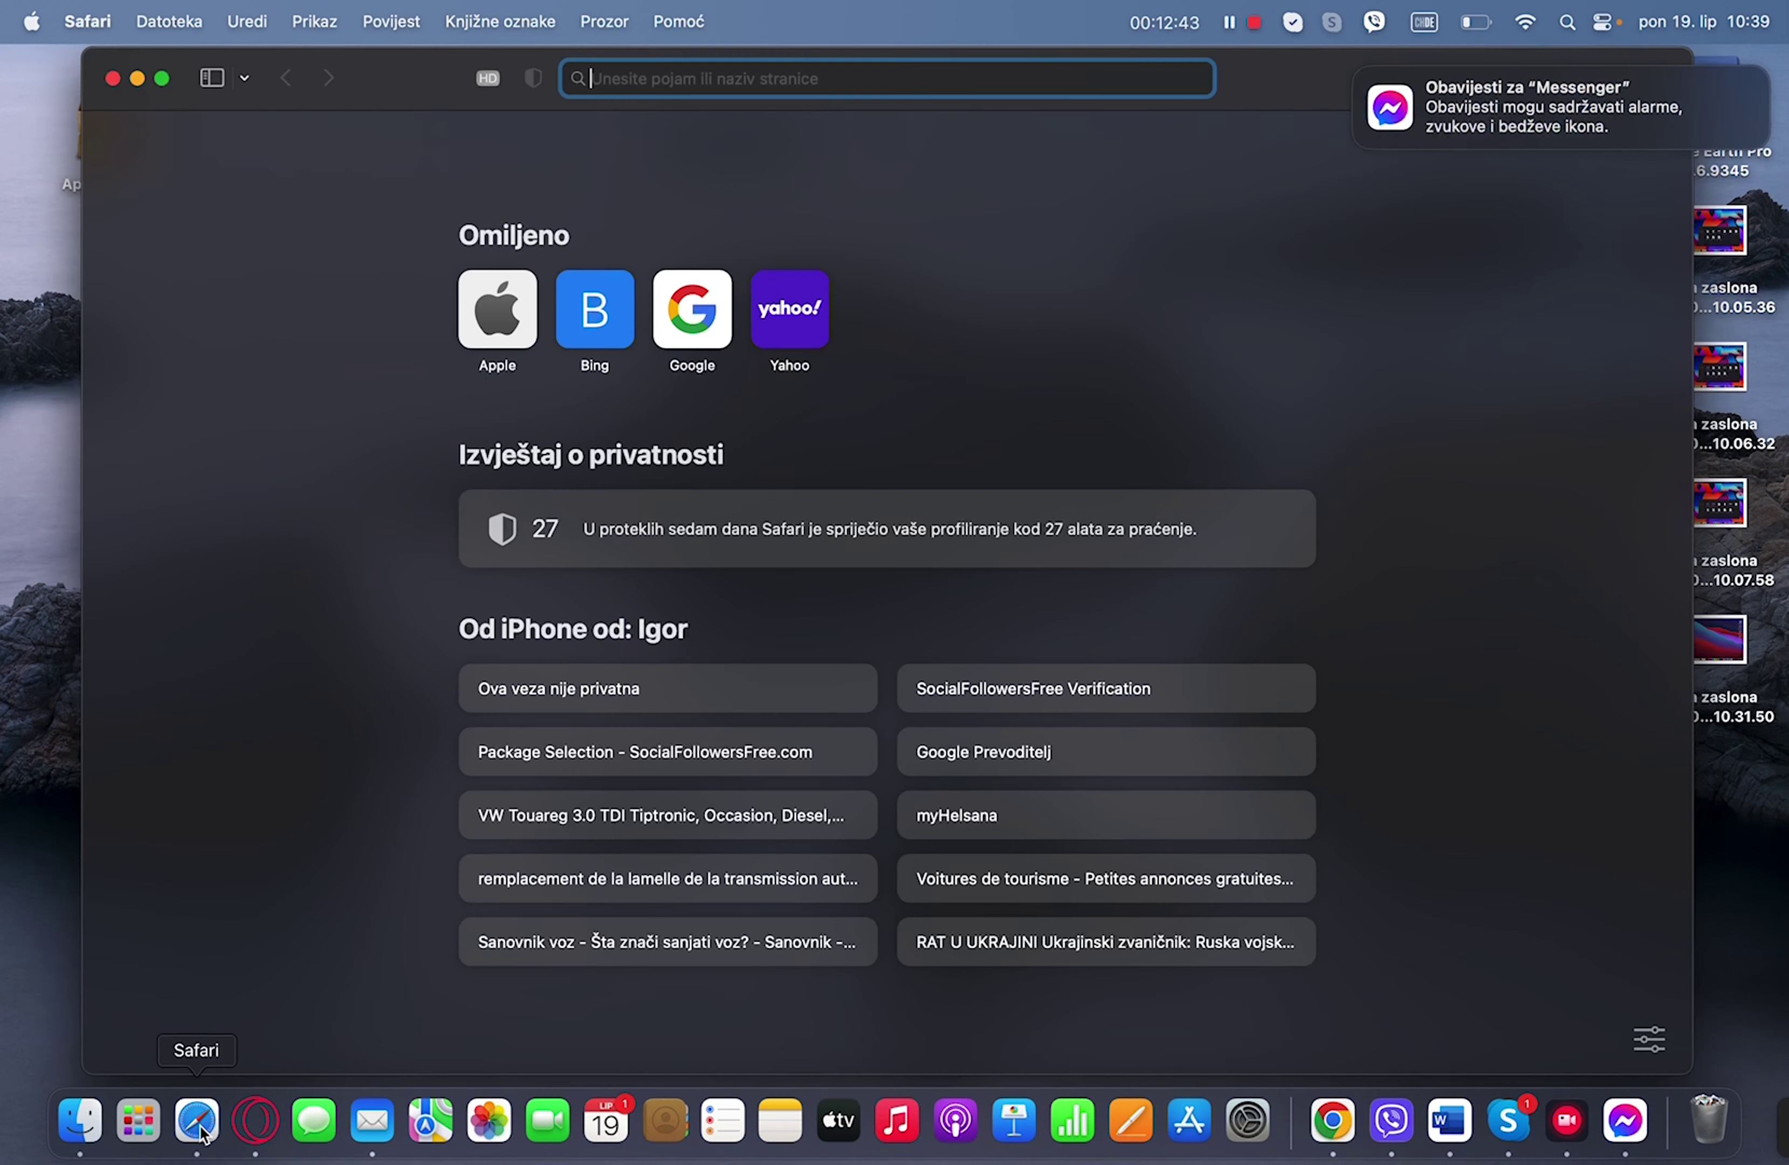
click(691, 328)
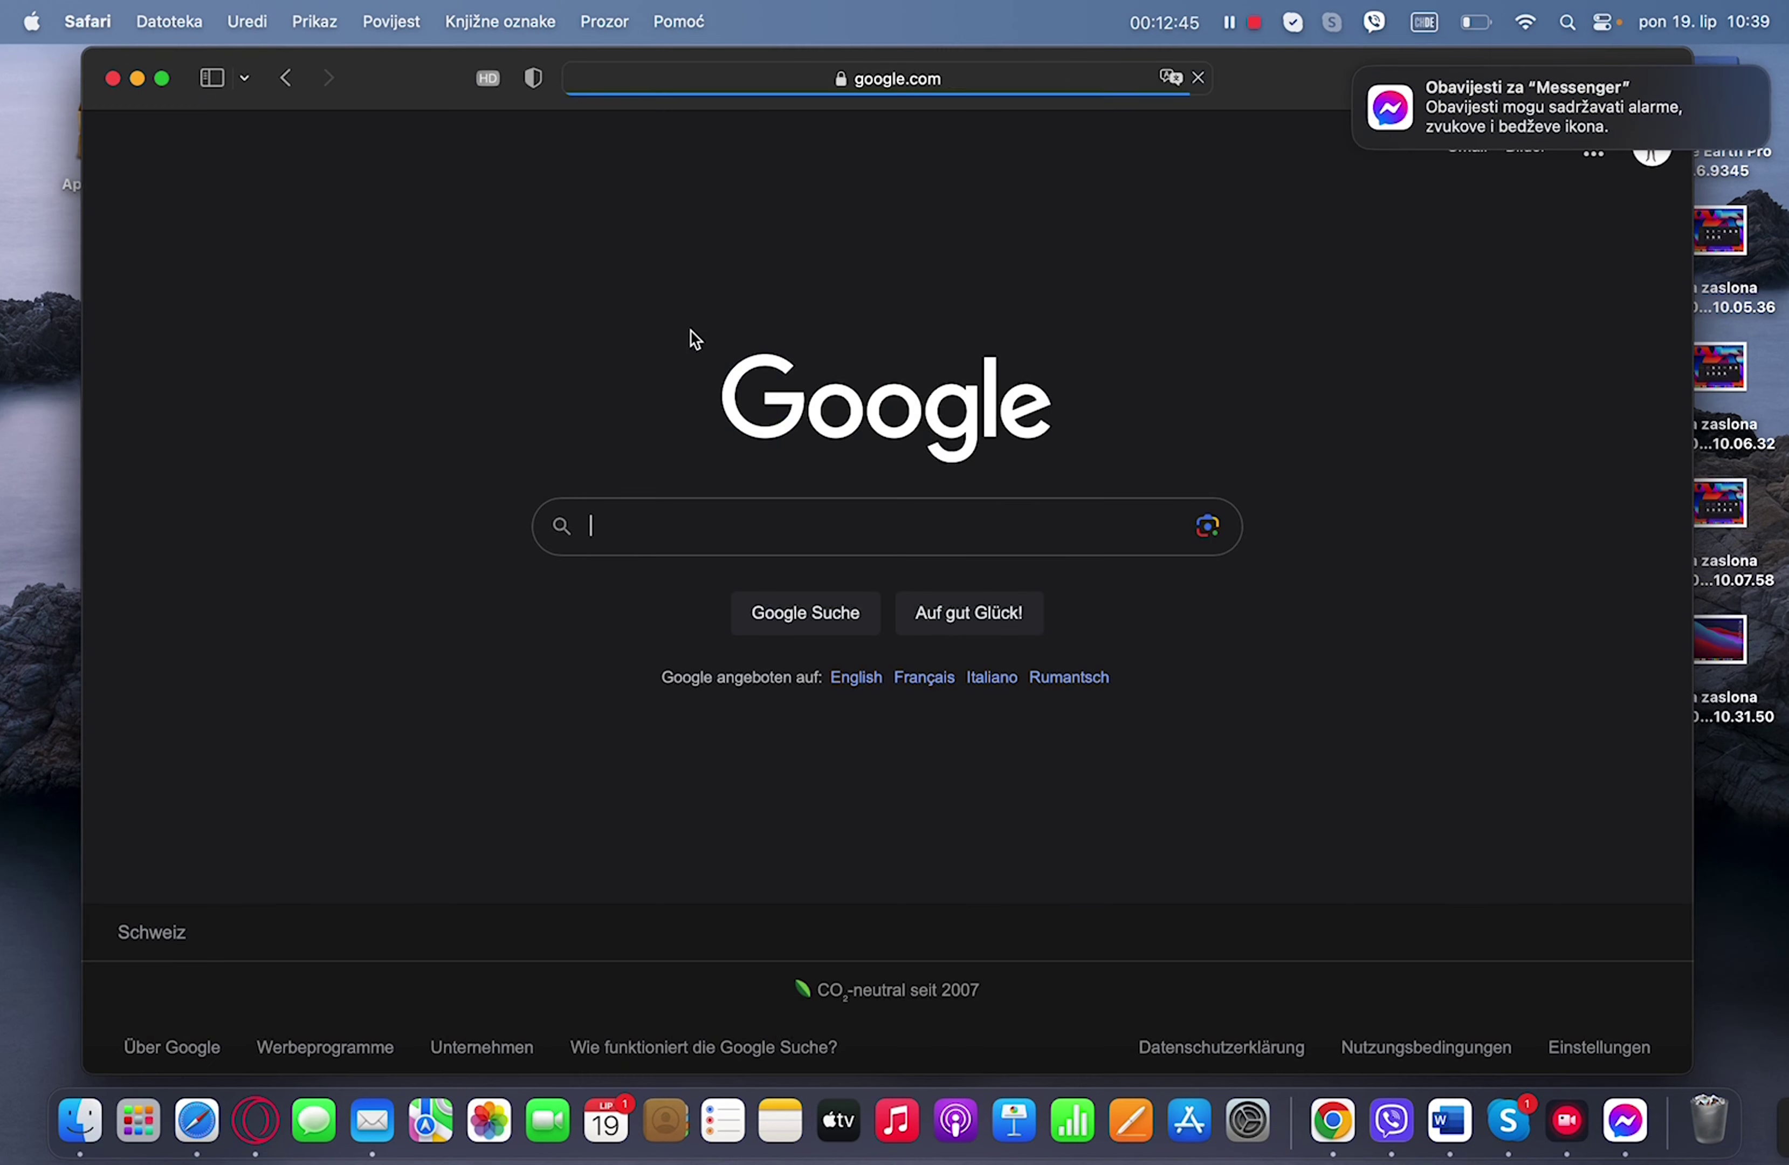
click(707, 522)
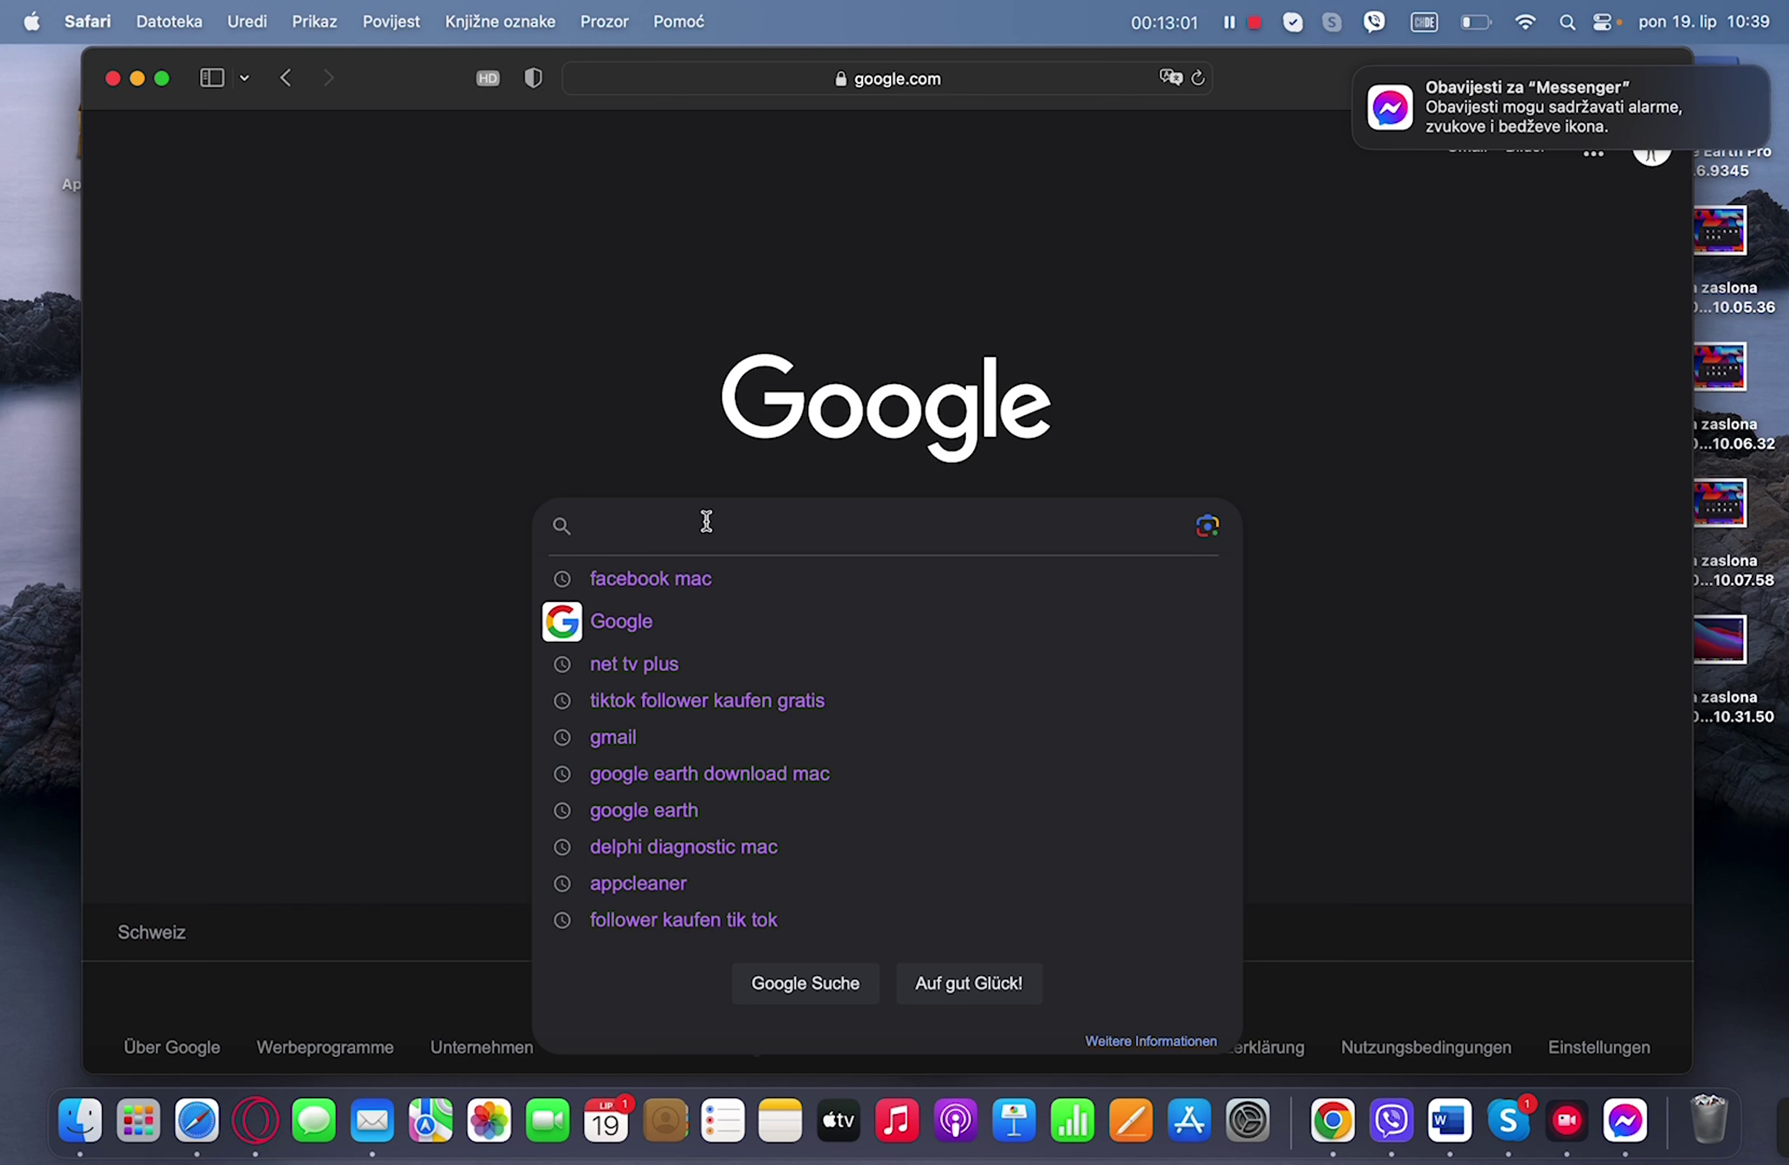
text(po)
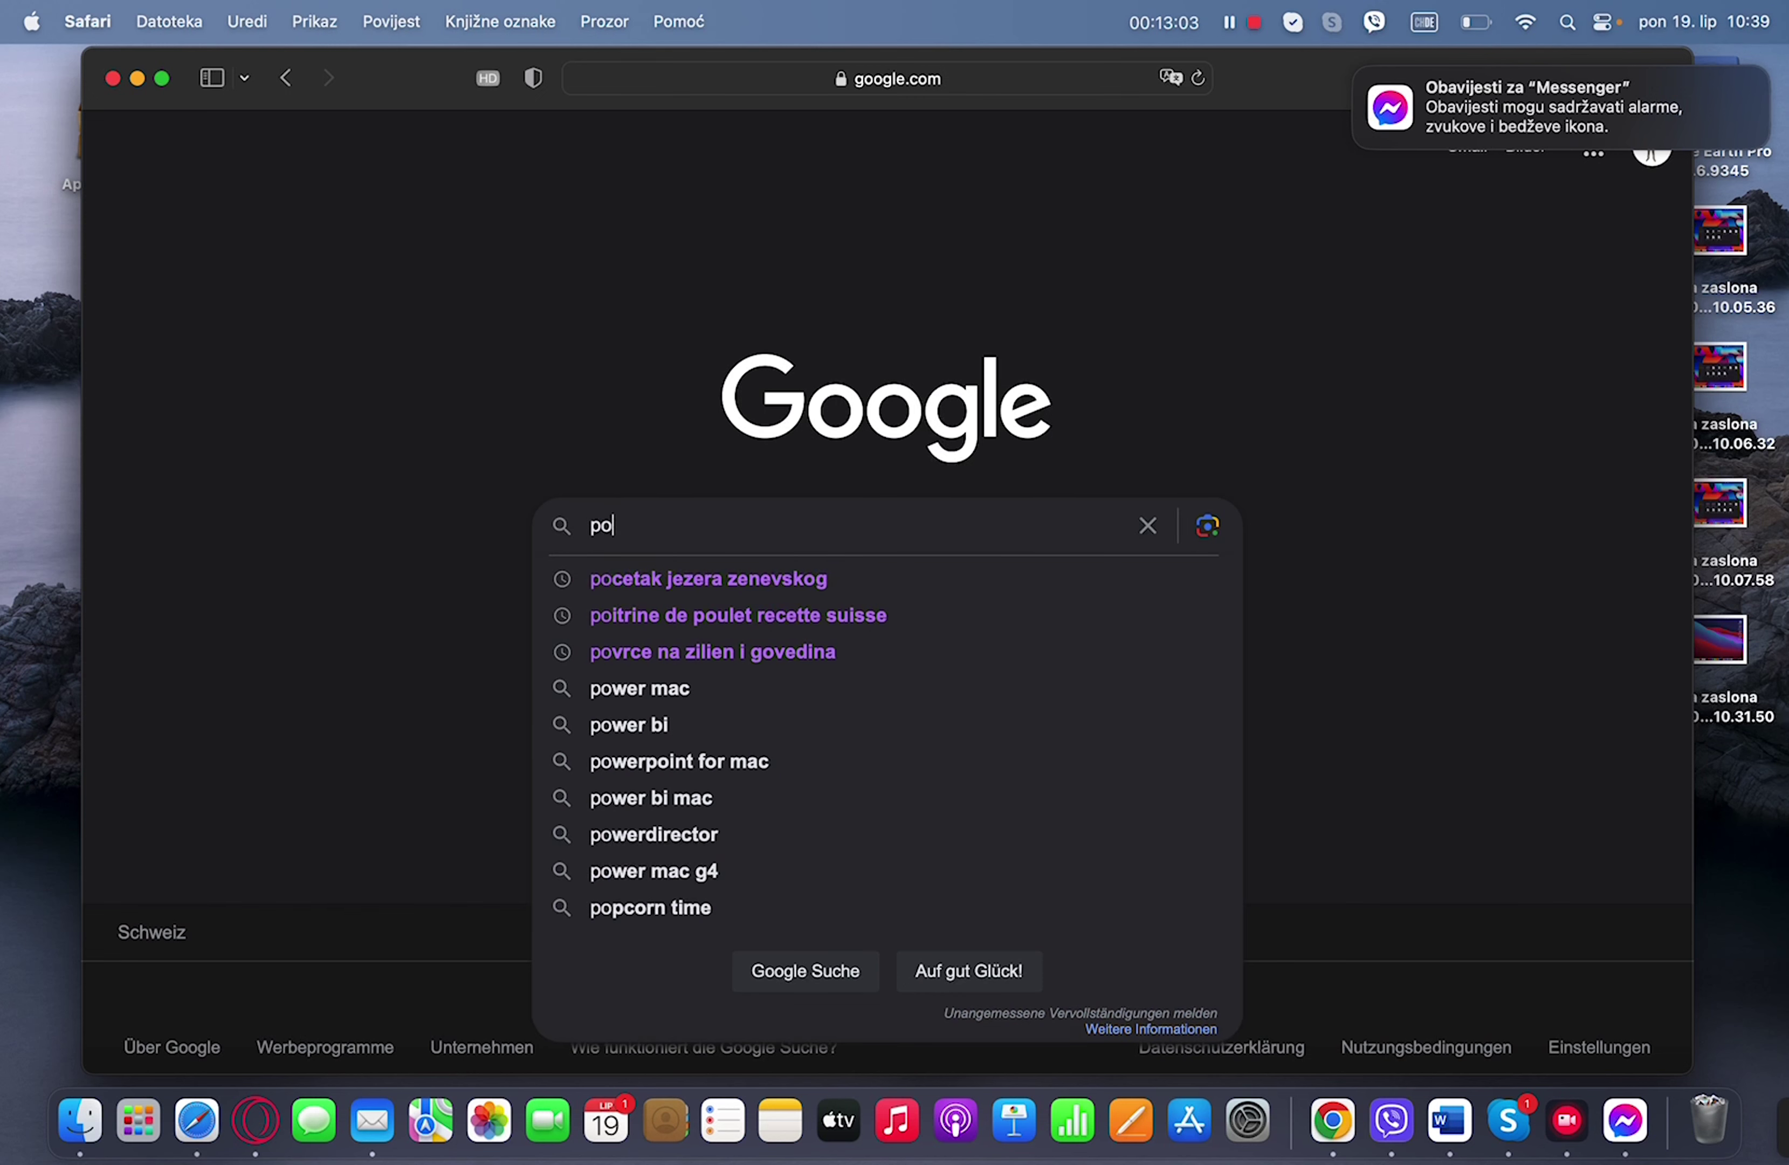
text(bjeda)
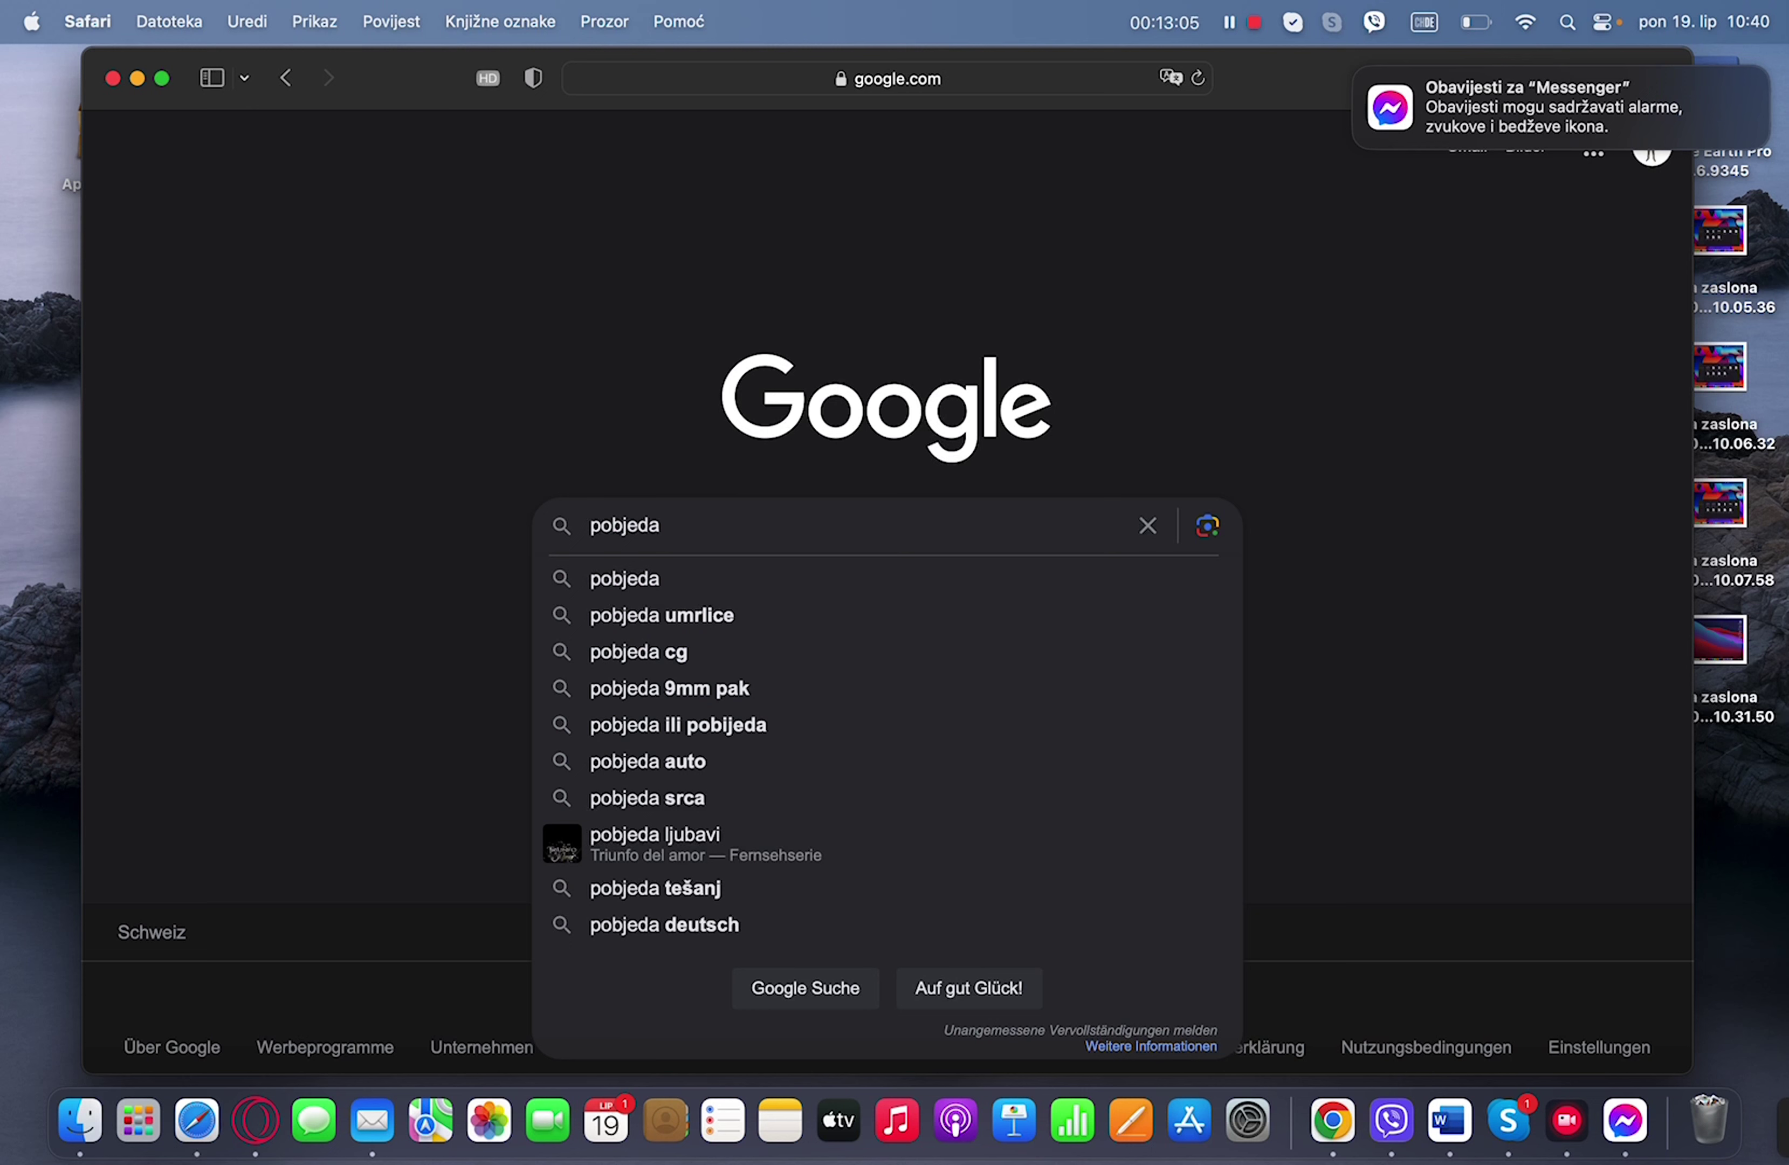
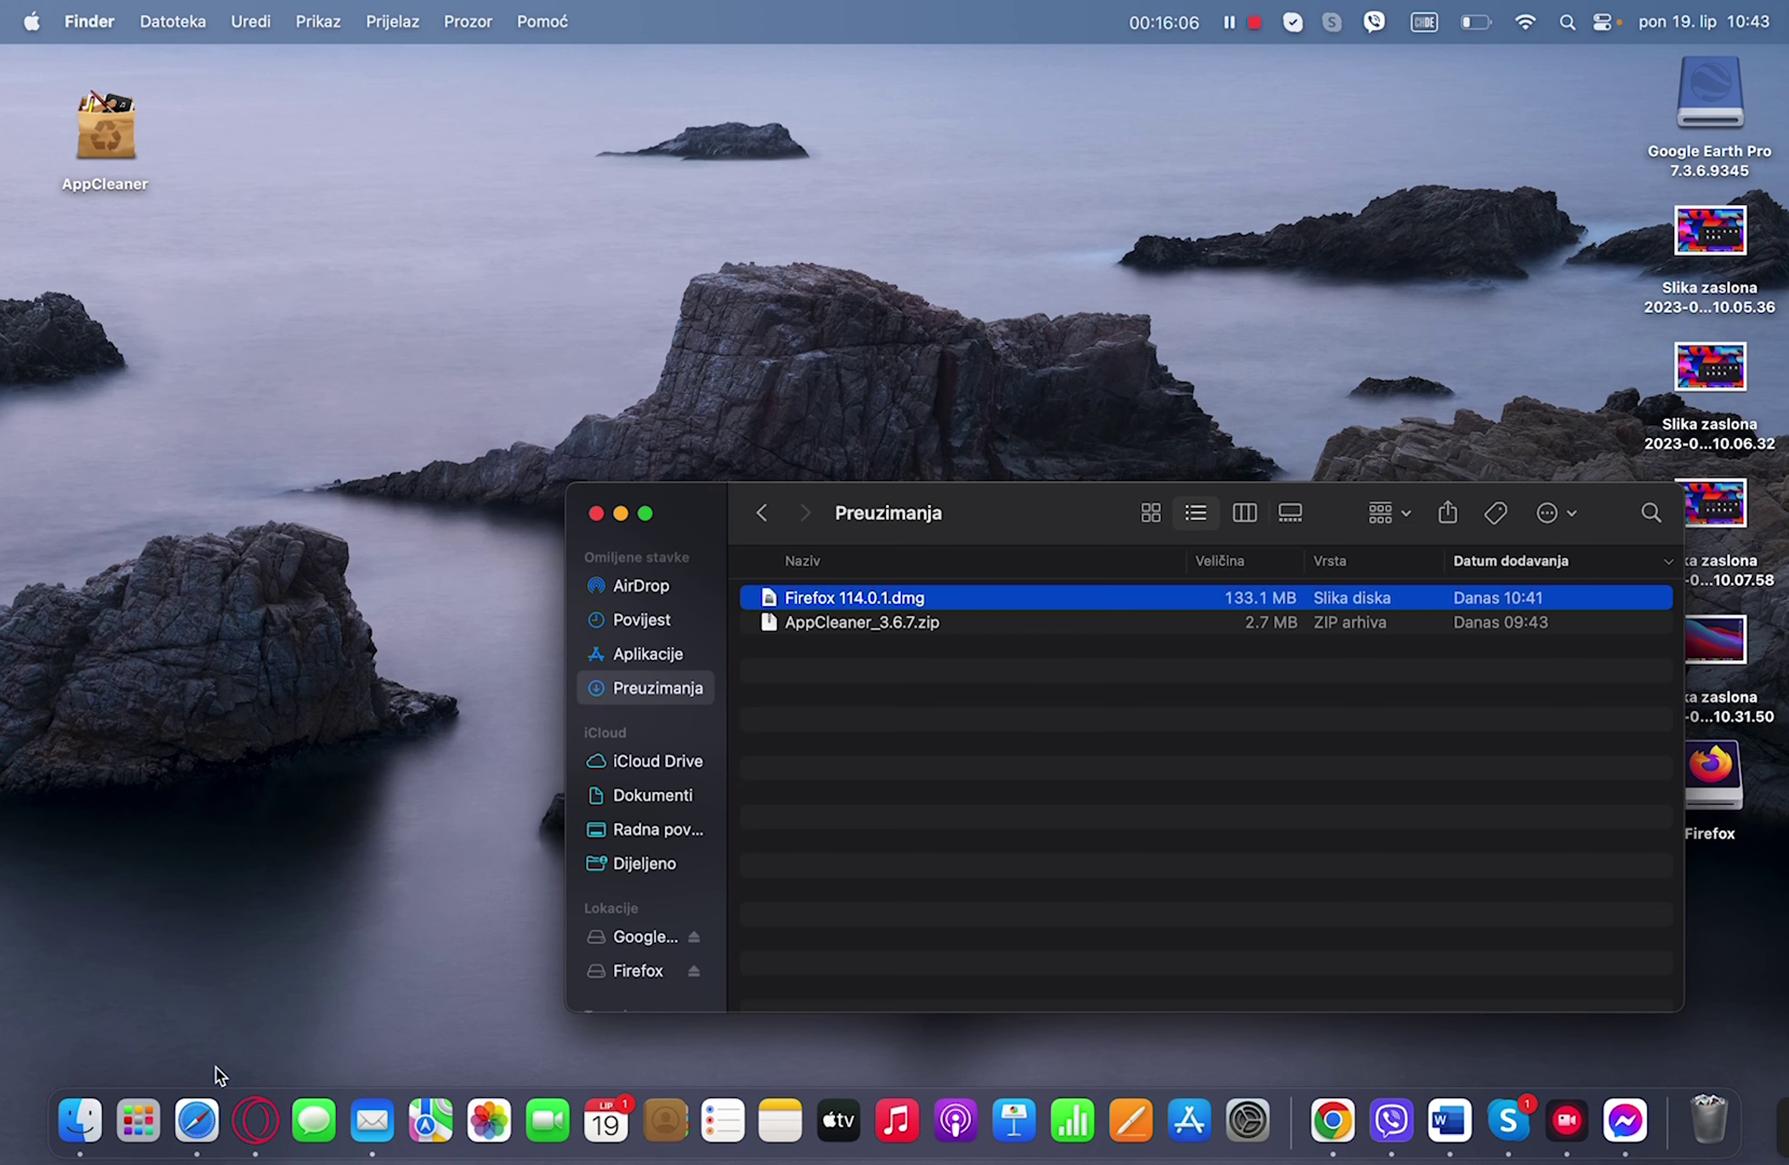
- Launch Firefox from Launchpad and allow the downloaded app to open
click(148, 1114)
click(688, 553)
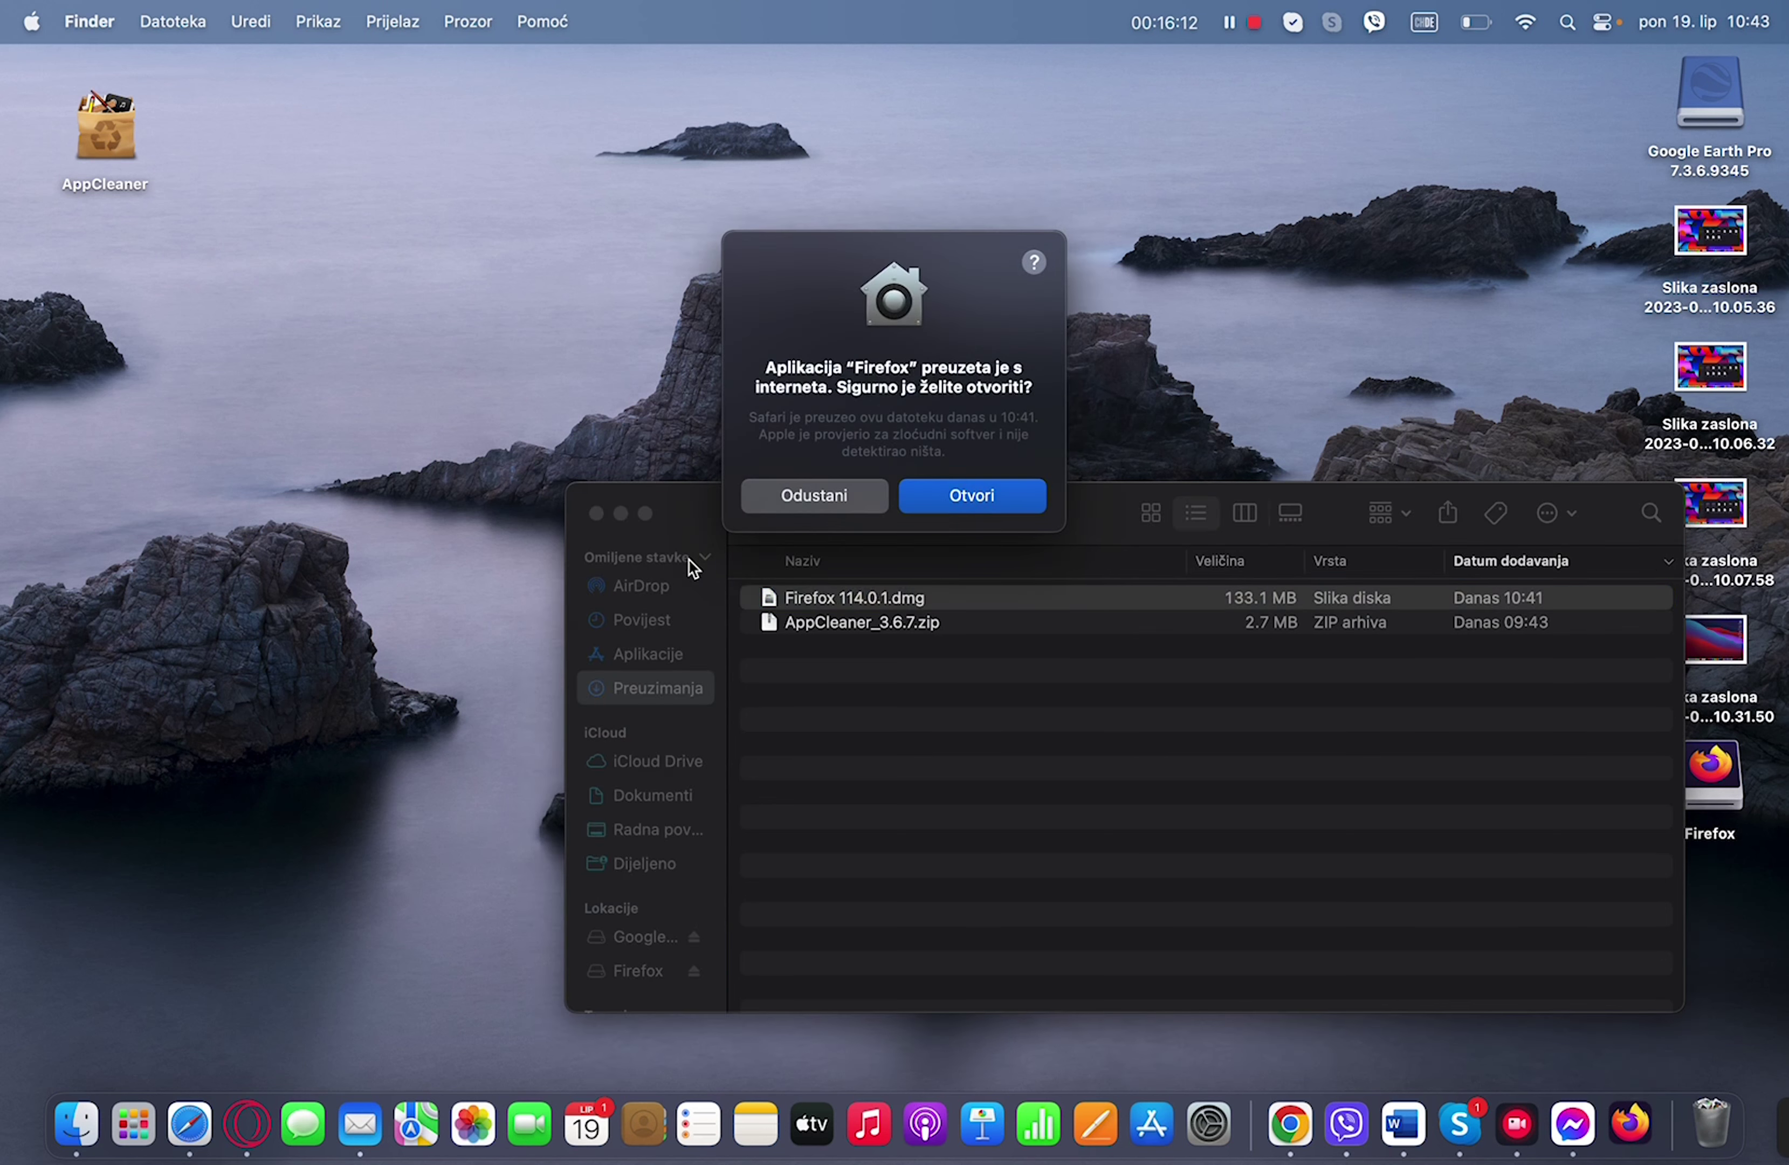
click(986, 499)
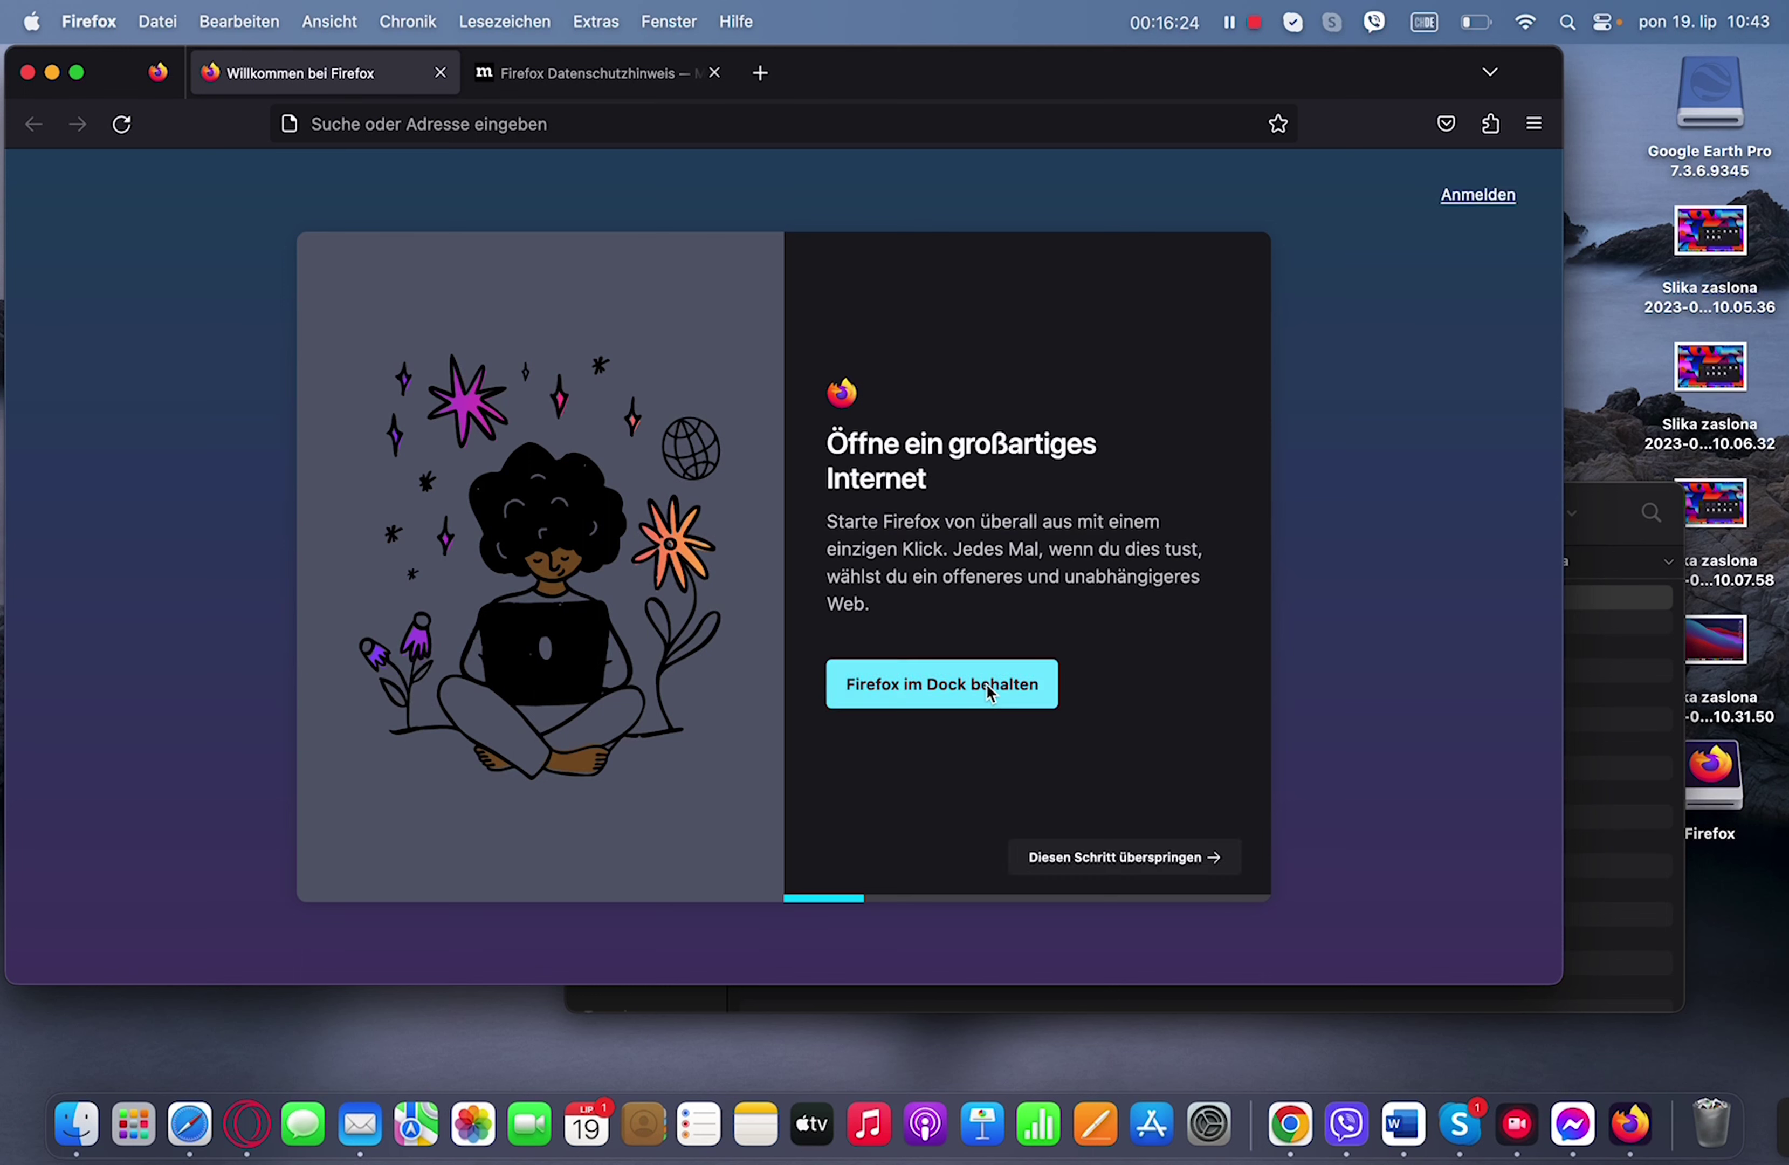
- Complete Firefox's welcome setup, switching the language to Hrvatski and skipping the Dock, default browser, import and mobile offers, and close the Firefox and Downloads windows
click(1127, 863)
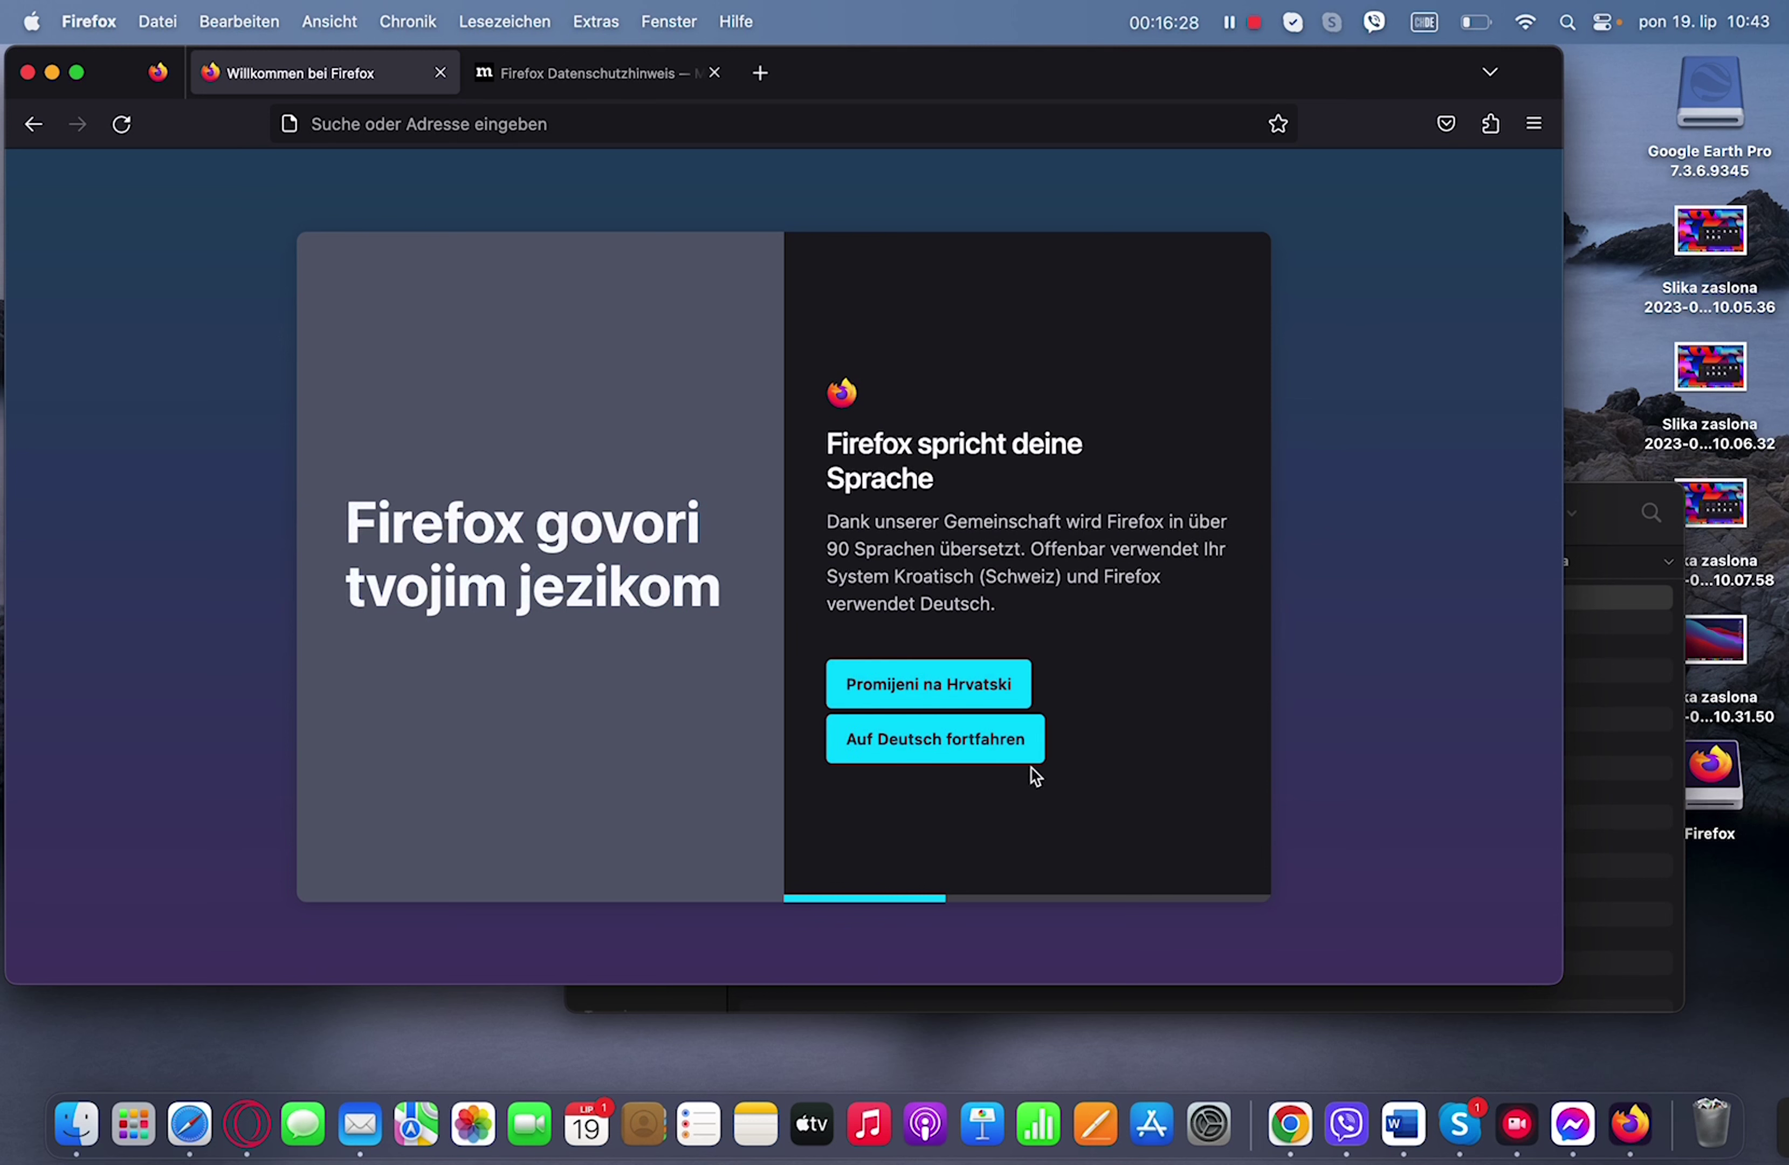
click(962, 690)
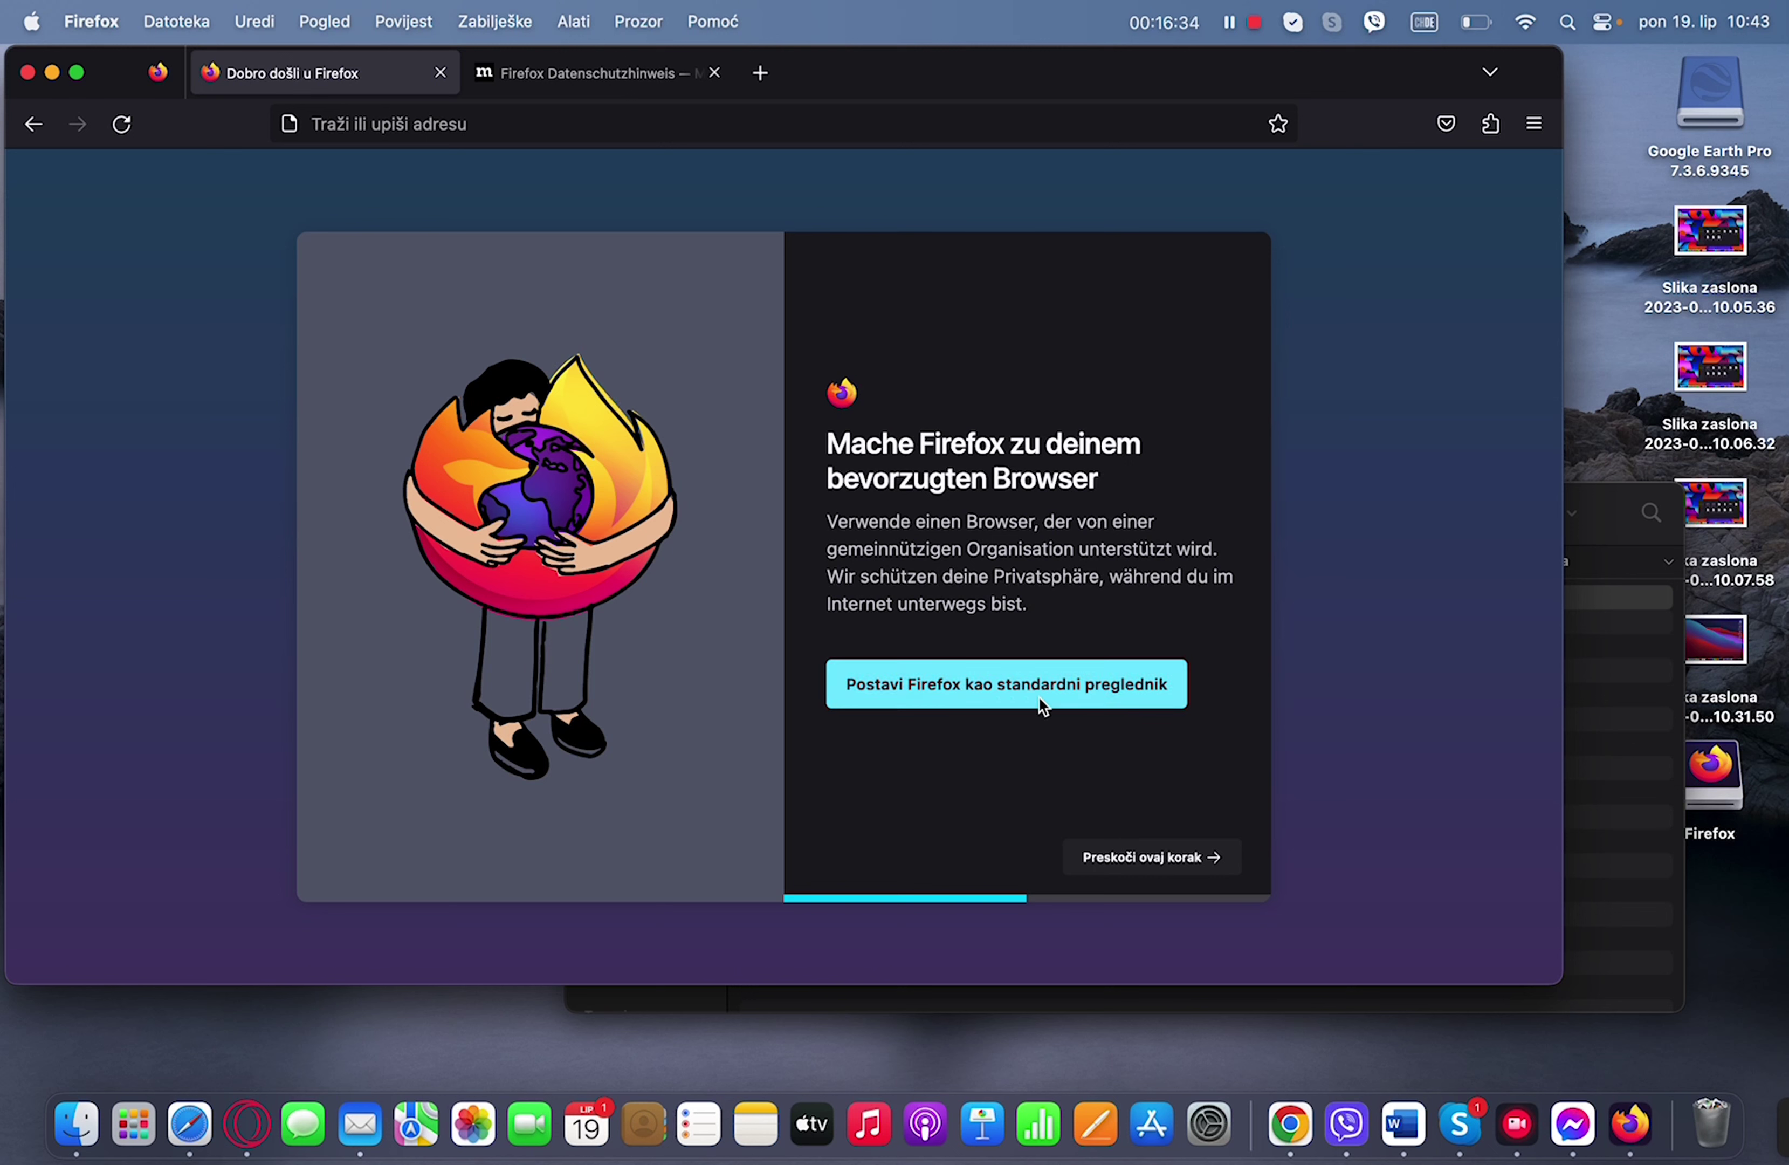
click(1138, 859)
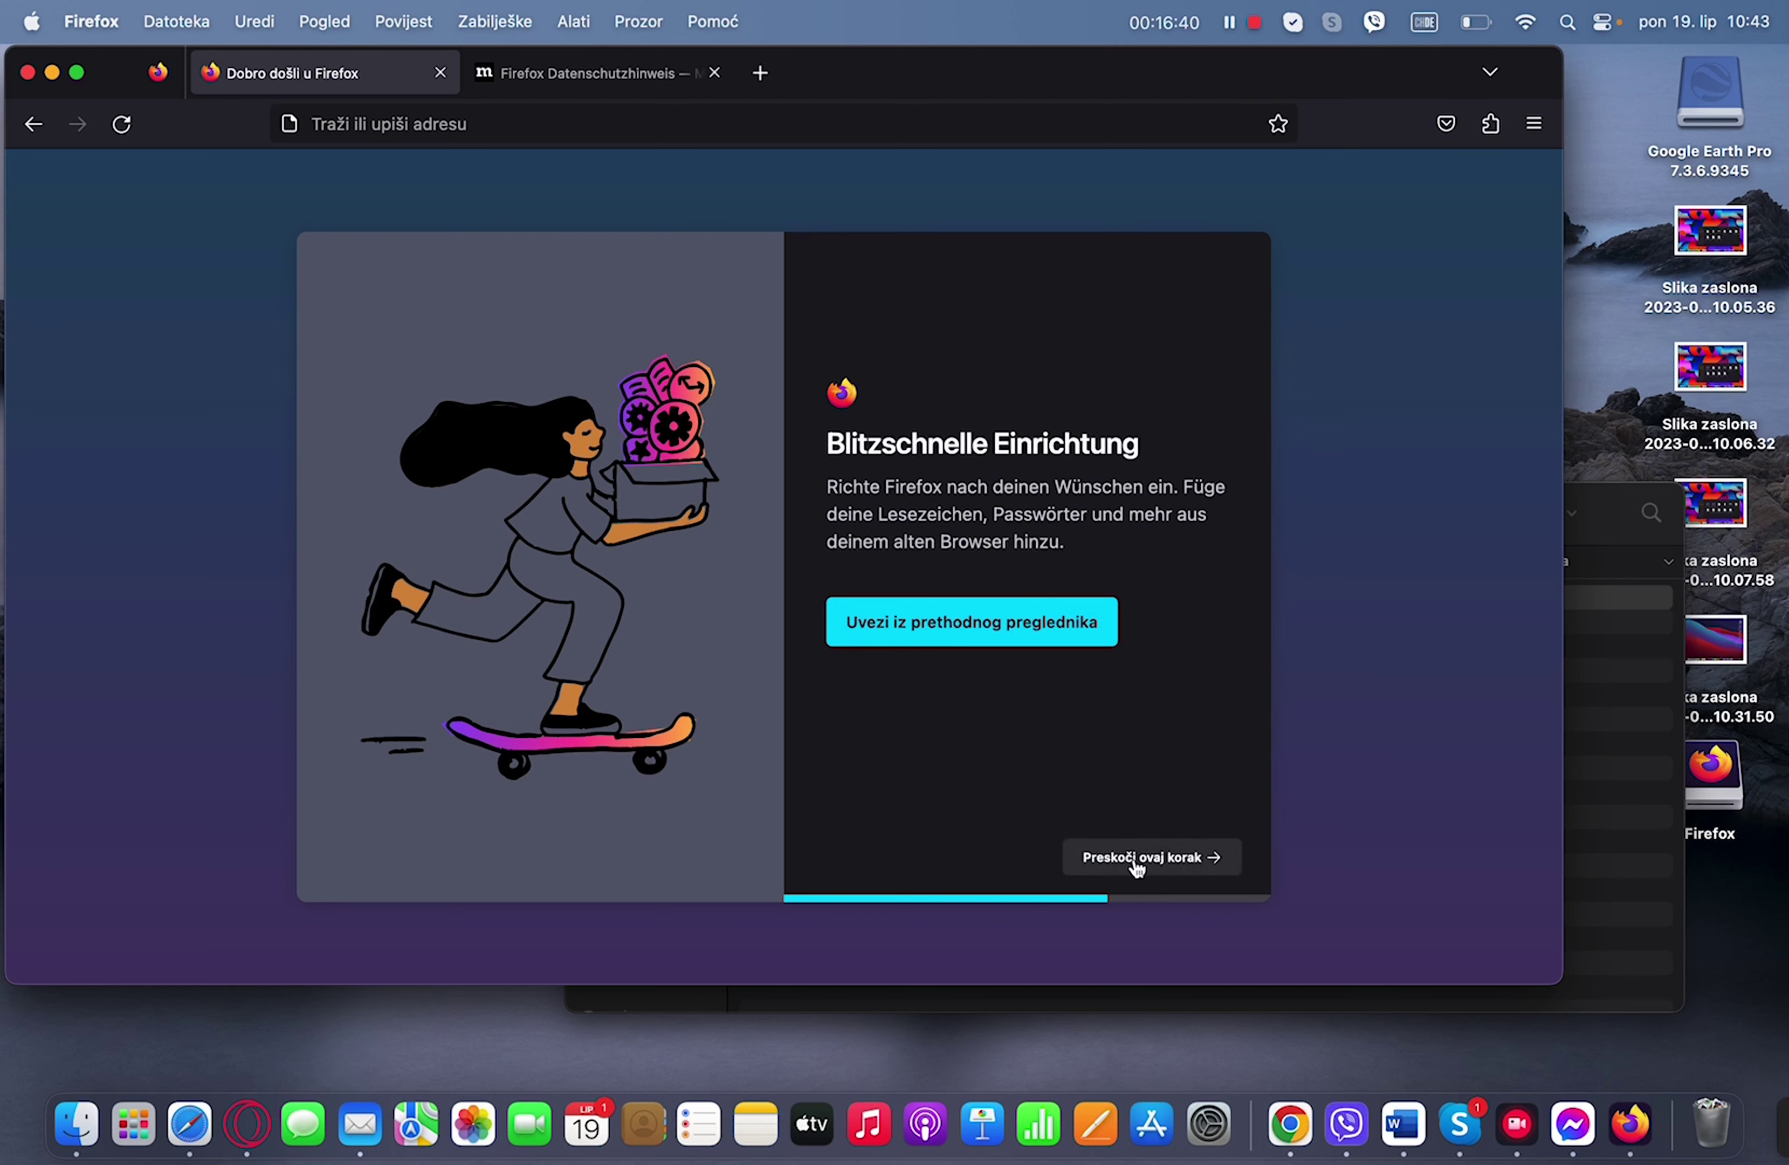
click(1136, 861)
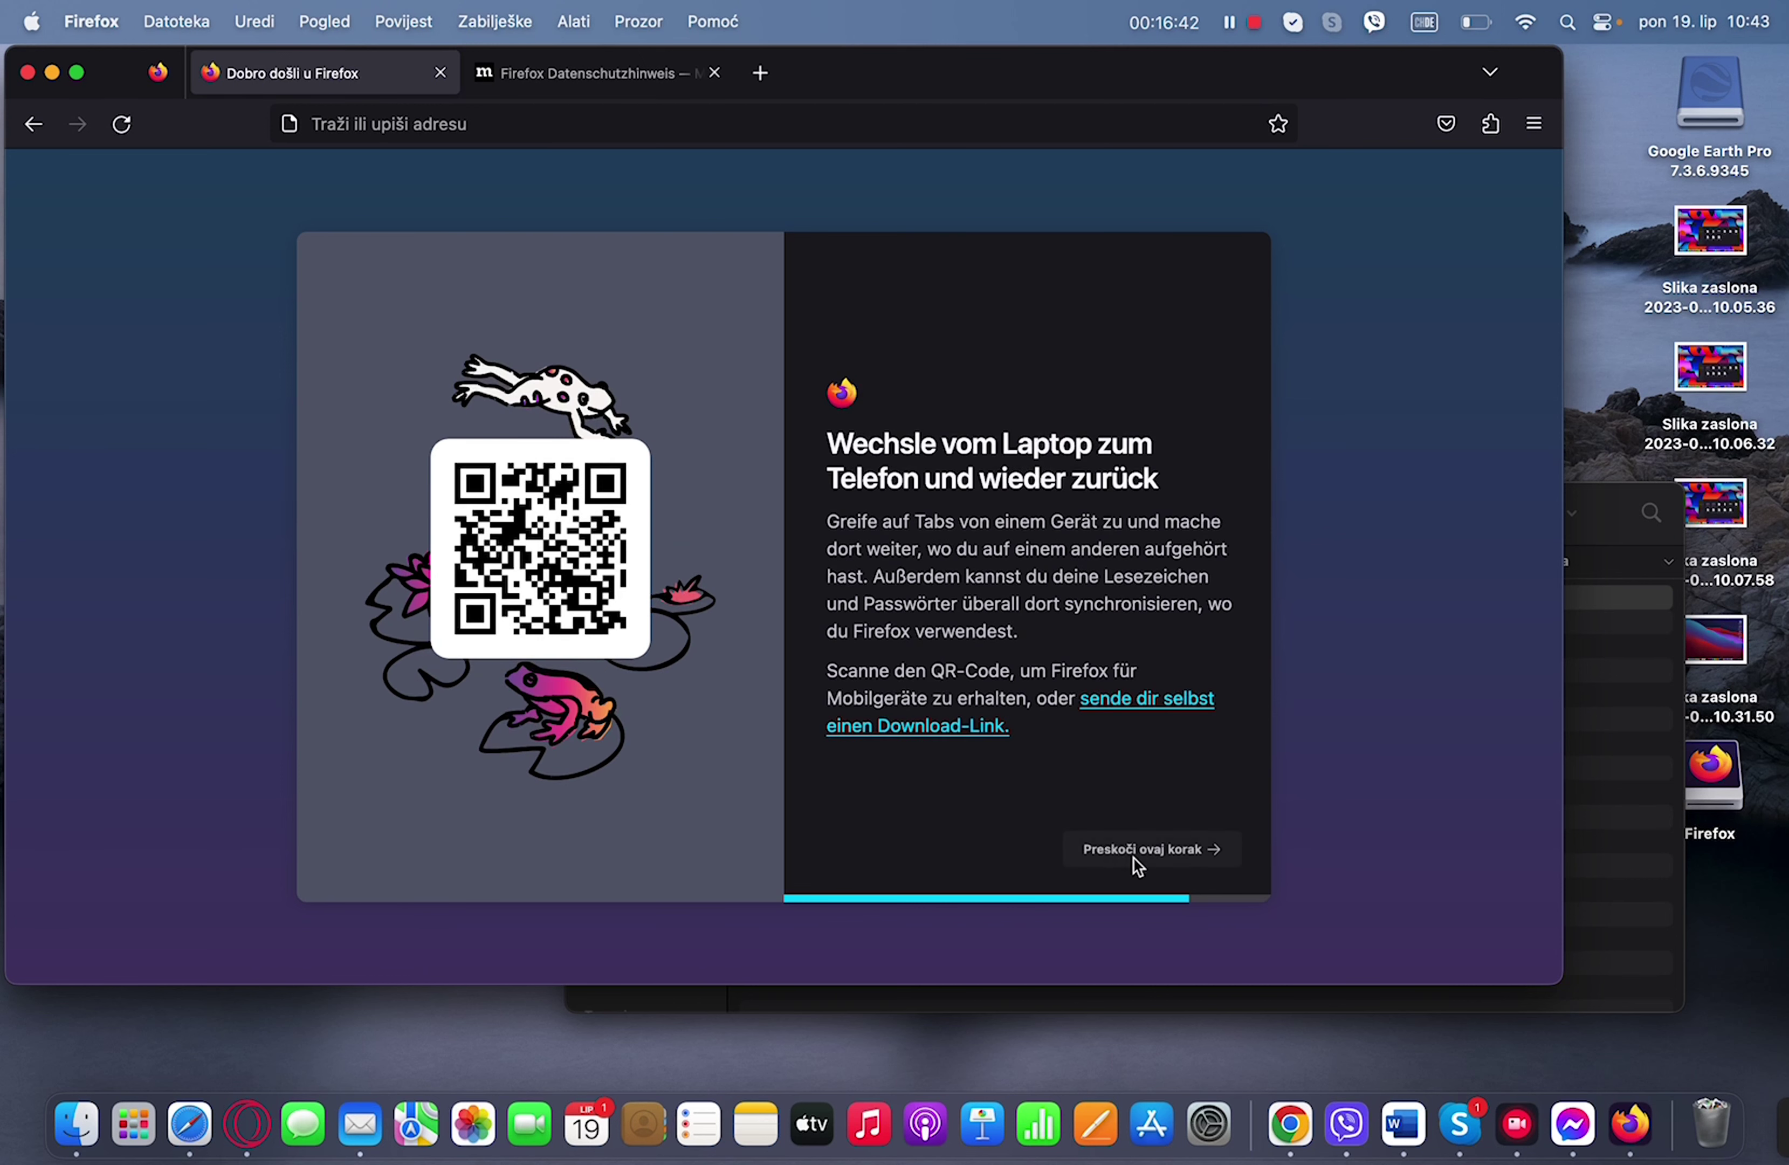
click(1136, 862)
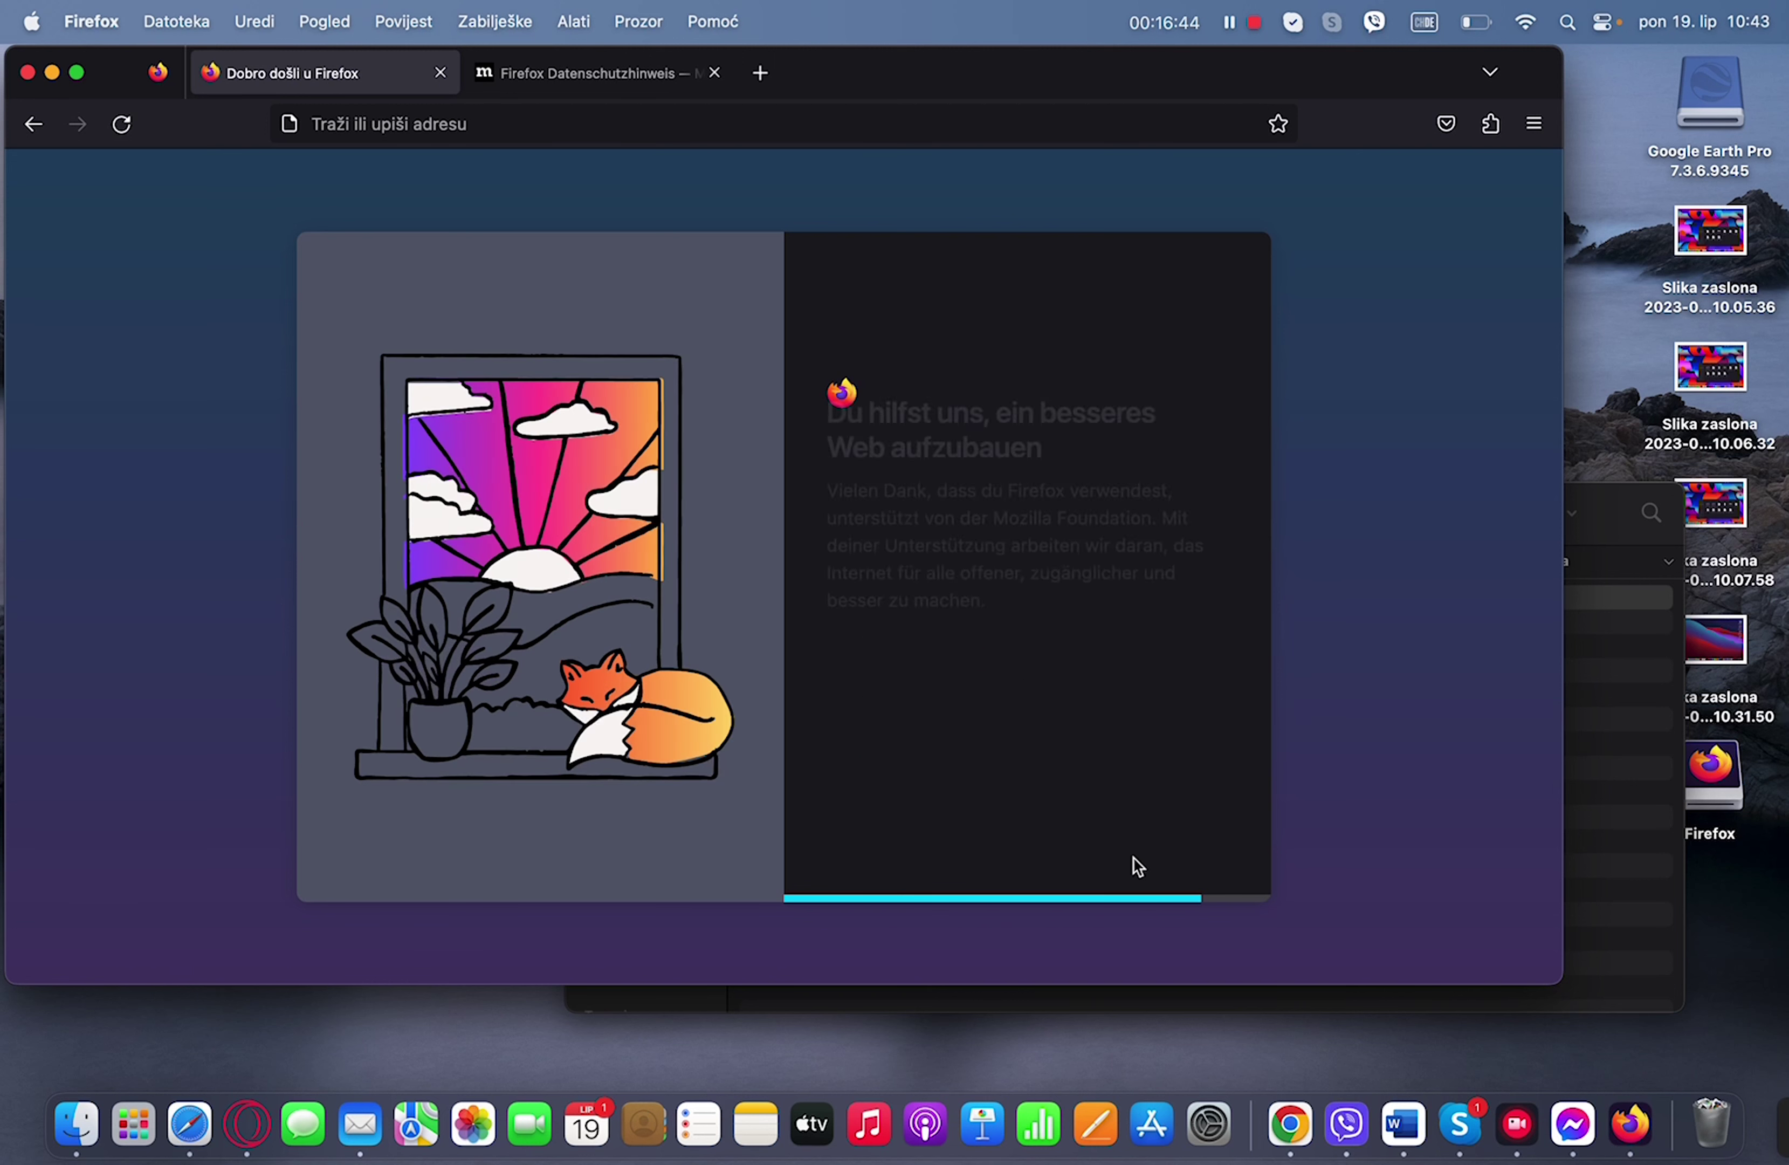
click(957, 720)
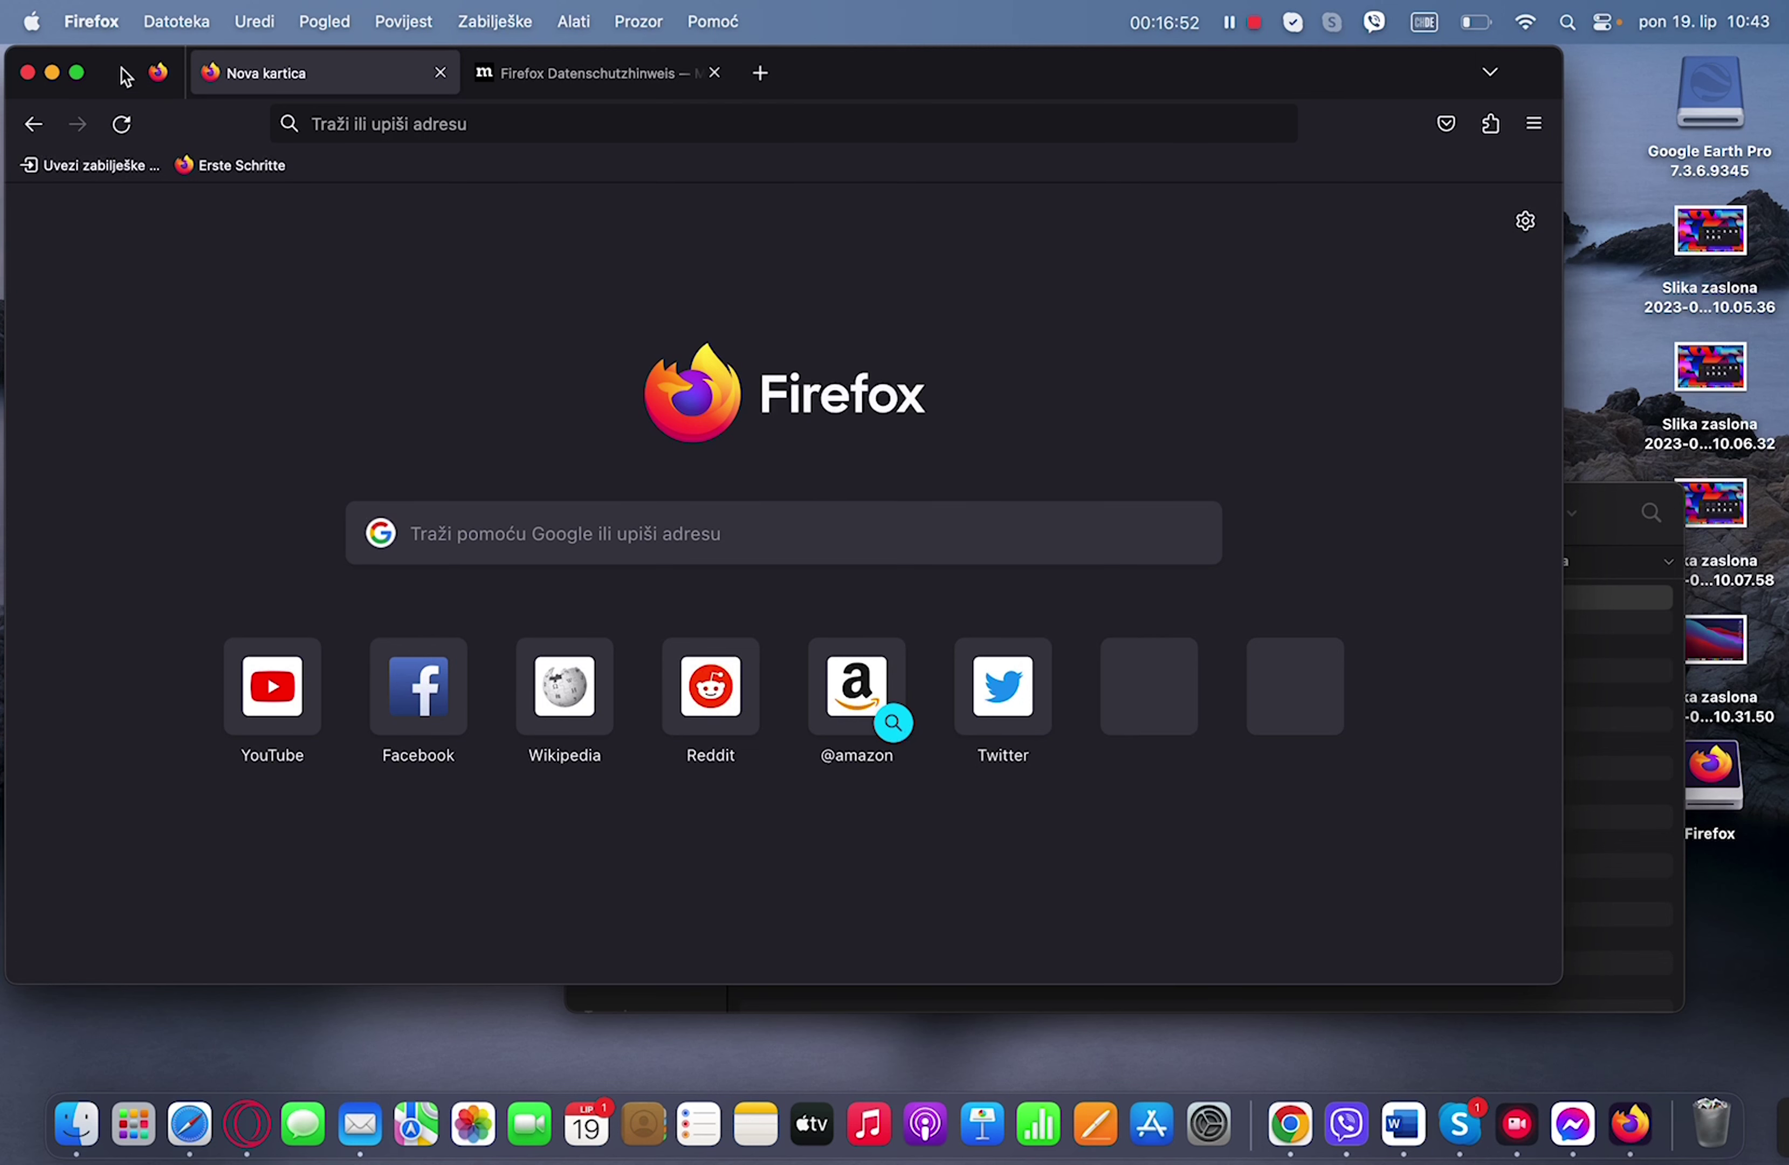
click(27, 72)
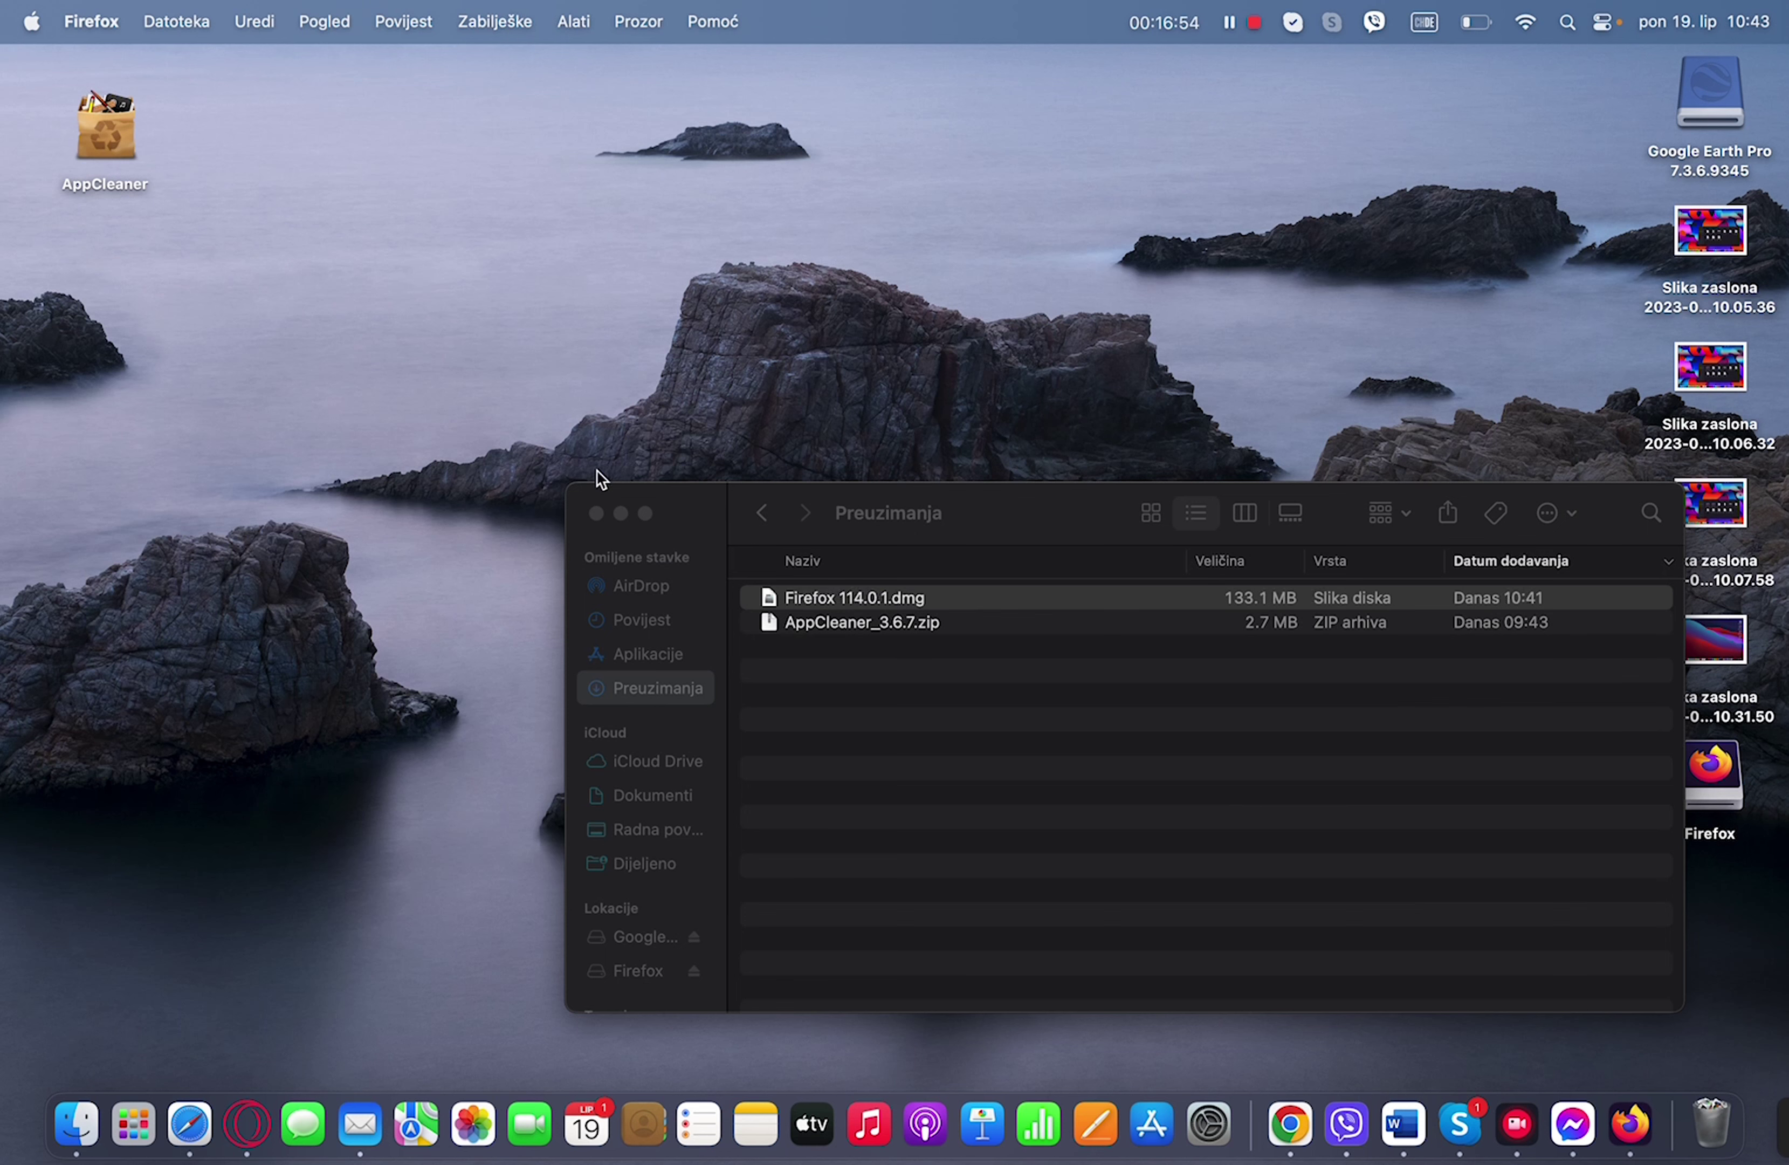
click(596, 514)
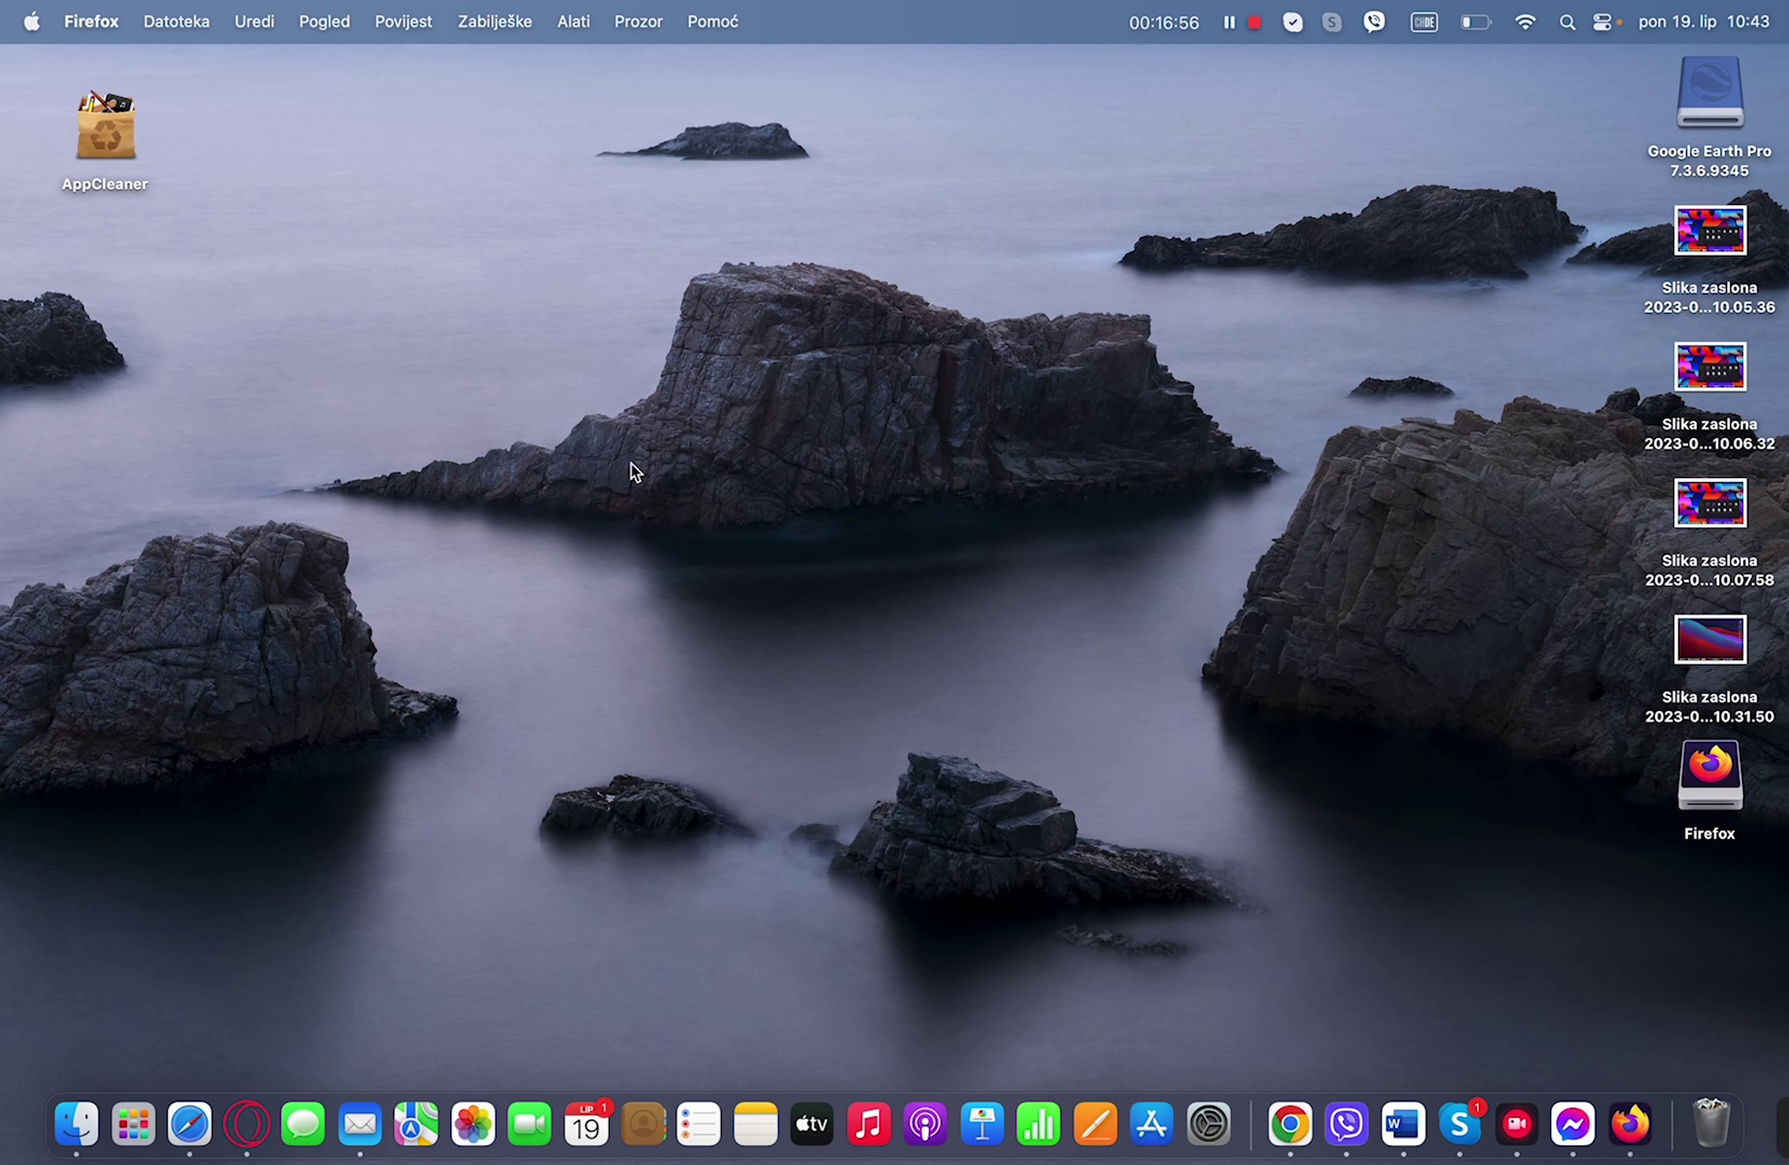
- Examine the commands Firefox offers for history, tools and window arrangement, and return to the desktop
click(256, 23)
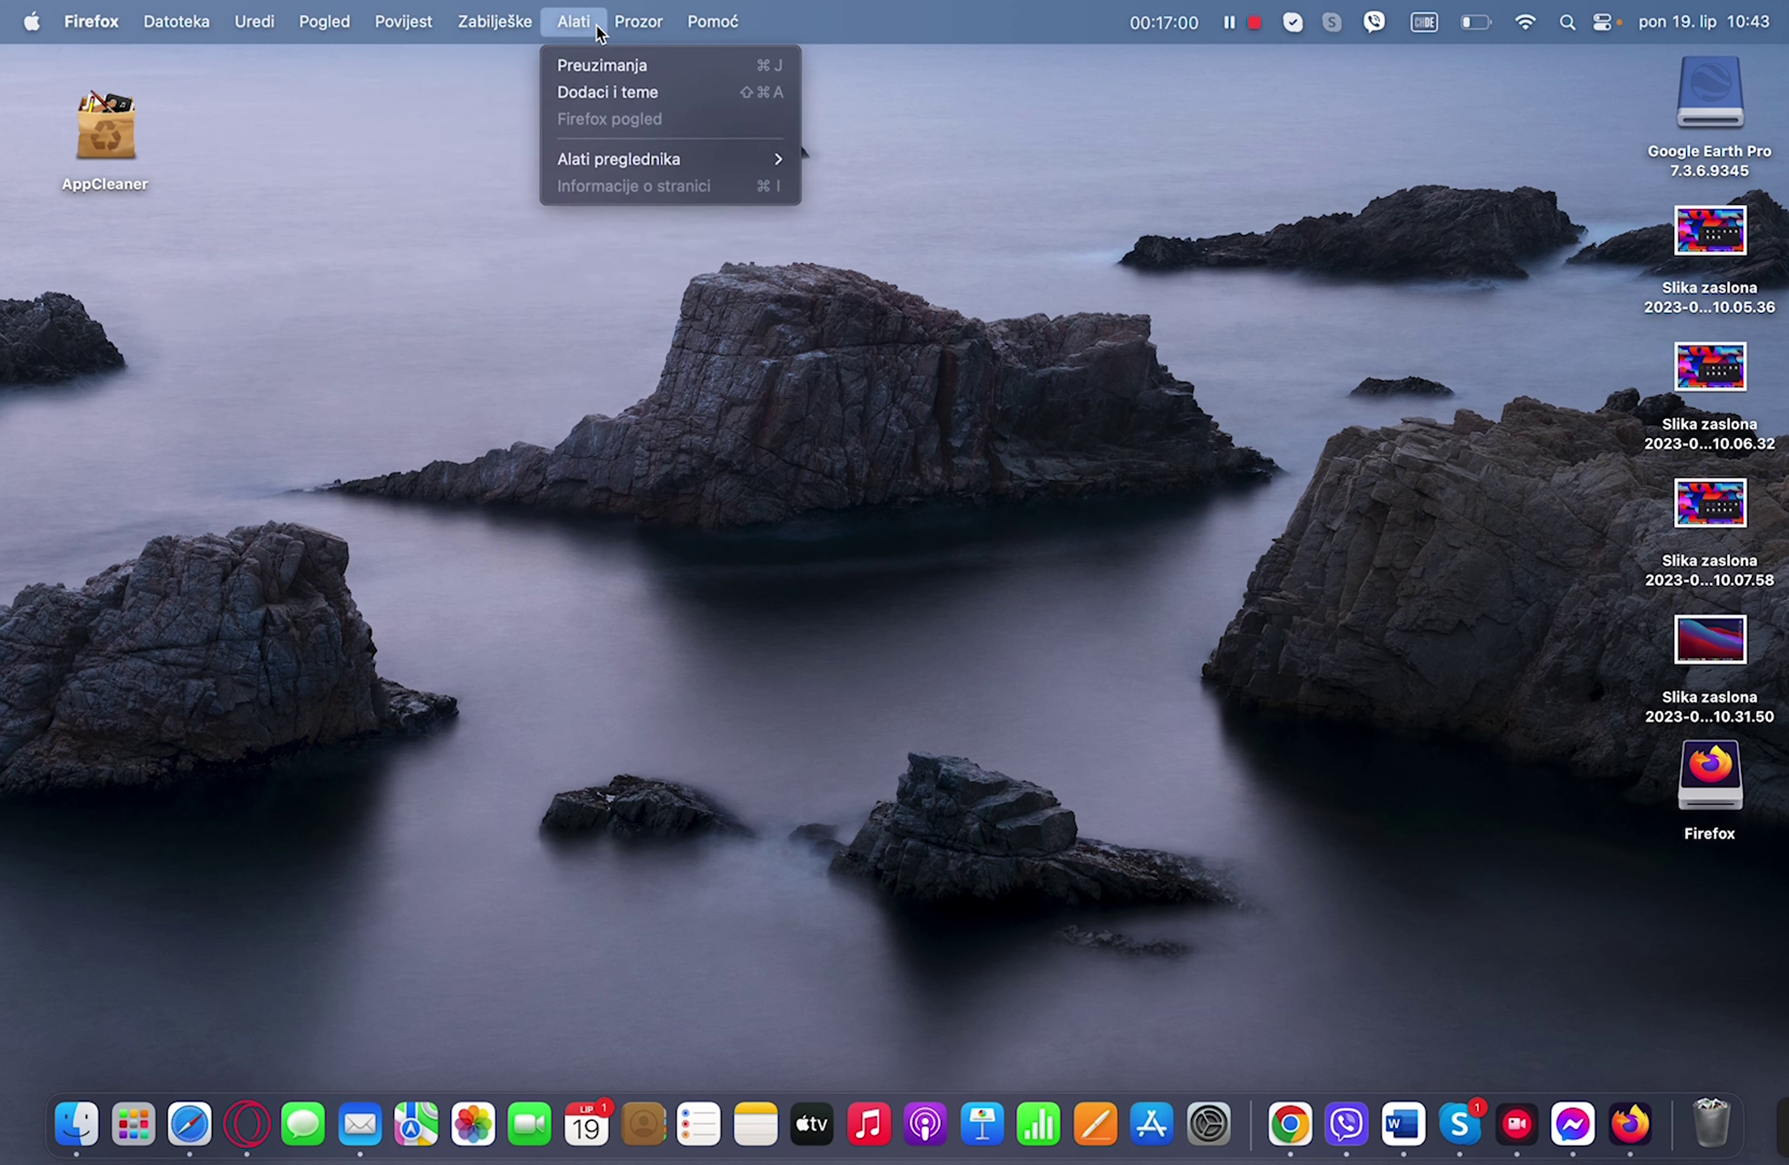
mouse_move(655, 25)
mouse_move(712, 32)
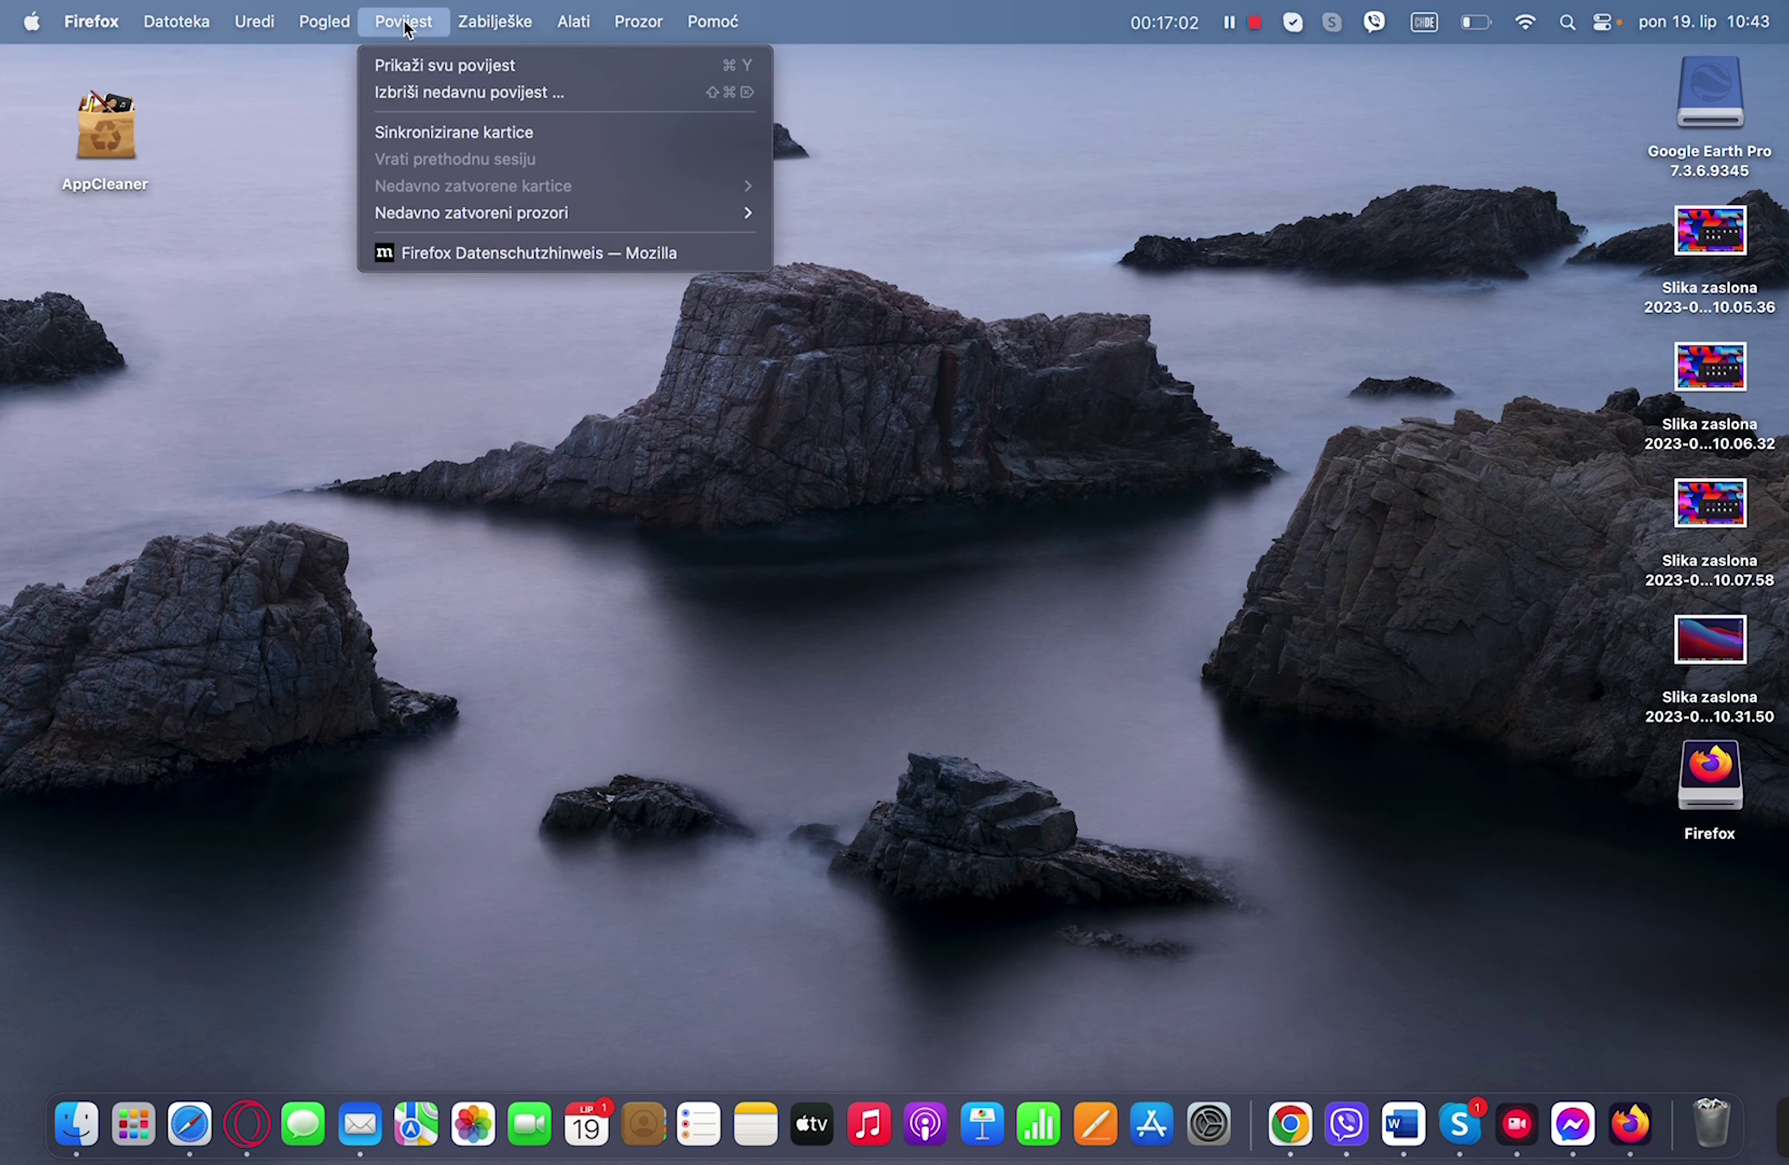
click(635, 25)
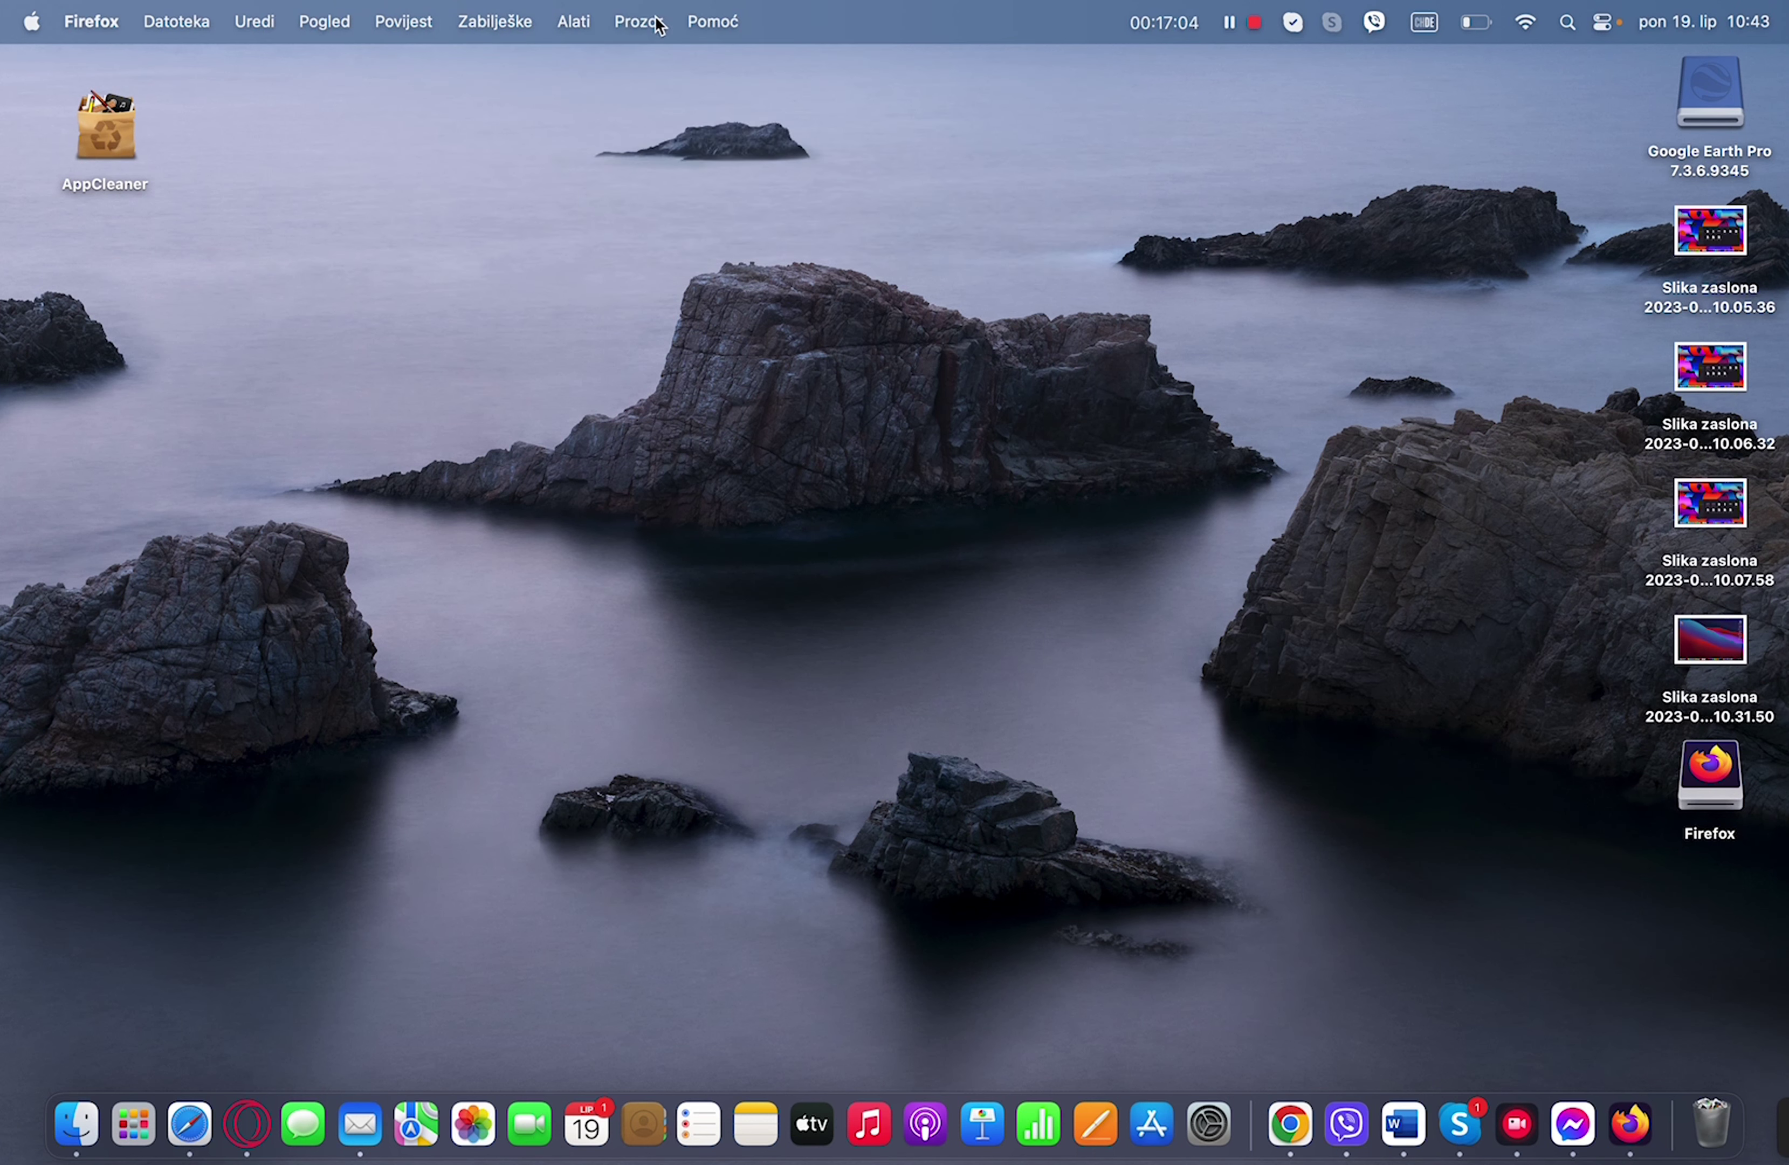
click(700, 27)
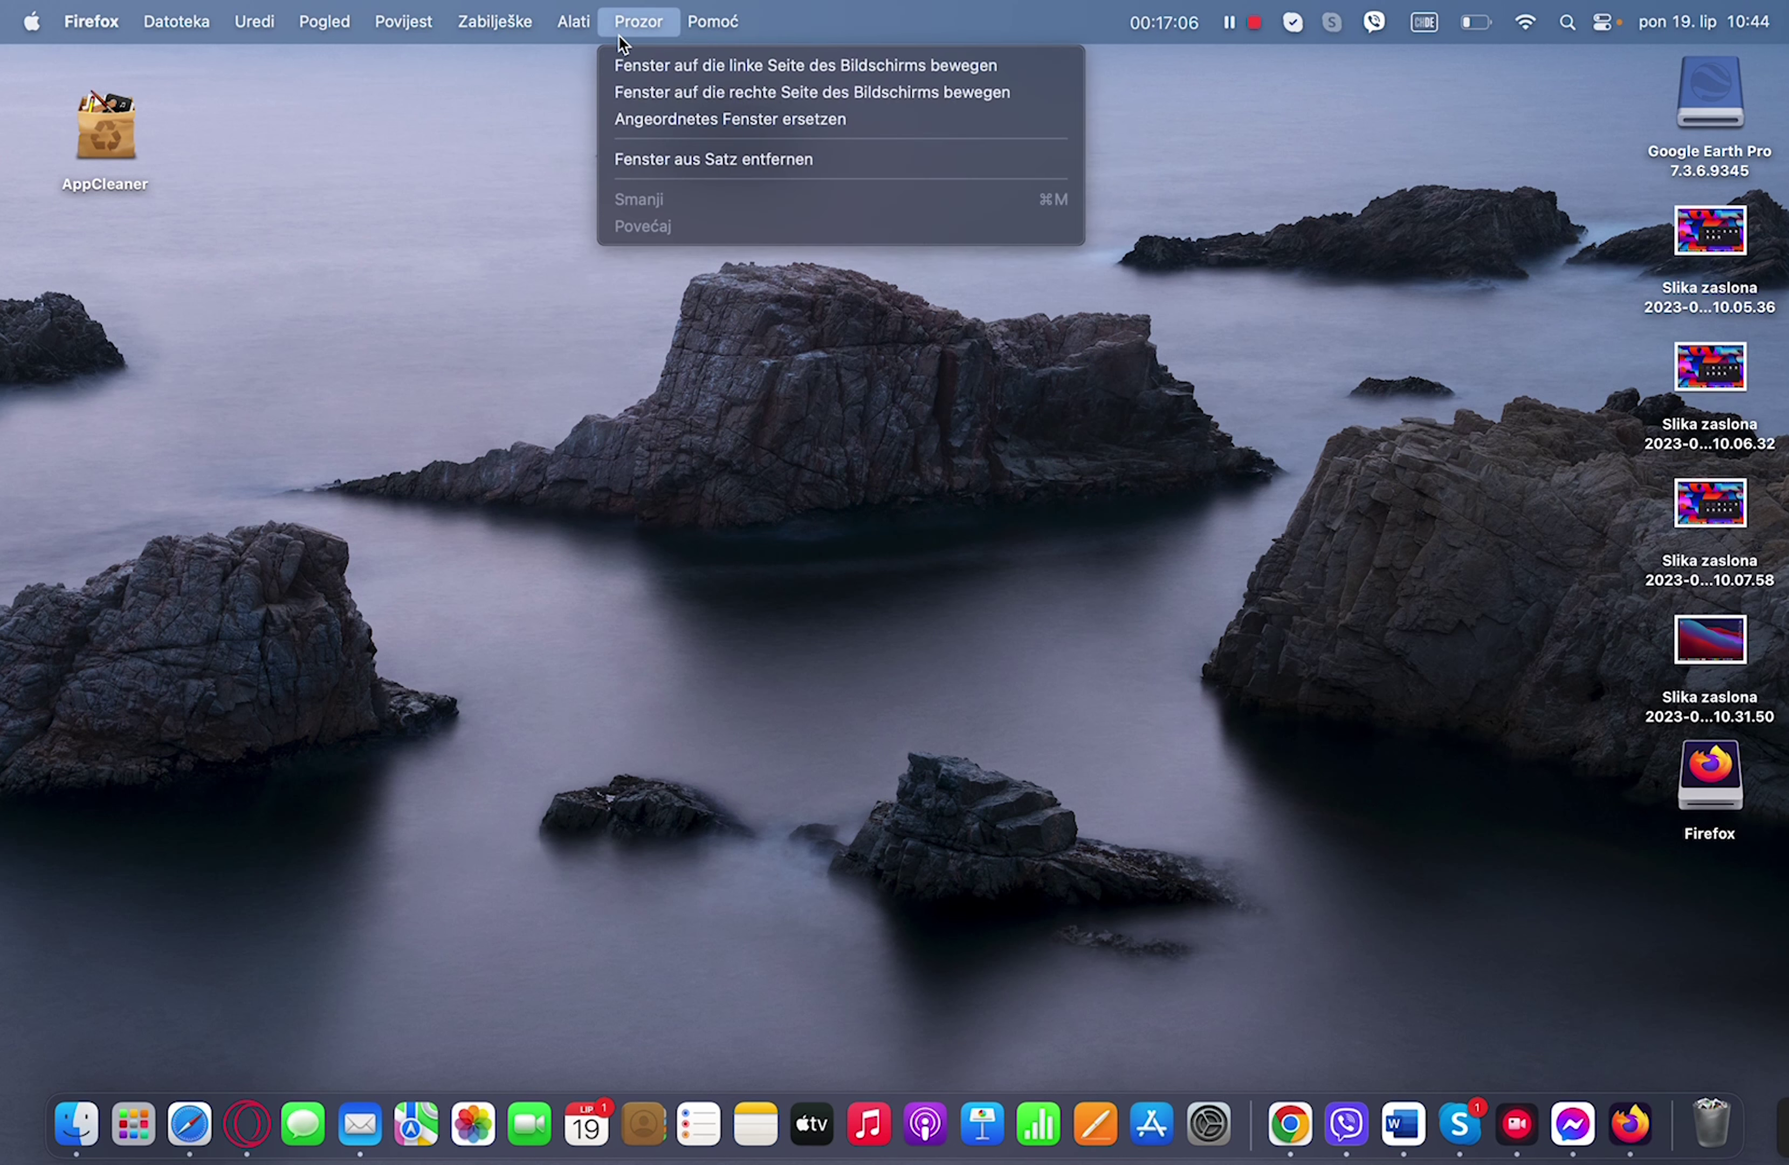
mouse_move(639, 23)
click(87, 23)
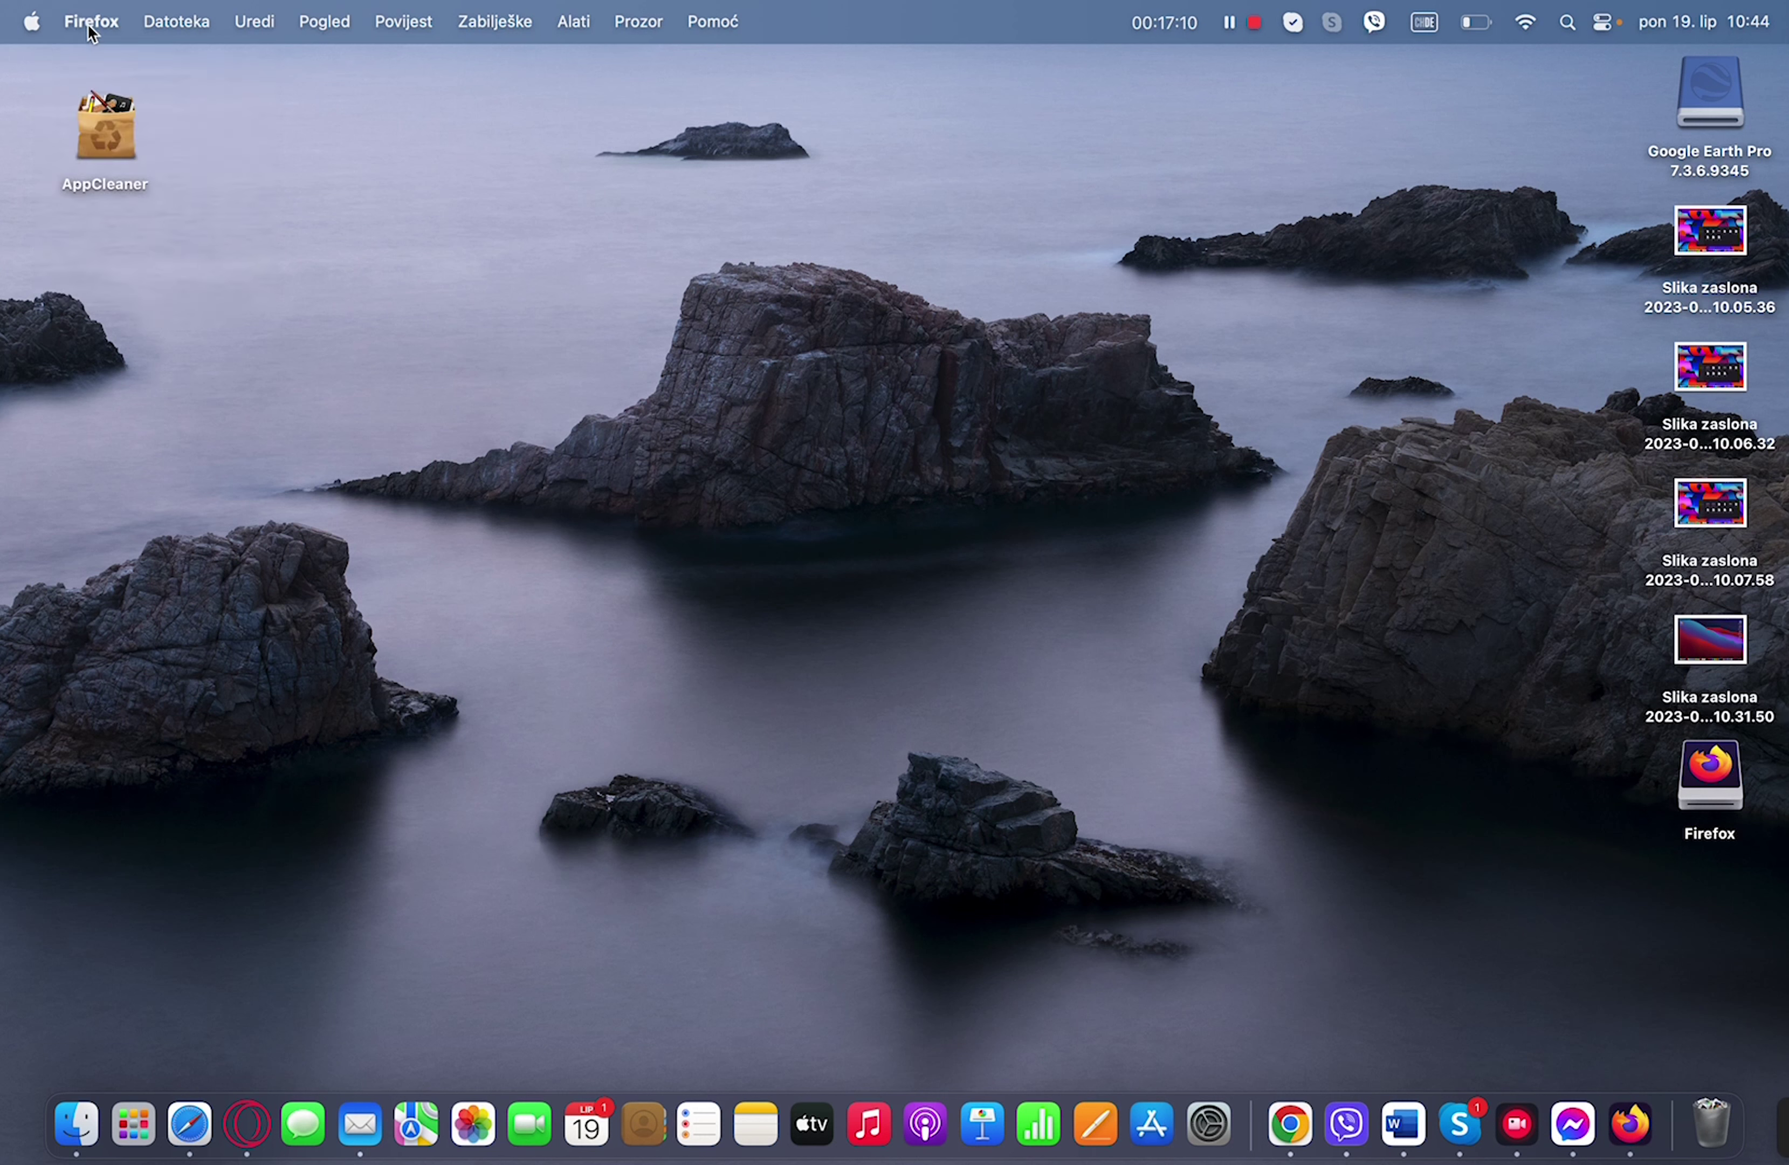
click(725, 83)
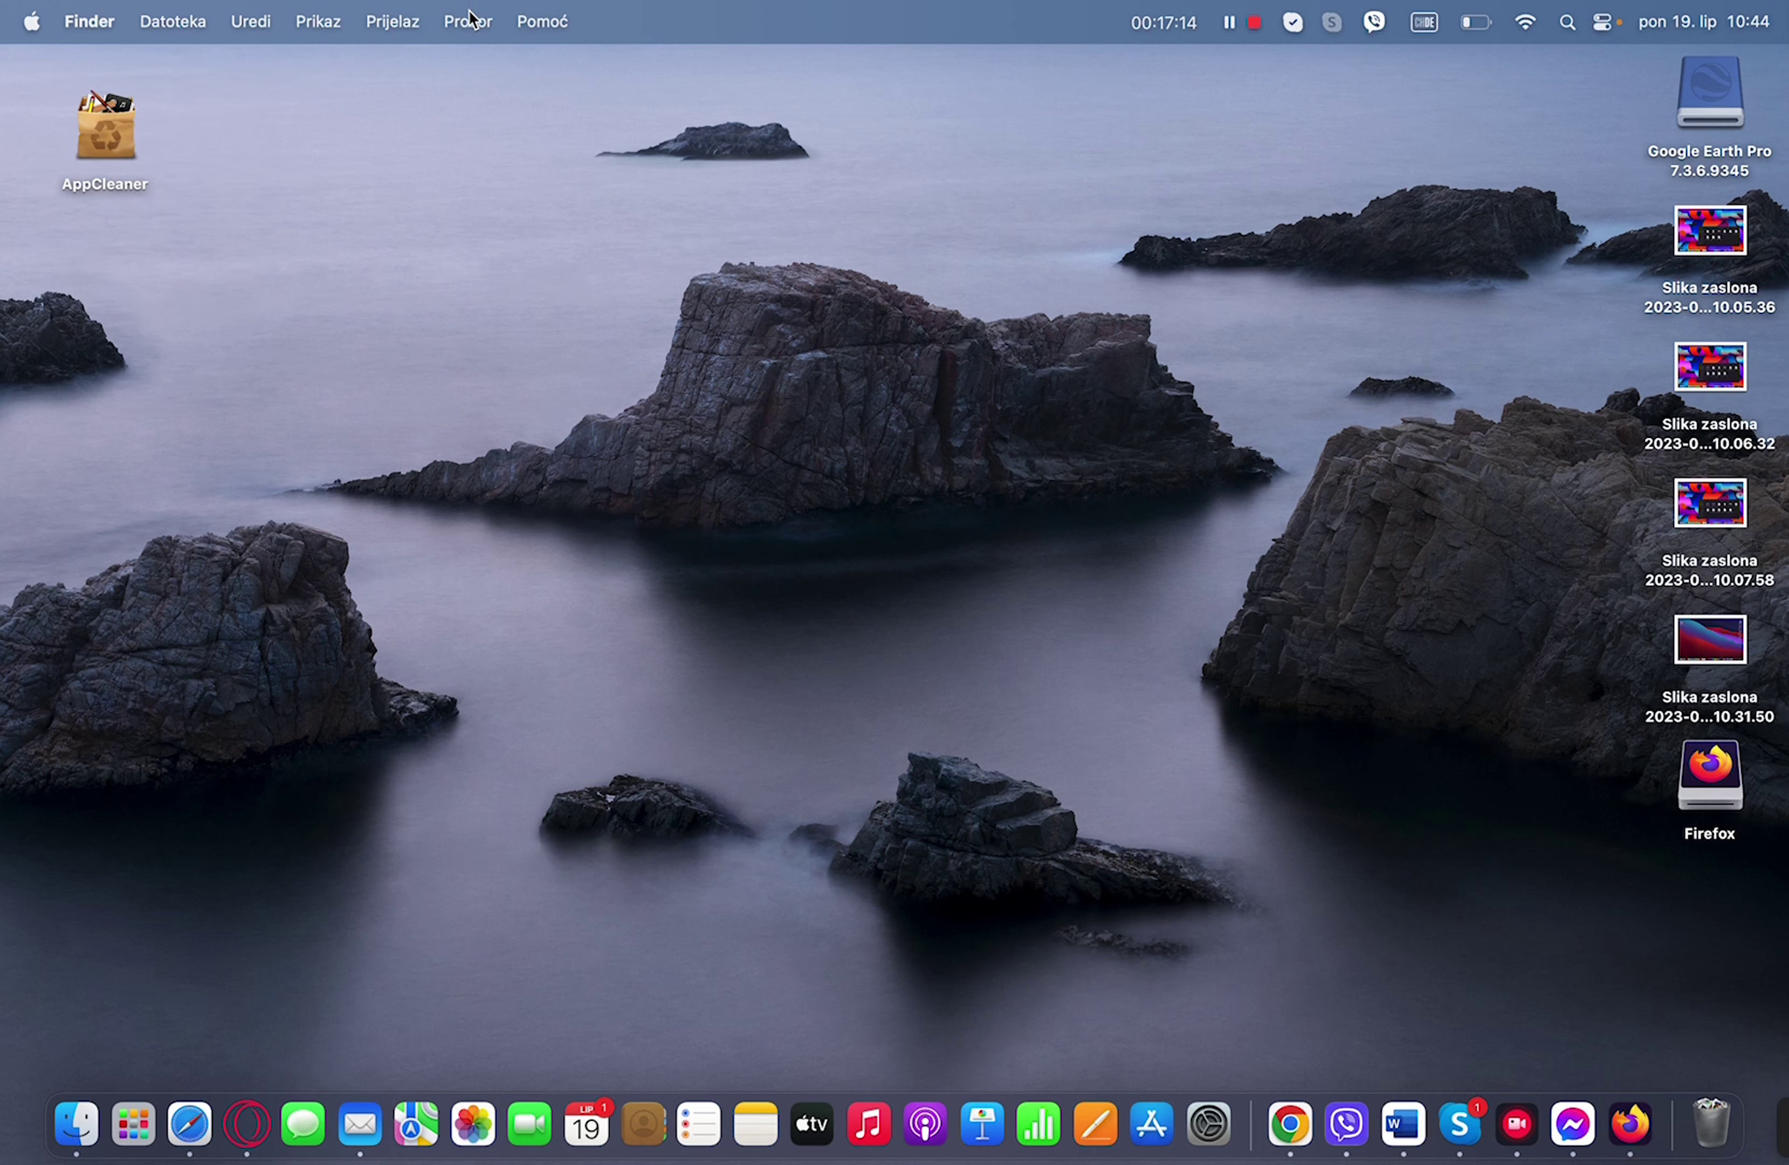
- Open the Računalo location in Finder and view the contents of Macintosh HD
click(468, 23)
mouse_move(420, 27)
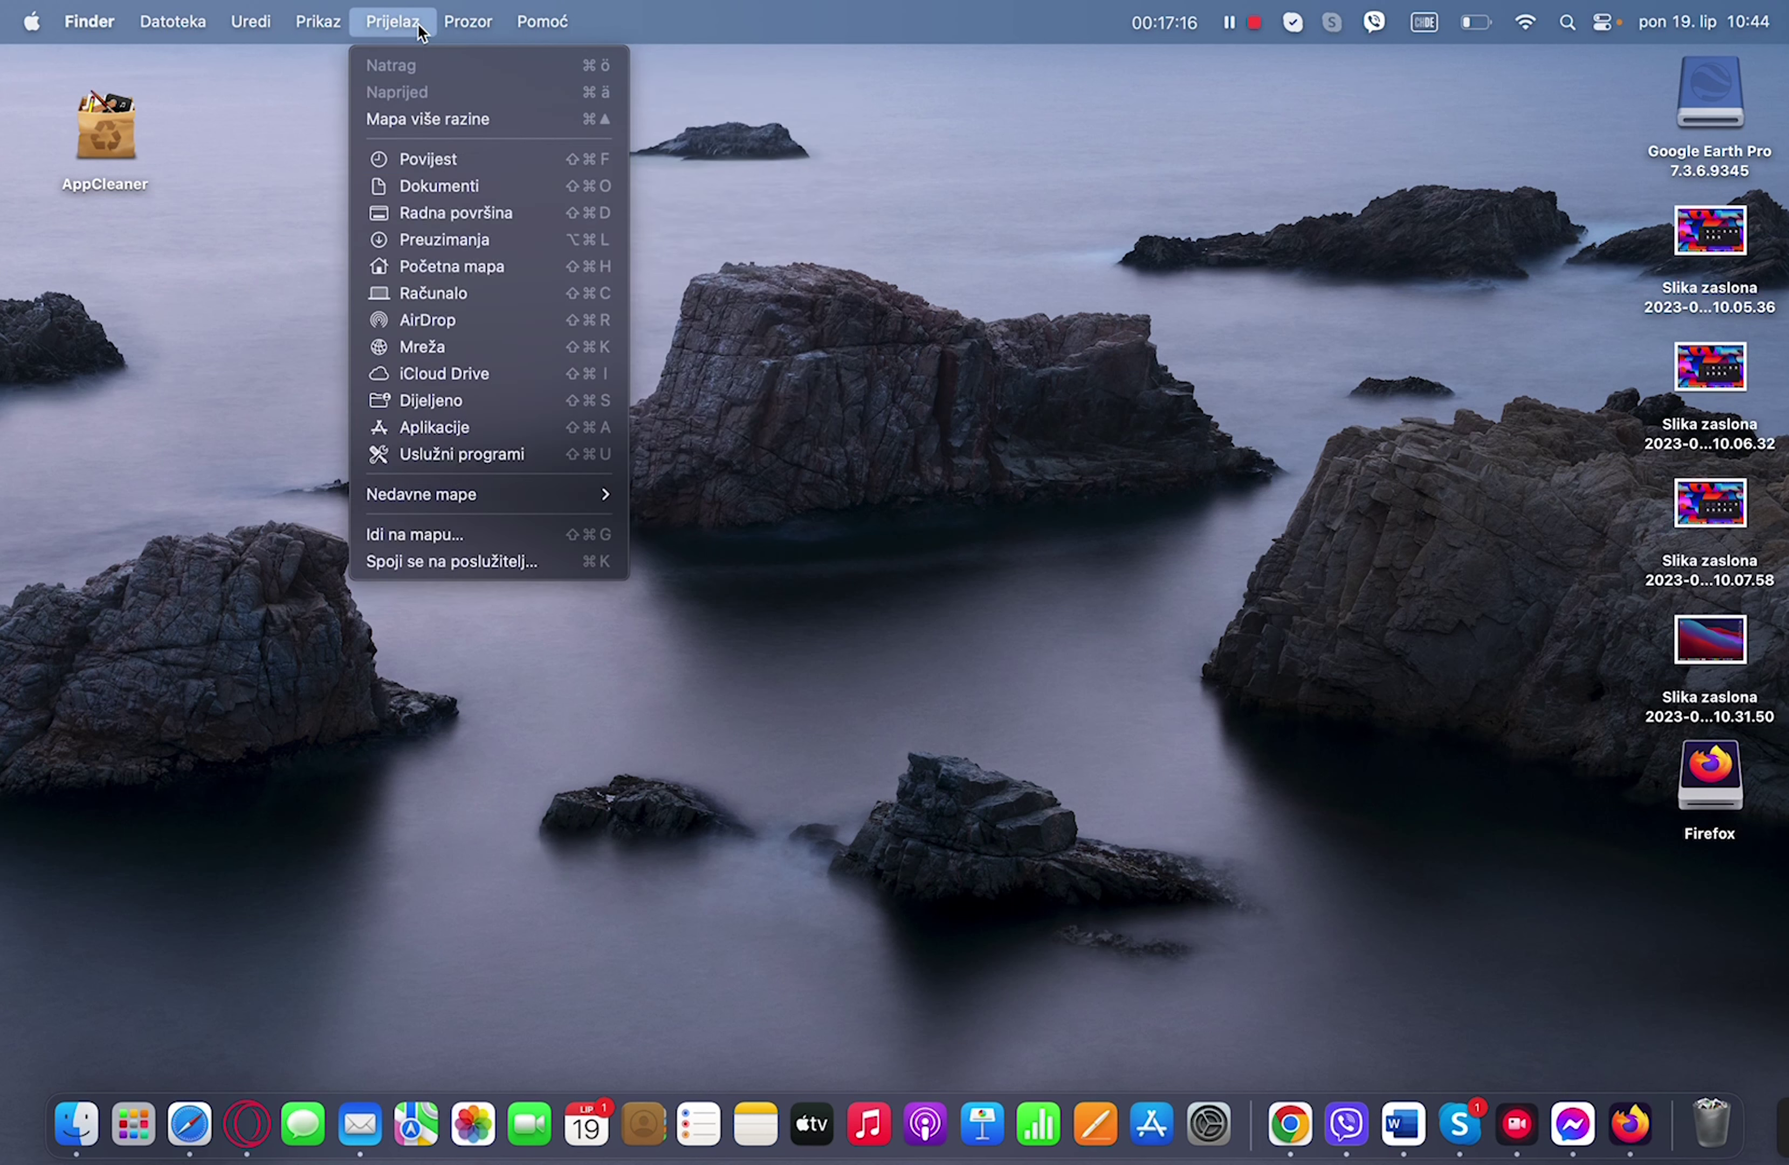
click(444, 295)
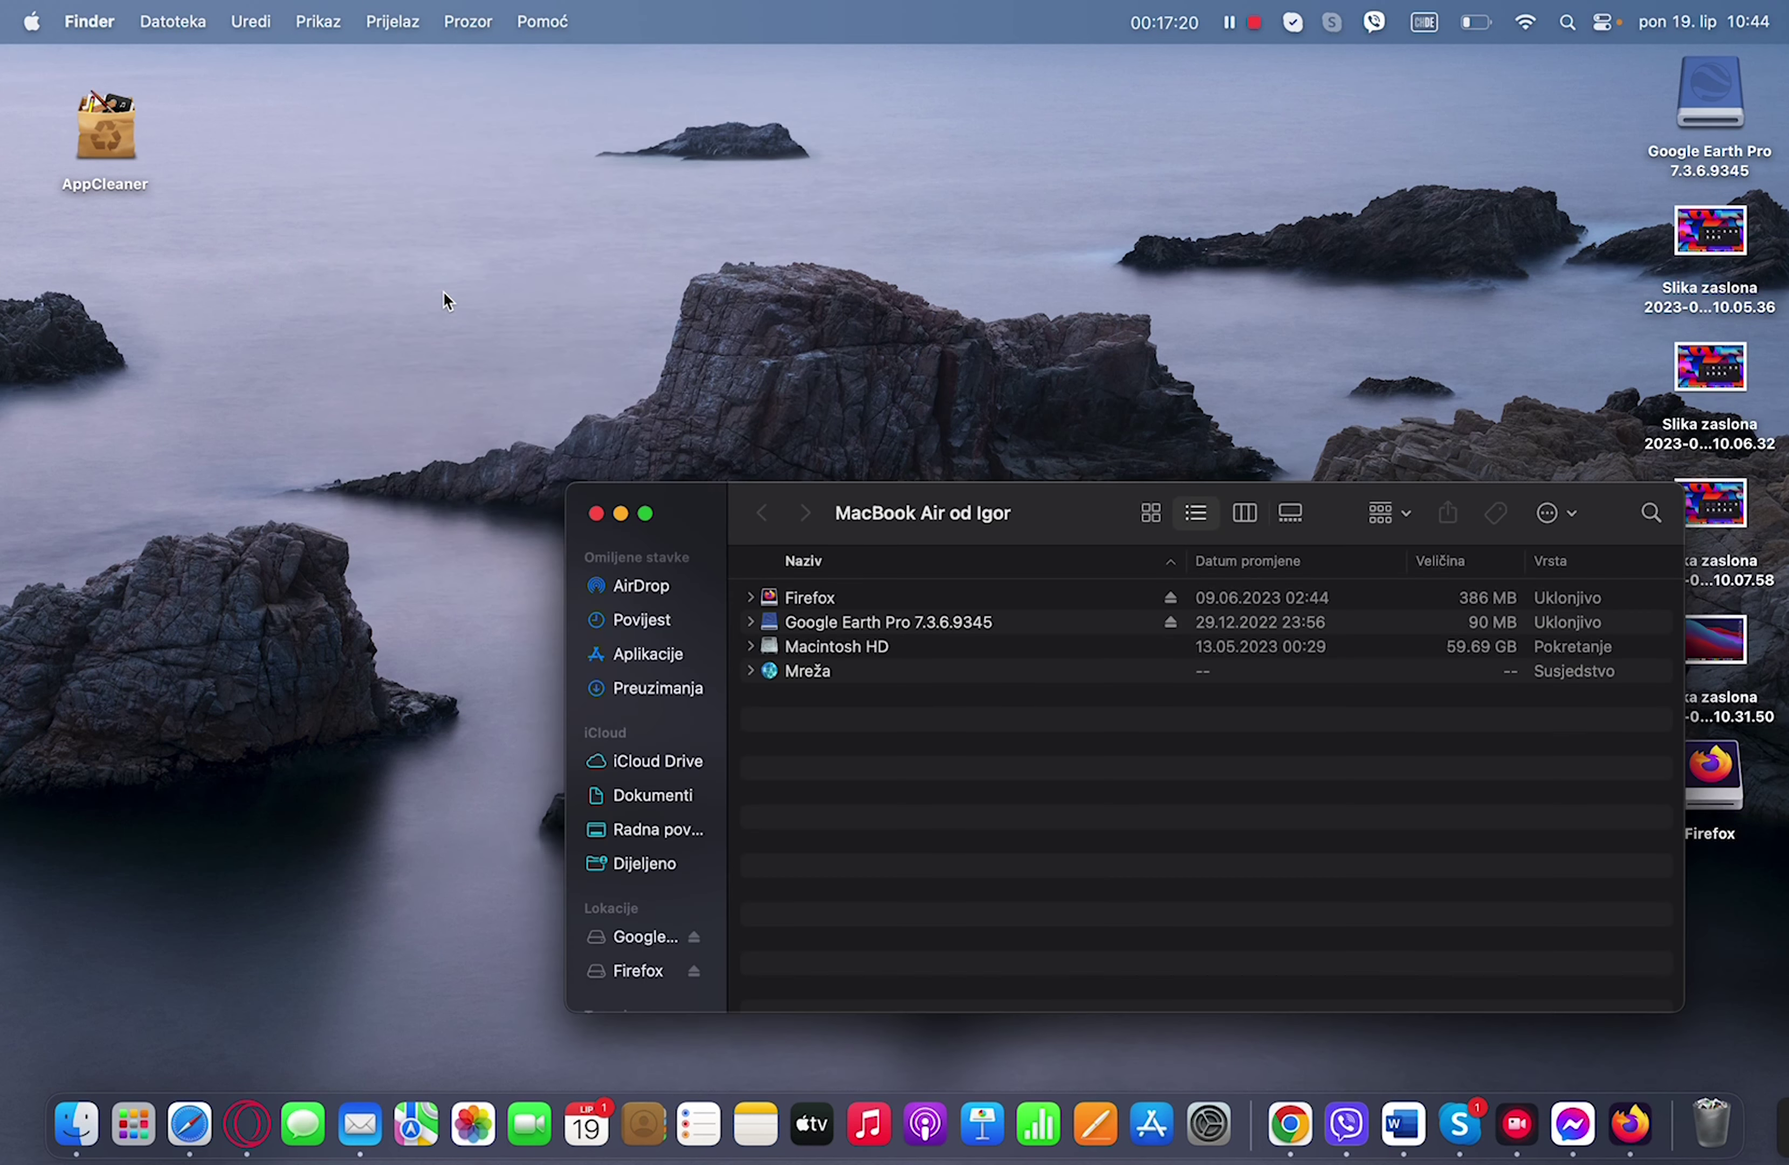
click(826, 653)
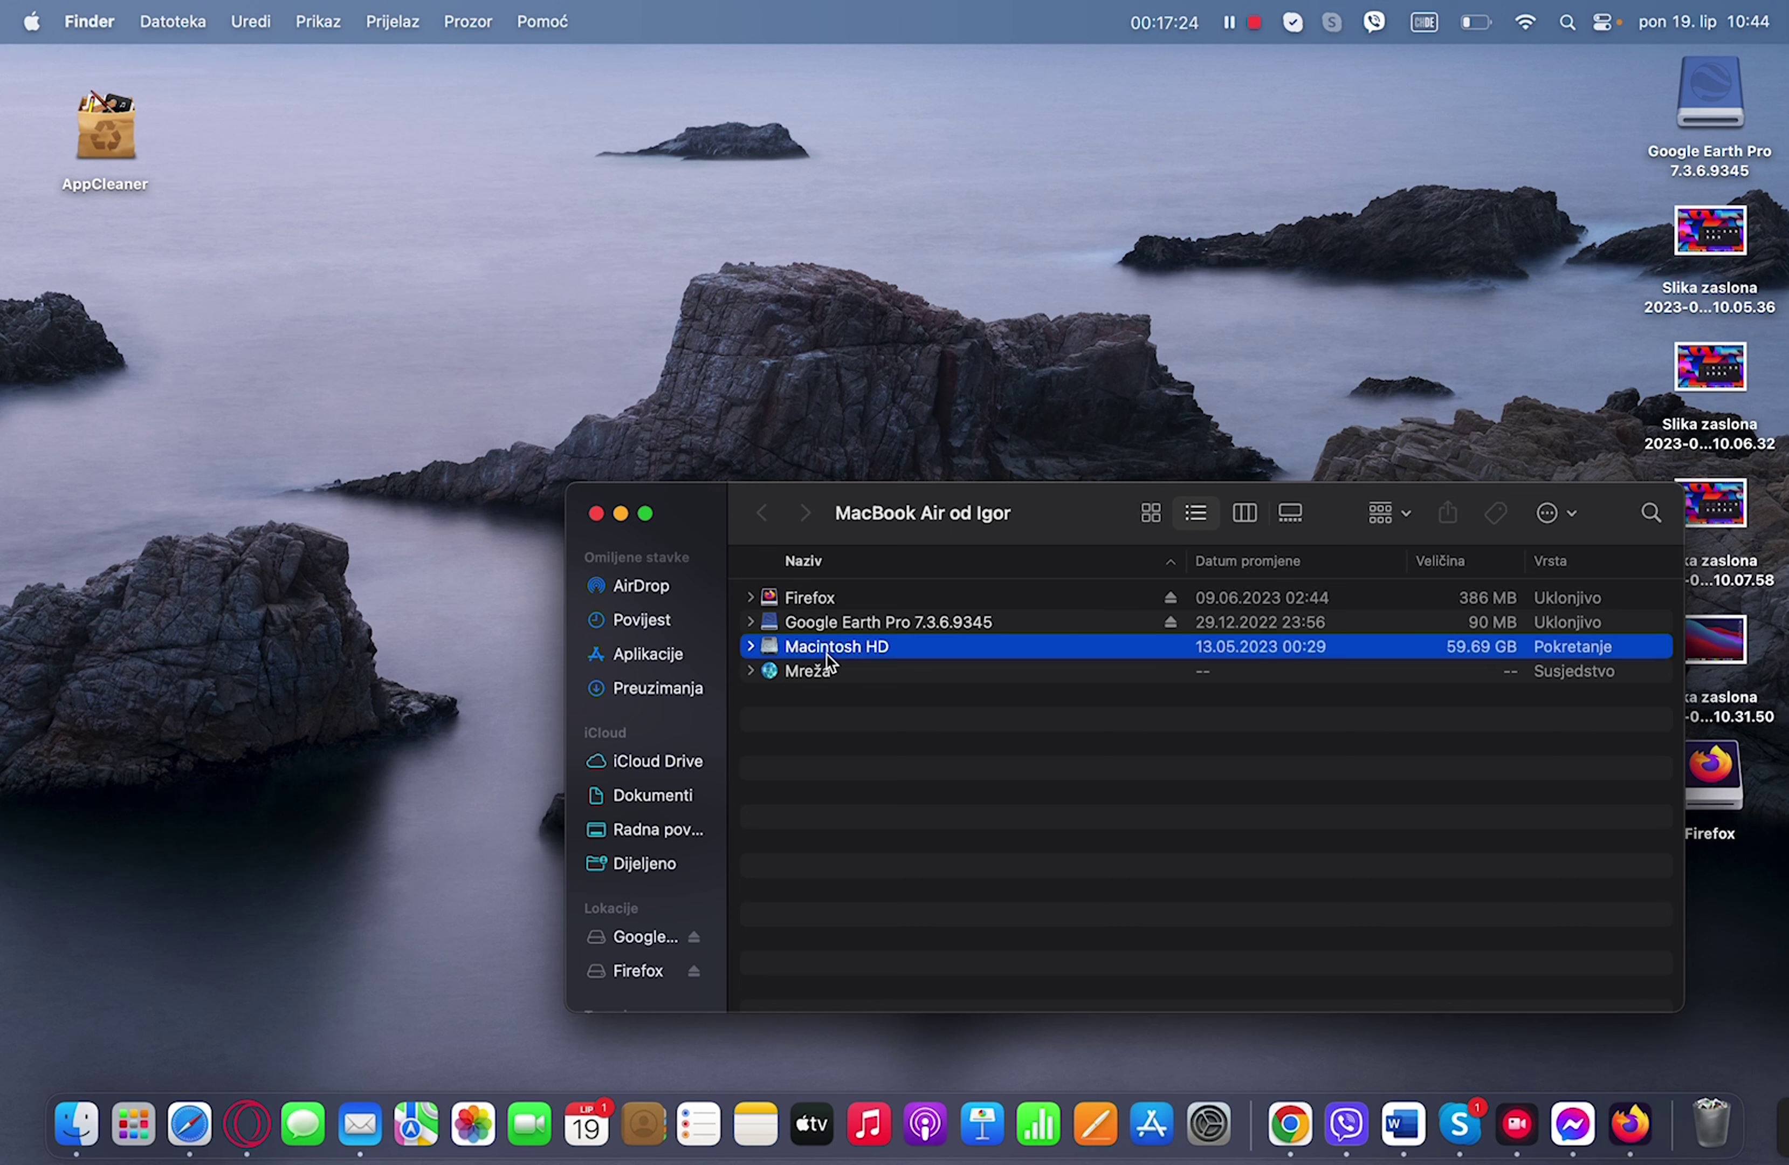
double_click(1343, 654)
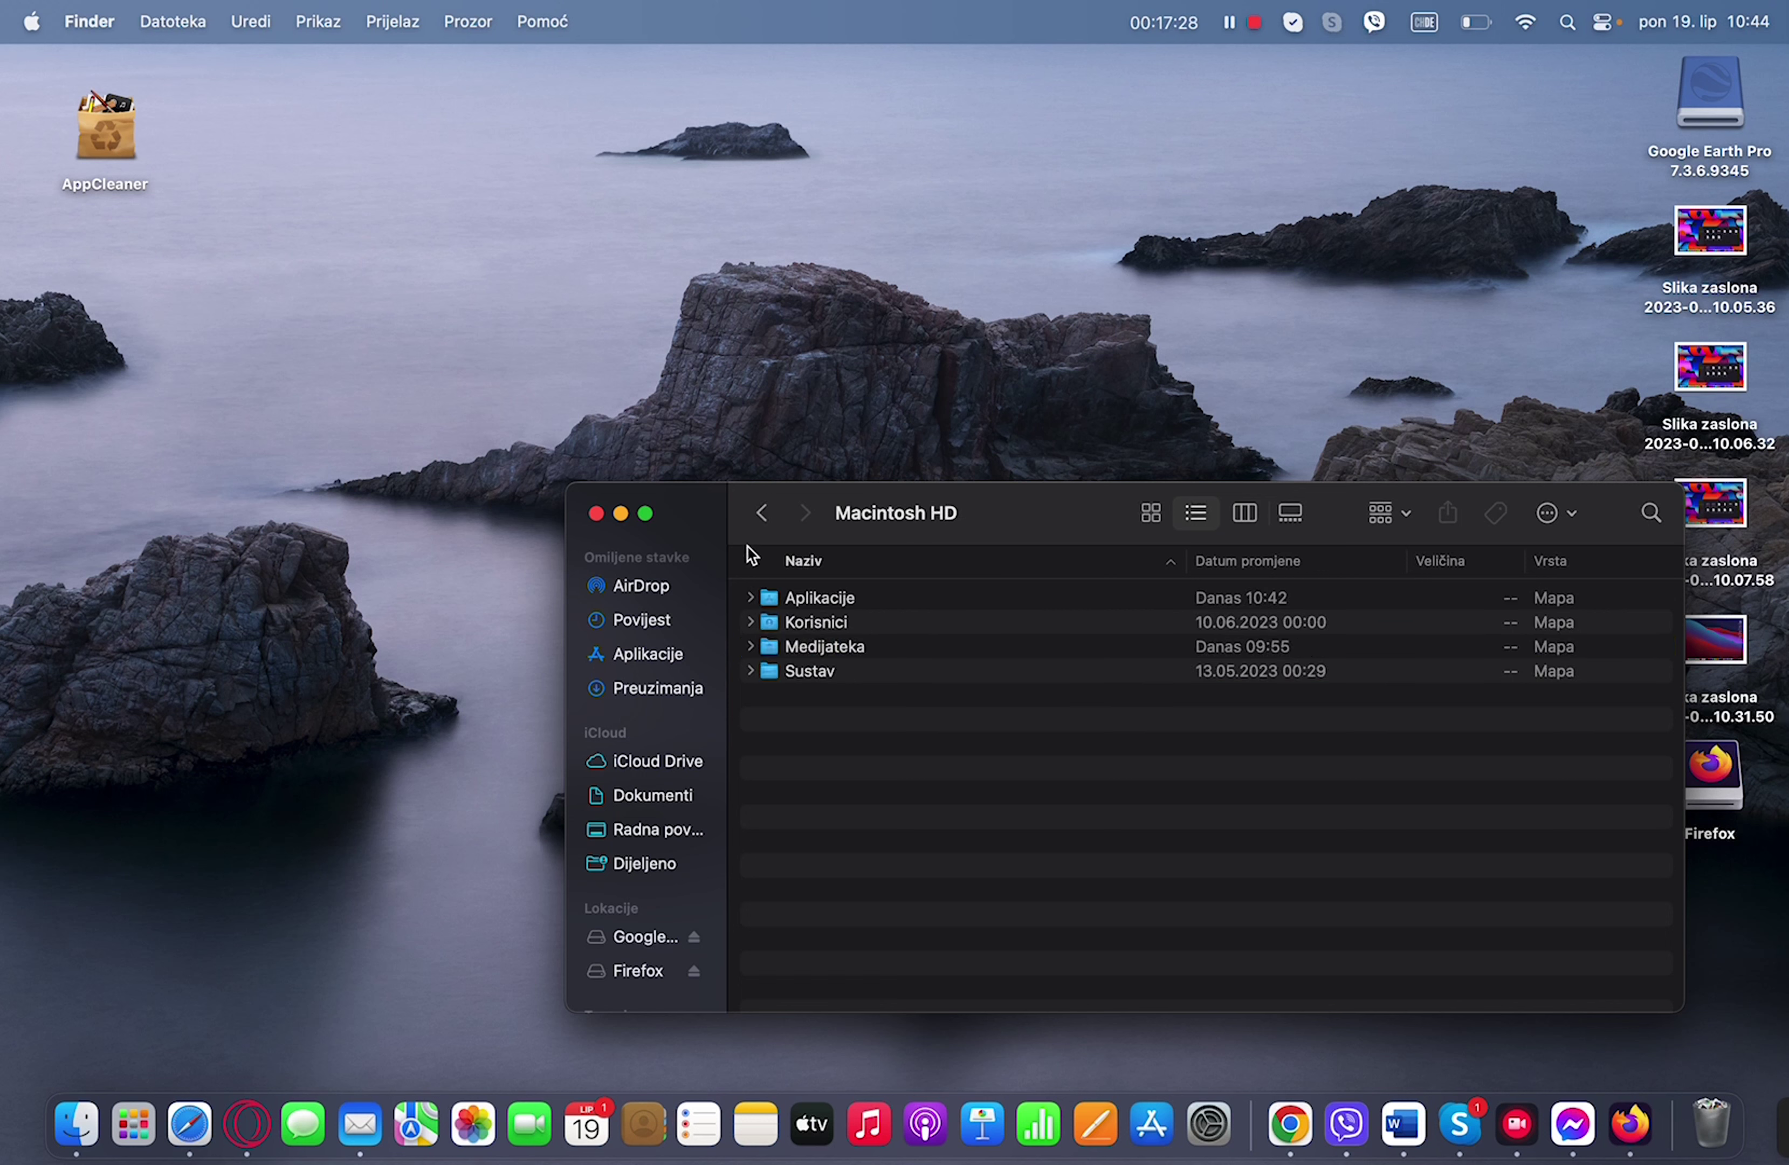
- Return to the computer's list of drives and show the information window for Macintosh HD
click(763, 513)
click(844, 648)
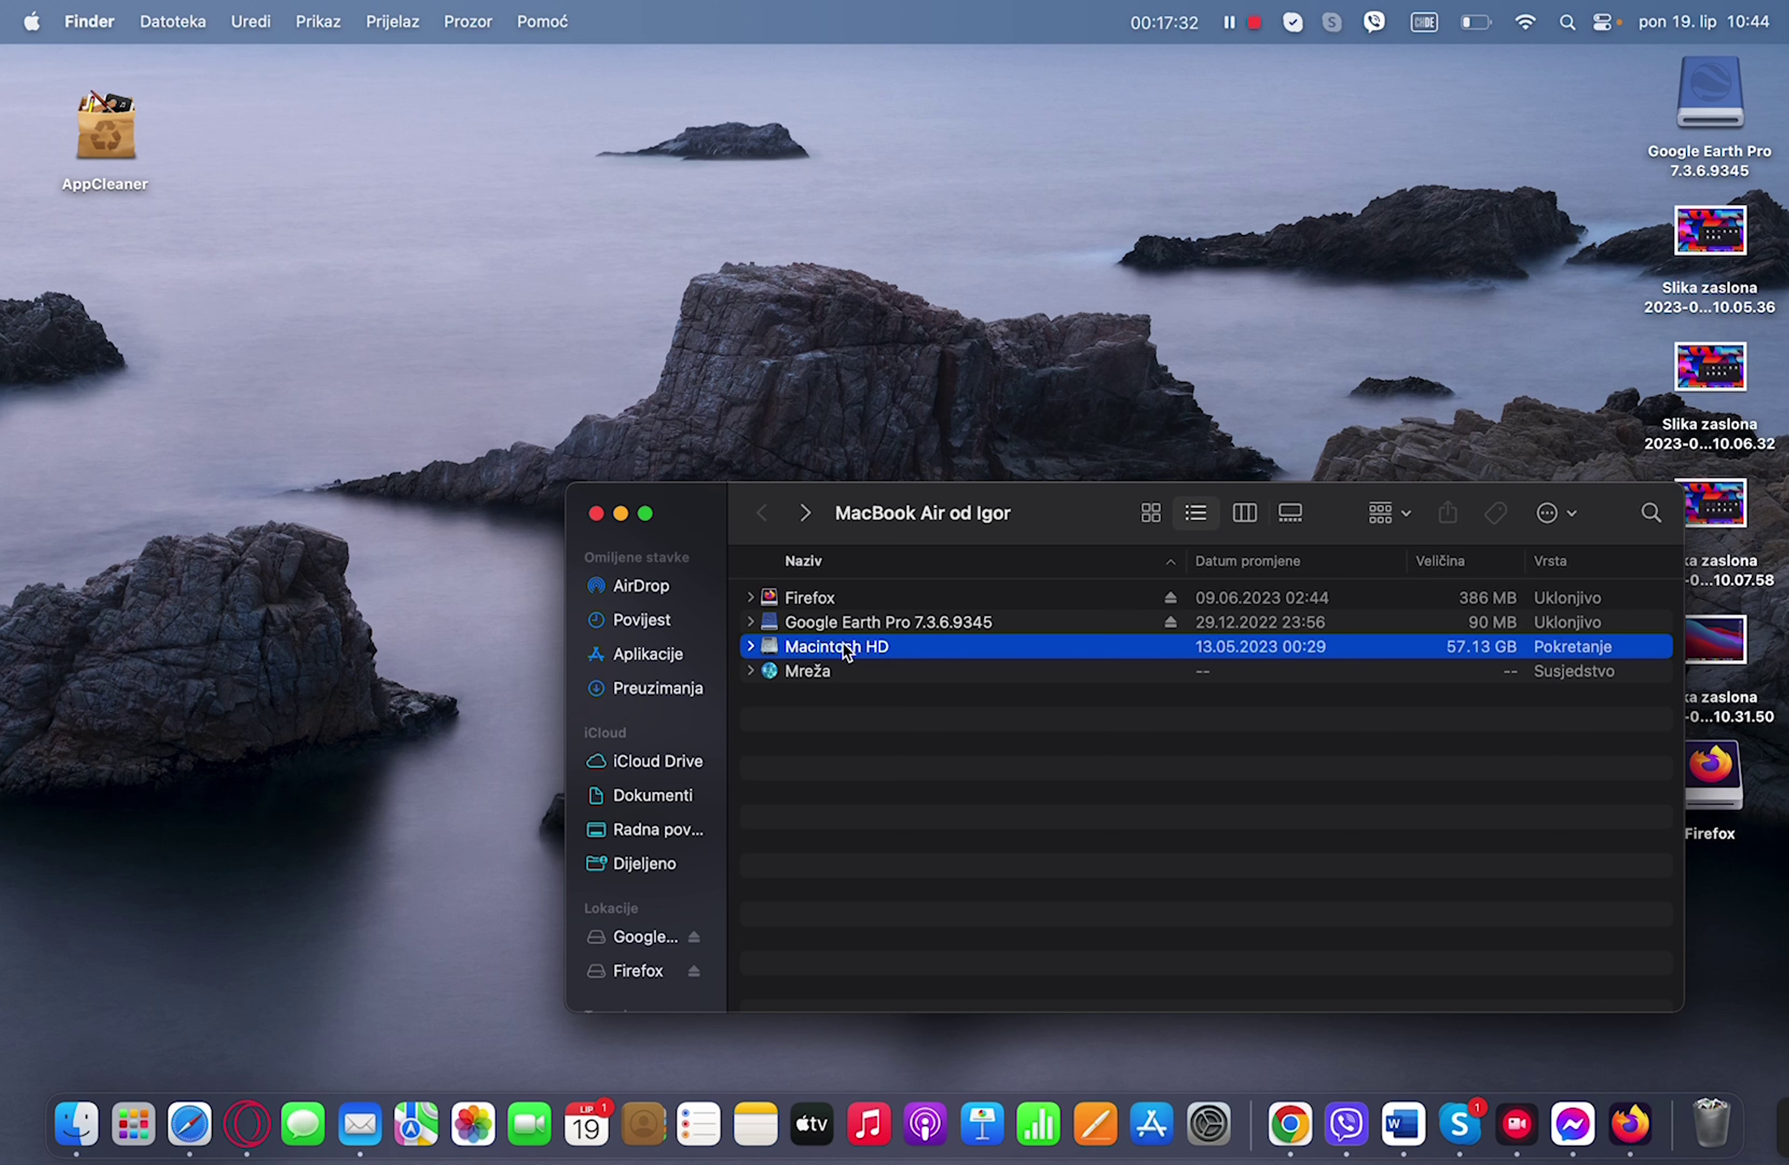
key(Return)
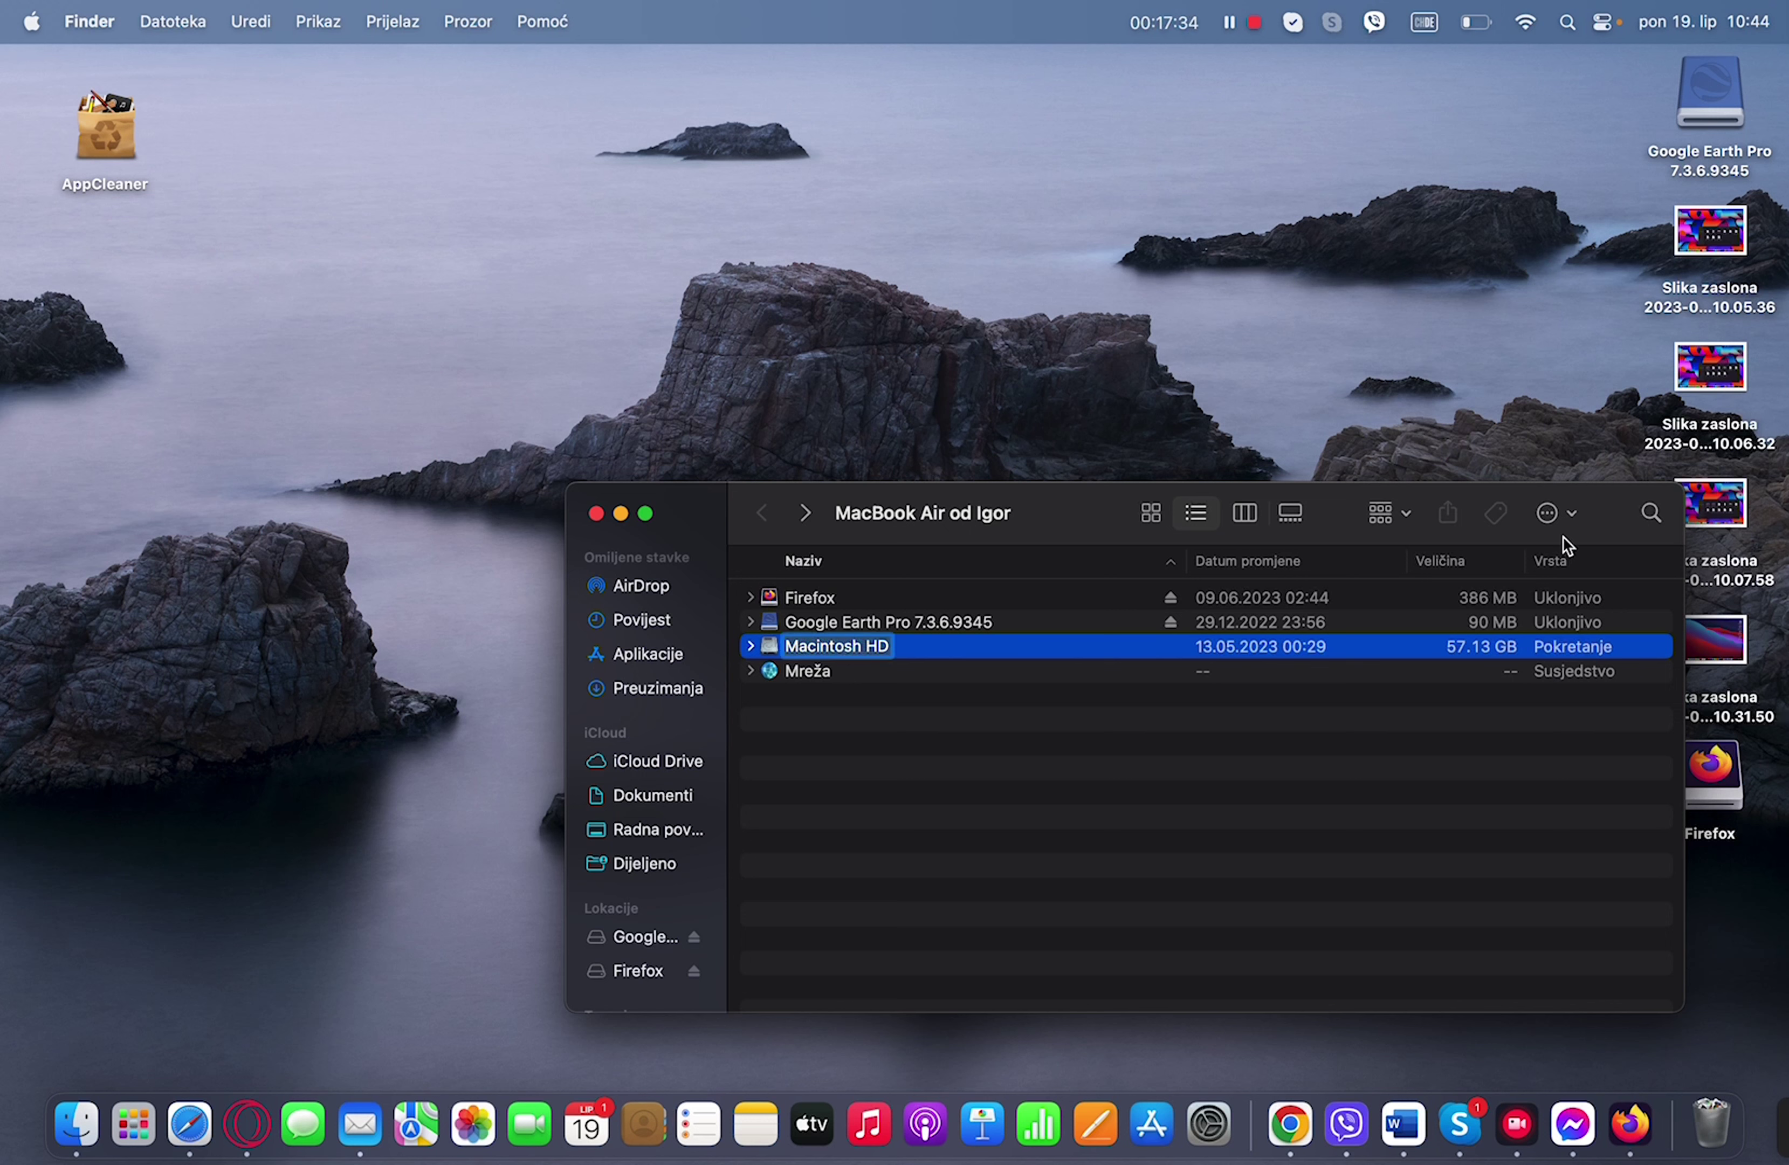
click(1566, 514)
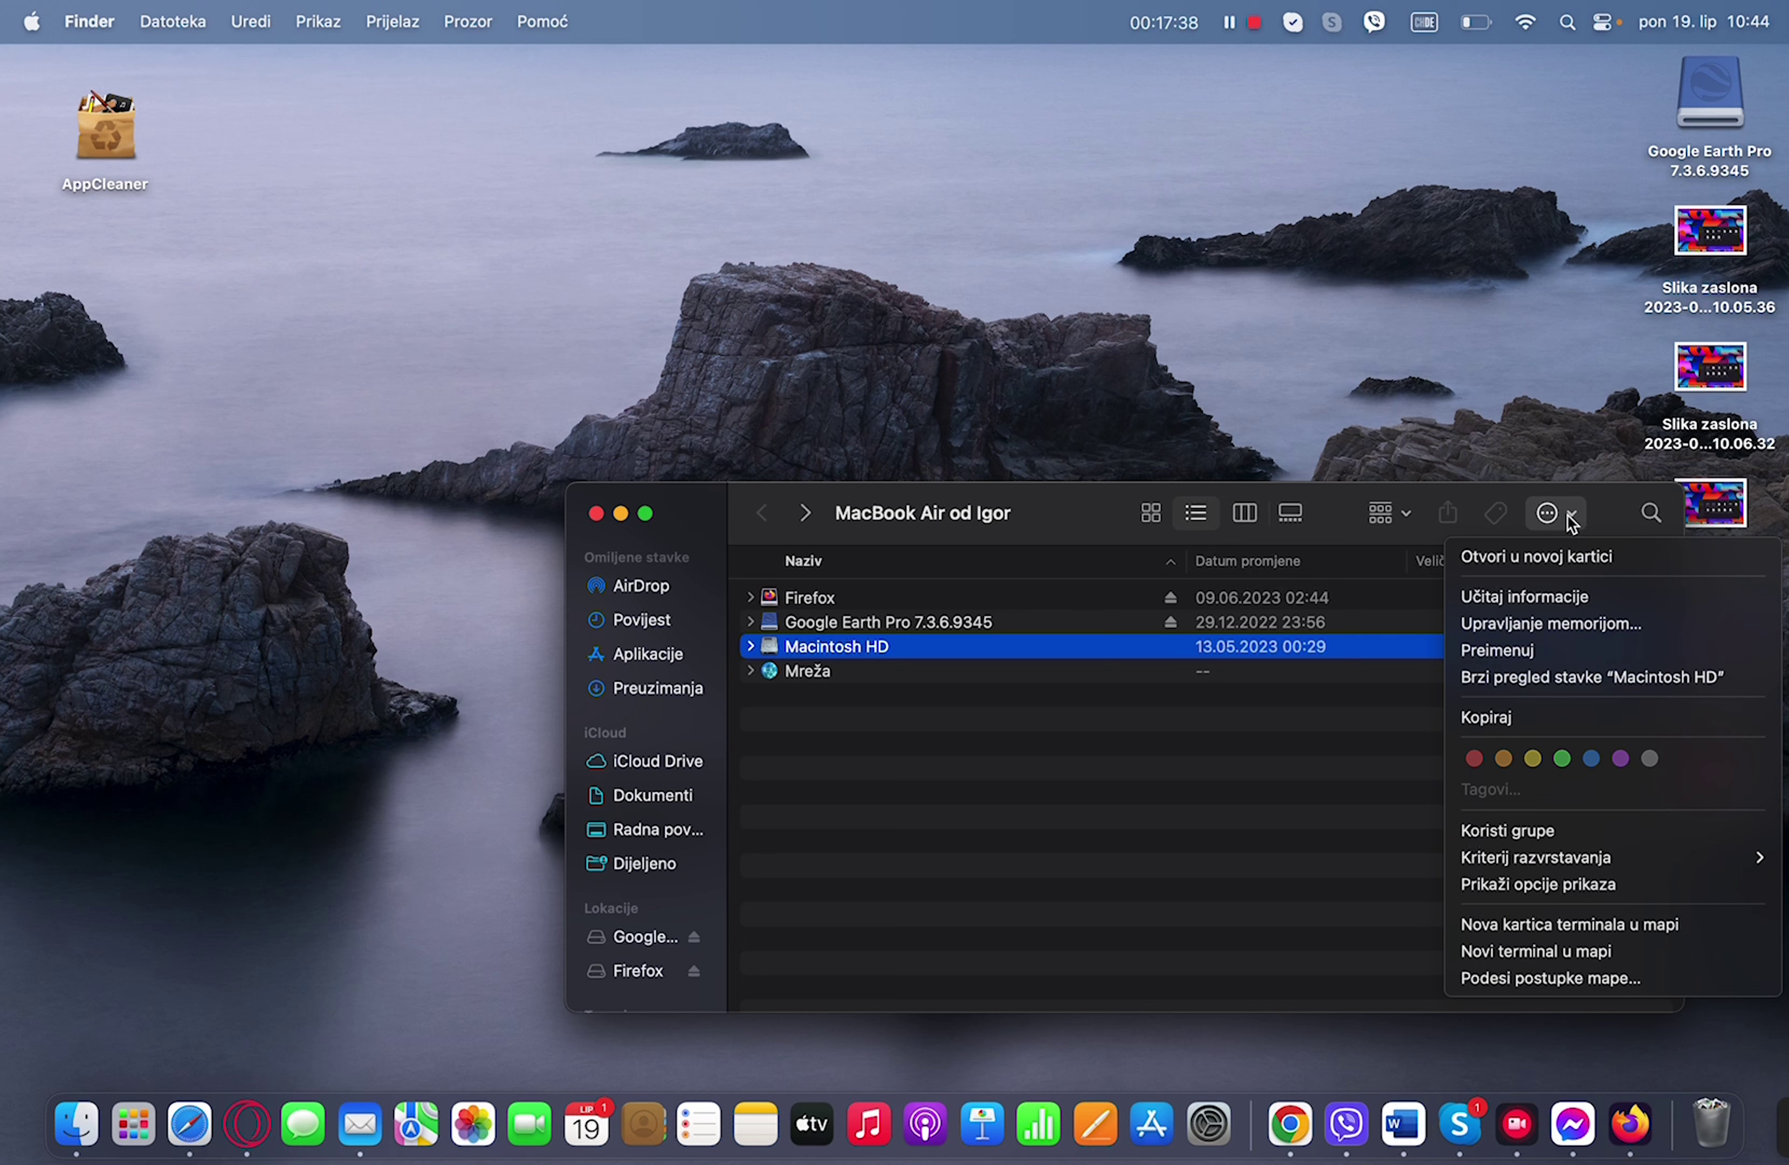
click(1536, 603)
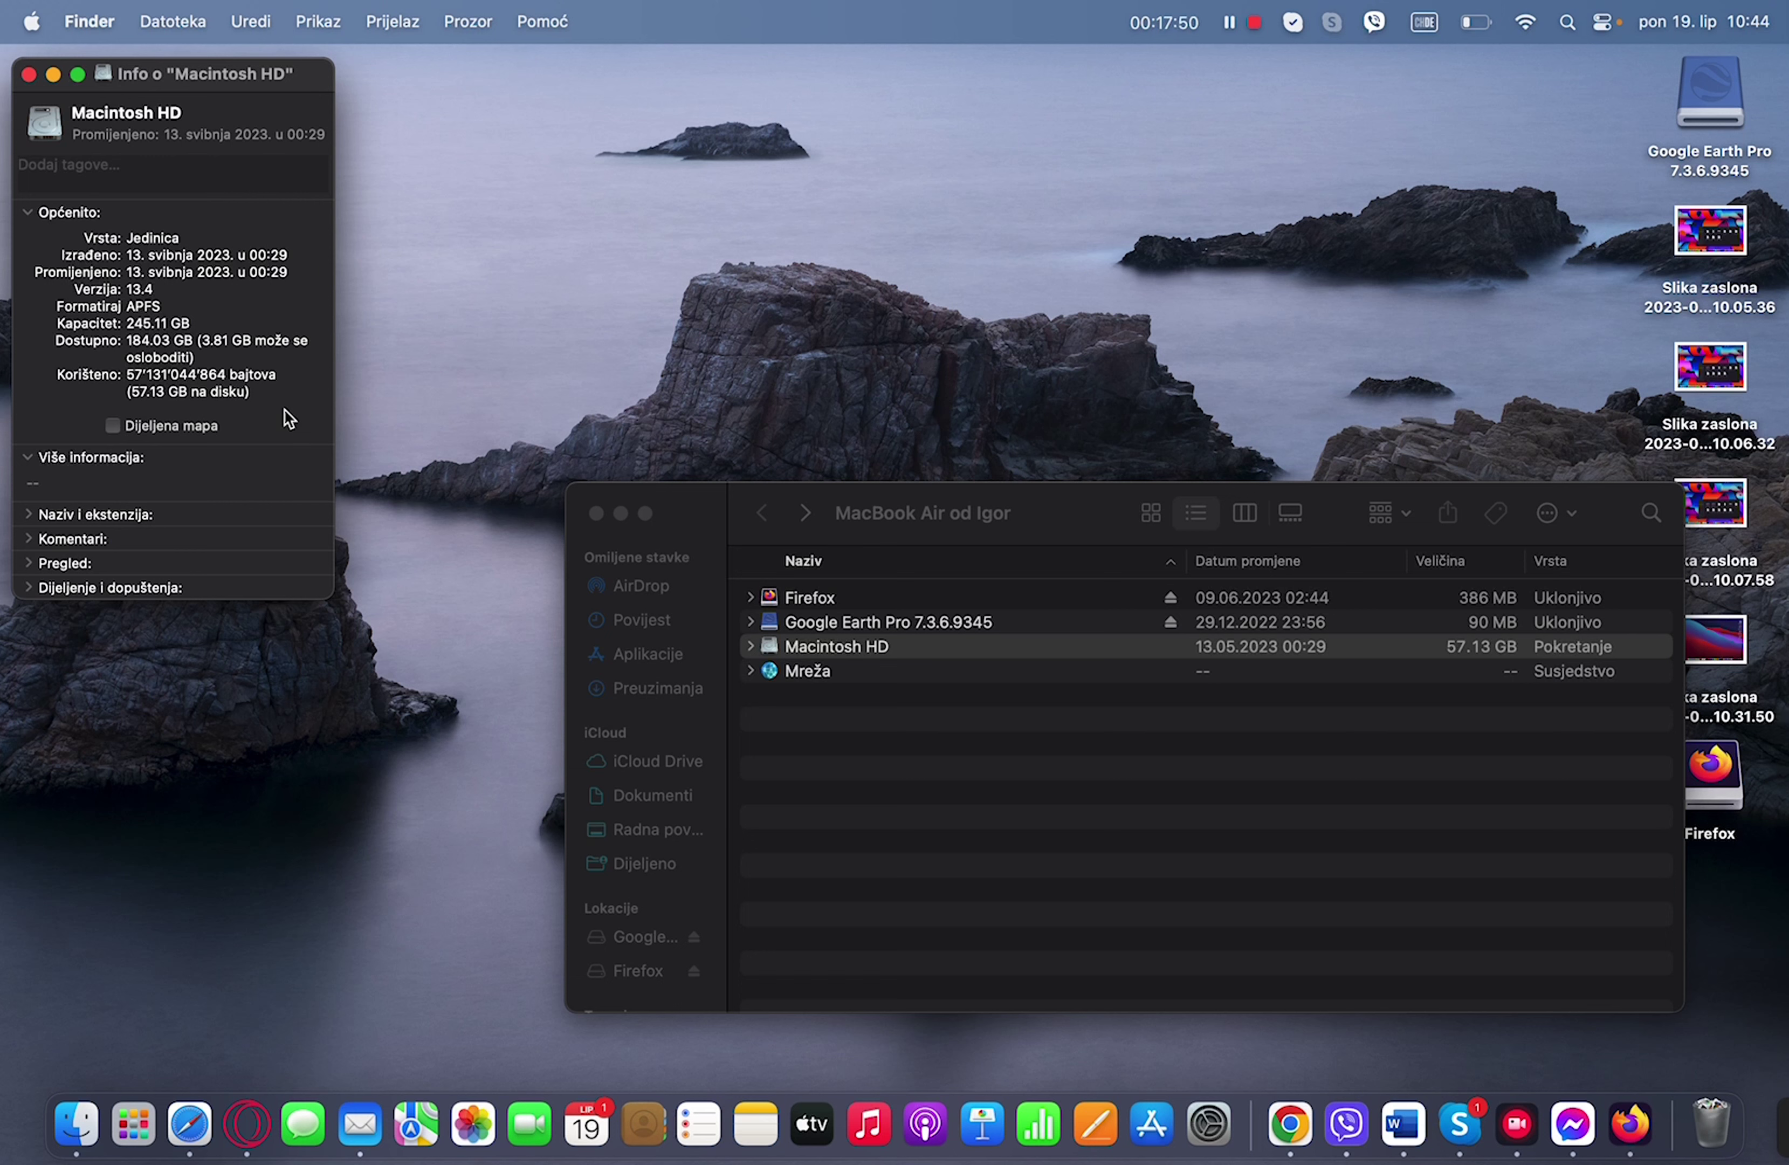
- Expand the sharing and permissions, preview, name and extension, and more-information sections of the Macintosh HD details
click(30, 460)
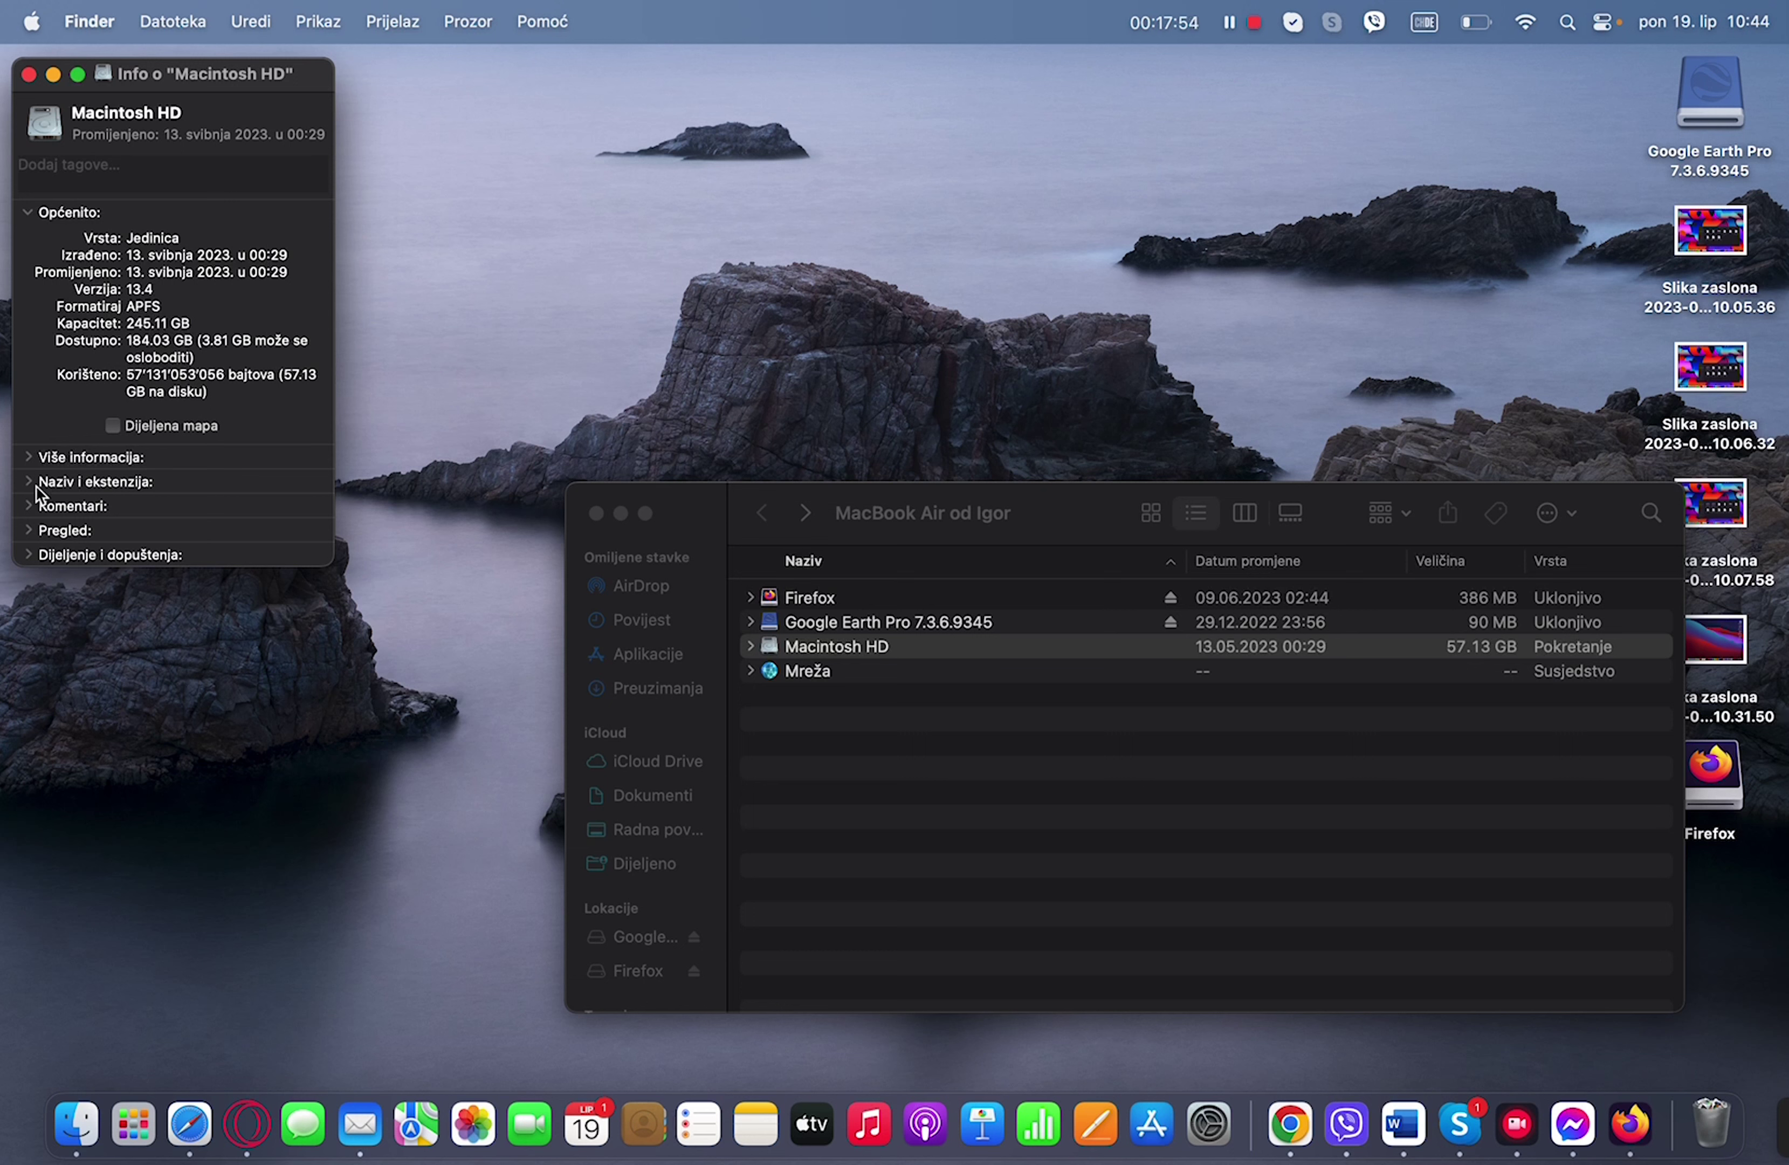
click(31, 559)
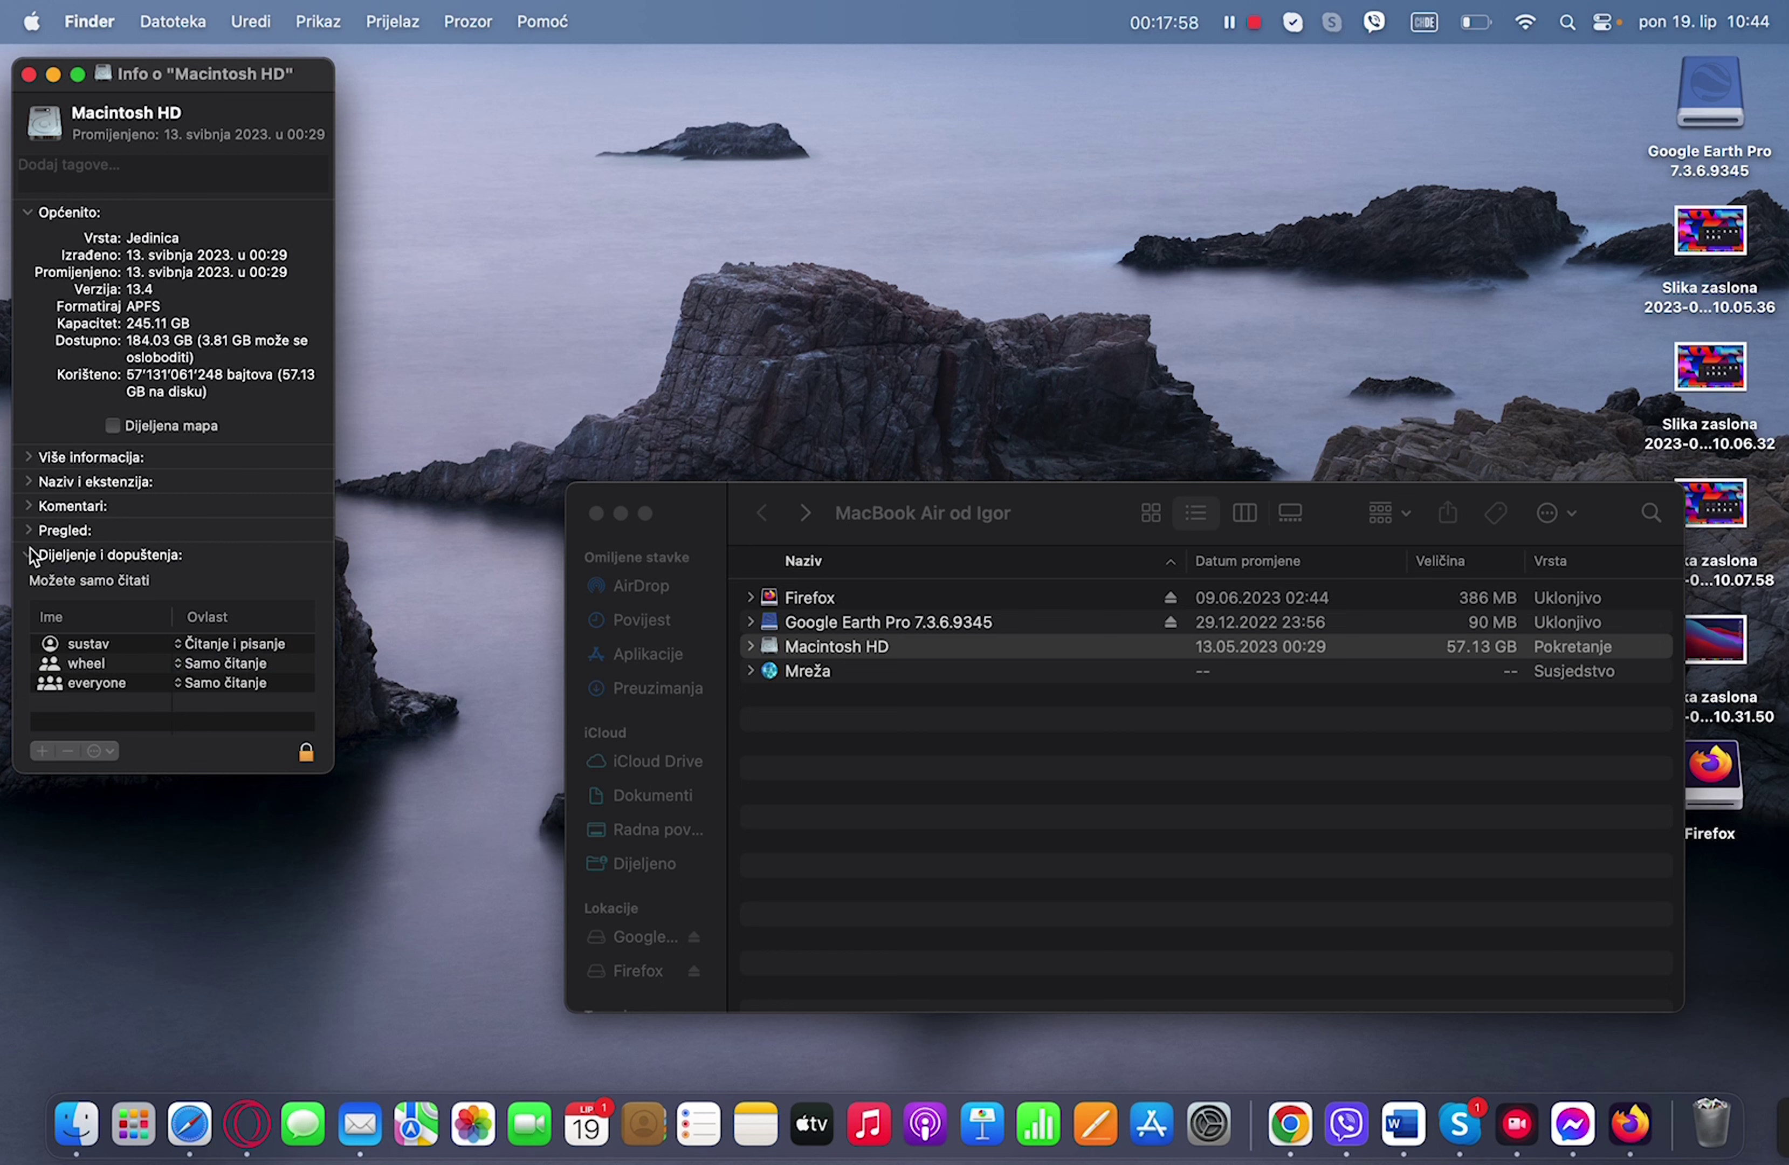
click(30, 533)
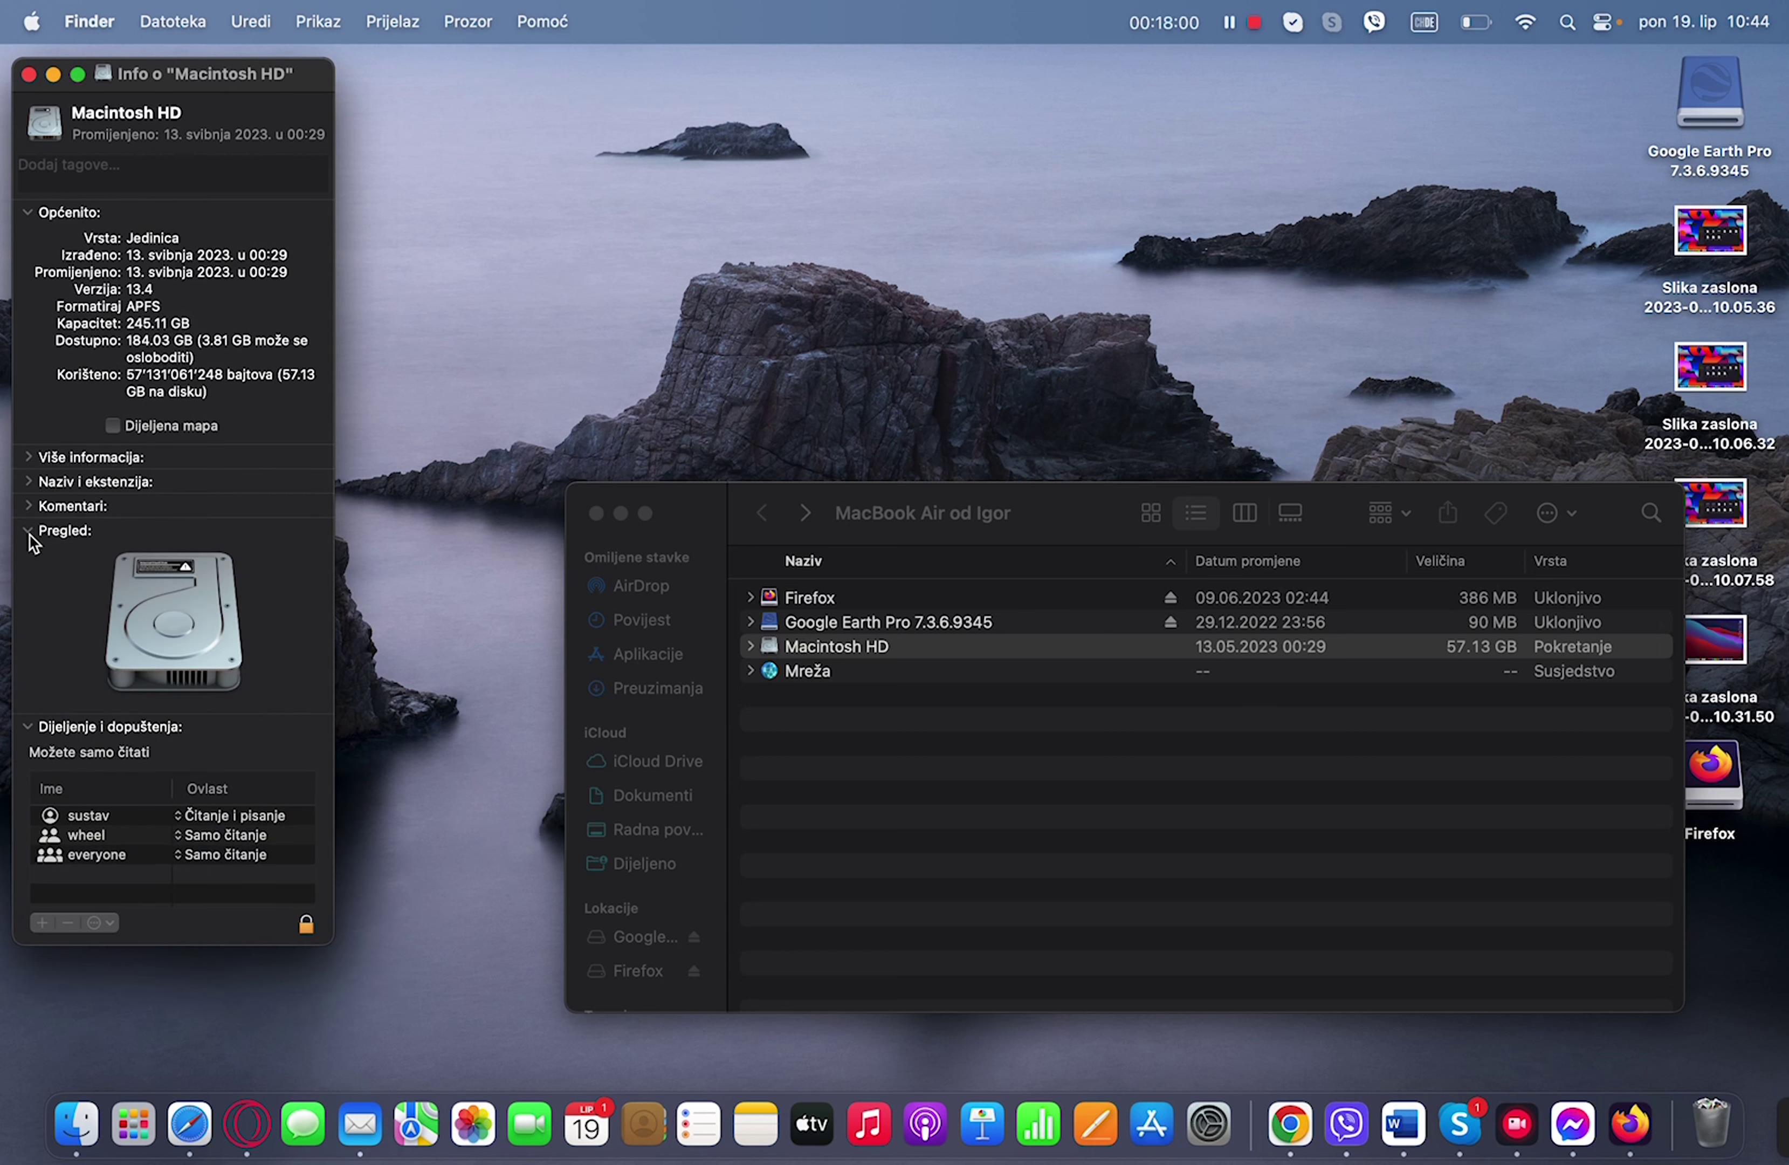
click(29, 481)
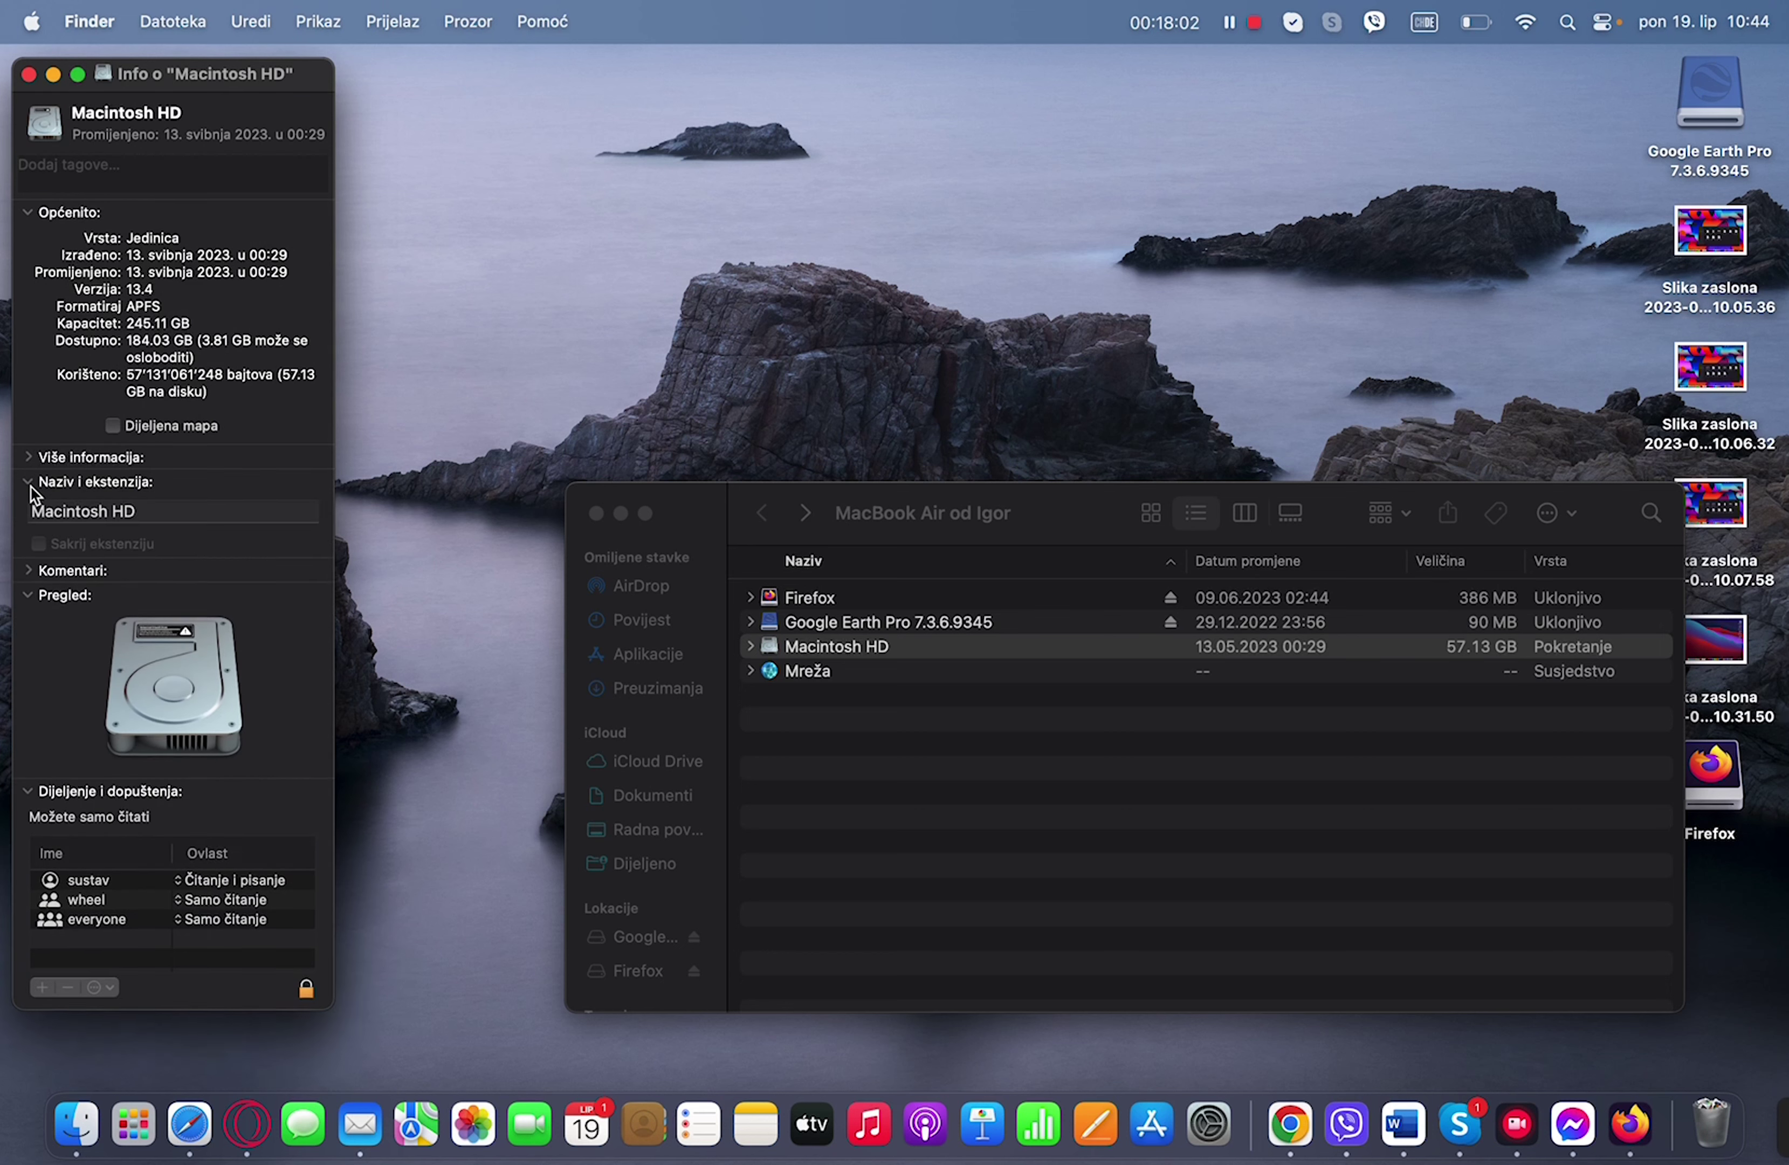
click(29, 458)
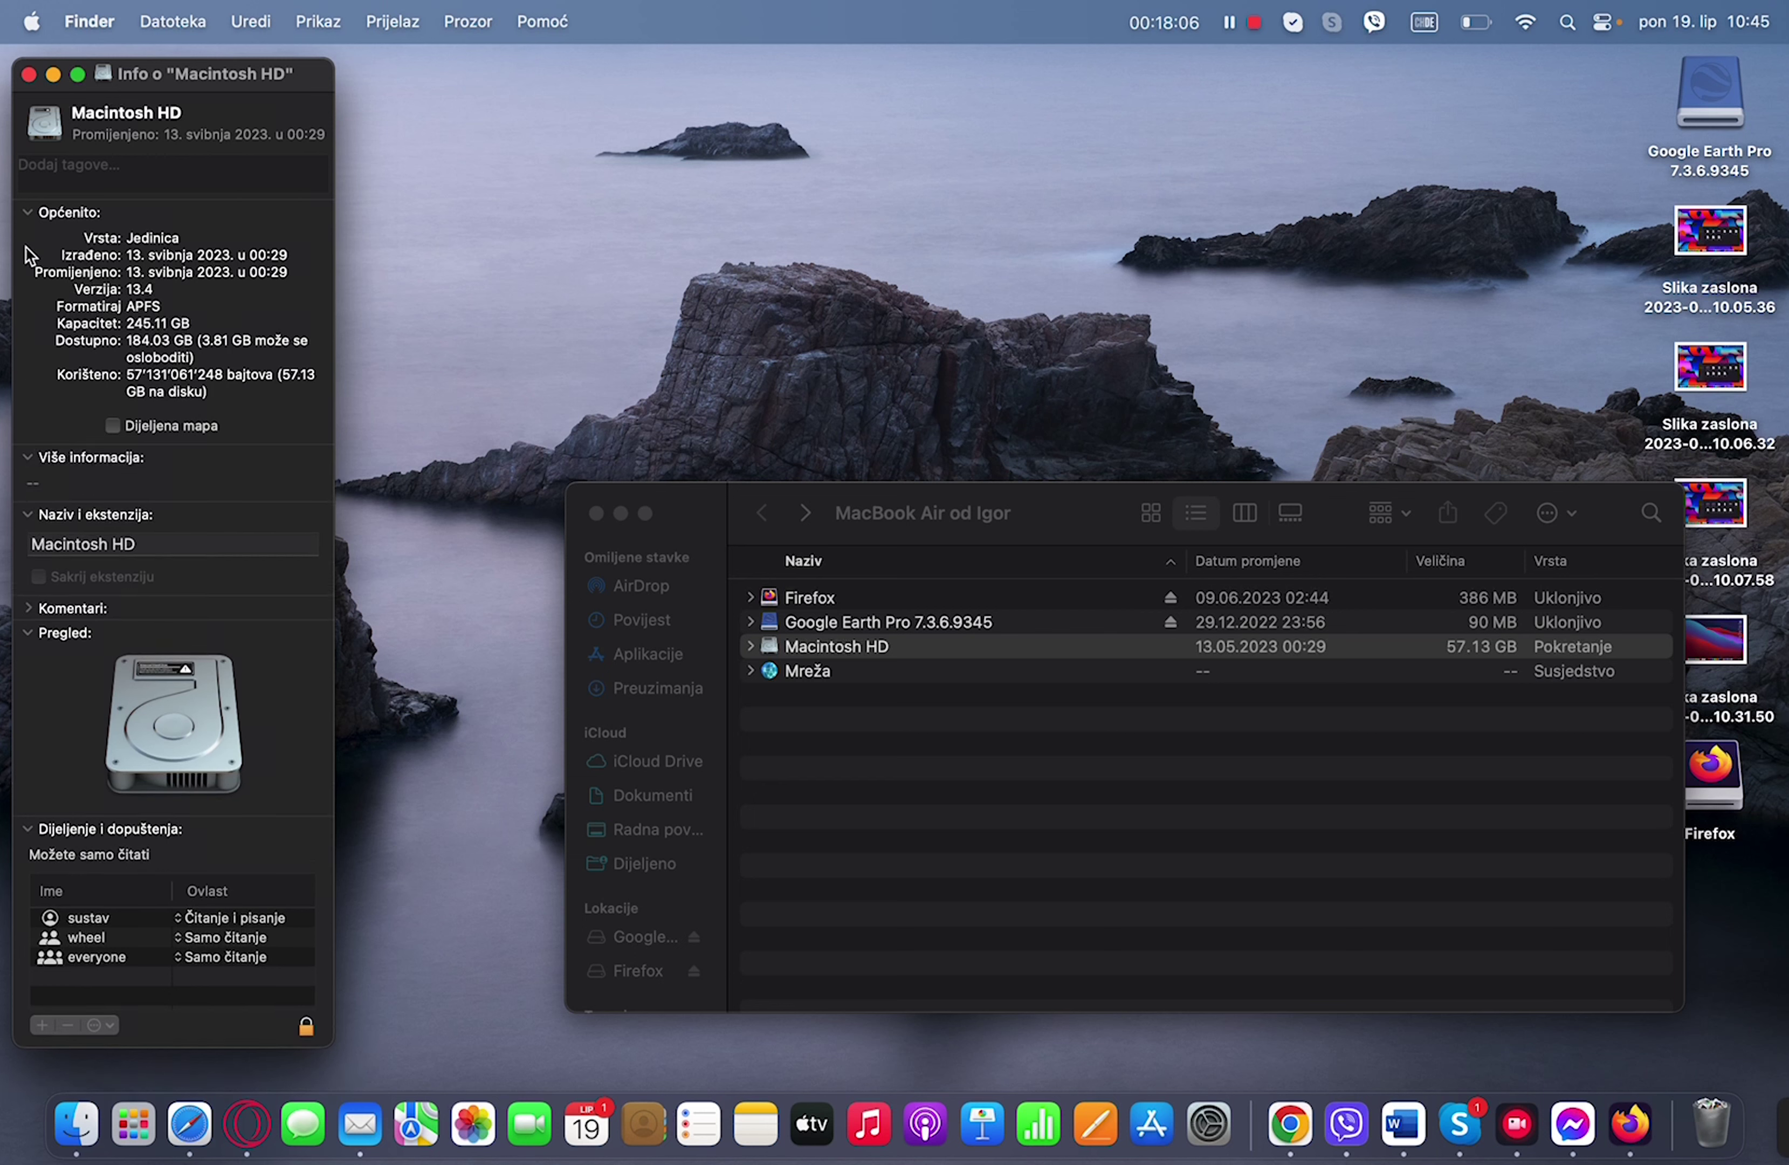
- Examine the capacity and available space in the Macintosh HD details, and close the information and Finder windows
drag(127, 323, 224, 310)
click(238, 306)
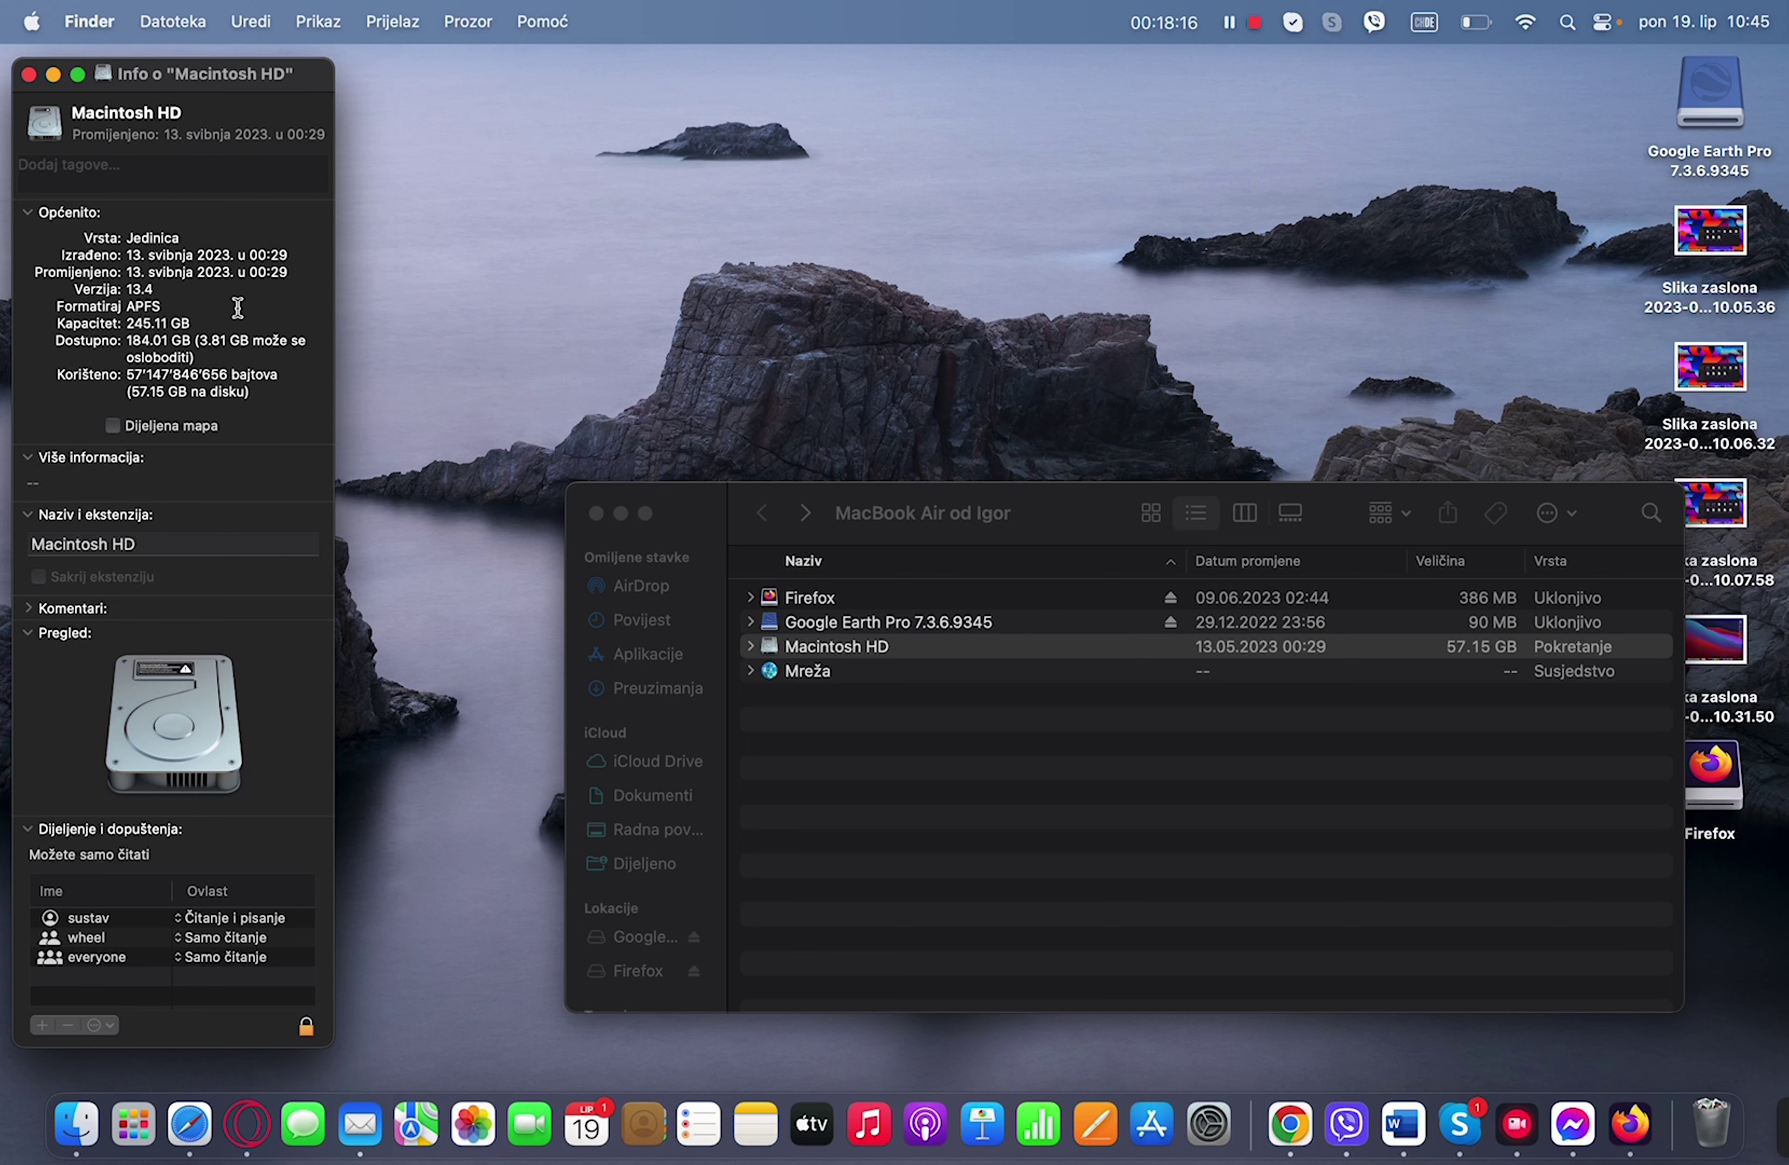
click(29, 74)
click(596, 514)
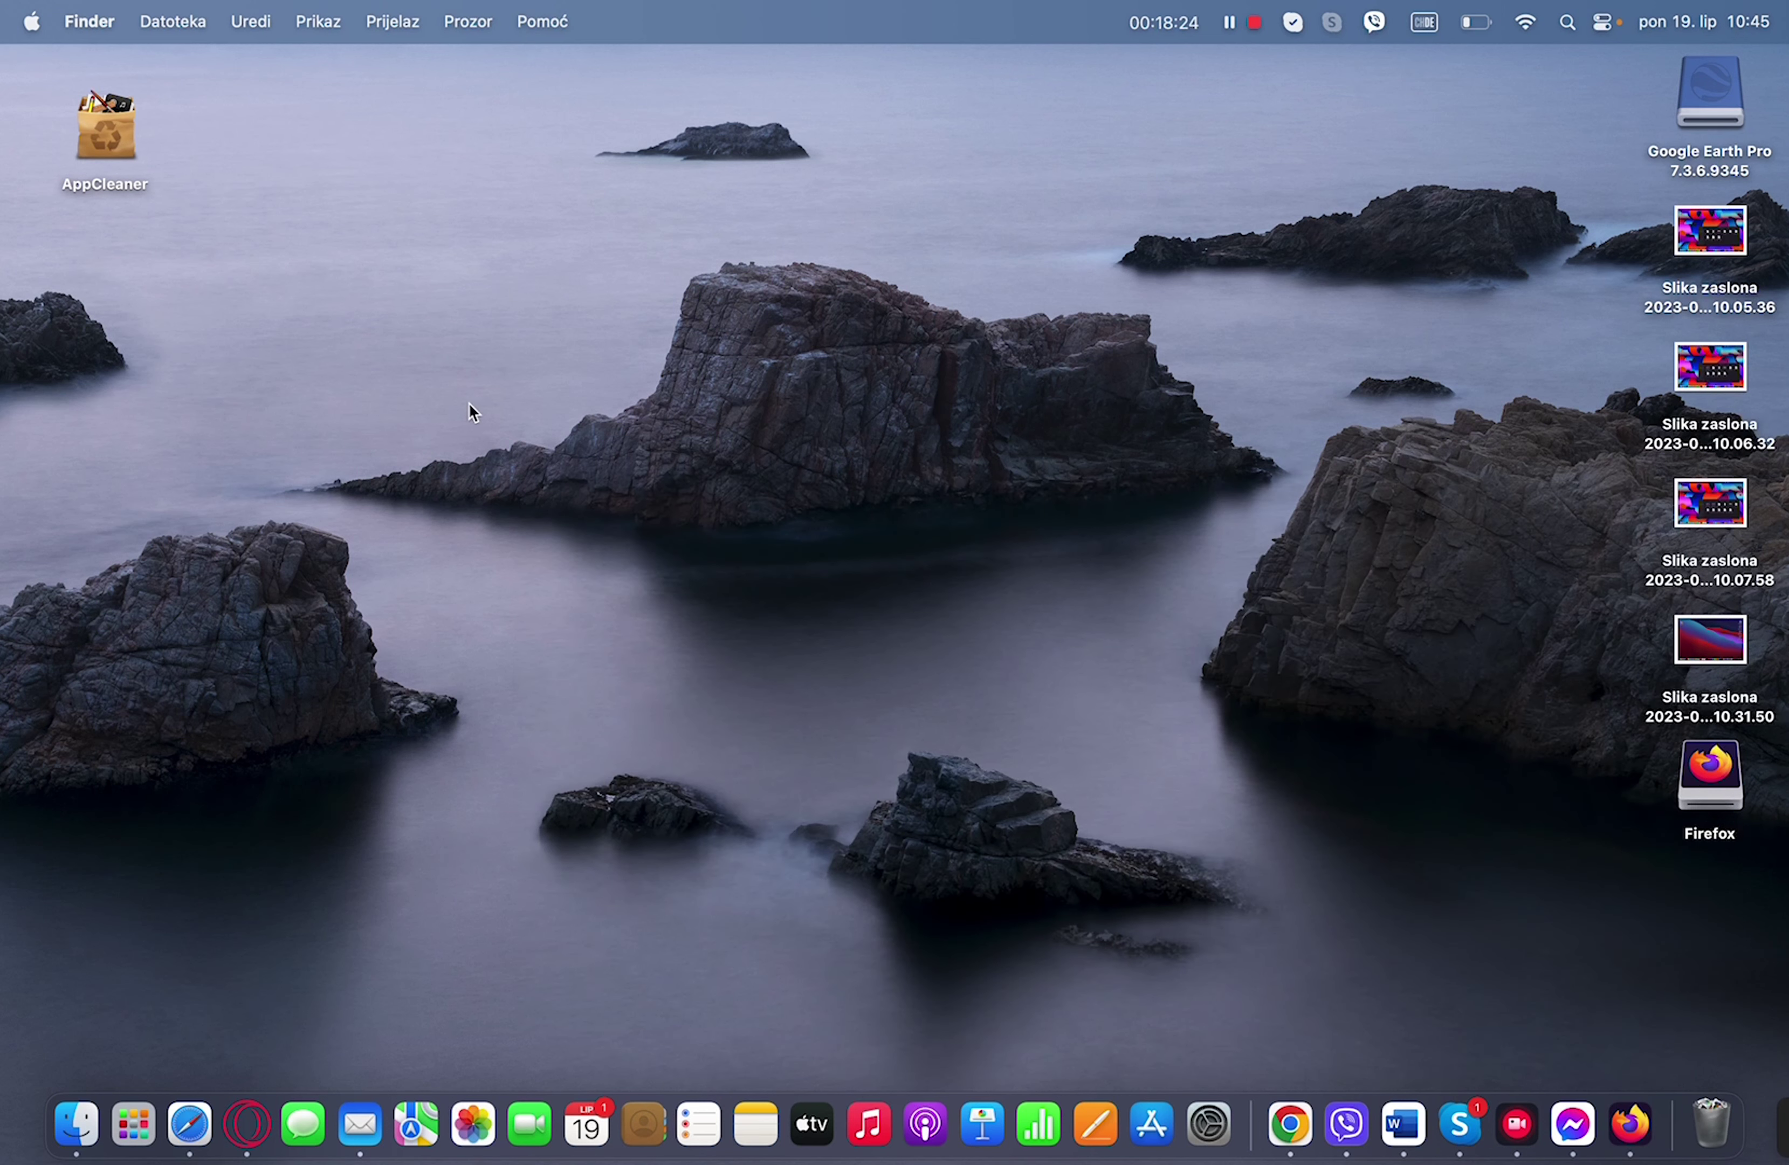
- Try loading the Google Earth Pro 7.3.6.9345 disk into AppCleaner, select Google Earth Update Helper, and close AppCleaner without removing anything
drag(113, 148, 157, 325)
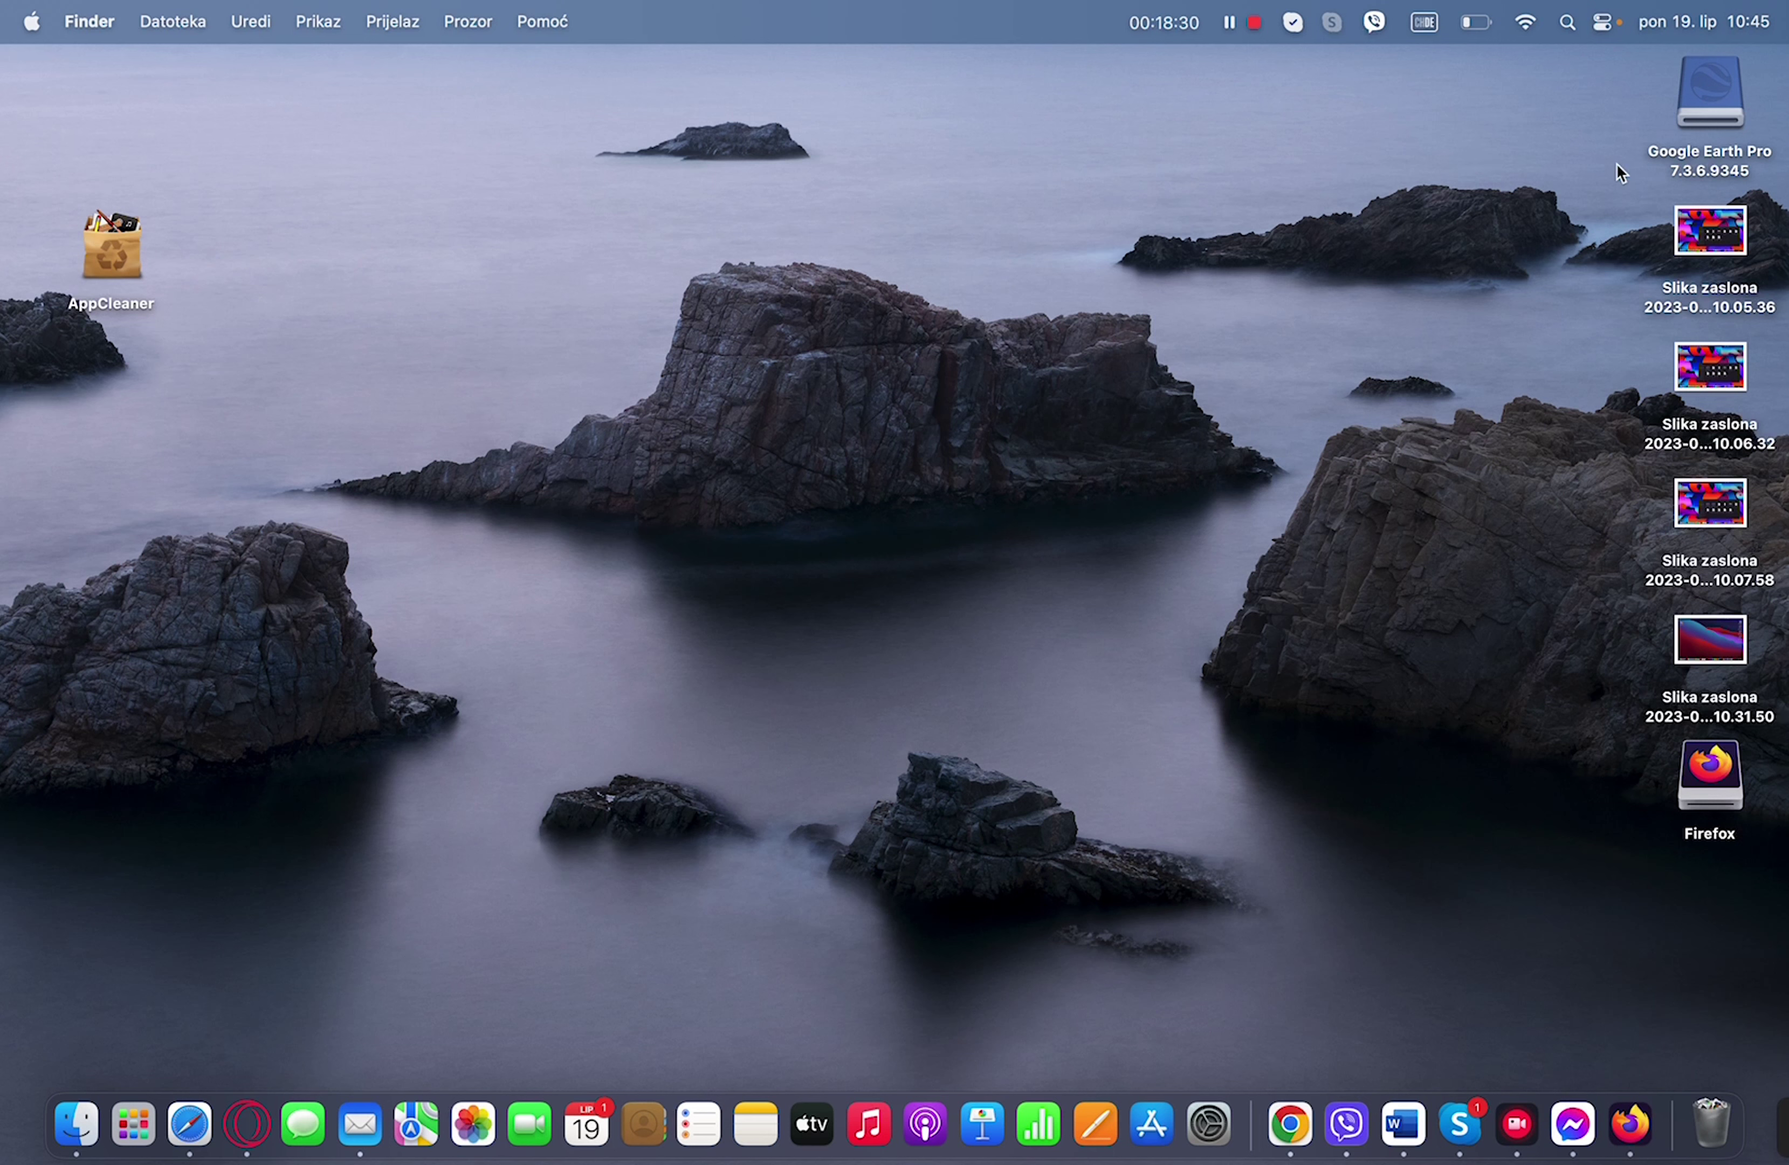
drag(1730, 97, 130, 240)
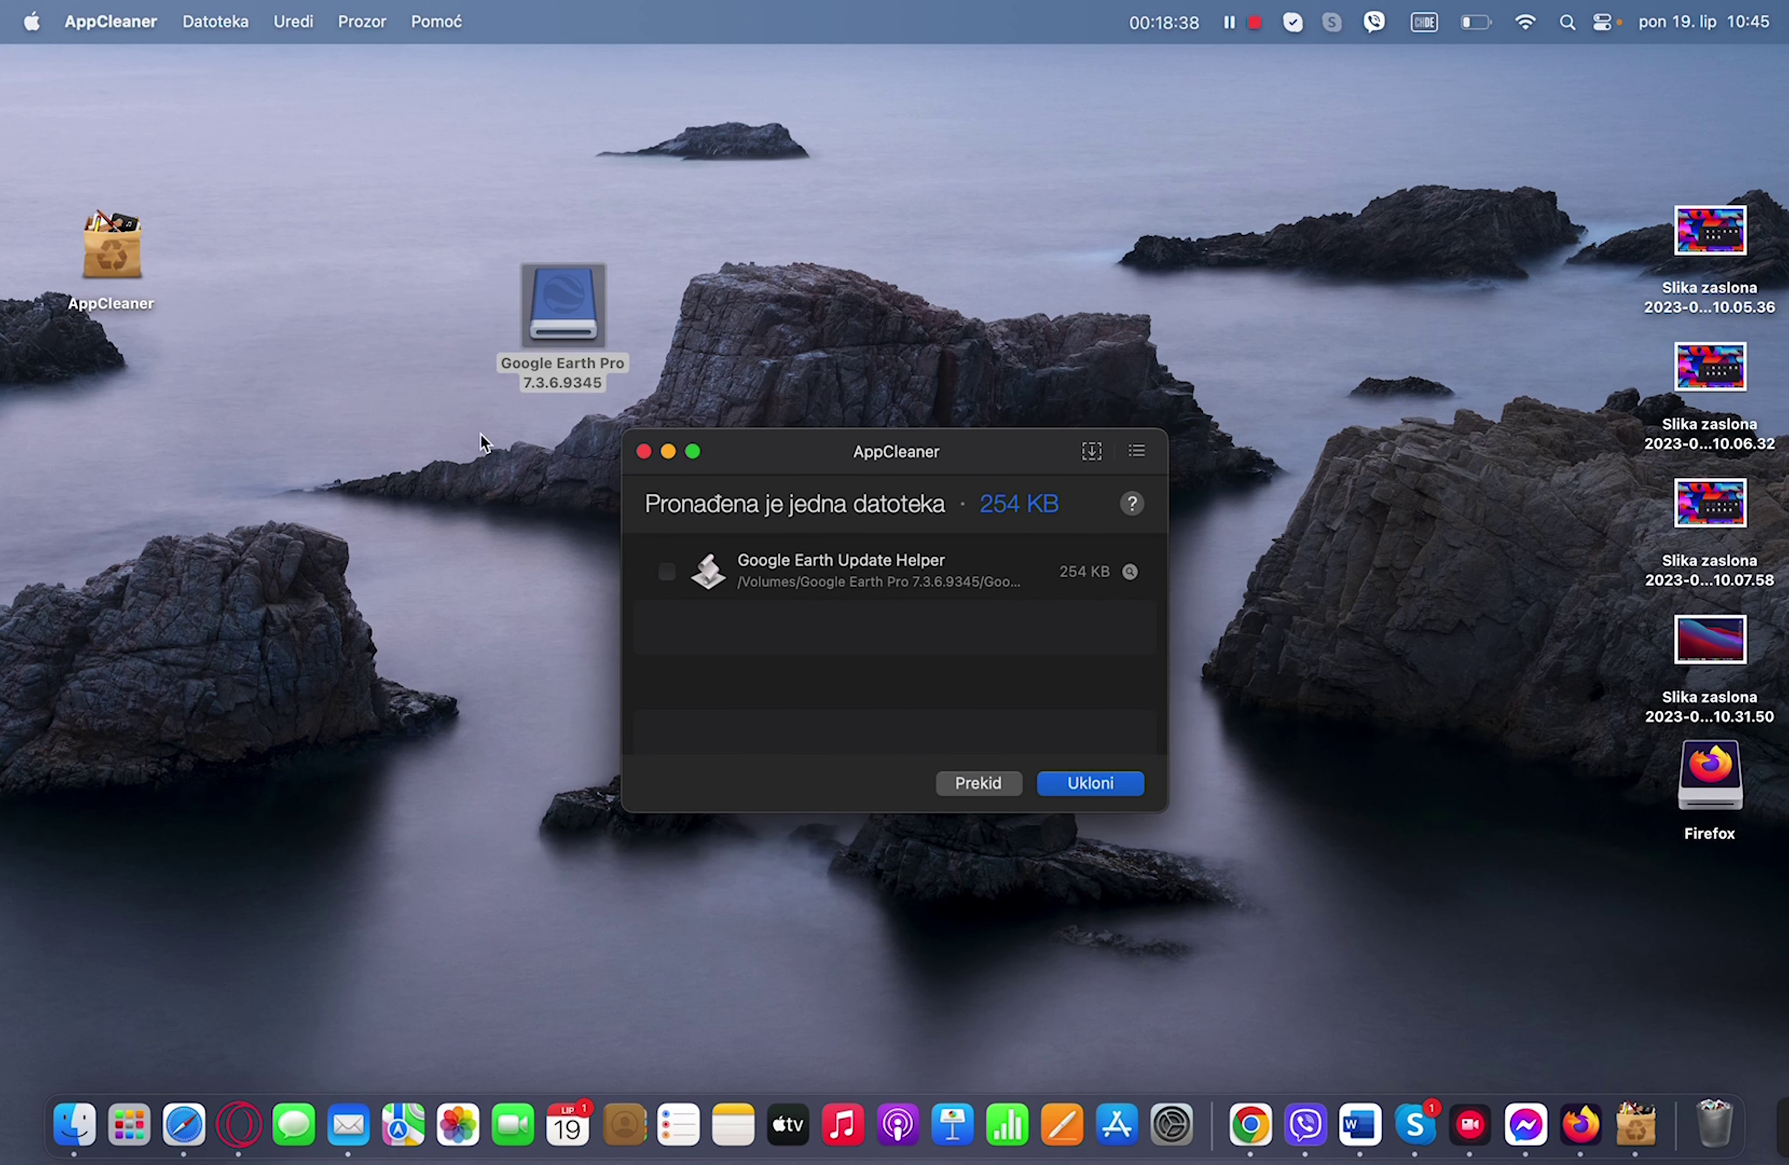
click(687, 573)
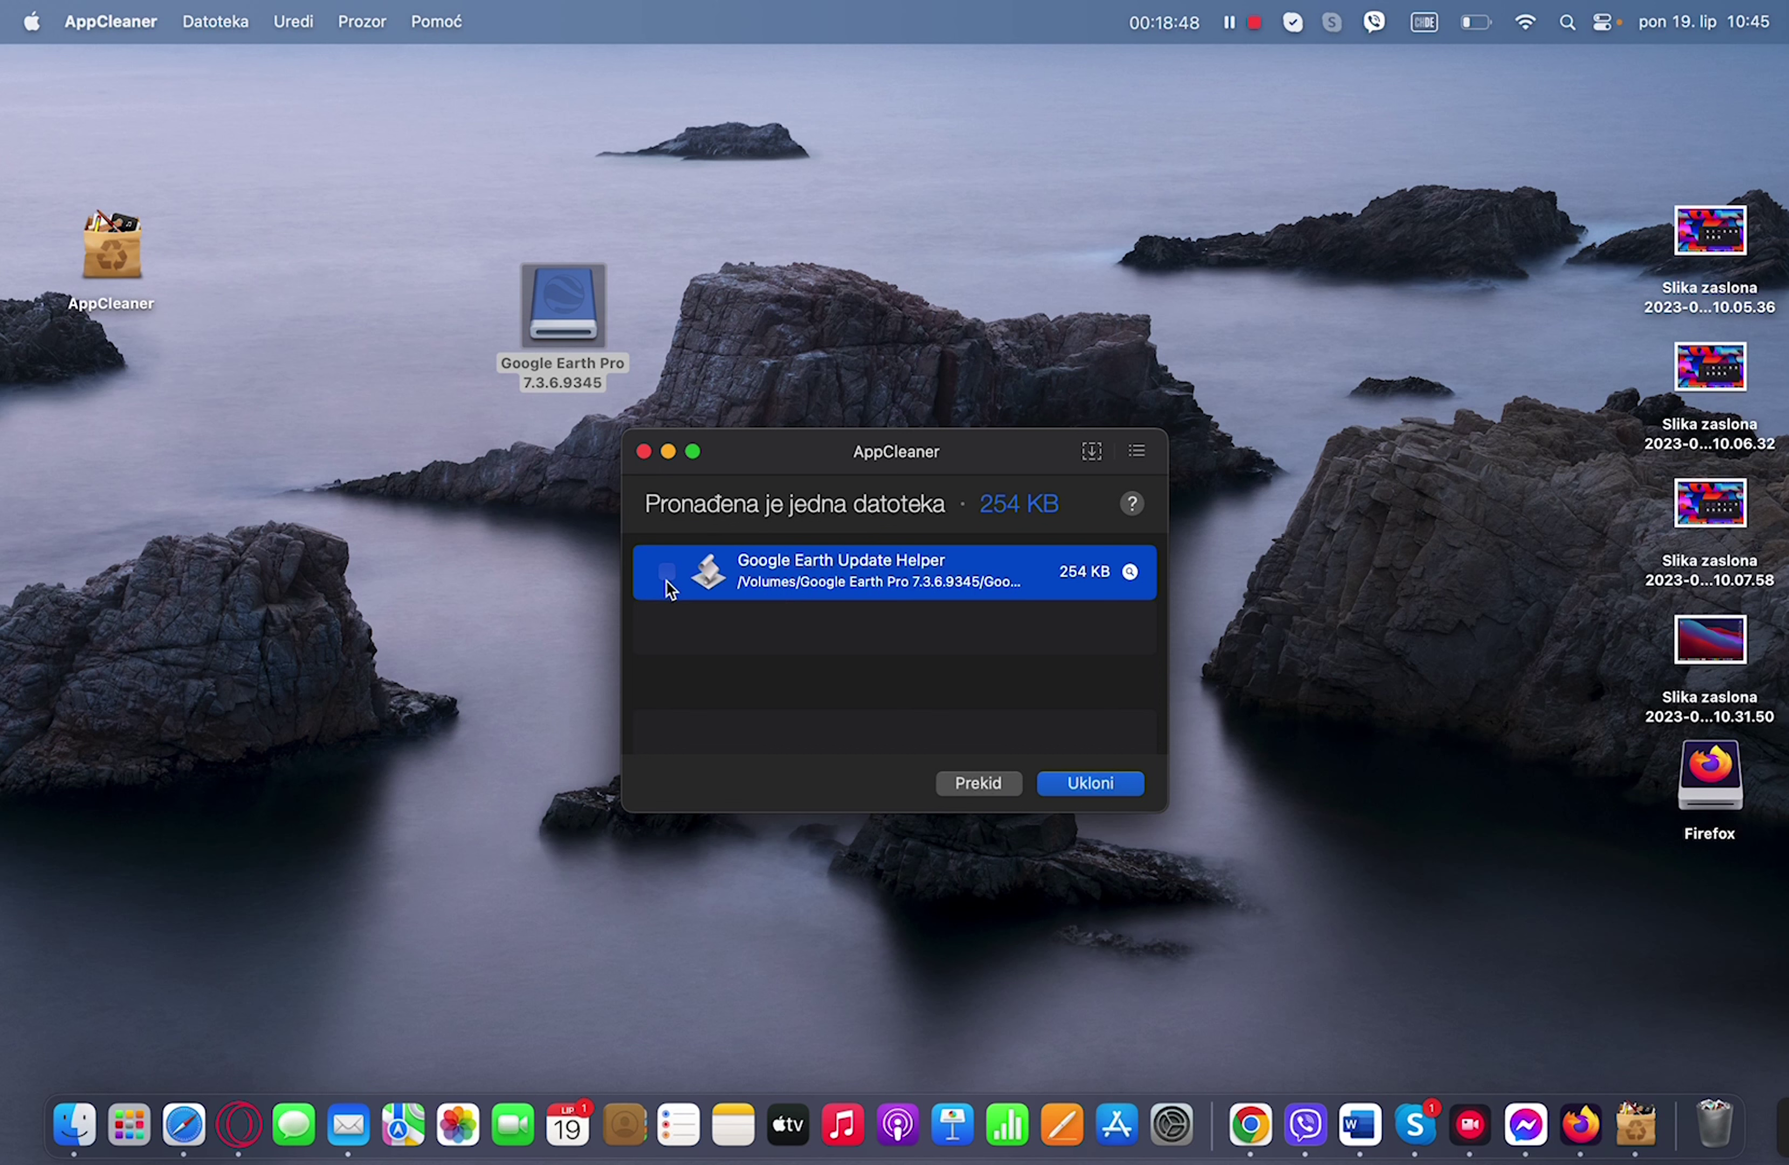
click(535, 572)
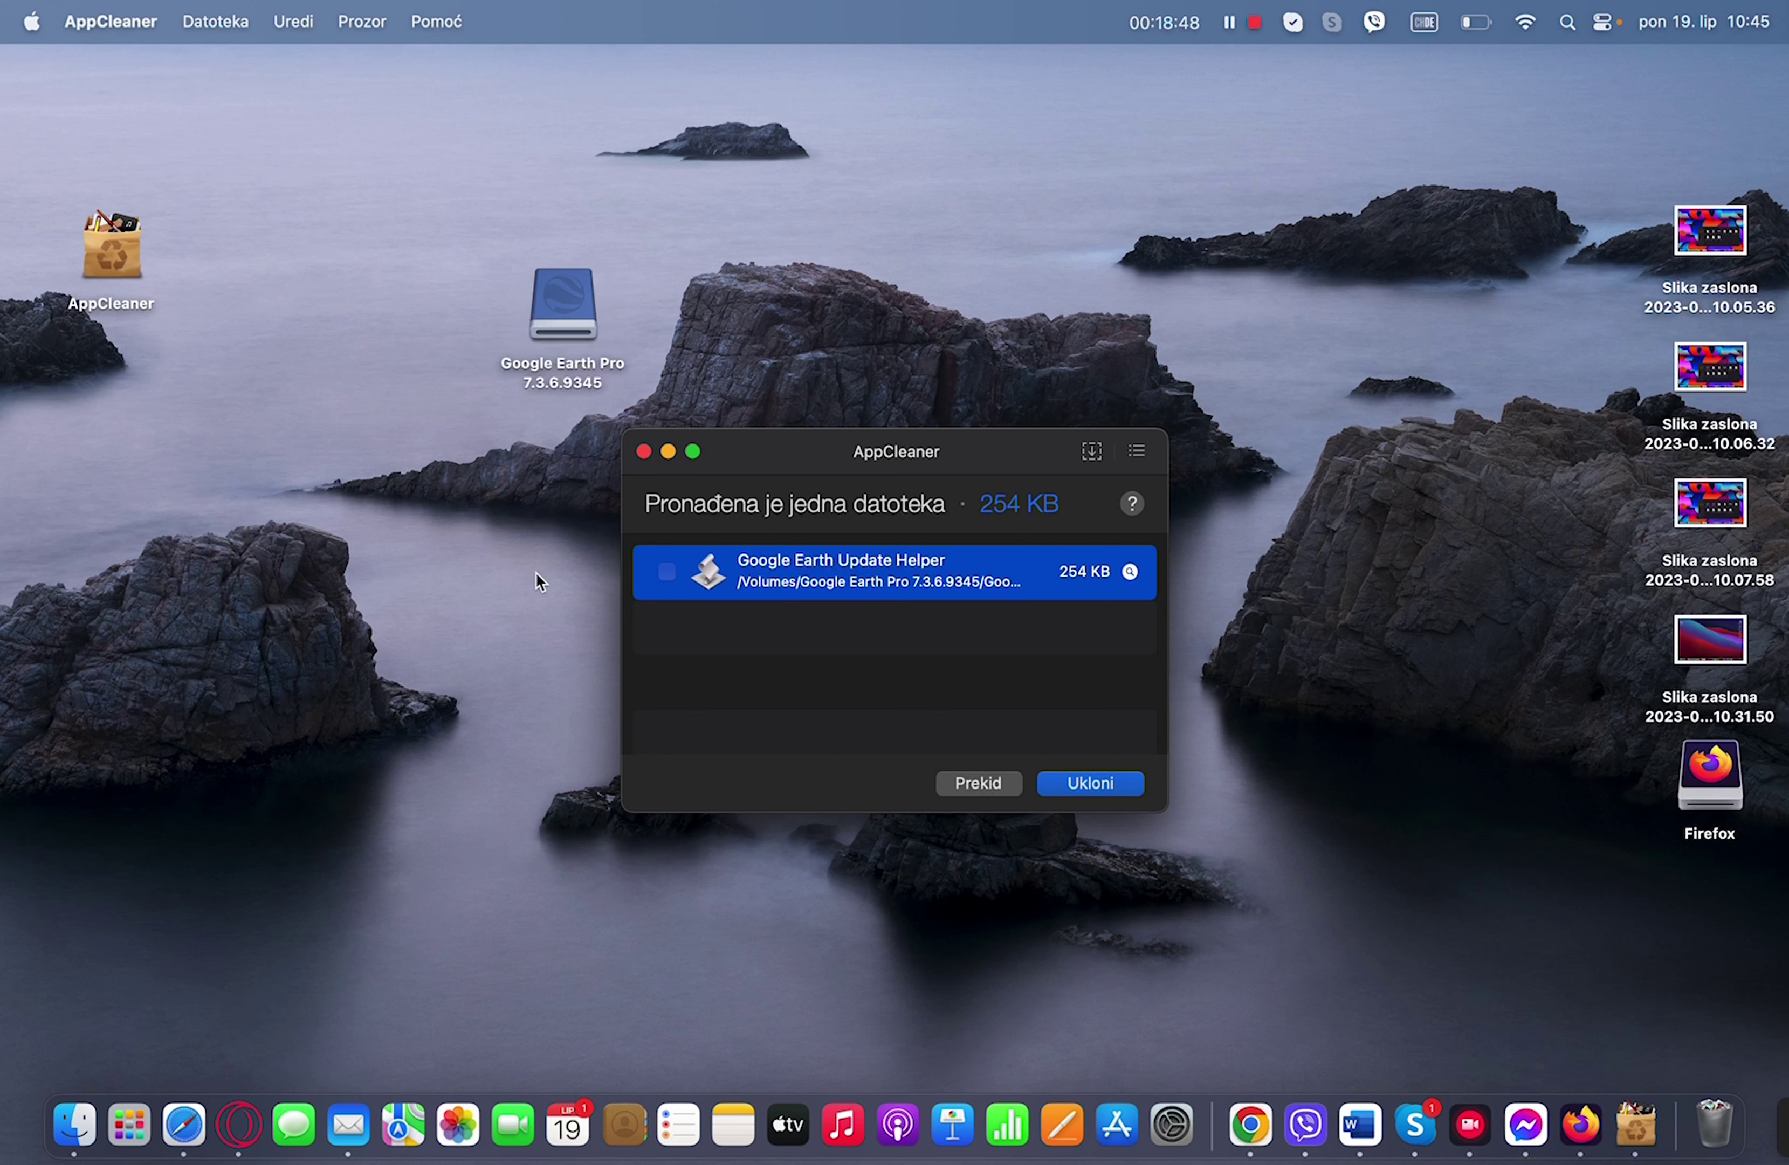
click(669, 581)
click(643, 452)
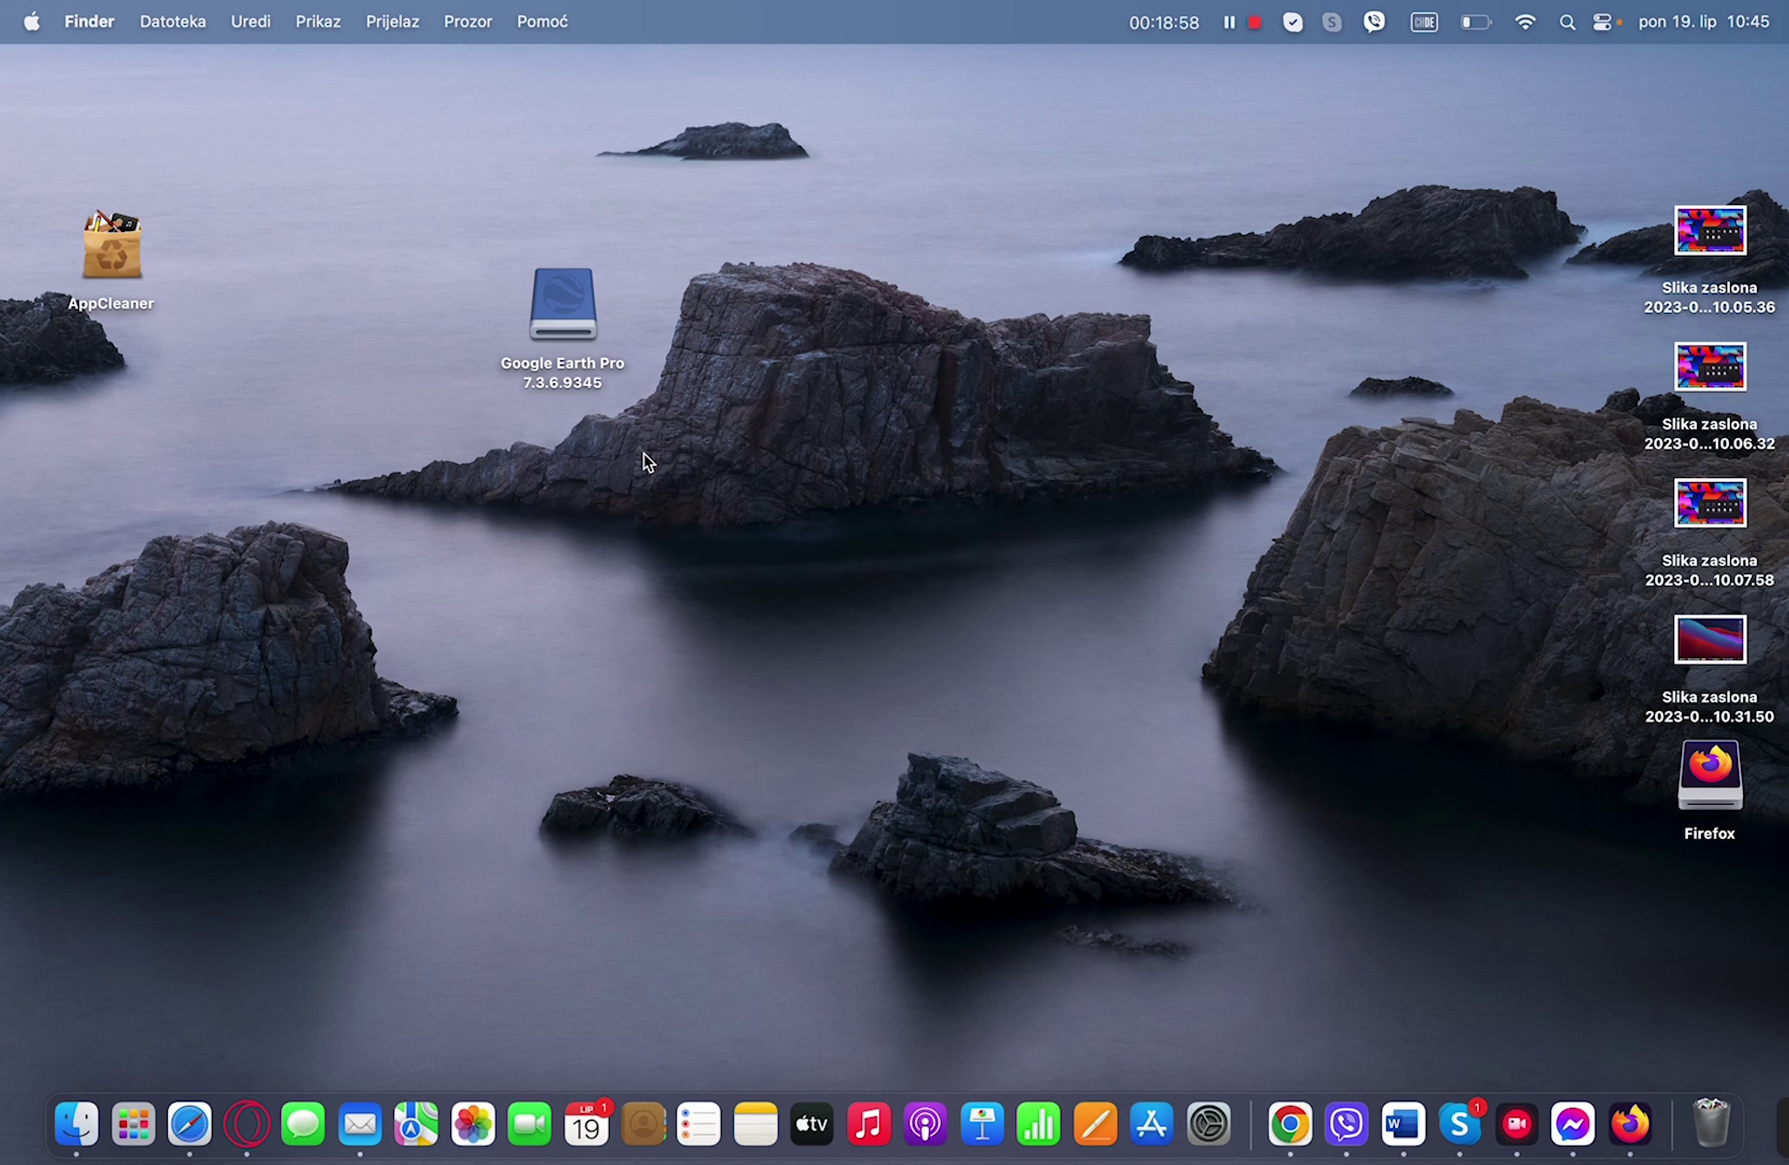
- Eject the Google Earth Pro 7.3.6.9345 disk from the desktop and check the installed apps in Launchpad
drag(584, 334, 1731, 1115)
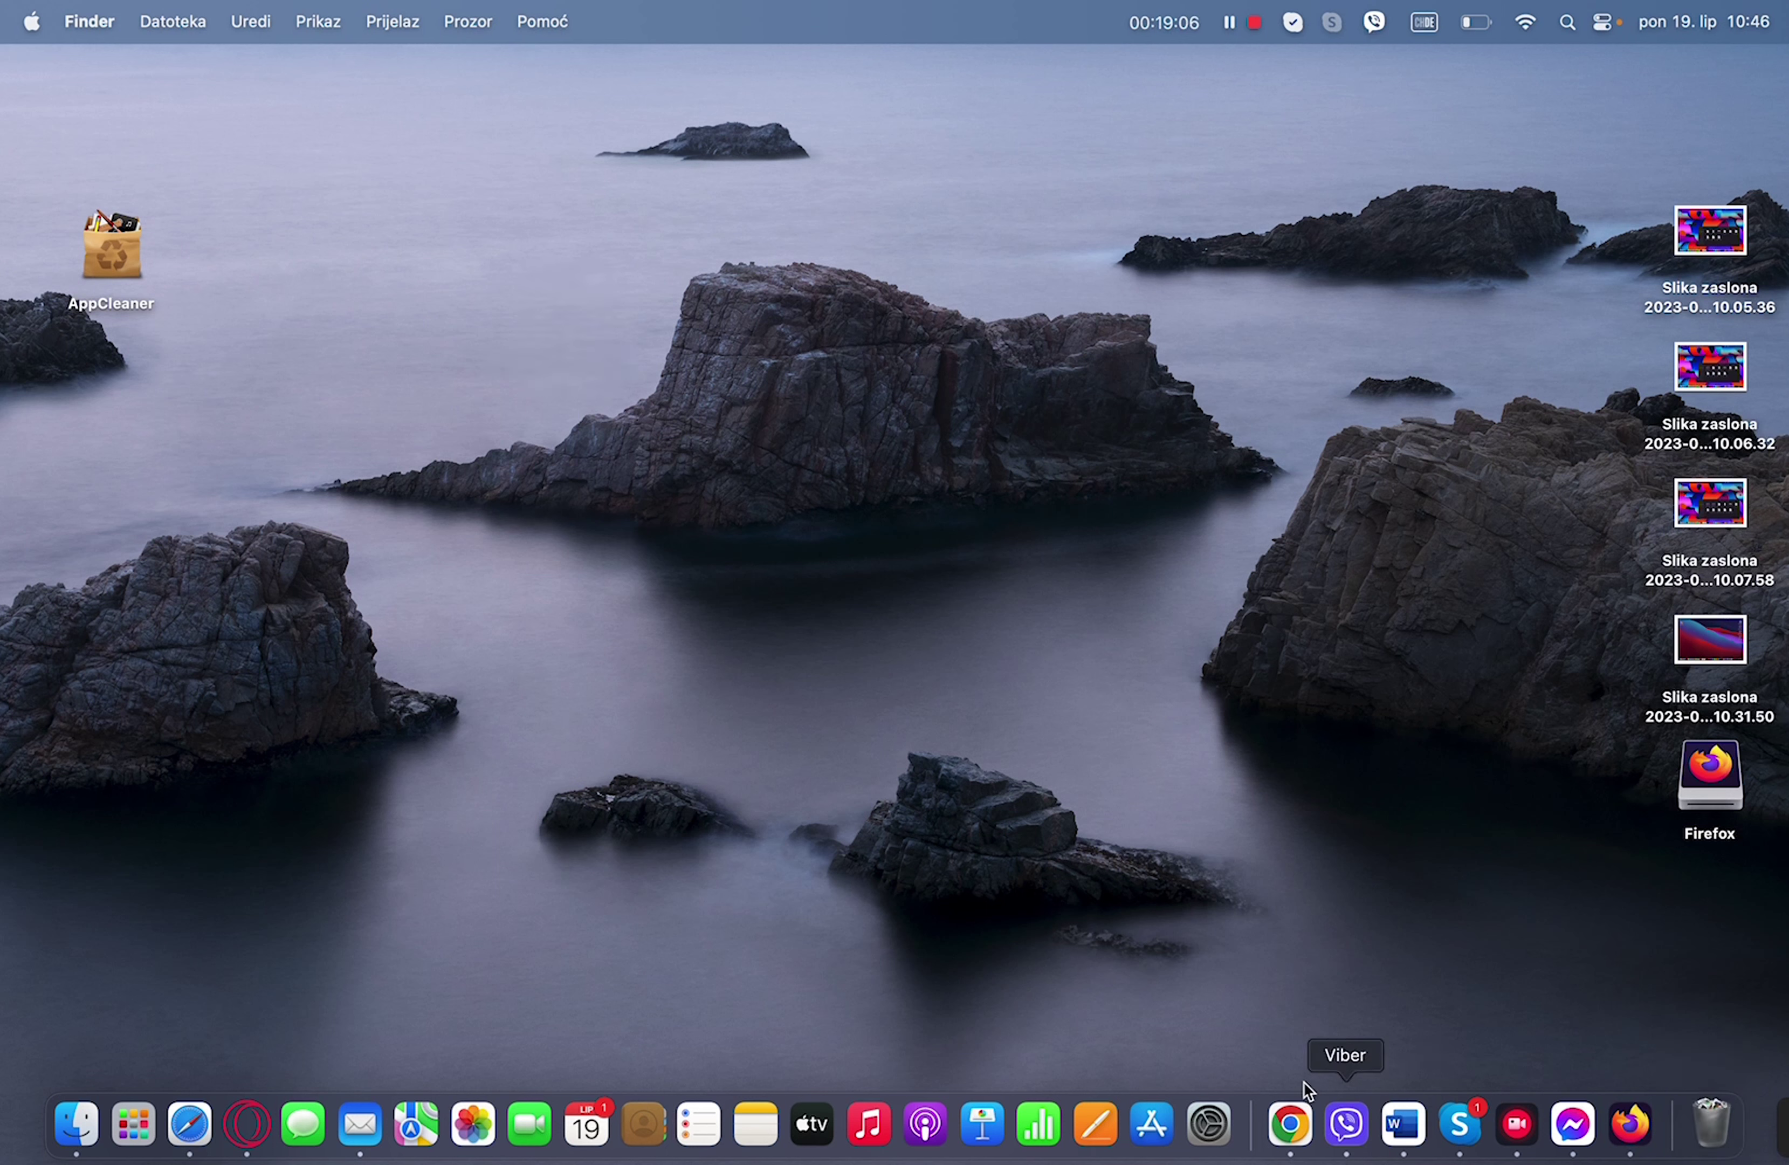
click(135, 1130)
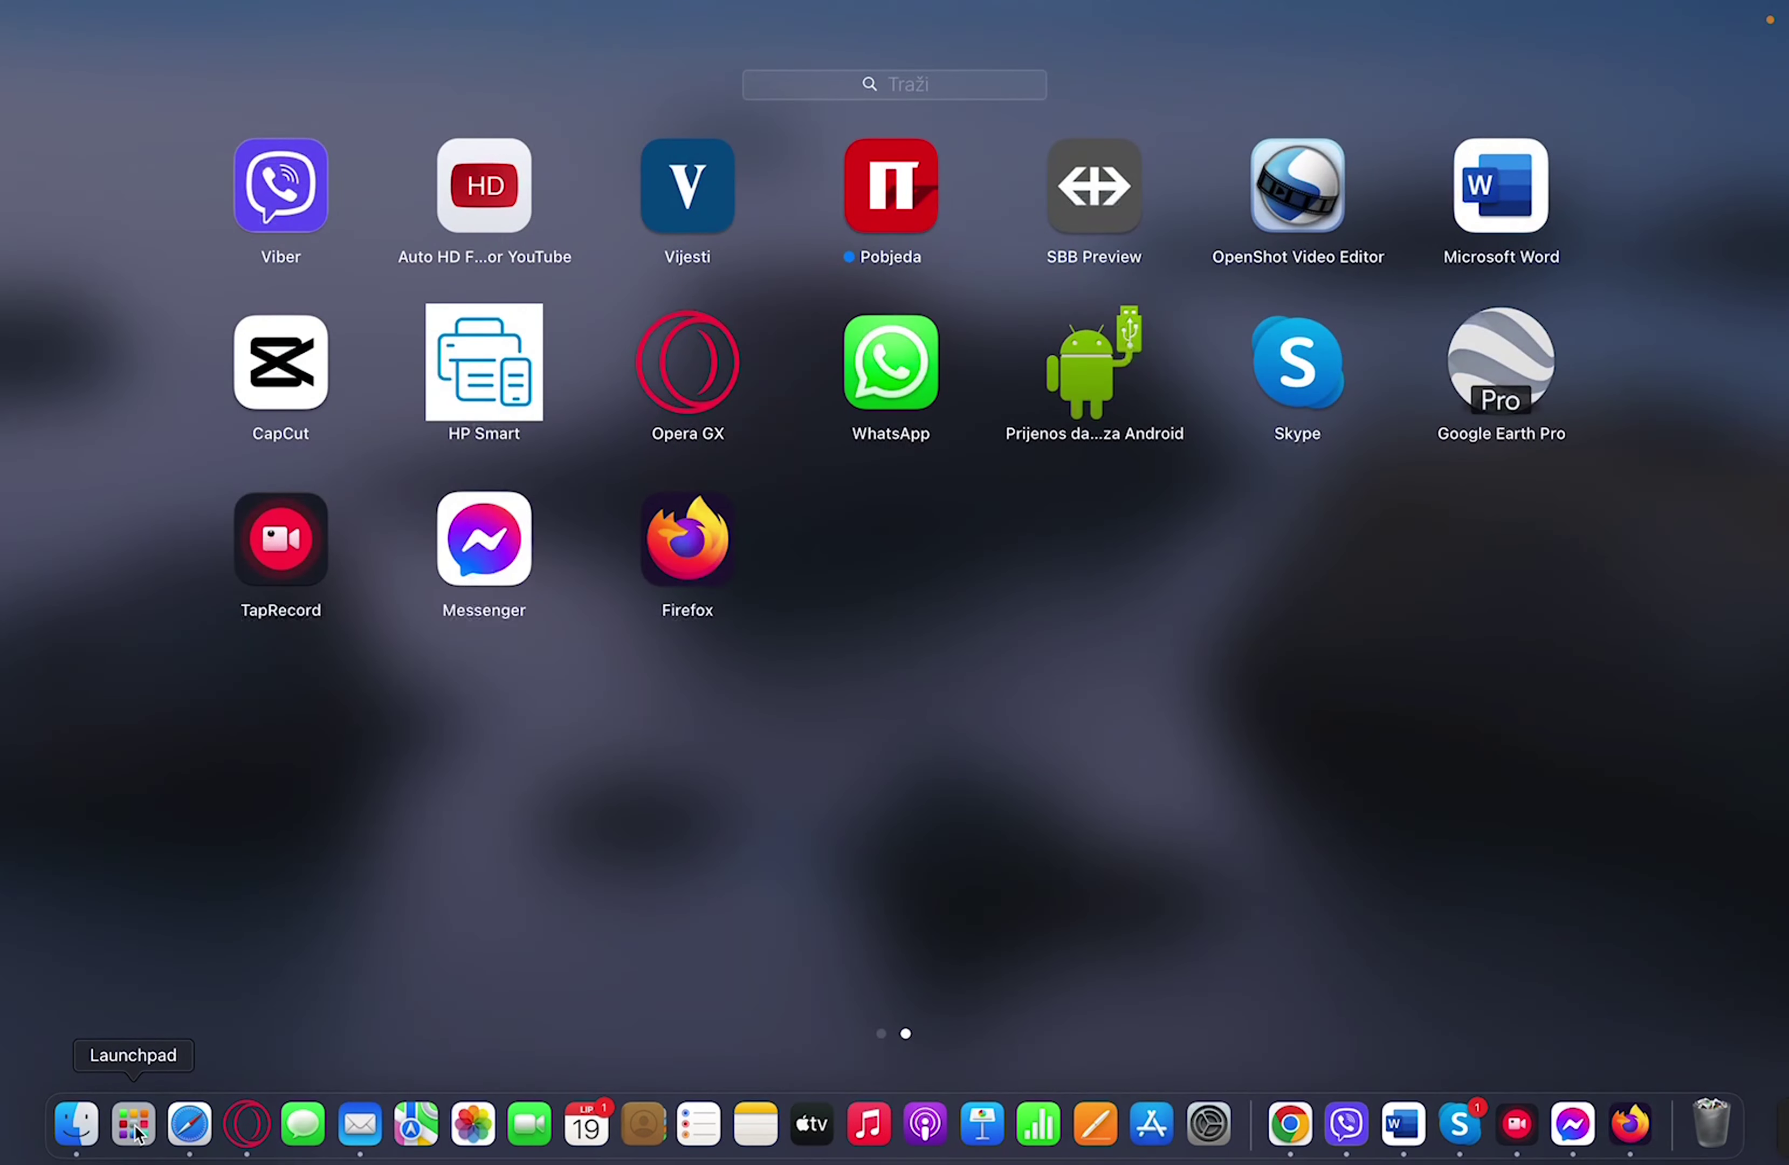
click(136, 1130)
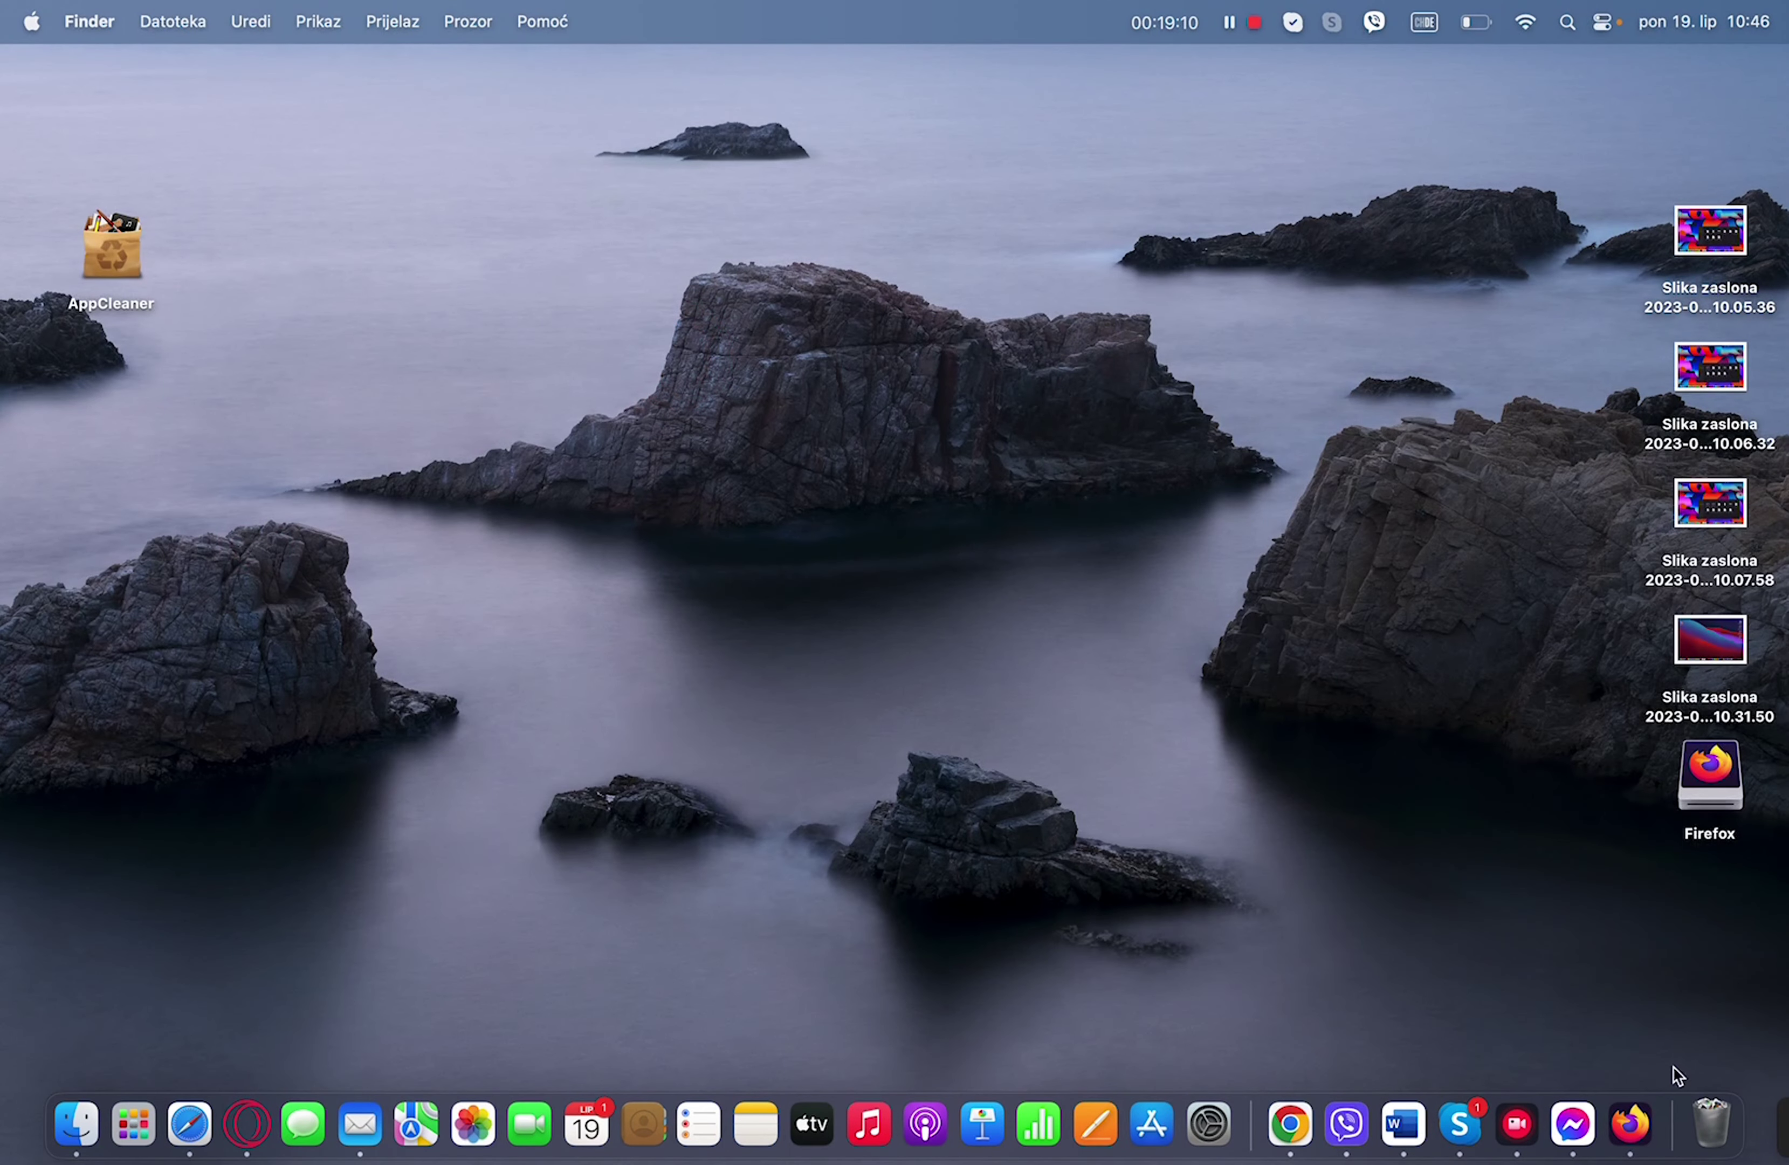
- View the grouping options for the Smeće folder and permanently empty the trash
click(1712, 1118)
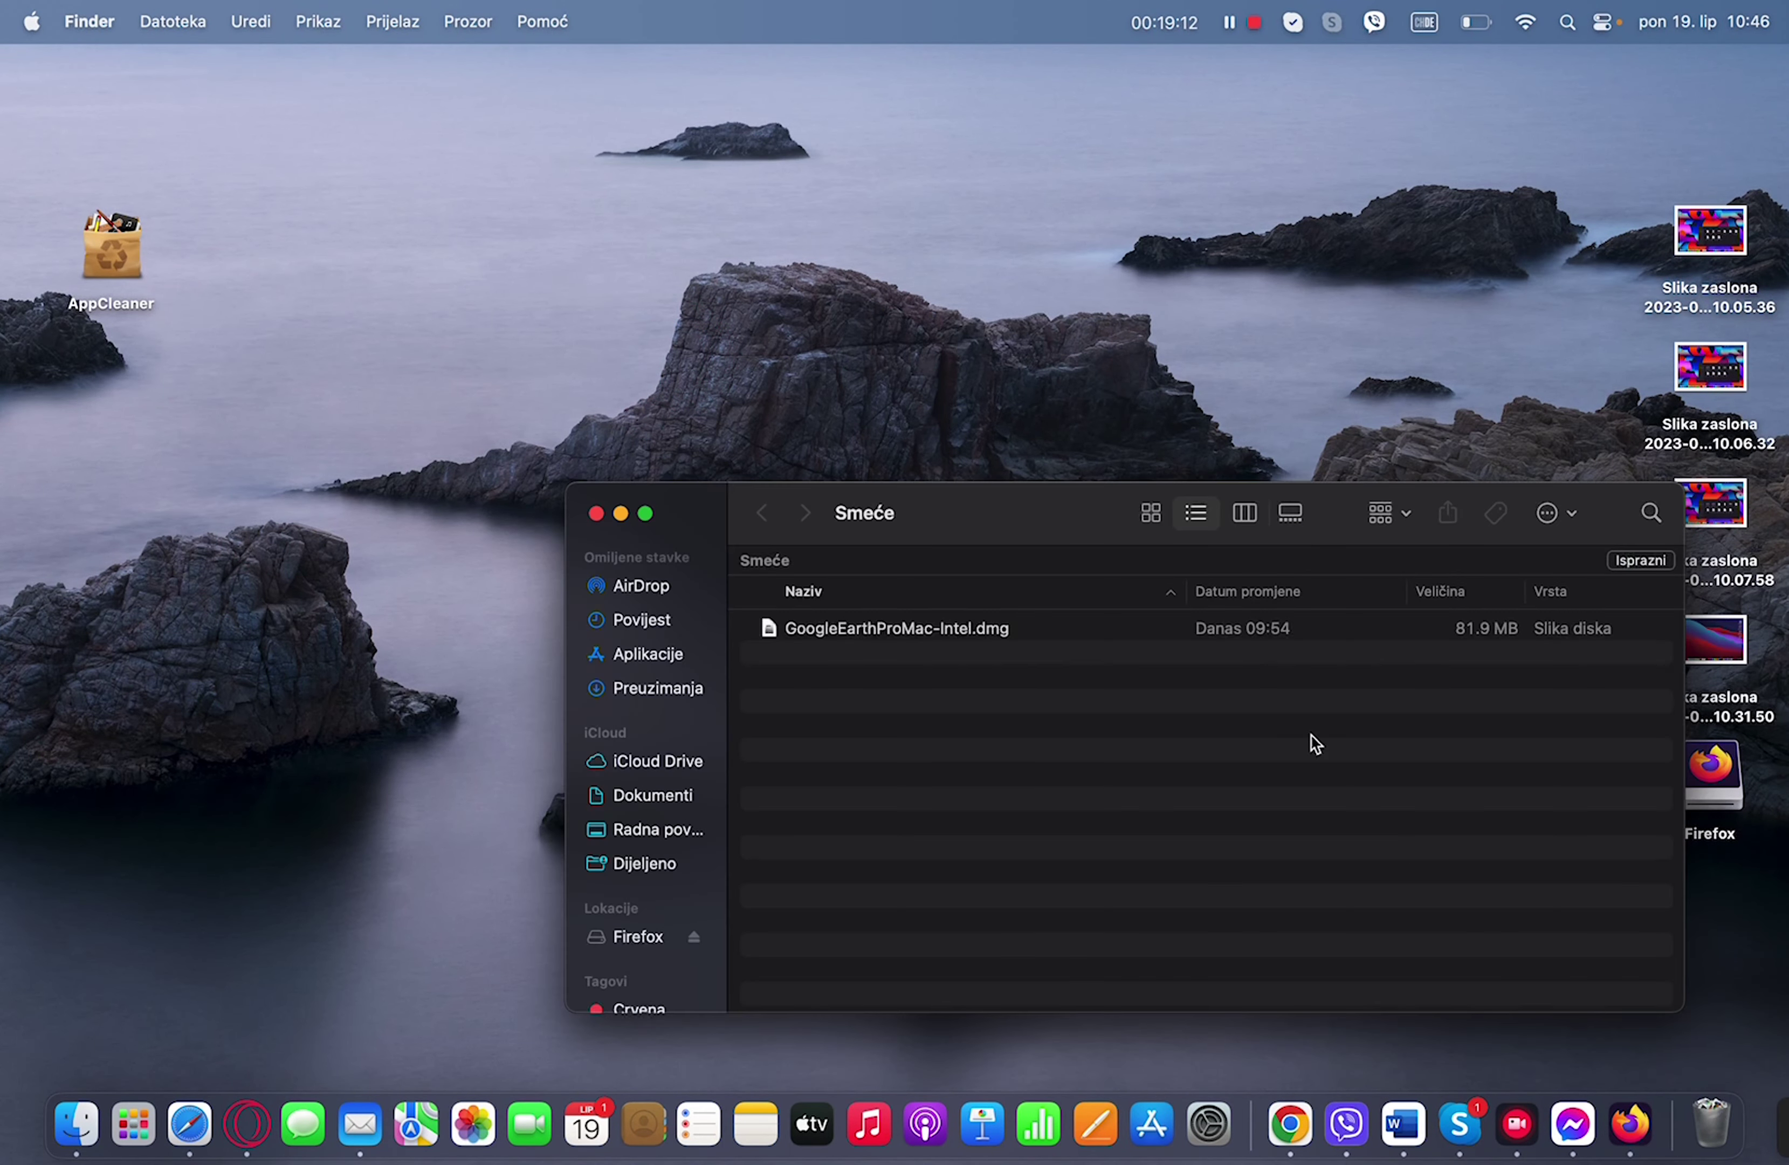
click(1389, 512)
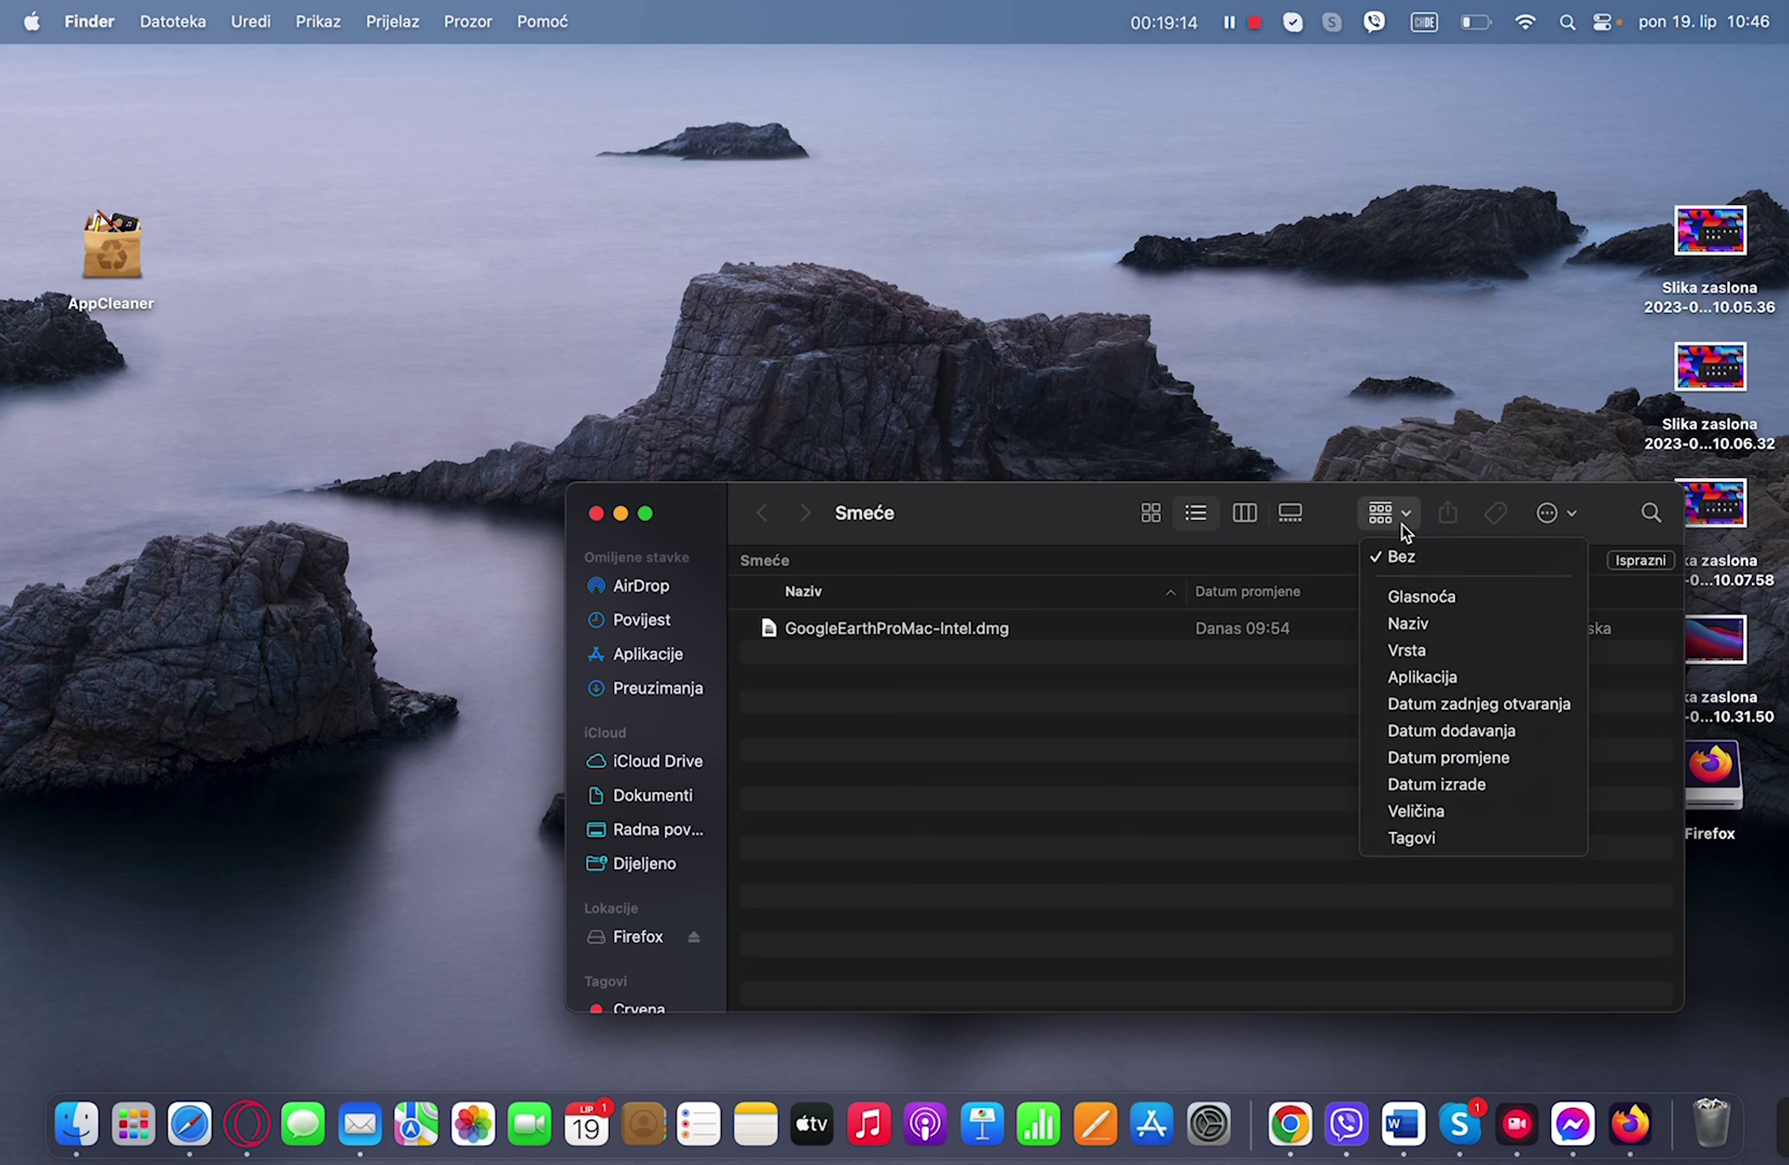
click(1001, 502)
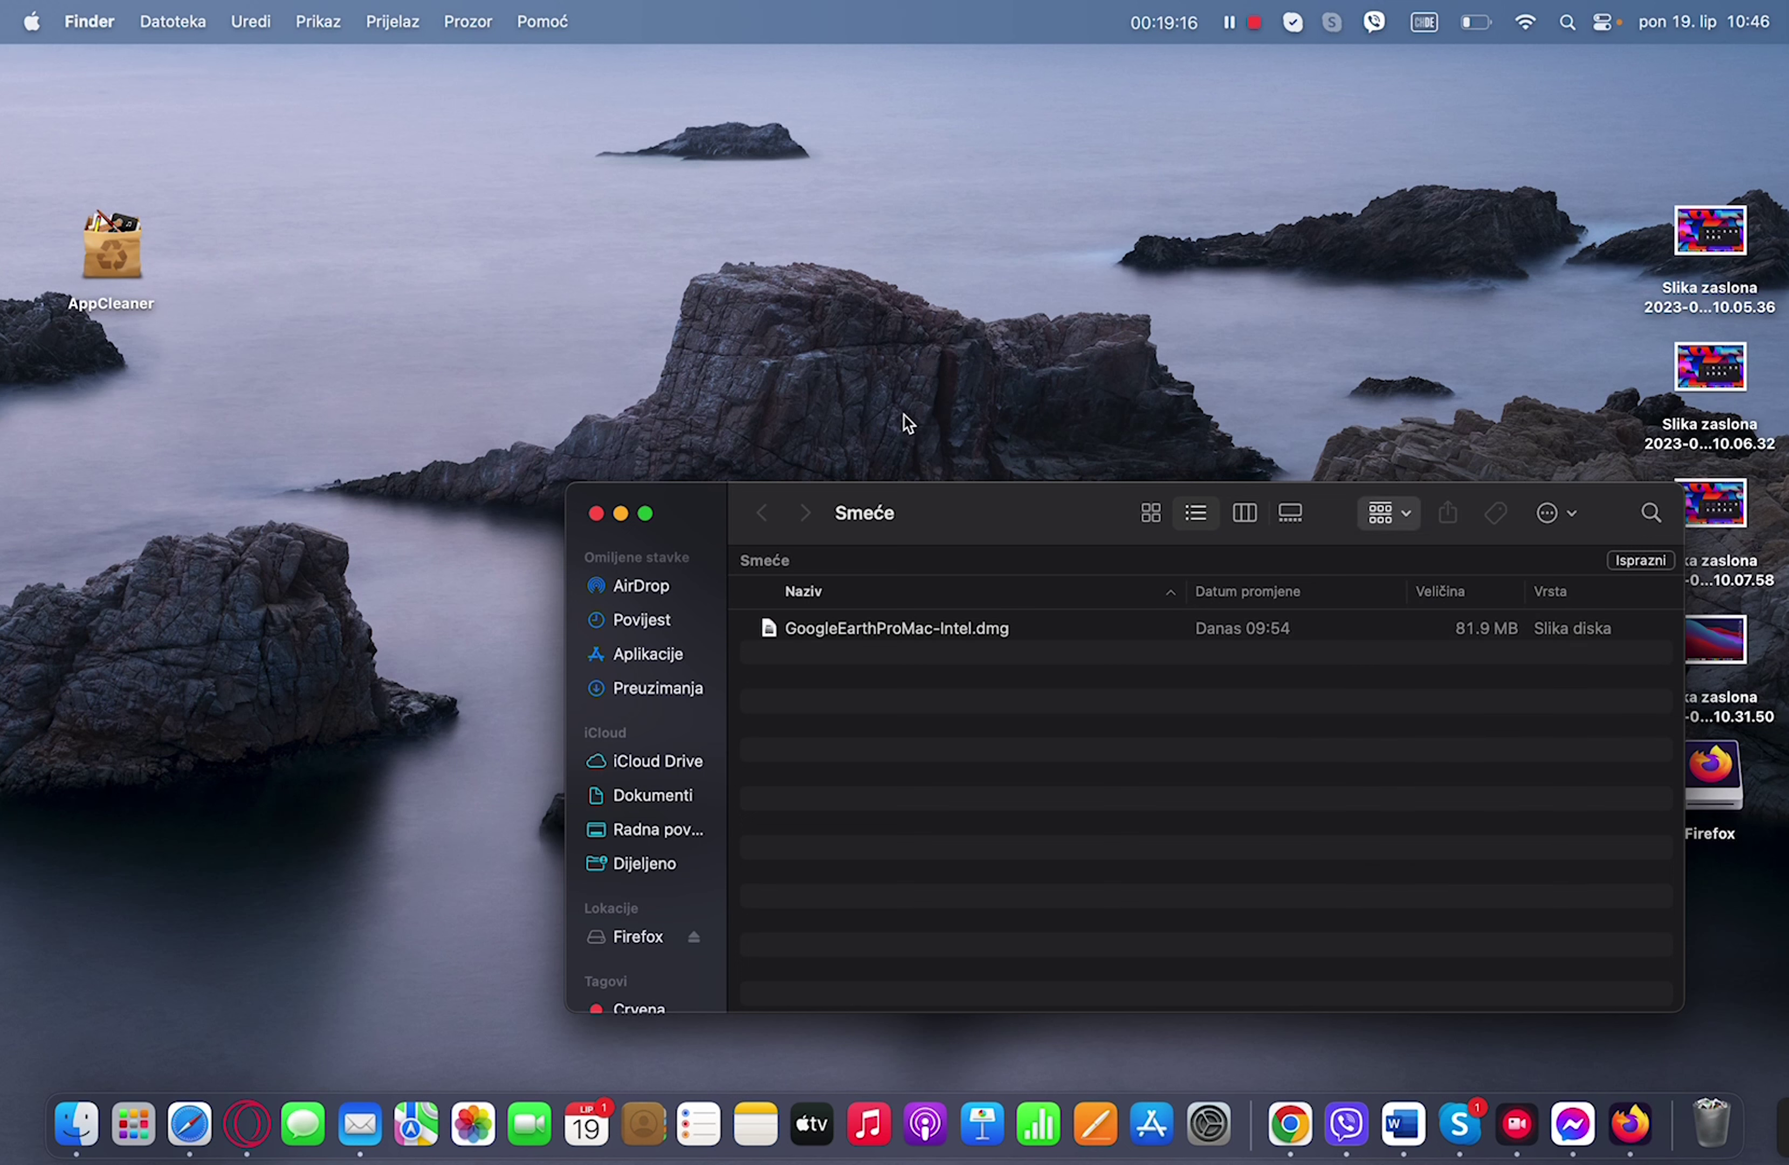
click(1554, 514)
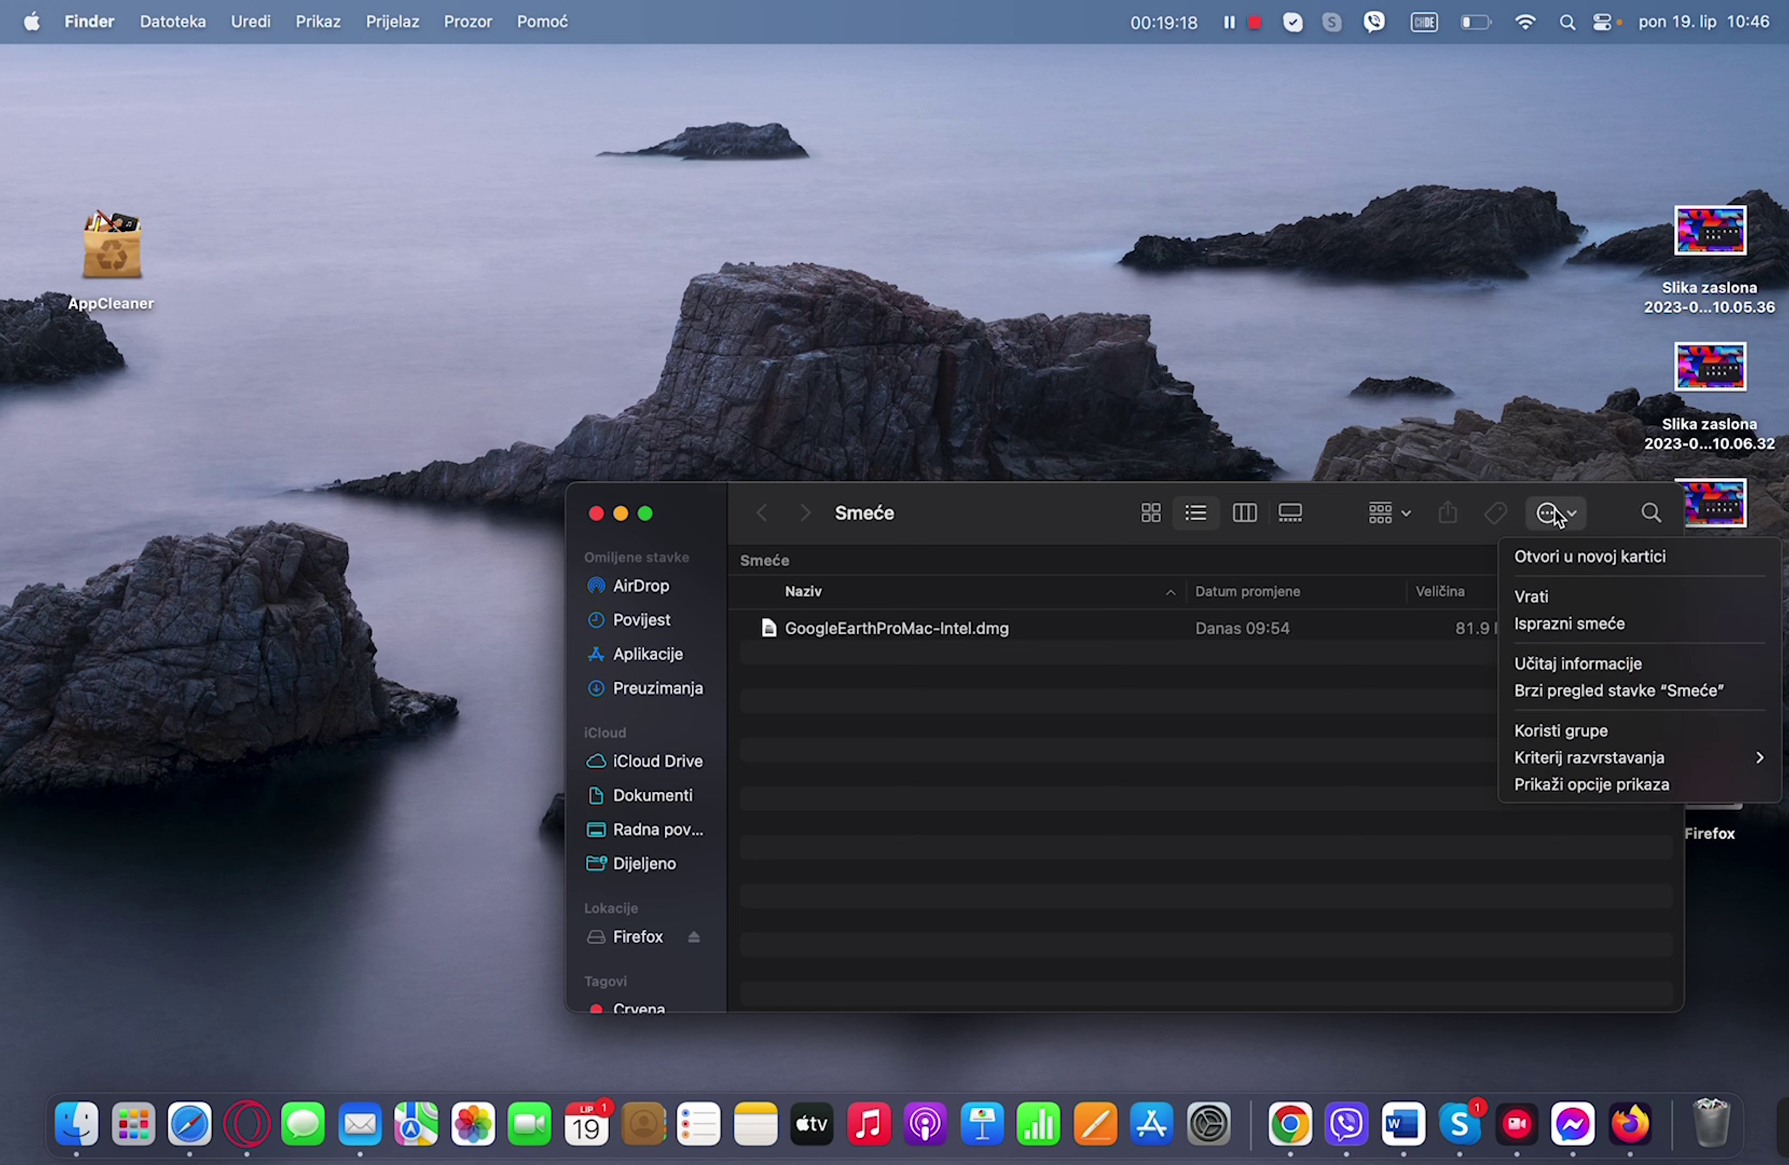
click(1590, 624)
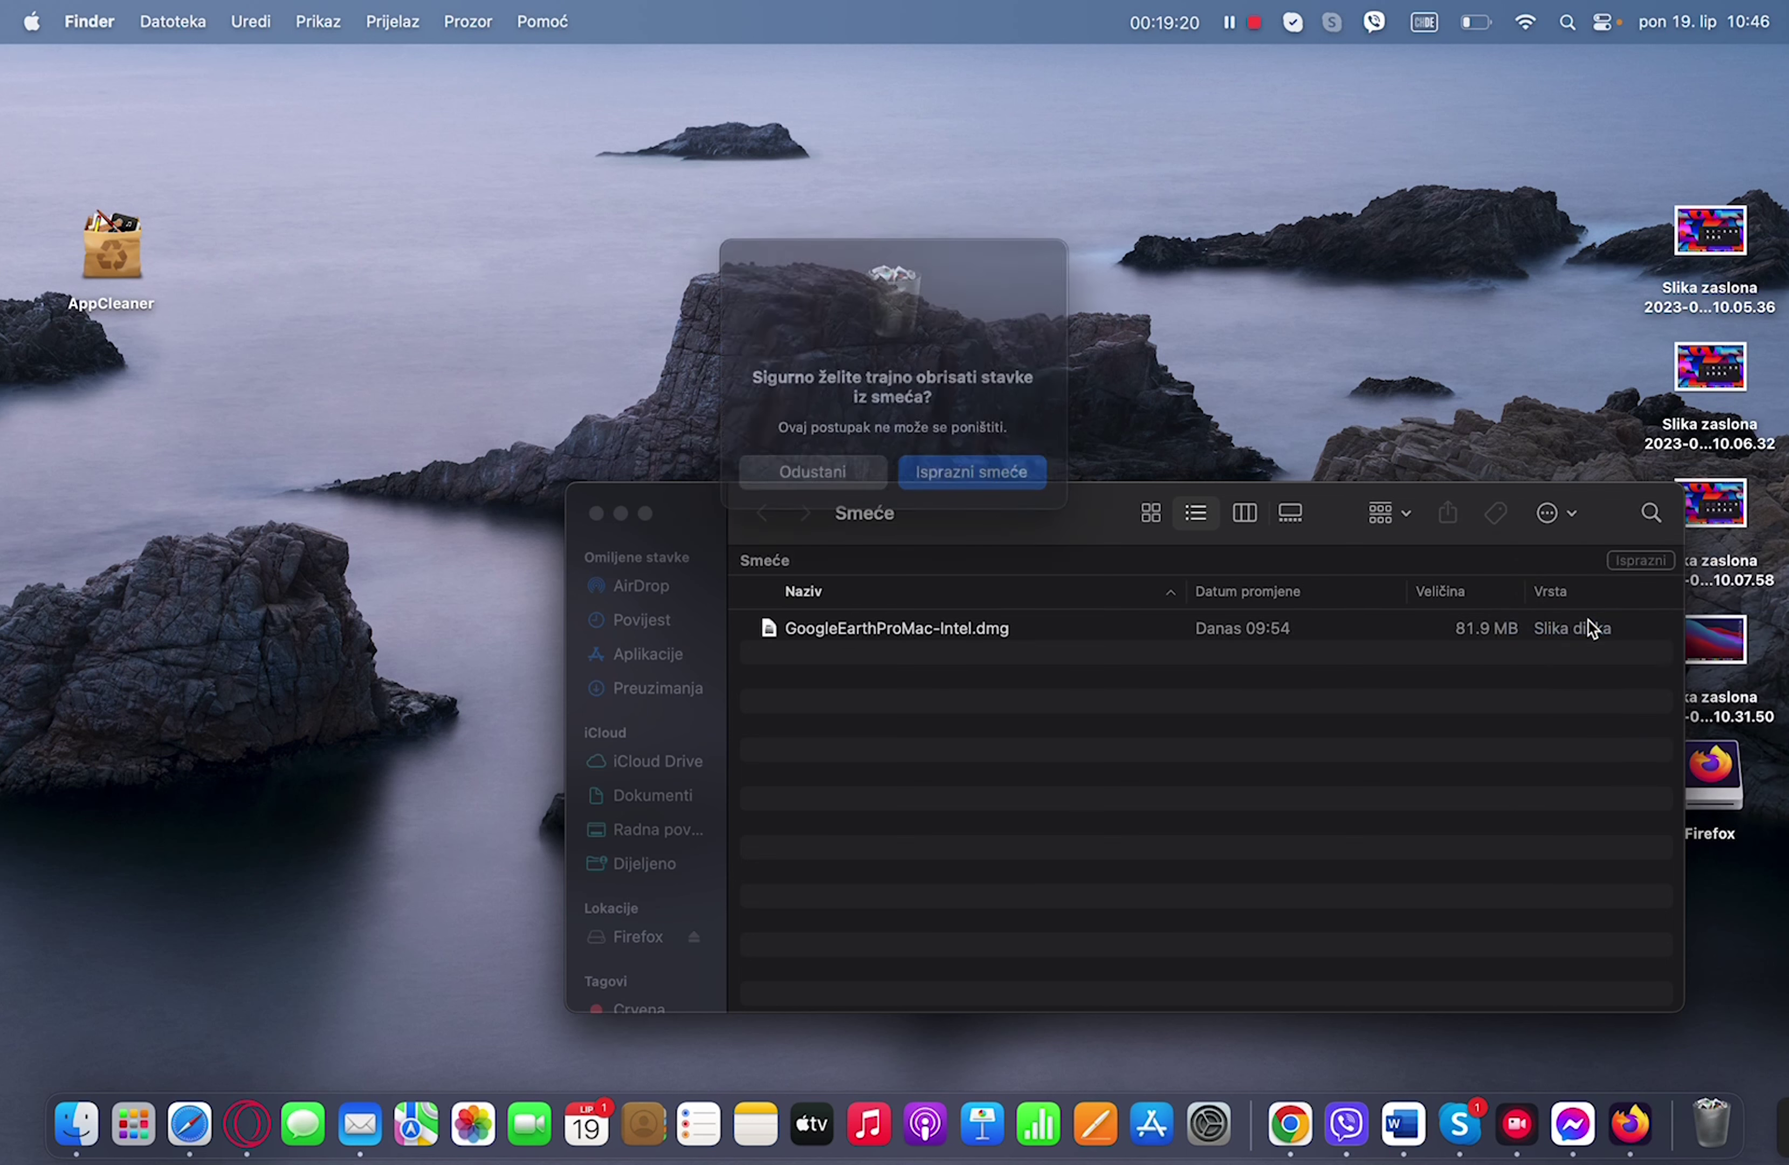
click(979, 483)
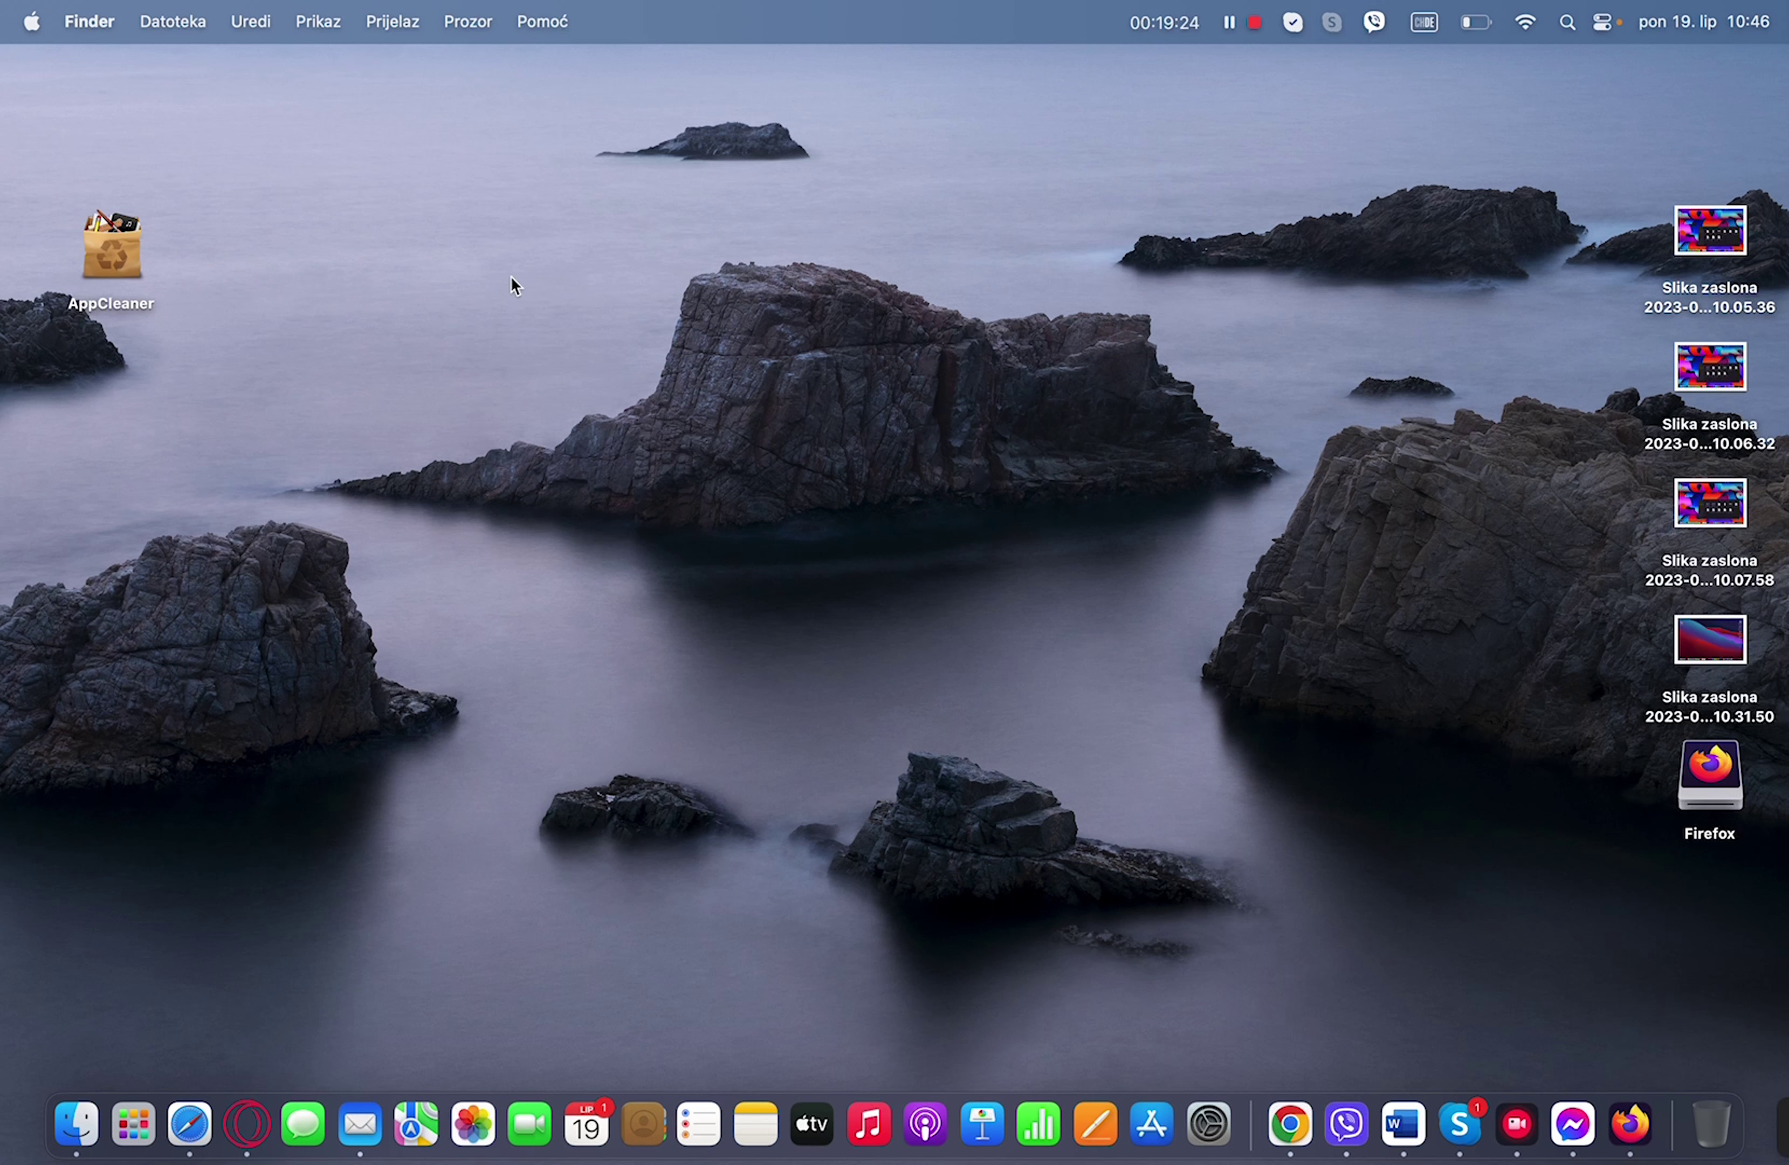
- Move the AppCleaner icon to the upper-left corner of the desktop
drag(125, 249, 87, 135)
click(371, 346)
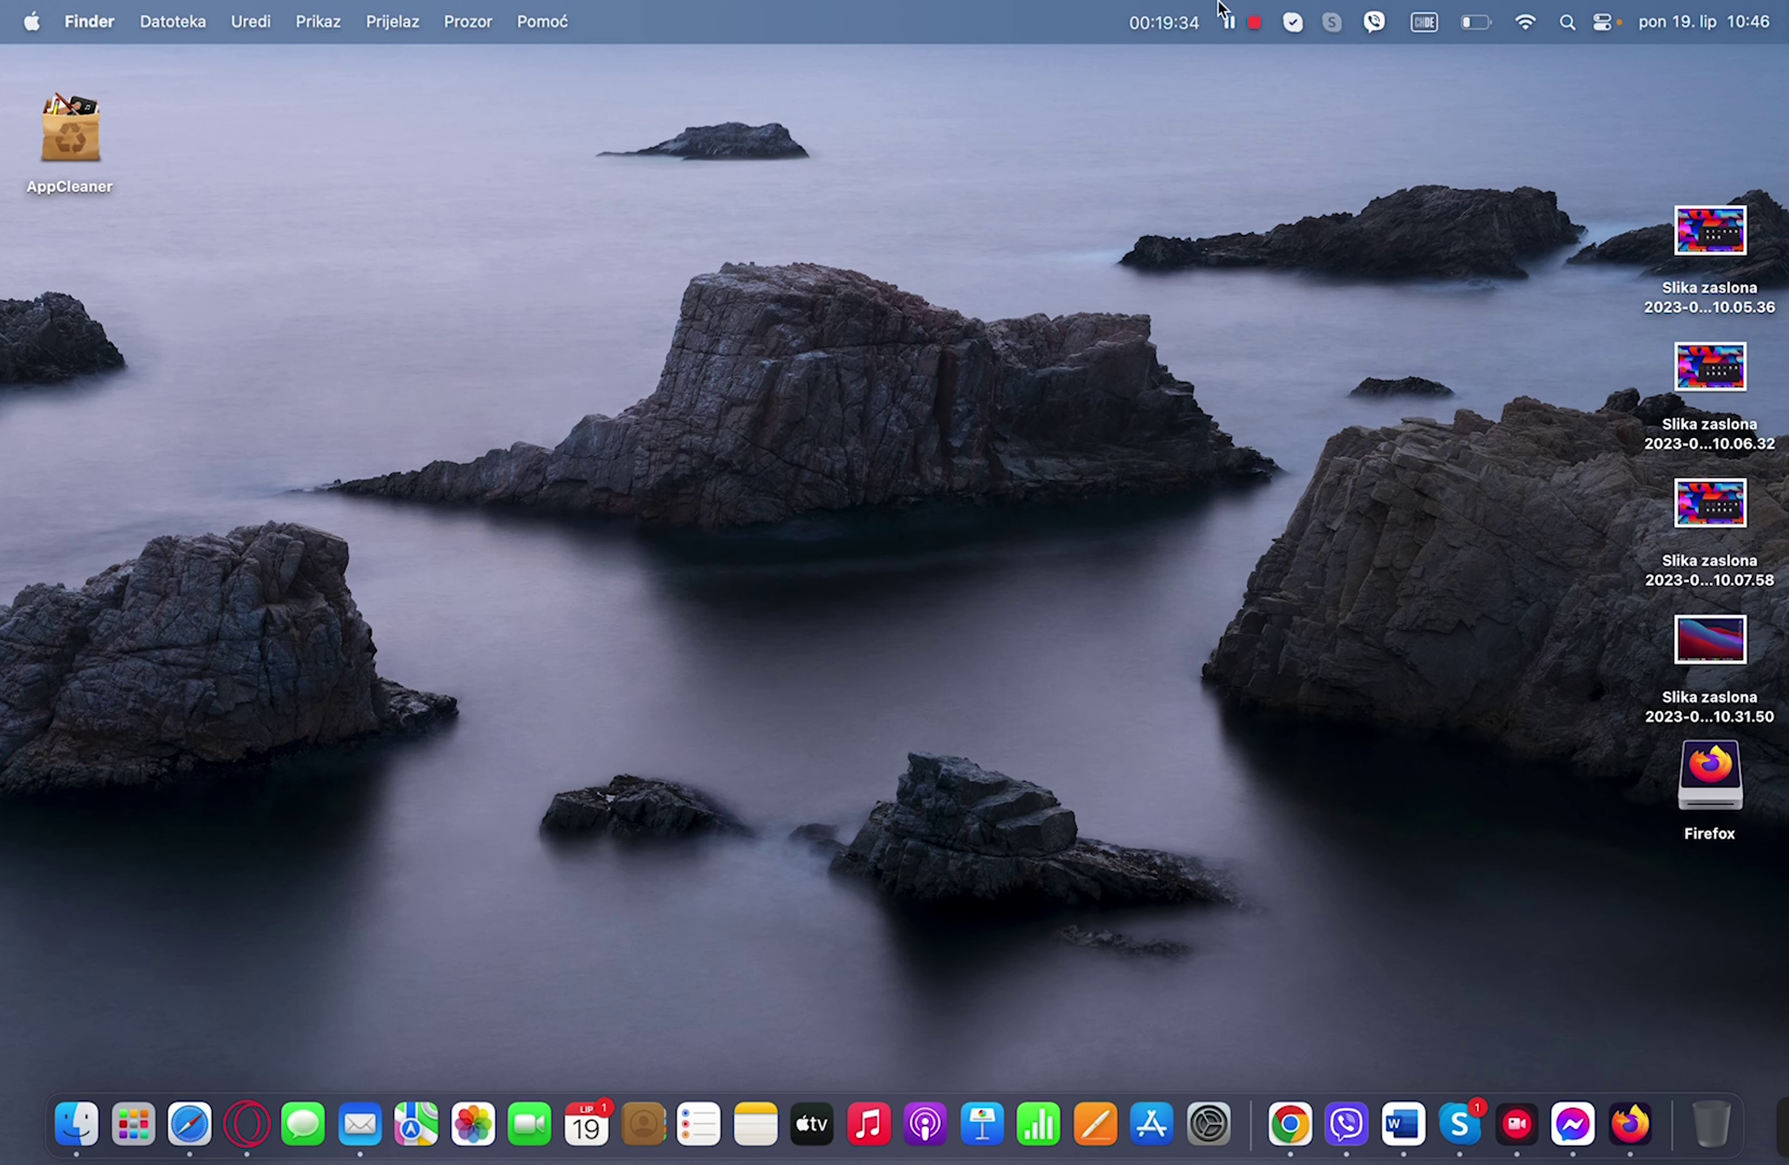
- Browse both pages of apps in Launchpad and return to the desktop
click(142, 1127)
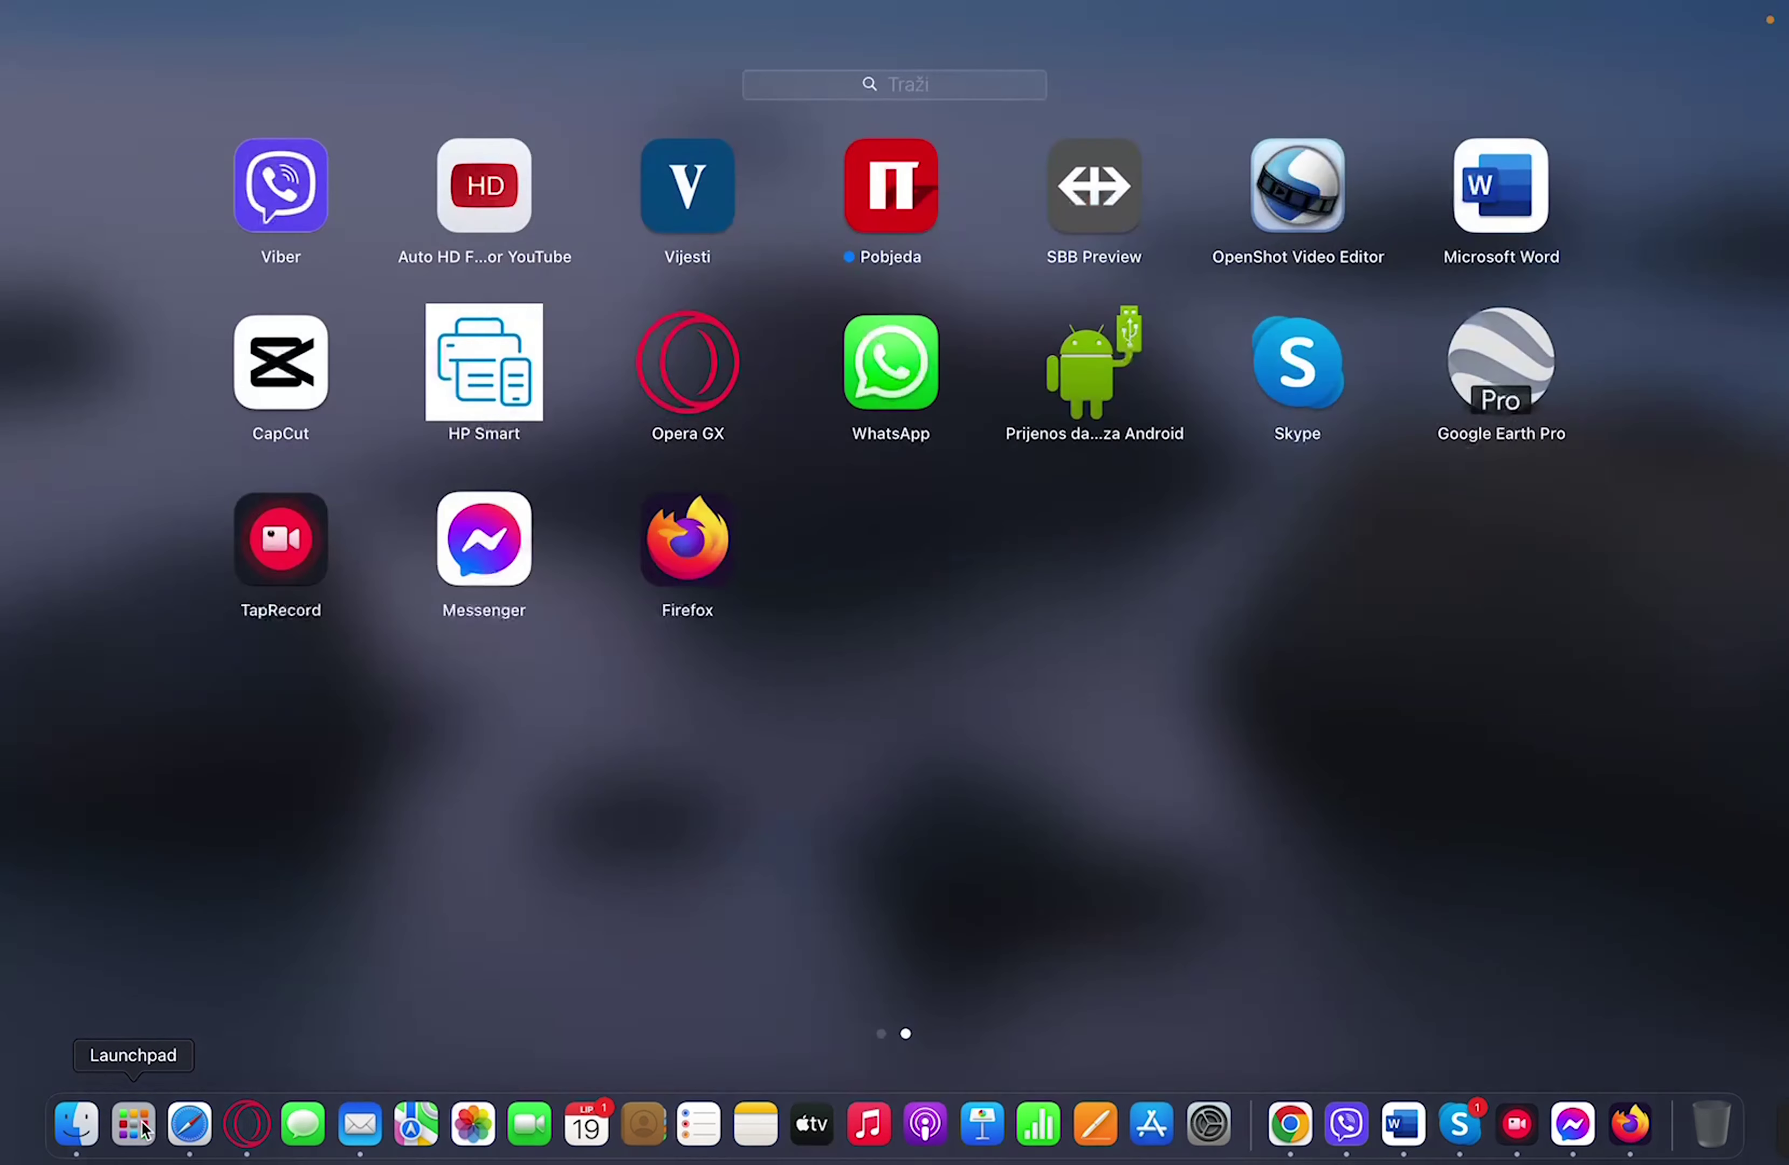
drag(280, 962, 632, 951)
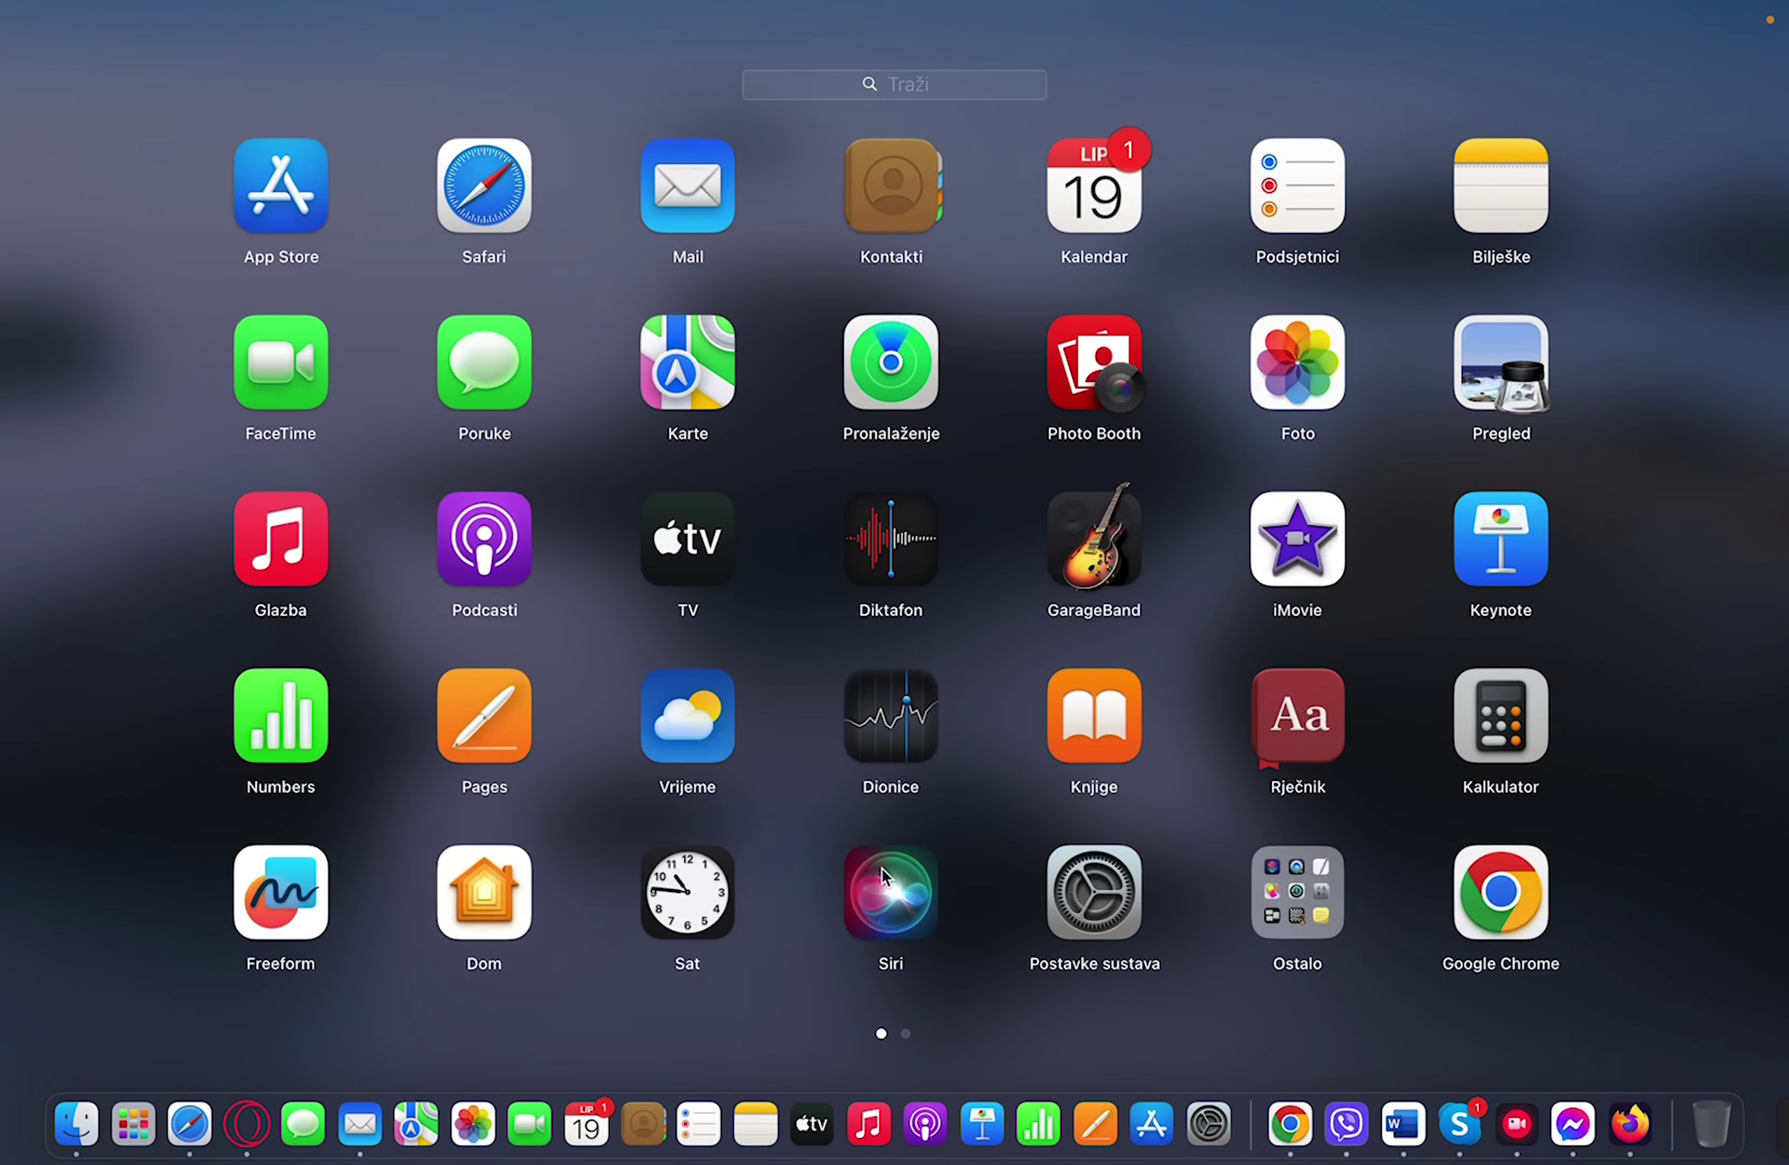
click(1161, 819)
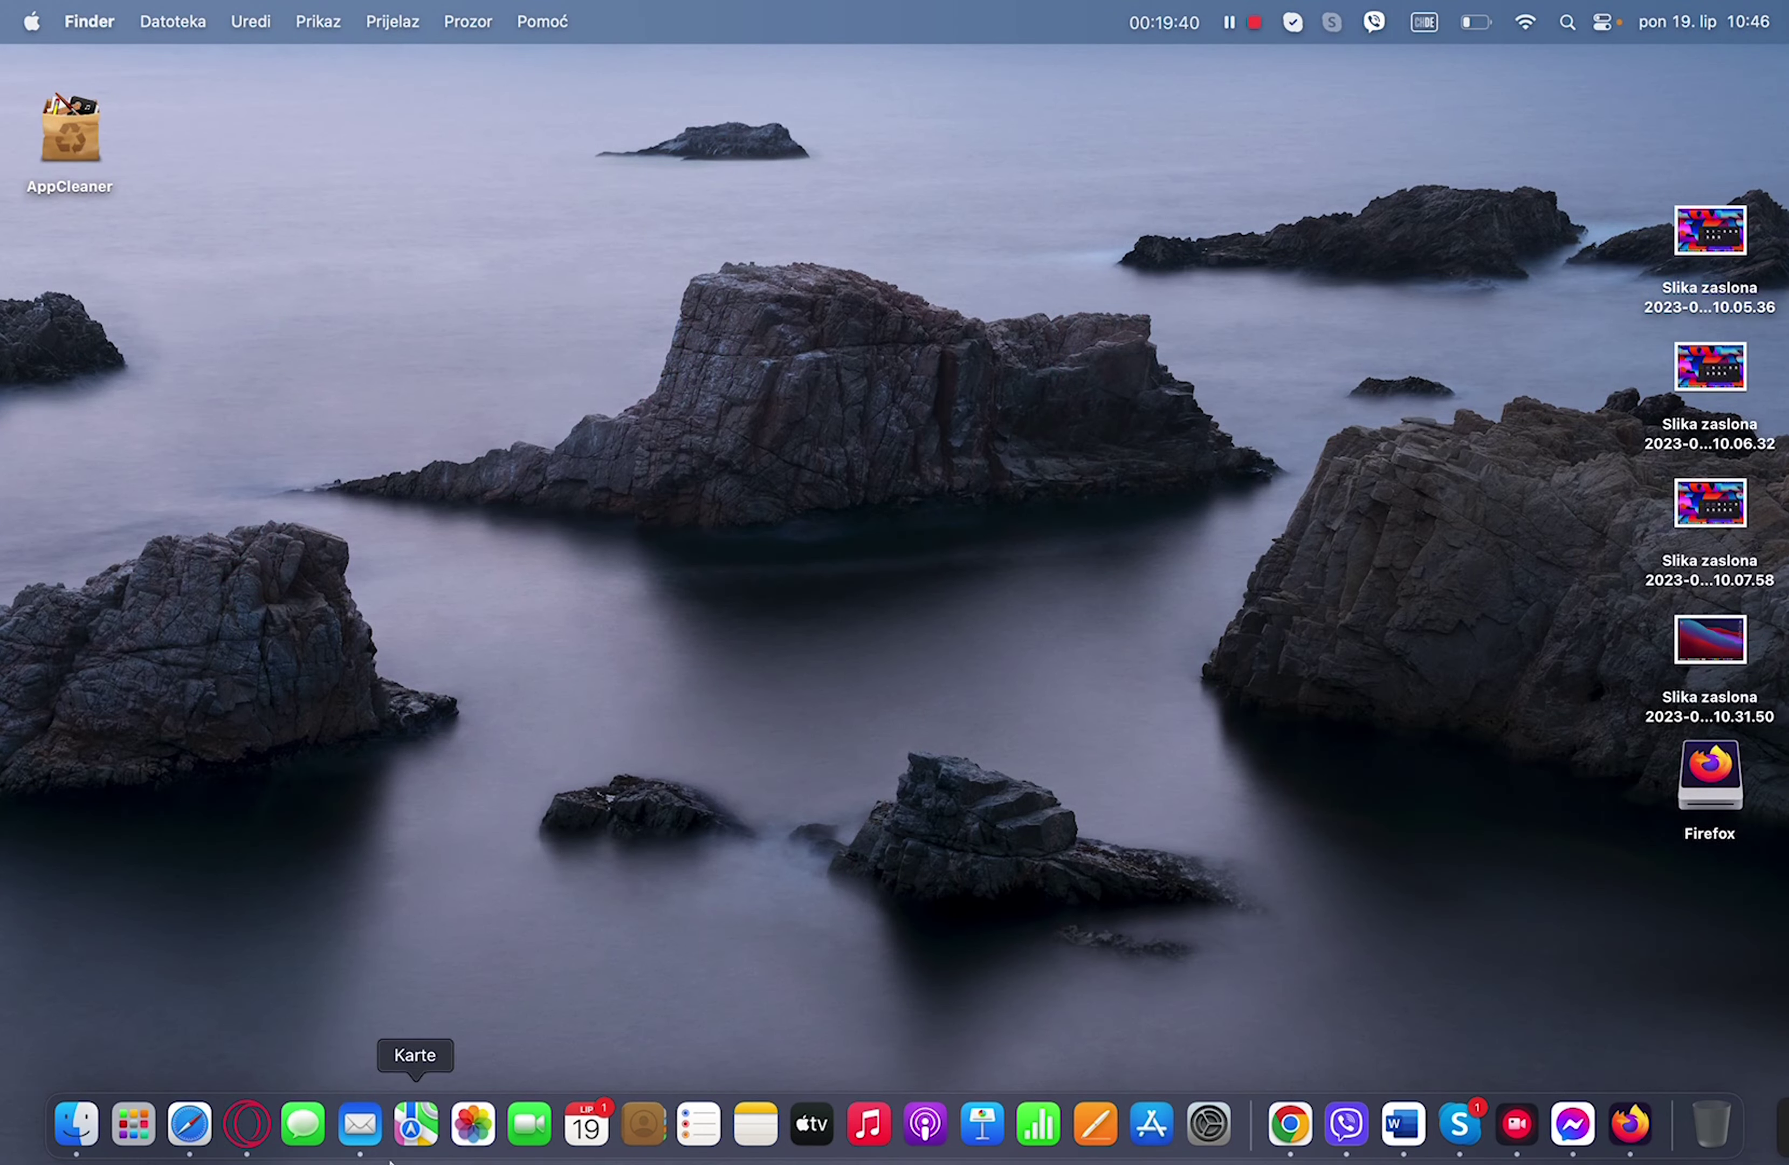
click(134, 1124)
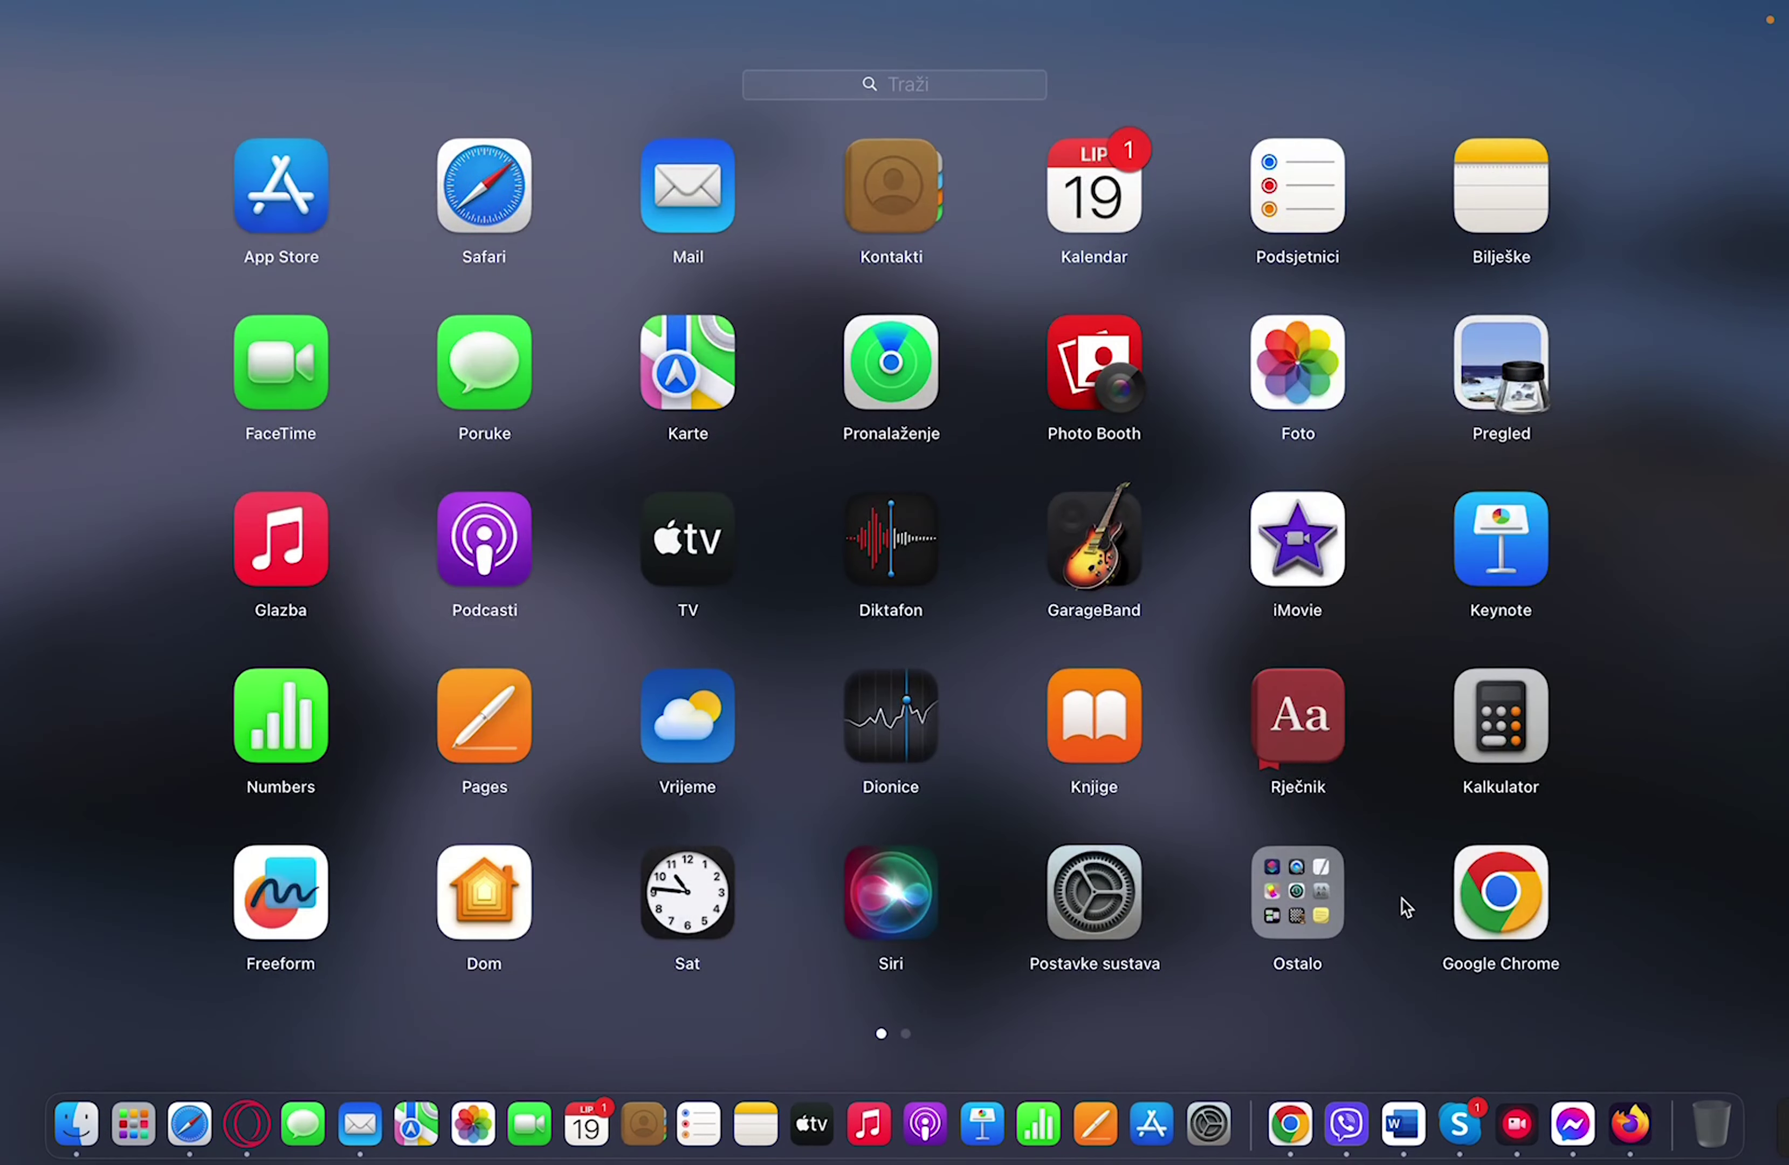
drag(1406, 902, 858, 911)
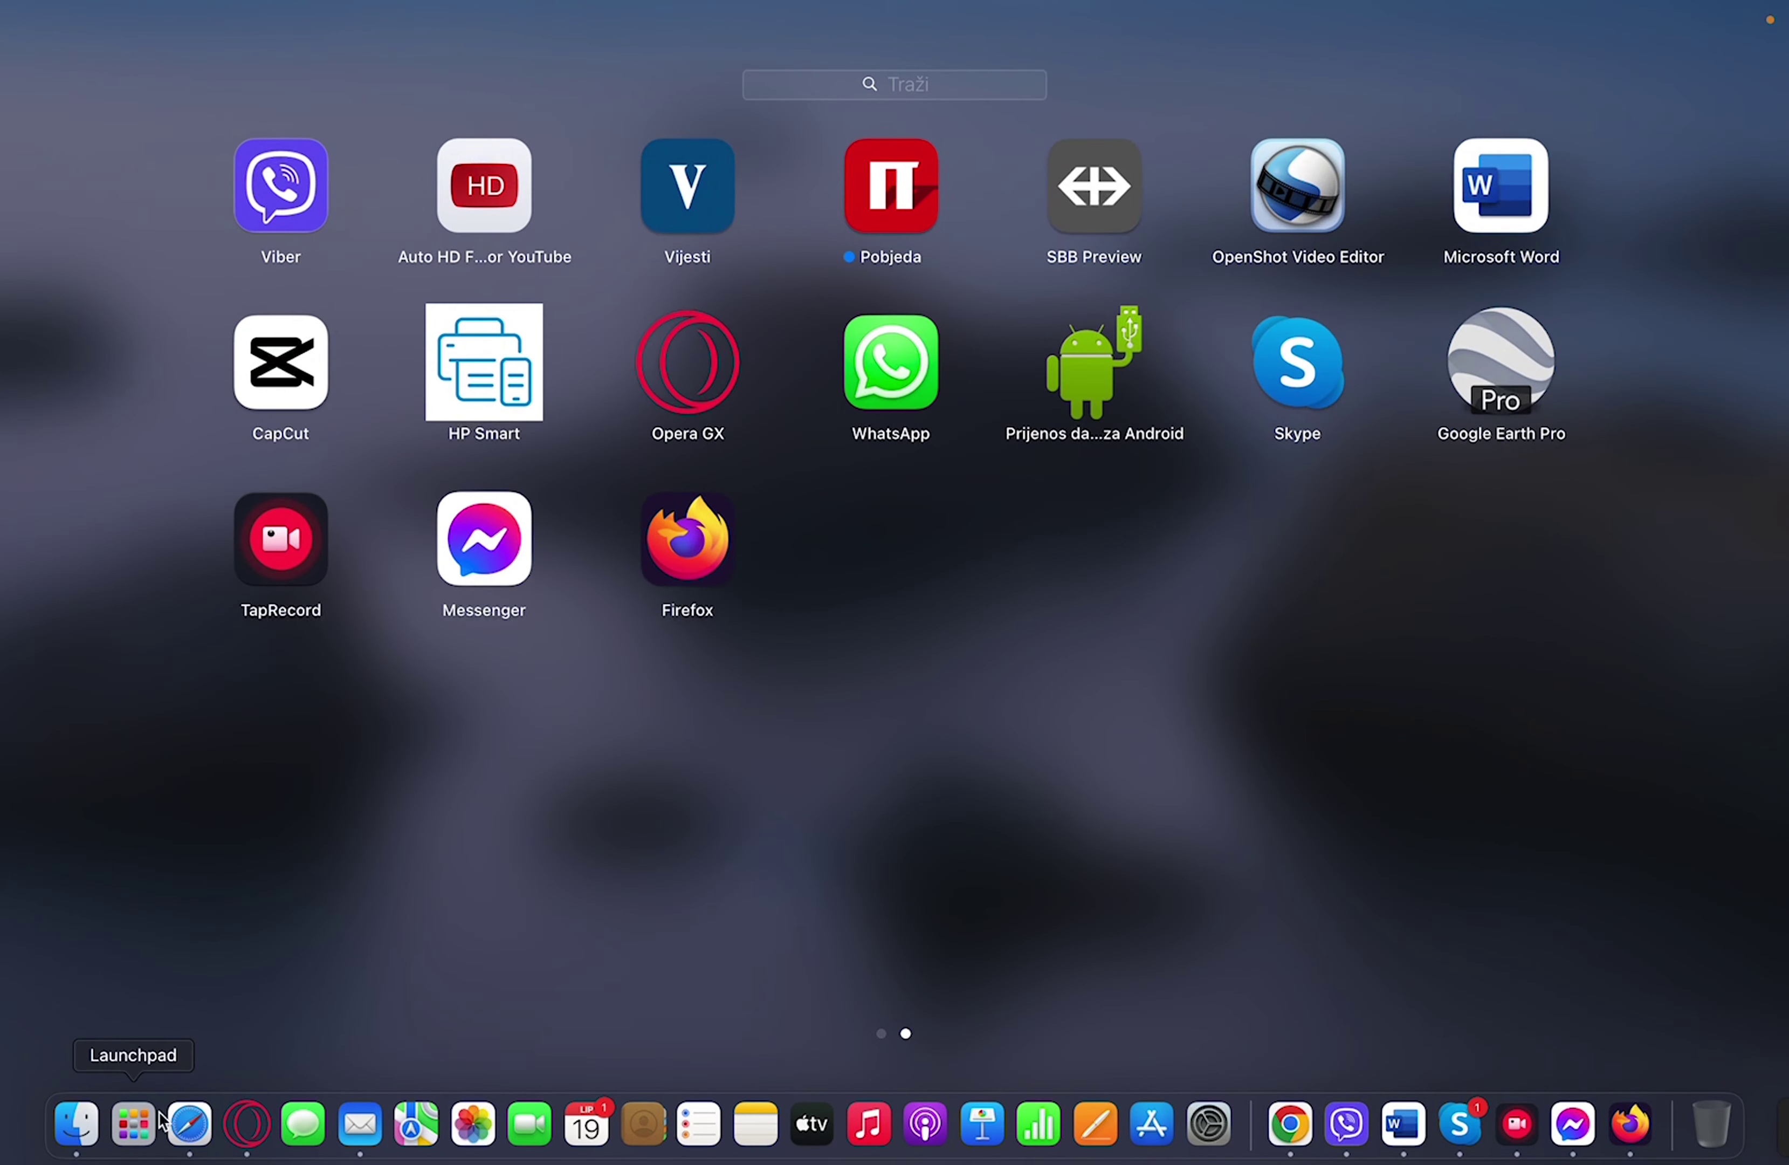
click(138, 1121)
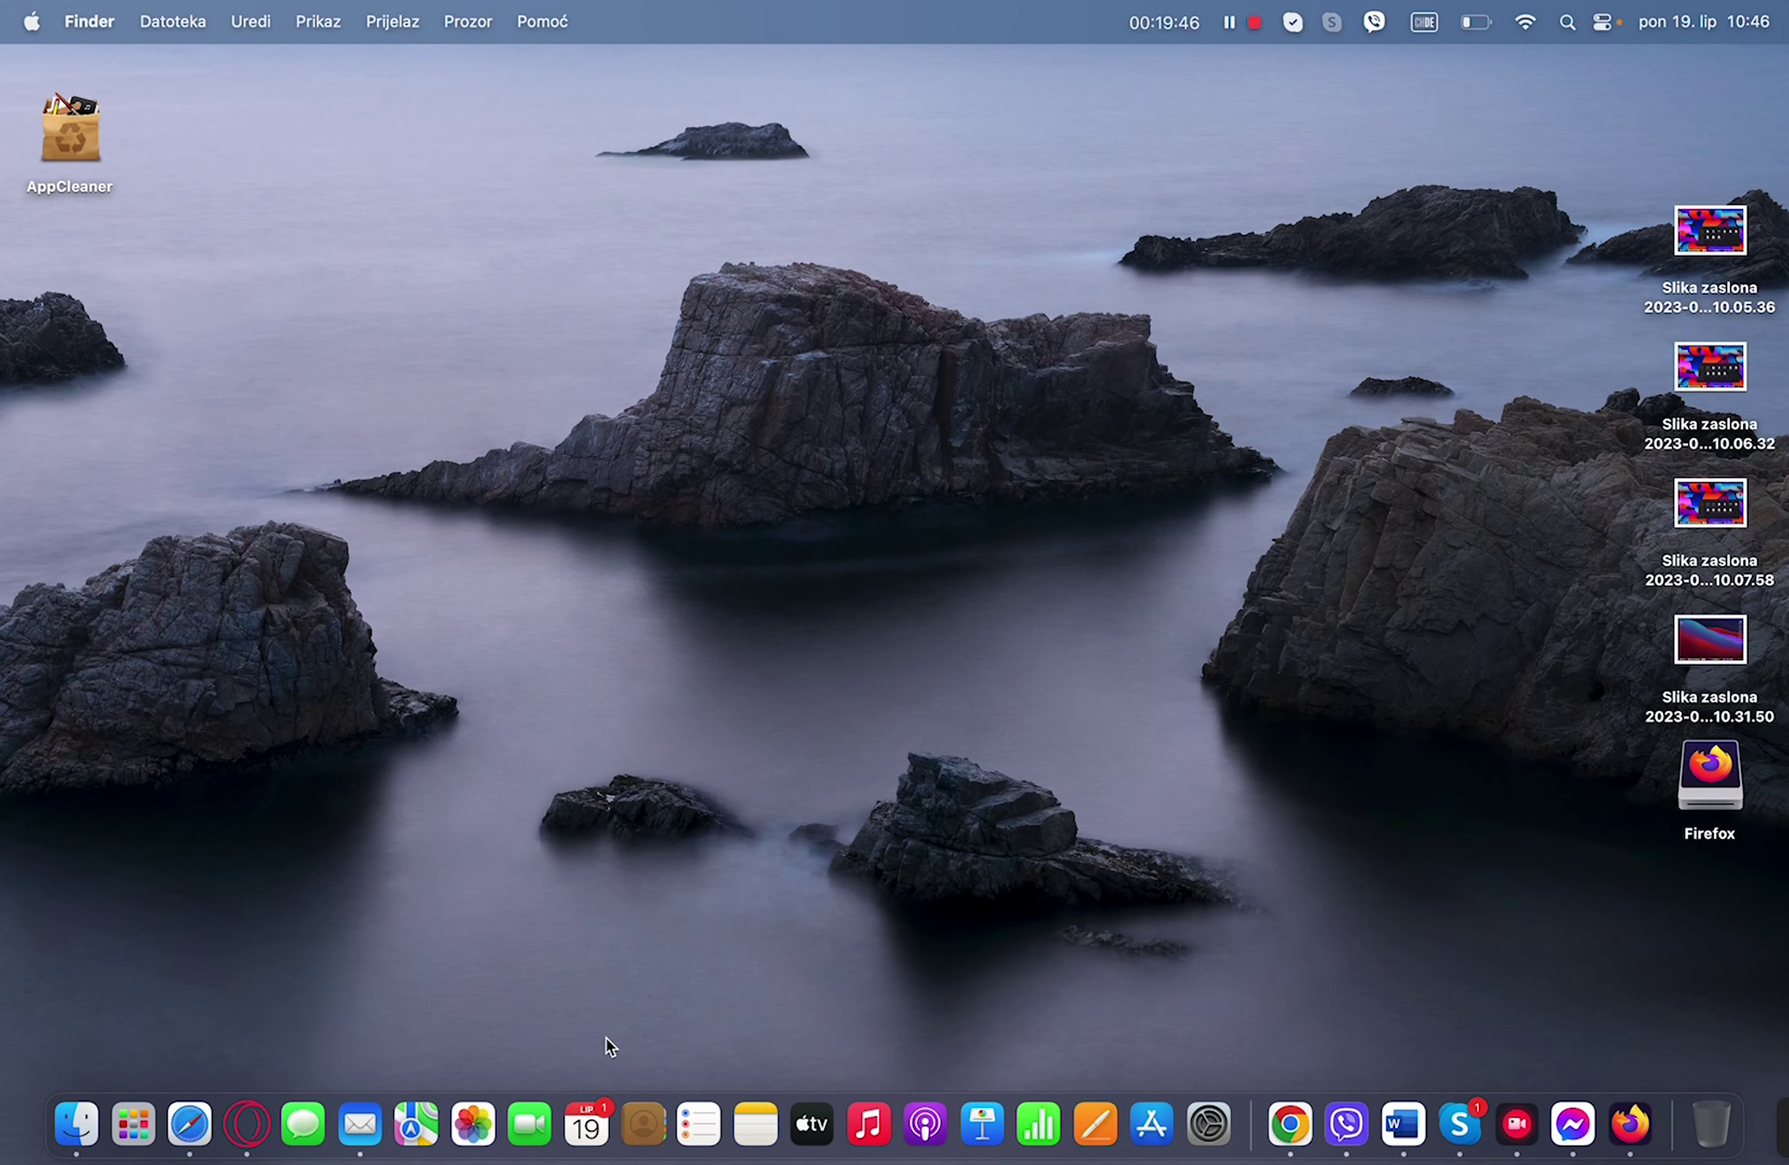
- Open FaceTime to view the recent calls and camera preview, and close its window
click(538, 1121)
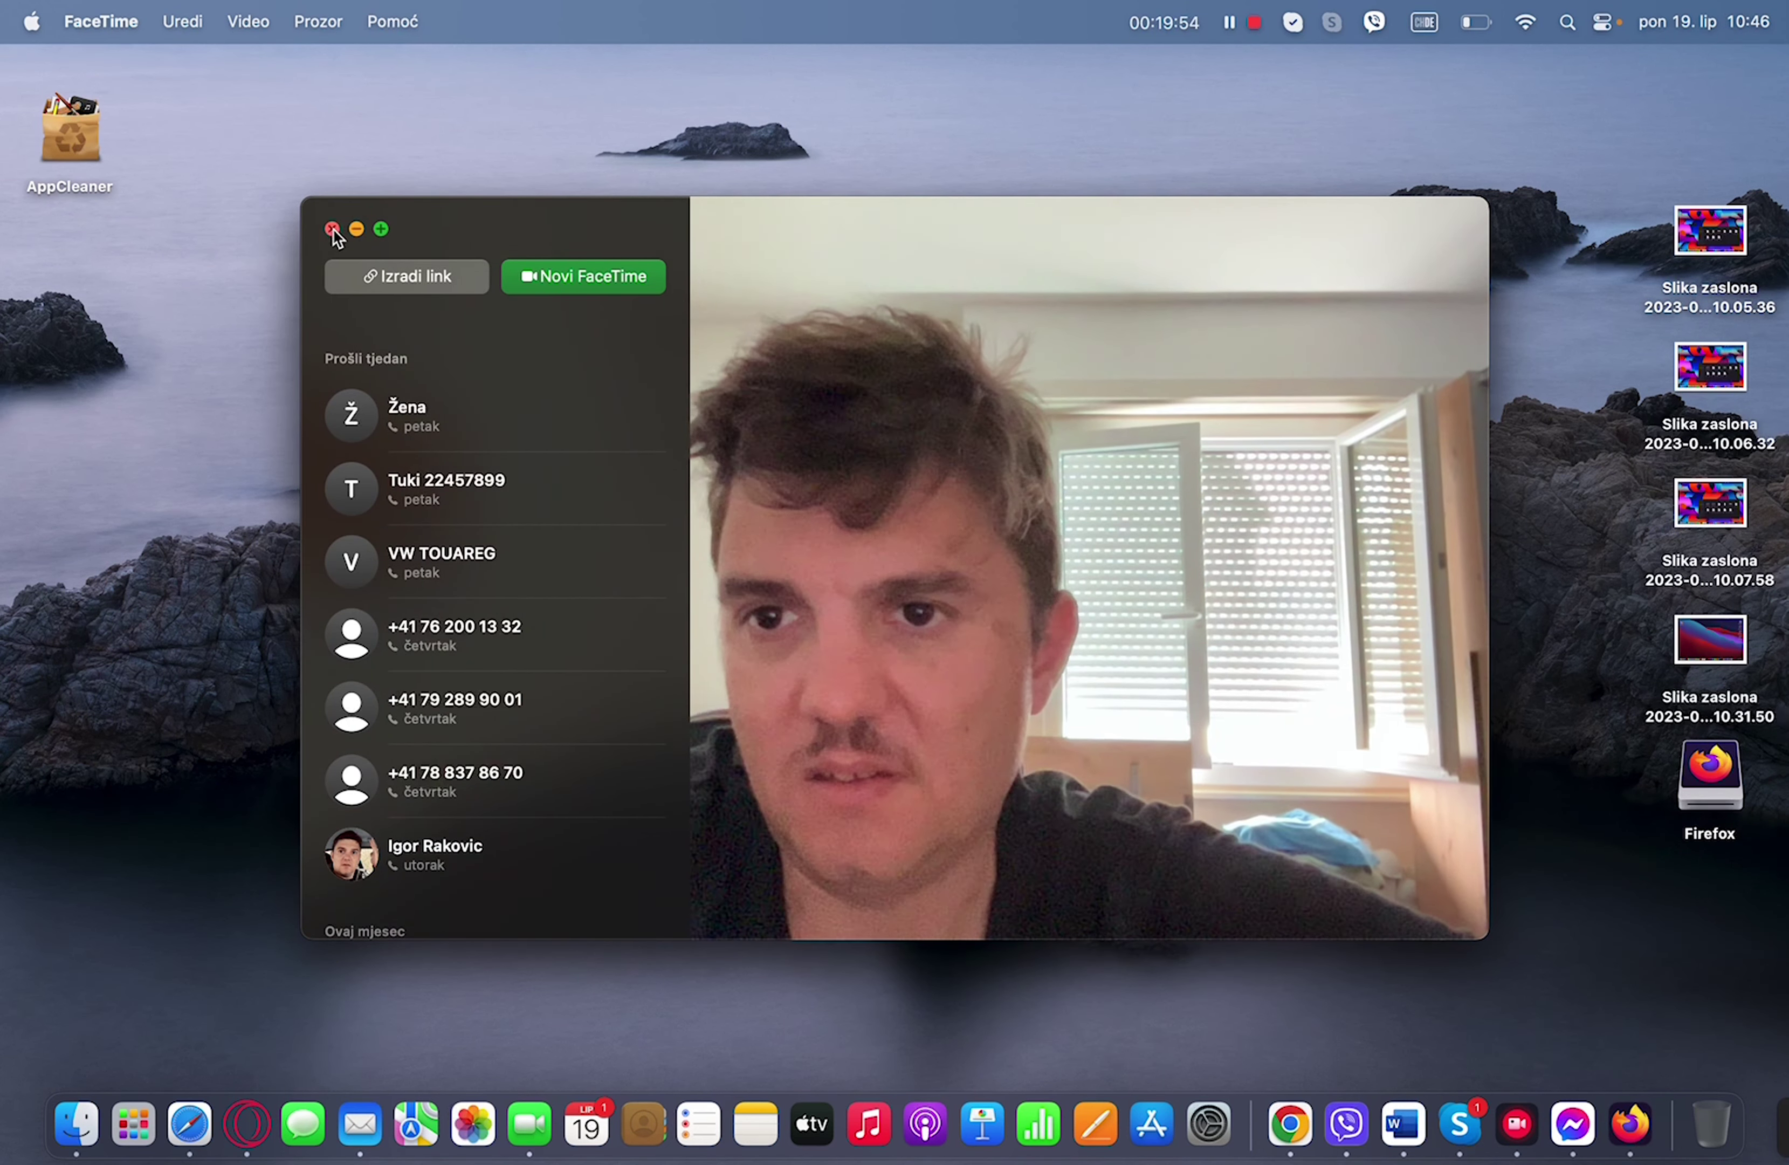
click(332, 229)
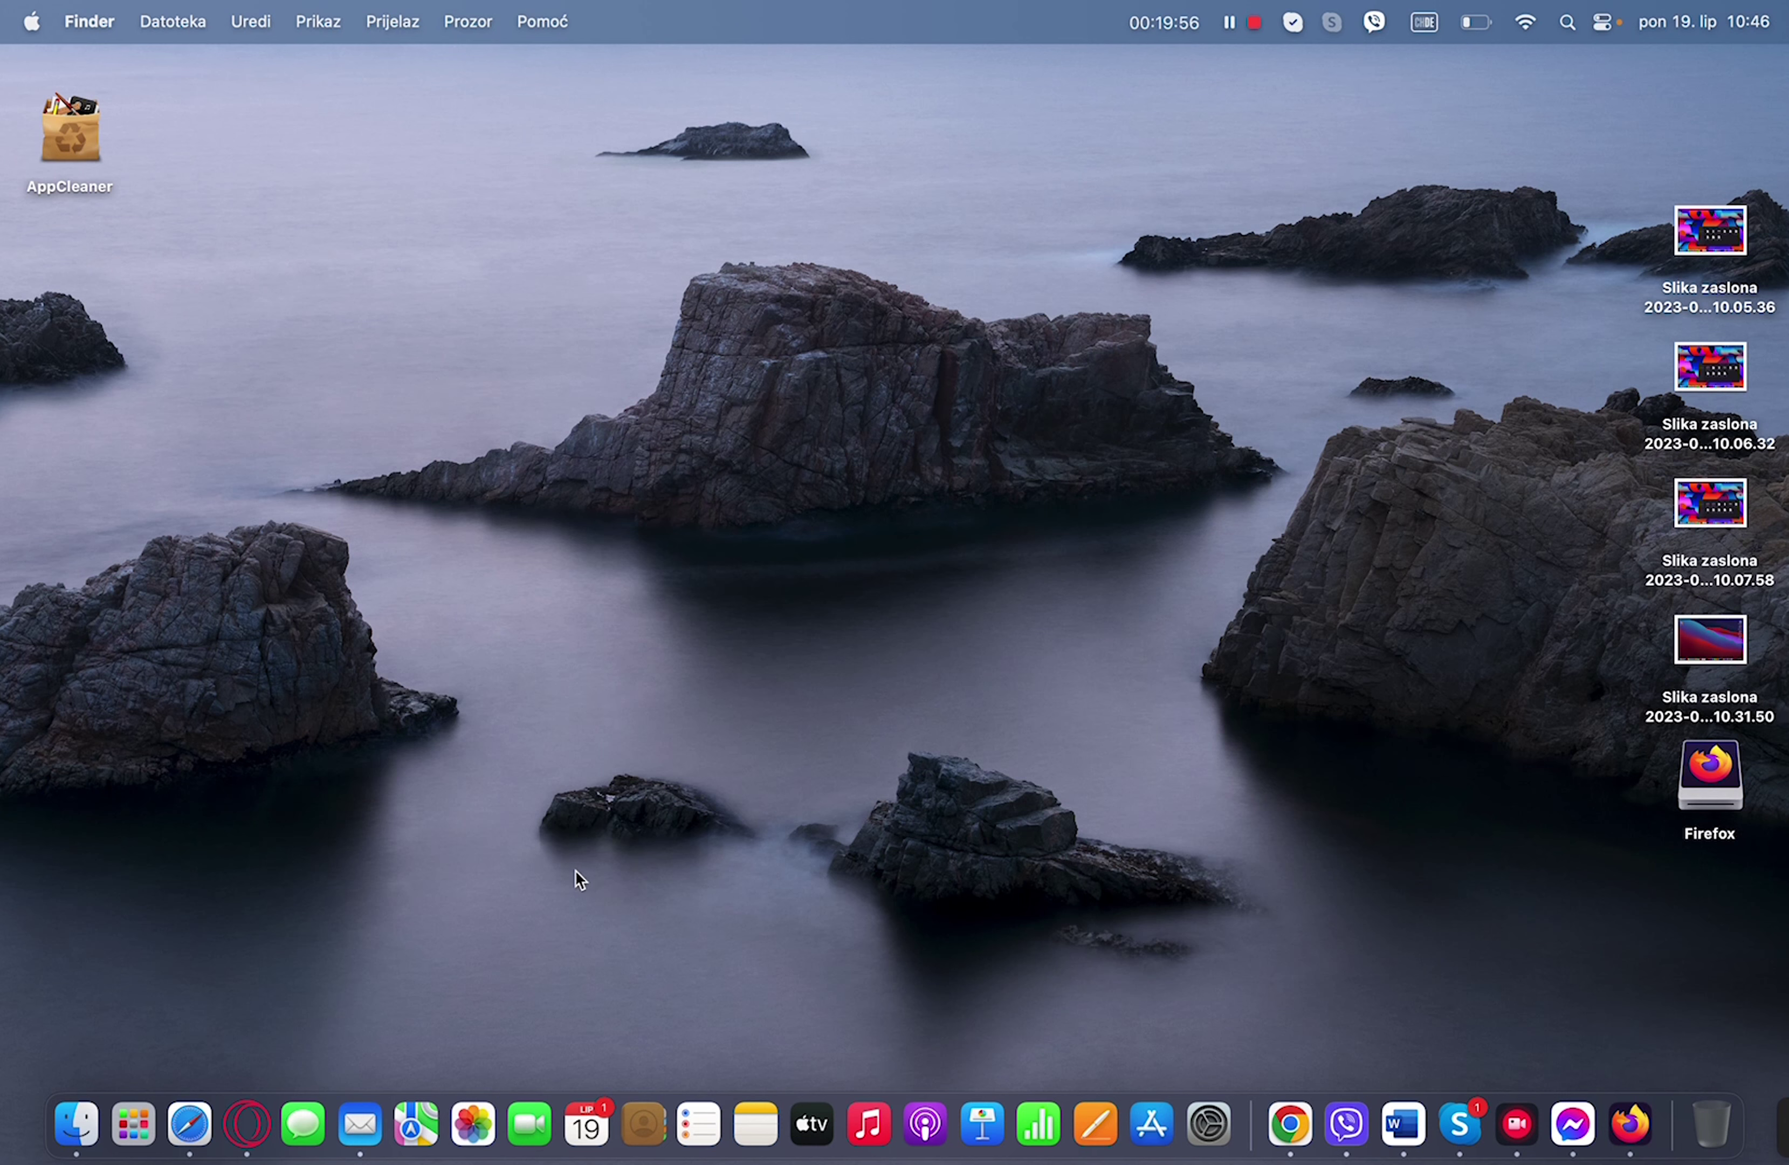
- Look through the Launchpad pages and launch Photo Booth from the first page
click(141, 1126)
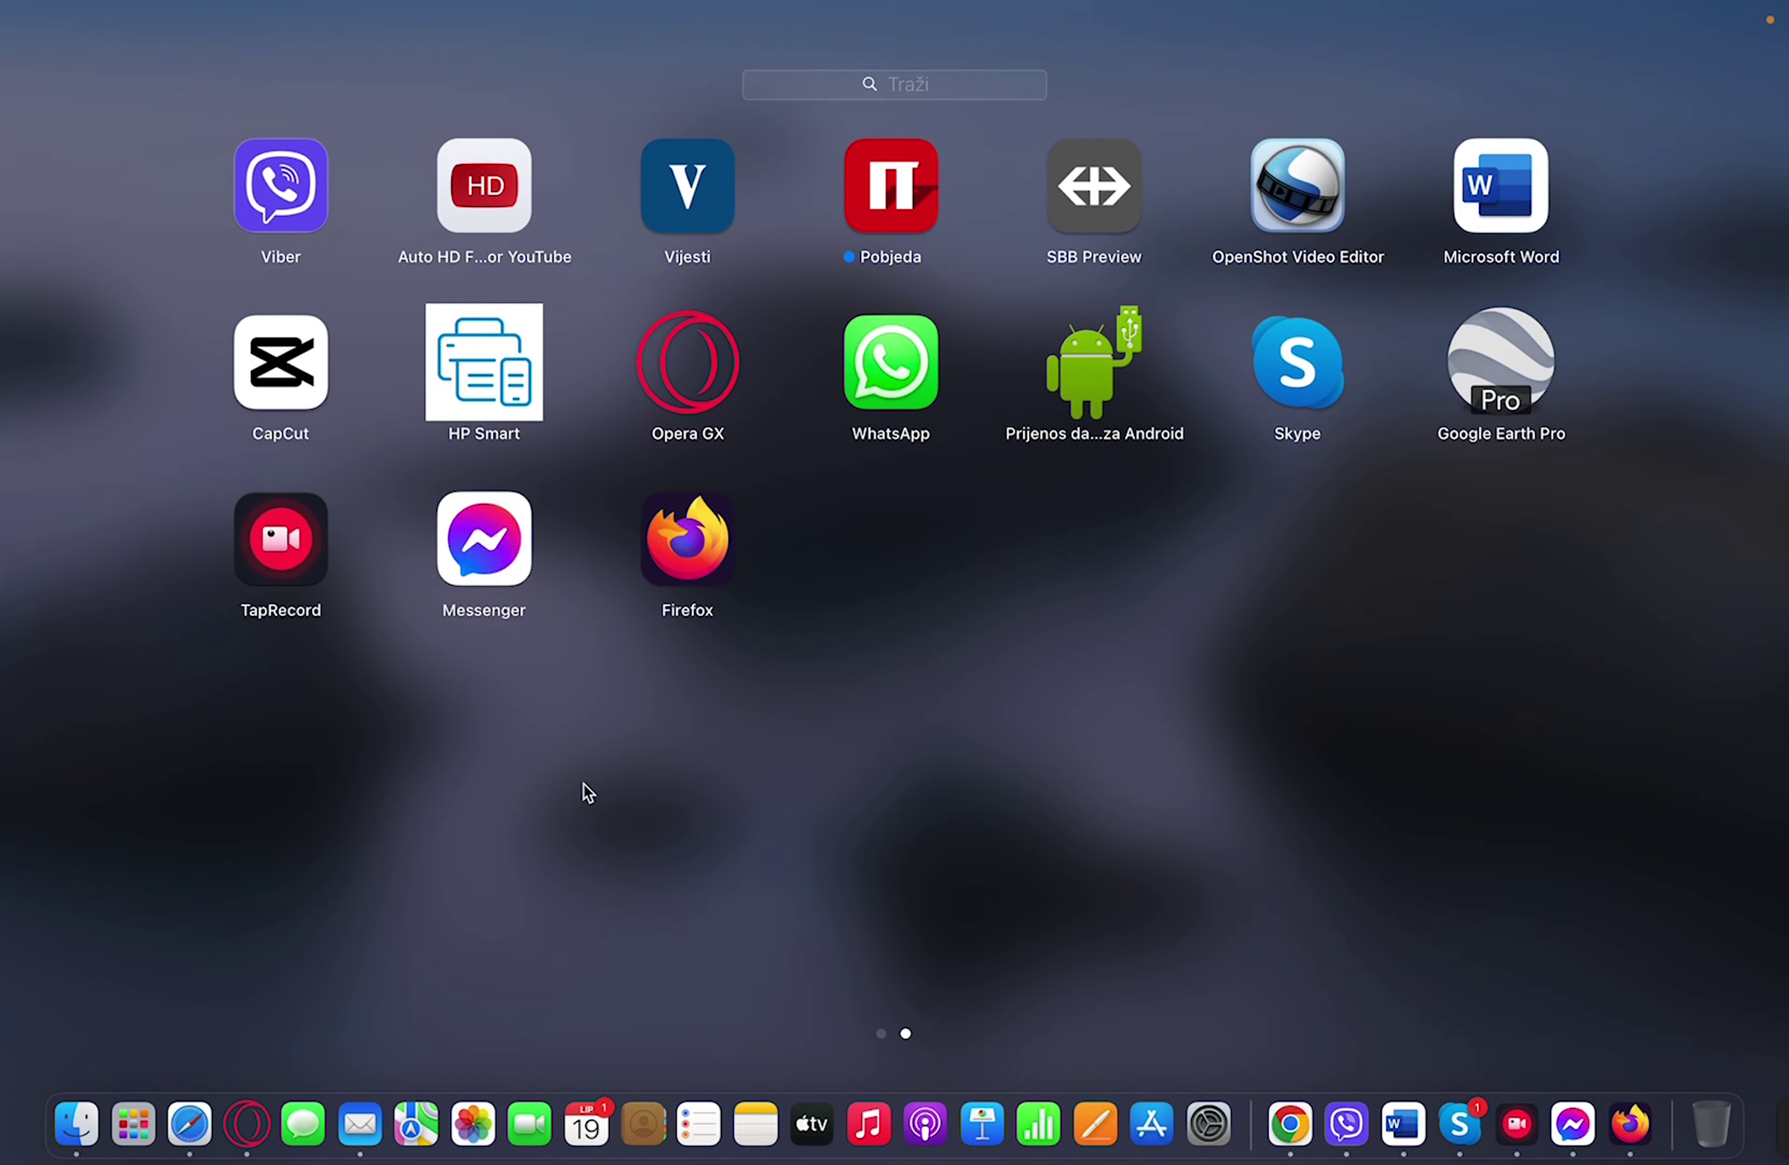
drag(588, 792, 900, 787)
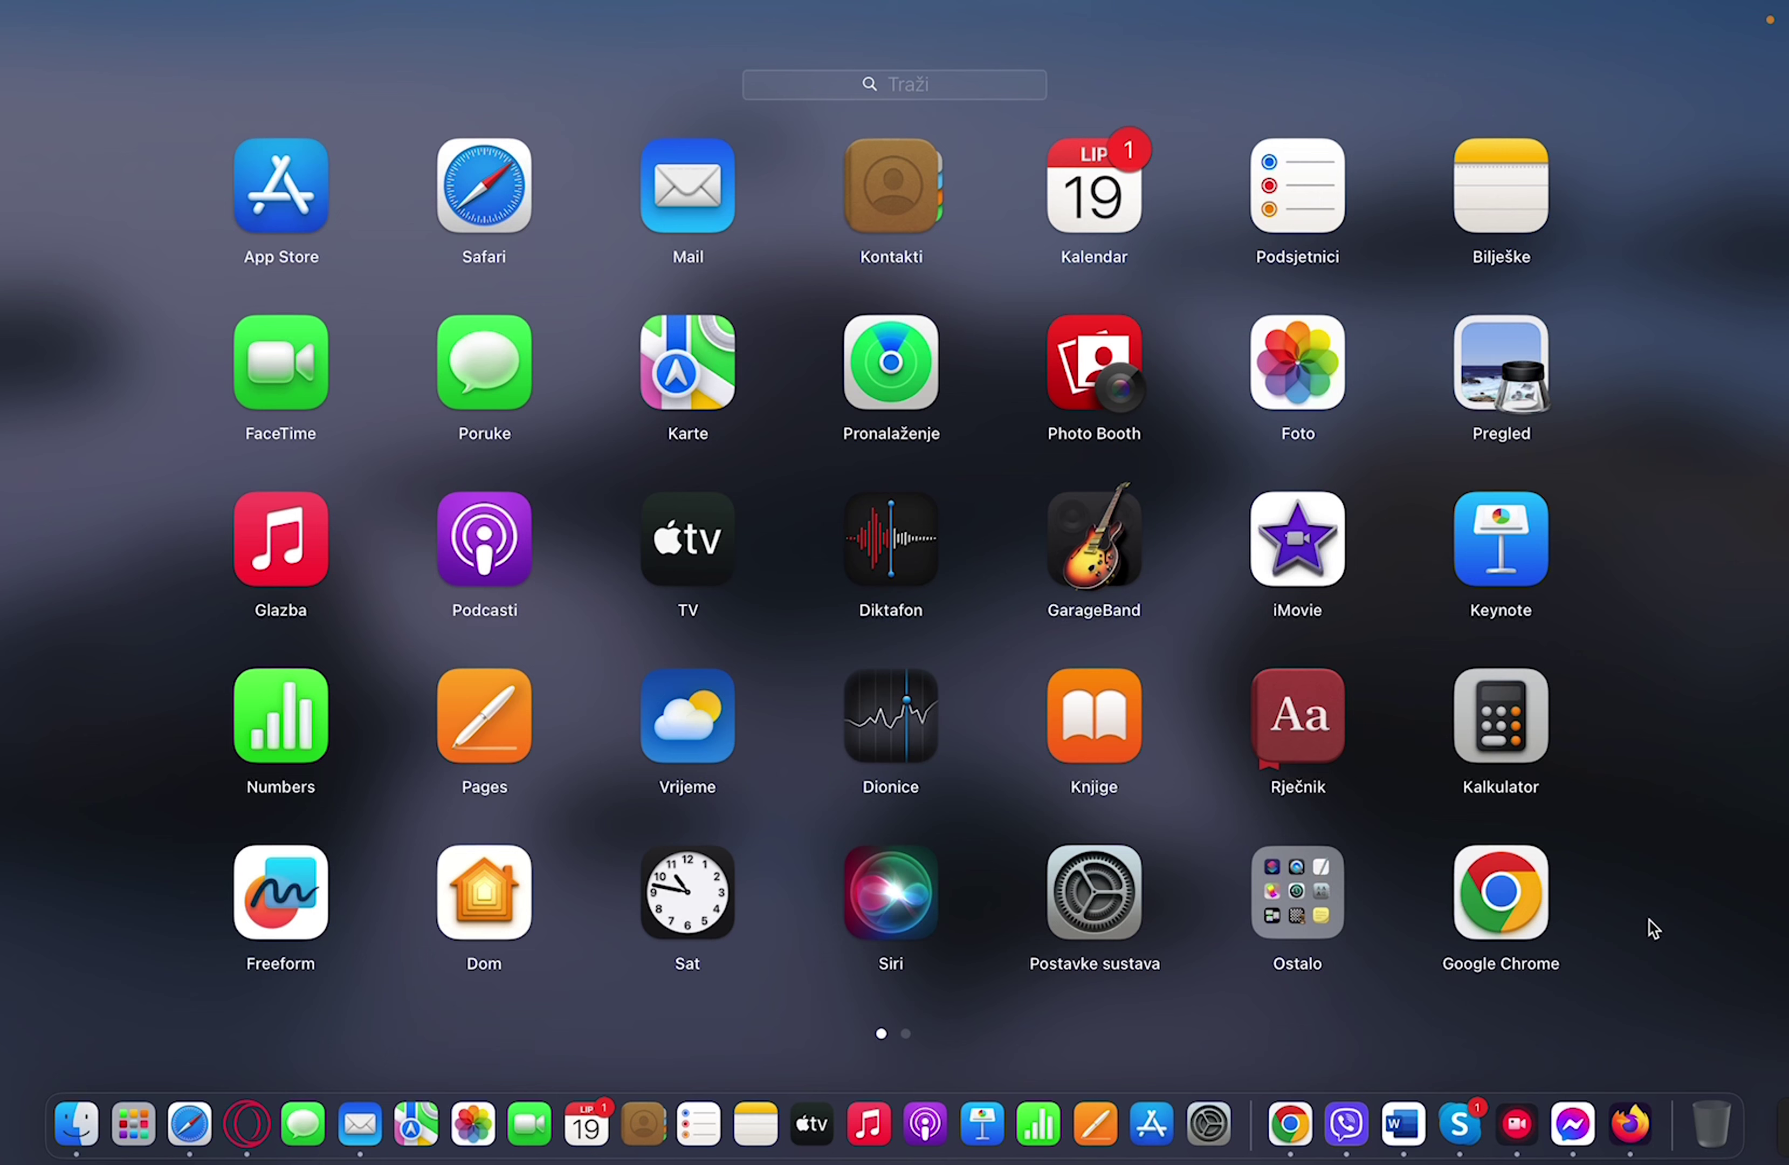
scroll(1654, 929, right, 5)
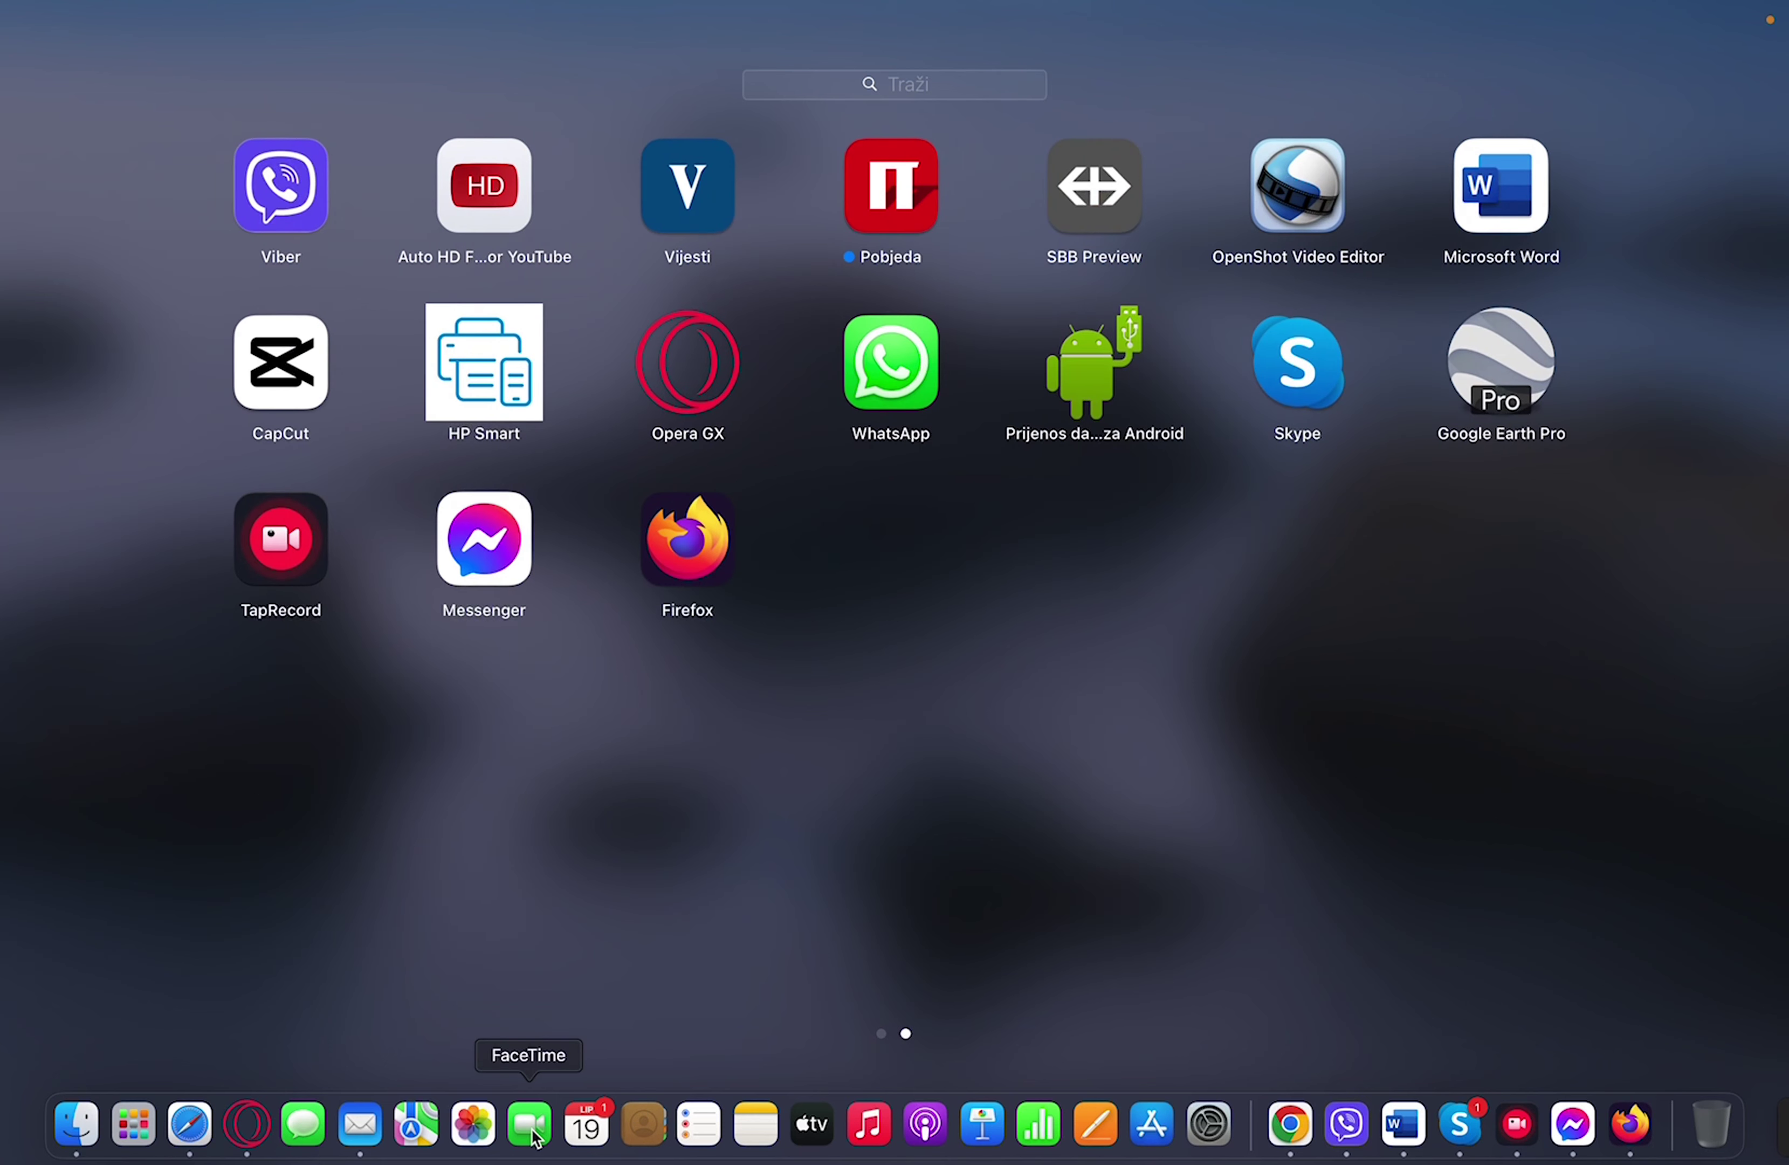
drag(775, 819, 634, 808)
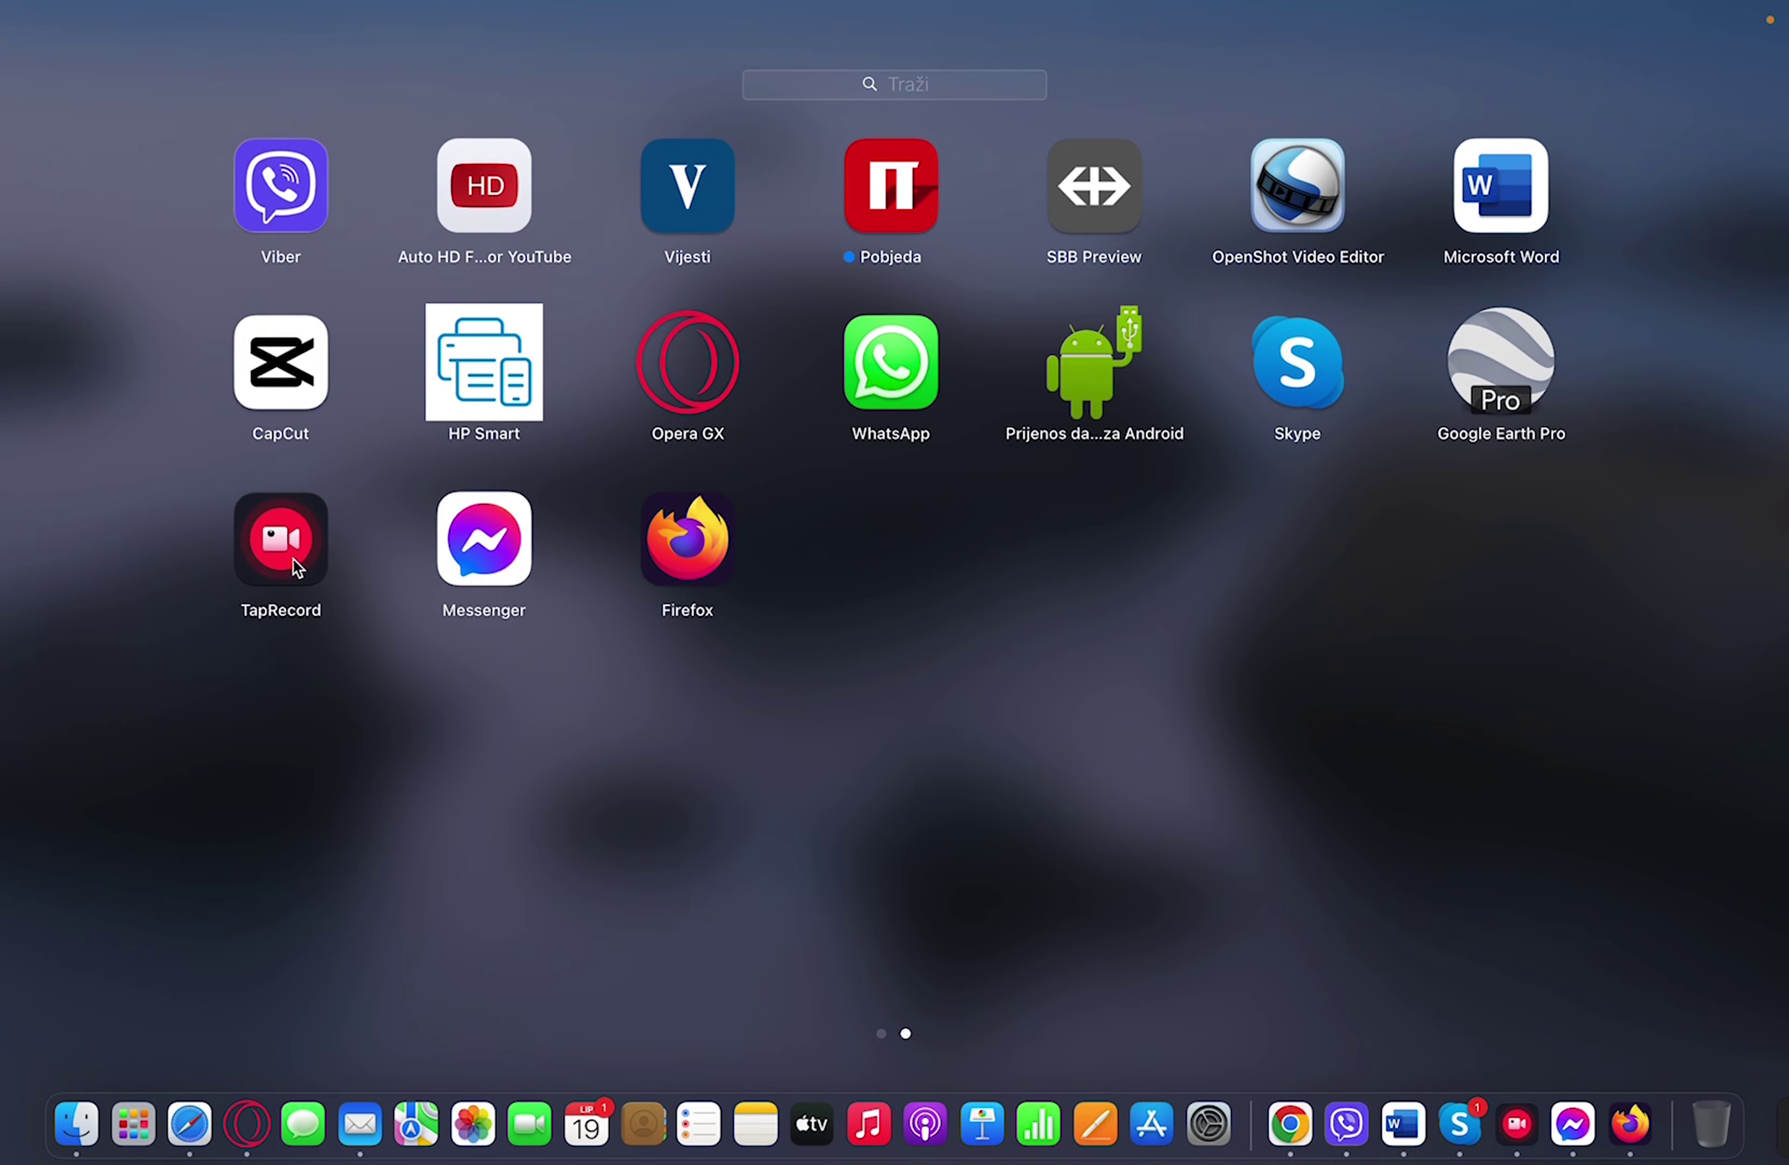
drag(495, 759, 837, 759)
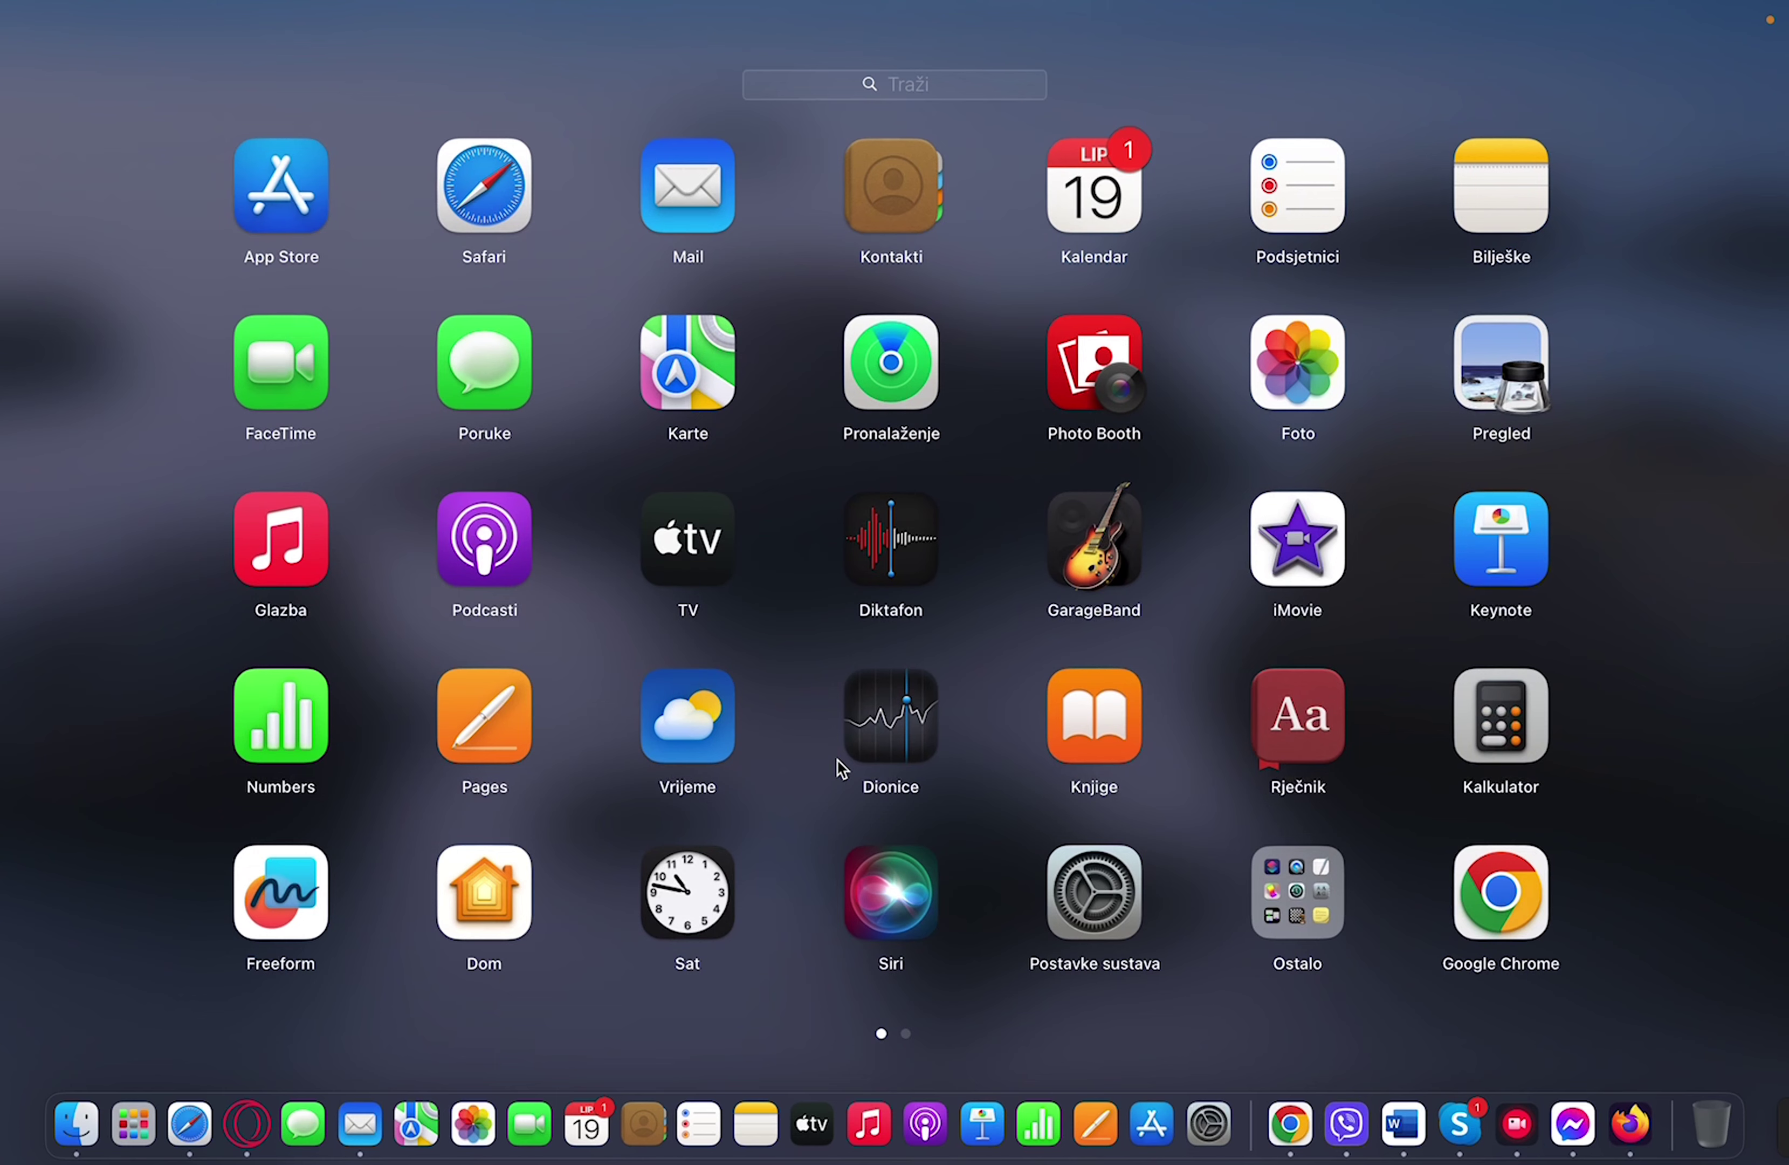
click(1086, 387)
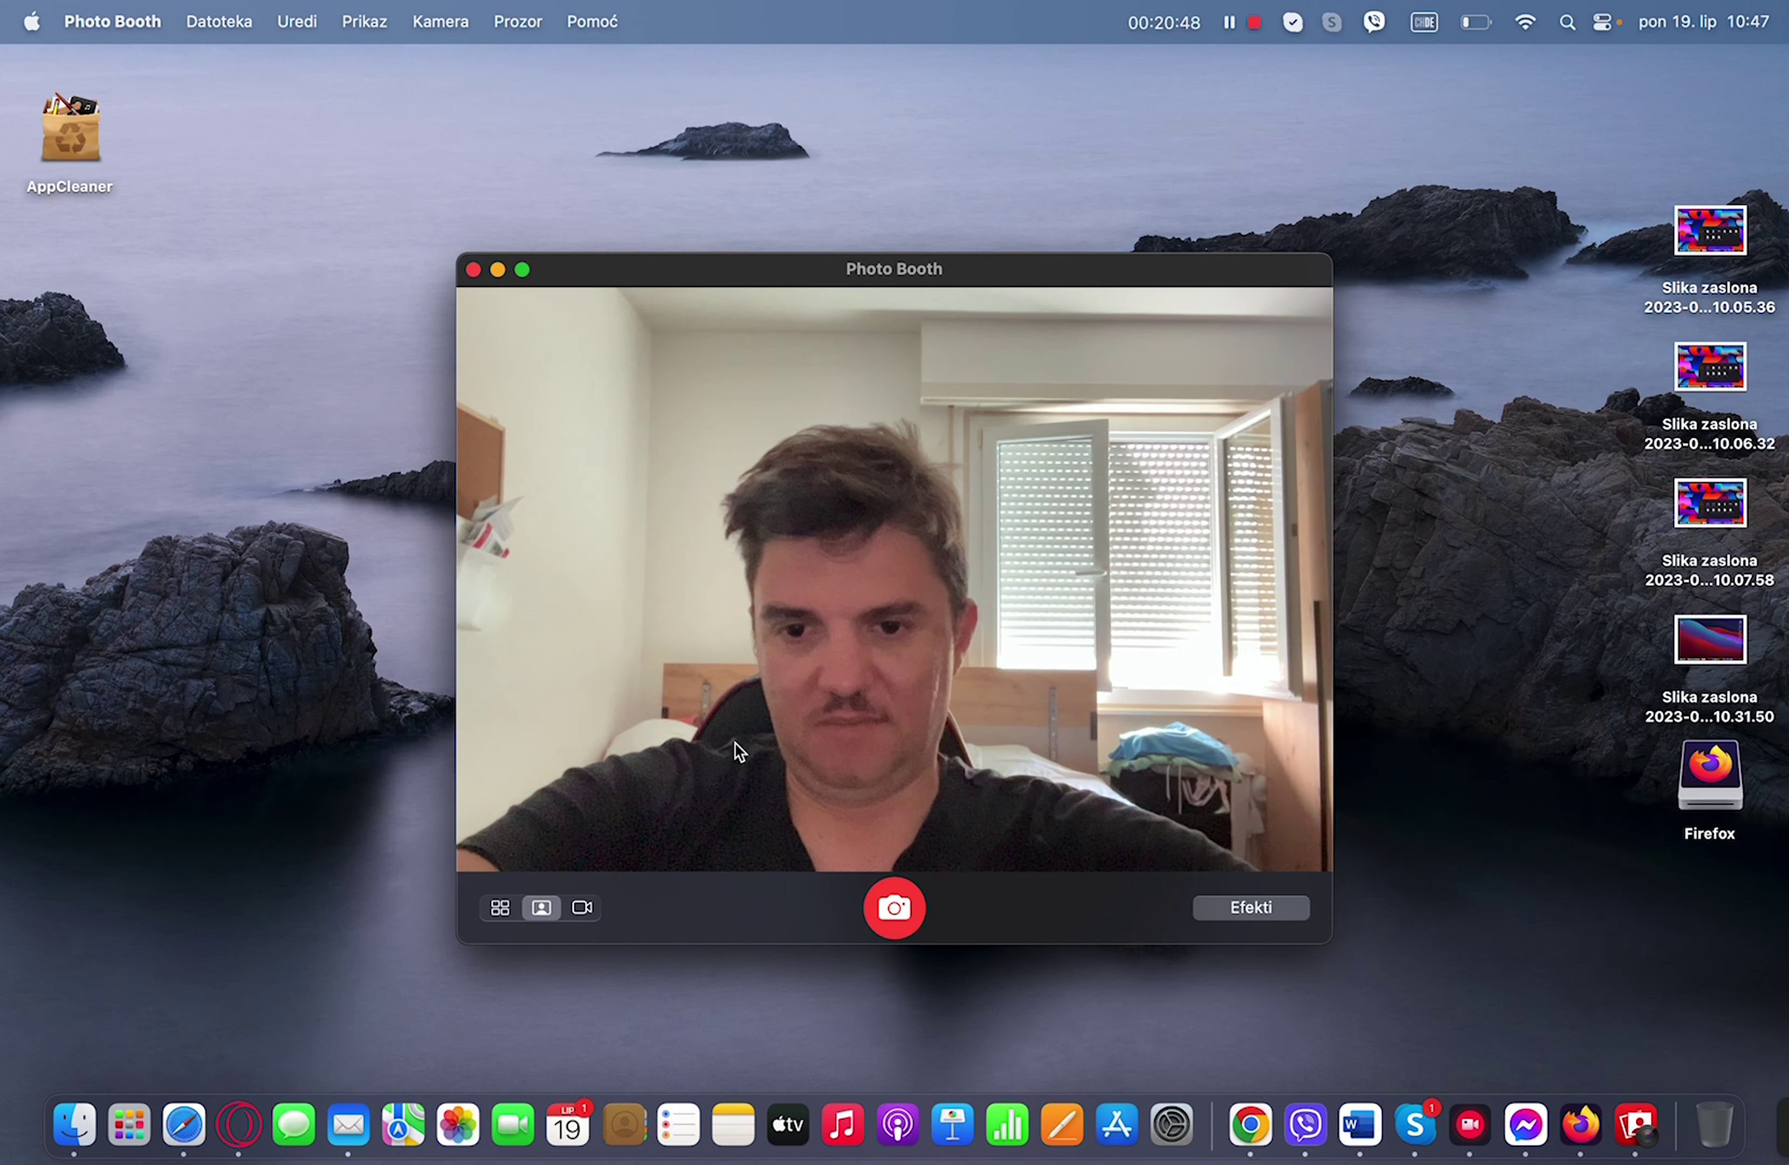
- Try Photo Booth's video, single-photo and four-photo modes along with its effects, and close the app
click(593, 907)
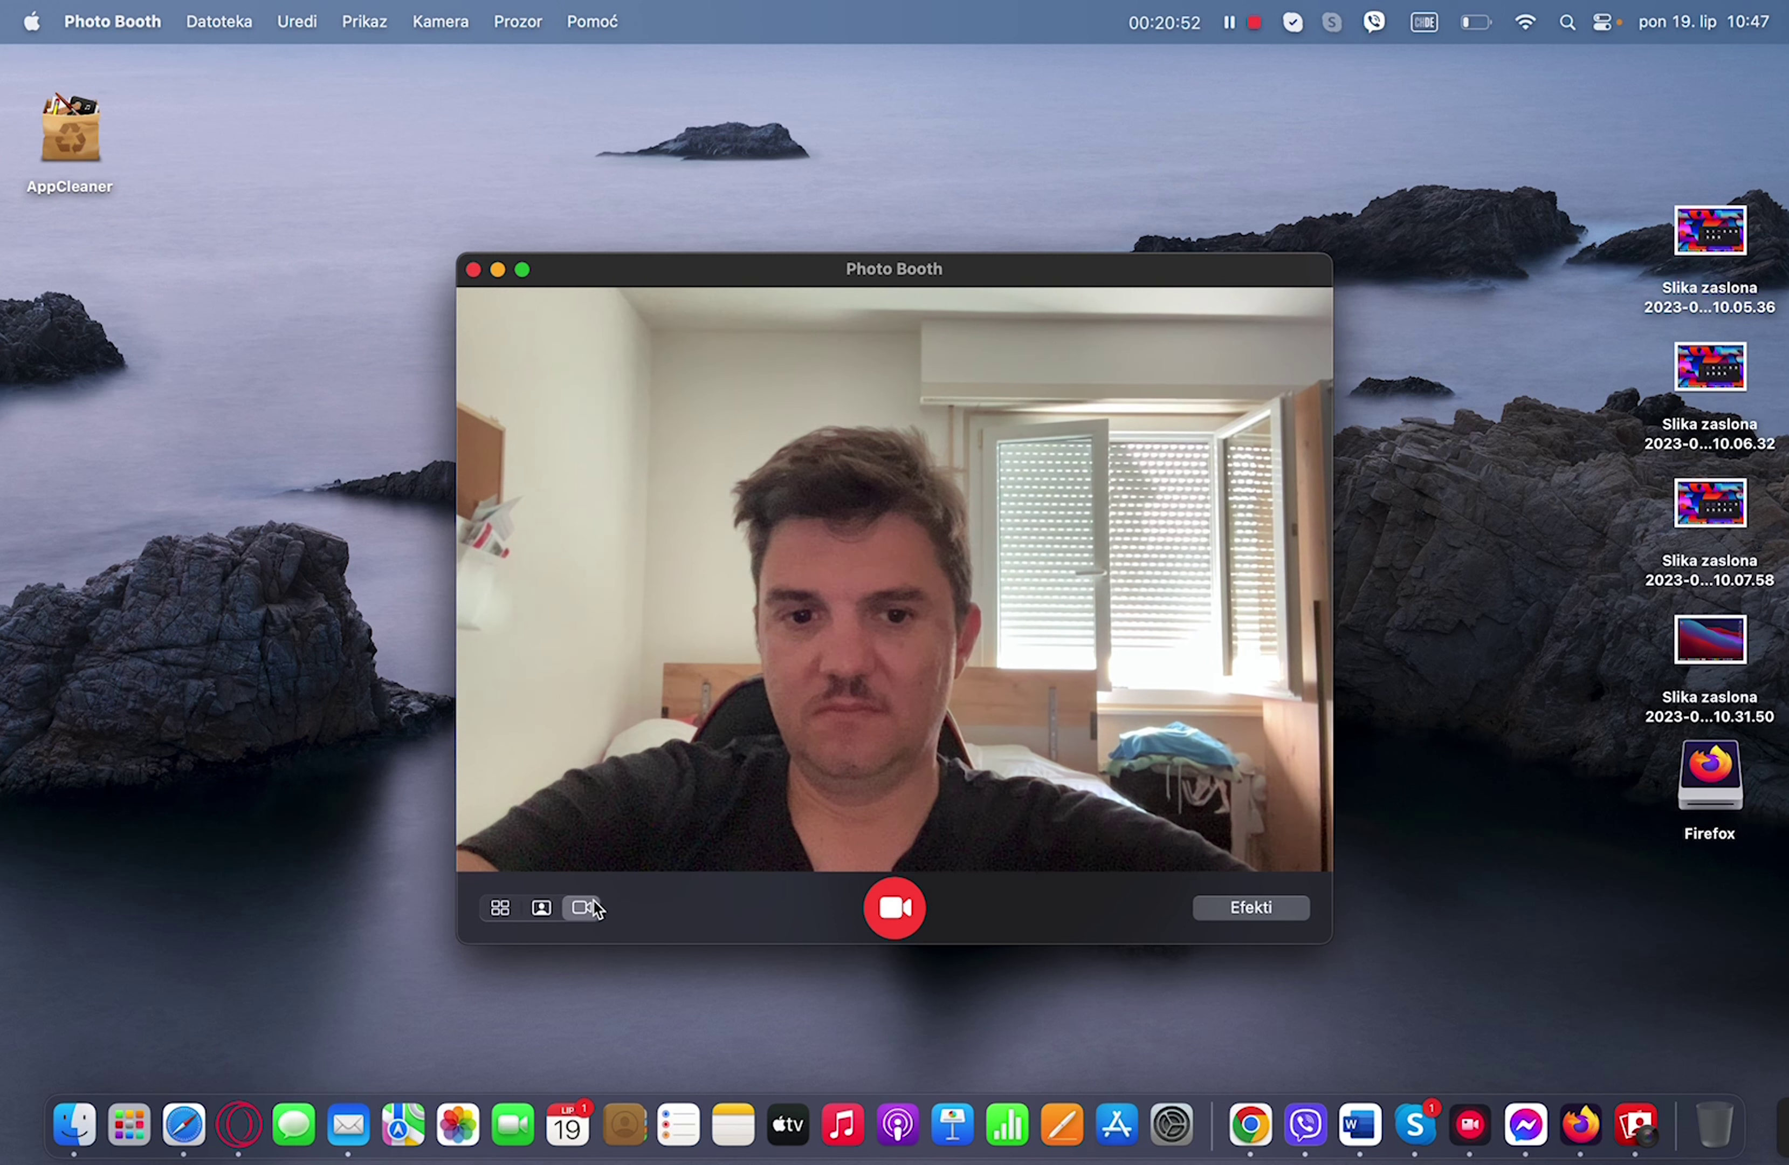
click(541, 905)
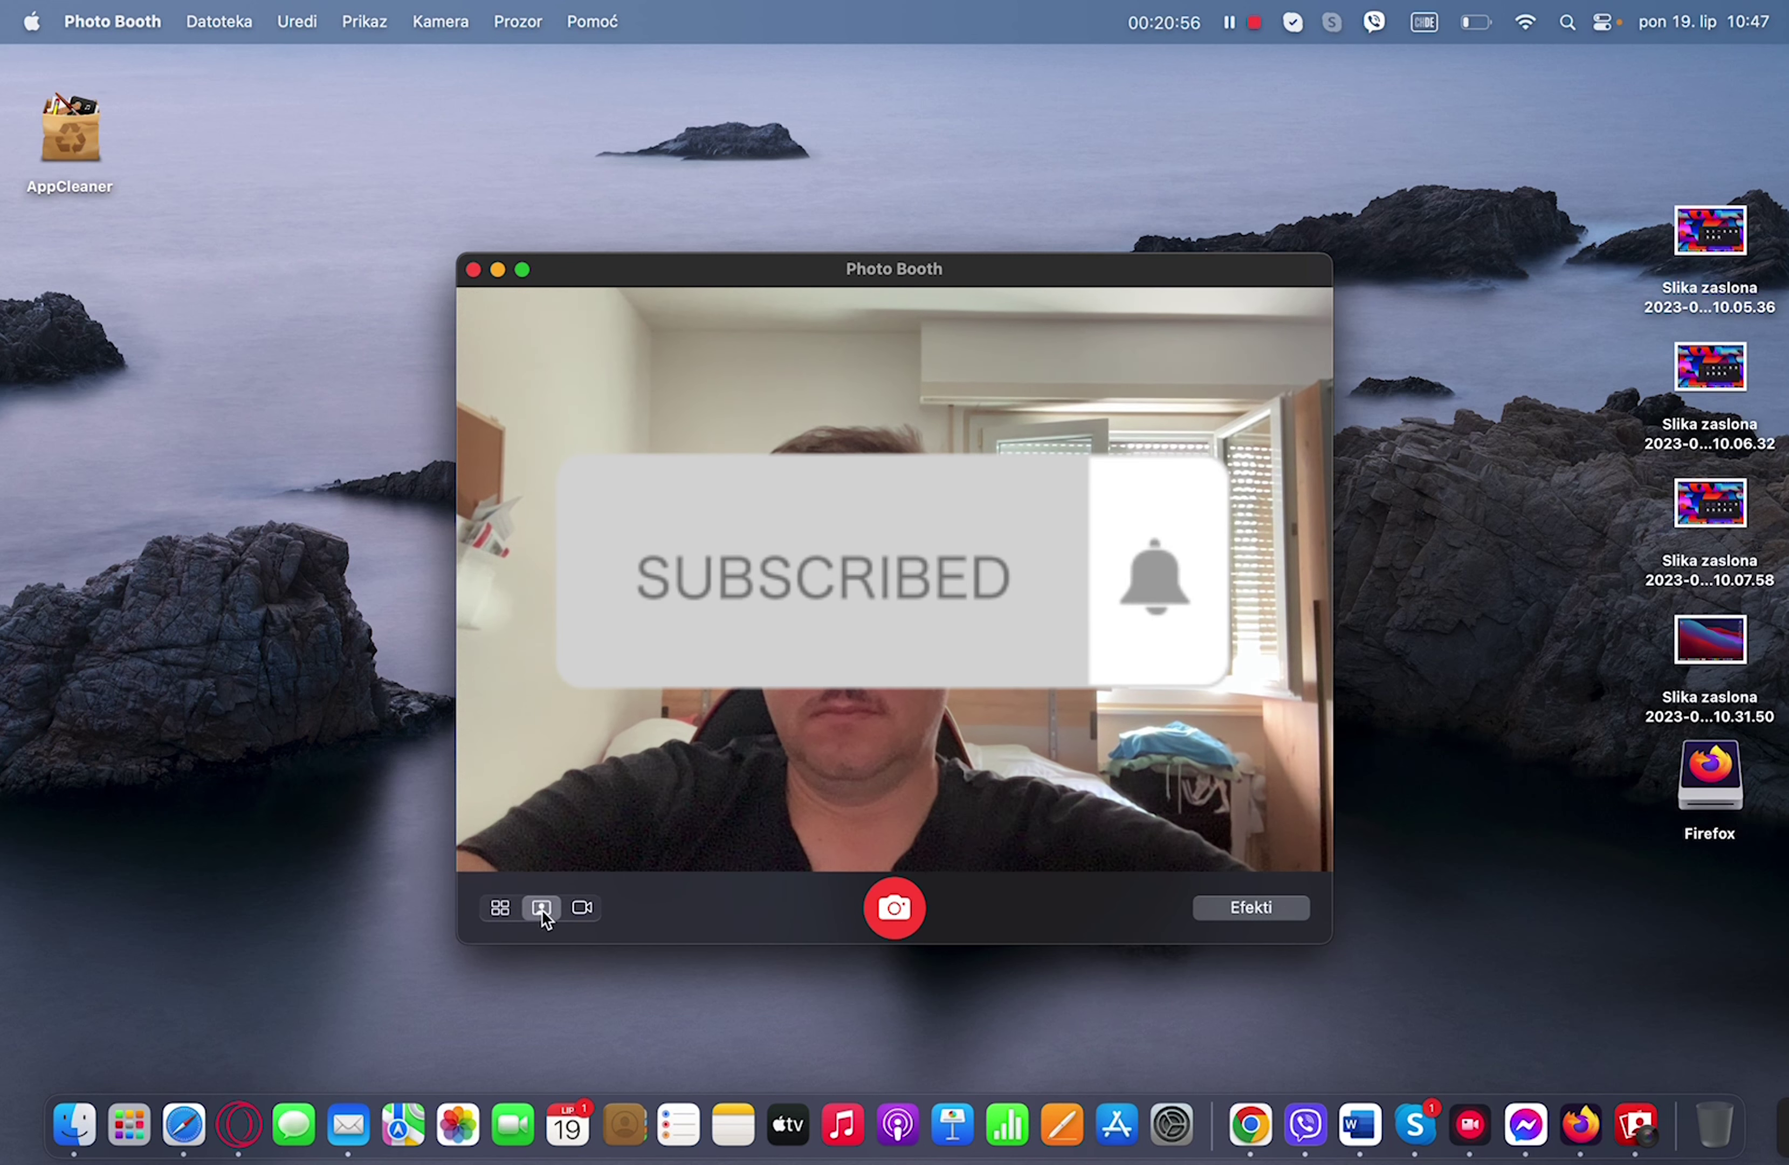
click(1263, 906)
click(894, 578)
click(580, 907)
click(500, 909)
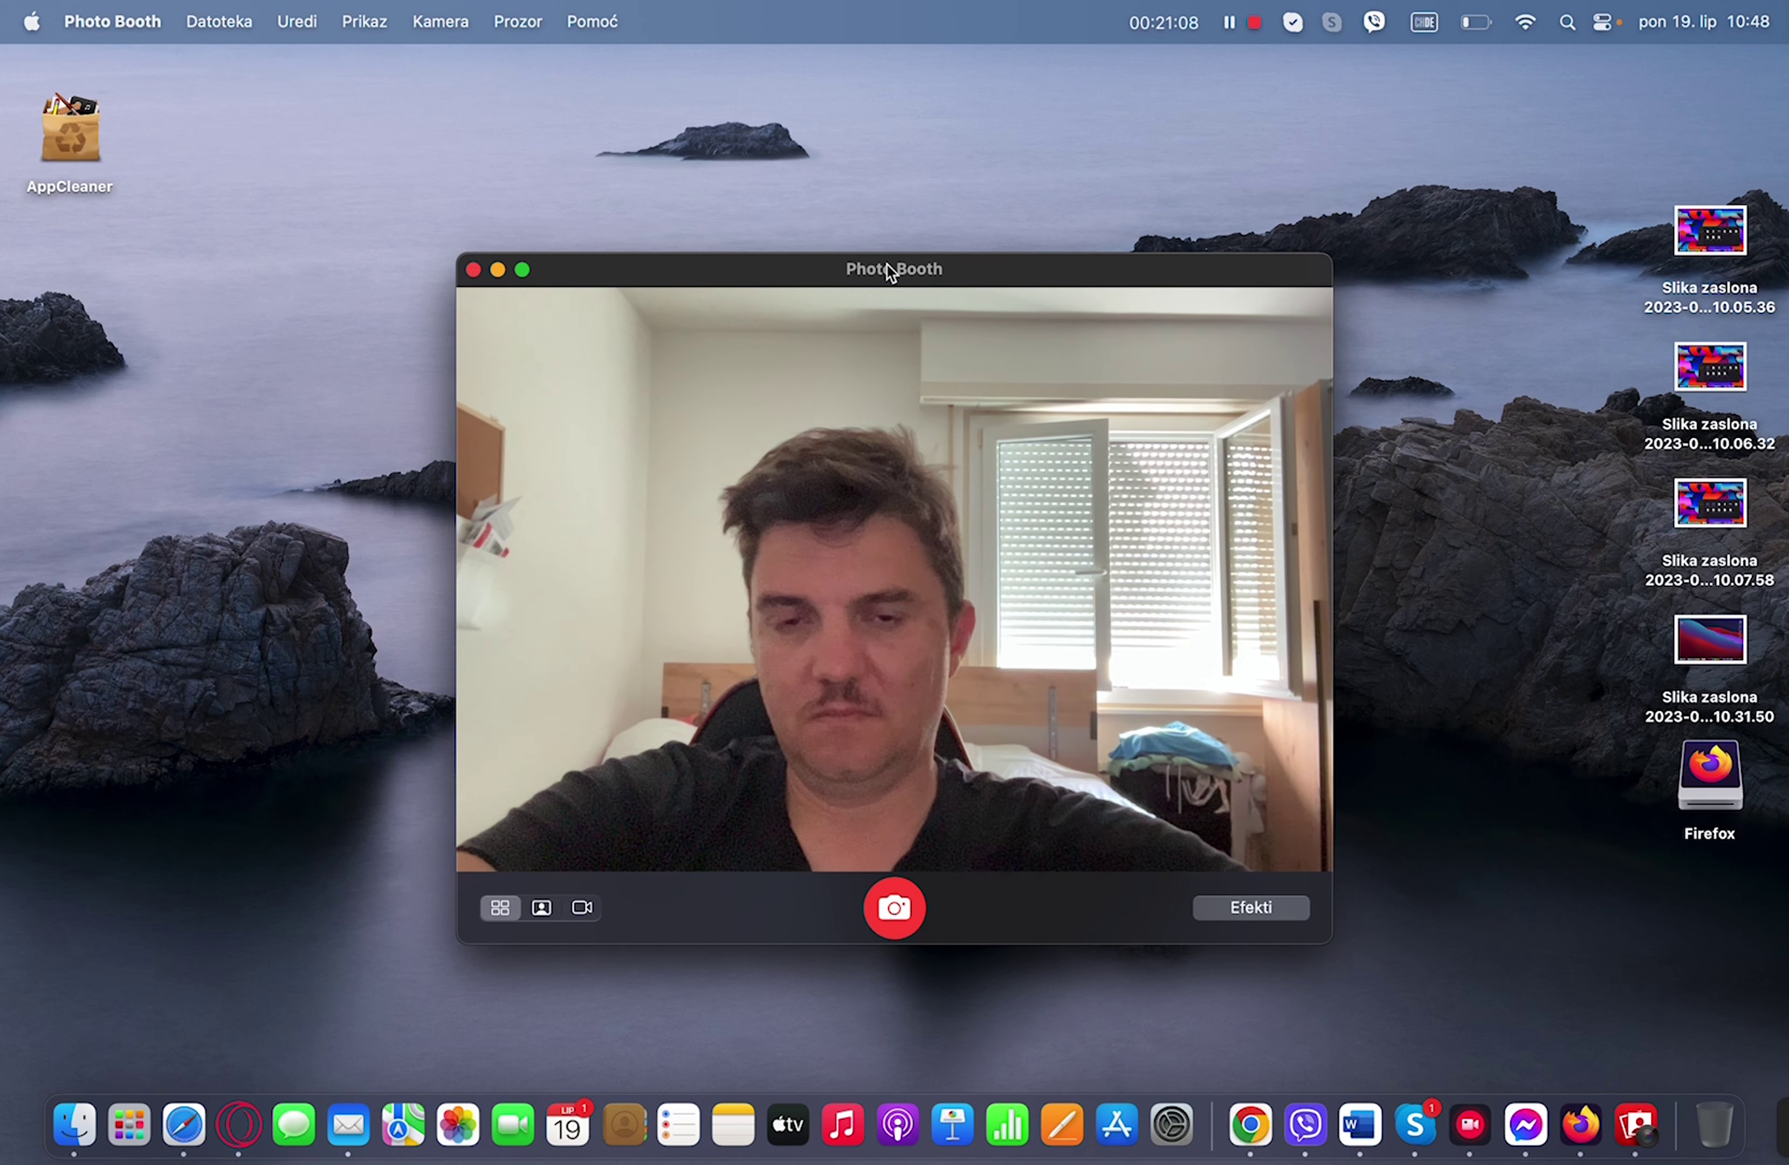
click(472, 270)
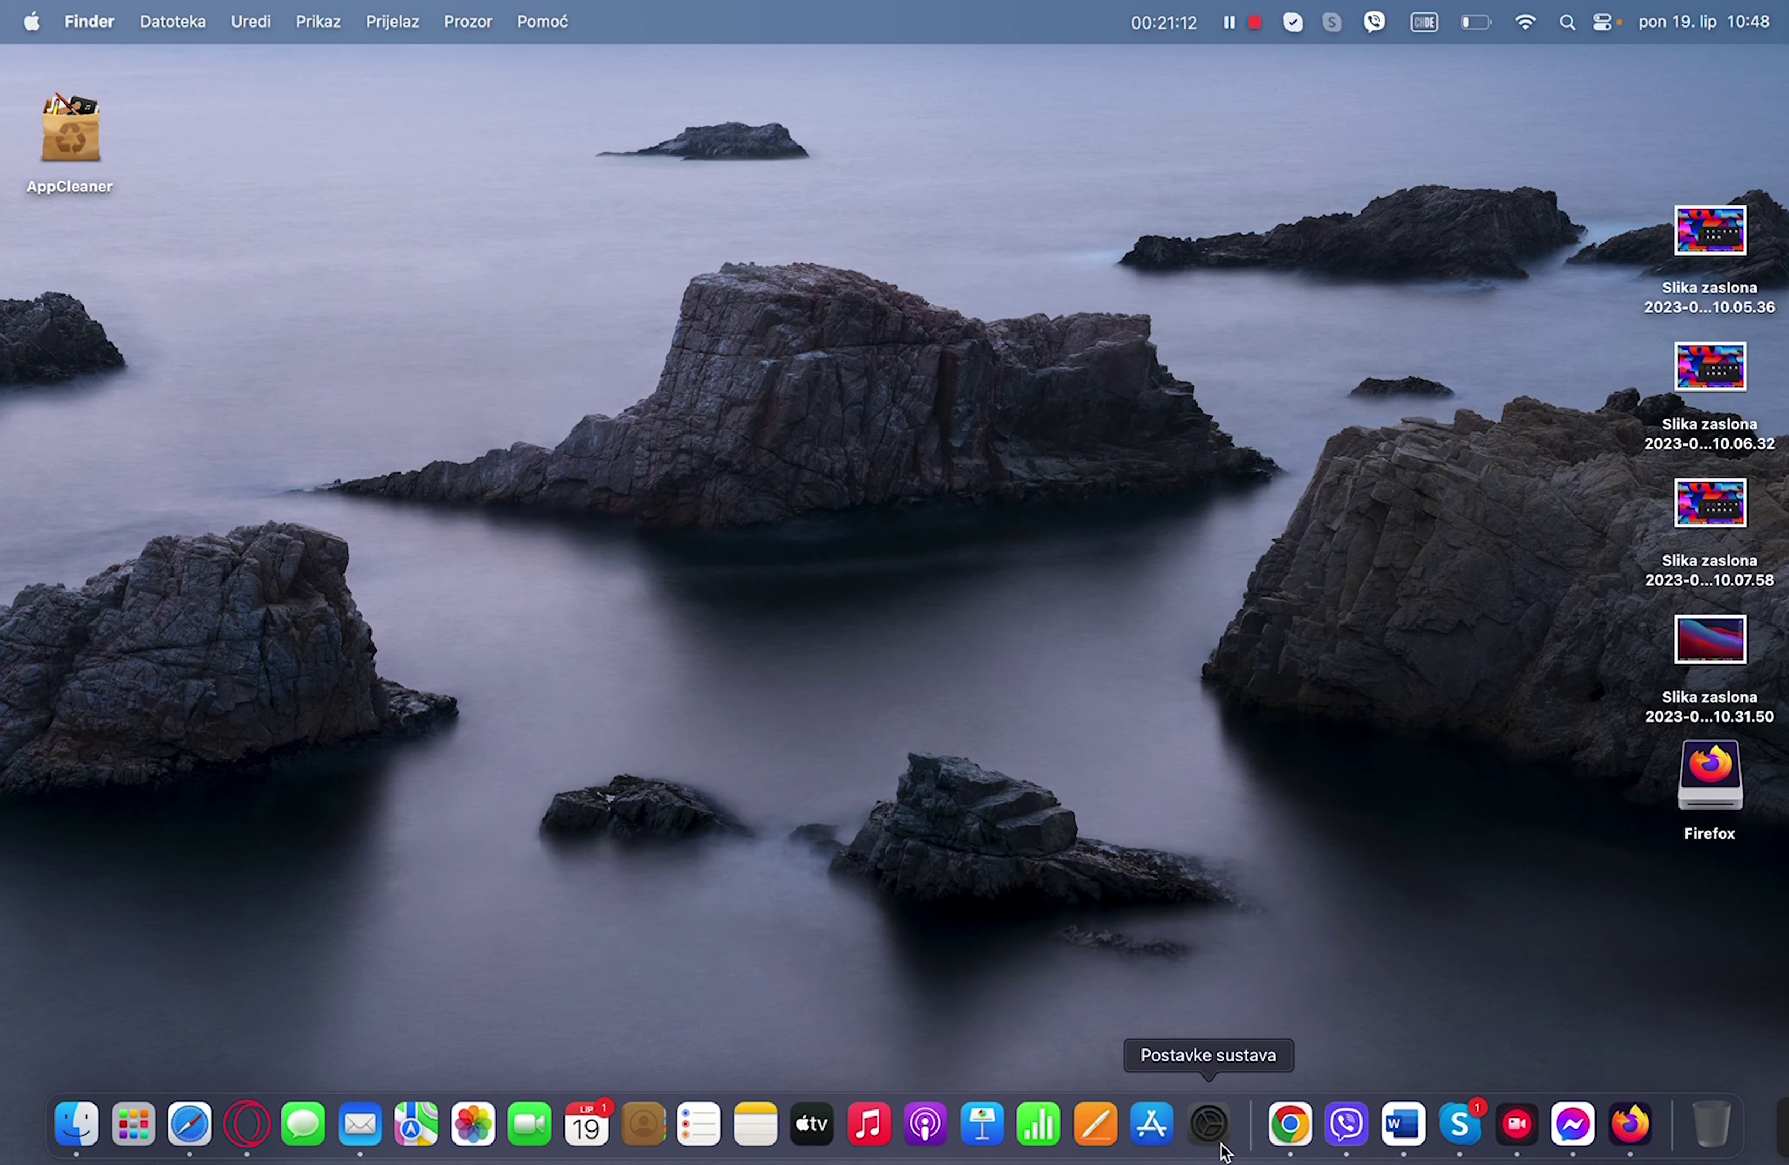
- Open Postavke sustava and view the Bluetooth and Mreža settings
click(1209, 1124)
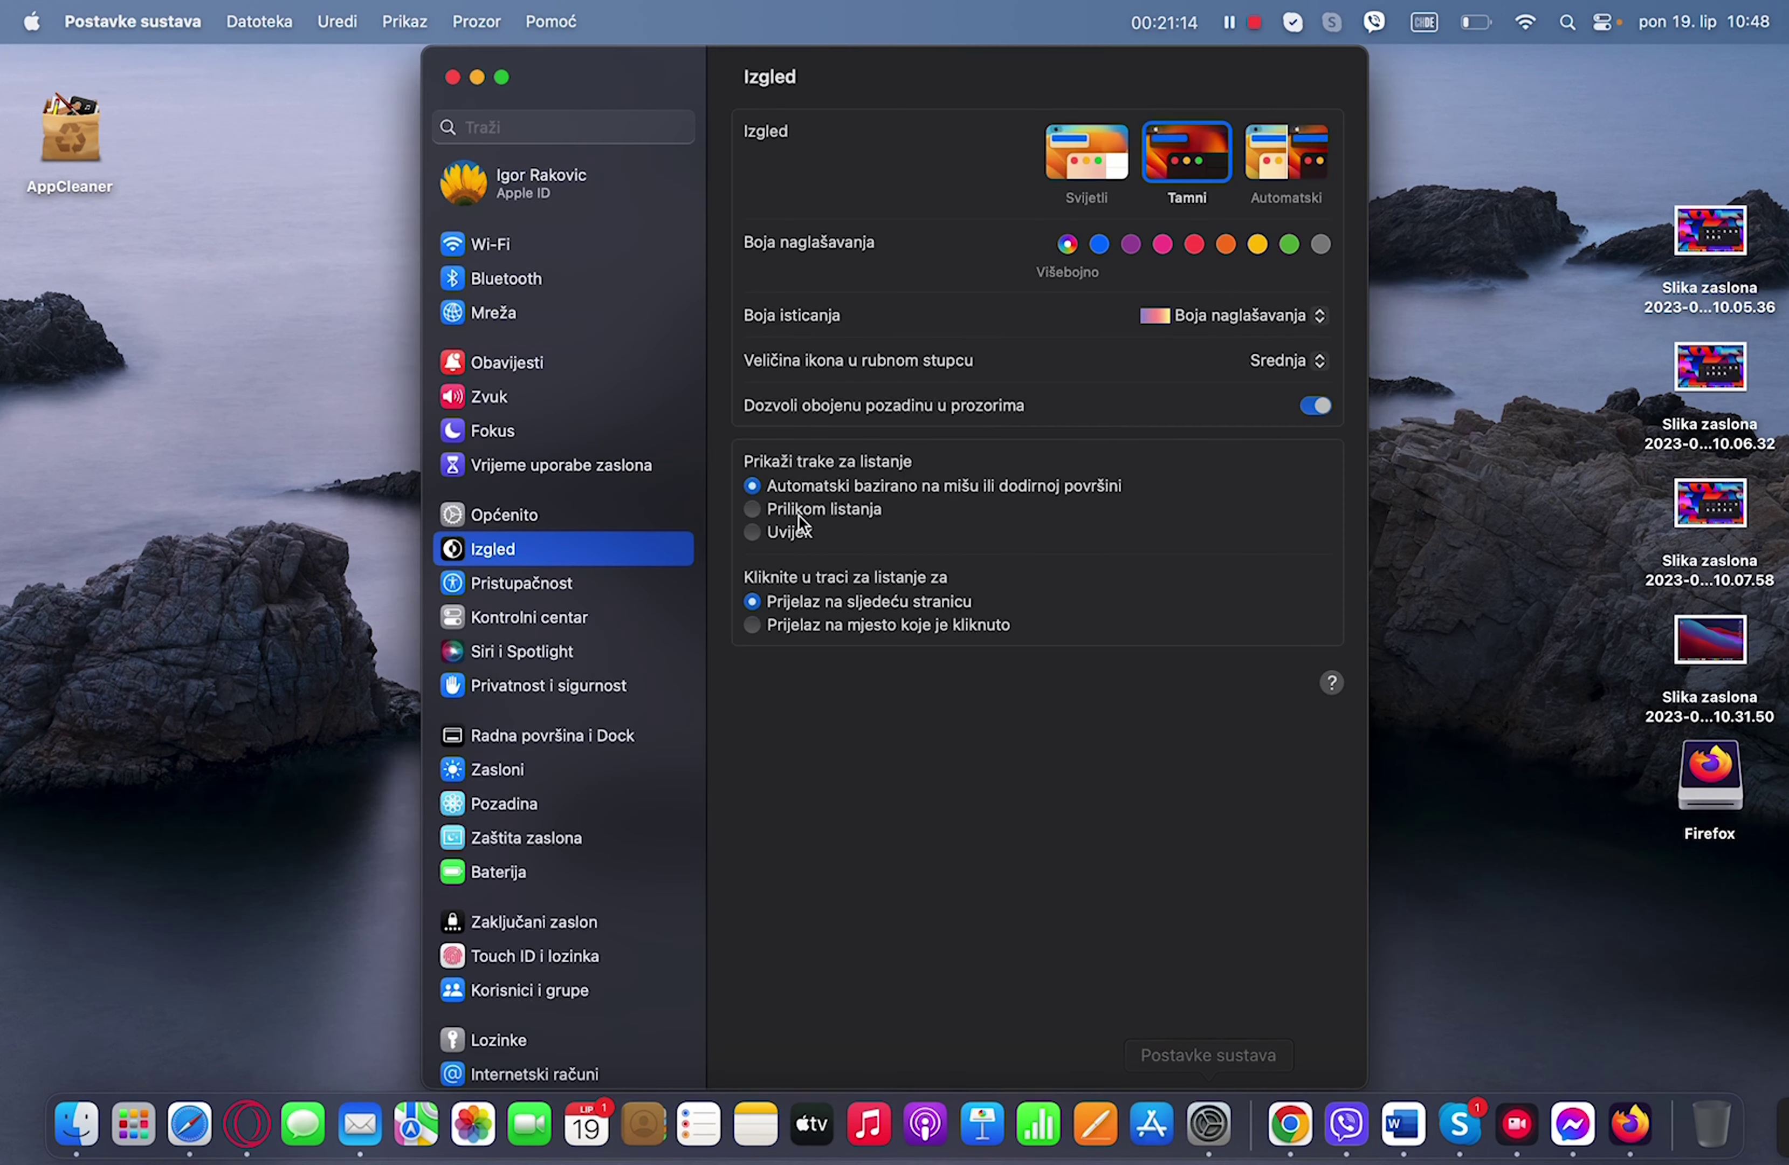
click(526, 272)
click(526, 319)
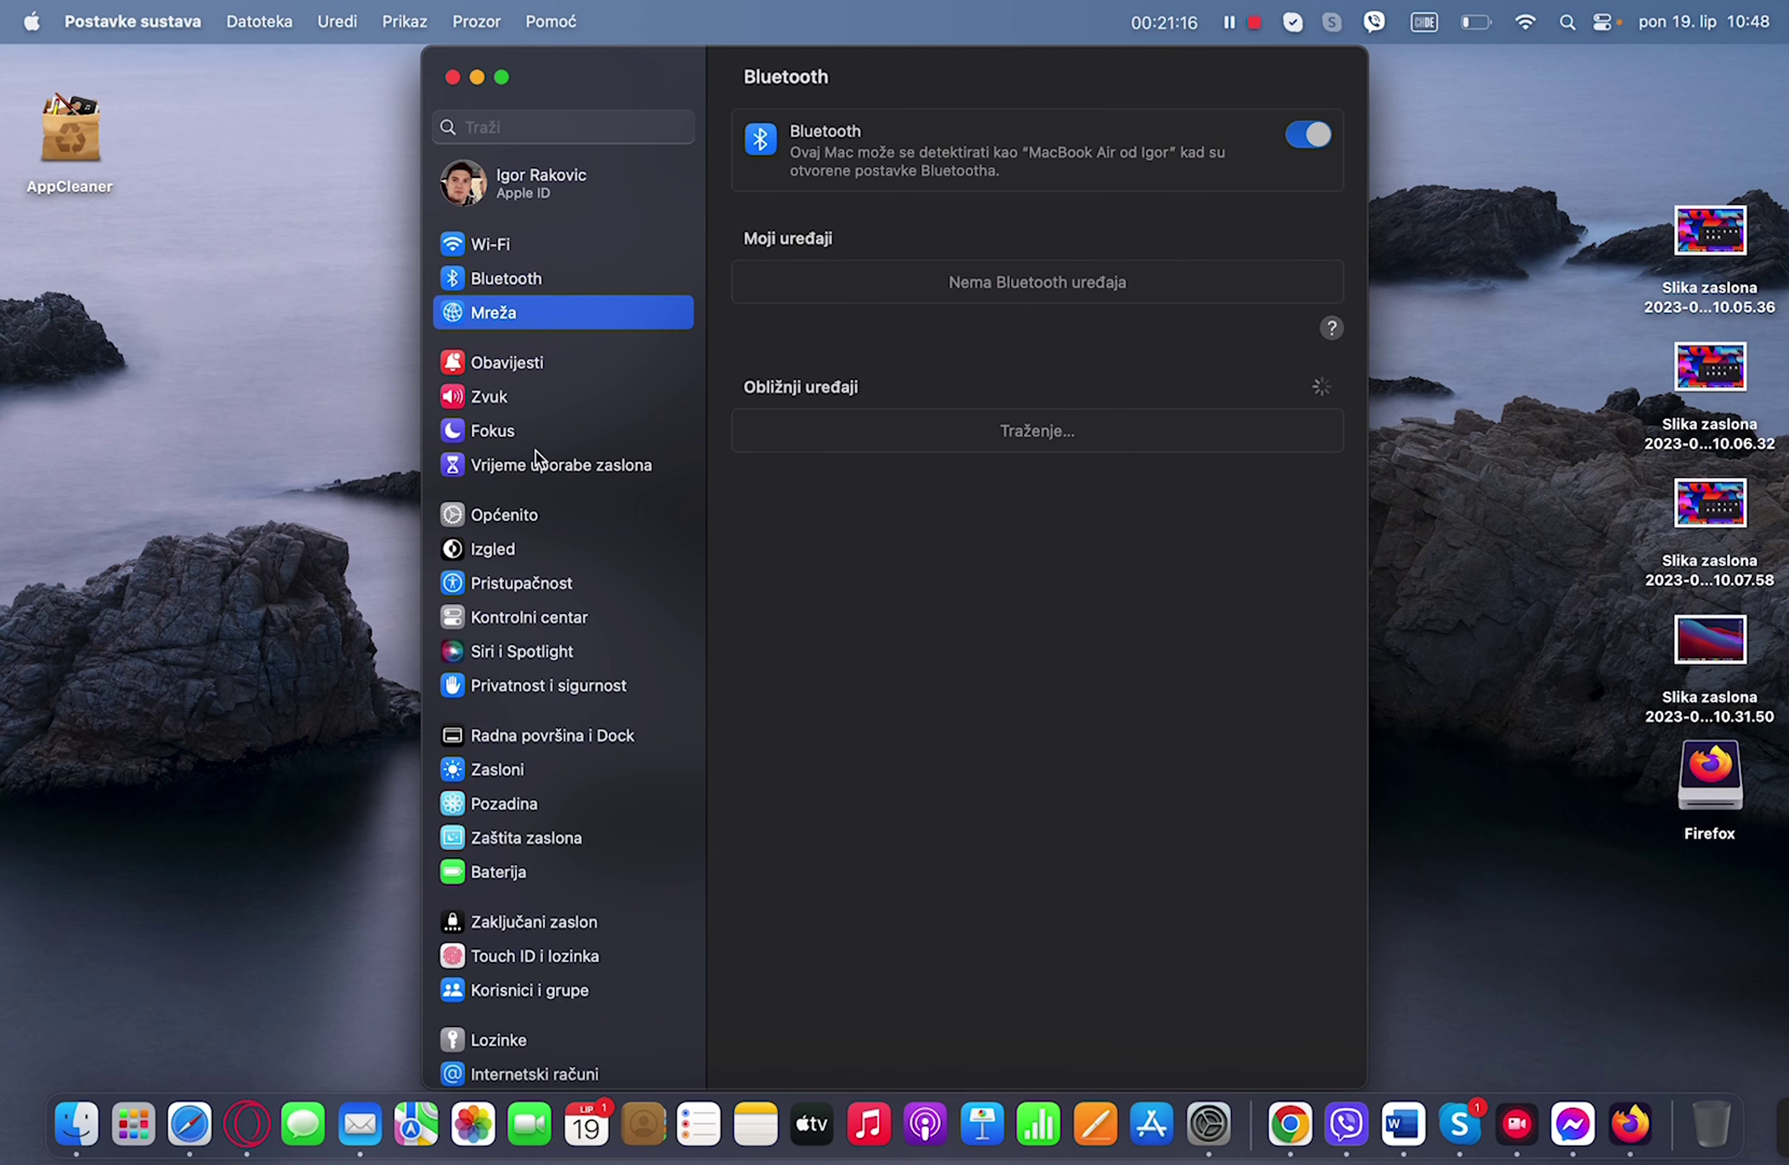